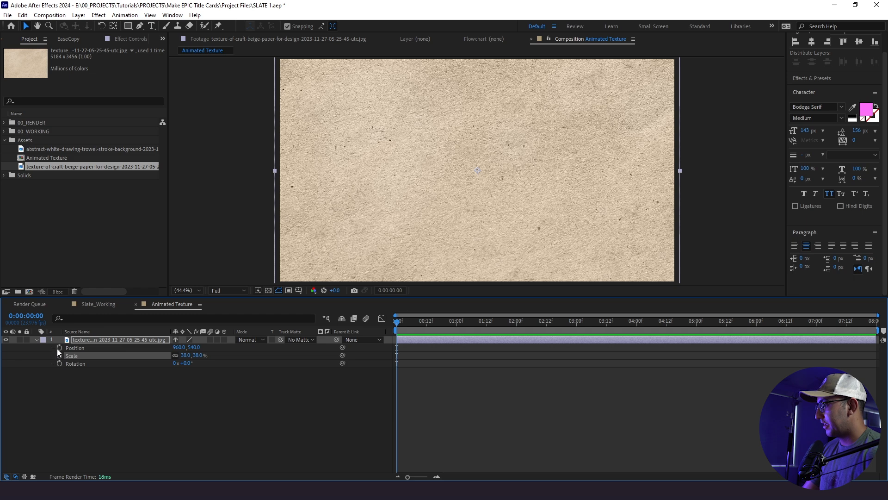
Step: Enable Position, Scale and Rotation keyframes at frame 0, and at frame 8 keyframe the paper texture moved, scaled to 71% and rotated about -32°
click(59, 363)
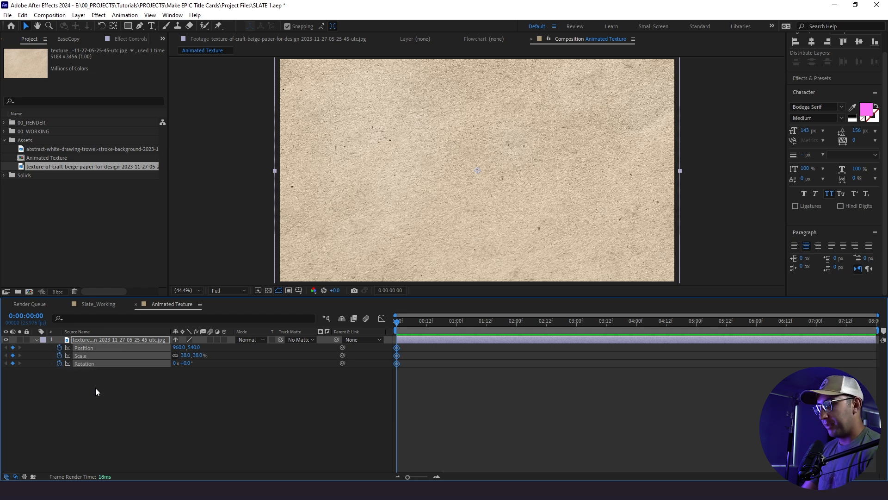
drag(415, 320, 417, 321)
click(118, 380)
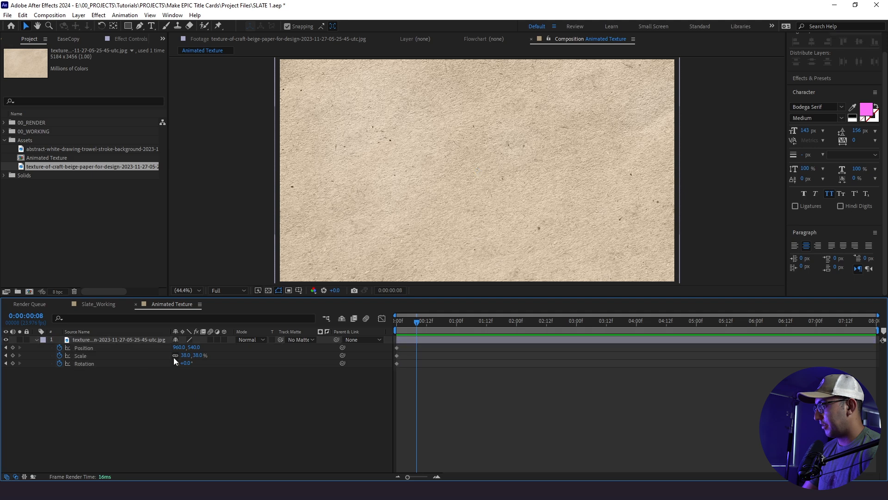
drag(185, 355, 201, 355)
drag(366, 222, 346, 295)
drag(186, 363, 171, 363)
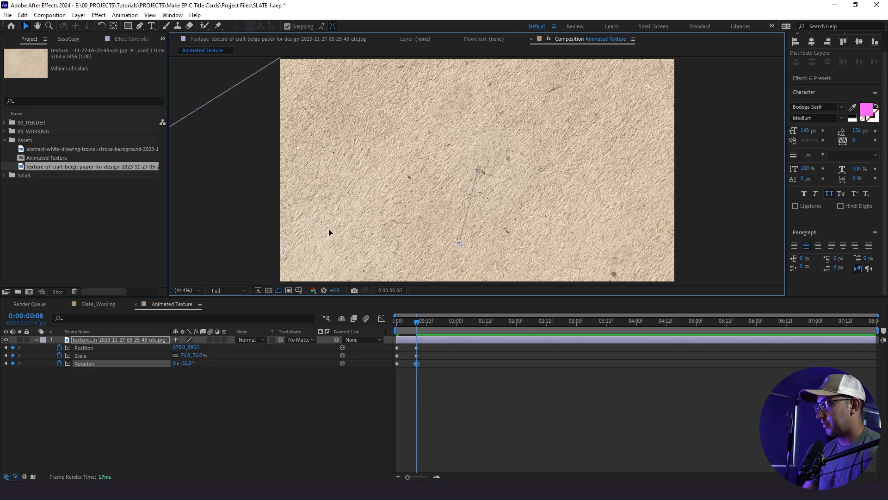
drag(331, 231, 298, 231)
Step: Keyframe the texture at frame 16 at about 1043, 1012 with 95° rotation and a new scale, and set Scale to 56% at 1 second
click(319, 393)
drag(417, 322, 436, 322)
drag(334, 257, 456, 199)
drag(186, 363, 245, 358)
drag(333, 231, 292, 231)
drag(186, 355, 190, 355)
drag(392, 222, 381, 306)
drag(436, 321, 457, 322)
drag(185, 355, 173, 355)
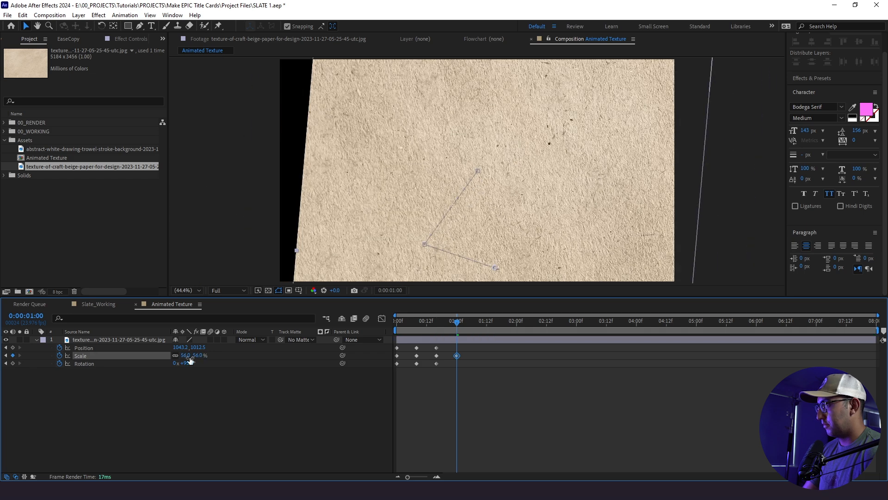
Step: Apply CC RepeTile to the paper texture with Unfold tiling, Expand Down 743 and Expand Up 661
key(ctrl+space)
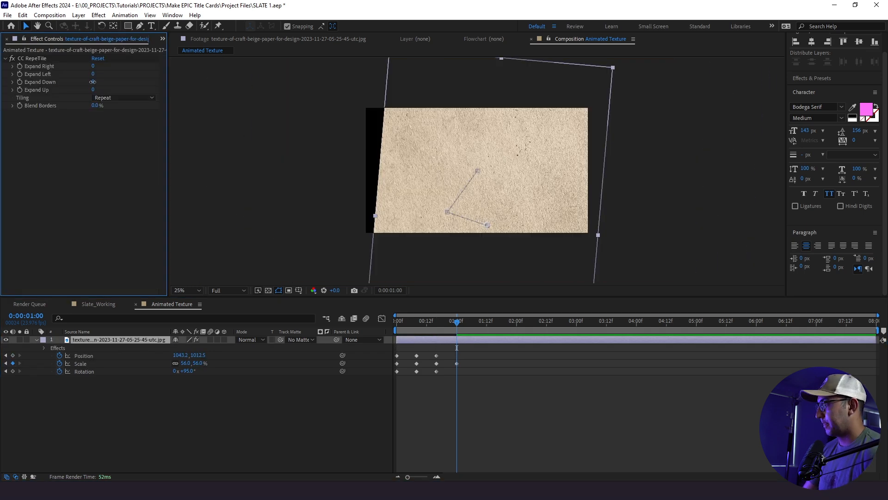
click(121, 98)
click(117, 137)
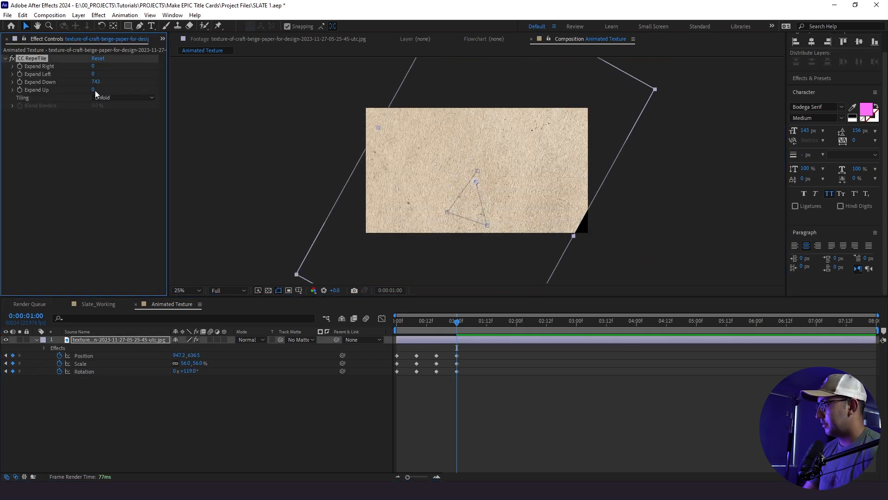
drag(94, 91, 148, 91)
Step: Convert all Position, Scale and Rotation keyframes of the paper texture to hold keyframes
drag(479, 407, 388, 357)
right_click(401, 358)
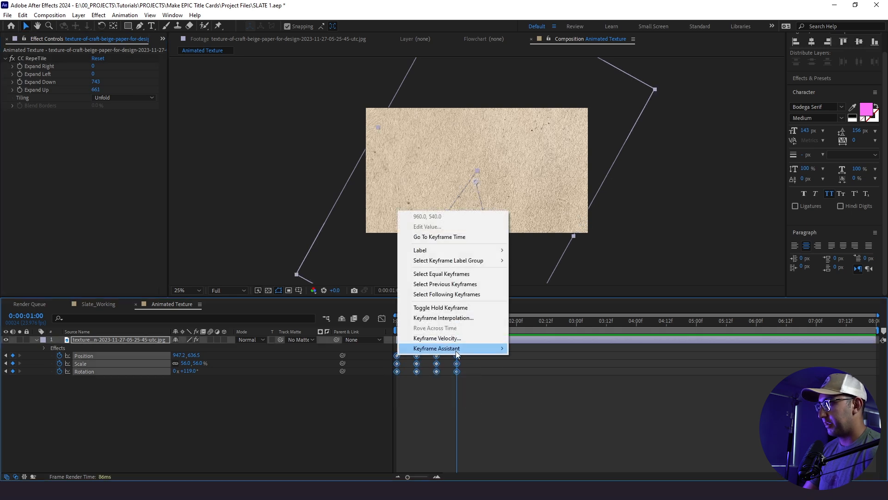
click(440, 307)
Step: End the work area at 1 second, preview the animation and trim the composition to the work area
key(n)
drag(456, 323, 394, 325)
key(shift+/)
key(space)
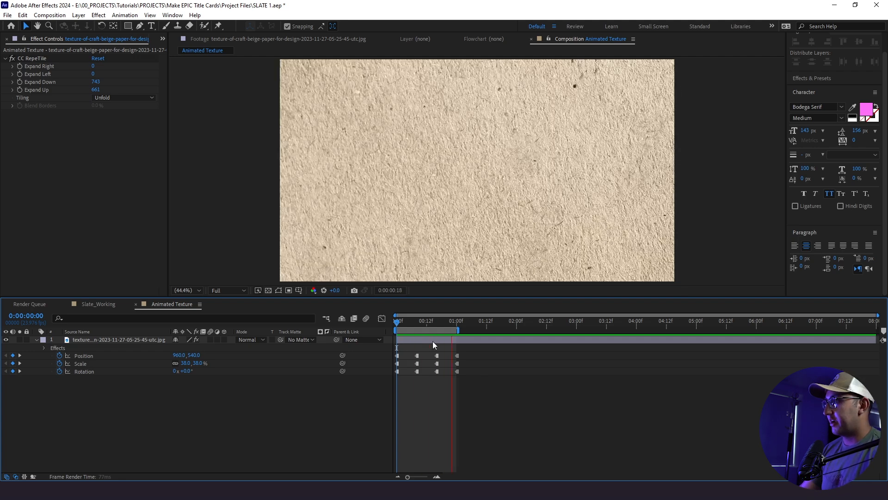
right_click(424, 329)
click(469, 353)
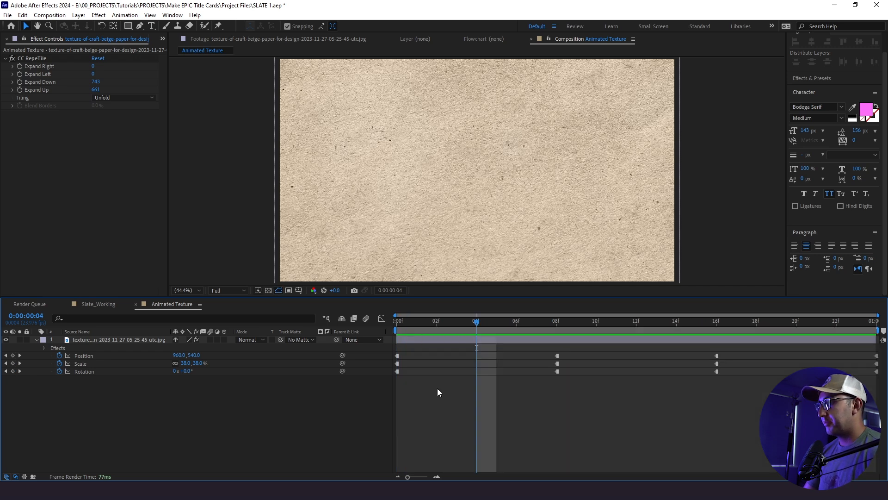
Step: Add the Animated Texture composition to Slate_Working above the Dark Purple Solid 1 layer
click(100, 305)
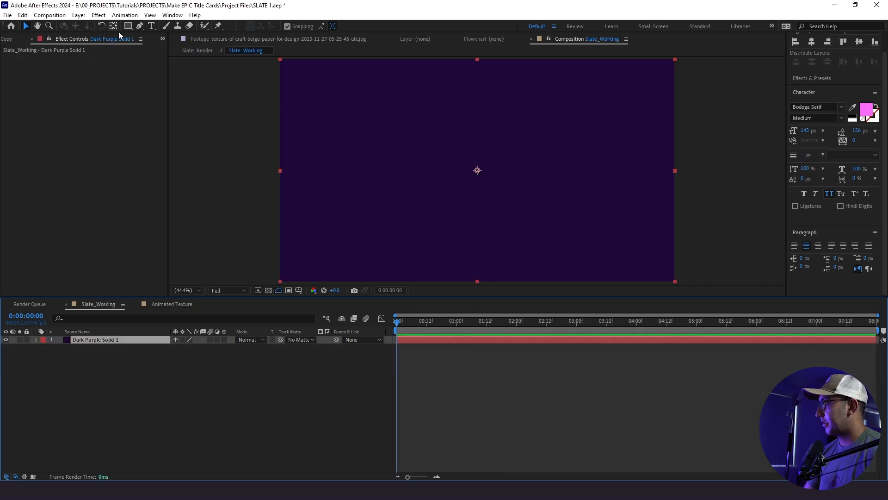
click(163, 40)
click(177, 60)
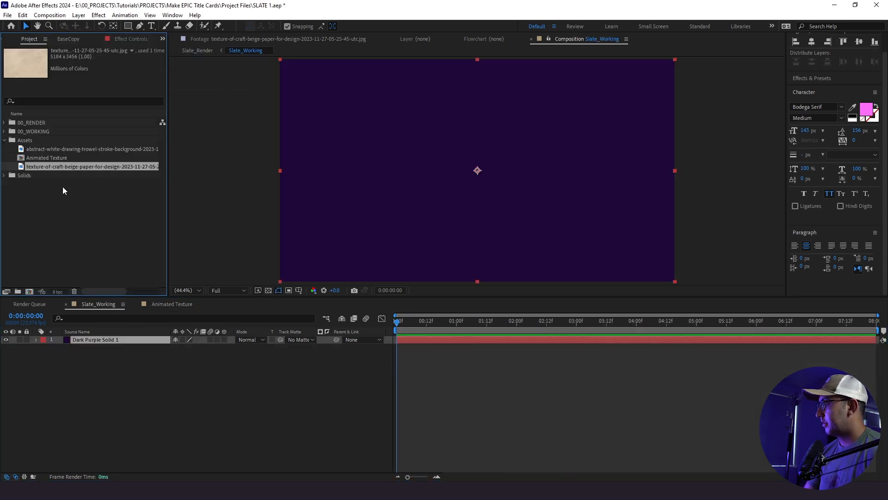
click(48, 158)
drag(49, 160, 85, 335)
Step: Enable time remapping on the Animated Texture layer
right_click(112, 339)
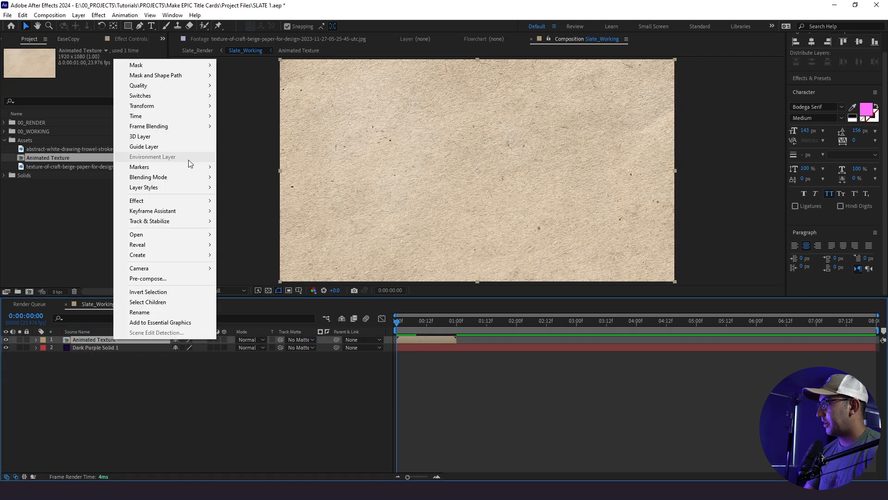
mouse_move(170, 118)
click(259, 116)
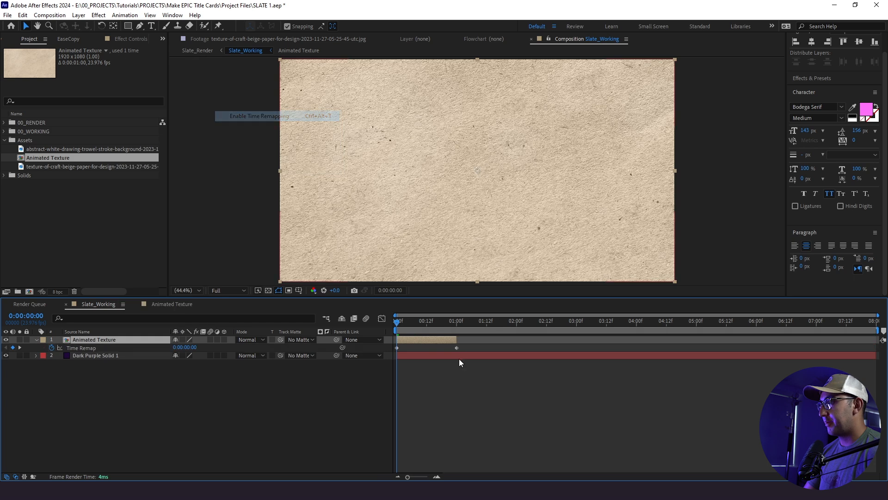
Step: Add a Time Remap keyframe at frame 23 and delete the one at 1 second
drag(436, 321, 457, 326)
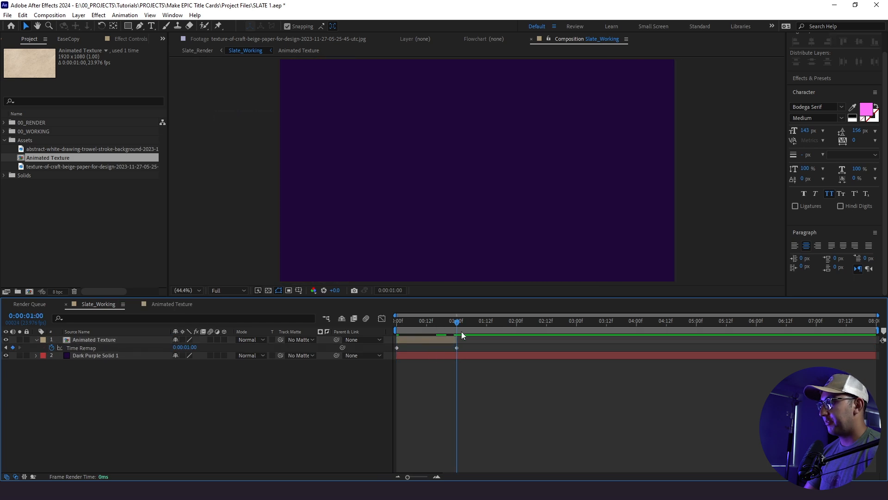
click(437, 476)
click(437, 476)
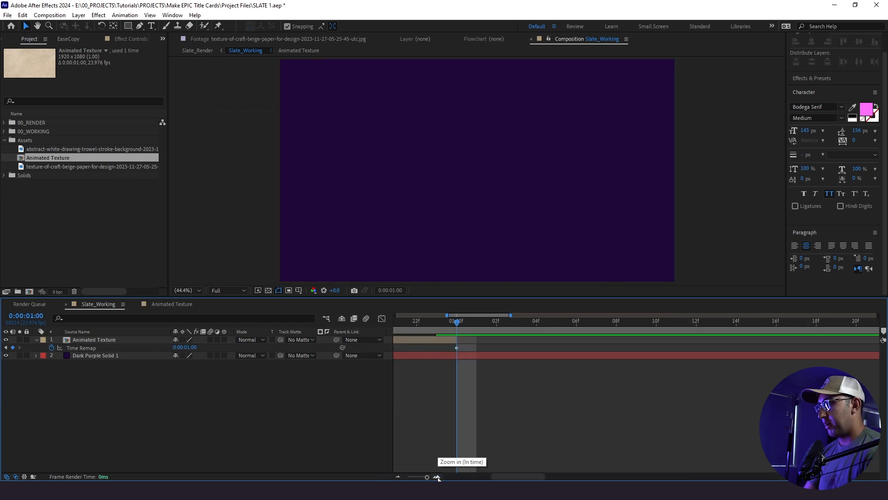
key(Page_Up)
click(13, 347)
click(425, 339)
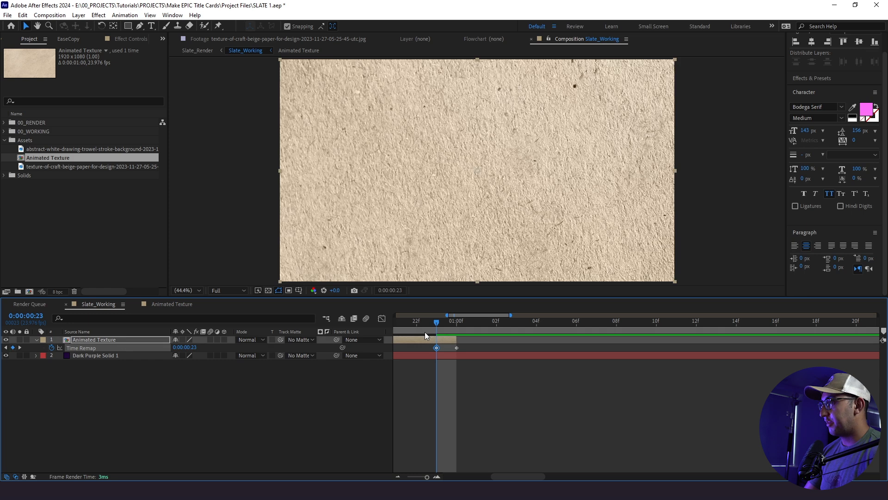
key(Delete)
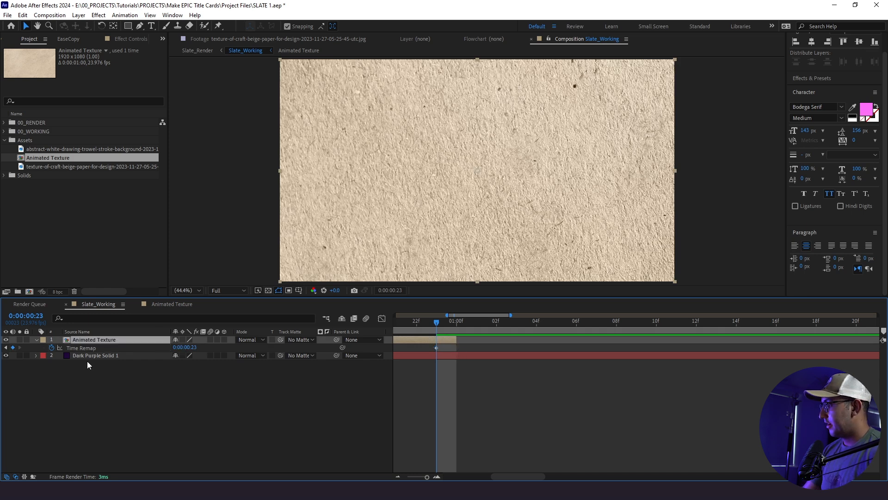
Step: Add the expression loopOut() to the Time Remap property of the Animated Texture layer
alt+click(52, 347)
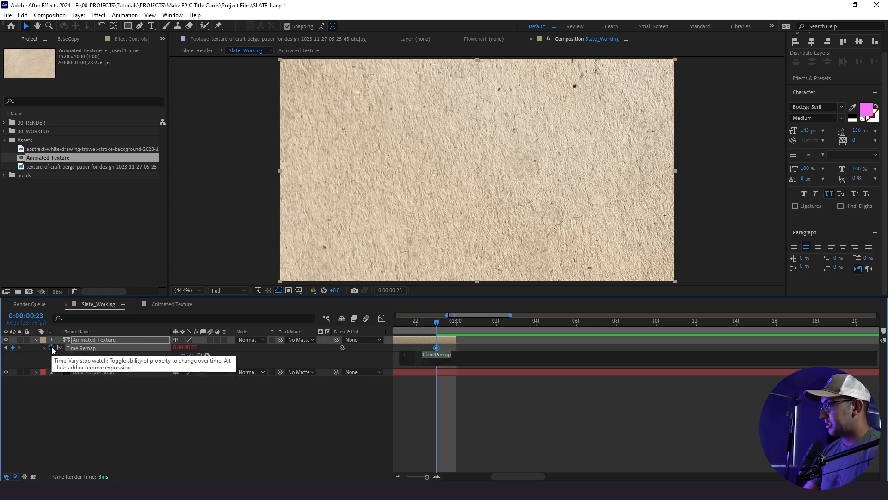
text(loopOut()
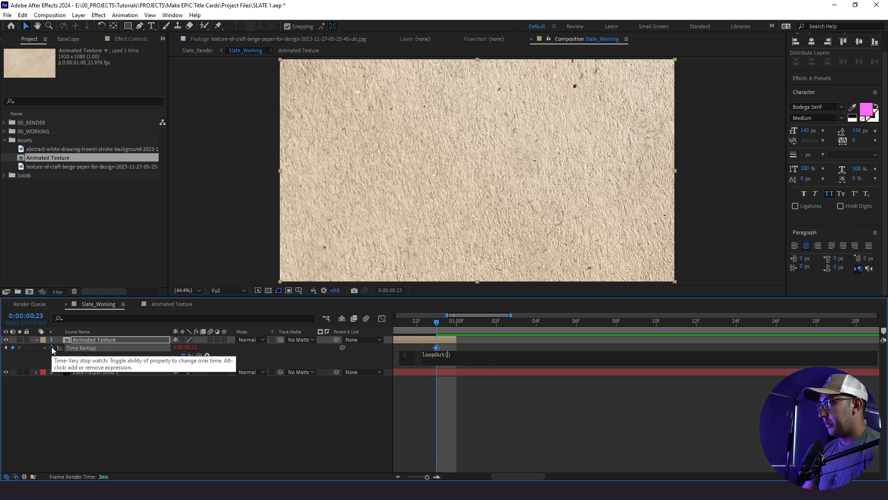
click(74, 396)
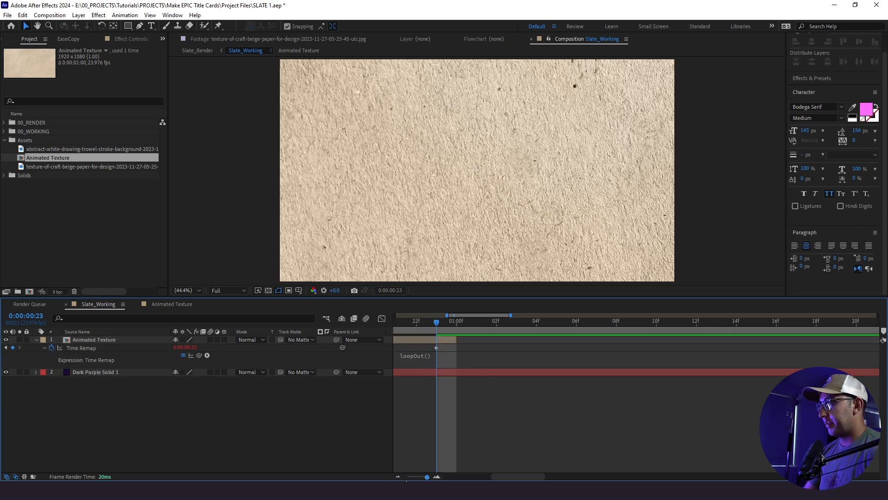
Step: Extend the Animated Texture layer to the end of the composition and check the frame at 1 second
key(semicolon)
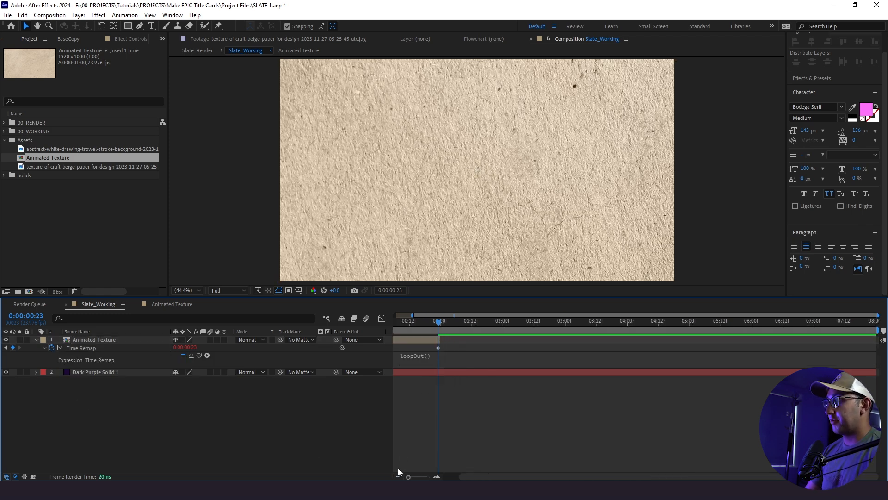
click(397, 476)
drag(455, 340, 862, 348)
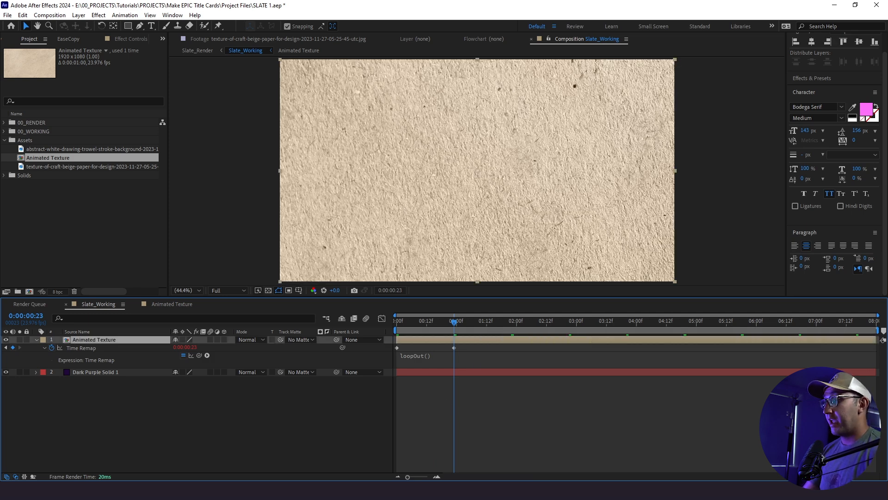
key(F2)
click(456, 327)
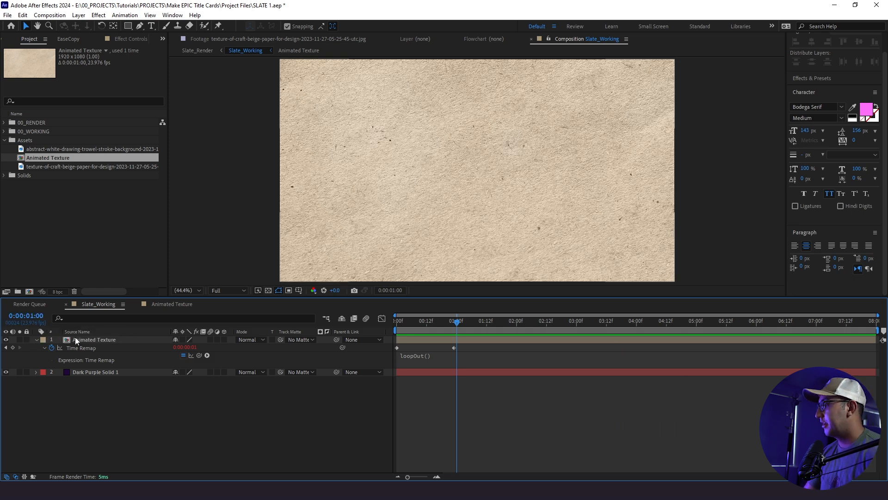
Step: Apply the Black & White effect to the Animated Texture layer
click(129, 340)
key(ctrl+space)
text(b)
key(Return)
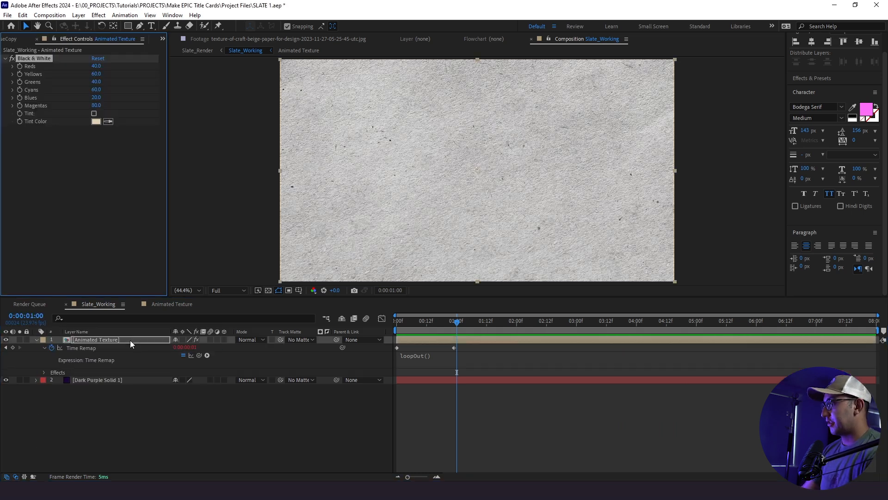
Step: Set the Animated Texture layer's blending mode to Soft Light and preview the result from the start
click(245, 340)
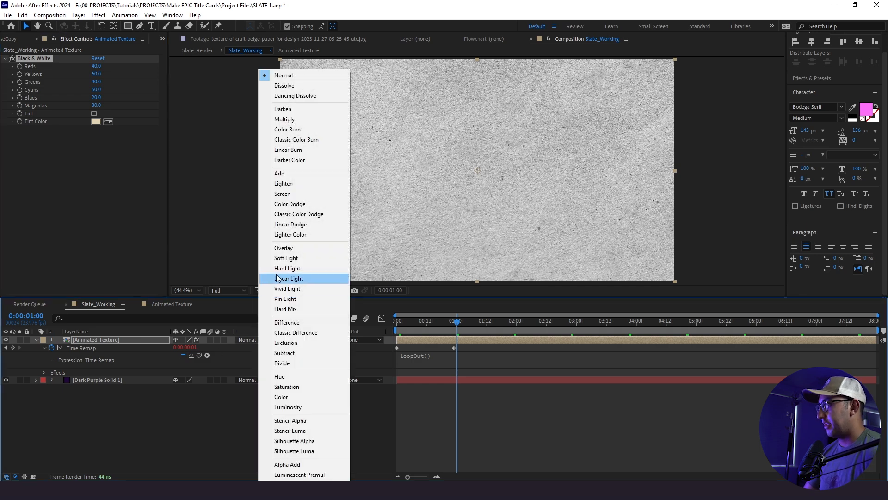
click(297, 257)
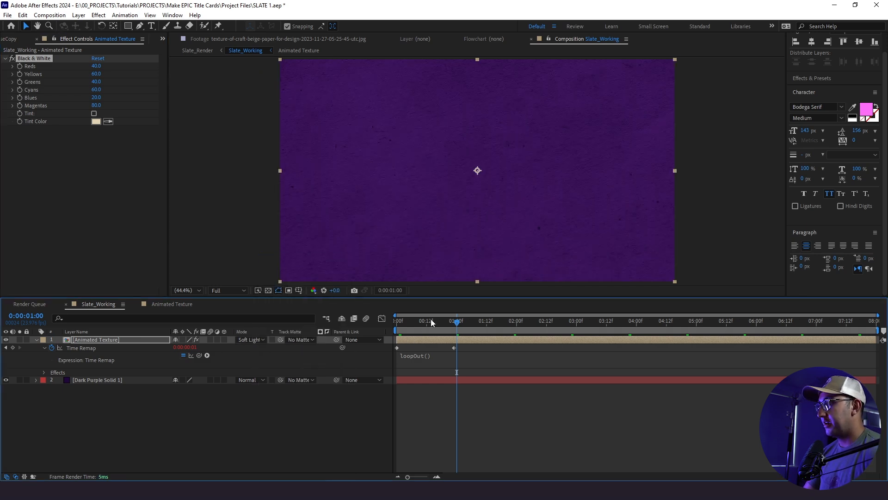
drag(431, 323, 392, 330)
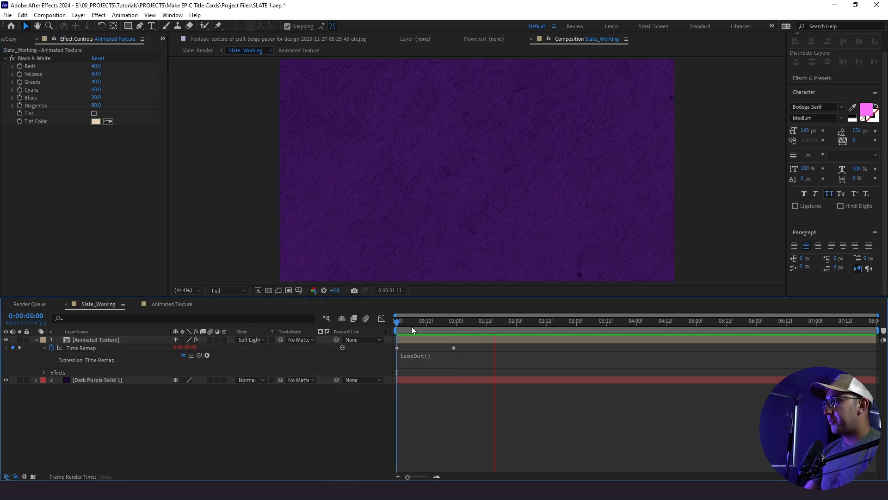
key(space)
Step: Try a Levels effect on the Animated Texture layer with Input Black raised to 62
click(141, 340)
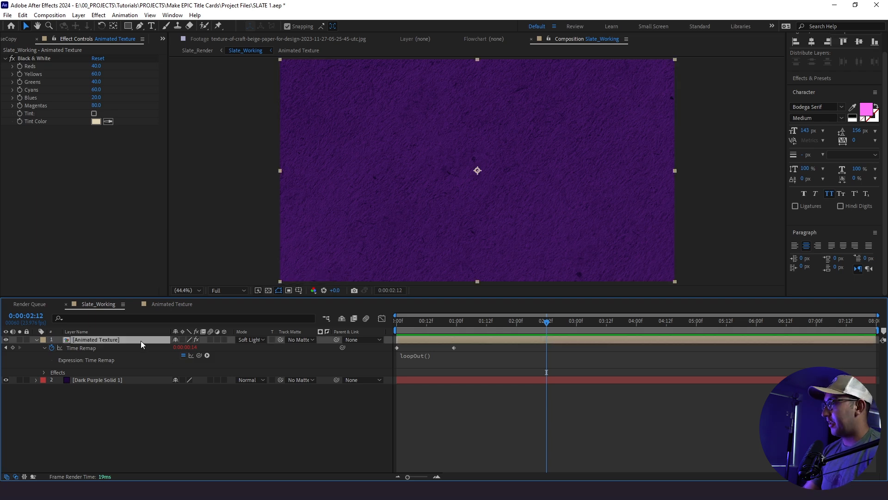
key(ctrl+space)
text(le)
key(Down)
key(Down)
key(Down)
key(Return)
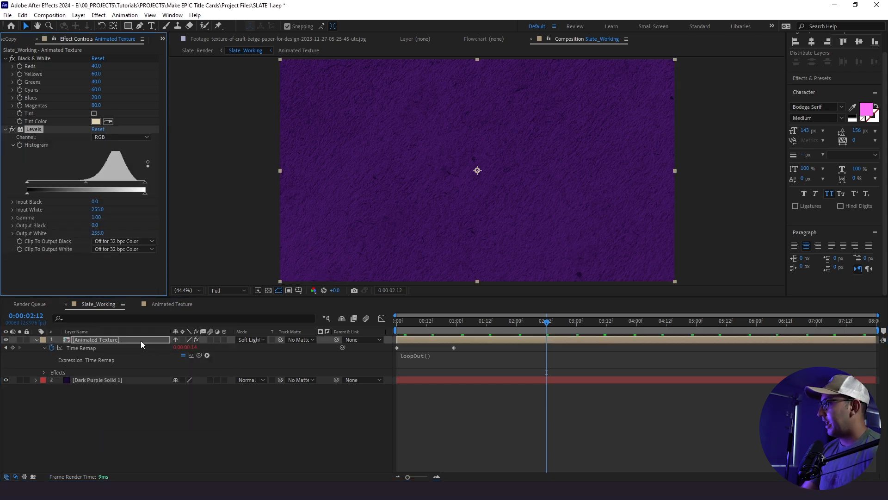
drag(116, 183, 149, 186)
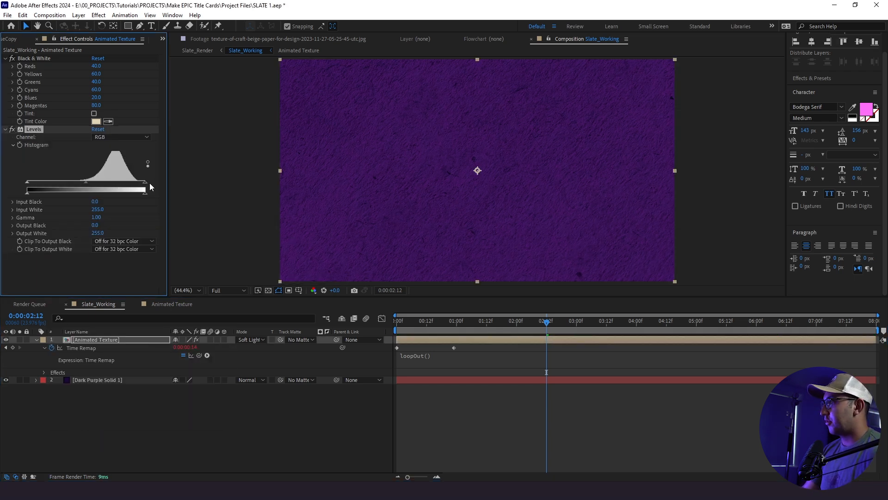
mouse_move(61, 187)
mouse_down()
mouse_move(49, 188)
mouse_move(56, 190)
mouse_up()
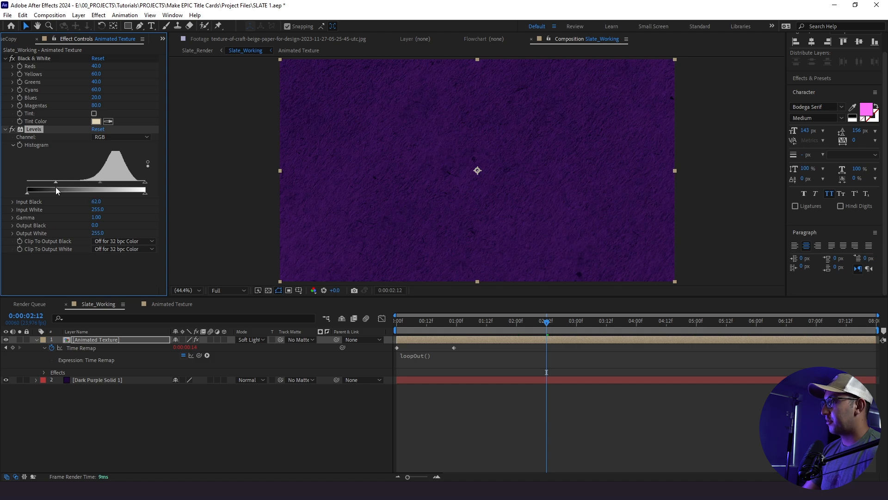
Step: Delete the Levels effect from the Animated Texture layer
click(29, 134)
click(30, 131)
key(Delete)
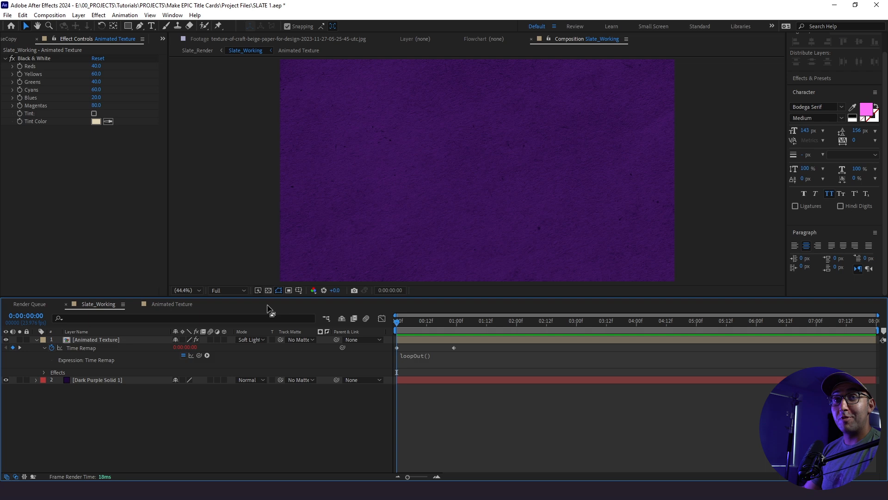
Step: Add the abstract white trowel-stroke background image from the Assets folder above the Animated Texture layer
click(162, 38)
click(174, 59)
click(42, 151)
drag(43, 151, 82, 339)
Step: Scale the abstract white trowel-stroke layer down to 31%
key(comma)
key(comma)
key(comma)
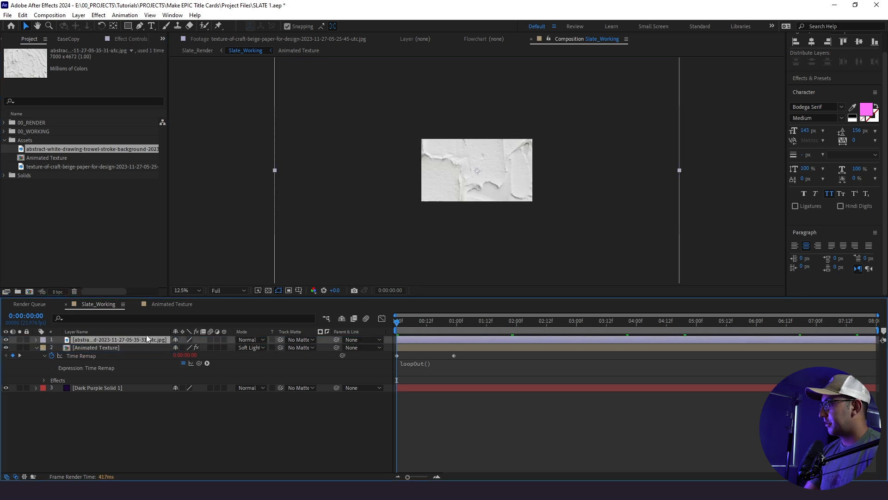
key(s)
drag(186, 347, 152, 351)
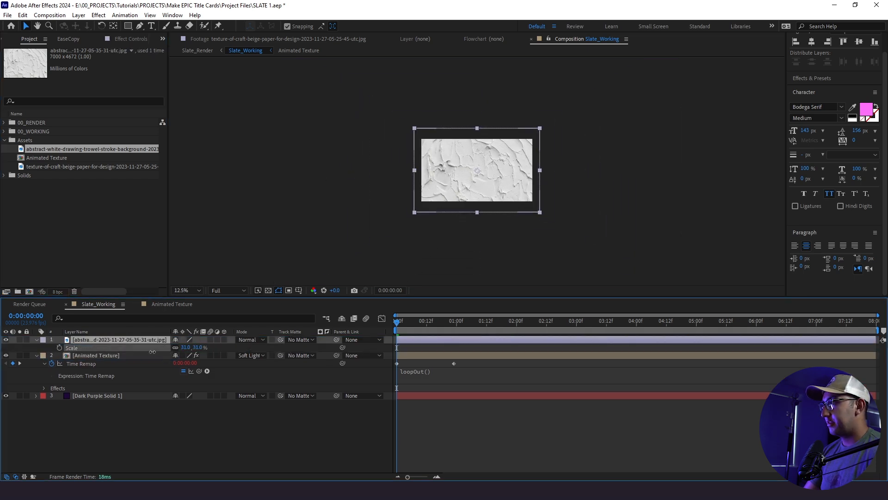
Step: Give the trowel-stroke layer's Position the two-line expression posterizeTime(6) and wiggle(222,5), and preview the motion
key(p)
key(period)
key(period)
key(period)
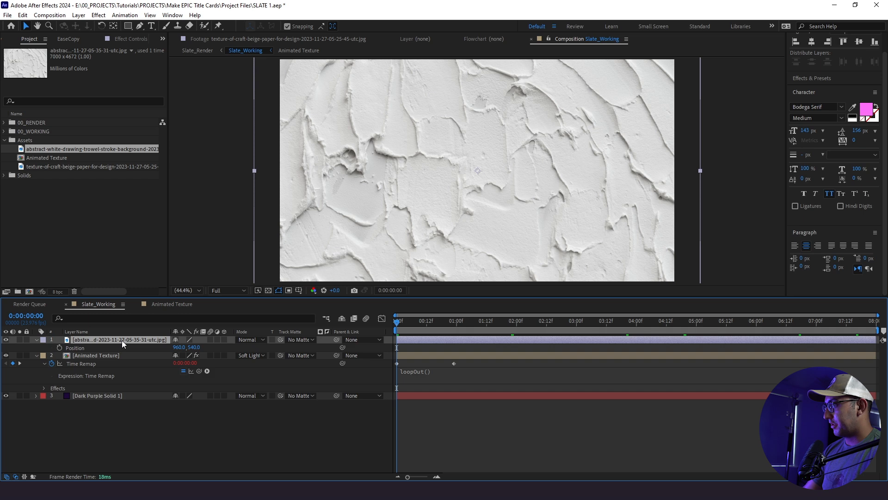
alt+click(60, 348)
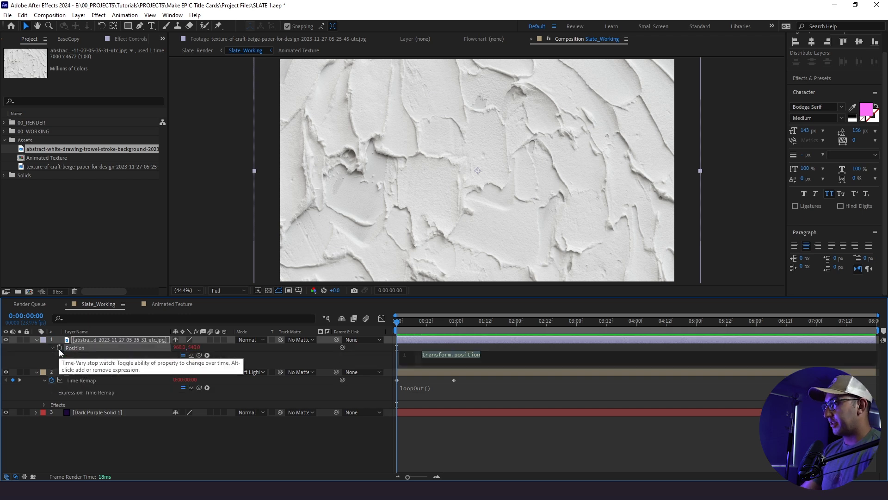
text(posterizeTime())
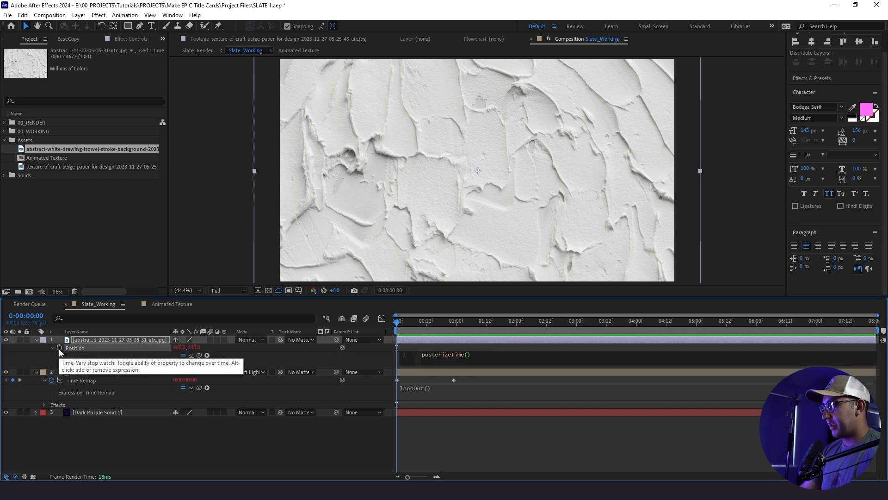
text(wiggle())
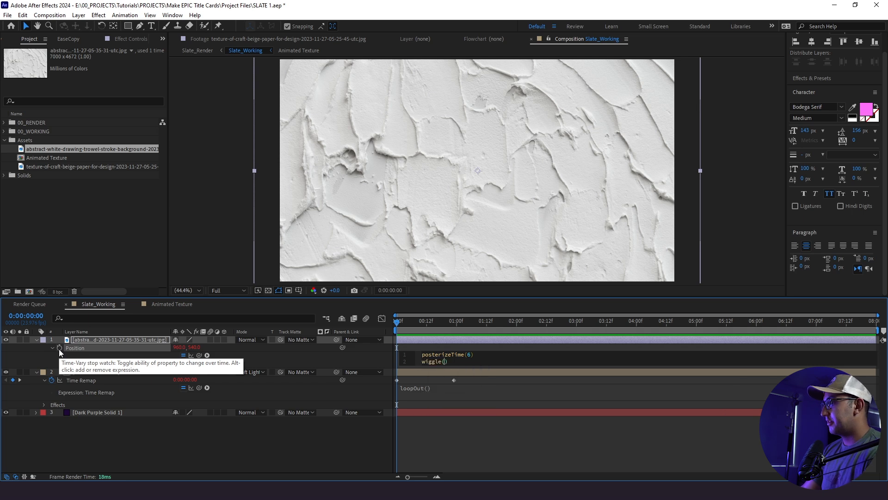
text(222,5)
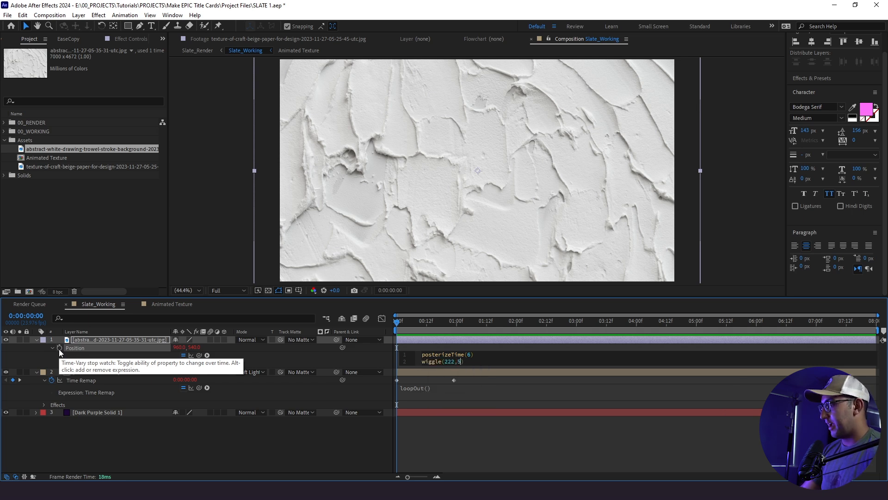
click(145, 457)
drag(421, 324, 402, 330)
key(space)
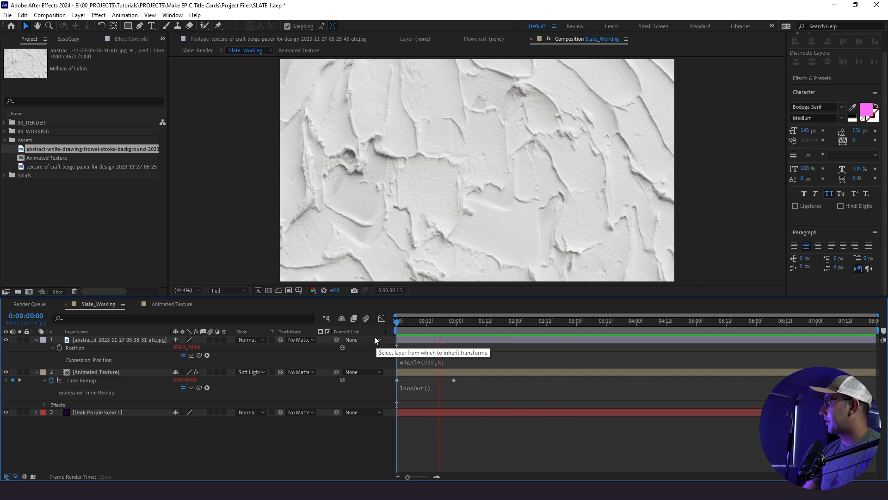
key(space)
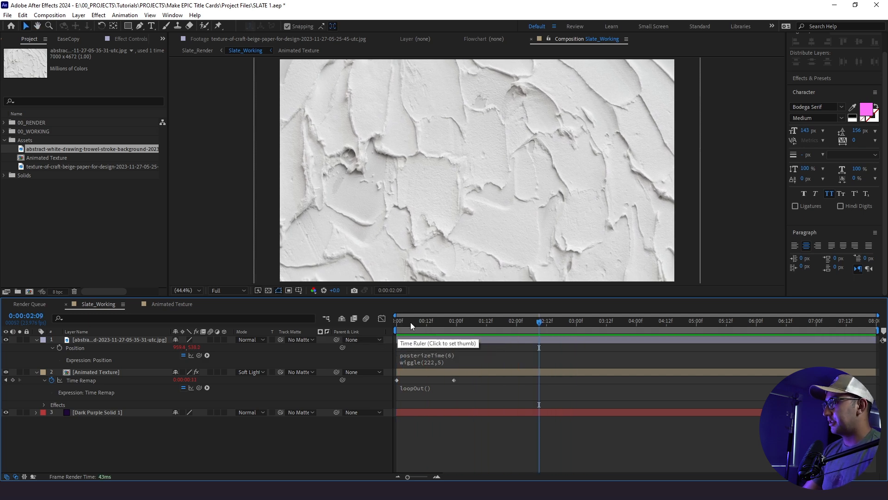
Step: Set the trowel-stroke layer's blending mode to Multiply, preview it, and collapse the properties of the two texture layers
click(255, 340)
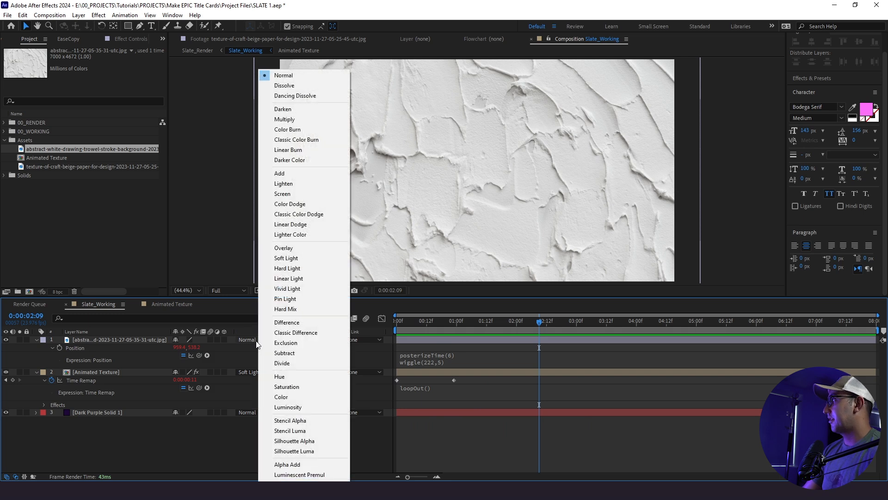
click(312, 120)
key(space)
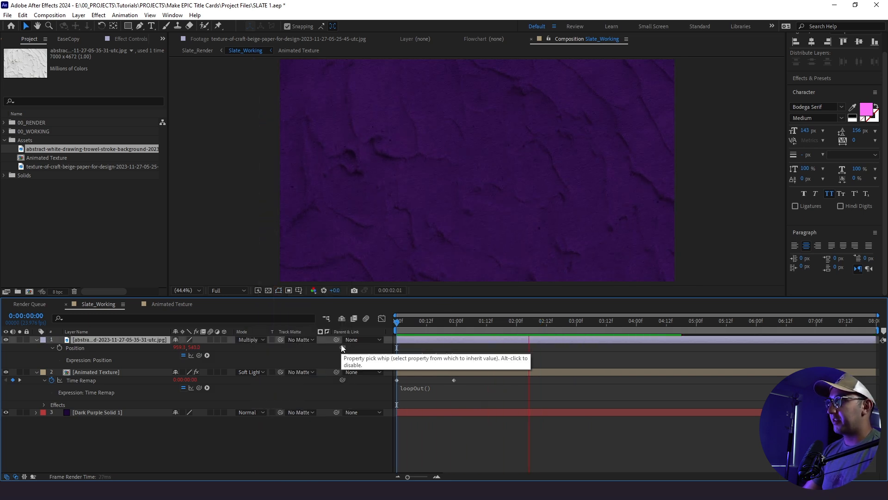
click(36, 340)
click(37, 347)
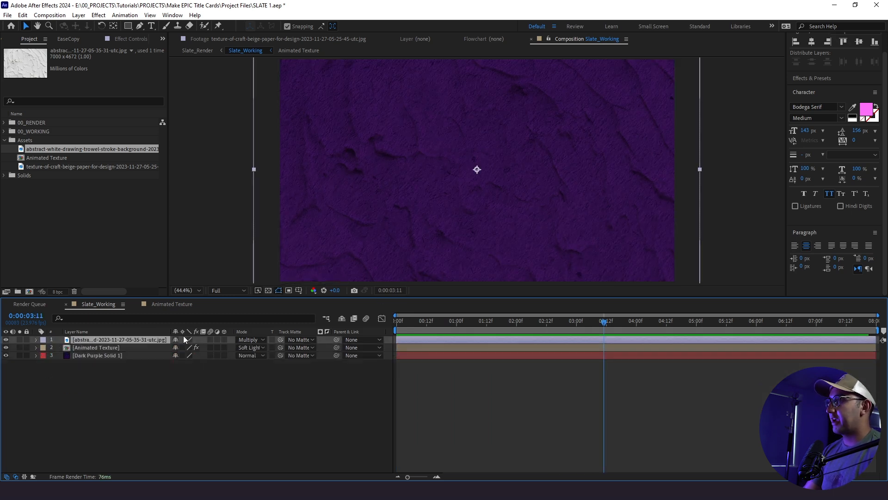
Step: Apply a Levels effect to the trowel-stroke layer with Input White at 182, and preview from the start
key(ctrl+space)
text(lev)
key(Return)
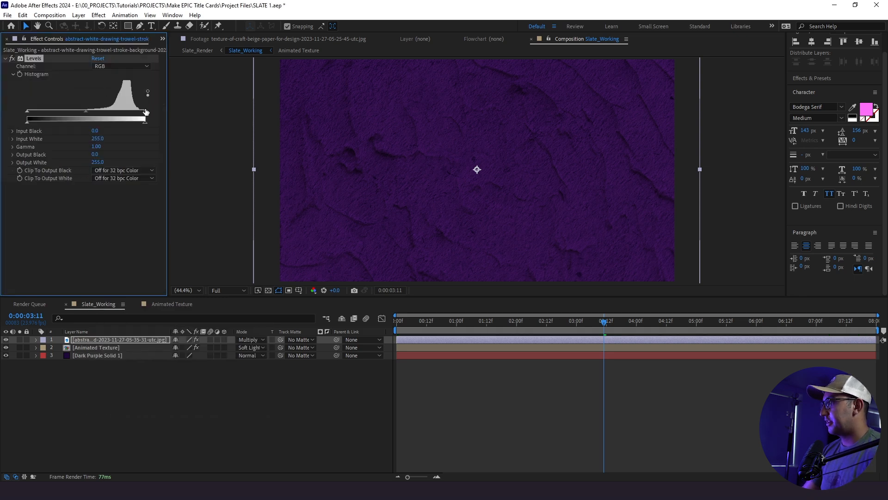
click(143, 111)
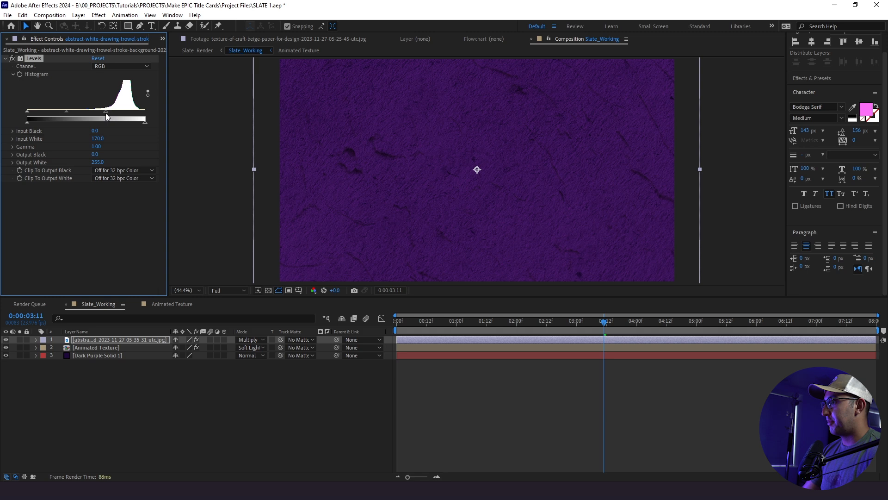
drag(145, 111, 112, 119)
click(410, 371)
key(Home)
key(space)
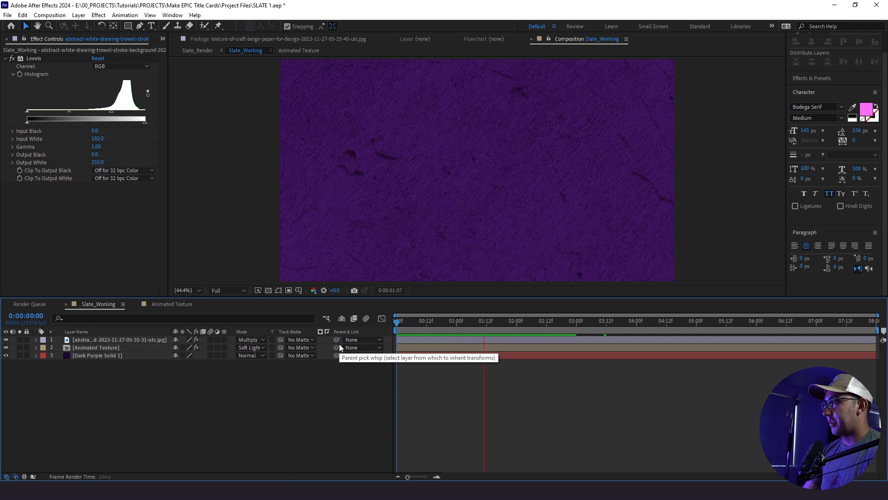
Step: Overlay the proportional grid on the composition and open the Grids & Guides preferences
click(299, 331)
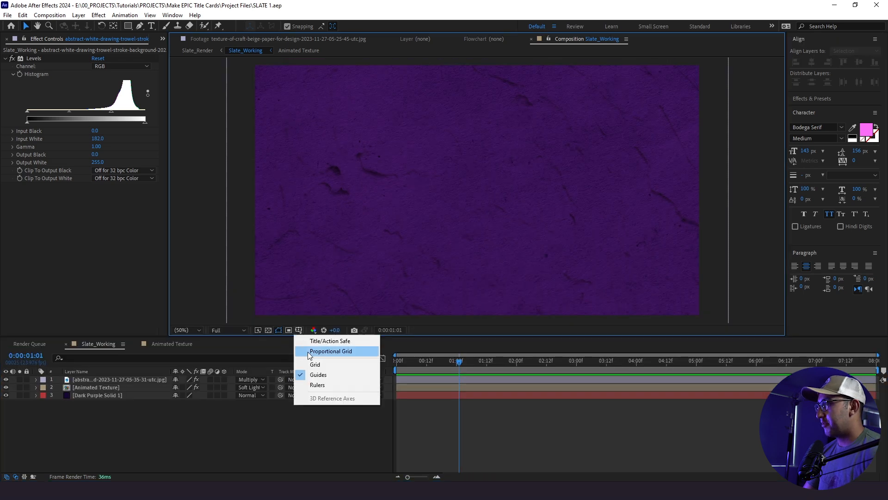
click(309, 353)
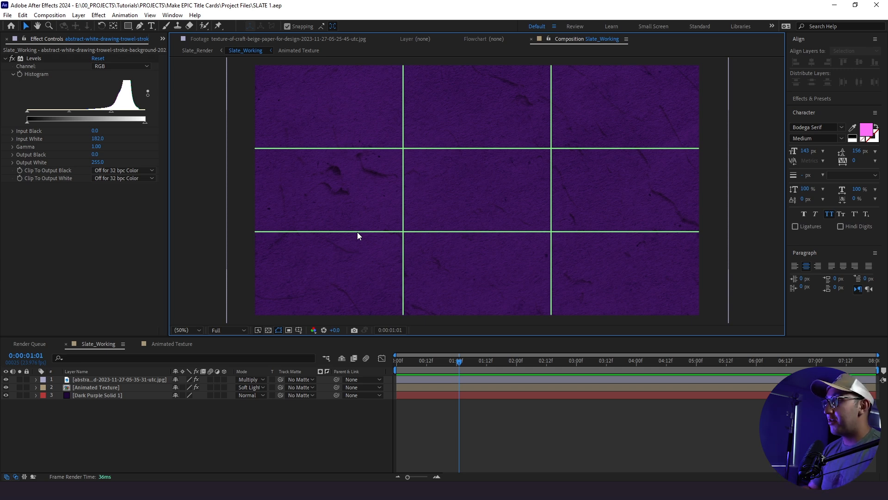
click(27, 15)
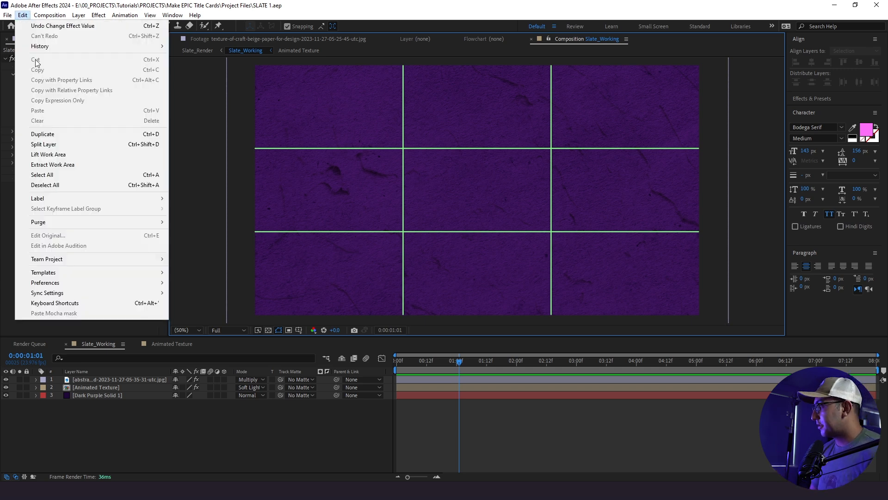
mouse_move(121, 281)
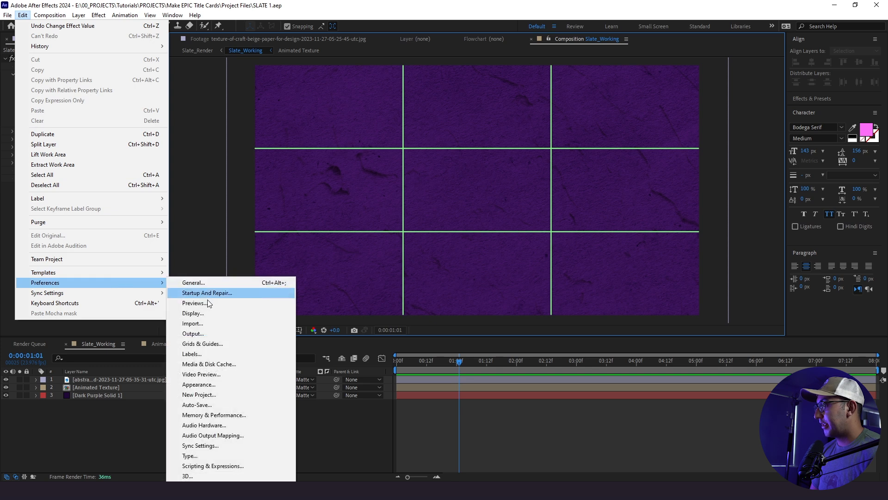
click(202, 343)
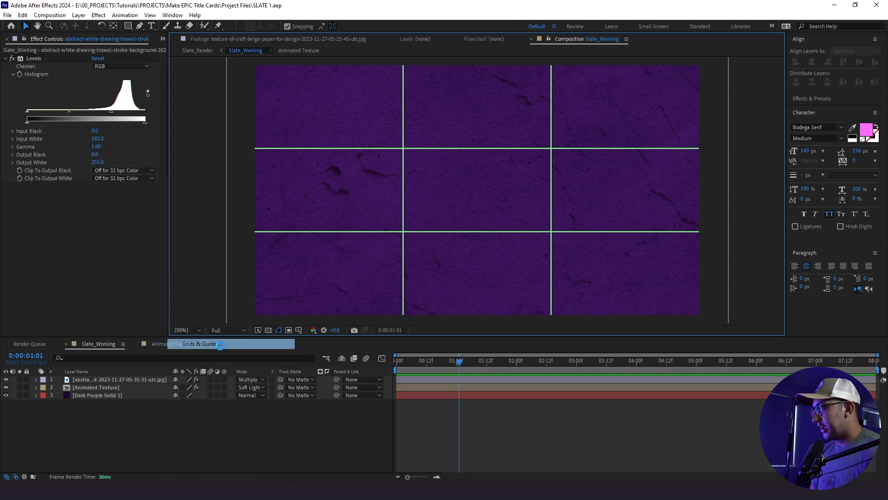
drag(236, 71, 303, 138)
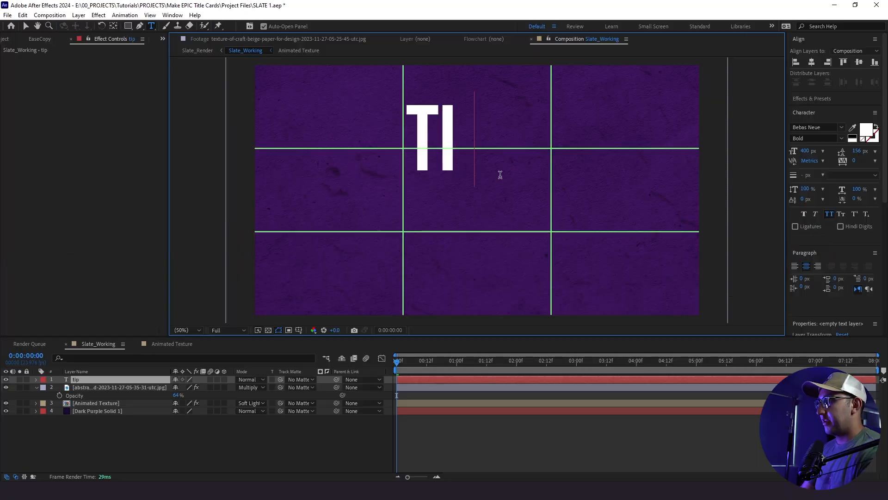
Step: Complete the title text as "TIP 1" and set it in Didoni URW D at 104 px
text(P 1)
key(ctrl+a)
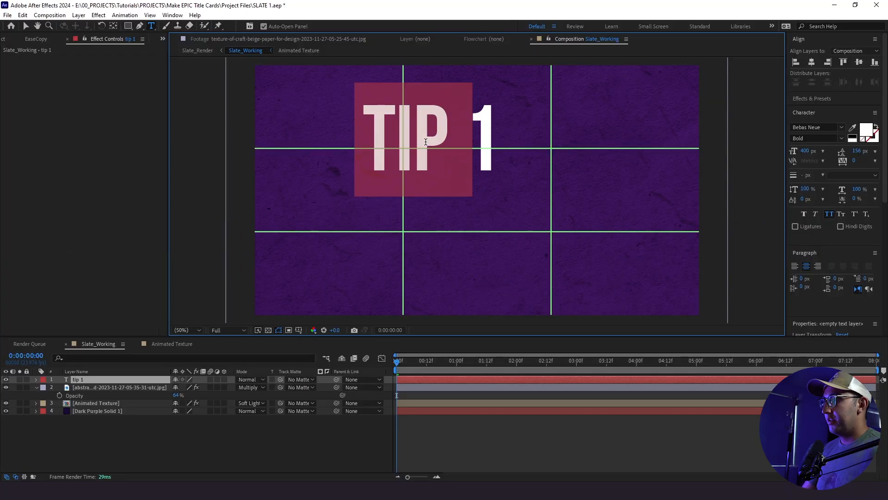
click(795, 127)
text(didoni)
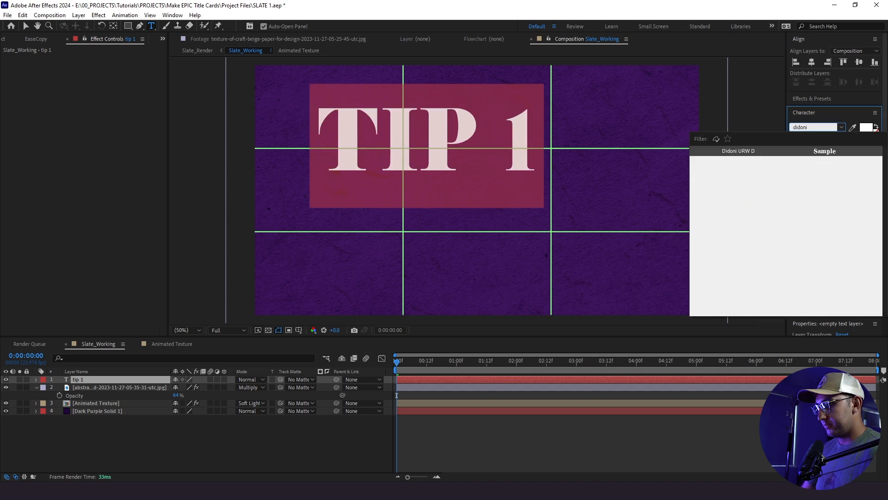
key(Return)
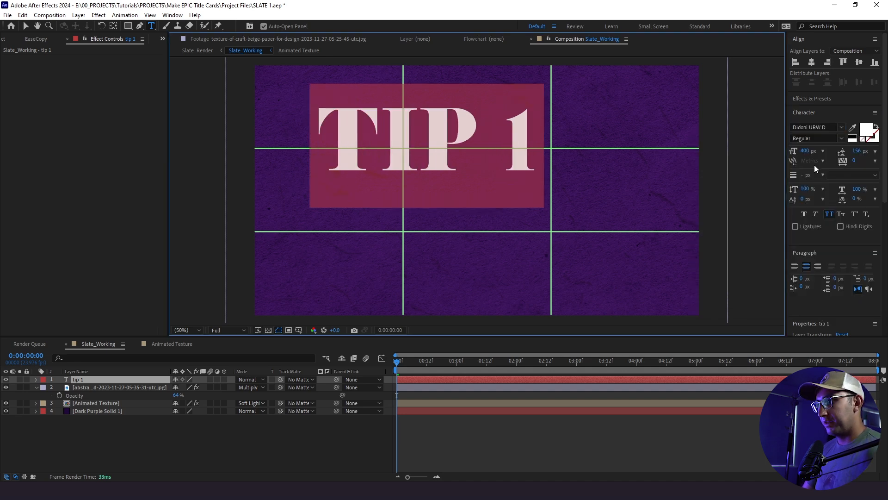
drag(805, 151, 699, 182)
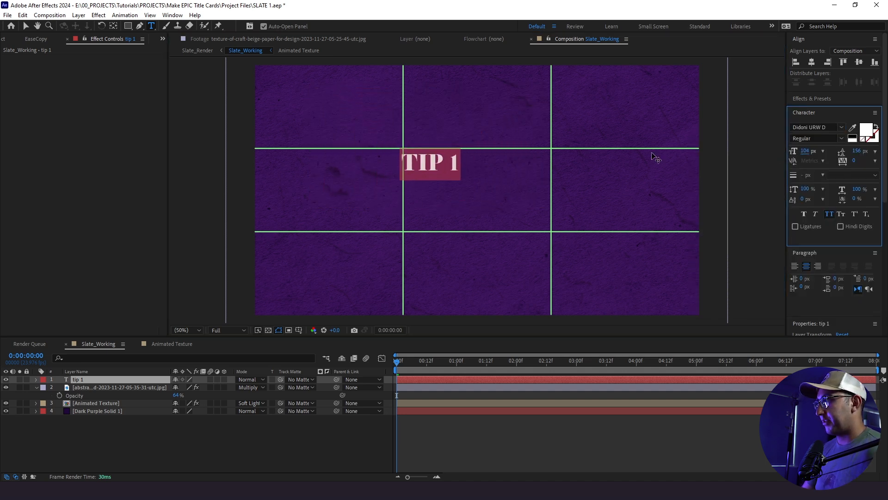
Step: Move the TIP 1 text into the upper-left grid cell of the composition and apply faux italic to it
click(26, 26)
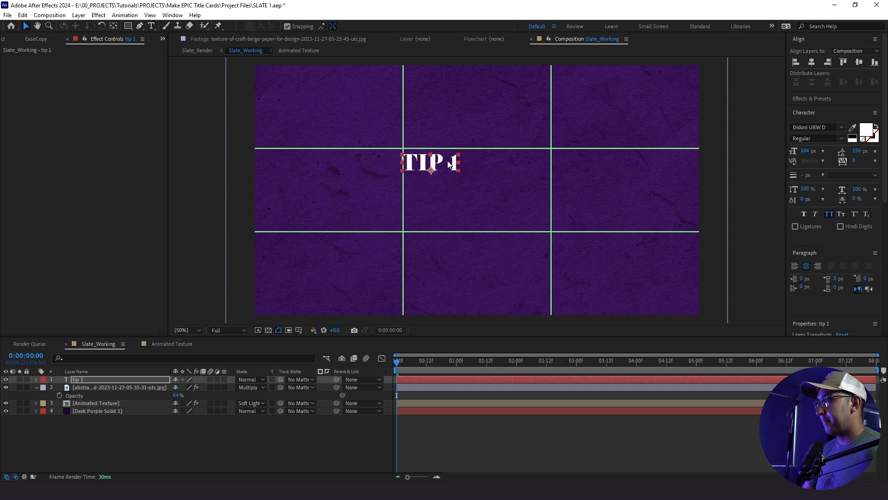
drag(442, 162, 343, 102)
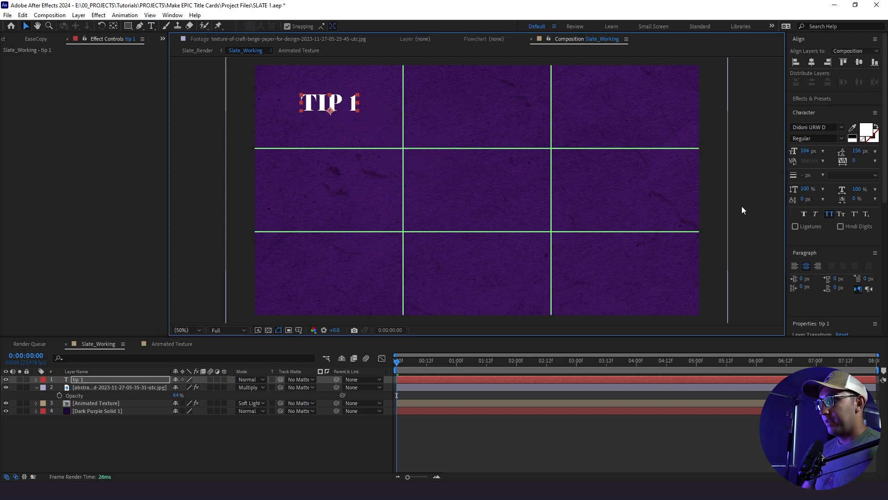
click(814, 215)
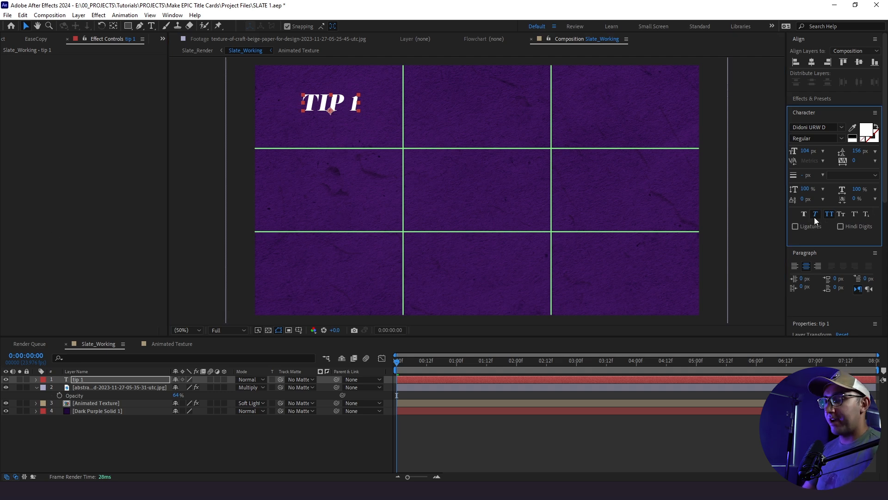
click(232, 420)
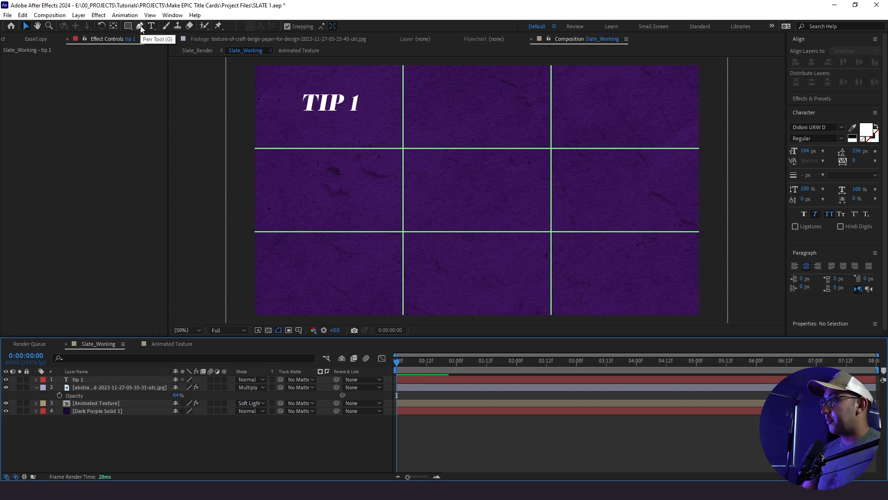
Step: Set up the Pen tool with a white stroke 10 px wide for a new shape
click(140, 26)
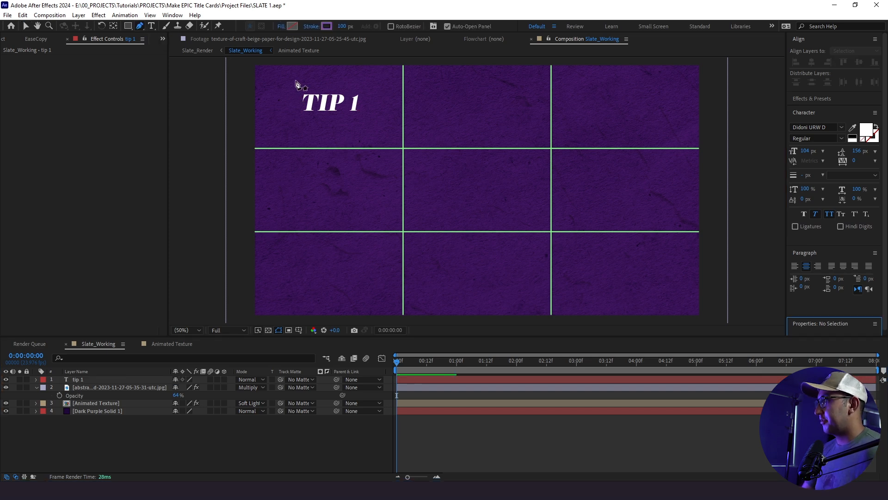
click(342, 27)
text(1)
key(Return)
click(327, 27)
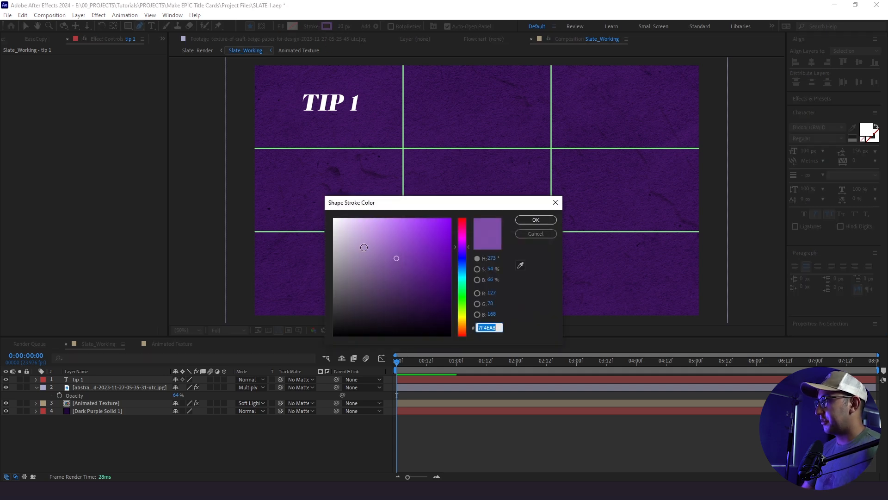
click(519, 219)
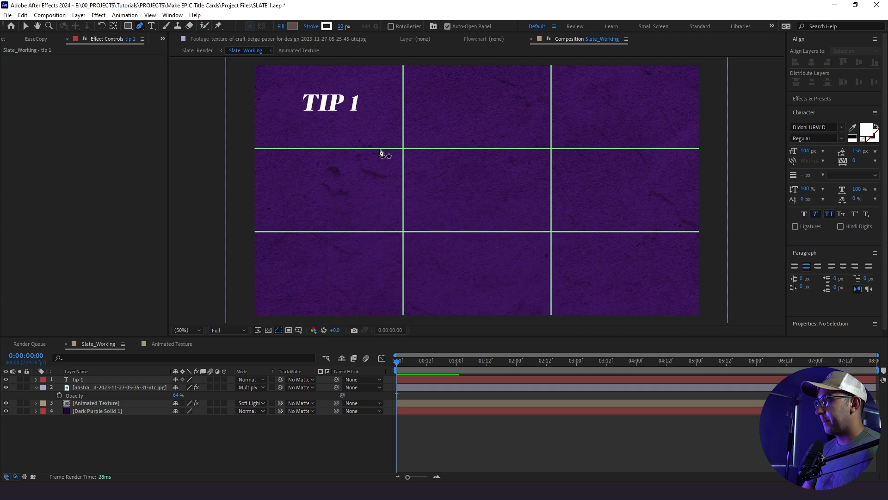
Step: Draw a vertical line just left of the TIP 1 text and a horizontal line crossing it beneath the text, both in one shape layer
click(293, 84)
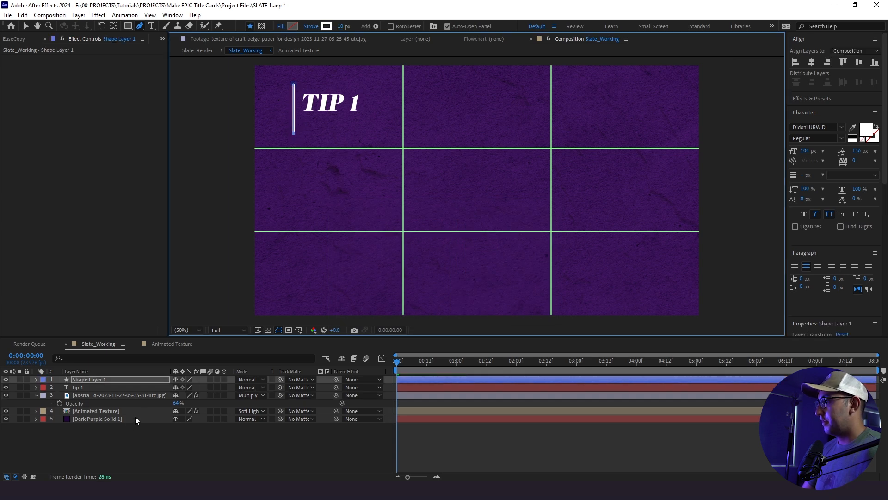
click(123, 428)
click(110, 379)
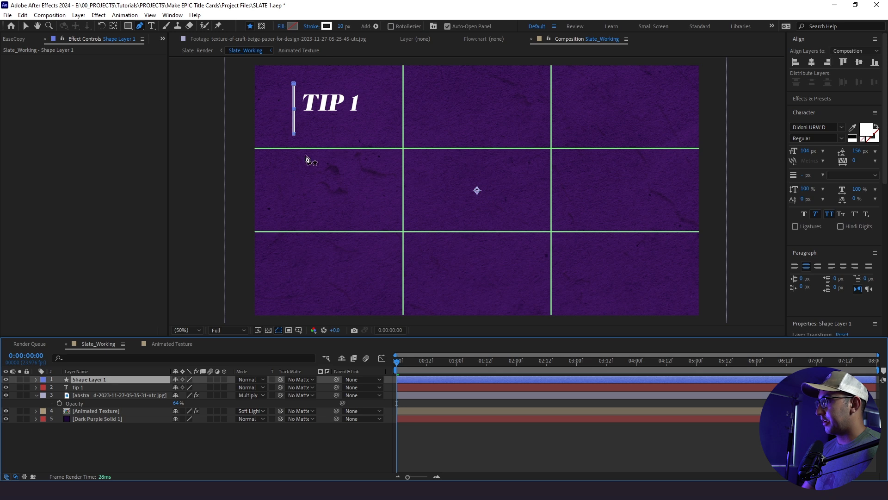
click(278, 114)
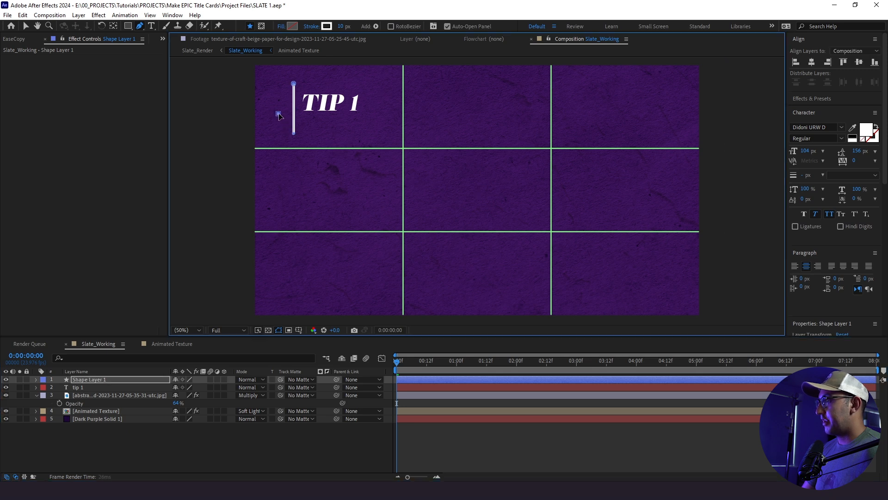
shift+click(378, 114)
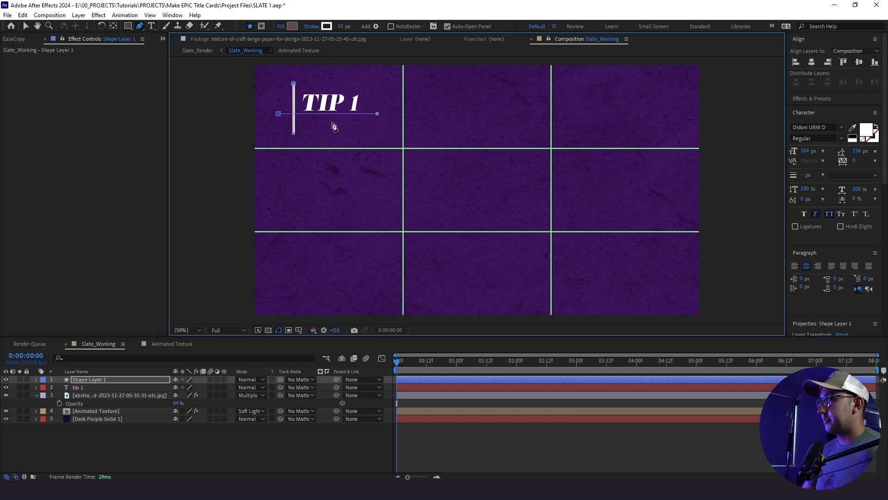
click(85, 447)
click(84, 379)
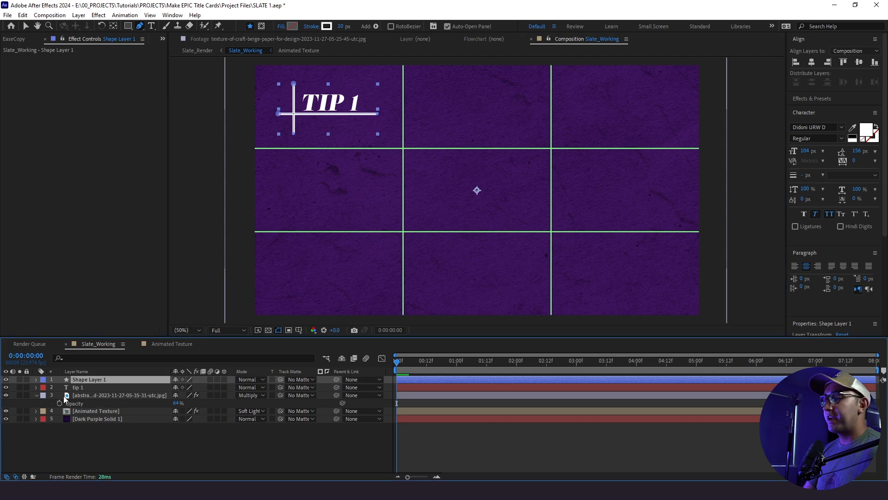
Step: Rename the shape layer holding the two crossed white lines as "Tip Line"
click(36, 379)
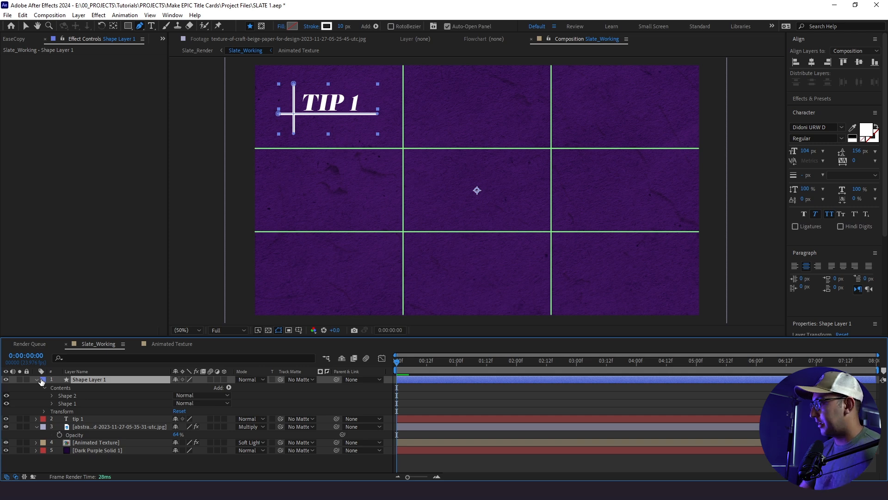
click(37, 380)
key(Return)
text(Tip Line)
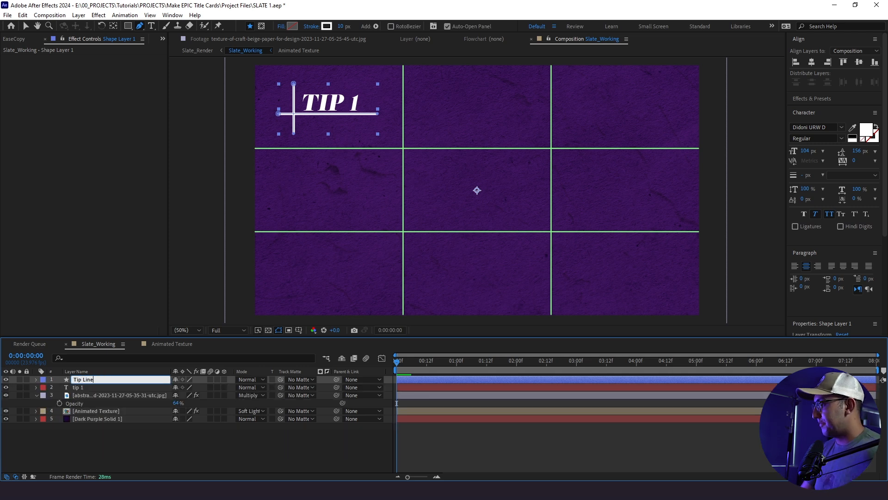
Step: Duplicate the tip 1 text layer and centre the copy horizontally and vertically in the composition
click(98, 387)
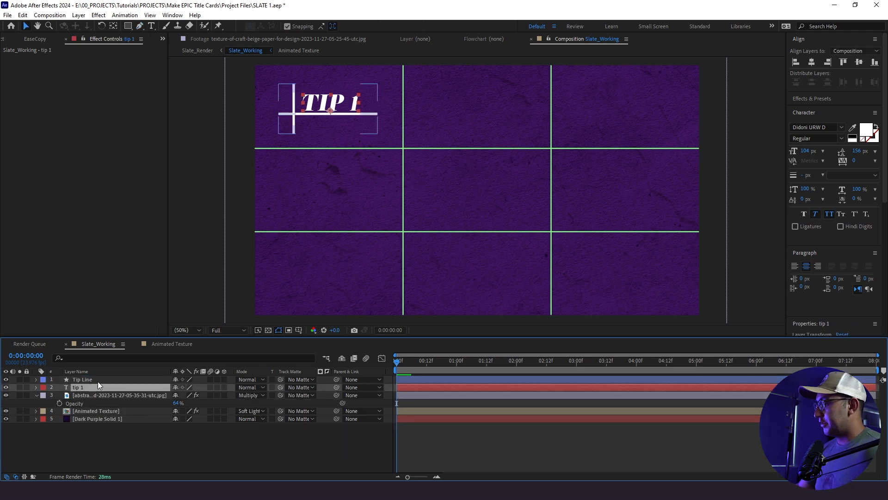
key(ctrl+d)
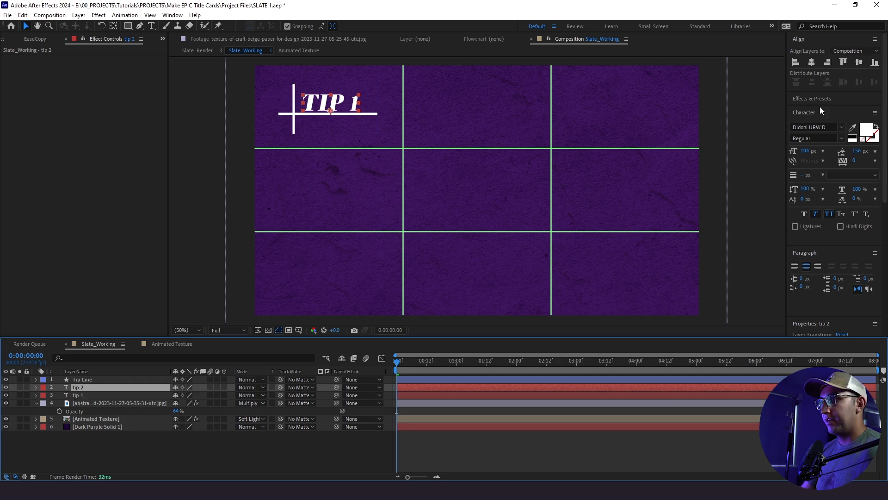
click(811, 63)
click(858, 62)
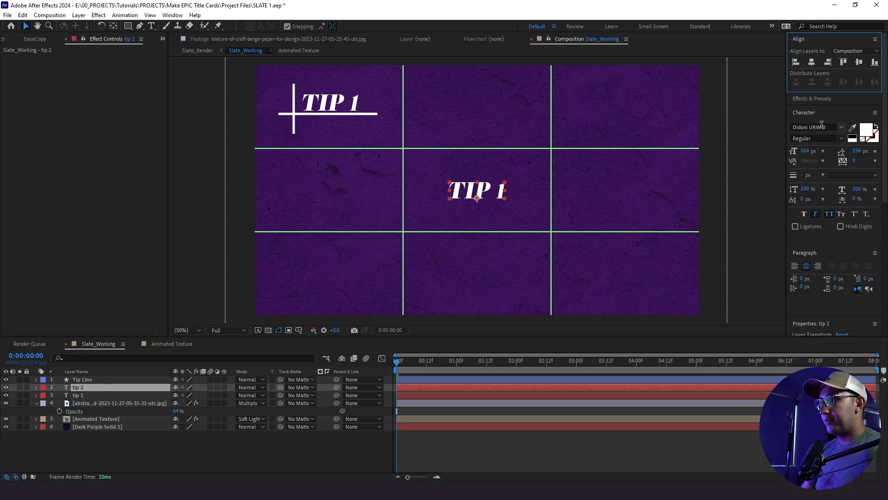
Step: Set the duplicated text to Bebas Neue Bold at 512 px
double_click(136, 388)
click(804, 128)
text(bebas)
click(747, 195)
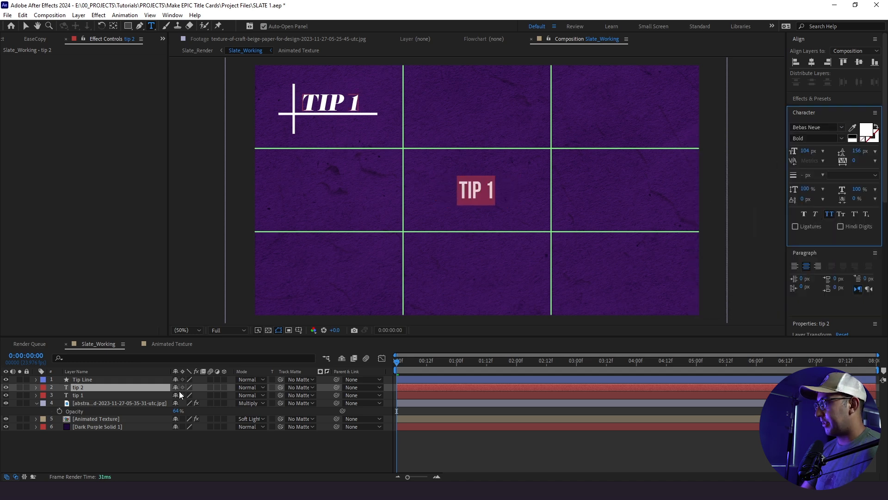
mouse_move(806, 151)
mouse_down()
mouse_move(830, 161)
mouse_move(818, 151)
mouse_up()
Step: Replace the duplicated layer's text with "slate"
click(49, 440)
double_click(76, 387)
text(slate)
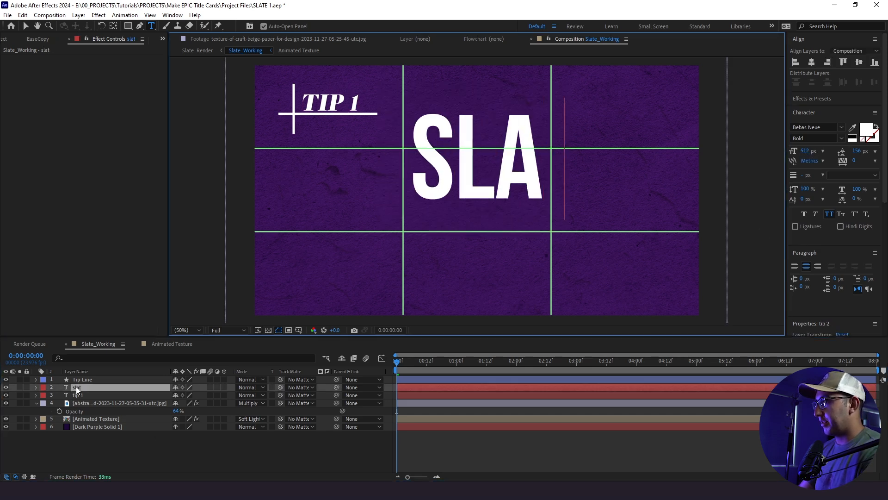
click(82, 446)
Step: Centre the SLATE text horizontally and vertically in the composition and set its size to 534 px
click(99, 389)
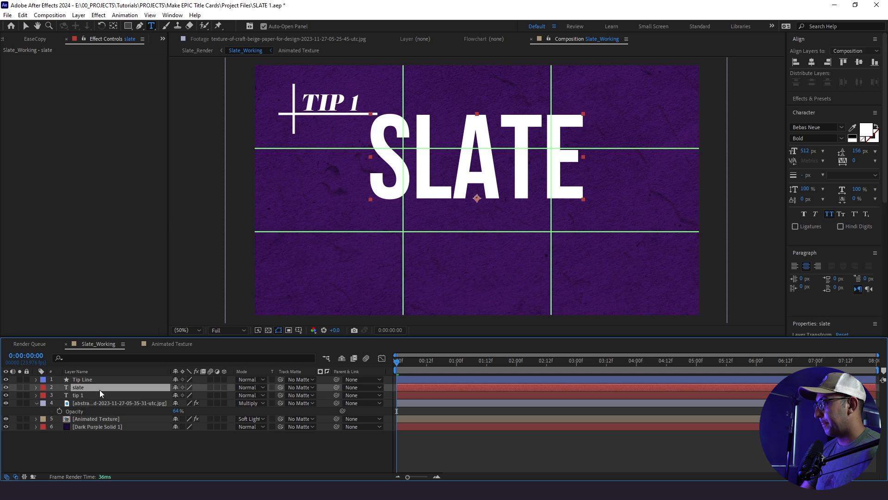
click(811, 63)
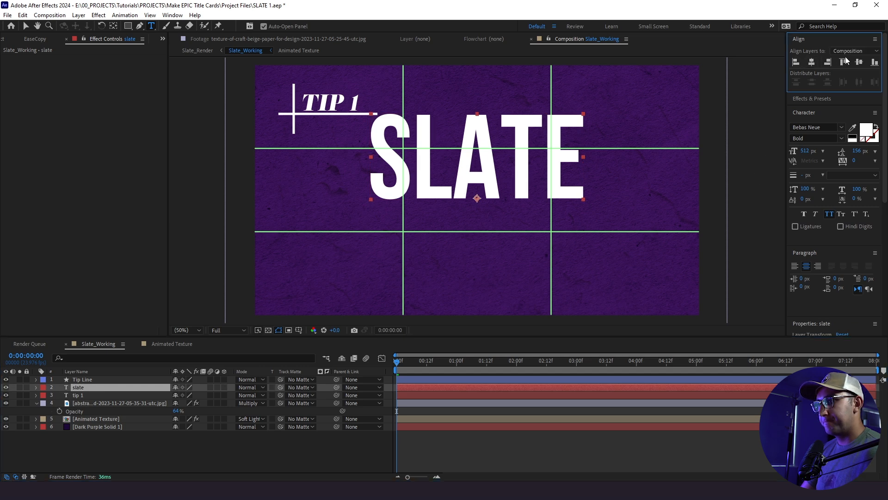
click(858, 63)
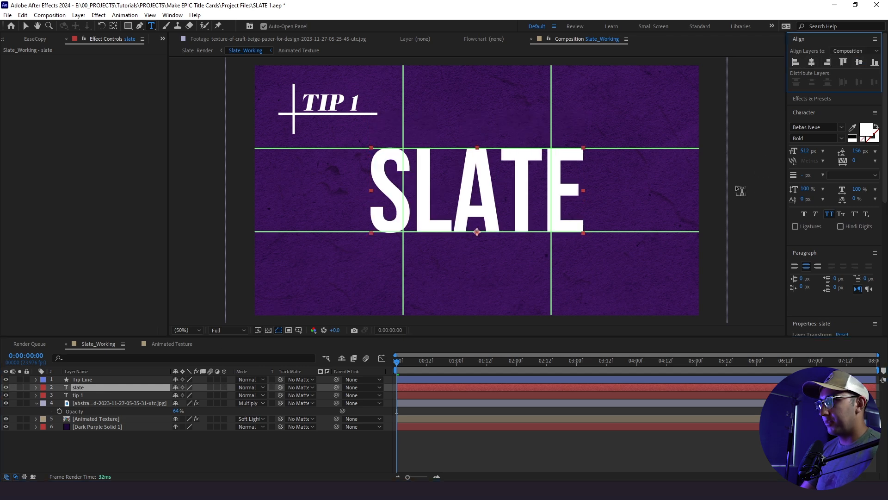
drag(803, 152, 812, 151)
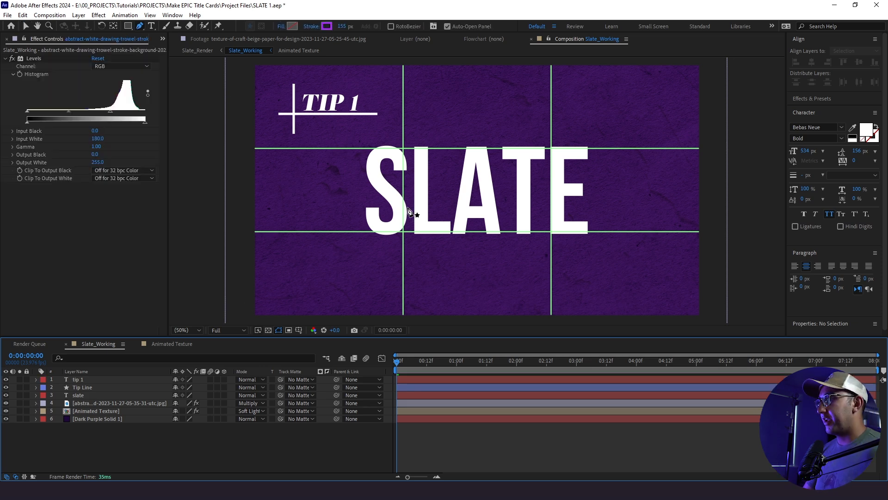
Step: Draw a horizontal purple line with a 155 px stroke across the lower part of SLATE and centre it horizontally in the composition
click(342, 219)
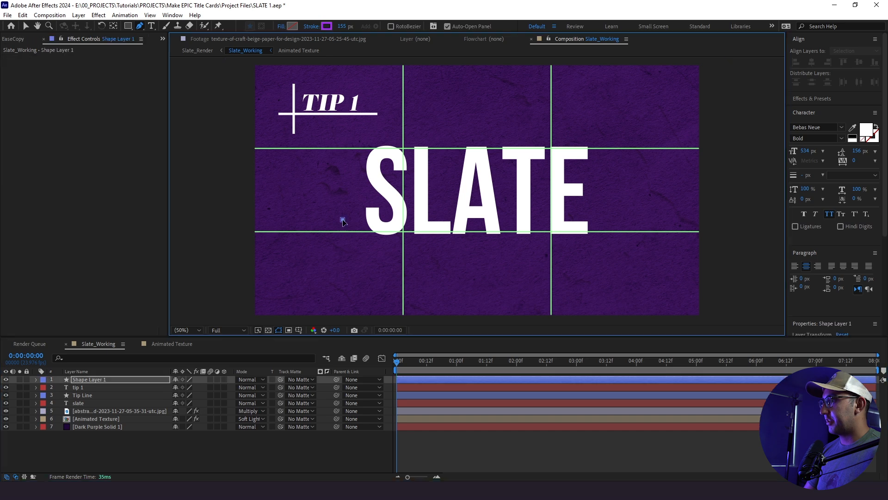
click(614, 220)
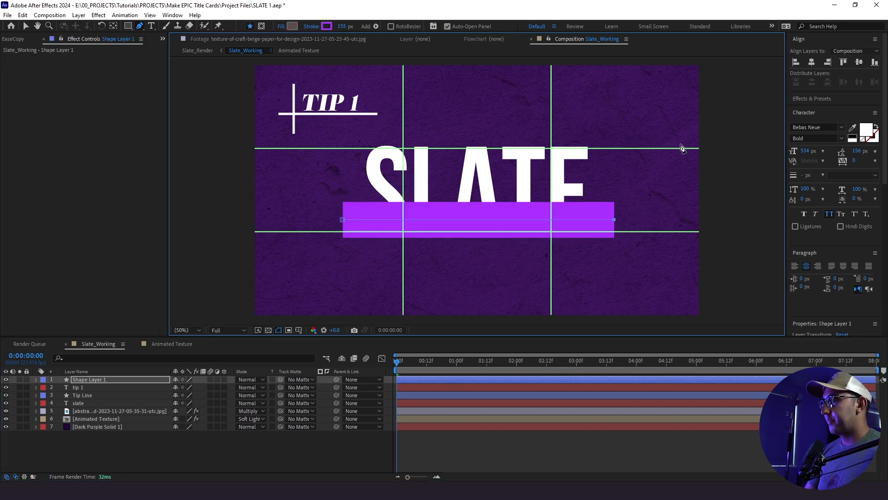
click(811, 62)
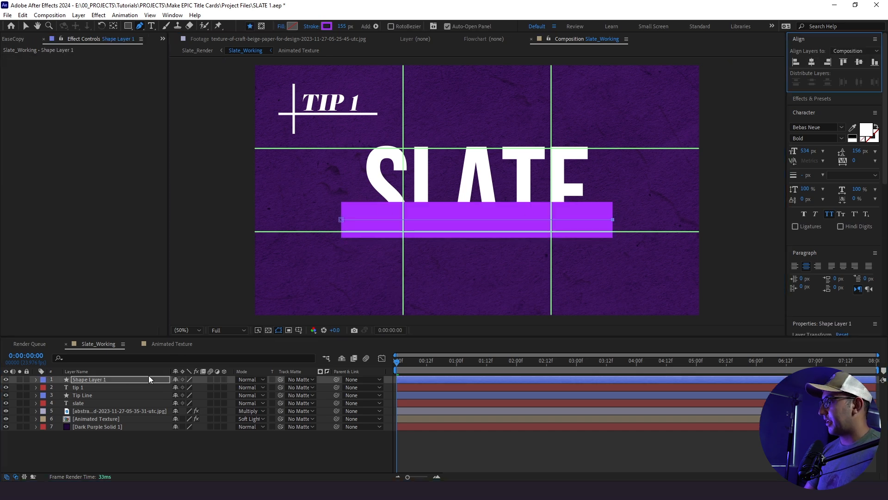
Step: Place the purple bar's layer directly below the slate text layer and rename it "Slate Line"
drag(124, 379, 98, 404)
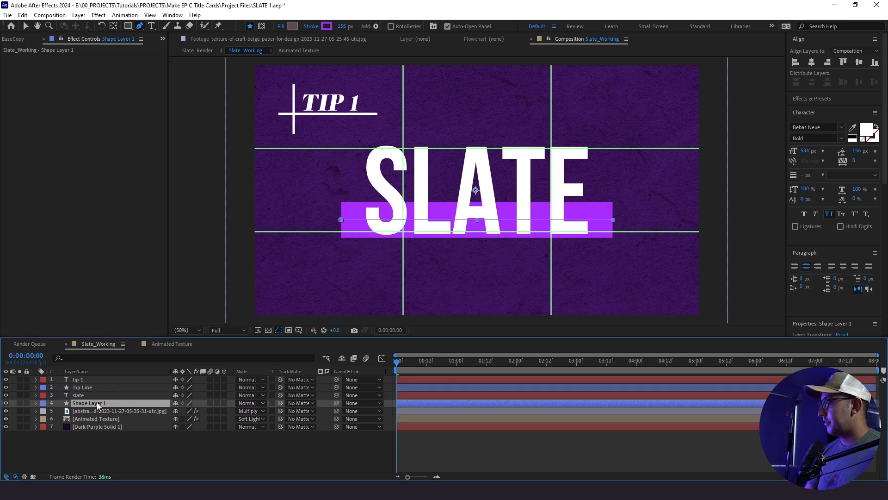
key(Return)
text(Slate Line)
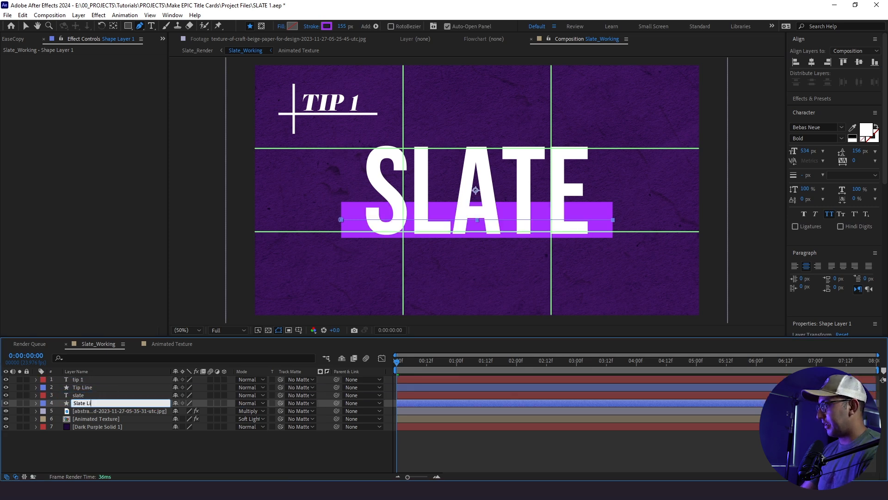
click(85, 437)
Step: Set the Slate Line layer's blending mode to Add and change its stroke to a much darker purple
click(92, 403)
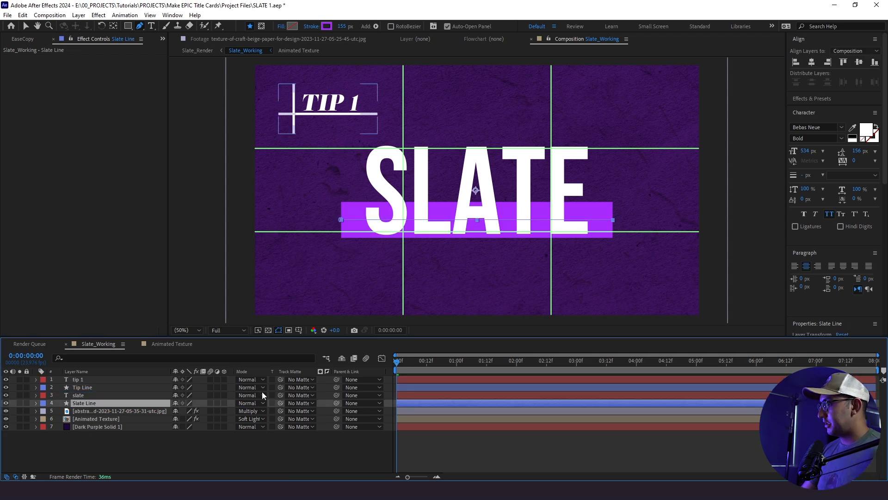
click(250, 409)
click(245, 403)
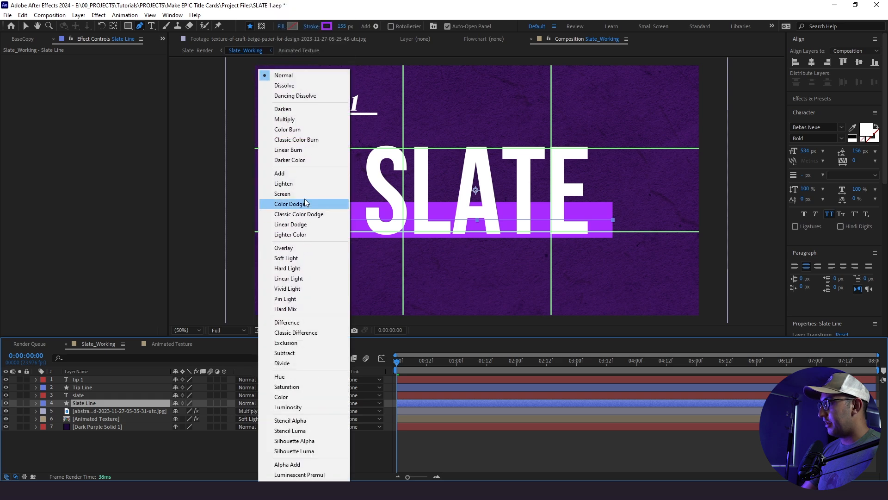
click(307, 175)
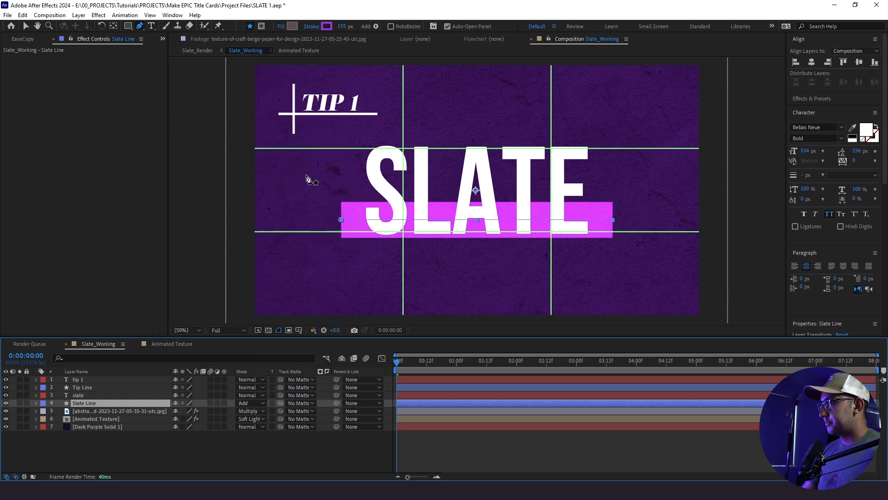
click(327, 26)
drag(661, 261, 668, 325)
click(779, 239)
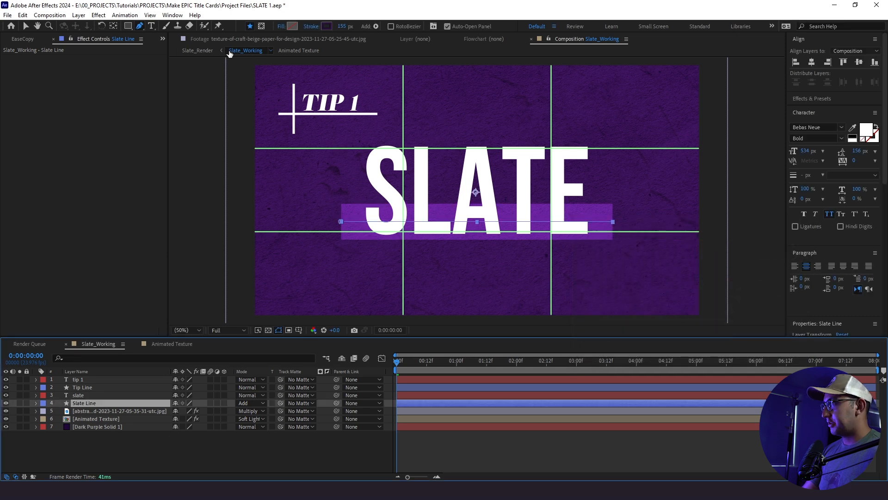
Step: Shorten the Slate Line bar from its right end to just wider than SLATE's width and centre it horizontally in the composition
click(612, 222)
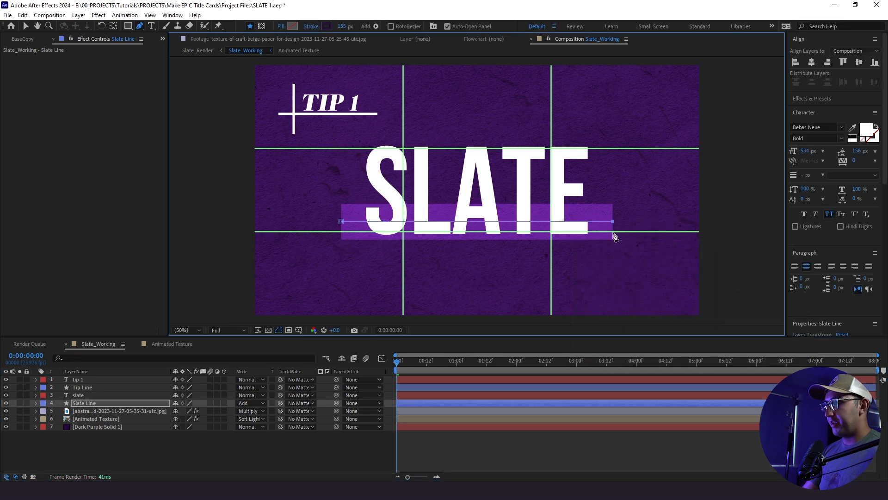
drag(613, 224, 581, 224)
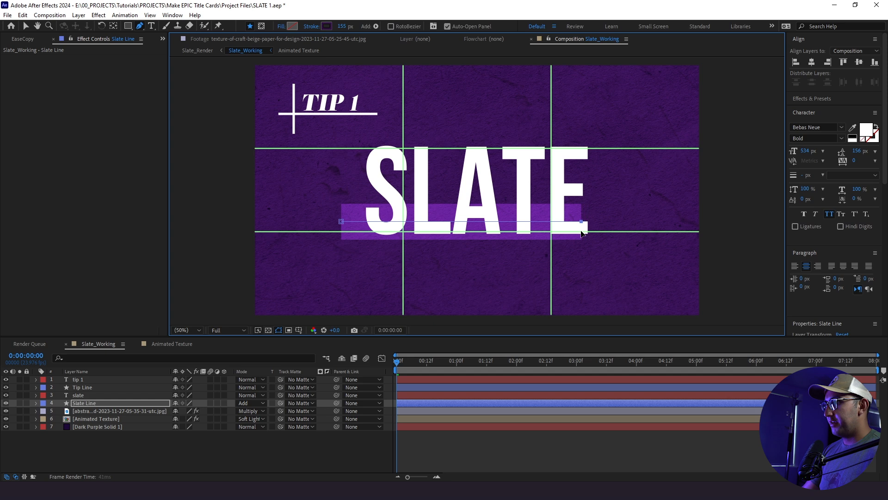
click(150, 433)
click(127, 404)
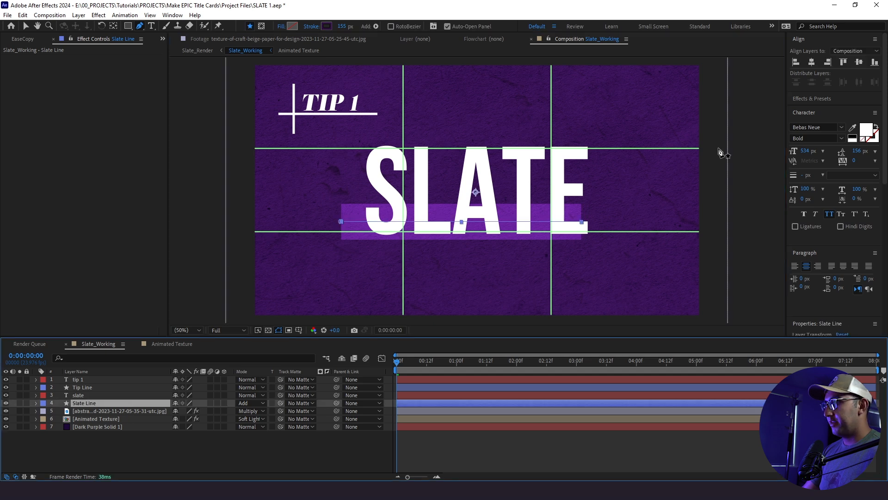
click(812, 63)
click(456, 448)
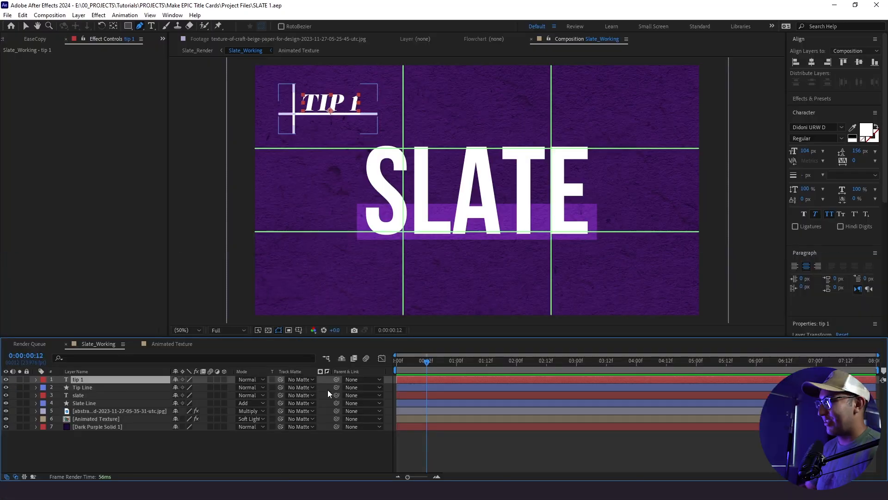
Step: Add Position keyframes at 0:00 and 1:00 to the tip 1, Tip Line, slate and Slate Line layers
drag(406, 363, 393, 369)
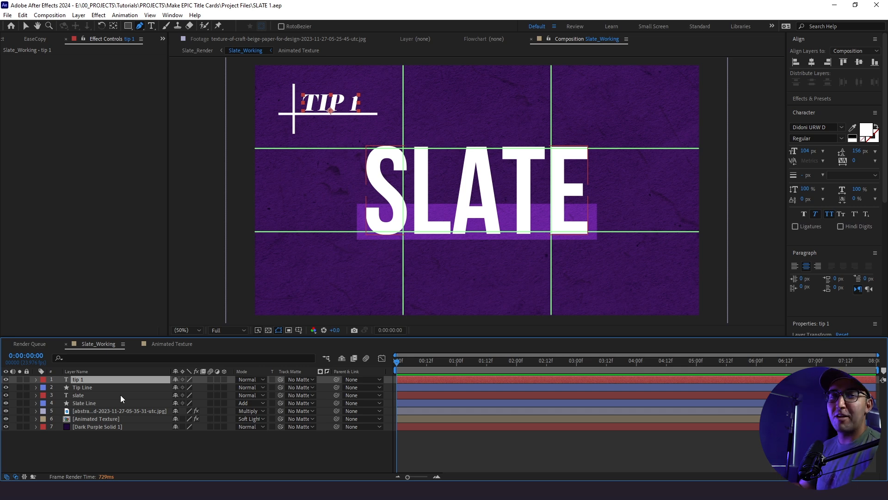
shift+click(100, 404)
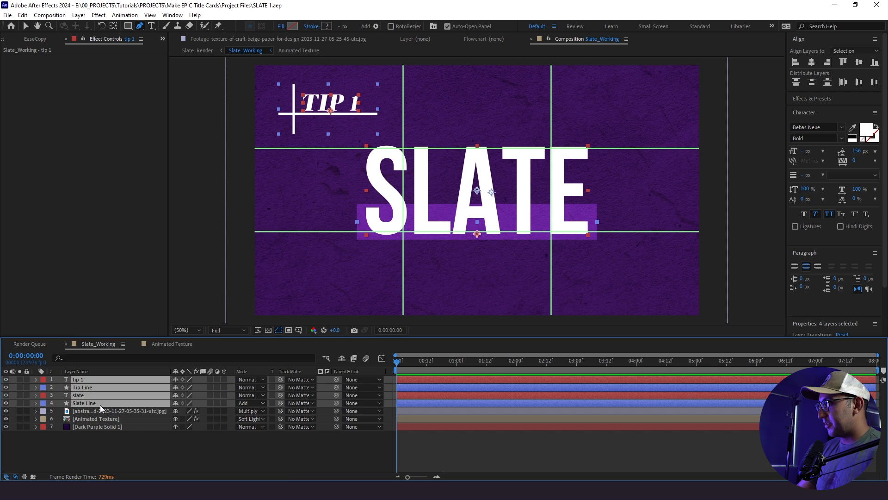
key(p)
click(59, 388)
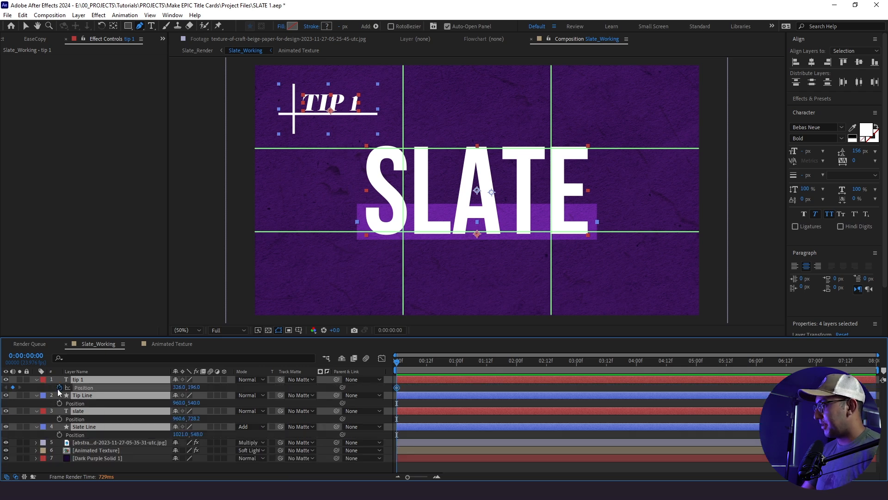
drag(420, 362, 359, 386)
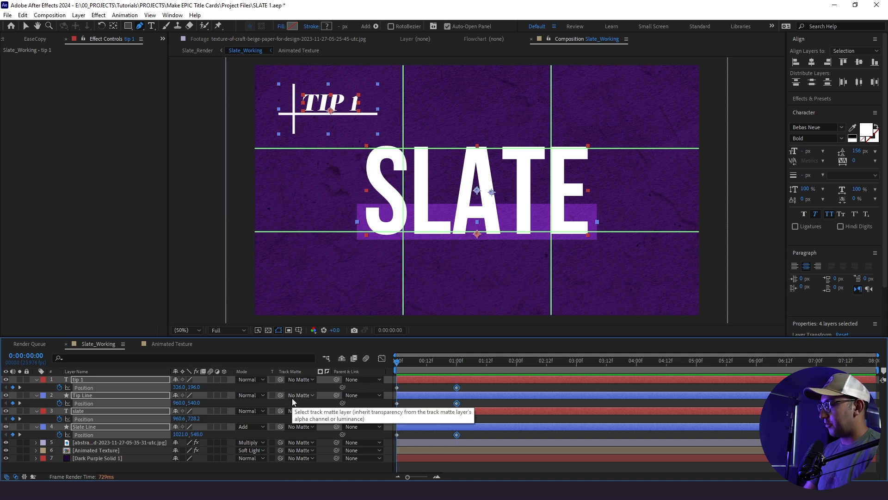
Step: At 0:00, move the tip 1, Tip Line, slate and Slate Line layers straight down together by 340 px
key(shift+Down)
key(shift+Down)
key(shift+Down)
key(shift+Down)
key(shift+Down)
key(shift+Down)
key(shift+Down)
key(shift+Down)
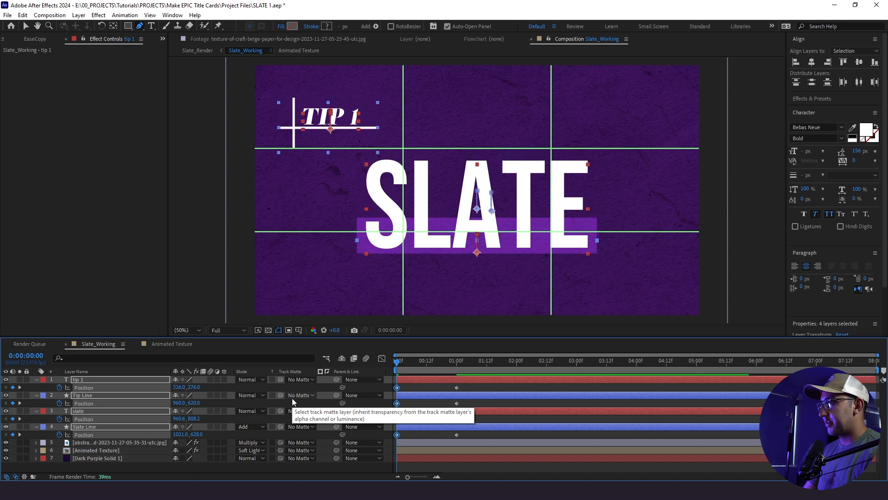
key(shift+Down)
key(shift+Down)
key(shift+Down)
key(shift+Down)
key(shift+Down)
key(shift+Down)
key(shift+Down)
key(shift+Down)
key(shift+Down)
key(shift+Down)
key(shift+Down)
key(shift+Down)
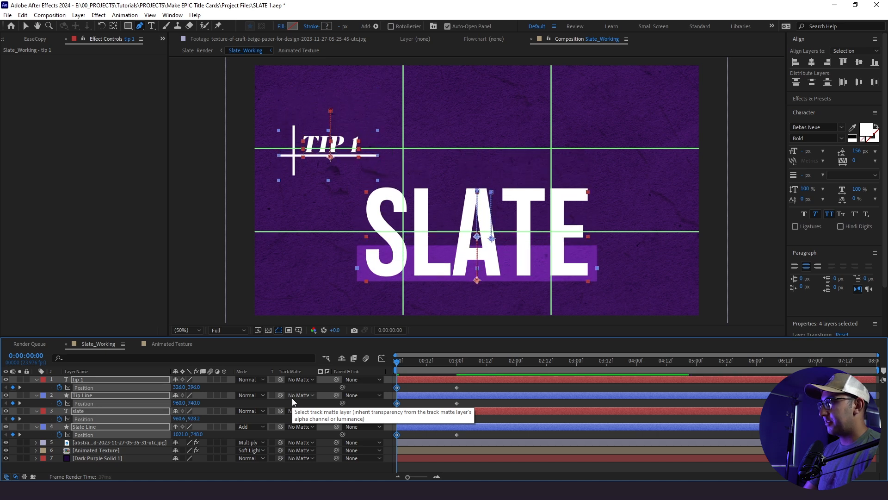
key(shift+Down)
key(shift+Down)
key(shift+Down)
key(shift+Down)
key(shift+Down)
key(shift+Down)
key(shift+Down)
key(shift+Down)
key(shift+Down)
key(shift+Down)
key(shift+Down)
key(shift+Down)
key(shift+Down)
key(shift+Down)
click(533, 403)
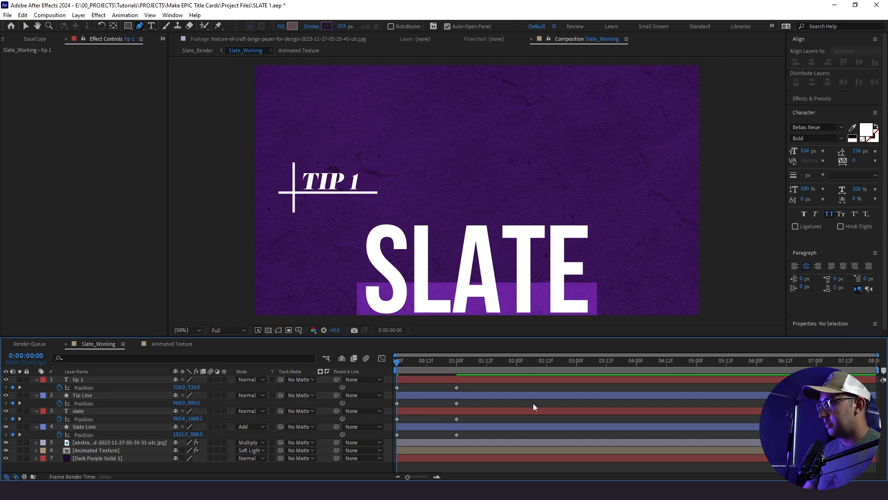
Step: Preview the slide-up animation and apply Easy Ease to all Position keyframes of the four title layers
drag(419, 362, 357, 378)
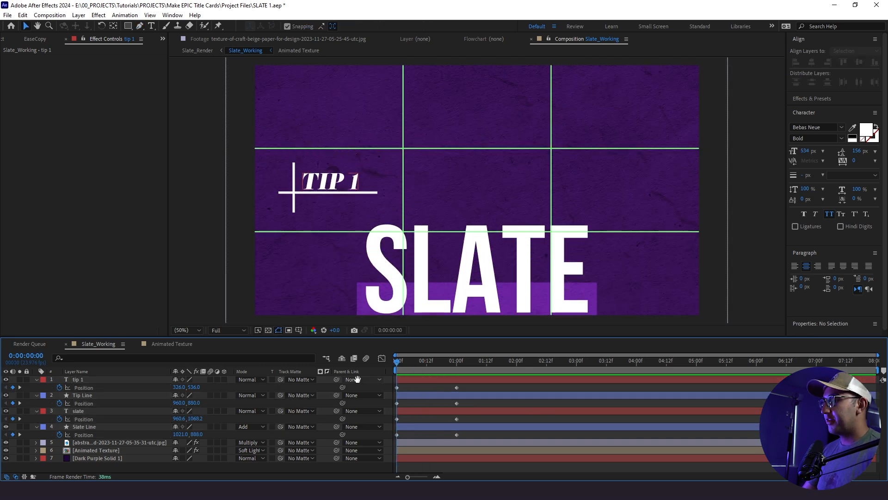
key(space)
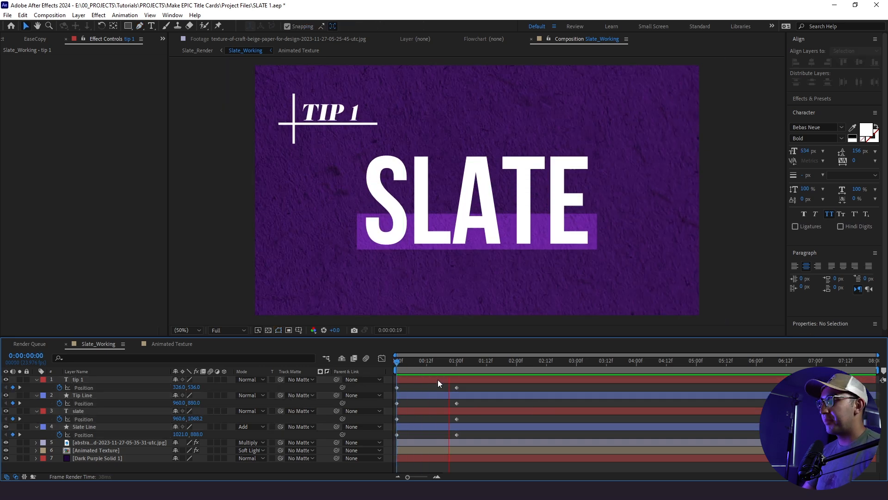
key(space)
drag(469, 385, 383, 437)
key(F9)
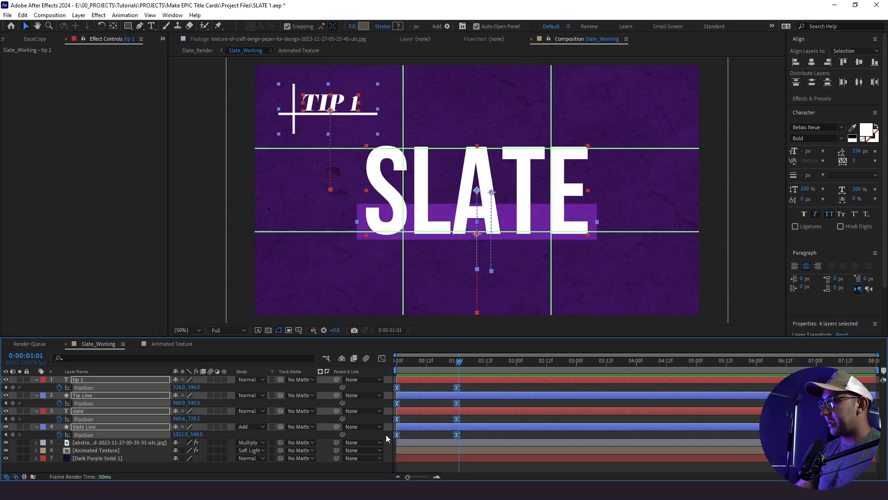
click(480, 391)
drag(464, 362, 461, 364)
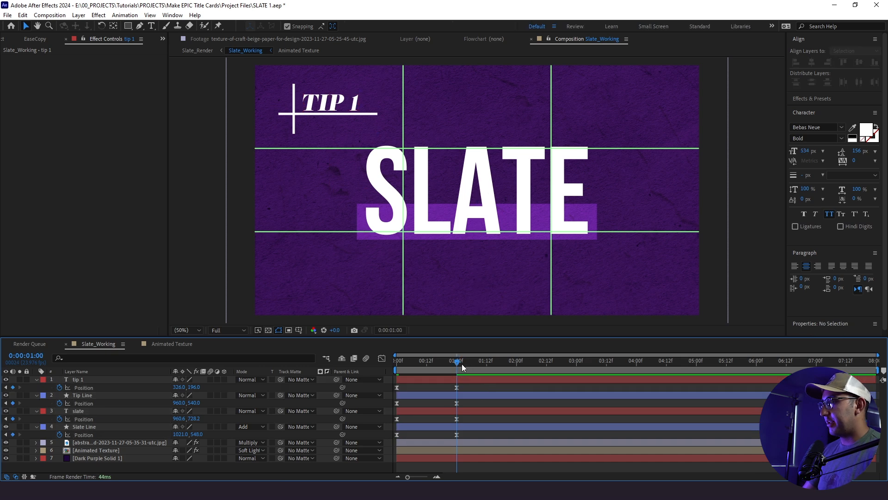
Step: Lengthen the ease into tip 1's Position keyframe at 1:00 in the speed graph so that the movement peaks early and settles slowly
click(83, 386)
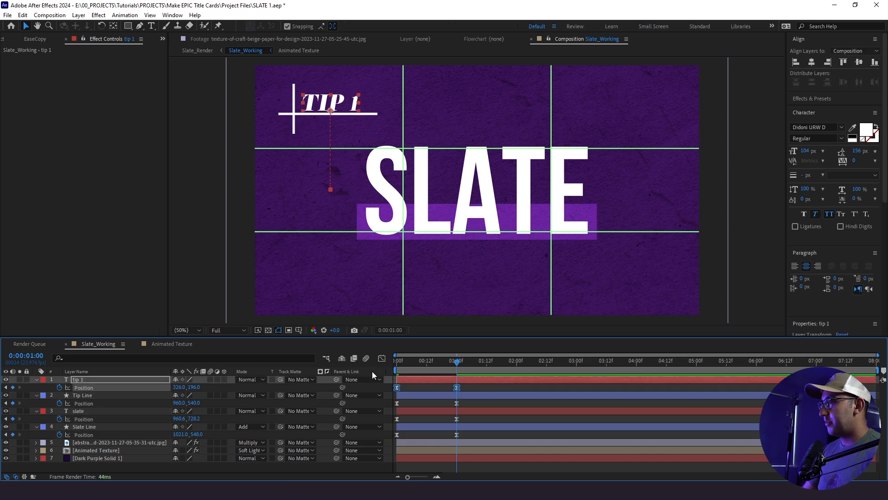
click(382, 357)
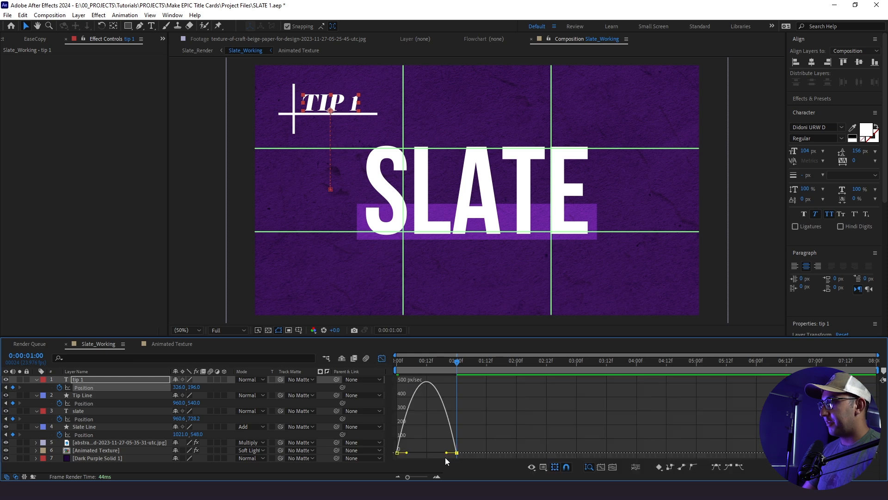
drag(448, 456, 400, 454)
click(381, 359)
drag(406, 357, 397, 358)
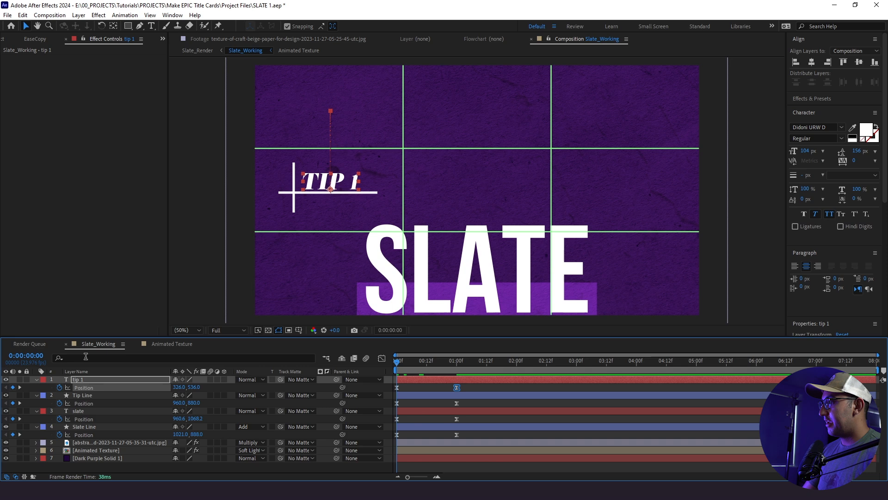
Step: Solo the tip 1 layer, check its Position speed curve and preview its eased slide-up
click(19, 380)
click(383, 359)
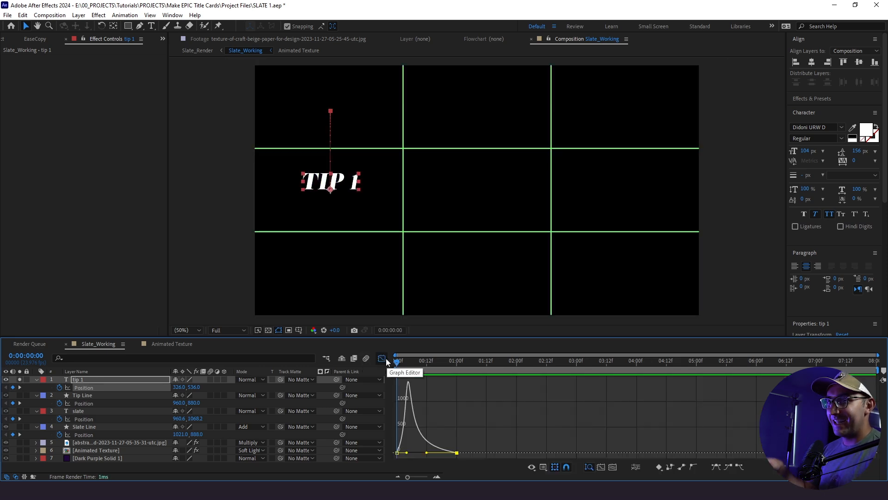
click(384, 359)
key(space)
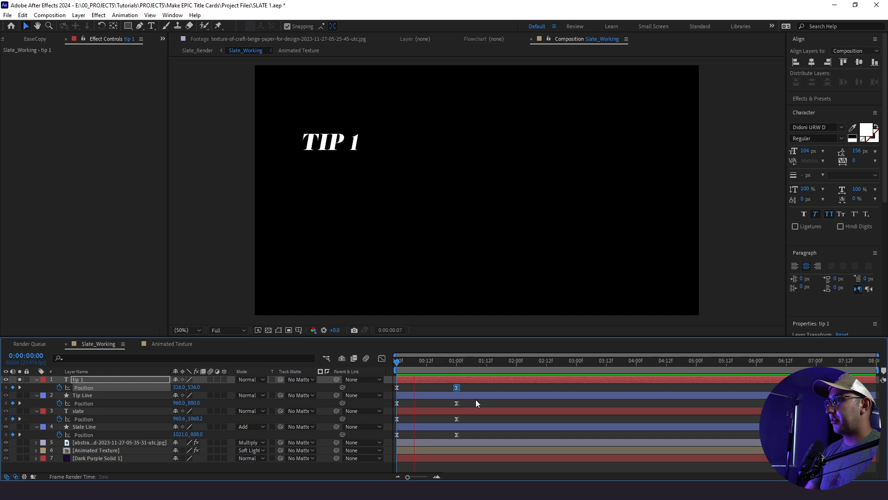
Step: Give the Position keyframes at 1:00 of Tip Line, slate and Slate Line the same early-peaking, slow-settling speed curve as tip 1
drag(471, 363, 457, 371)
click(456, 403)
click(379, 359)
drag(437, 453, 407, 453)
click(379, 358)
click(457, 419)
click(380, 358)
click(381, 359)
click(457, 435)
click(381, 358)
click(381, 359)
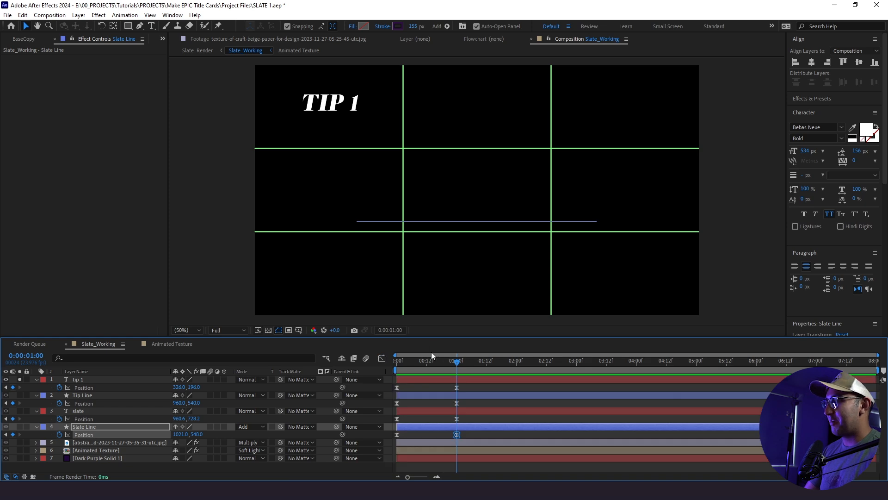
Step: Turn off solo for tip 1, collapse the keyframed properties and preview the full slide-up from the start
drag(432, 361, 397, 362)
click(19, 379)
key(u)
key(space)
key(space)
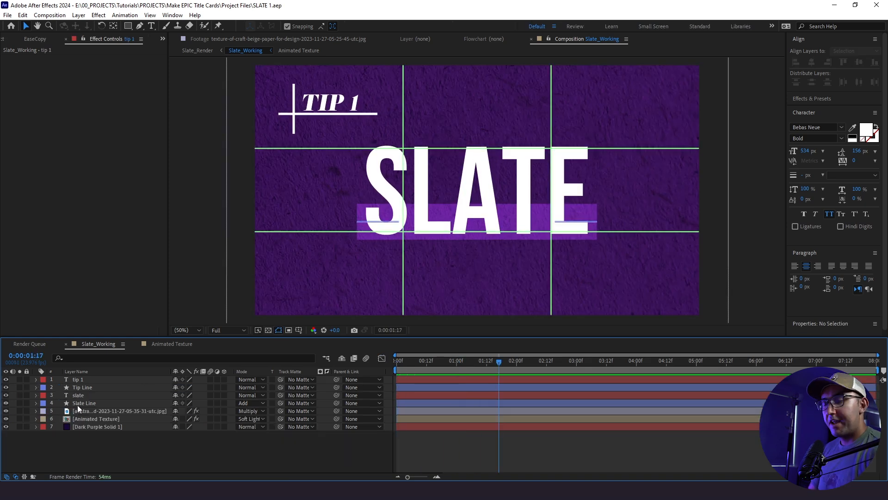
Step: Hide the Tip Line and Slate Line layers and select tip 1 at 0:00
click(6, 387)
click(6, 403)
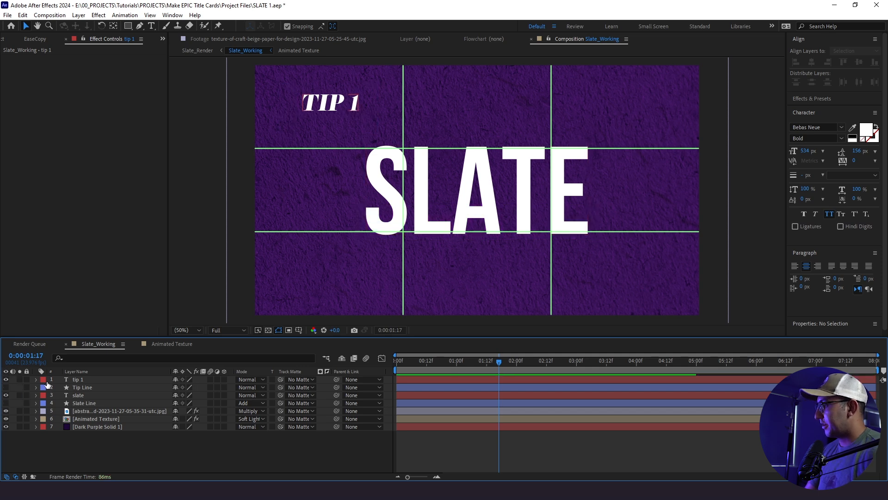
click(78, 379)
key(Home)
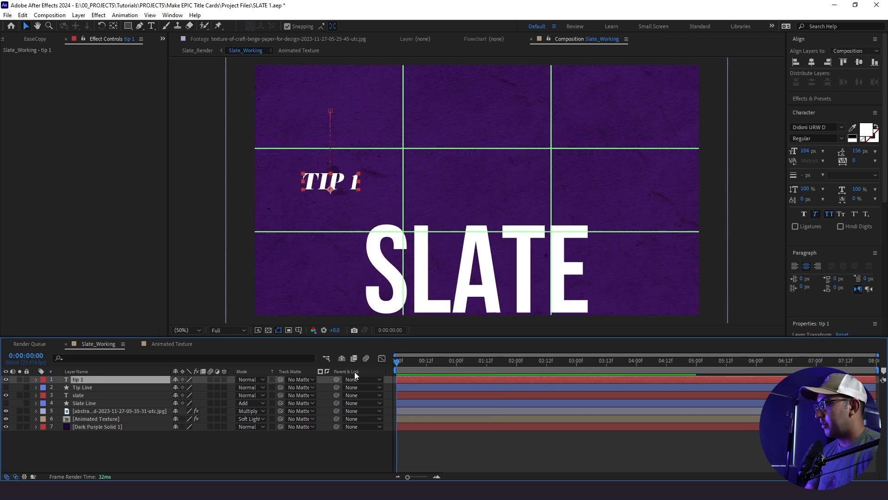
Step: Add a Position text animator to the tip 1 layer and give it a Wiggly selector
click(36, 379)
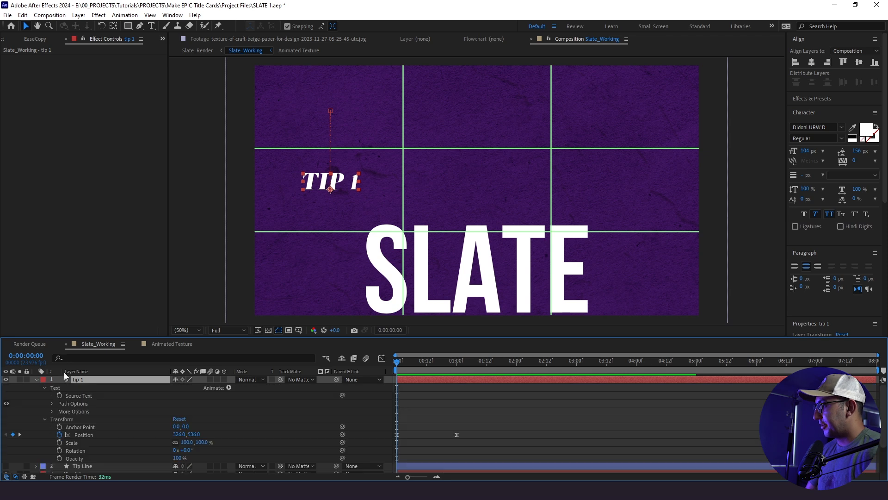
click(228, 388)
click(278, 222)
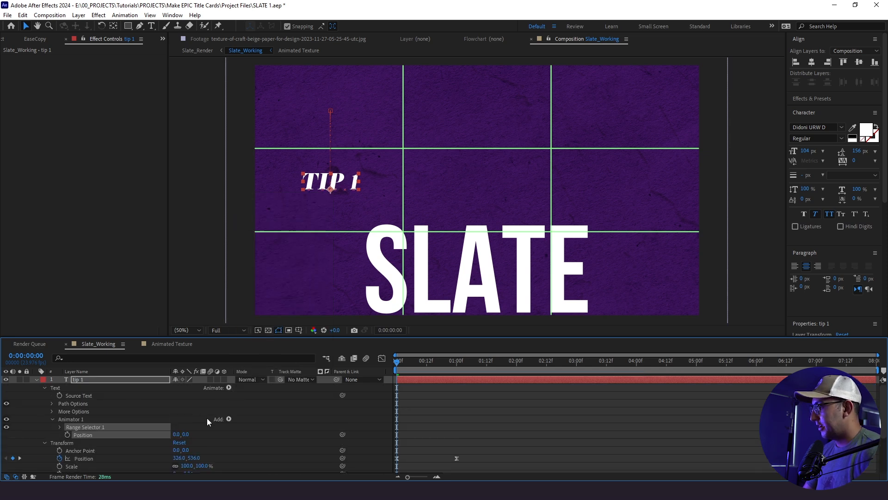
click(229, 419)
mouse_move(253, 432)
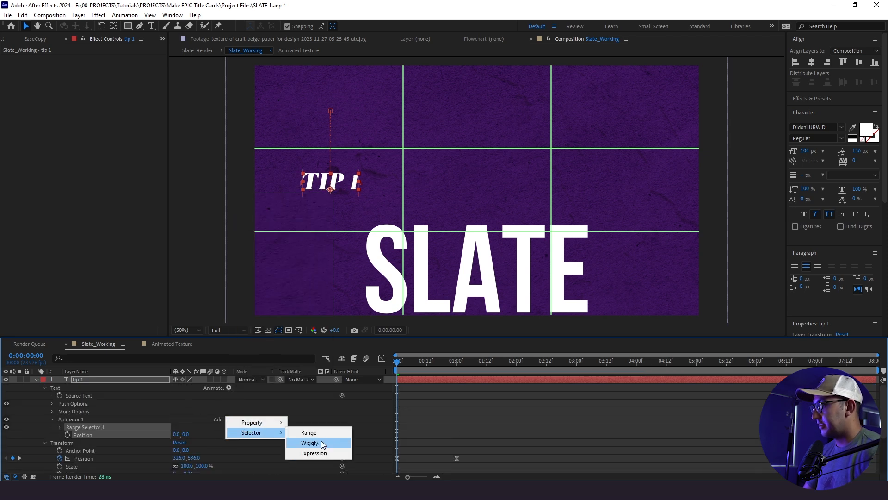
click(310, 443)
Step: Set the Wiggly Selector's Wiggles/Second to 0 and Correlation to 0%
click(60, 435)
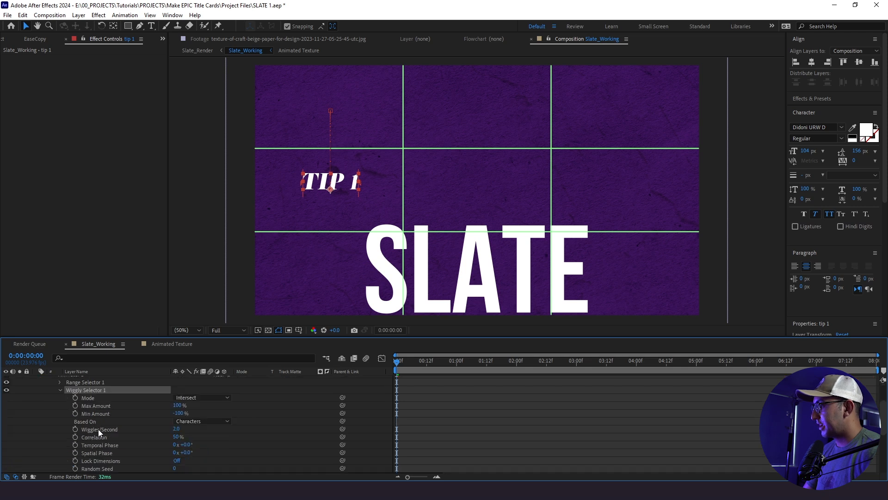
click(178, 429)
text(0)
click(222, 435)
click(179, 436)
text(0)
click(223, 439)
Step: Set the tip 1 text animator's Position to 2, 3
scroll(223, 438, down, 1)
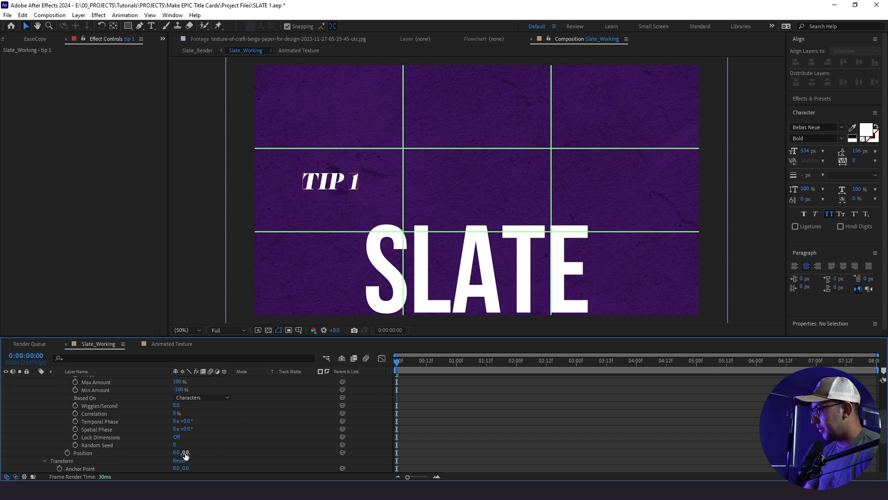
click(176, 452)
text(2)
click(229, 444)
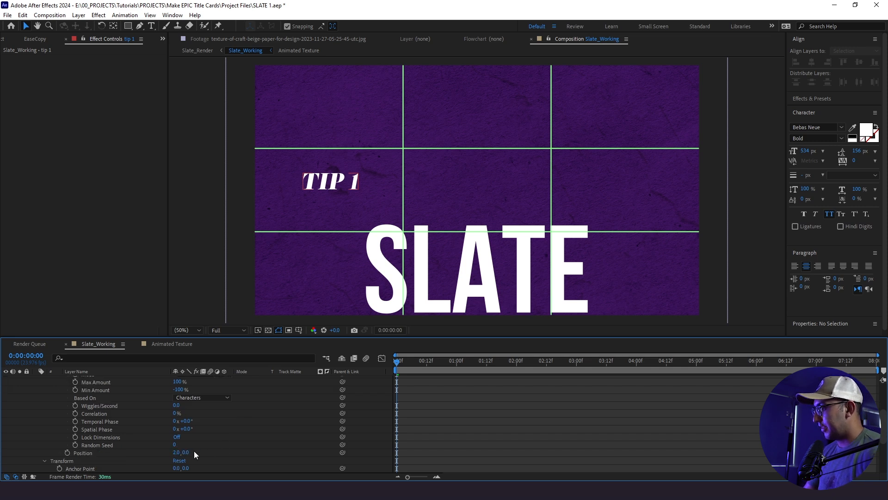
text(3)
click(222, 446)
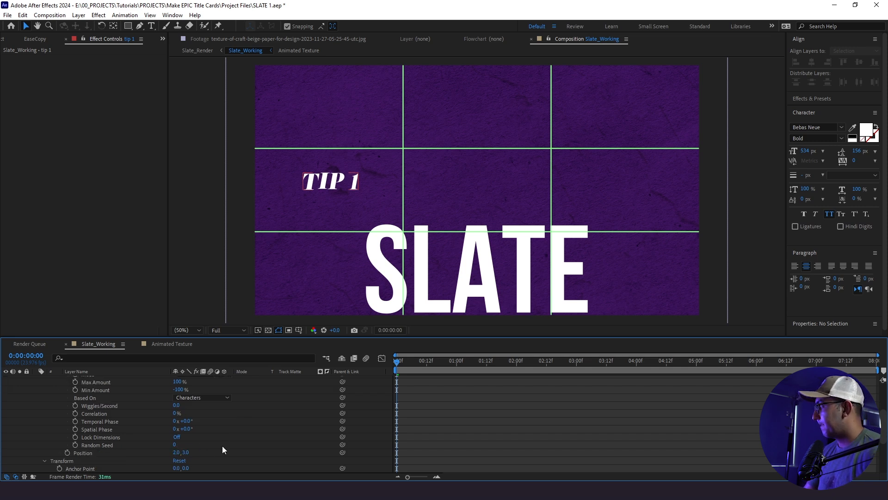
Step: Add the two-line expression posterizeTime(3) and random(500) to the Wiggly Selector's Random Seed and preview the jitter
scroll(221, 443, down, 1)
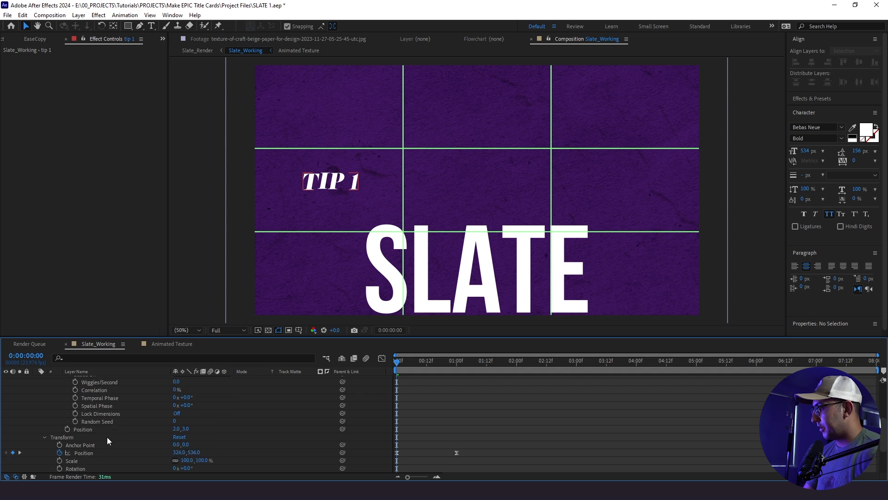
alt+click(75, 421)
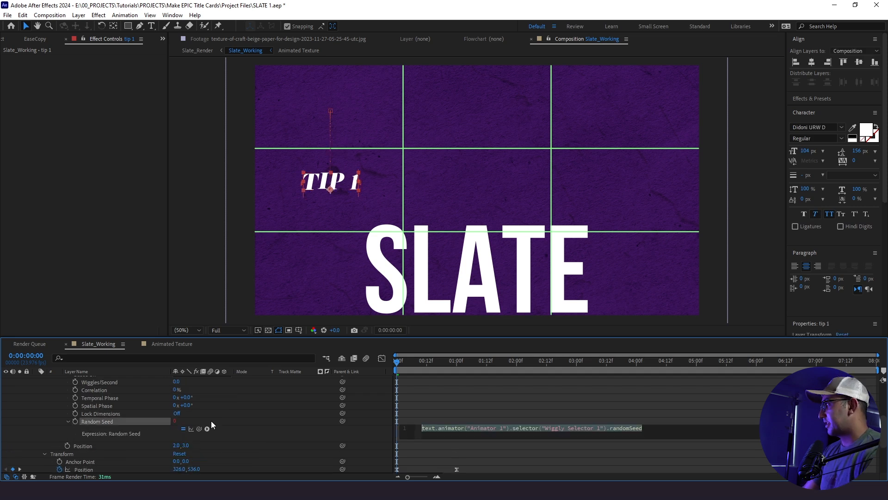
text(posterizeTime(3) )
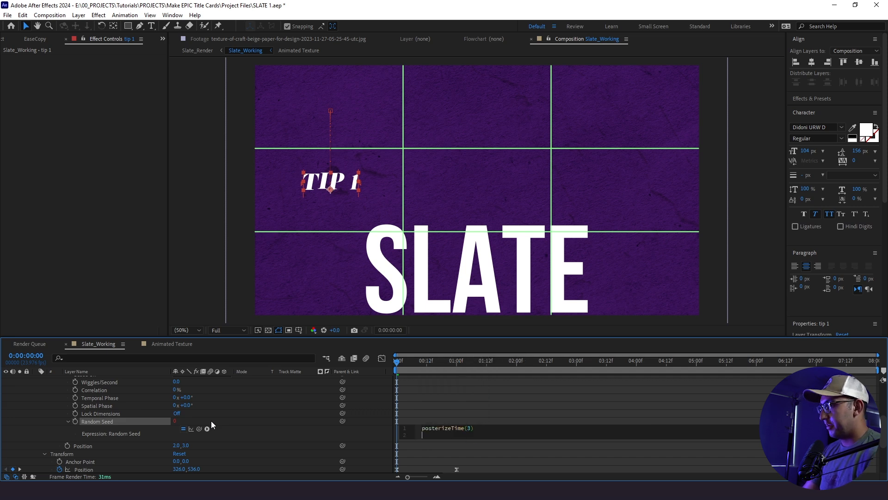
text(random(500)
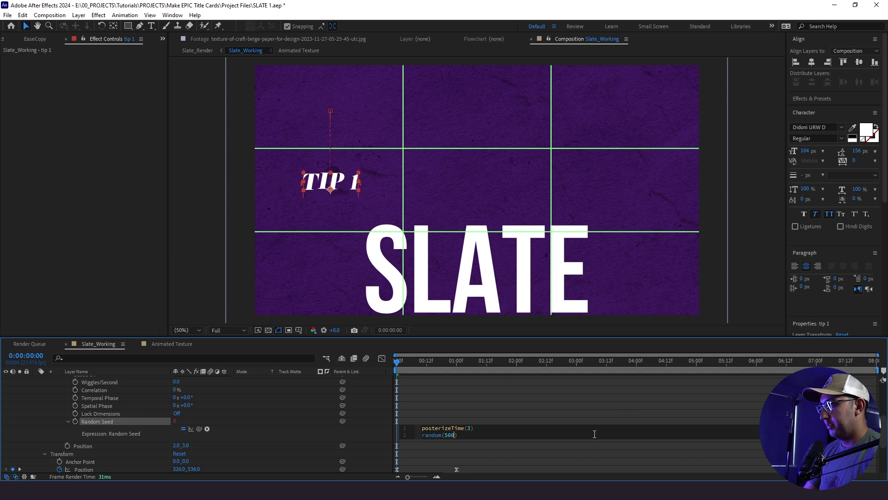
click(551, 429)
key(space)
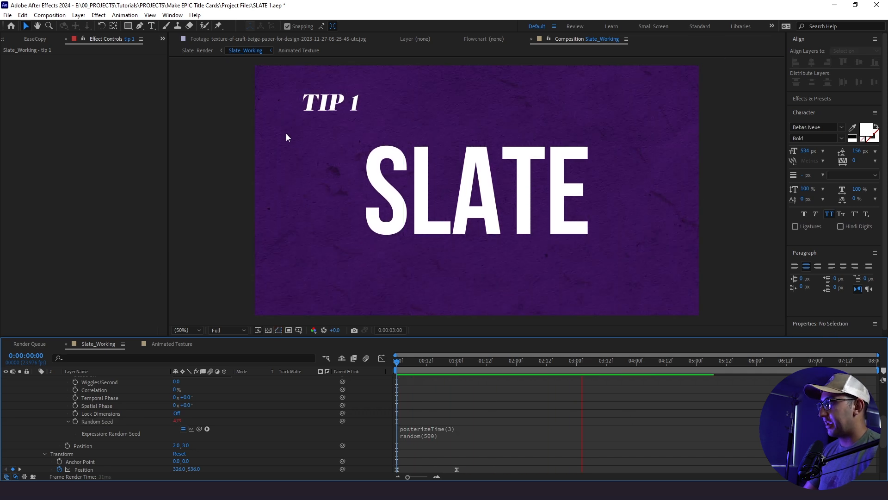
key(alt+')
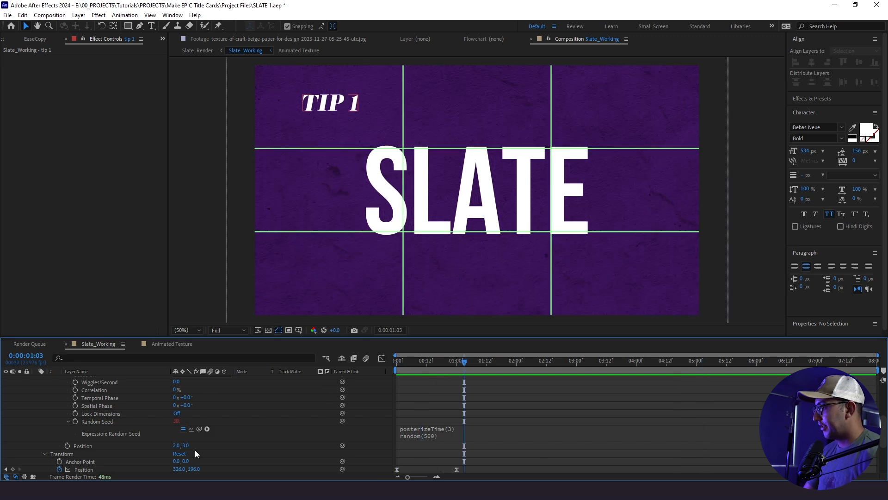
Step: Try exaggerated animator Position values of 2, 53 and 77, 53 on tip 1, preview each, and undo both changes
drag(187, 445, 210, 446)
click(429, 360)
key(space)
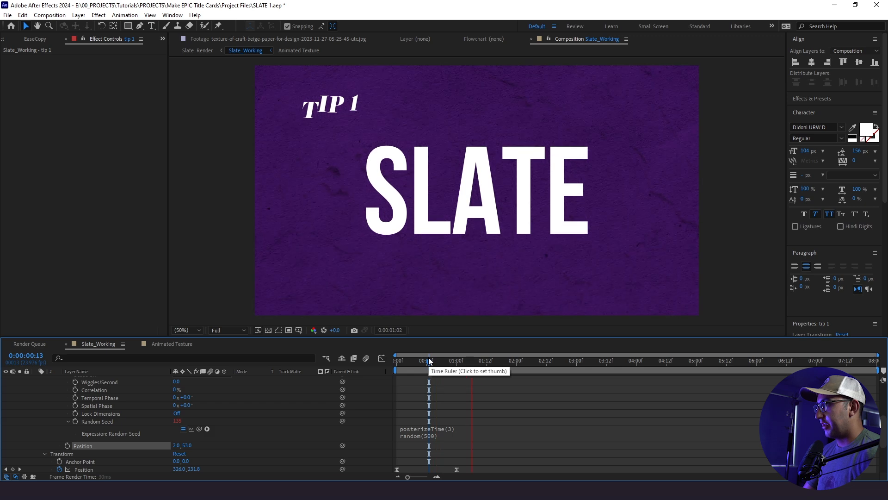
key(space)
drag(176, 445, 214, 445)
key(space)
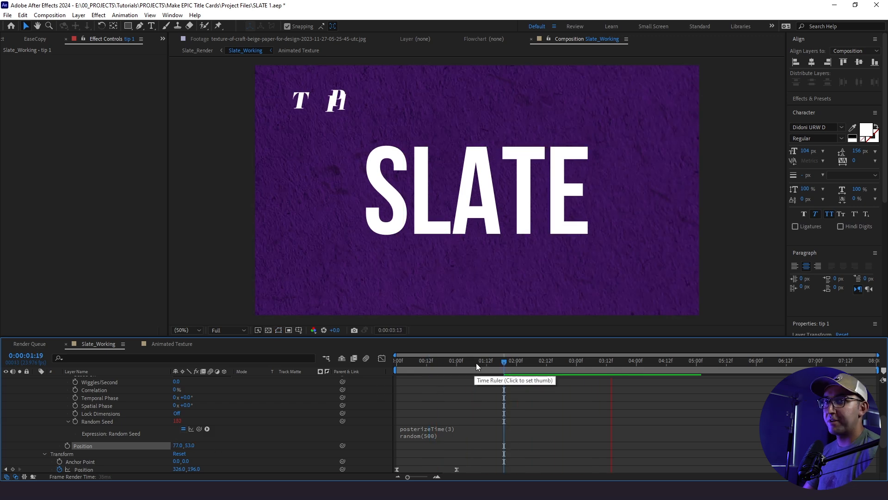
key(space)
key(ctrl+z)
key(ctrl+z)
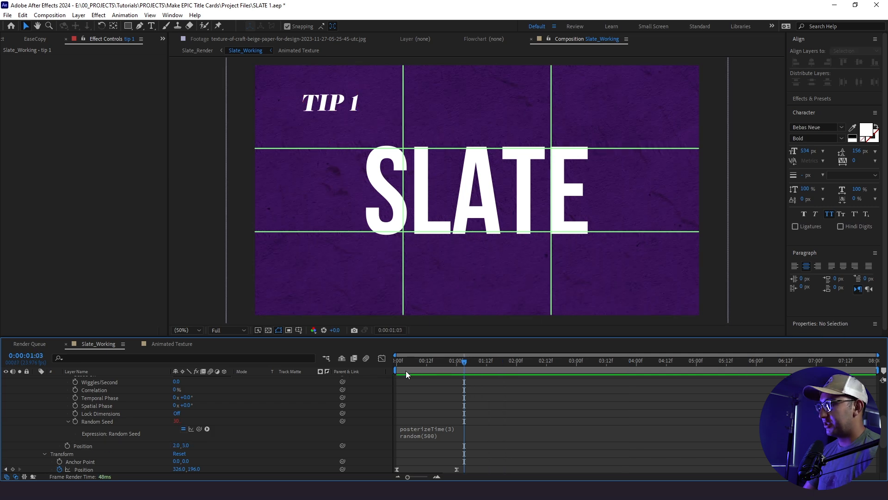
Step: Set the tip 1 text animator's Position to 2, 5 and preview the jitter from the start
drag(426, 365, 494, 419)
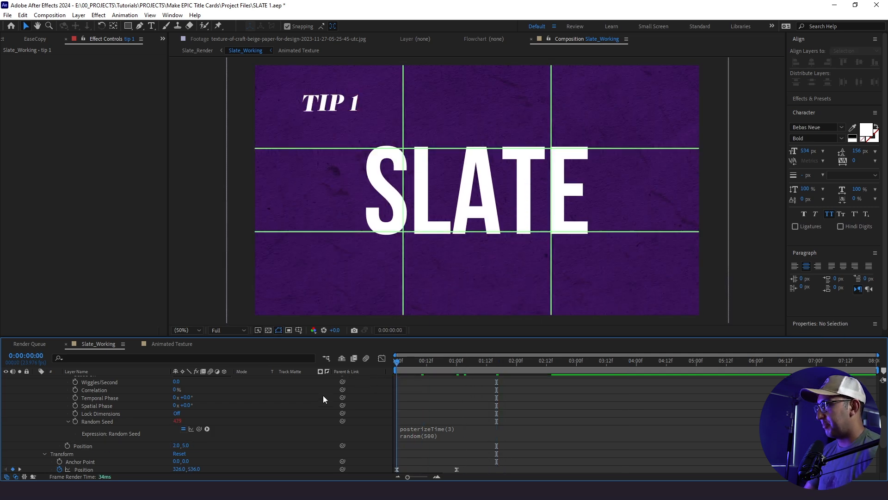
key(space)
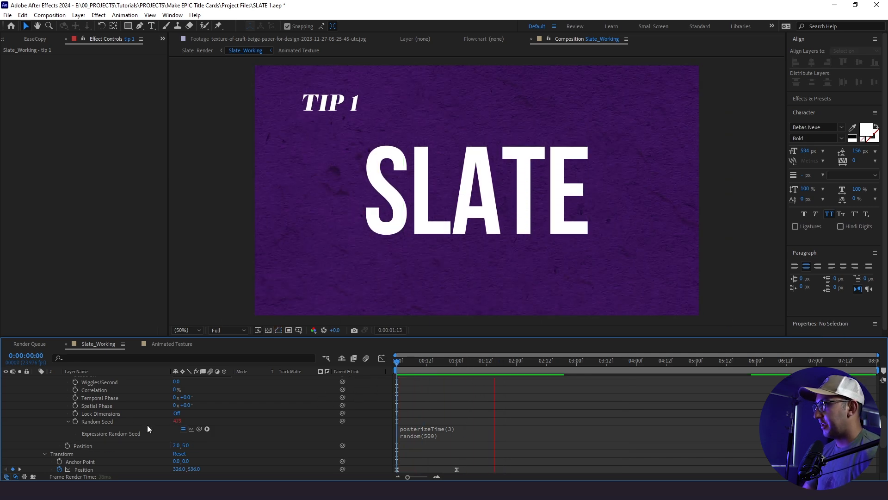
key(space)
Step: Copy Animator 1 from tip 1 to the slate layer and preview the jitter on both texts
click(66, 418)
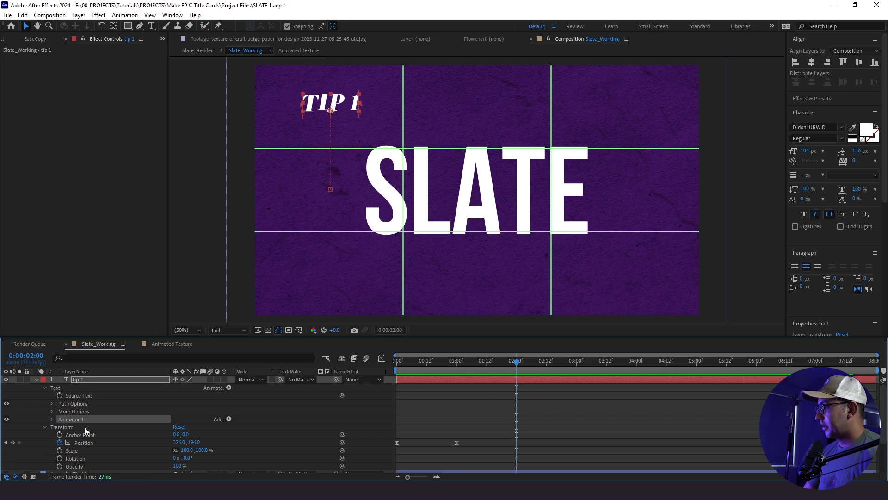
click(36, 380)
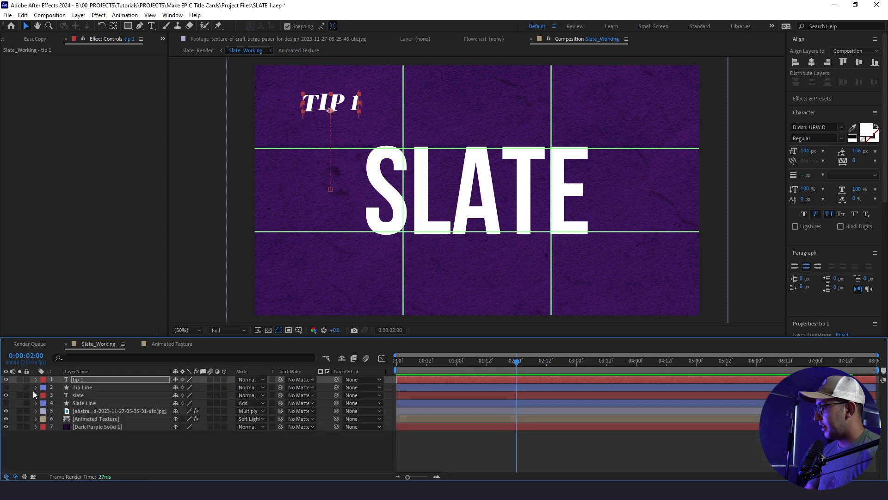
click(36, 395)
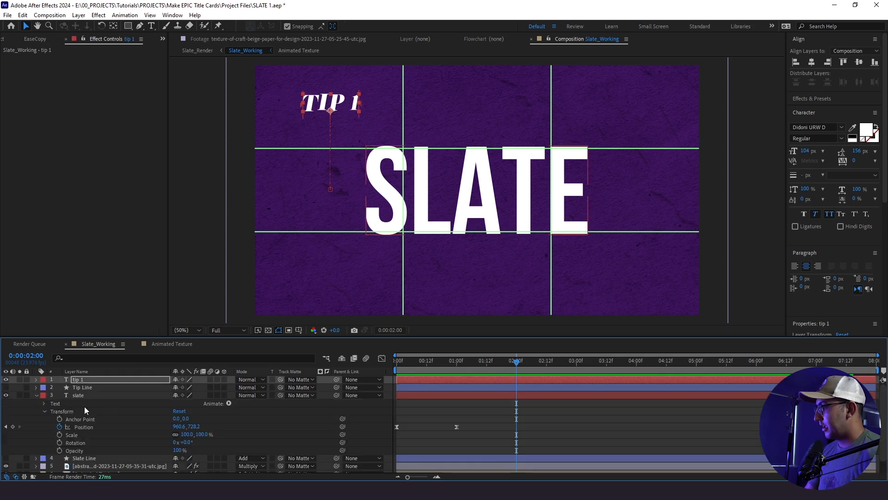
click(134, 396)
key(space)
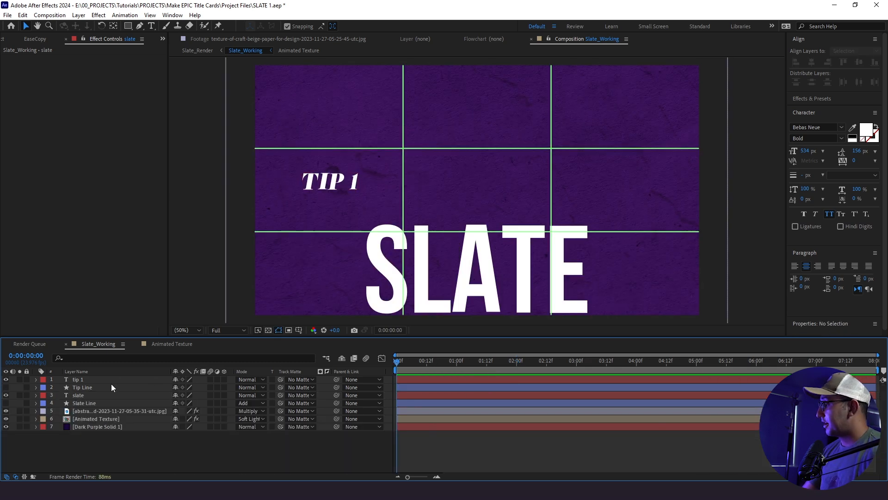
key(space)
Step: Apply the Echo effect to the tip 1 layer and set its Number Of Echoes to 10
click(103, 380)
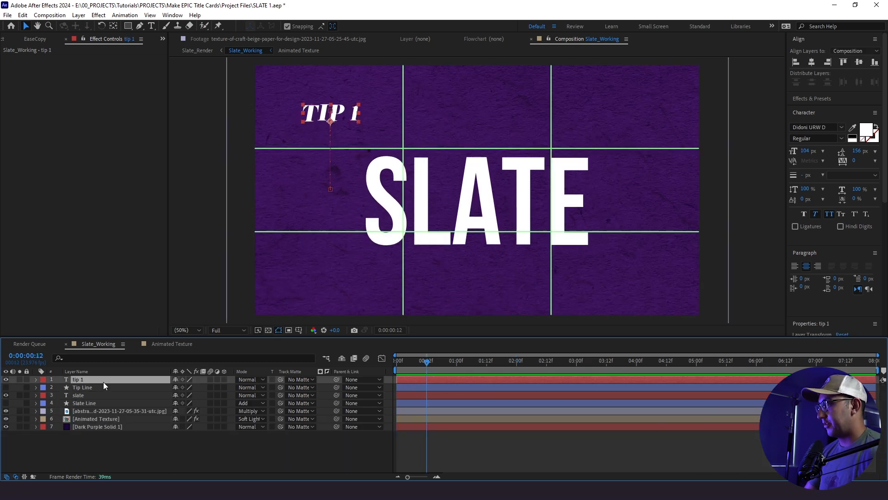
key(ctrl+space)
text(ech)
key(Return)
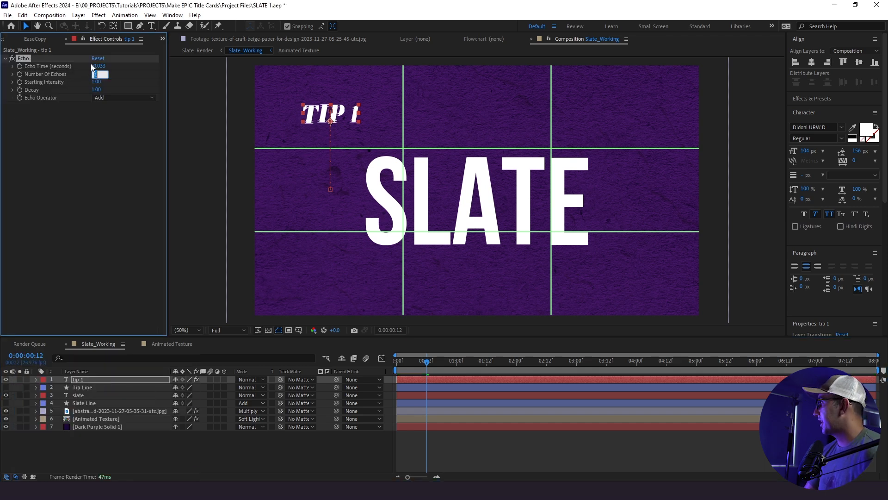
key(Return)
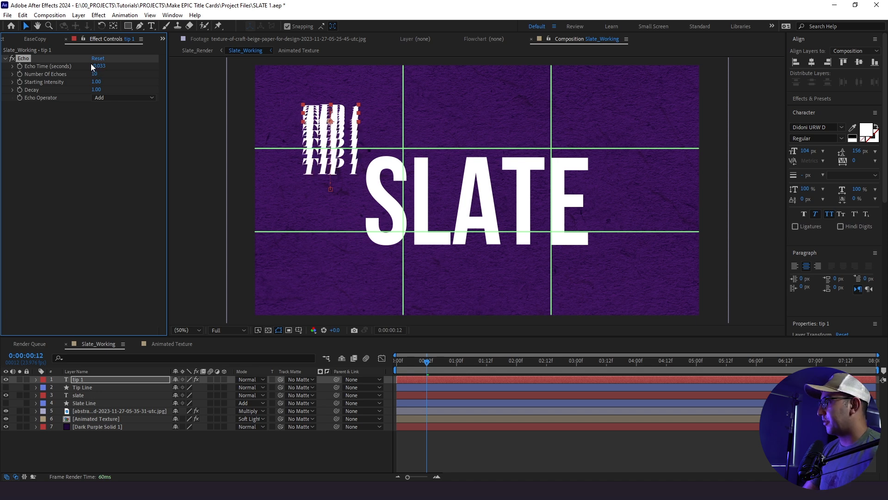
Step: Set the Echo Time of the tip 1 layer's Echo effect to -0.003 seconds
click(94, 66)
key(Home)
text(-)
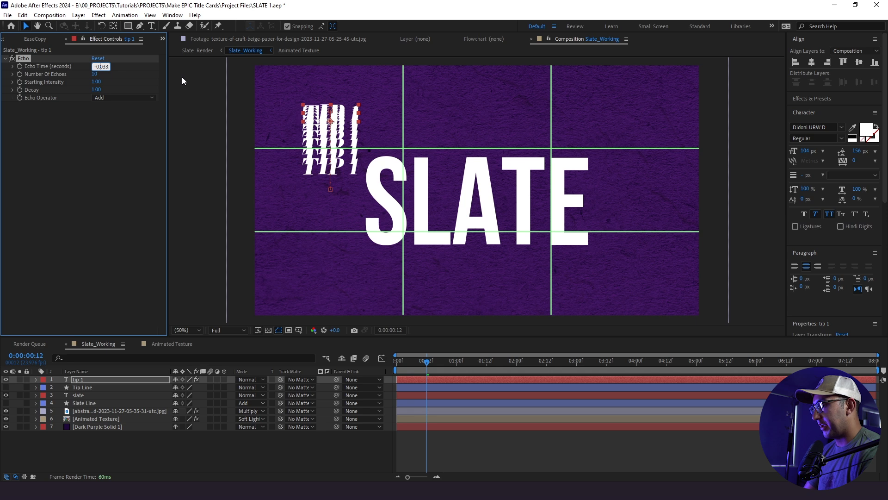
key(Return)
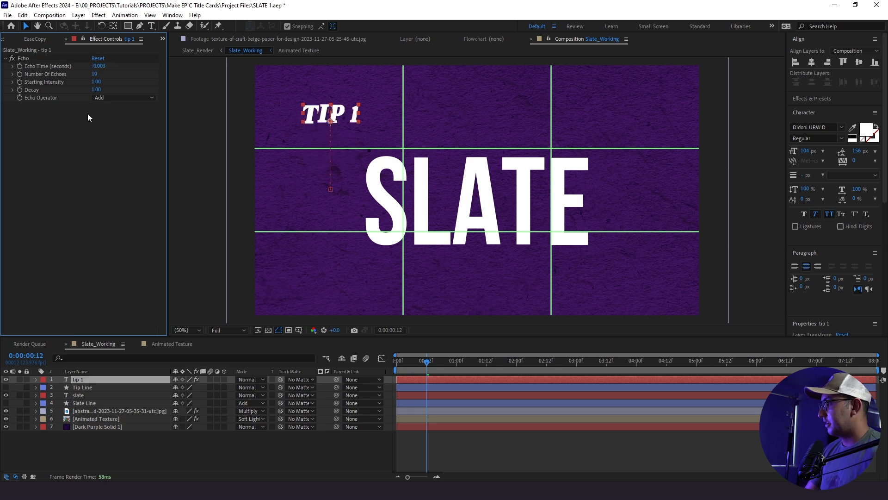
Step: Set tip 1's Echo Operator to Composite In Back and preview the echo trail from the start
click(113, 98)
click(130, 148)
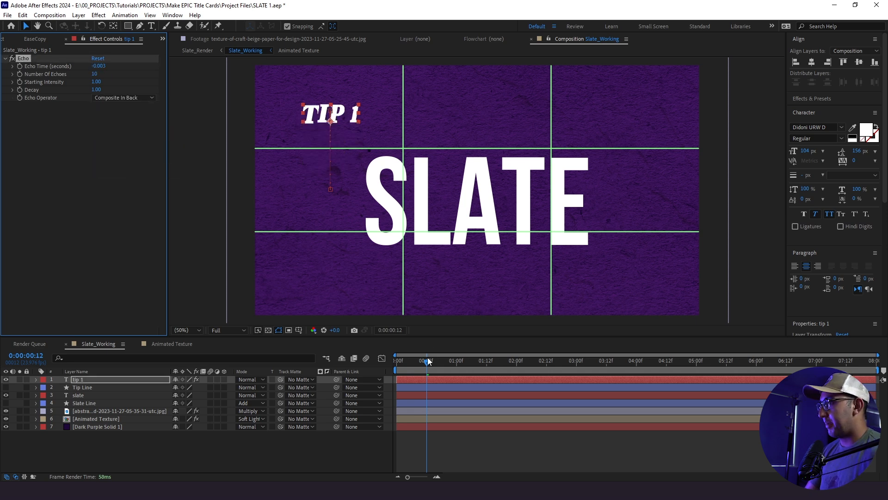
click(348, 372)
key(Home)
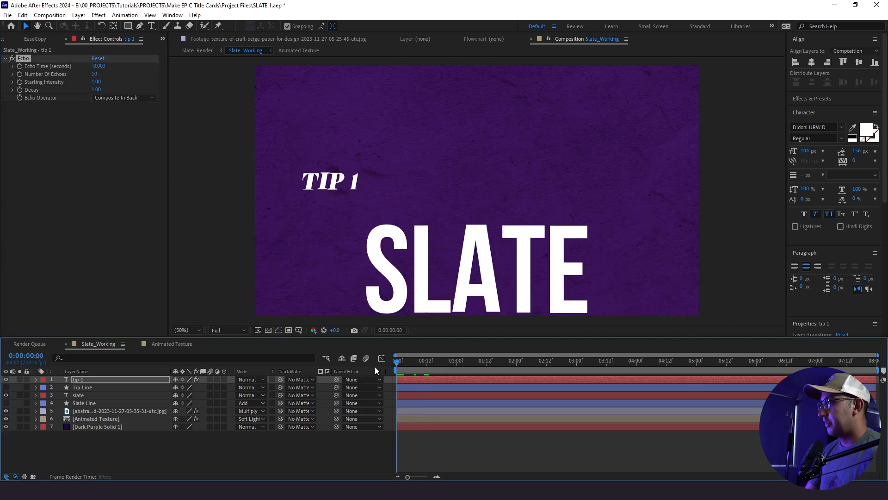
key(space)
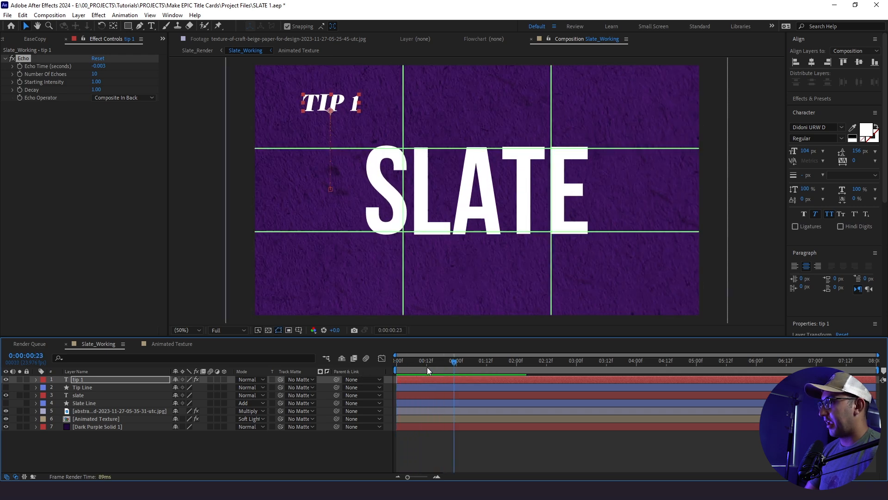
Step: Copy the Echo effect from tip 1 to the slate layer and preview both trails
click(55, 108)
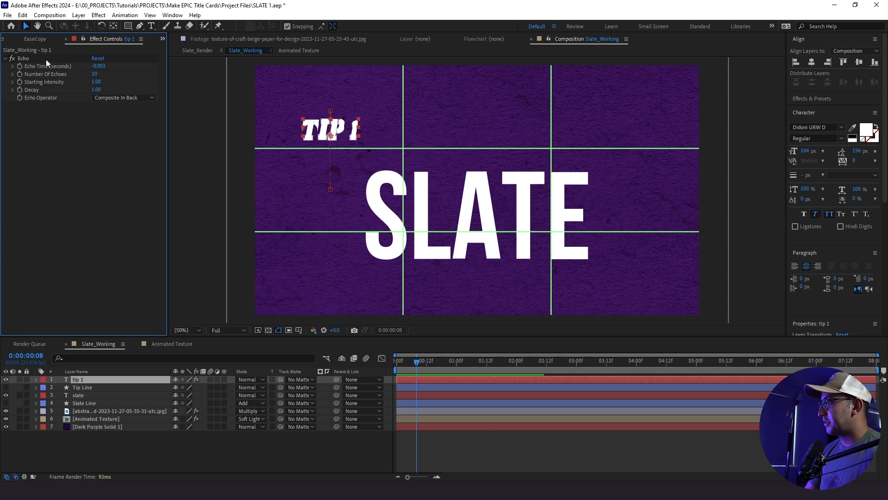
click(79, 395)
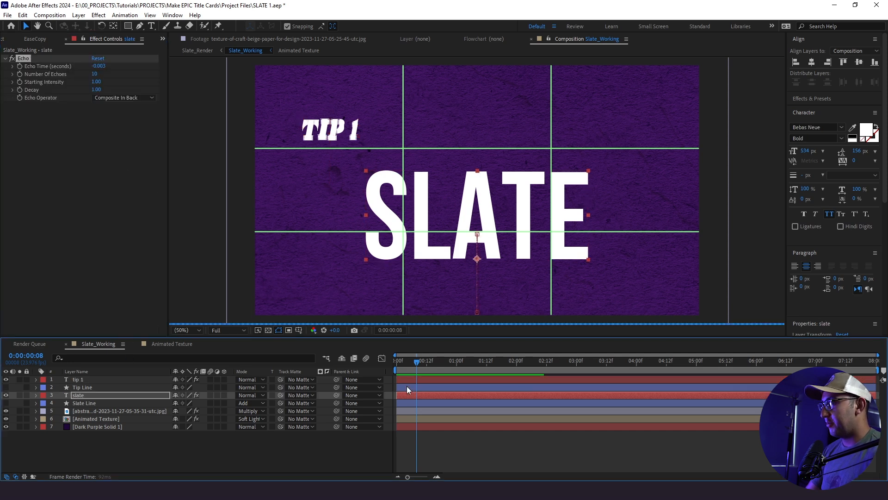
key(space)
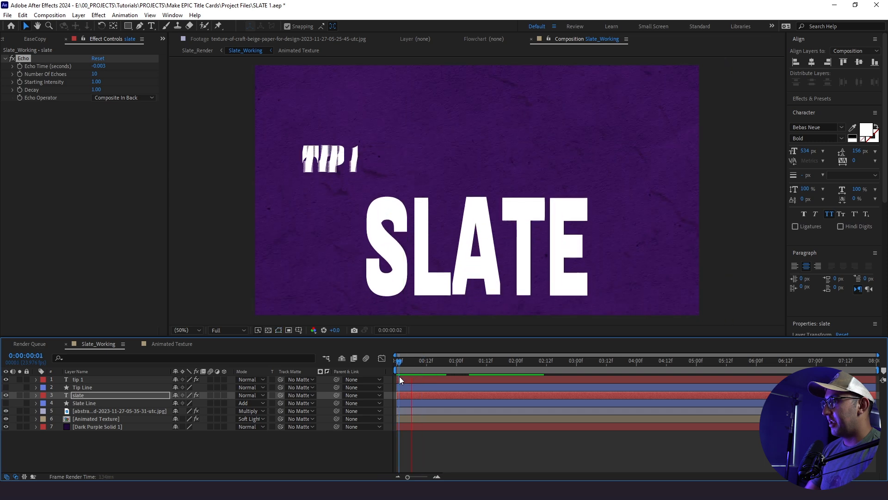
key(space)
Step: Set the slate layer's Number Of Echoes to 30 and preview the longer trail from the start
click(69, 433)
click(84, 396)
drag(93, 74, 93, 75)
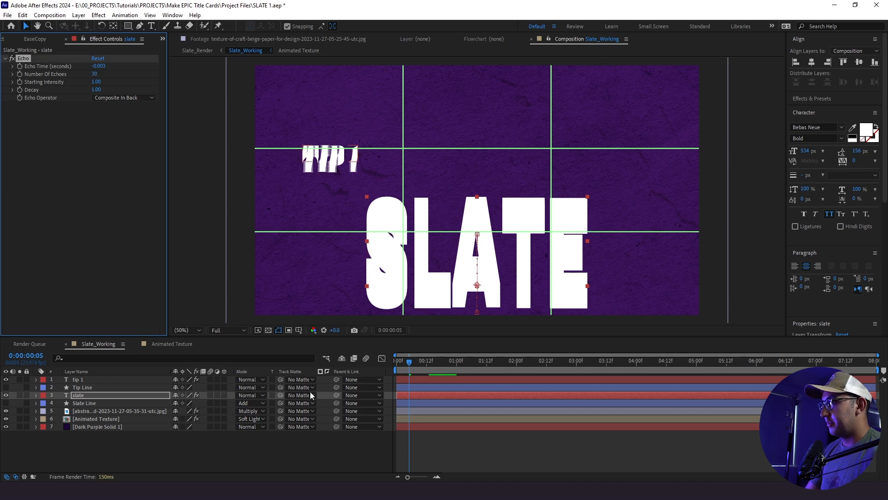
click(431, 446)
key(Home)
key(space)
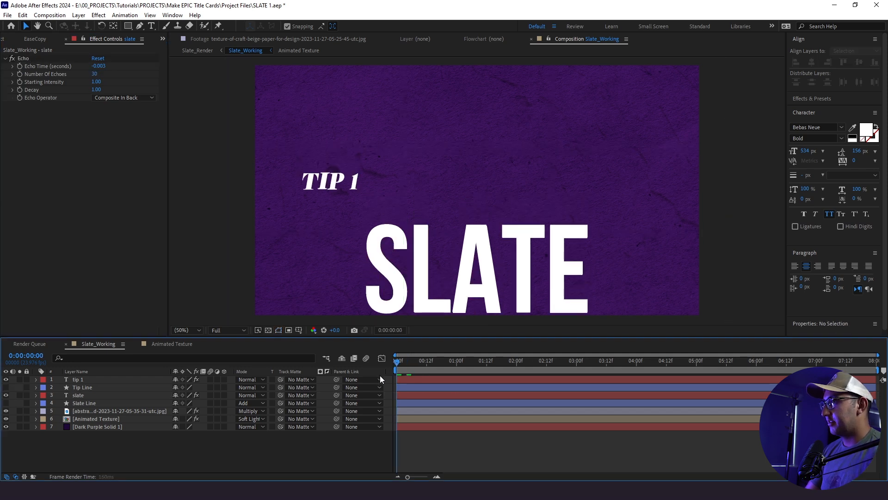
key(space)
key(space)
key(space)
key(space)
key(space)
Step: Turn on the visibility of the Tip Line layer and preview its motion with the text
click(6, 387)
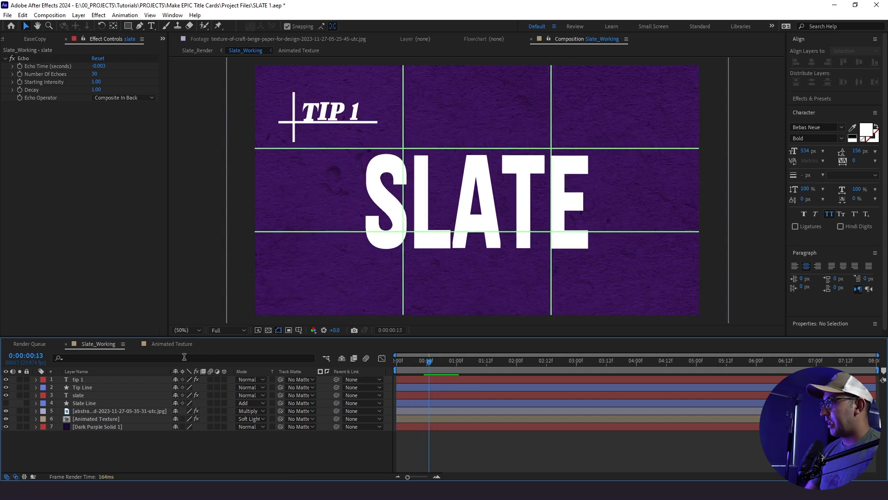
key(space)
key(space)
Step: Nudge Tip Line's Position keyframes down and right so its Position at 0:00:01:00 is 968, 558
click(430, 387)
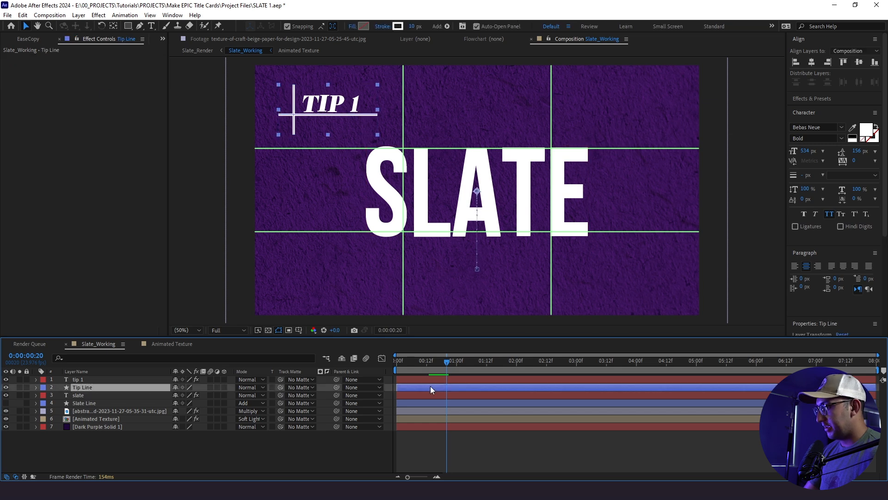
key(p)
drag(448, 365, 453, 367)
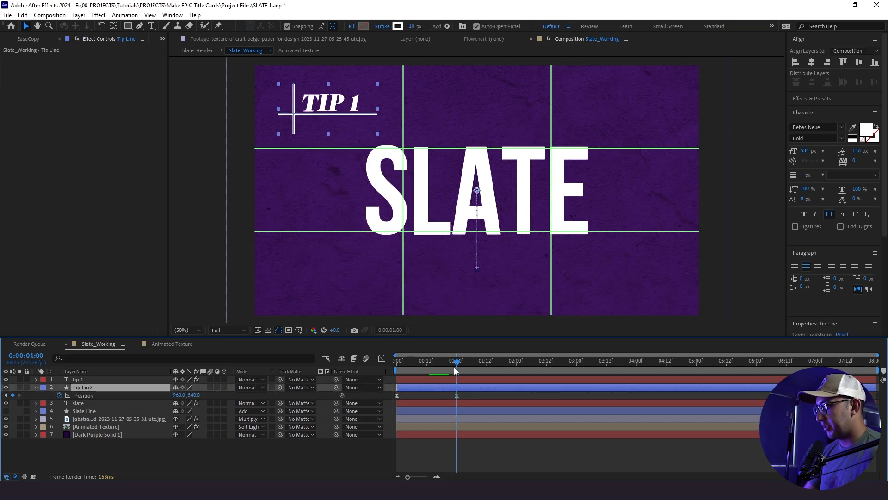
click(85, 394)
key(shift+Down)
key(shift+Down)
key(Right)
key(Right)
key(Right)
key(Right)
key(Up)
click(65, 453)
Step: Add Trim Paths to the Tip Line layer's contents and reveal its settings
click(52, 390)
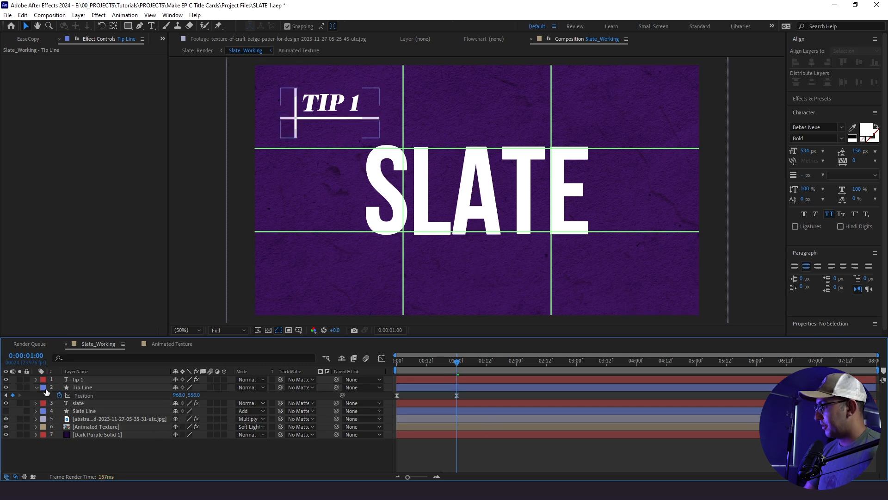
click(36, 388)
click(36, 388)
click(94, 391)
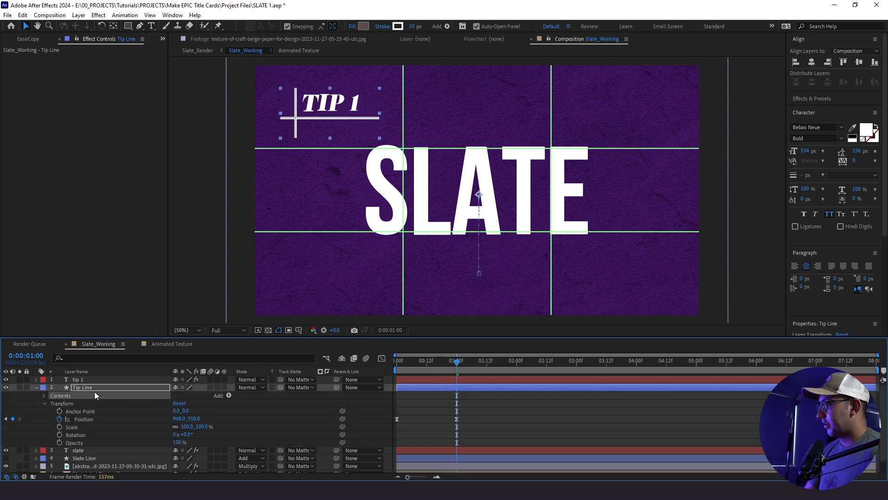
click(227, 395)
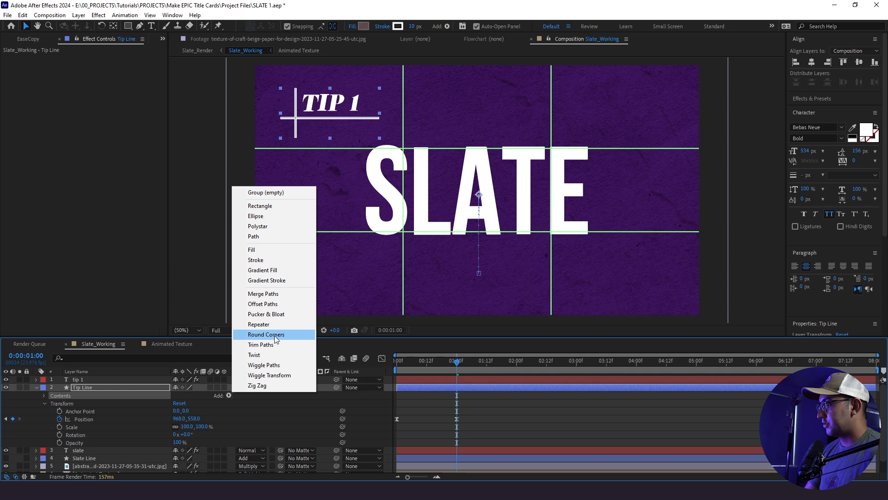
click(260, 344)
click(51, 418)
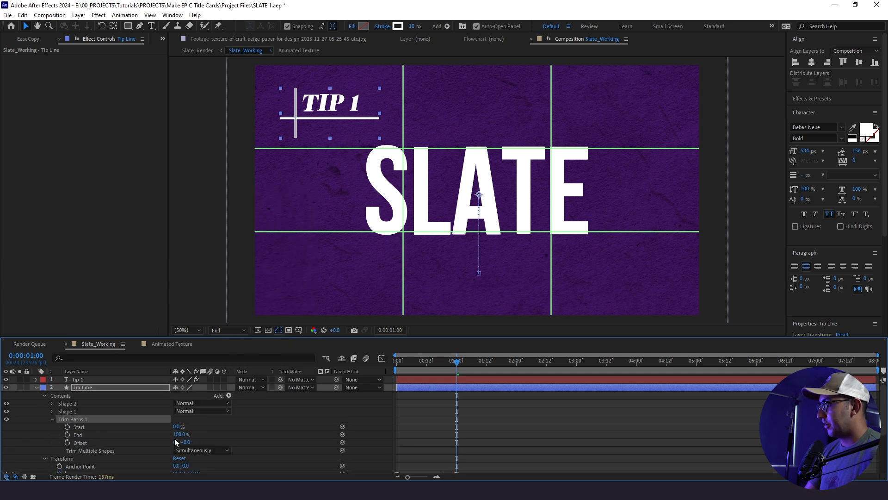
Step: Animate Tip Line's Trim Paths End from 0% at the start to 100% at 0:00:01:00
drag(177, 438, 10, 444)
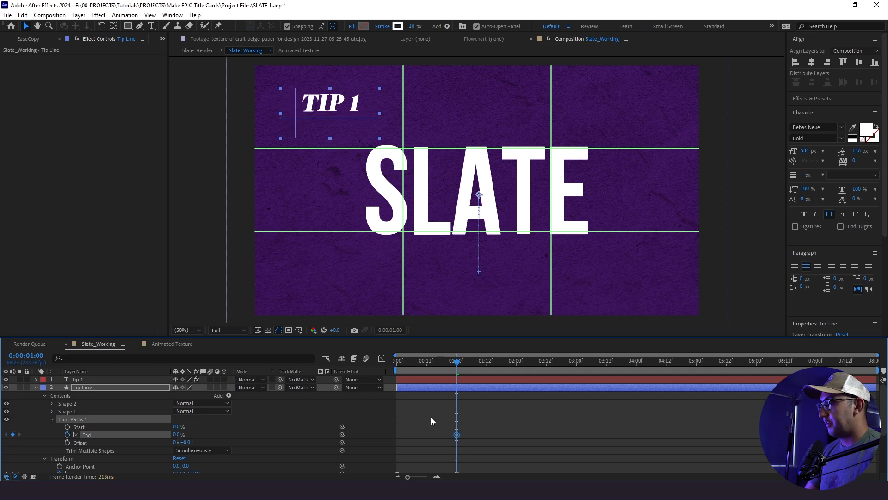
drag(410, 438, 398, 439)
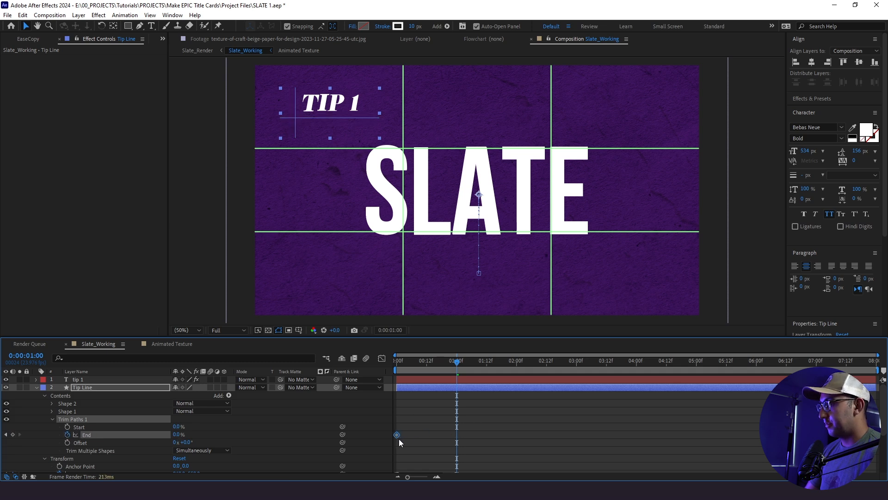
click(399, 439)
drag(174, 435, 521, 471)
Step: Apply Easy Ease to both Trim Paths End keyframes of Tip Line
drag(492, 420, 414, 453)
key(F9)
click(472, 428)
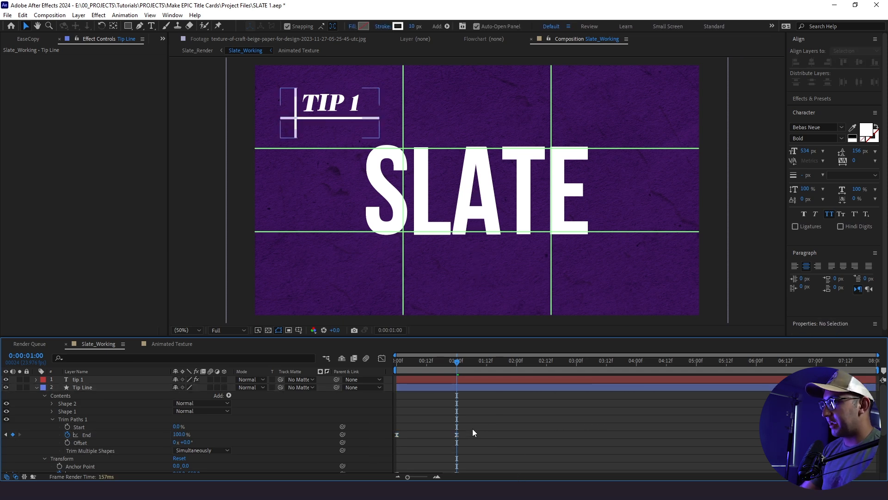
Step: Reshape the final End keyframe's easing in the graph editor by pulling its handle back toward the start
click(457, 435)
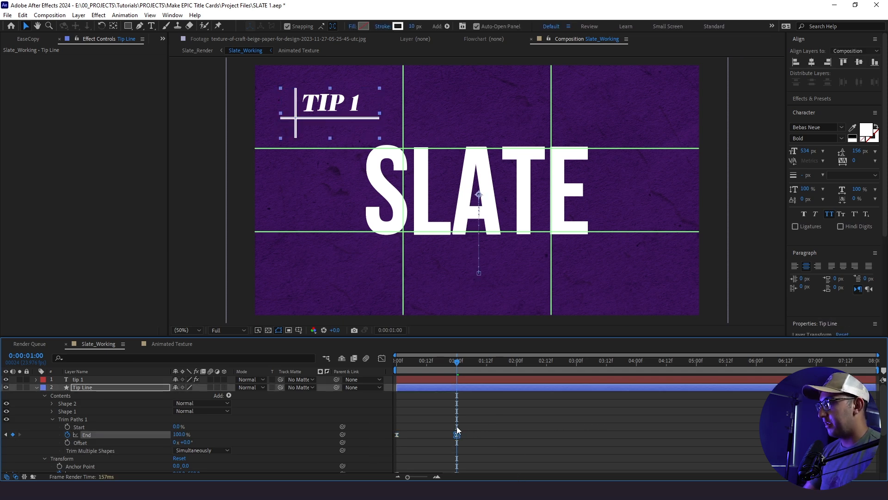
click(381, 359)
drag(447, 452, 390, 456)
key(ctrl+z)
drag(446, 452, 410, 451)
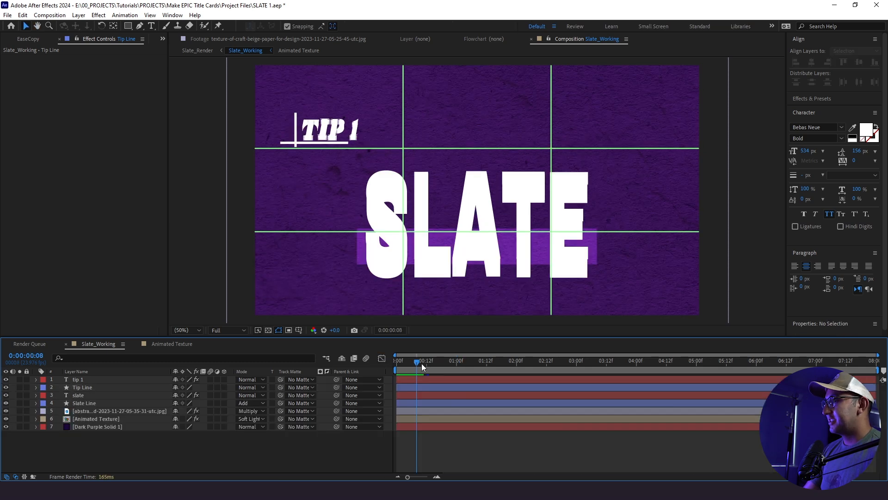
Step: Copy Trim Paths 1 from Tip Line to Slate Line at the start of the timeline and preview both line reveals
drag(421, 362, 275, 382)
click(70, 388)
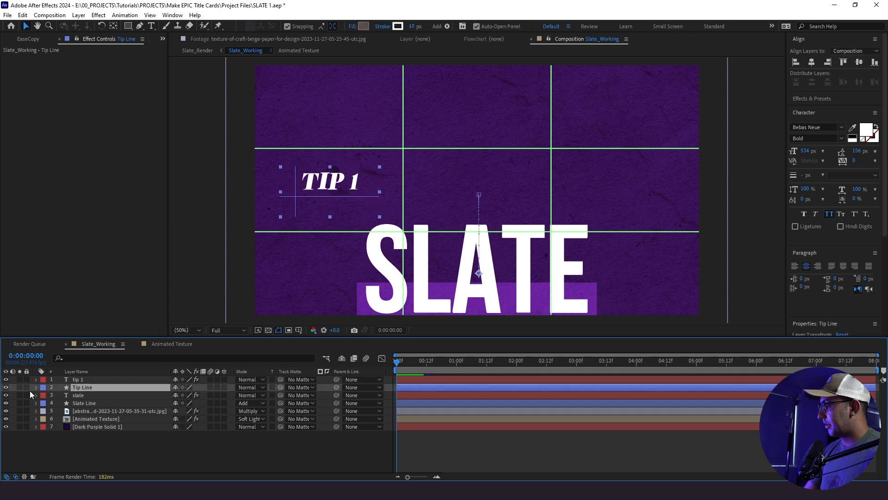
click(35, 388)
click(50, 412)
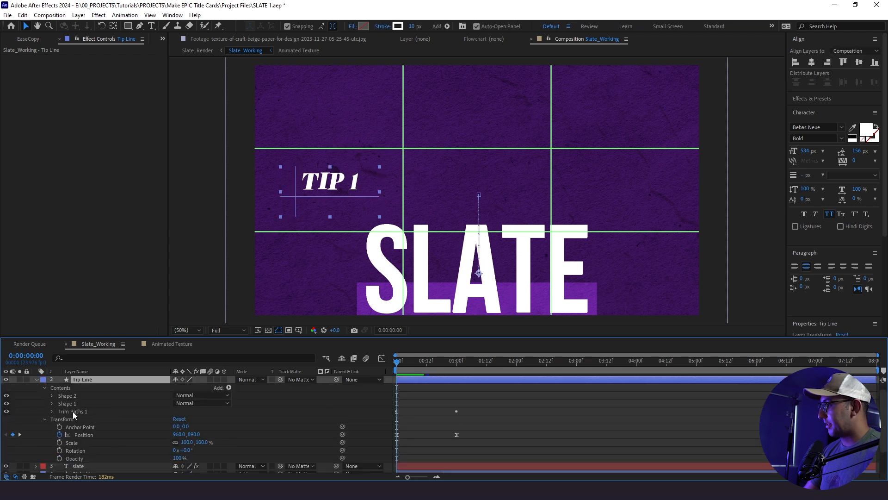
click(73, 410)
click(37, 382)
click(96, 402)
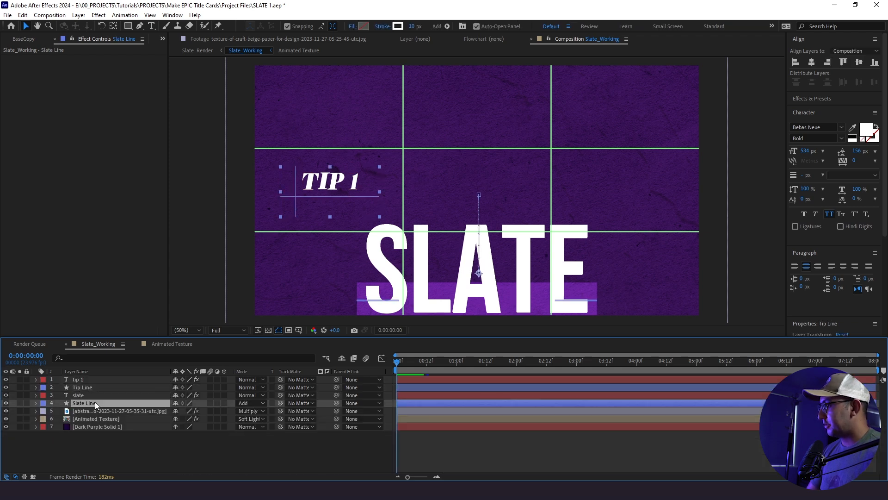
key(space)
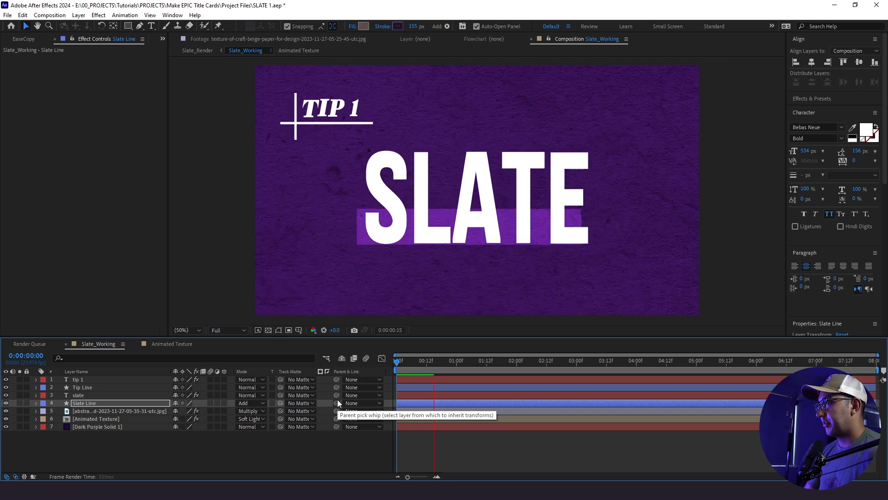
key(space)
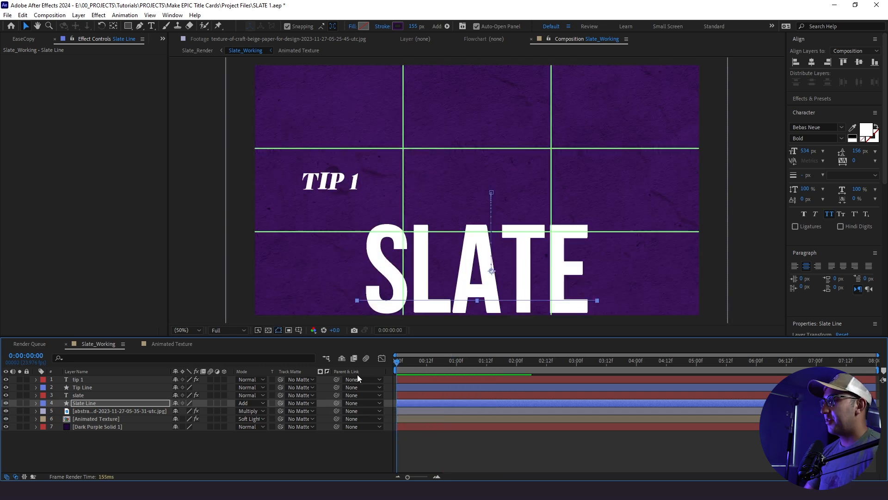
key(space)
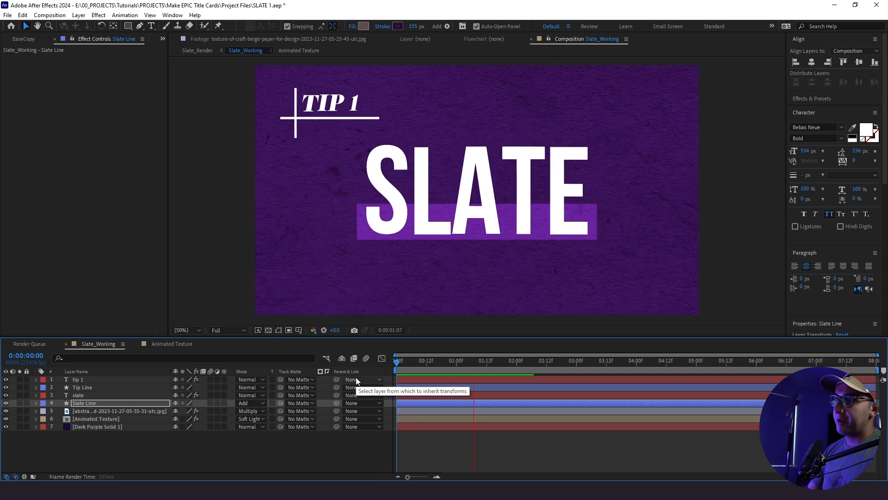
key(space)
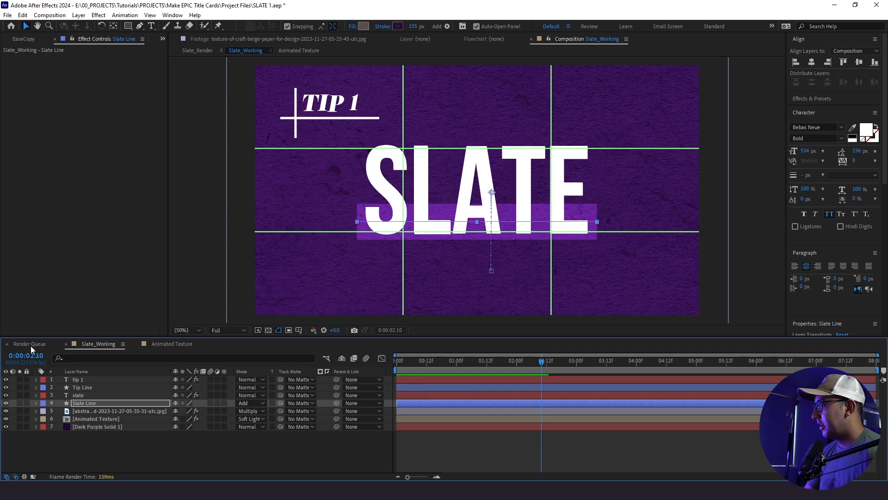
Step: Trim the In points of tip 1, Tip Line, slate and Slate Line to 0:00:00:12 and preview from the start
click(78, 380)
key(p)
mouse_move(427, 363)
mouse_down()
mouse_move(386, 370)
mouse_move(454, 370)
mouse_move(426, 376)
mouse_up()
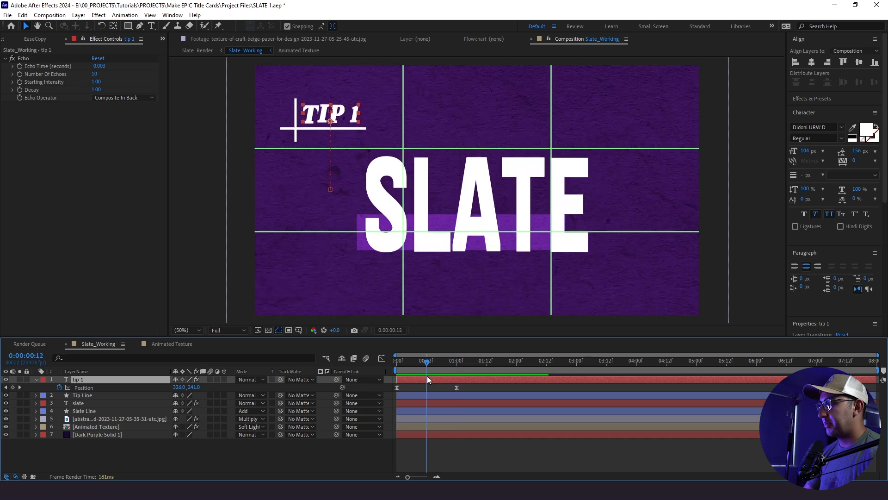
shift+click(429, 413)
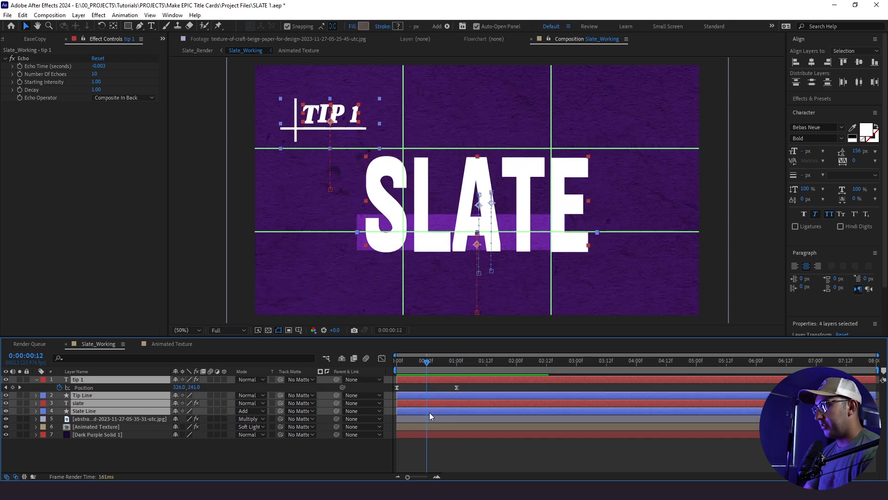
key(bracketleft)
key(Page_Up)
key(Page_Up)
key(Page_Up)
key(Page_Up)
key(space)
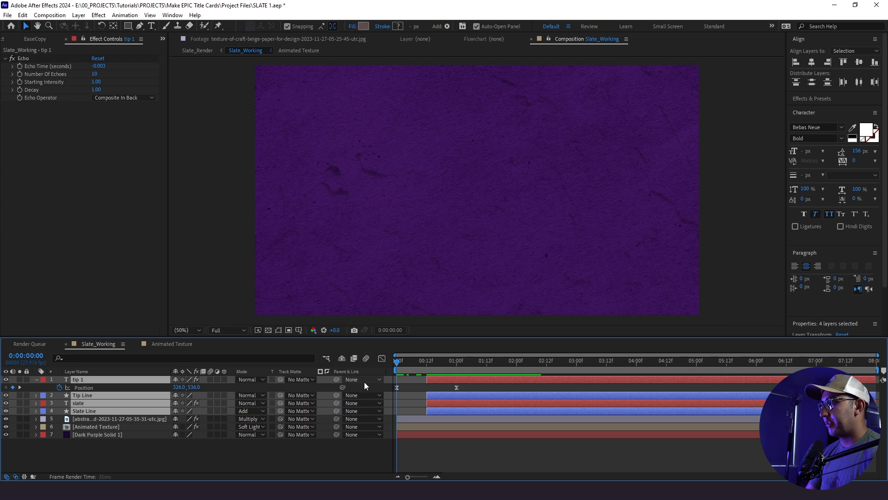
key(space)
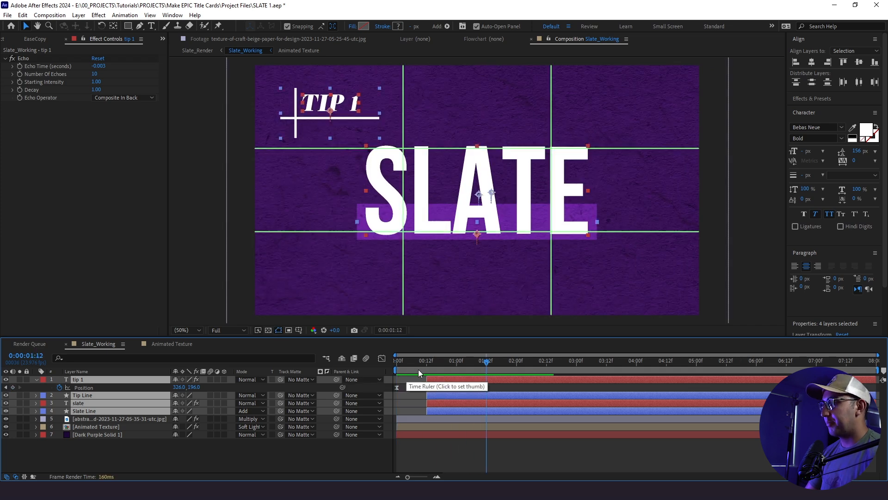
Step: Extend the In points of the four selected text and line layers to about frame 10 and preview from the start
key(space)
key(space)
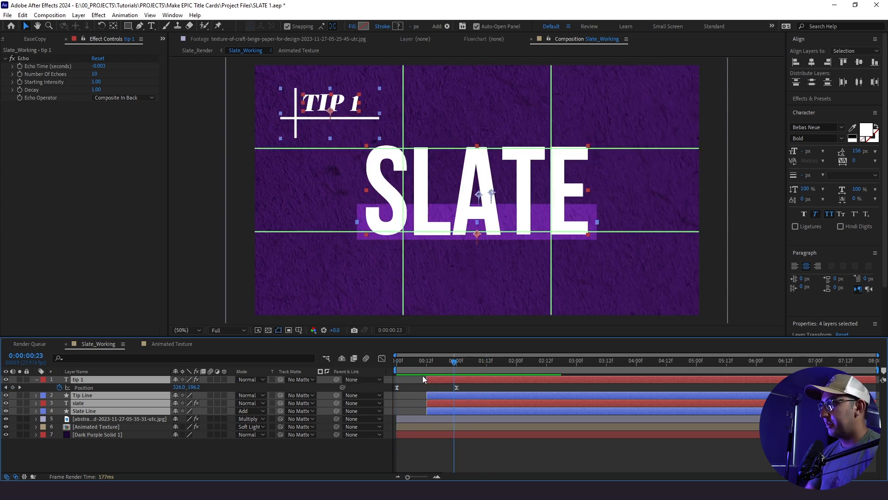
drag(423, 378, 419, 378)
key(space)
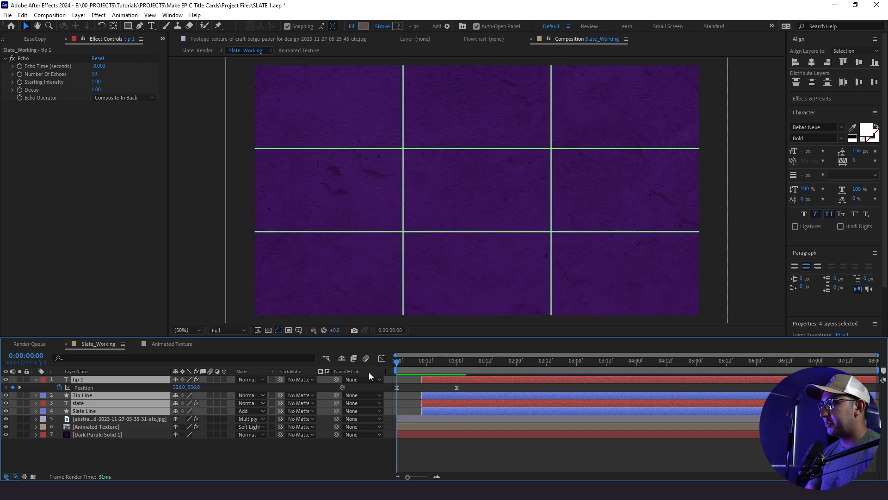
Step: Preview the text and line animation from the start, leaving no layer selected
key(space)
key(space)
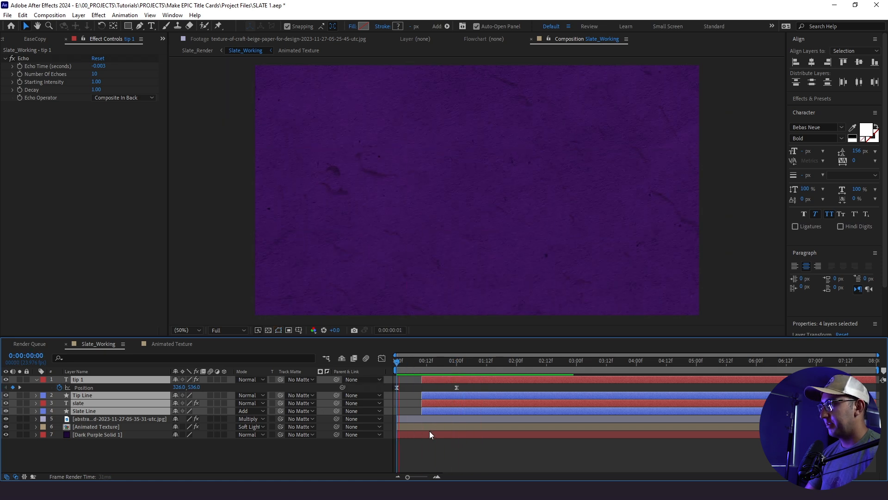
key(space)
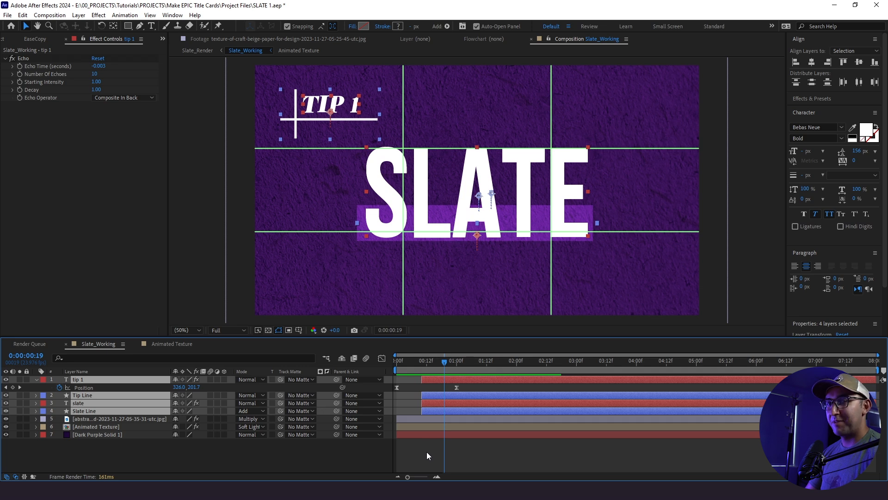
click(423, 450)
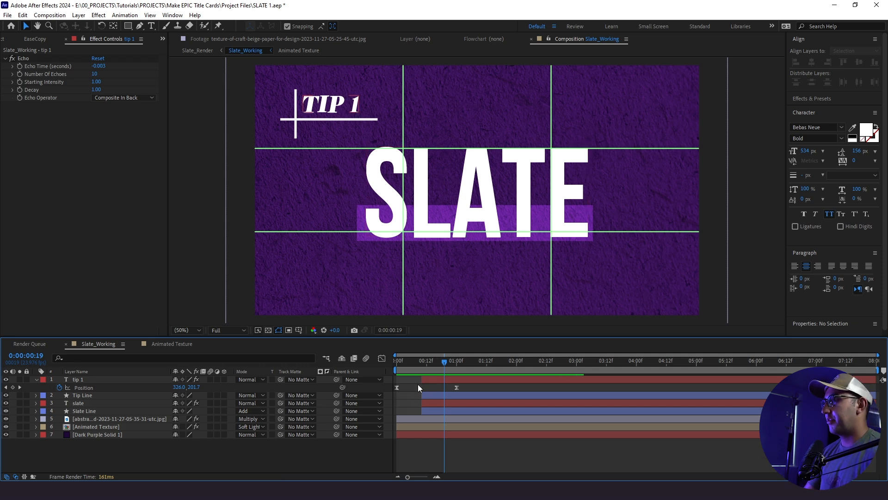
Step: Slide the Tip Line layer in time so that it starts at 0:00:00:12
click(425, 374)
click(421, 361)
key(Page_Down)
key(Page_Down)
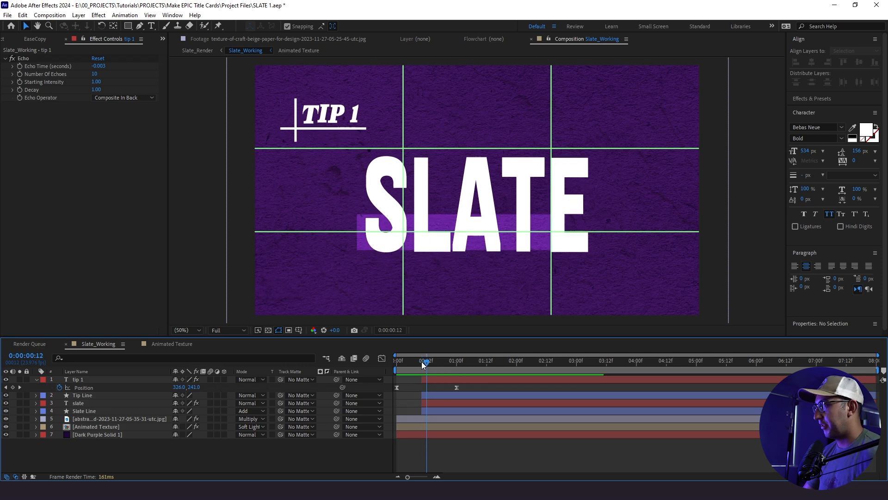
drag(437, 396, 443, 397)
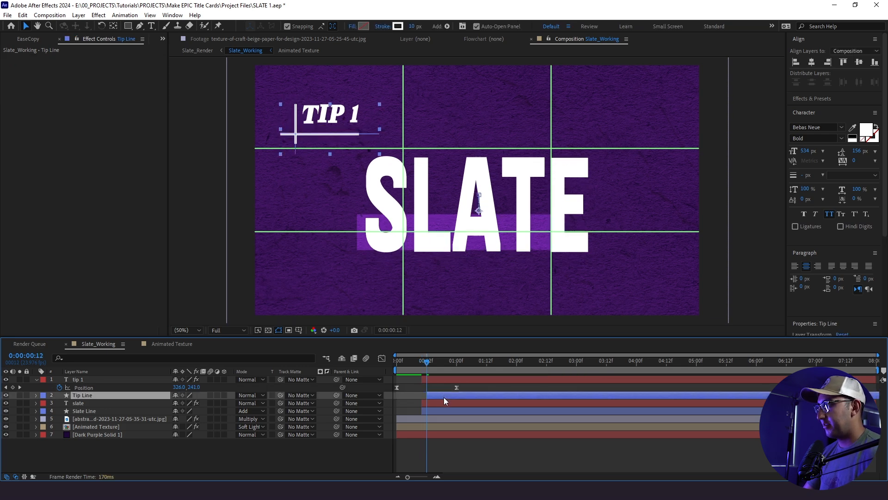
Step: Slide the slate text layer in time so that it starts at 0:00:00:16
key(Page_Down)
key(Page_Down)
key(Page_Down)
key(Page_Down)
drag(432, 404, 448, 405)
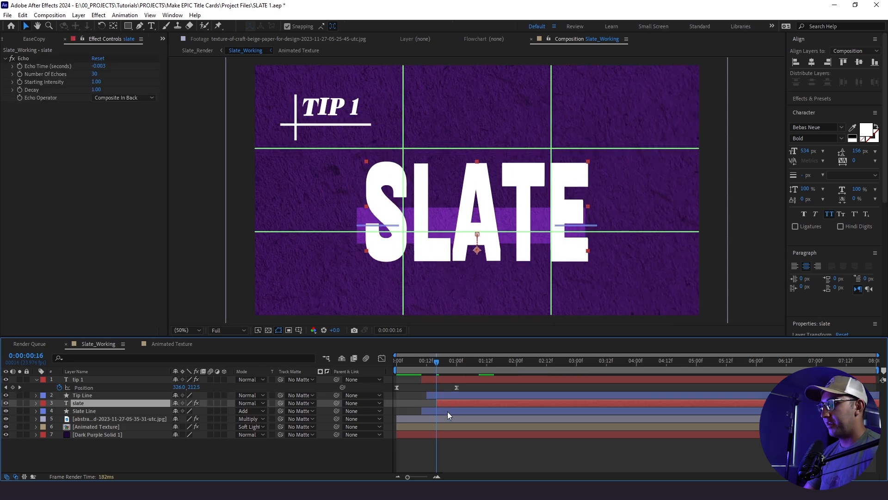
Step: Slide the Slate Line layer in time so that it starts at 0:00:00:20
key(Page_Down)
key(Page_Down)
key(Page_Down)
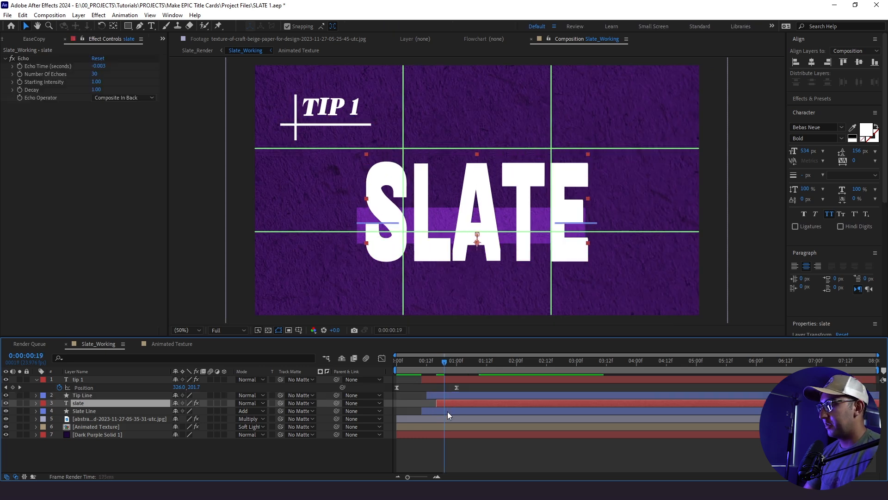
key(Page_Down)
click(439, 415)
drag(451, 411, 473, 412)
Step: Preview the staggered text and line reveals from the start of the timeline
drag(445, 362, 425, 367)
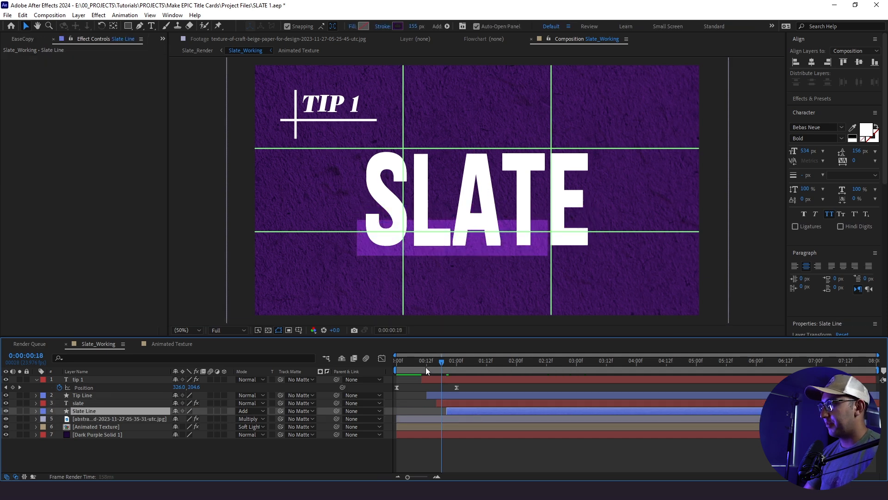
key(Home)
key(space)
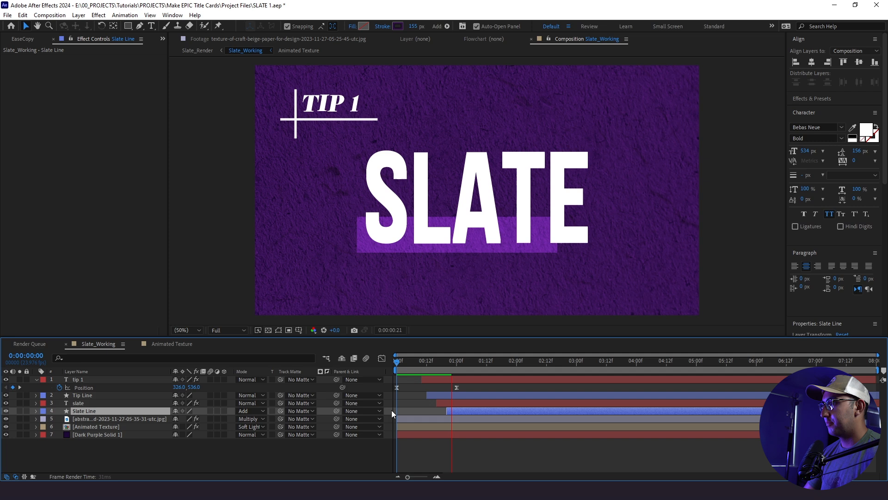
key(space)
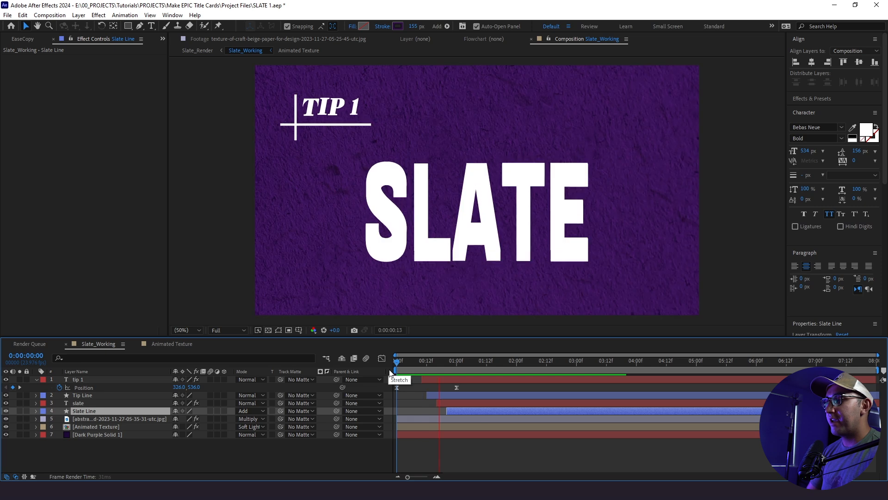
key(space)
key(space)
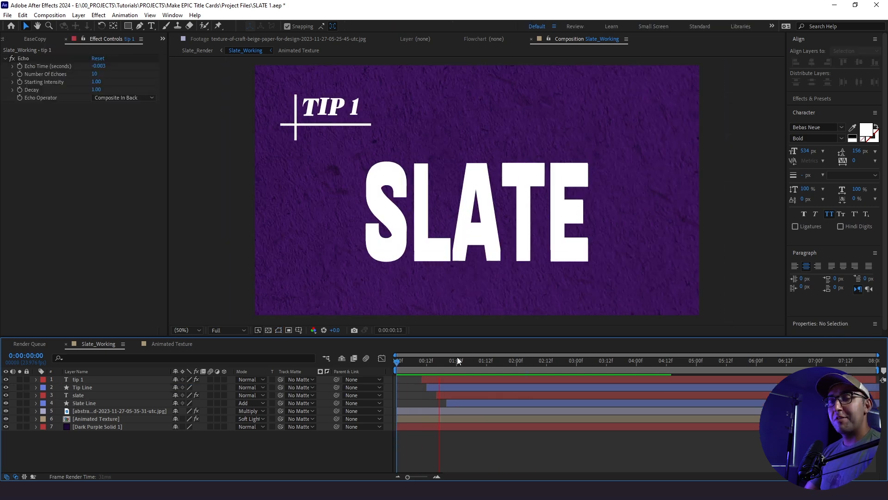
key(space)
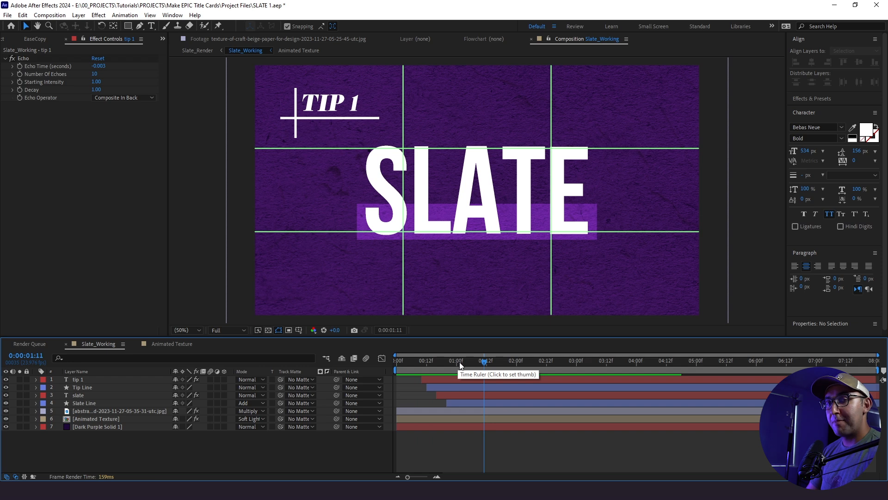
Step: Apply the Deep Glow effect to the tip 1 layer and set its Exposure to 0.3
click(88, 379)
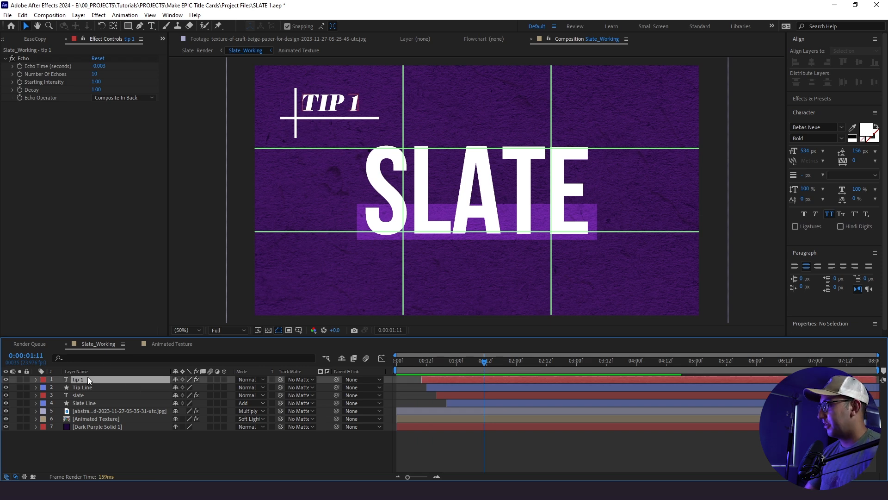
key(ctrl+space)
text(de)
key(Return)
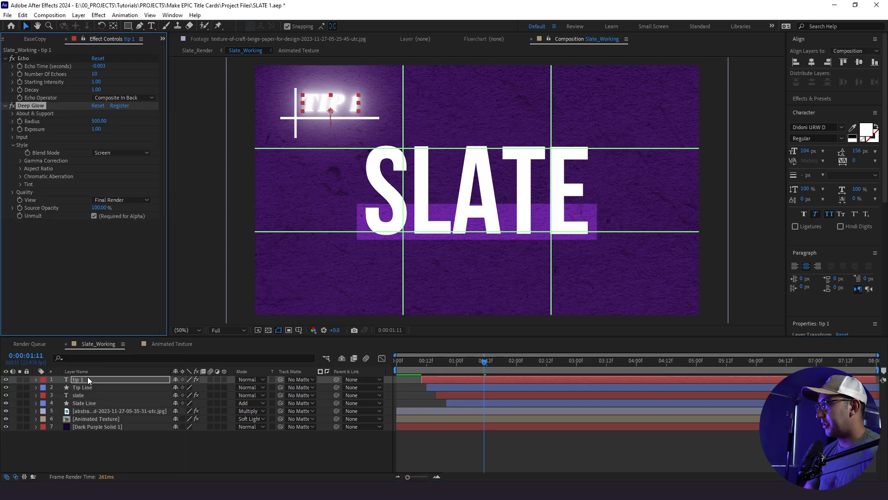
click(96, 129)
text(0.3)
key(Return)
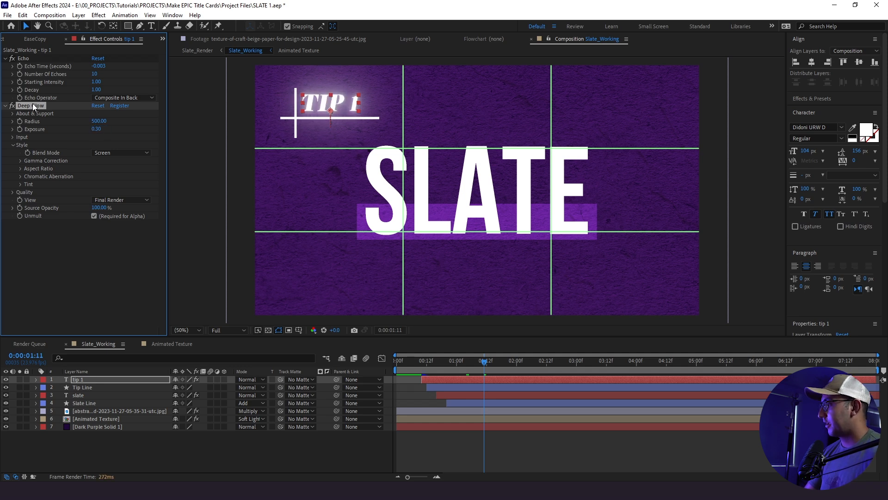
Step: Paste the Deep Glow effect from tip 1 onto the Tip Line and slate layers
click(91, 386)
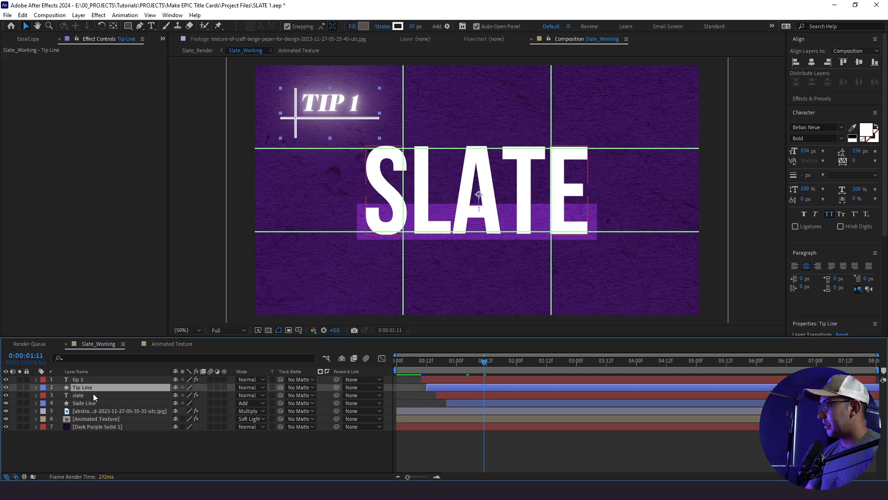
ctrl+click(93, 395)
key(ctrl+v)
click(448, 446)
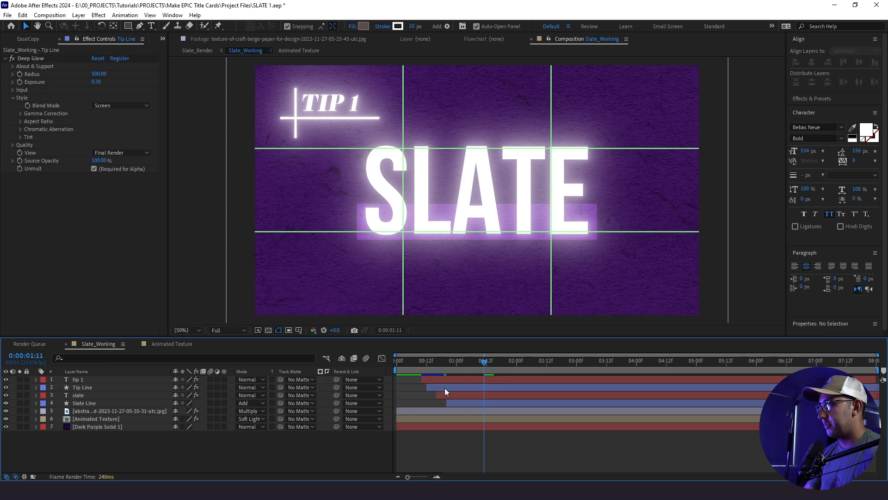
Step: Lower the Exposure of the slate layer's Deep Glow to 0.10
click(86, 395)
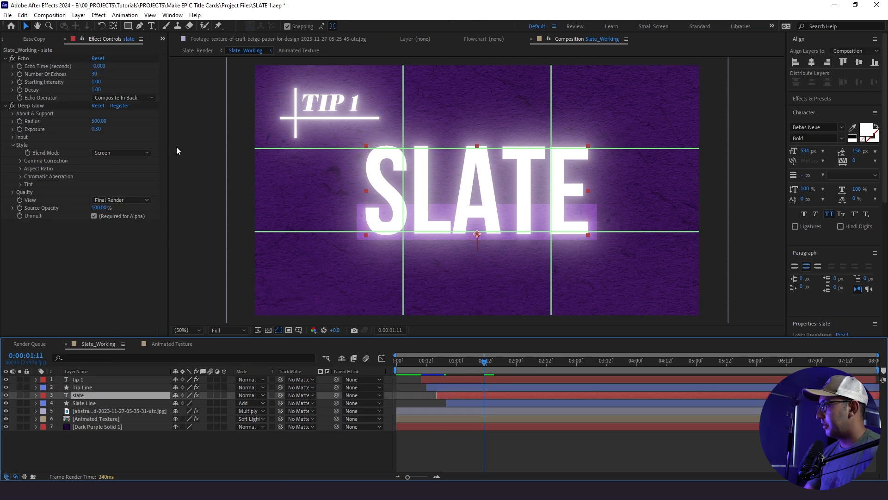
drag(94, 129, 85, 130)
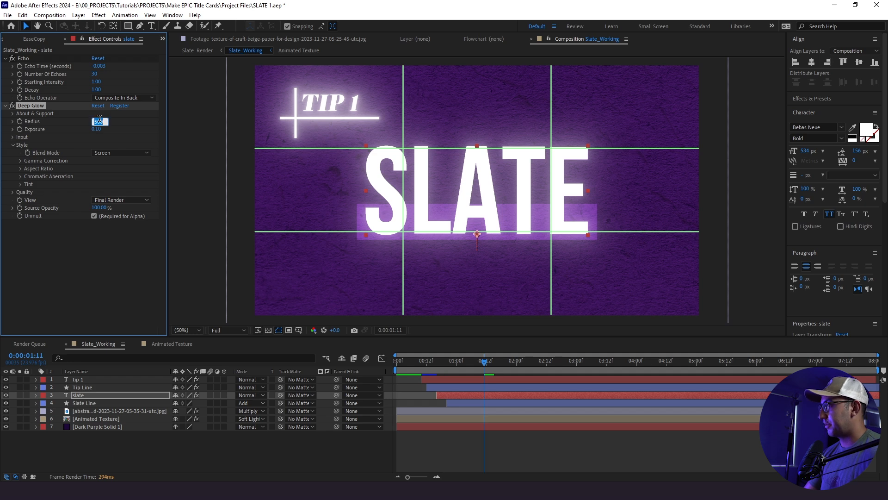
click(453, 448)
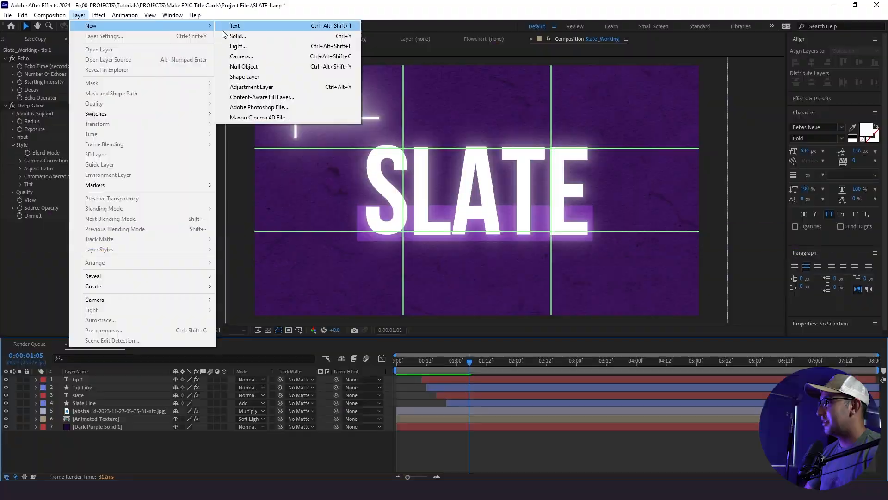
Step: Create an adjustment layer above all other layers and name it Flicker
click(251, 87)
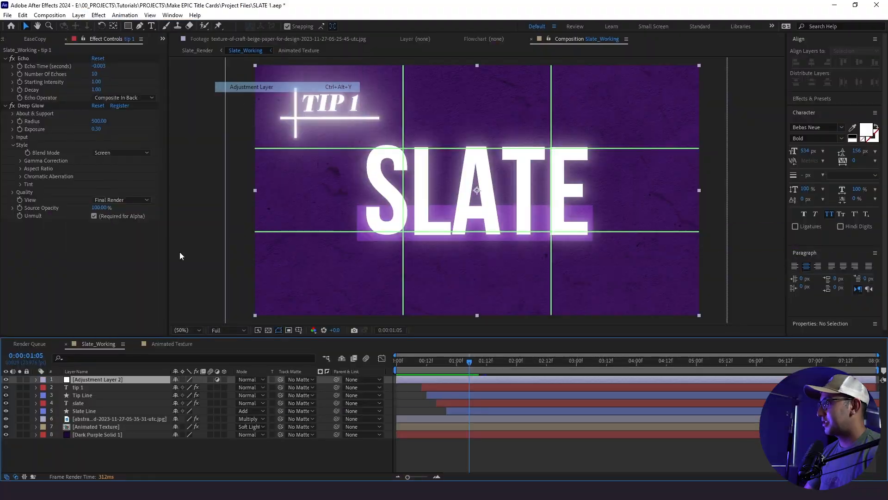
key(Return)
text(F)
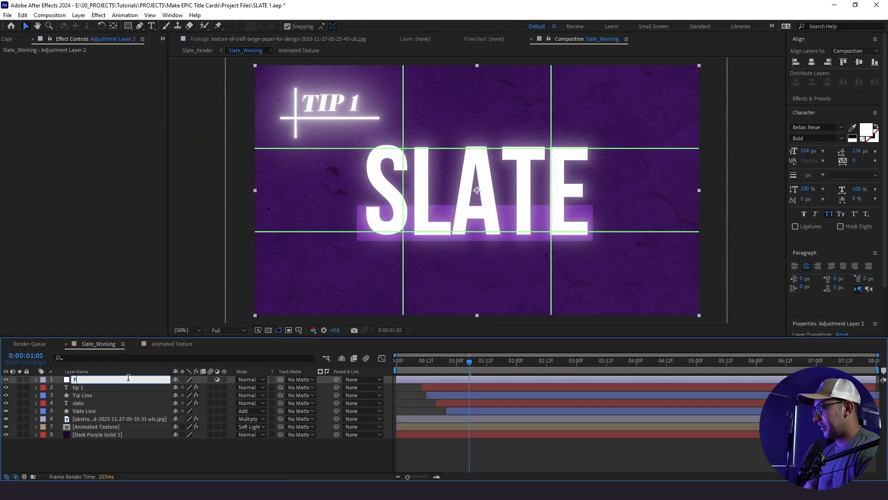
text(licker)
key(Return)
Step: Apply the Curves effect to Flicker and raise the upper midtones of its RGB curve slightly
key(ctrl+space)
text(cur)
key(Return)
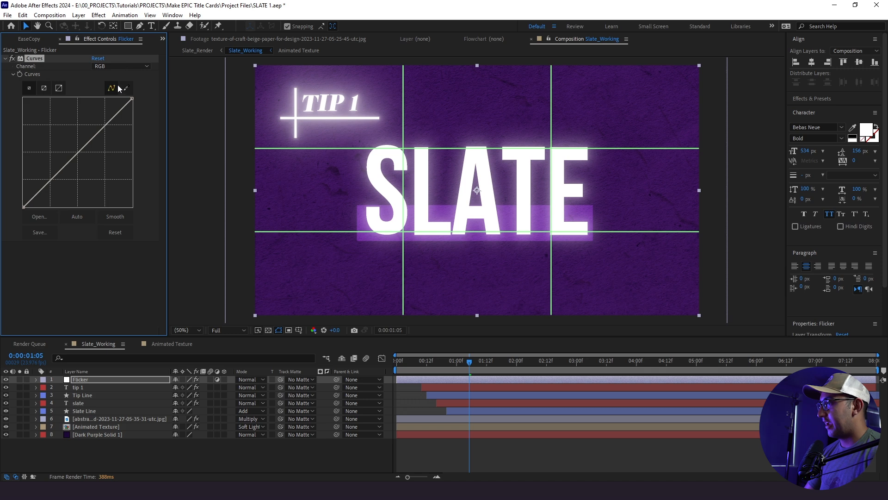
drag(97, 131, 94, 130)
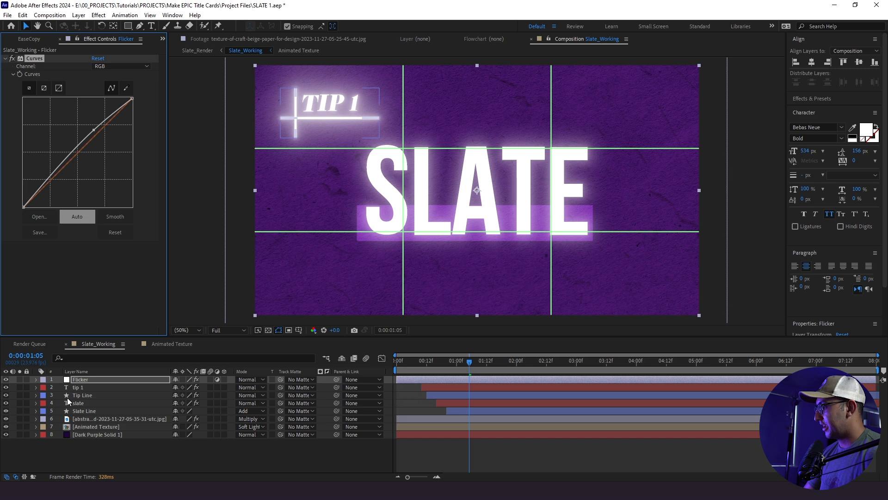
Step: Add the two-line expression posterizeTime(6) and wiggle(300,10) to Flicker's Opacity and preview the flicker
key(t)
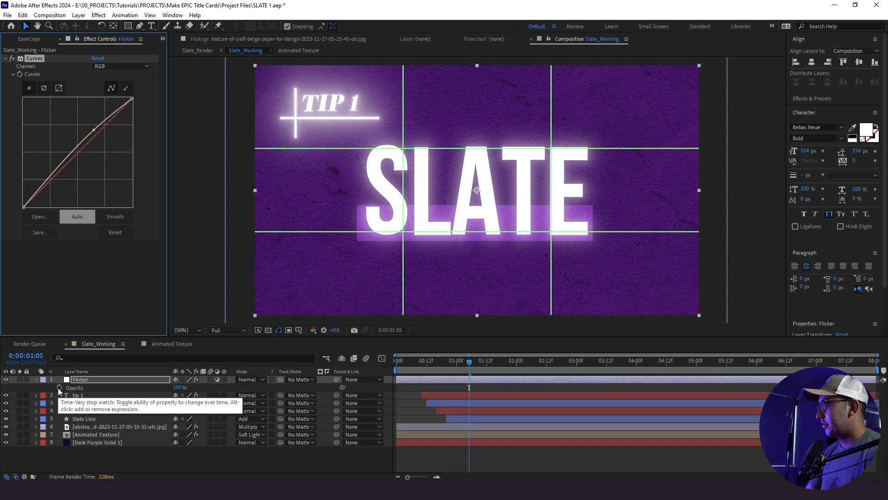
alt+click(59, 387)
text(posterizeTime(6) )
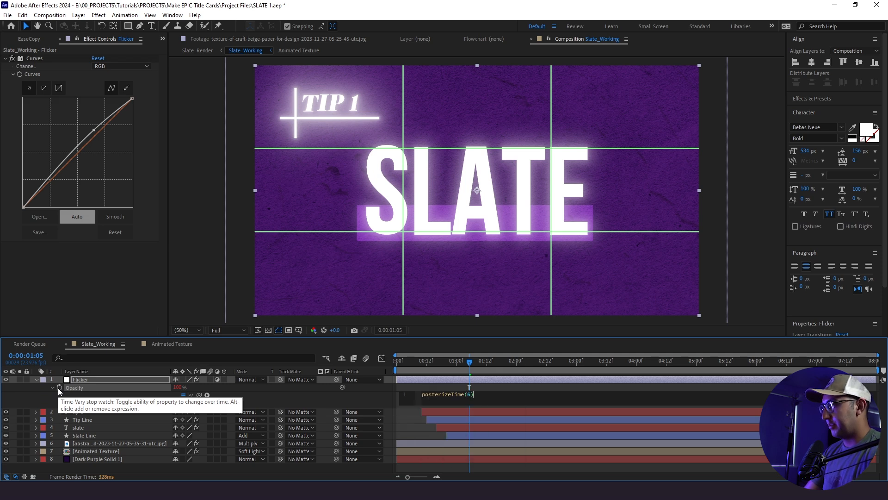
text(wiggle(300,10)
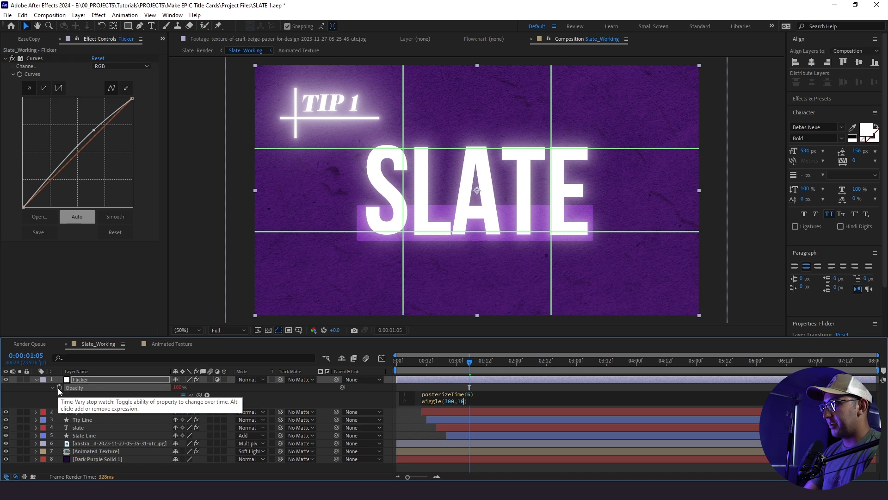
key(space)
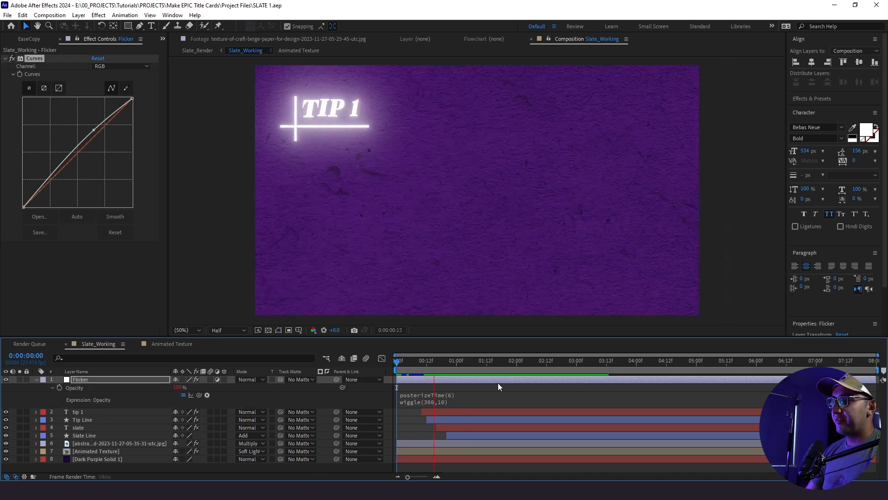
key(space)
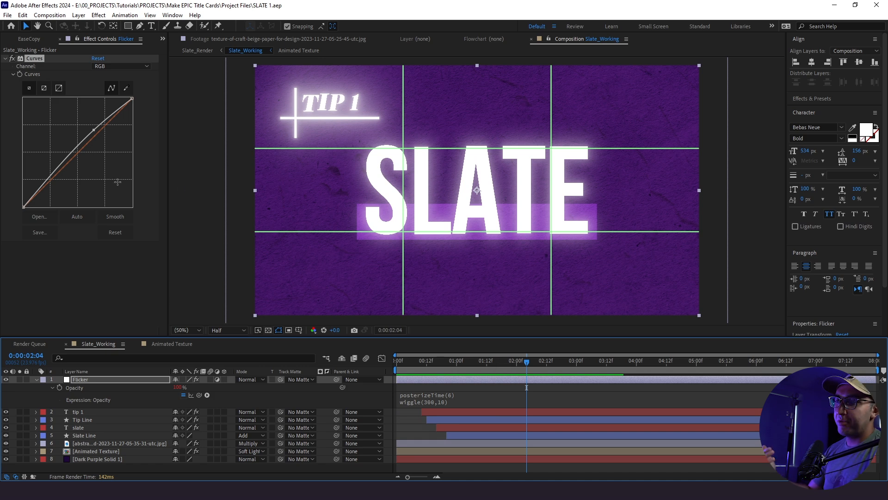
click(446, 404)
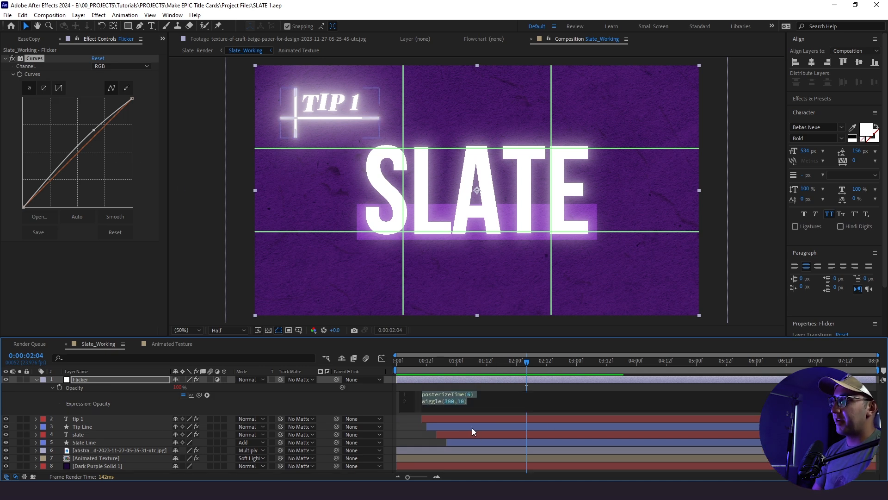
click(114, 448)
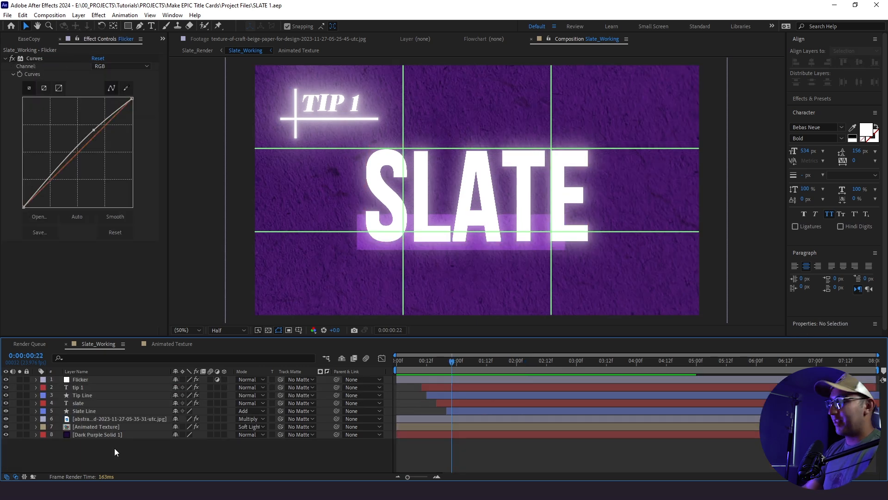
Step: Create a gray composition-size solid above all layers and apply Add Grain with its viewing mode set to Final Output
key(ctrl+y)
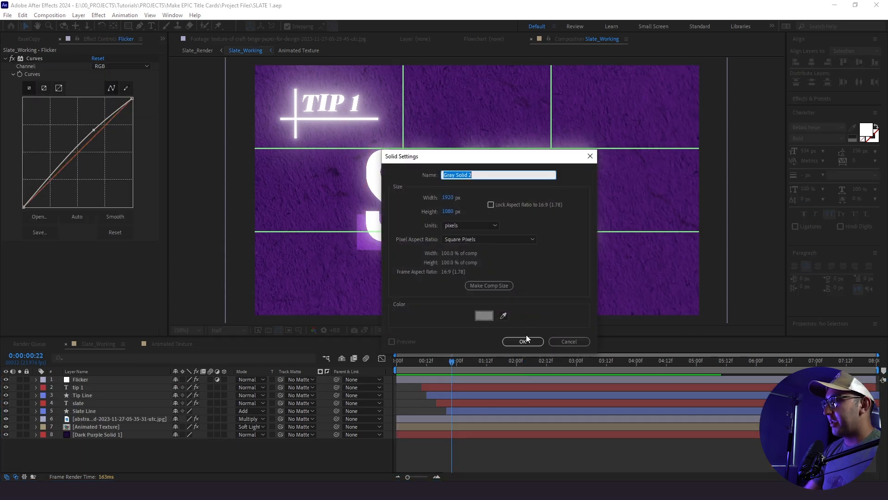
click(526, 337)
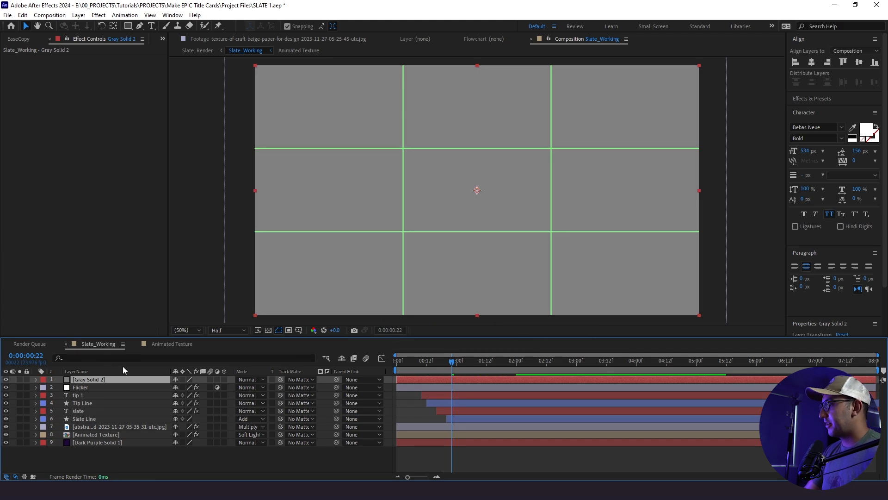
key(ctrl+space)
text(add g)
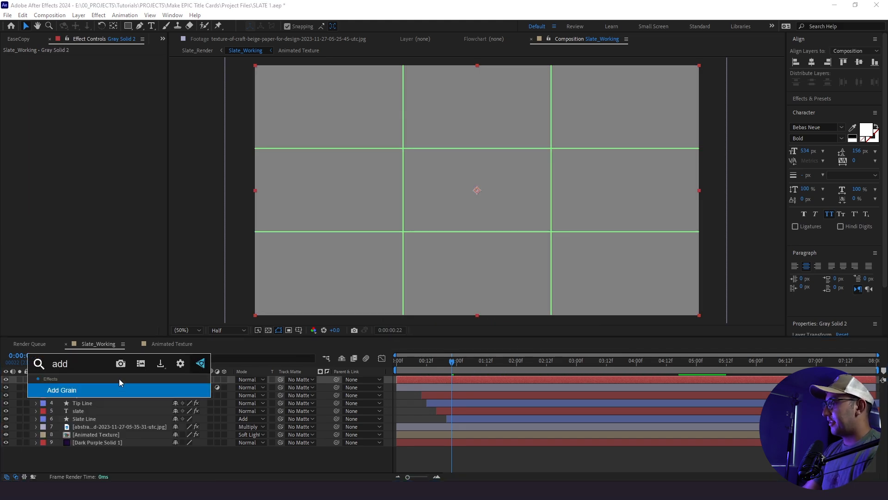
key(Return)
click(130, 66)
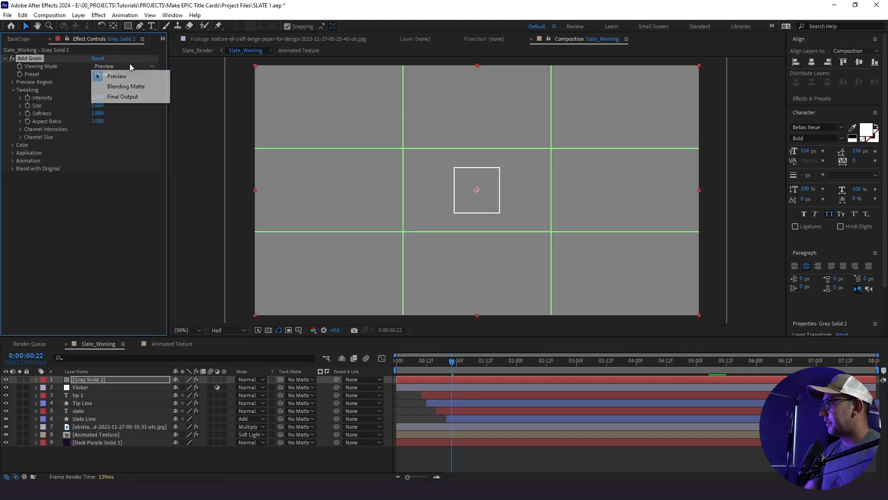
click(106, 96)
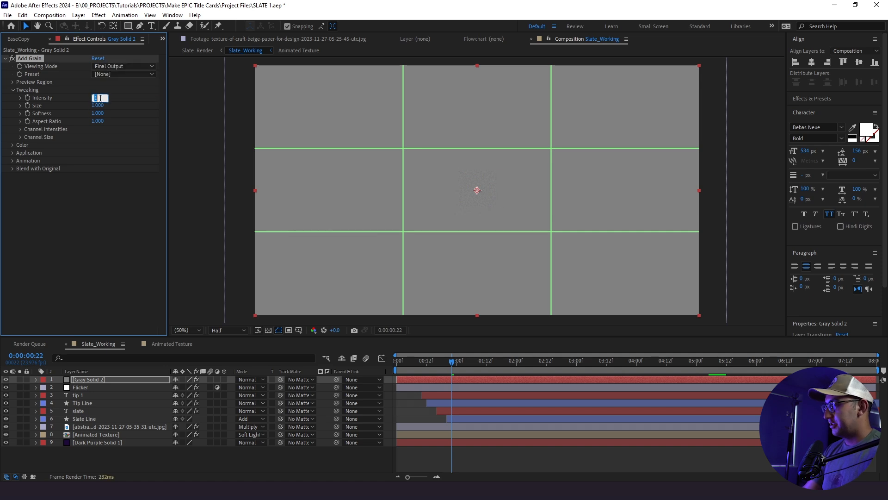
Step: Set the grain's Intensity to 1.2, Size to 1.3 and Animation Speed to 0.3
key(Return)
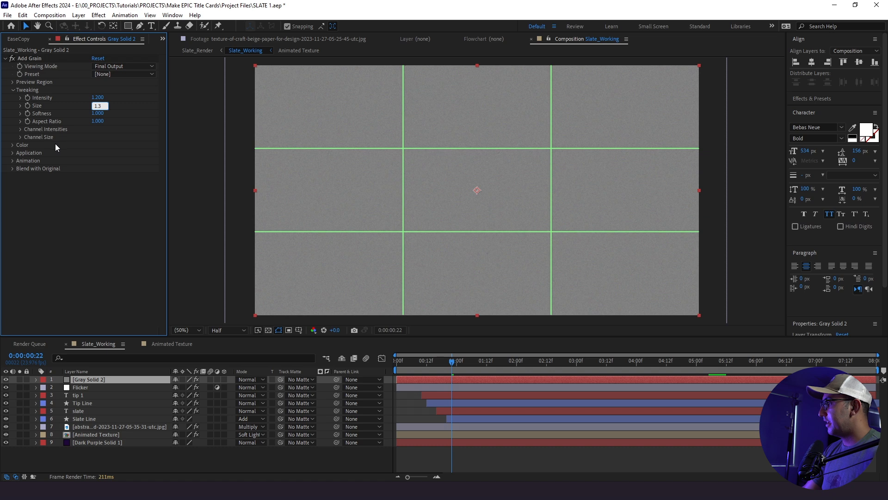
click(13, 160)
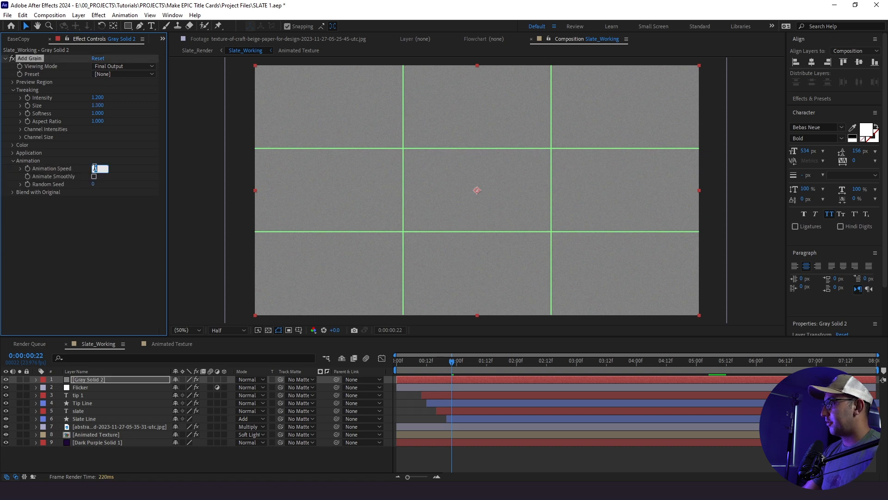
text(.3)
key(Return)
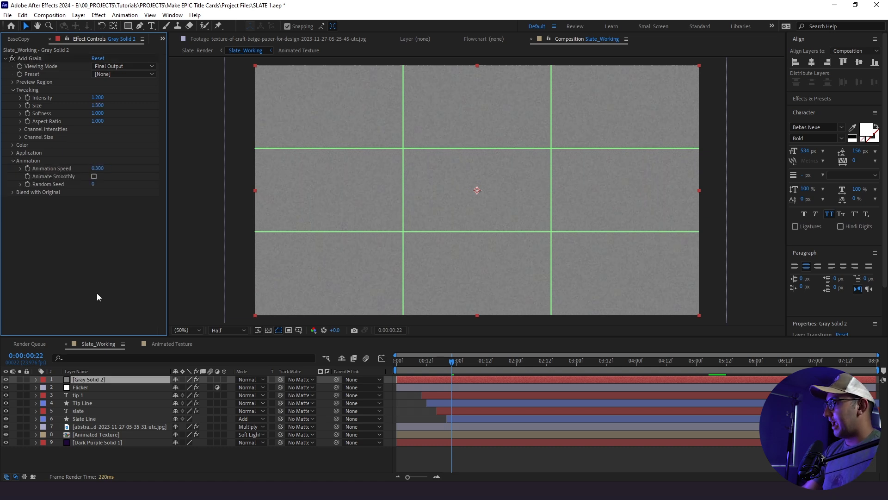
Step: Pre-compose the grain solid with all its attributes into a new composition named GRAIN
right_click(104, 381)
click(137, 323)
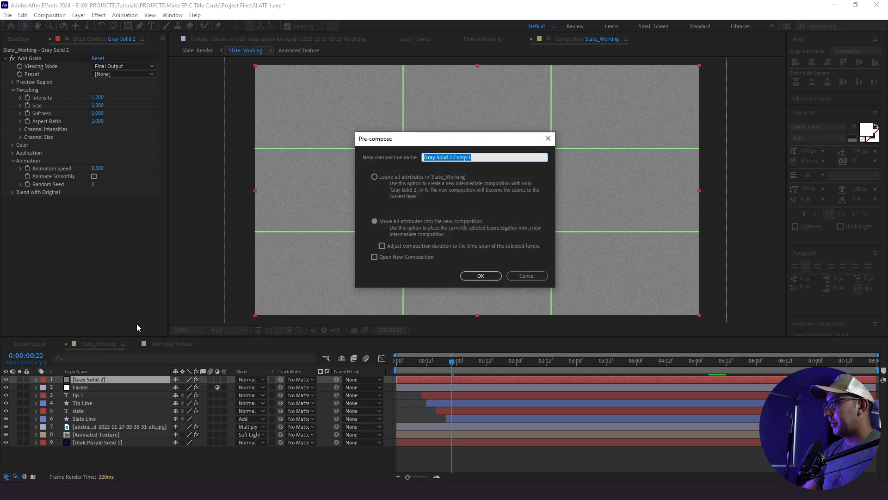
key(Caps_Lock)
text(GRAIN)
key(Return)
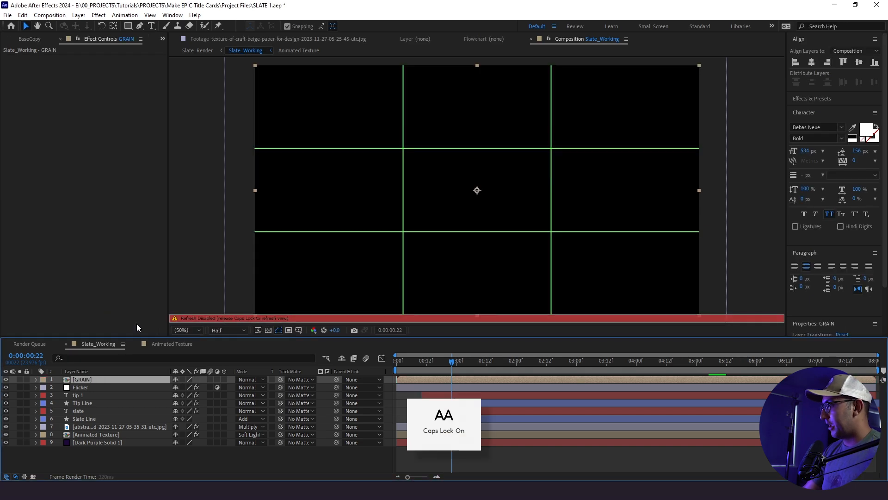
key(Caps_Lock)
Step: Apply the Tint effect to the GRAIN layer, set its blending mode to Soft Light and preview the result
key(ctrl+space)
text(tint)
key(Return)
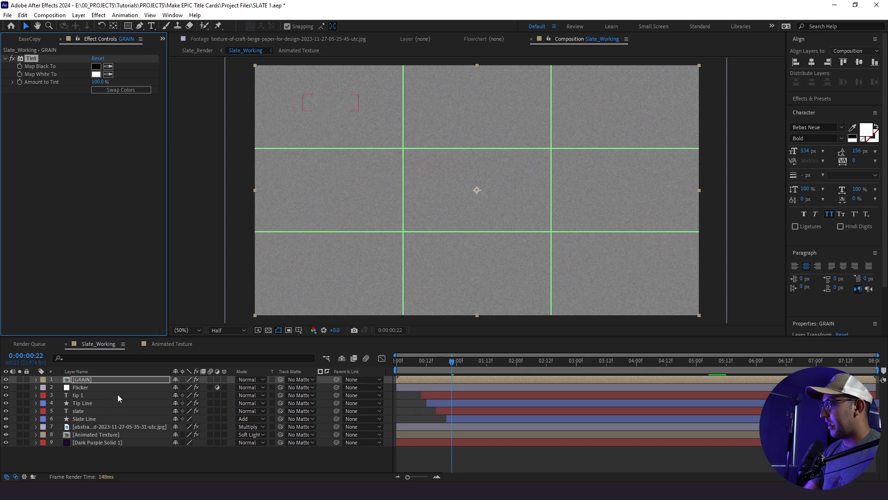
click(247, 381)
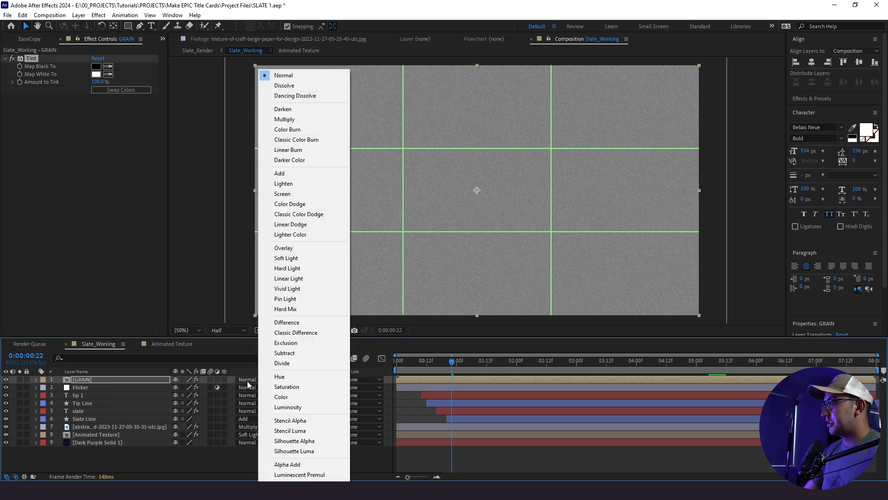
click(286, 257)
key(space)
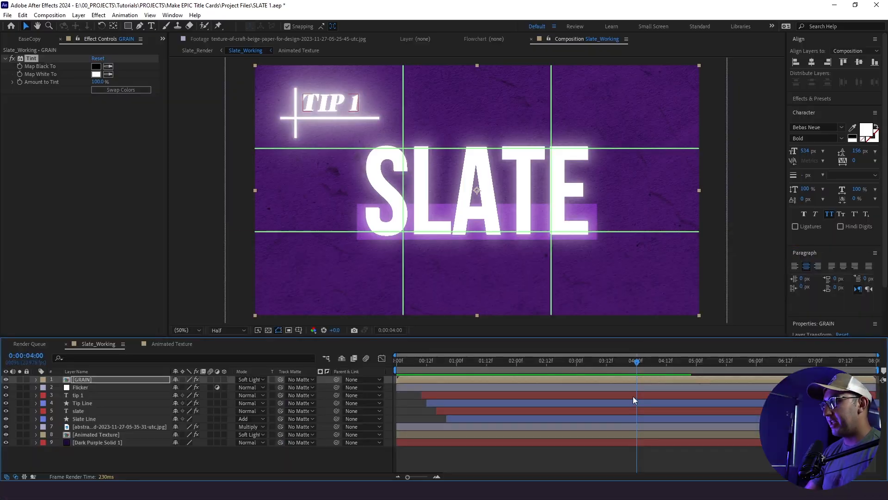
Step: Add Position keyframes at 0:00:04:00 to the tip 1, Tip Line, slate and Slate Line layers
click(631, 397)
shift+click(634, 415)
key(p)
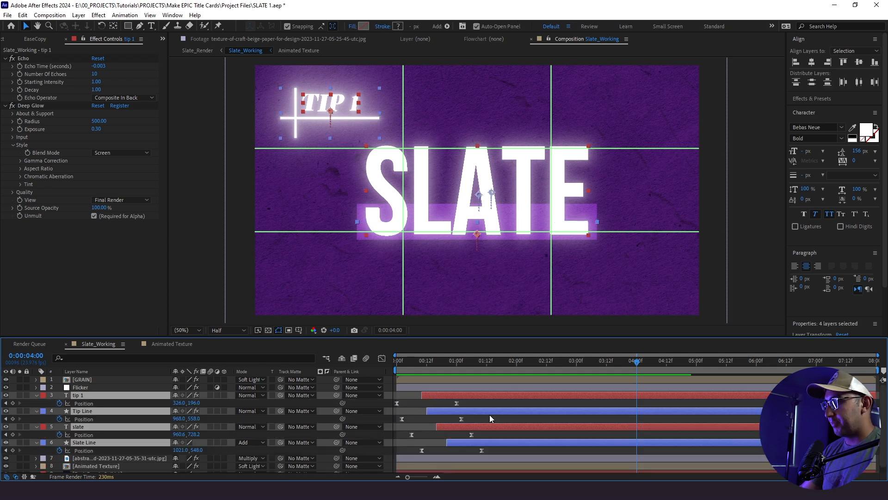
click(14, 402)
Step: At 0:00:05:00, move the four selected text and line layers up 100 px to keyframe their exit
drag(641, 364, 696, 369)
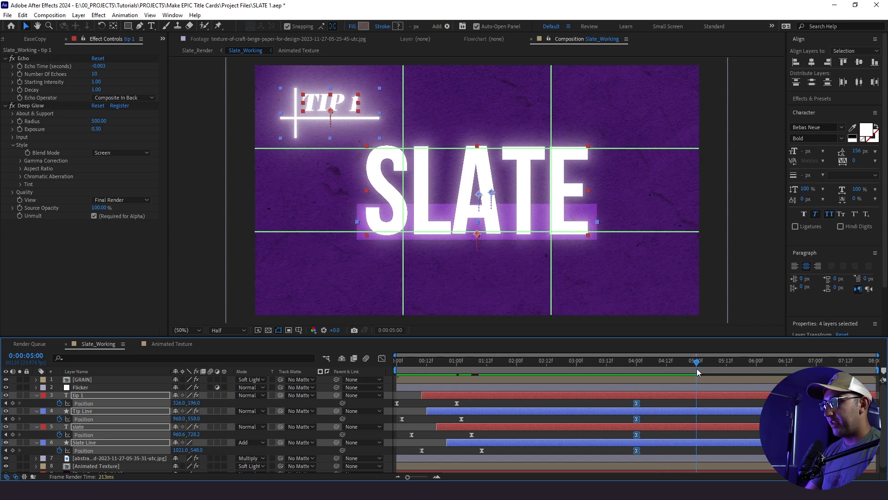
key(shift+Up)
key(shift+Up)
key(shift+Up)
key(shift+Up)
key(shift+Up)
key(shift+Up)
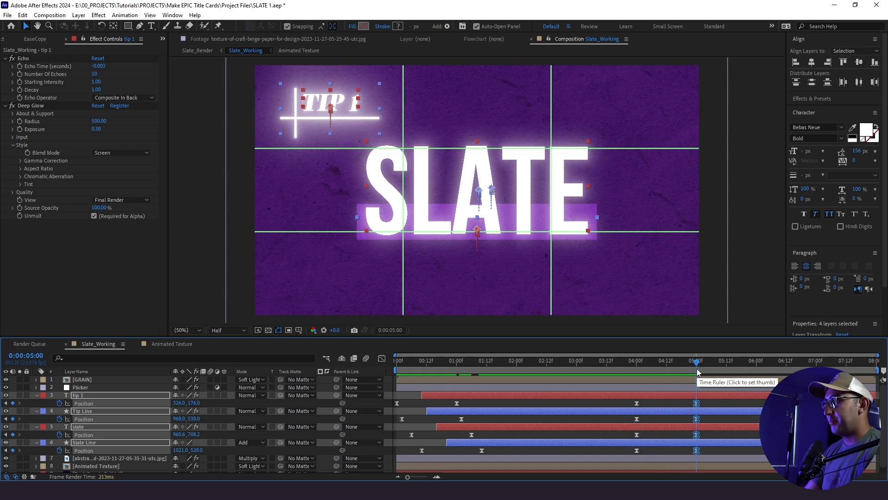
key(shift+Up)
key(shift+Up)
key(shift+Up)
key(shift+Up)
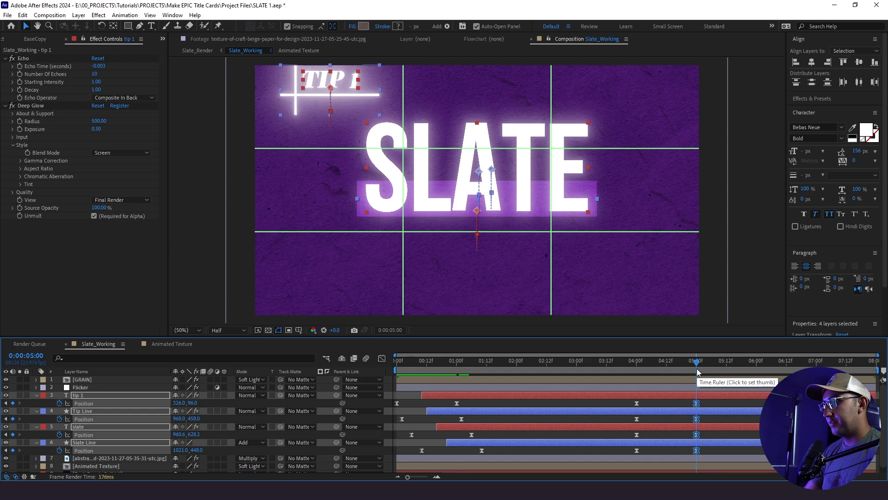
Step: Inspect the speed graph of tip 1's Position keyframes
click(696, 403)
click(382, 359)
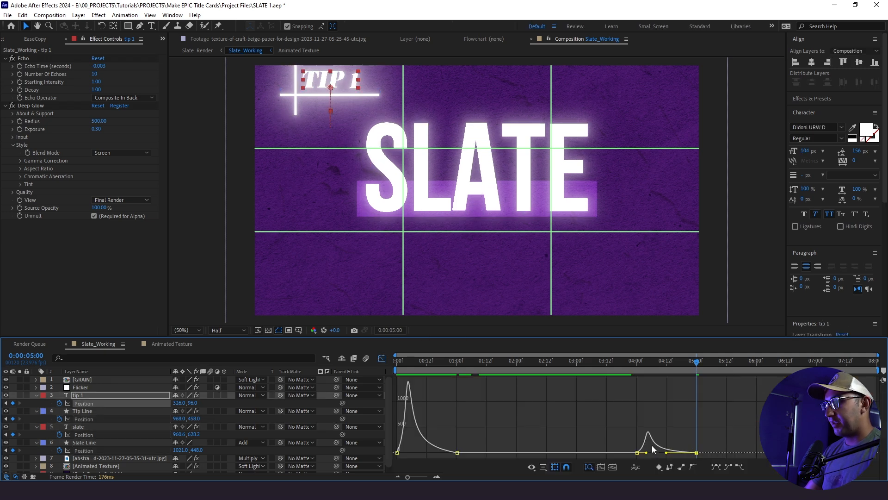
drag(658, 453, 657, 454)
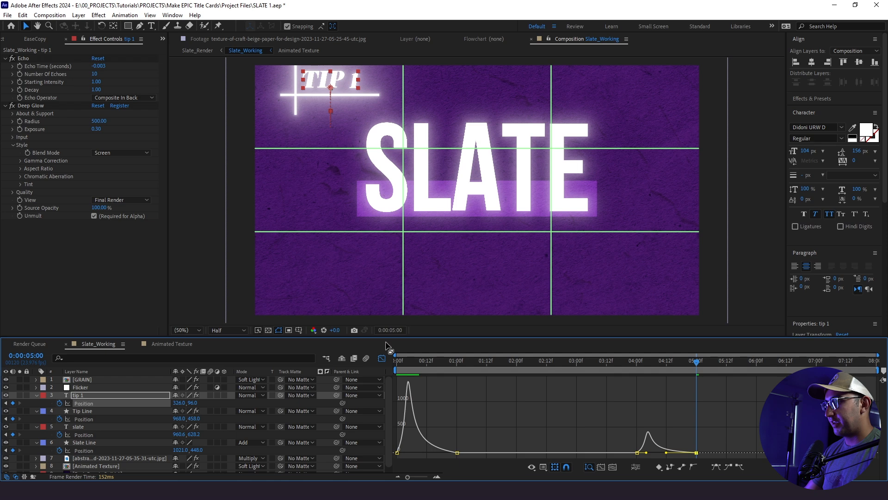
click(381, 359)
Step: Shift Tip Line's two exit Position keyframes so that they start at 0:00:04:02
click(637, 361)
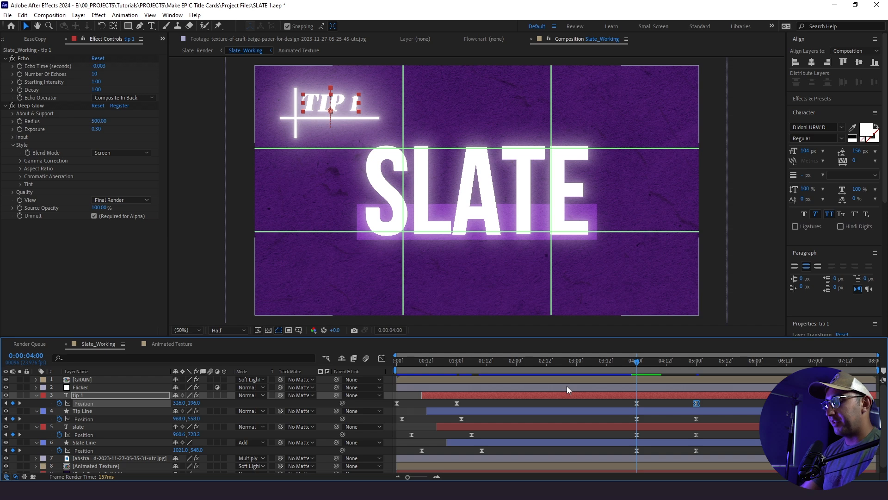
key(Page_Down)
key(Page_Down)
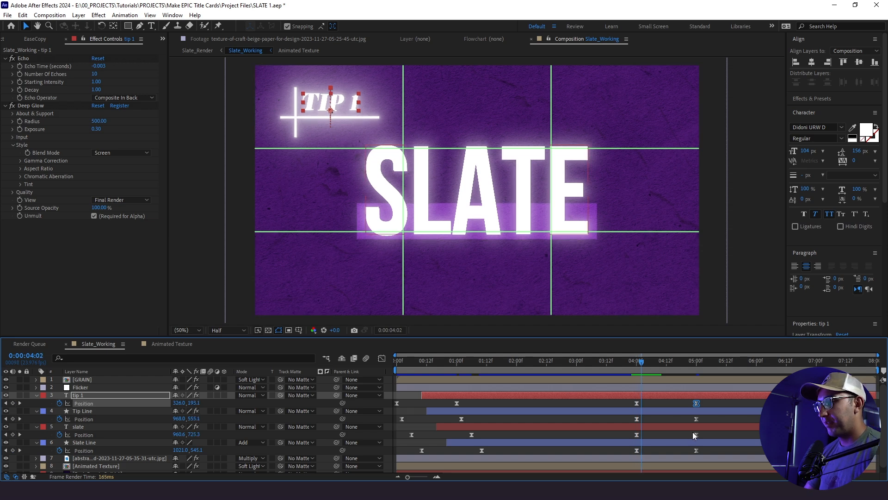
click(636, 419)
drag(631, 416, 711, 423)
drag(636, 421, 642, 419)
click(664, 421)
Step: Shift the slate layer's two exit Position keyframes so that they start at 0:00:04:06
key(Page_Down)
key(Page_Down)
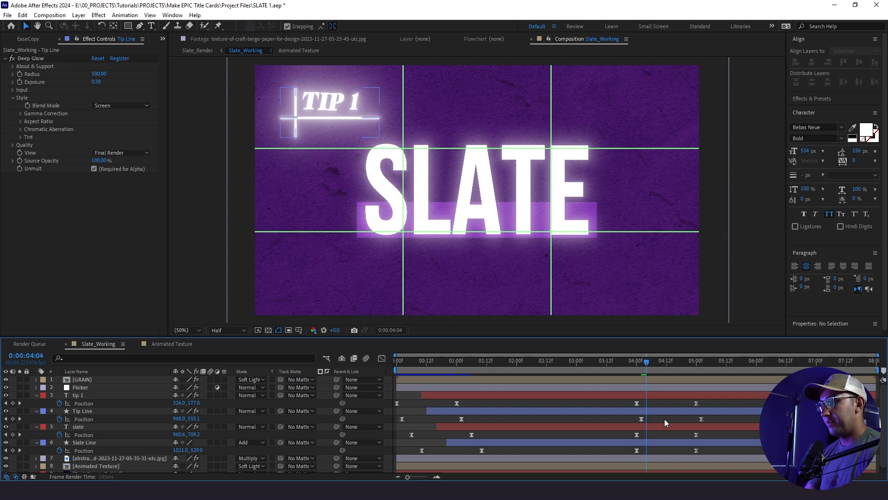
key(Page_Down)
key(Page_Down)
drag(627, 440, 702, 437)
drag(637, 434, 651, 434)
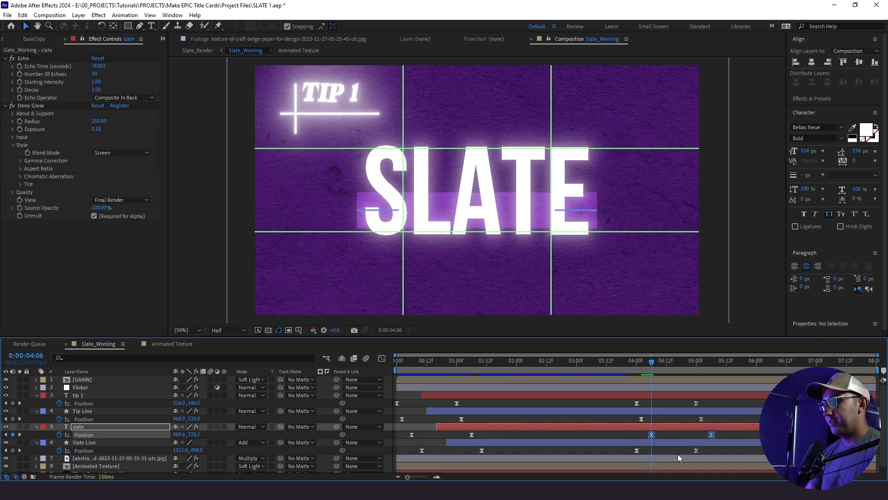
click(678, 454)
Step: Shift Slate Line's two exit Position keyframes so that they start at 0:00:04:10
key(Page_Down)
key(Page_Down)
key(Page_Down)
key(Page_Down)
drag(707, 449, 660, 453)
click(660, 453)
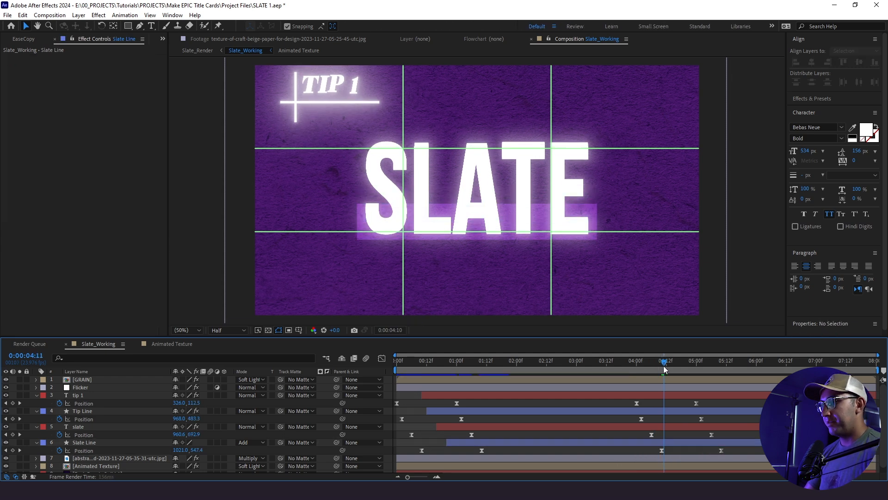
Step: Trim the end of the tip 1 layer at 0:00:04:12 and the end of Tip Line at 0:00:04:14
key(Page_Down)
click(666, 395)
key(alt+bracketright)
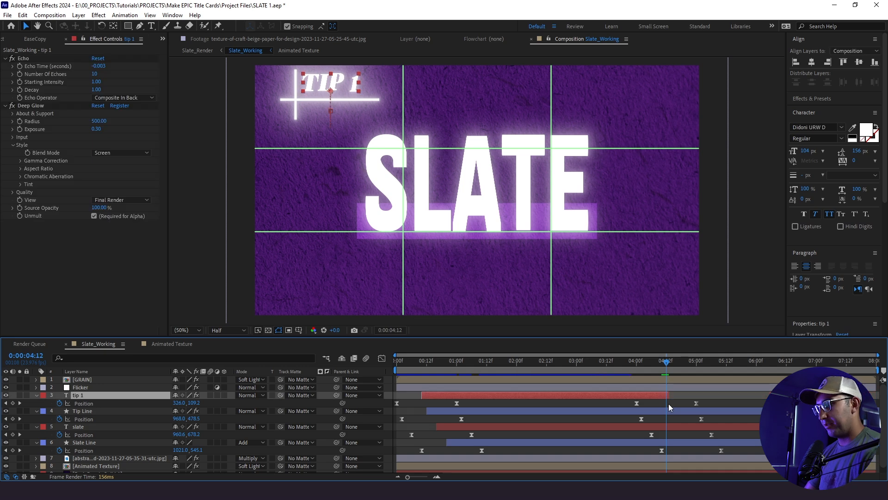
key(Page_Down)
key(Page_Down)
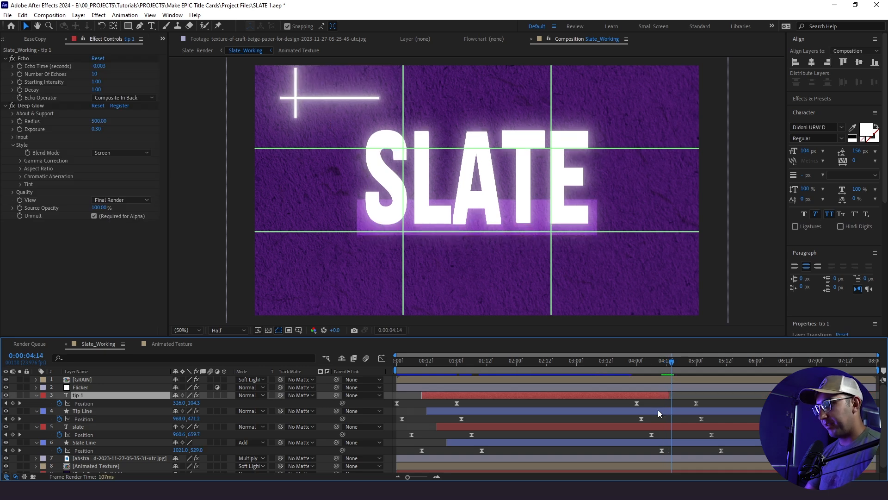
click(657, 410)
key(alt+bracketright)
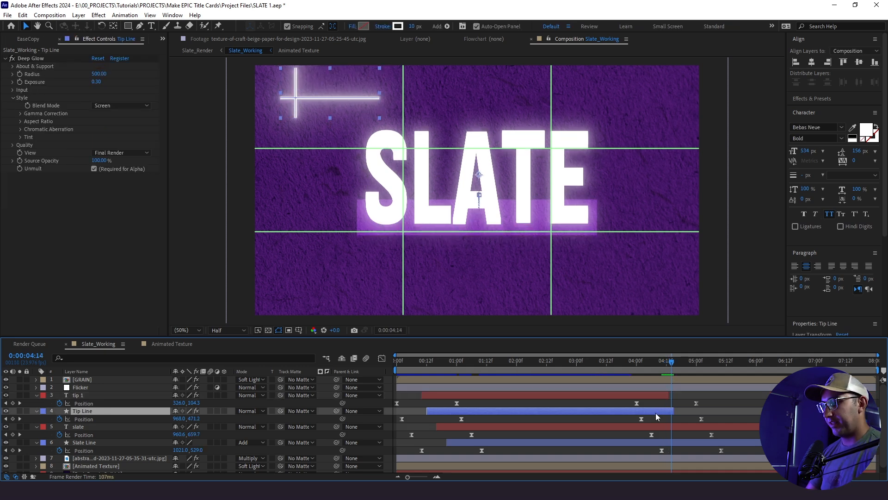
Step: Trim the end of the slate layer four frames past Tip Line's end, and end Slate Line a few frames beyond it
key(Page_Down)
key(Page_Down)
key(Page_Down)
key(Page_Down)
click(647, 429)
key(alt+bracketright)
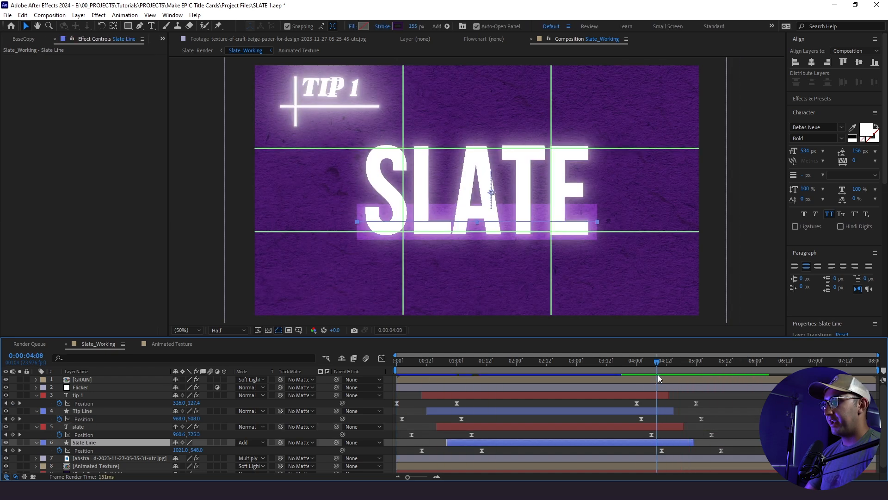
Step: Shorten the ends of the four text and line layers by a few frames and preview the animation from the start
drag(658, 374, 686, 444)
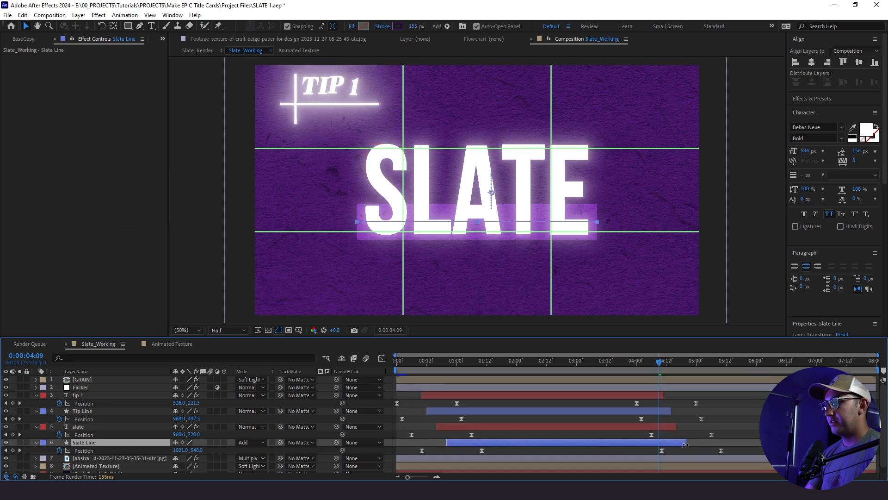
click(613, 375)
key(space)
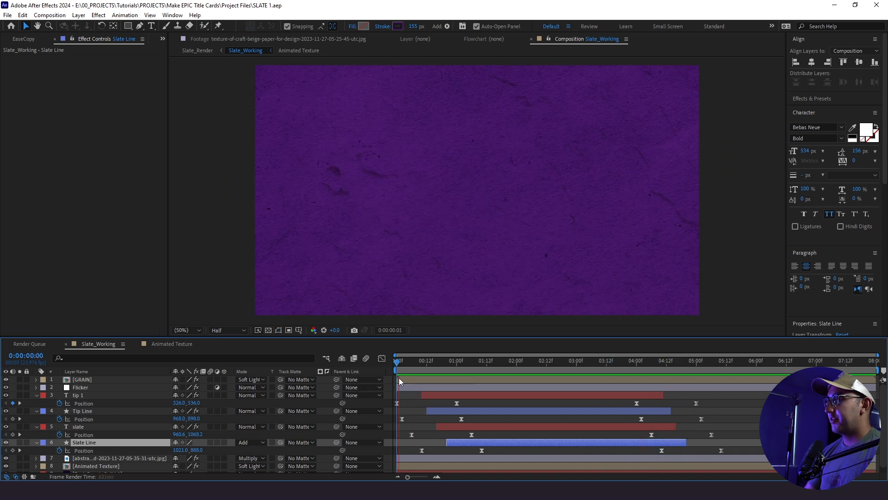
key(space)
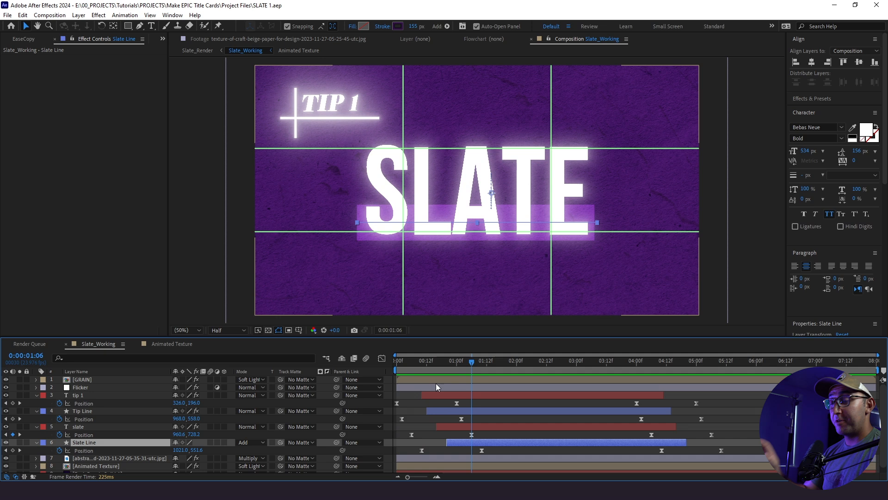
Step: Create a null object above all layers and name it BG Controller
click(78, 15)
mouse_move(88, 27)
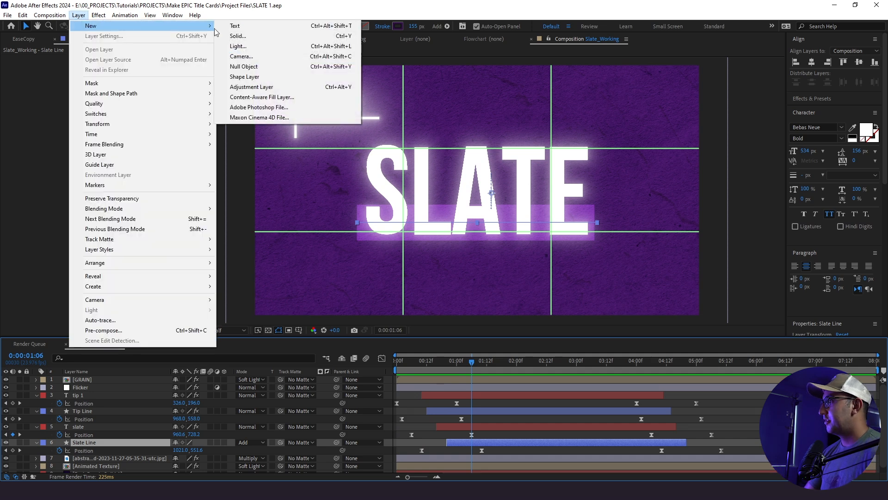
click(244, 67)
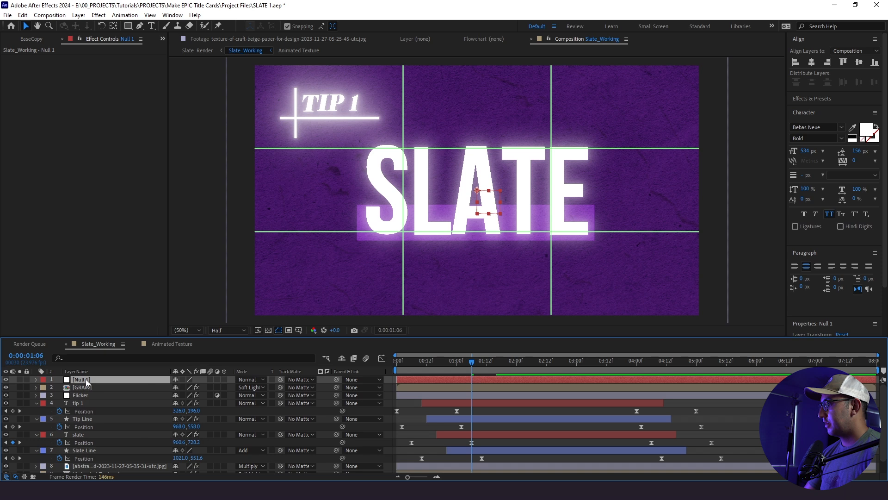
key(Return)
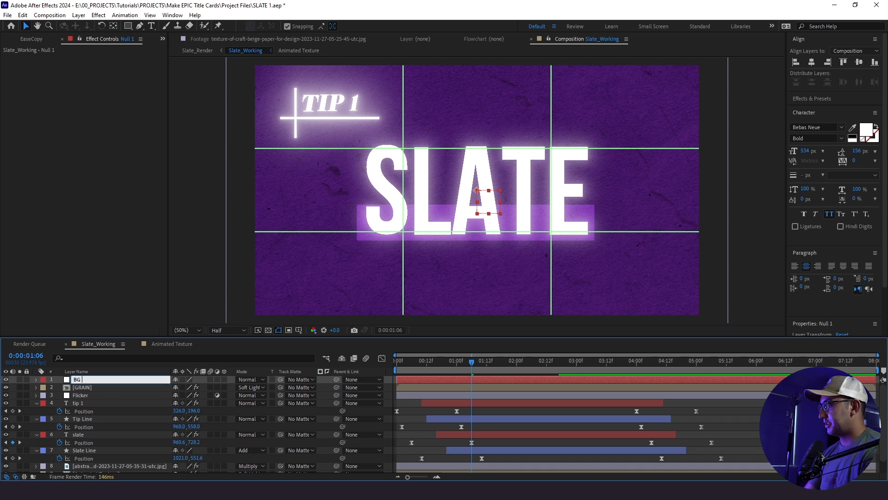
text(BG Controller)
key(Return)
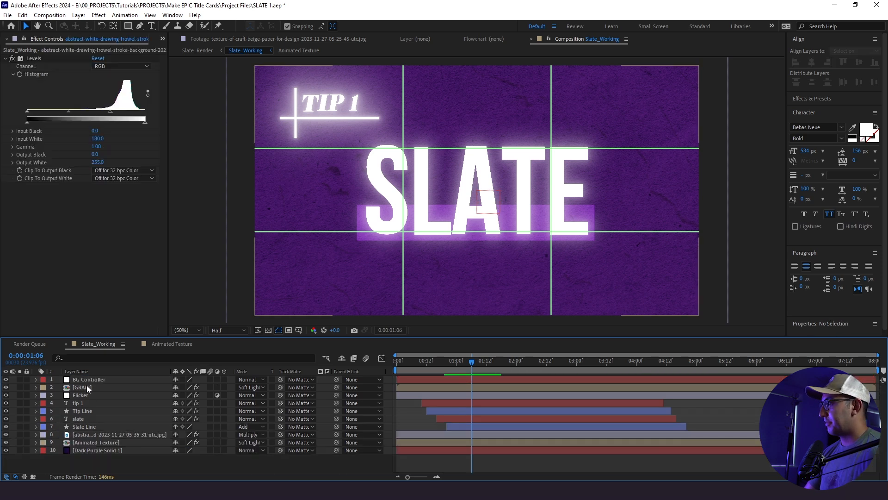
Step: Parent the abstract drawing texture and Animated Texture layers to BG Controller
click(90, 433)
shift+click(89, 443)
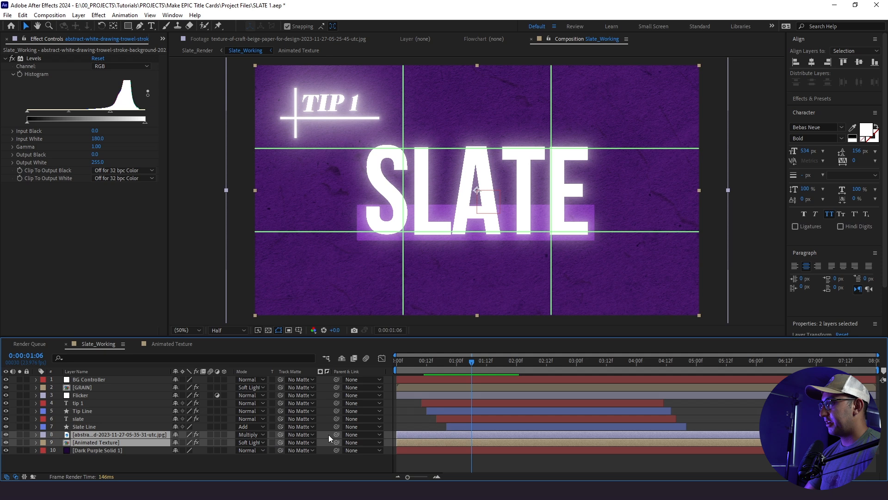
drag(337, 434, 93, 379)
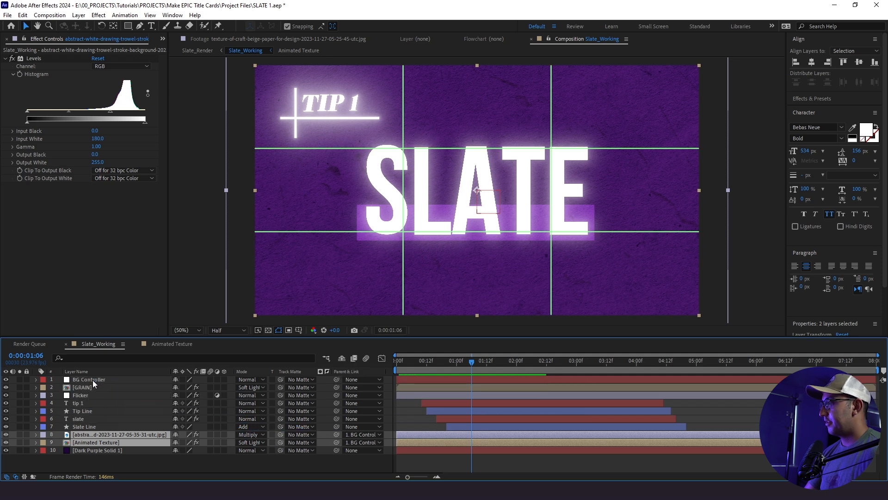
Step: At the first frame, set BG Controller's Scale to 115% and reveal its Position property
click(92, 379)
drag(410, 364, 394, 365)
key(s)
drag(186, 388, 193, 387)
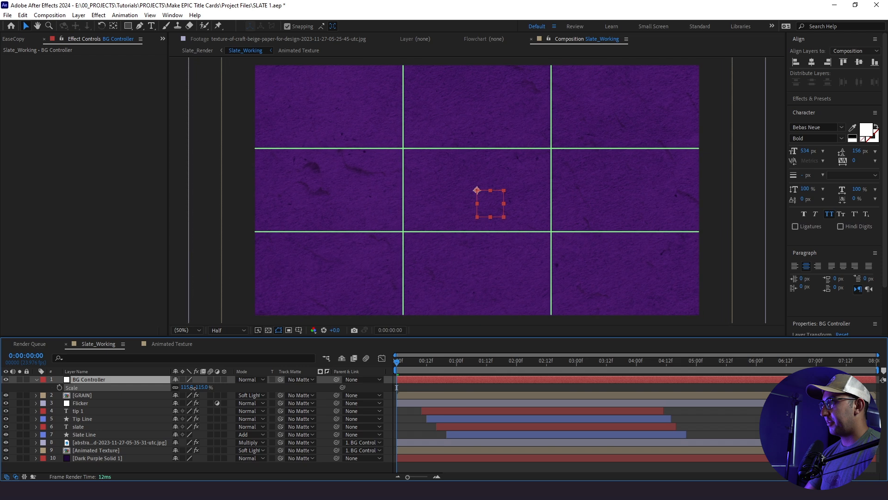
click(411, 385)
click(411, 380)
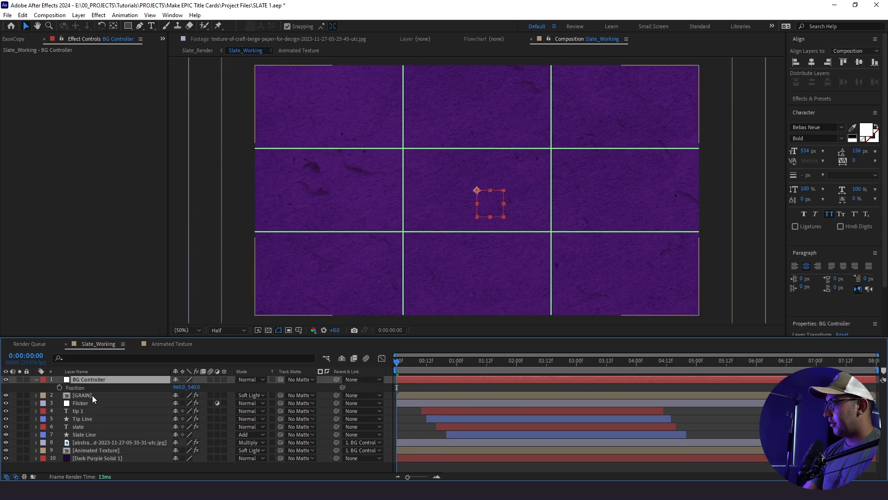
Step: Add Position keyframes to BG Controller at the first frame and at 0:00:00:15
click(59, 387)
click(415, 361)
drag(415, 362, 429, 368)
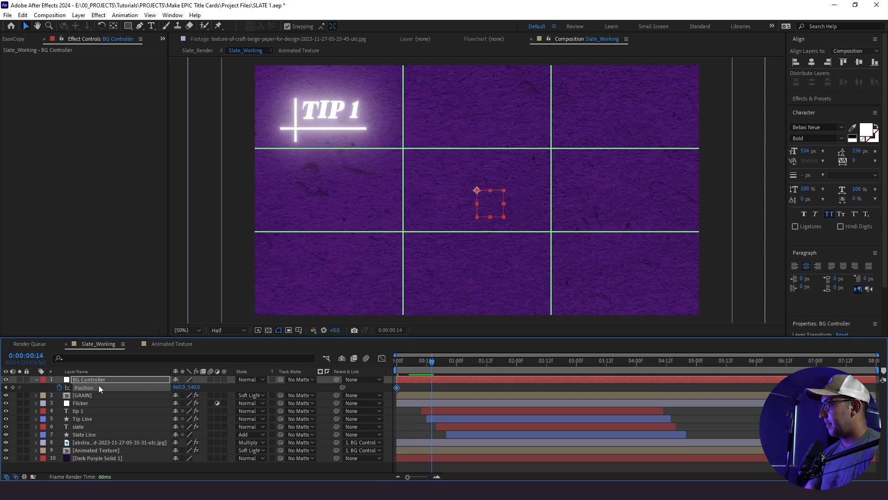
drag(428, 365, 434, 368)
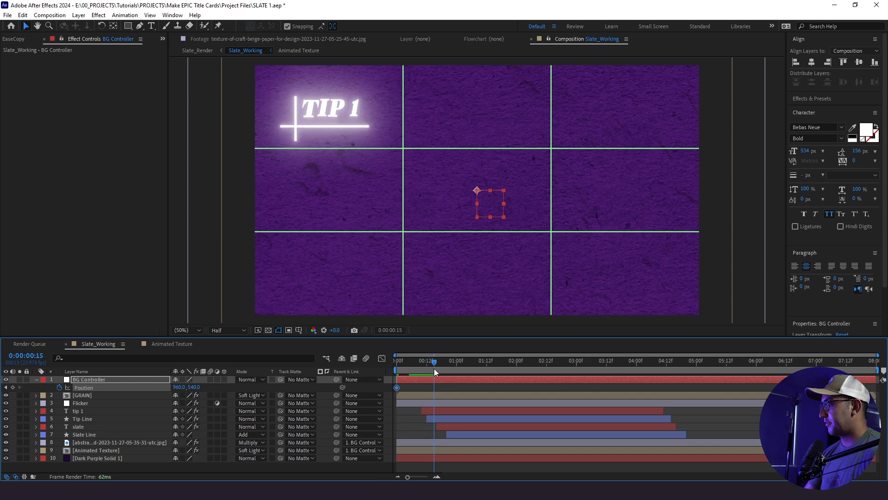
click(6, 387)
Step: Offset BG Controller's Position at the first keyframe to 960, 620
click(96, 384)
key(shift+Down)
key(shift+Down)
key(shift+Down)
key(shift+Down)
key(shift+Down)
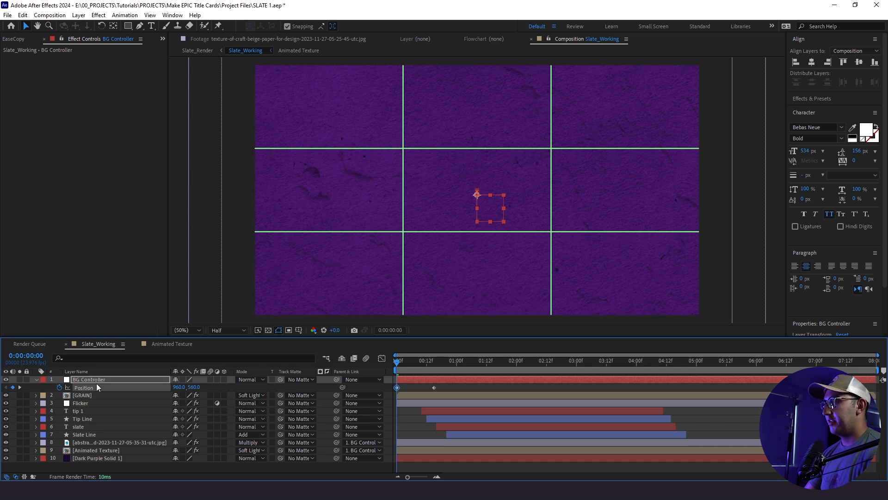
key(shift+Up)
key(shift+Up)
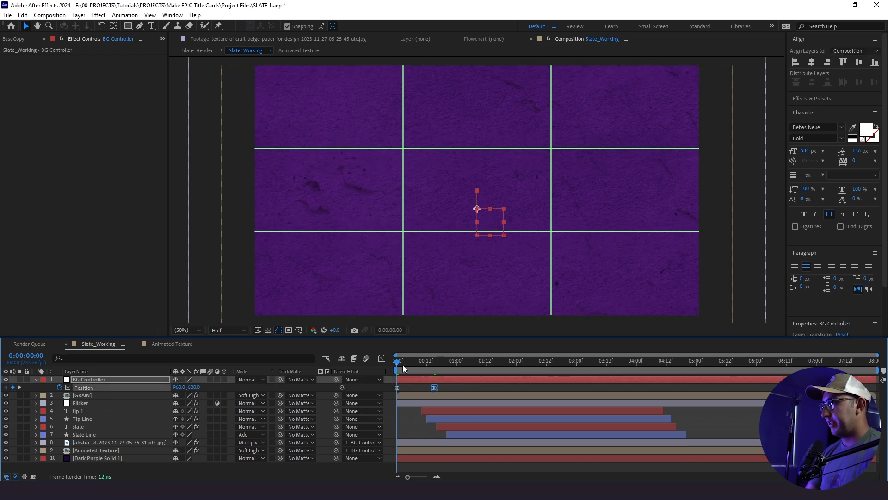
Step: Reshape the easing curve between BG Controller's two Position keyframes in the Graph Editor and preview the background movement
click(381, 359)
drag(428, 452, 401, 455)
click(381, 359)
key(space)
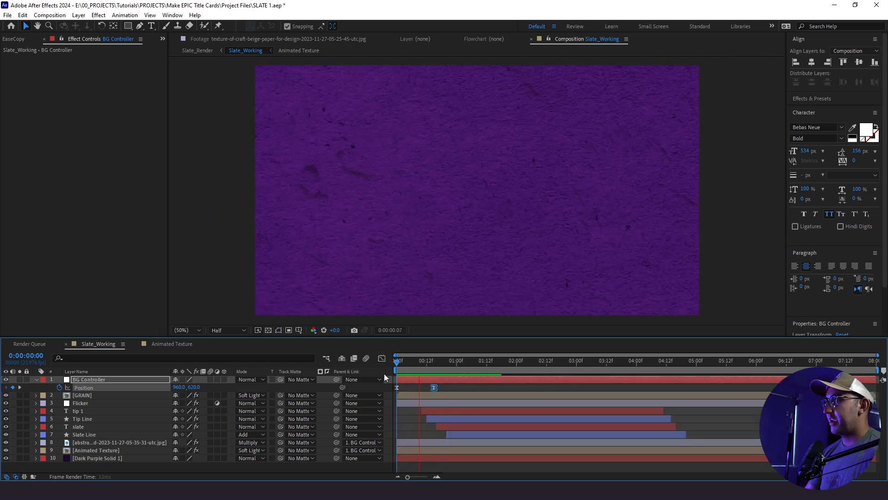
key(space)
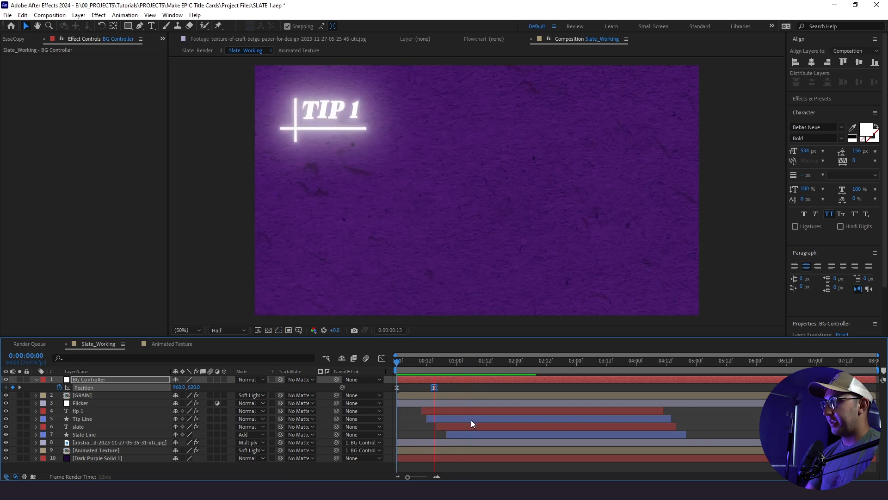
Step: Shift the tip 1, Tip Line, slate and Slate Line layers about three frames earlier and preview from the start
click(471, 411)
shift+click(474, 433)
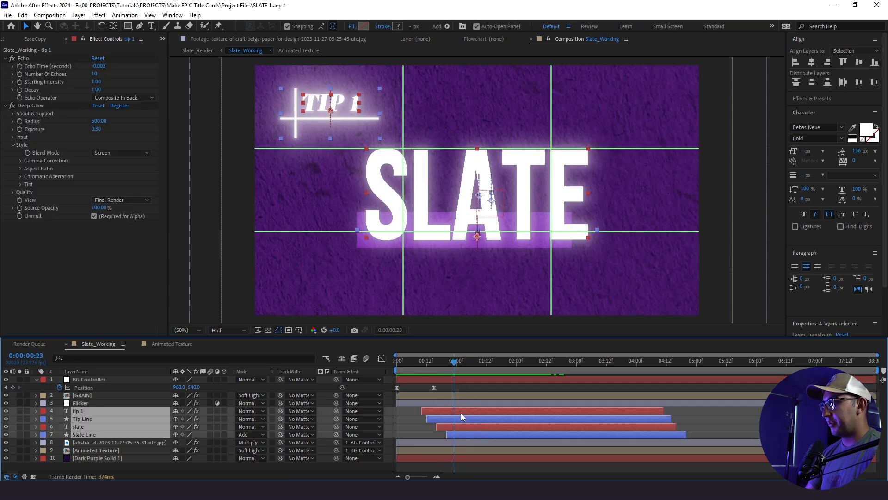
drag(459, 410, 450, 412)
key(Home)
key(space)
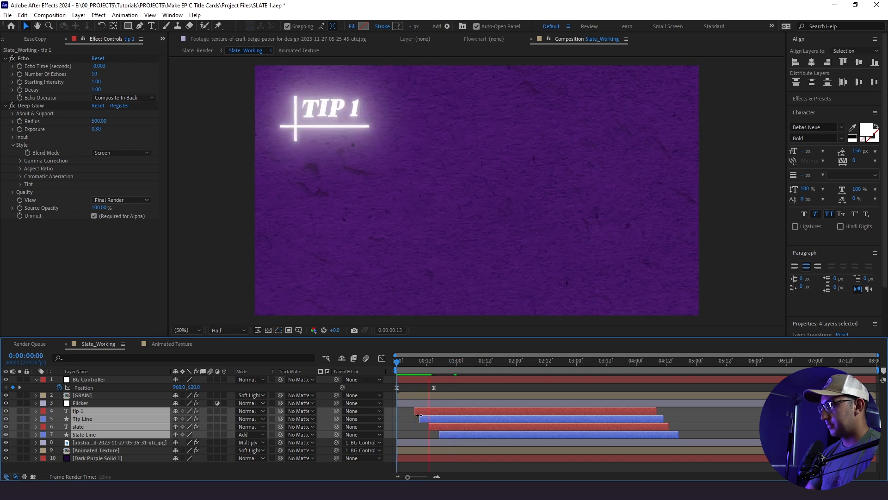
Step: Keyframe BG Controller's current Position at 0:00:04:04, set it to 960, 460 at 0:00:04:18 and preview the exit
drag(641, 362, 647, 365)
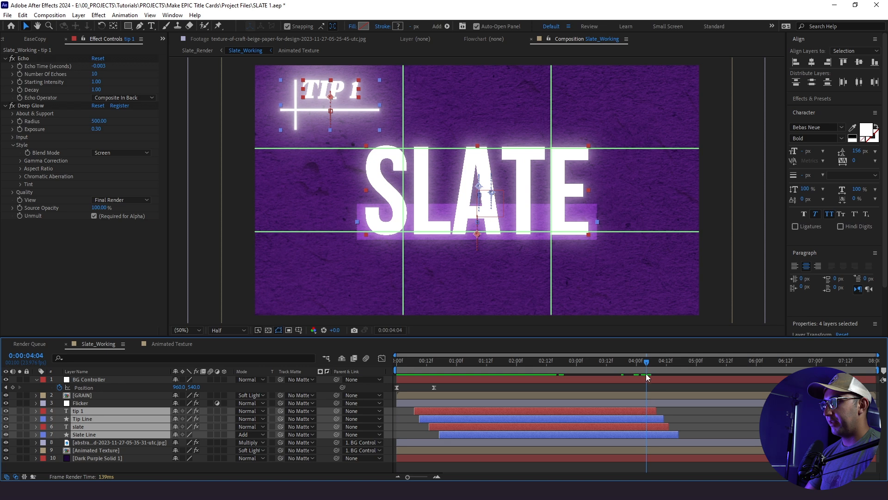
click(646, 378)
click(13, 387)
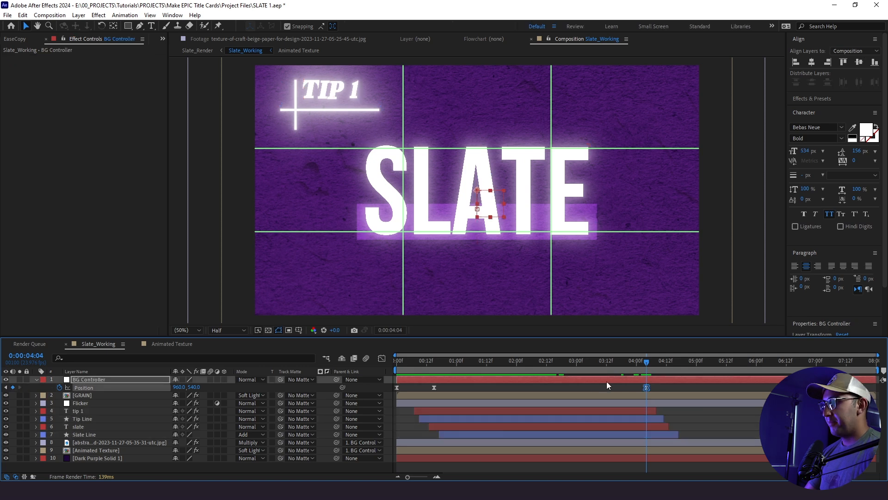
drag(647, 363, 682, 365)
click(690, 379)
key(shift+Up)
key(shift+Up)
key(shift+Up)
key(shift+Up)
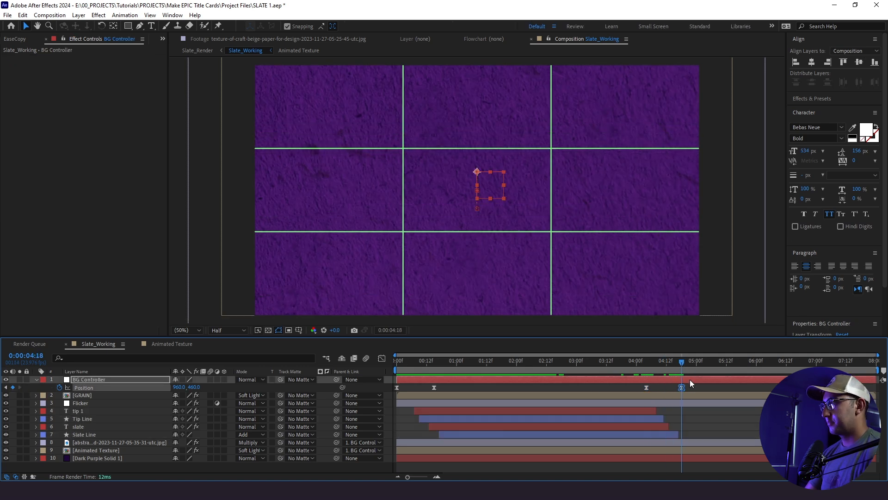
key(space)
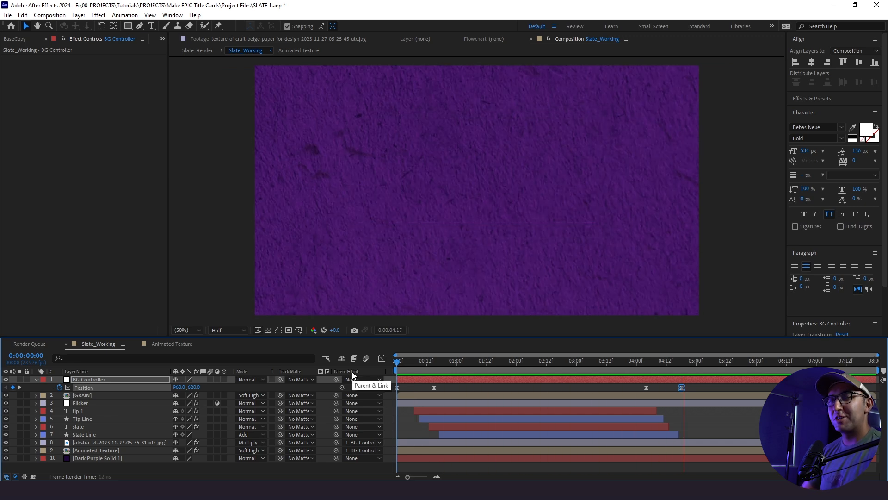
Step: End the work area just after 0:00:04:18, trim the composition to it and save the project
drag(877, 370, 685, 370)
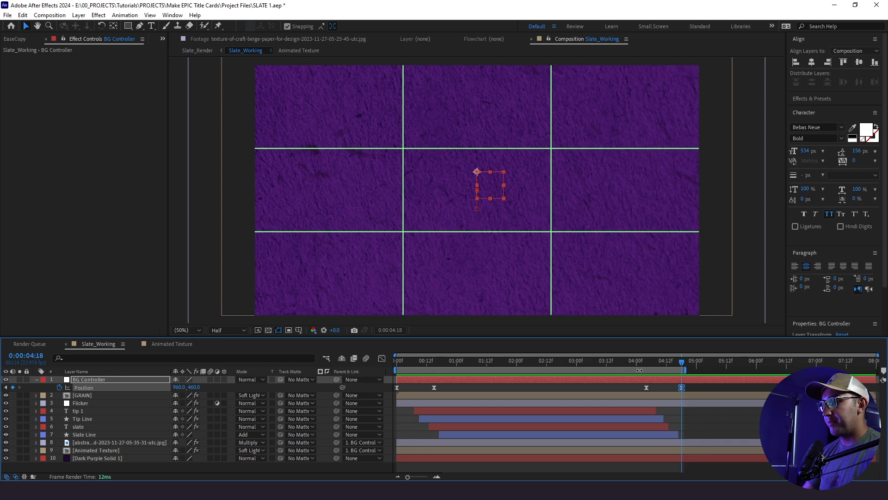
right_click(640, 370)
click(664, 397)
key(ctrl+s)
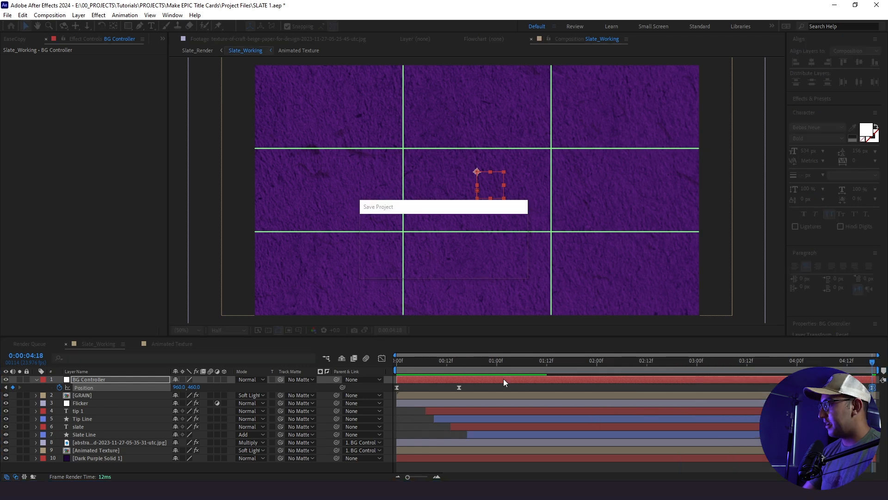
Step: Open the Slate_Render composition from the 00_RENDER folder, end its work area at the Slate_Working layer's end and return to the first frame
click(163, 38)
click(187, 60)
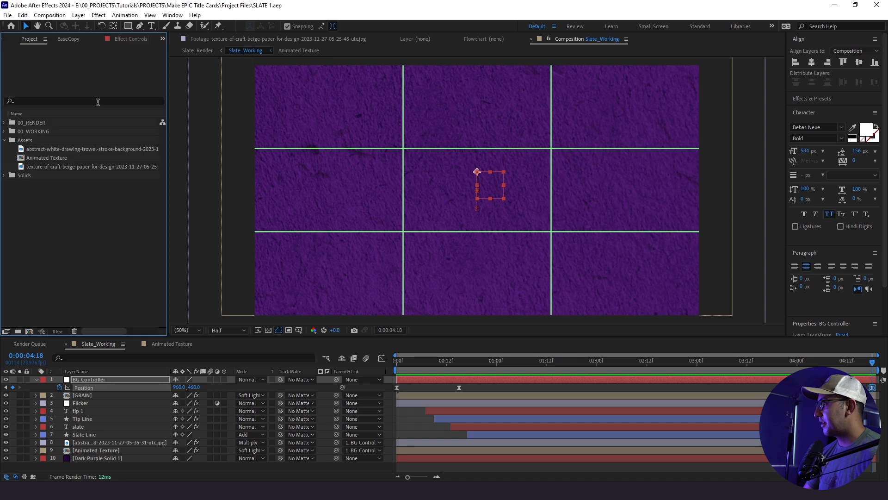
click(5, 123)
double_click(42, 131)
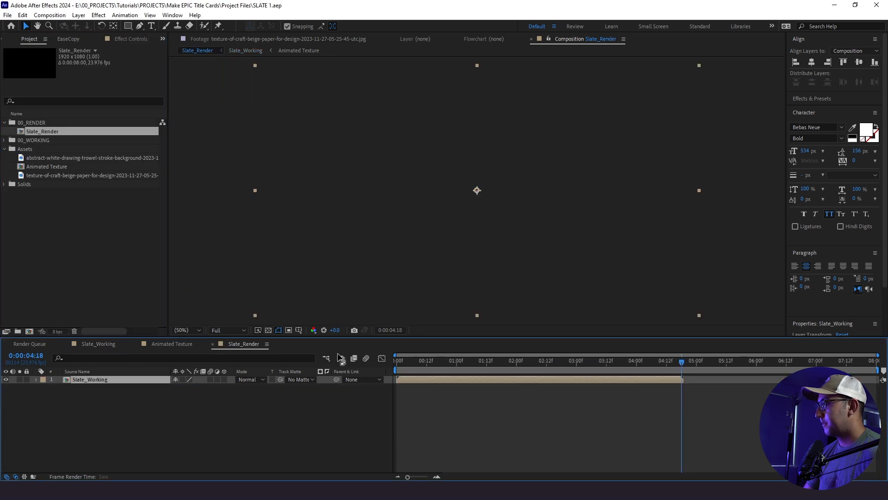
click(411, 360)
drag(412, 360, 412, 383)
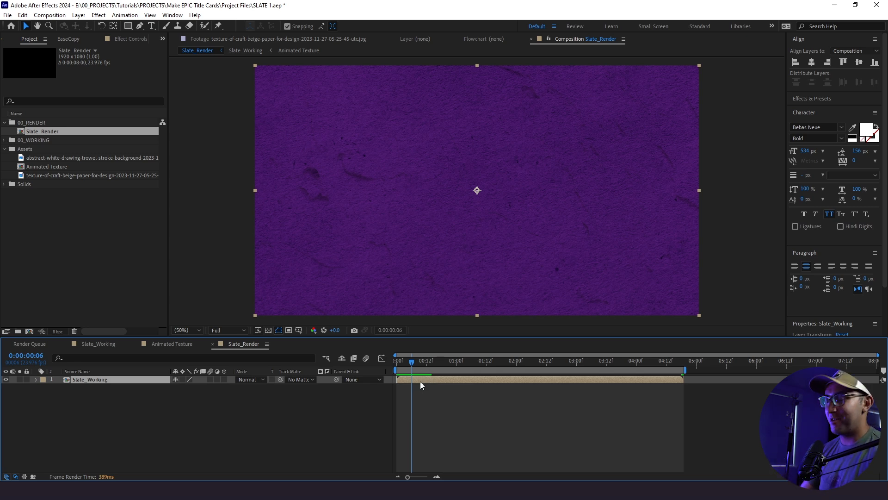
drag(411, 364, 370, 377)
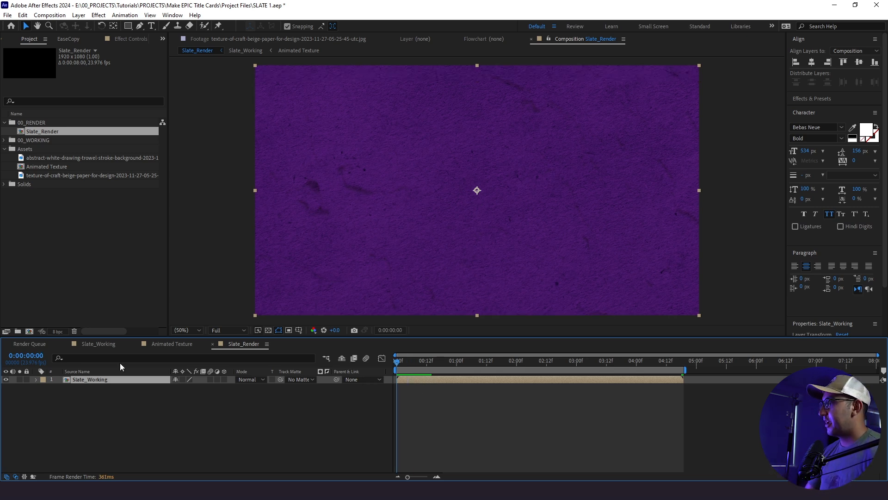
Step: Draw a wide rectangular mask on Slate_Working just below the frame and keyframe its Mask Path at the first frame
click(130, 28)
drag(619, 257, 292, 318)
click(77, 420)
click(79, 396)
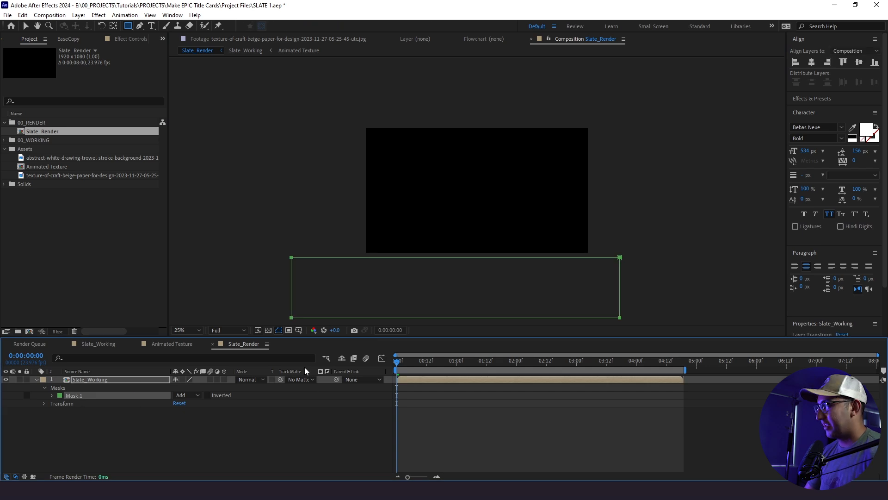
click(268, 331)
click(53, 395)
click(68, 402)
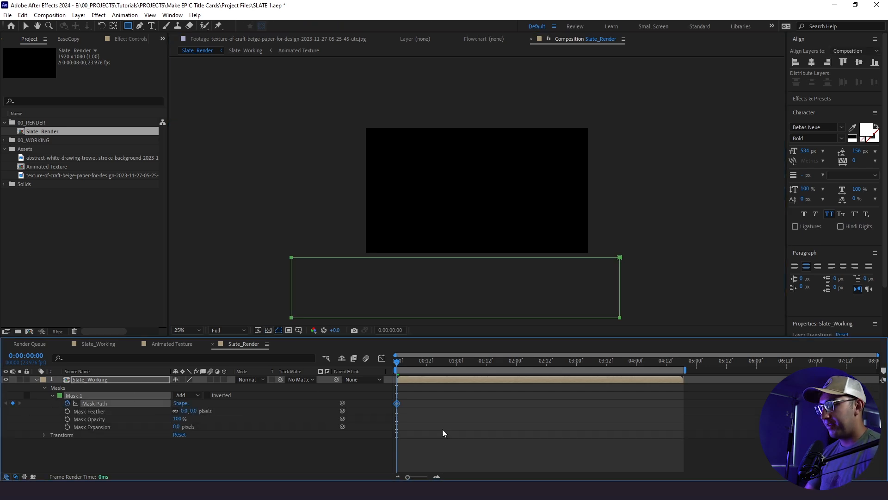
Step: At 0:00:00:04, move the whole mask up so it covers the lower half of the frame
key(Page_Down)
key(Page_Down)
key(Page_Down)
key(Page_Down)
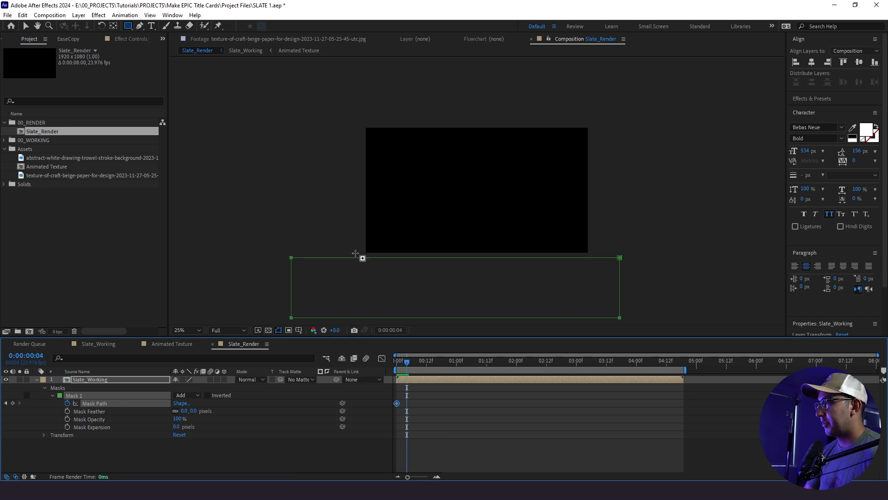
key(v)
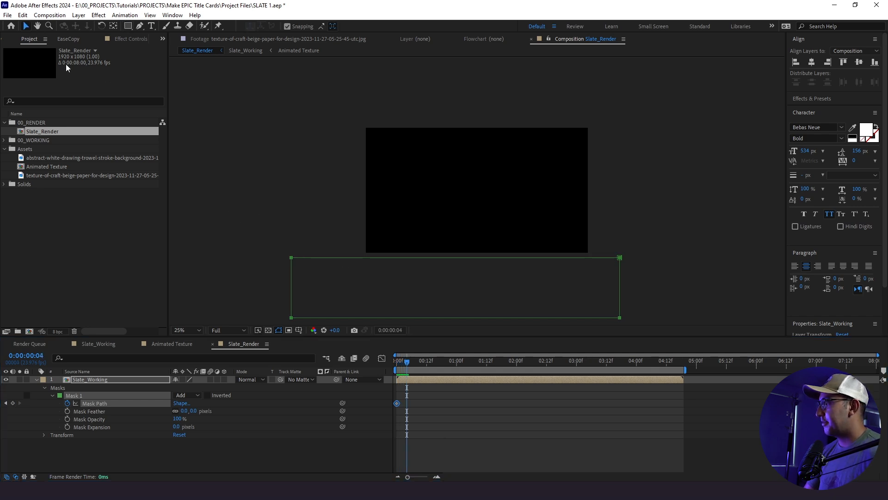
double_click(290, 259)
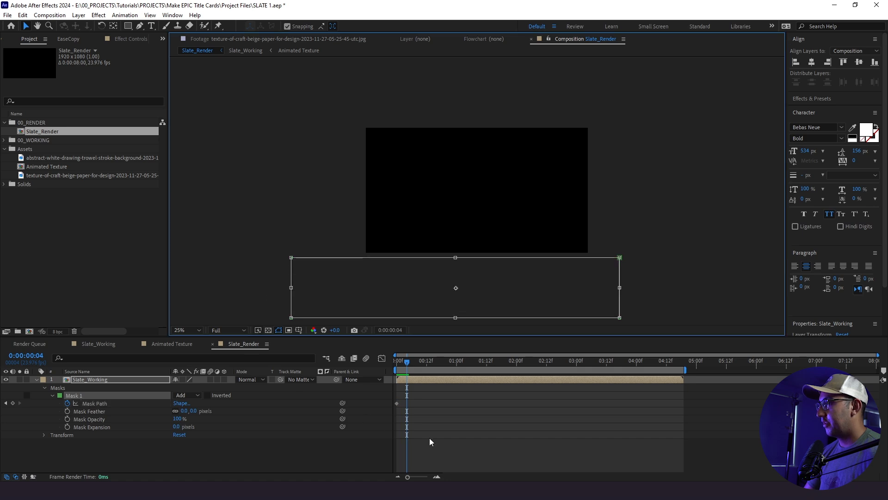
click(88, 403)
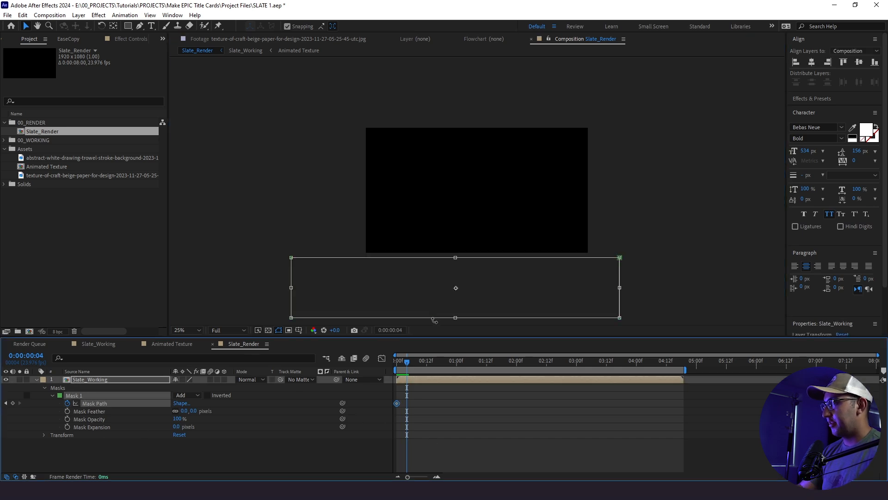
drag(411, 294, 412, 234)
Step: At 0:00:00:08, move the whole mask up so it covers the upper part of the frame
click(437, 402)
key(Page_Down)
key(Page_Down)
key(Page_Down)
key(Page_Down)
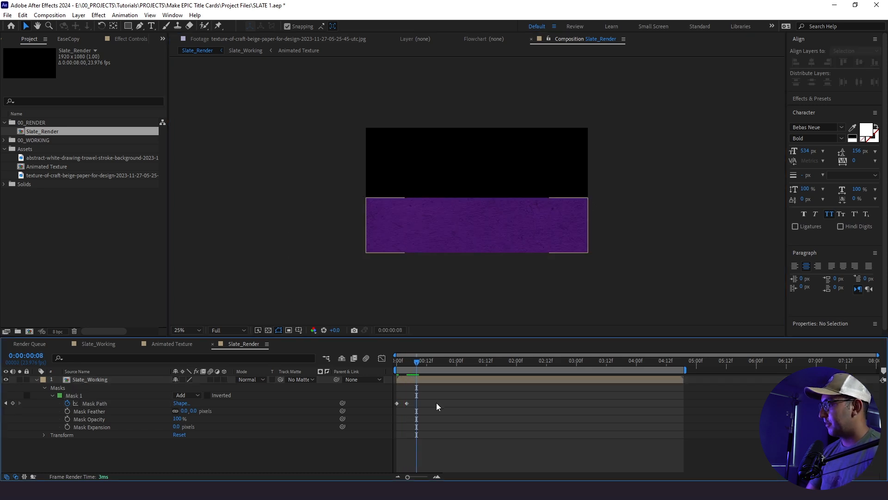
click(92, 396)
key(ctrl+t)
drag(391, 230, 387, 153)
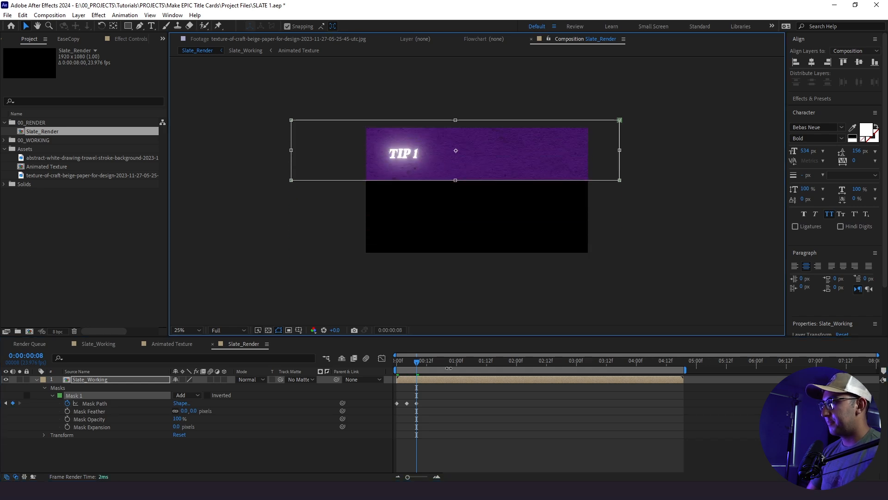
Step: At 0:00:00:12, extend the mask's bottom edge below the frame so it covers the whole image
click(460, 424)
key(Page_Down)
key(Page_Down)
key(Page_Down)
key(Page_Down)
key(ctrl+a)
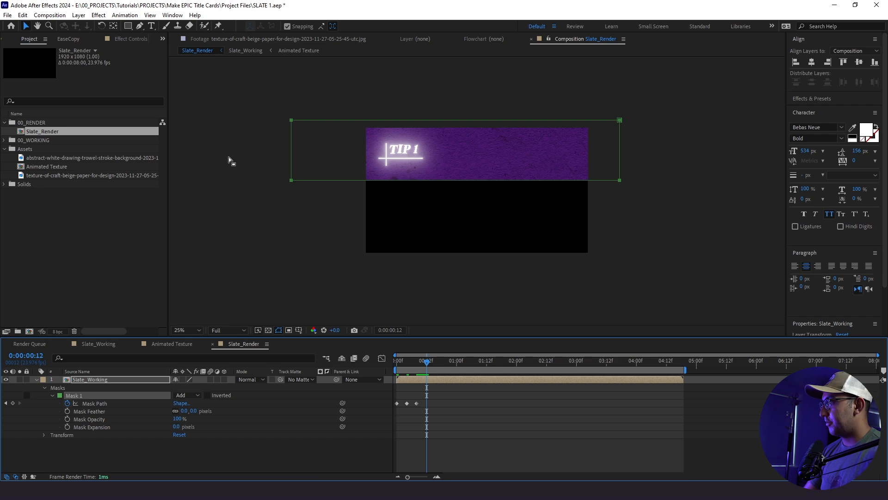
click(292, 183)
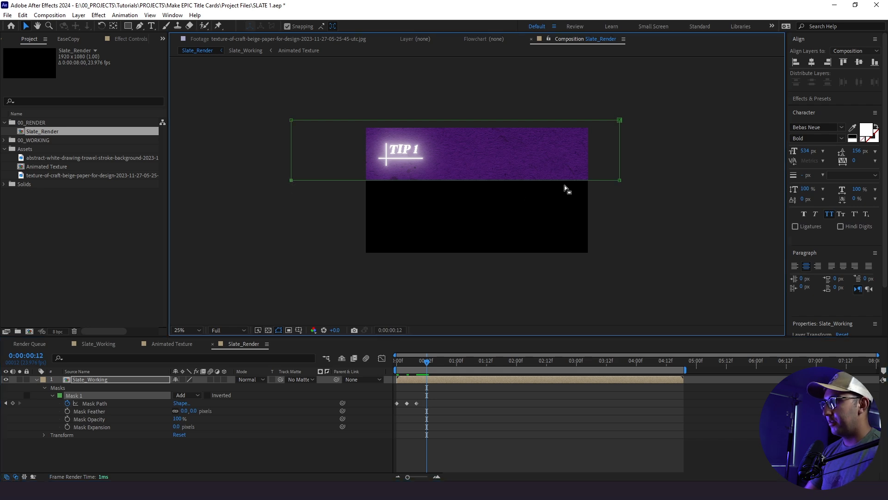
drag(622, 185, 622, 268)
click(184, 328)
click(184, 166)
click(490, 438)
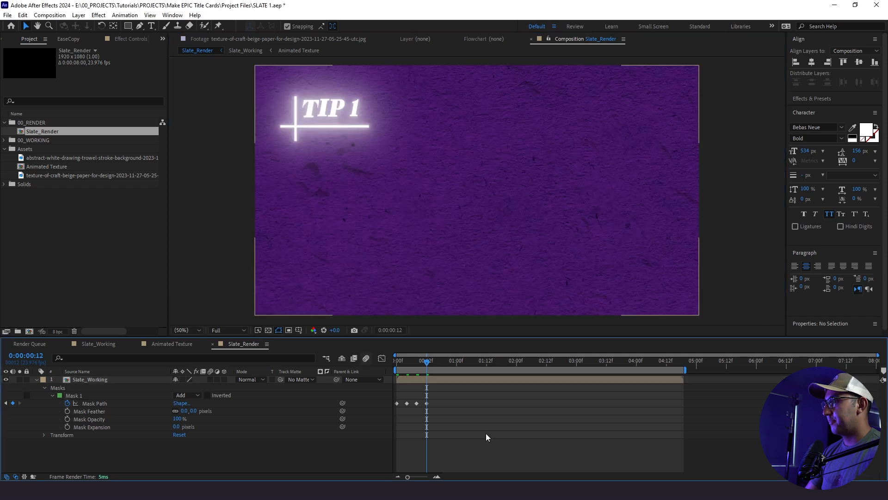
Step: Preview the mask reveal from the first frame and convert all four Mask Path keyframes on Slate_Working to hold keyframes
key(Home)
key(space)
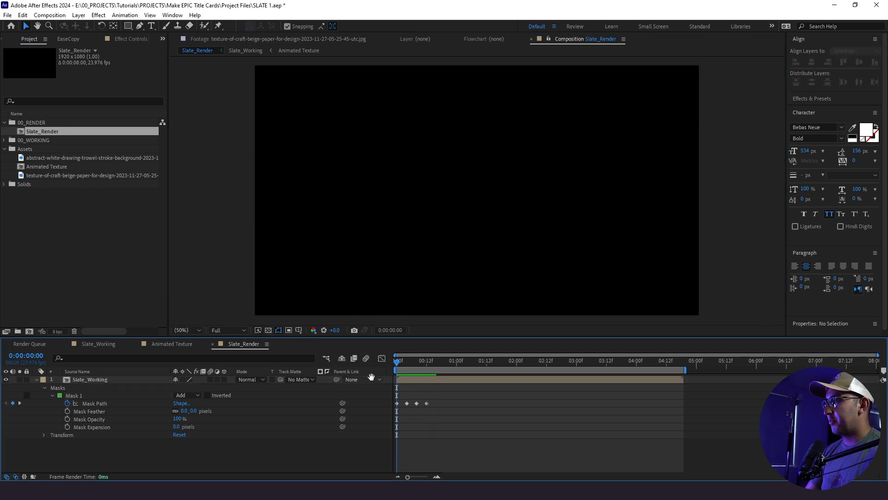
key(space)
drag(449, 399, 384, 409)
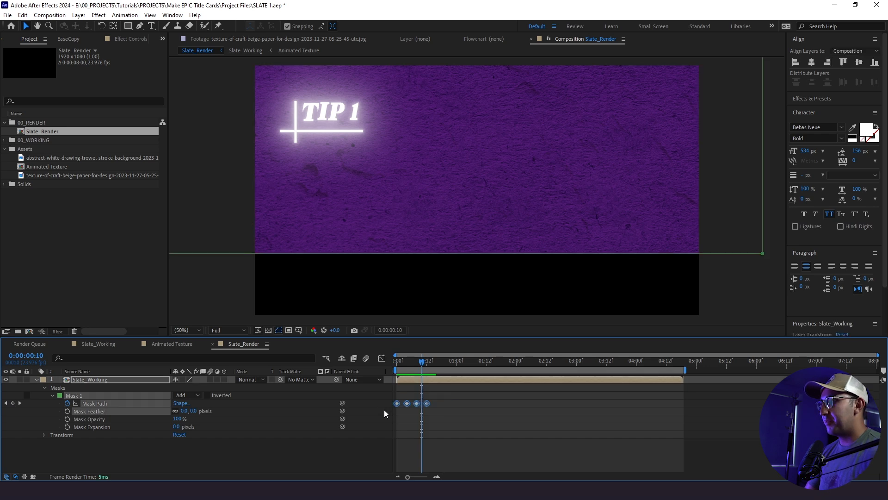
right_click(427, 404)
click(463, 356)
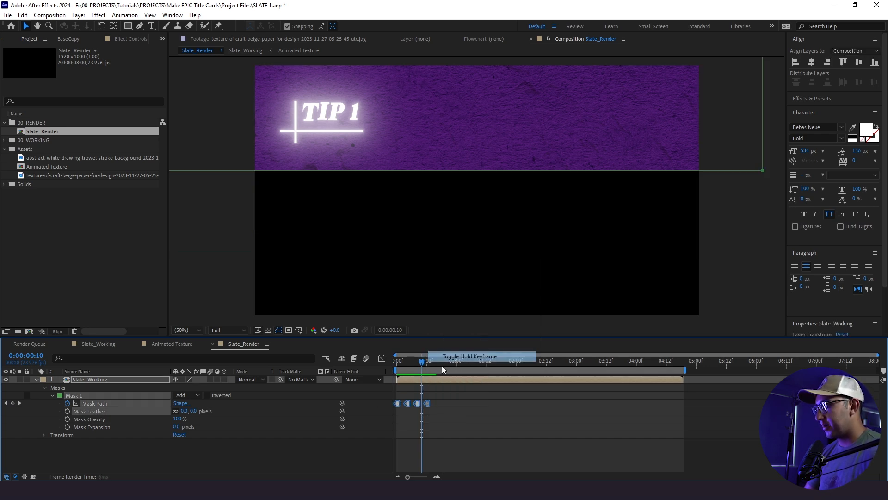
Step: Preview the stepped mask reveal from the first frame with the transparency grid on, and inspect the frame at 0:00:00:04
key(Home)
key(space)
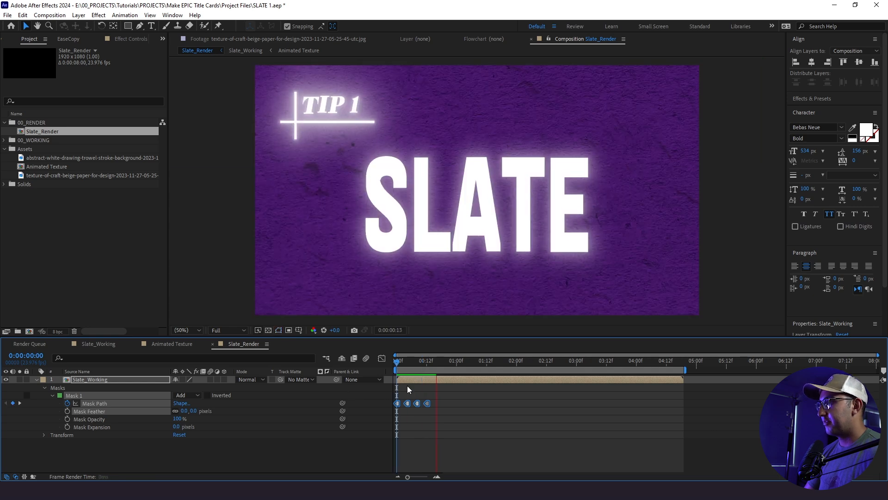
key(space)
key(space)
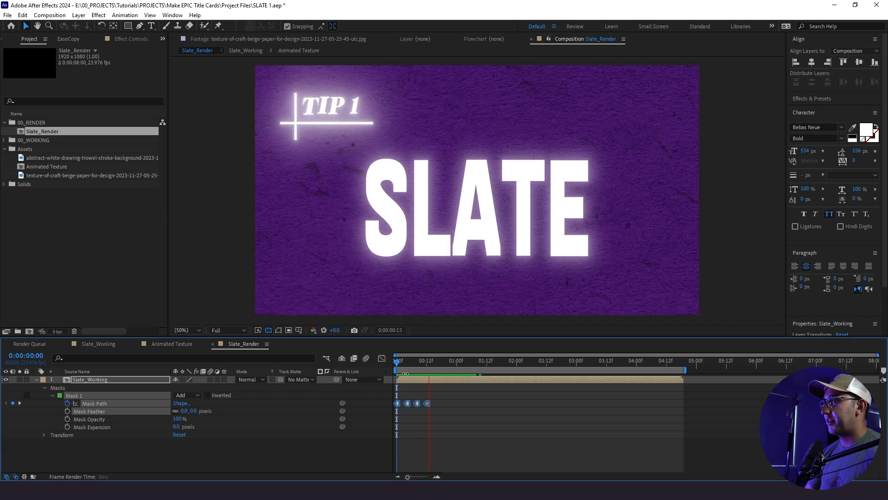
key(space)
key(space)
click(407, 363)
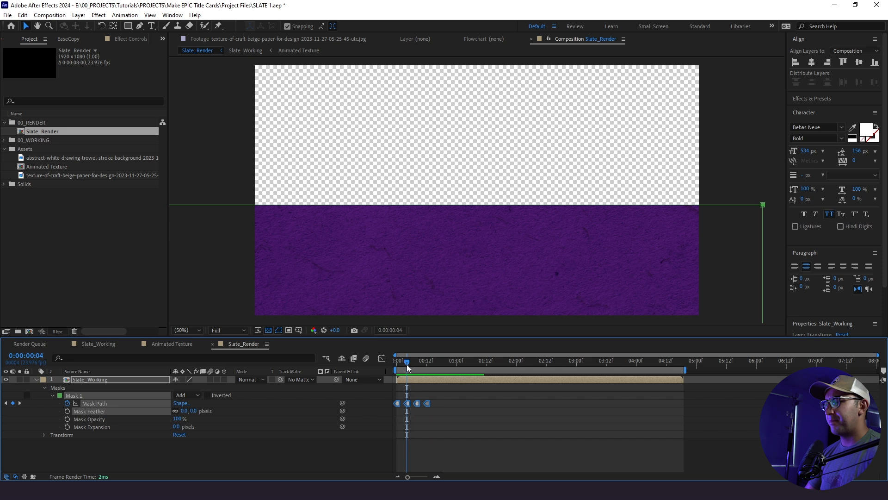
Step: Copy the four Mask Path hold keyframes and paste them at 0:00:04:04 near the layer's end
click(513, 405)
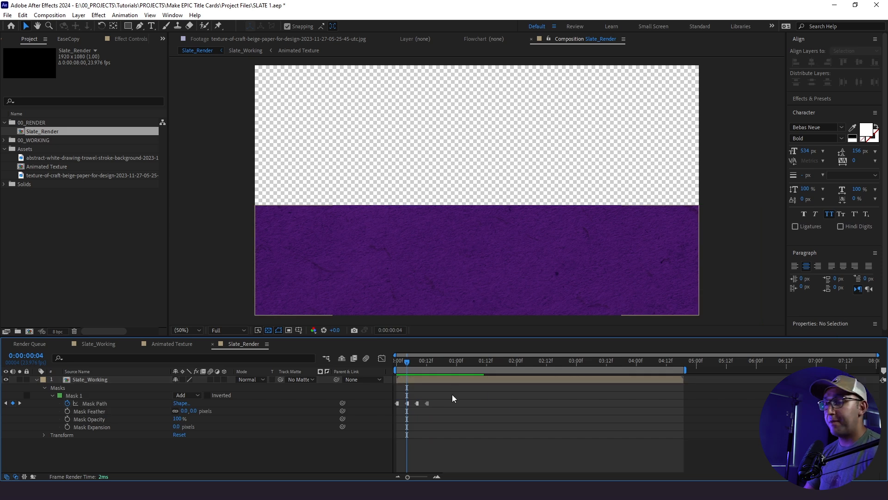
drag(442, 395, 389, 417)
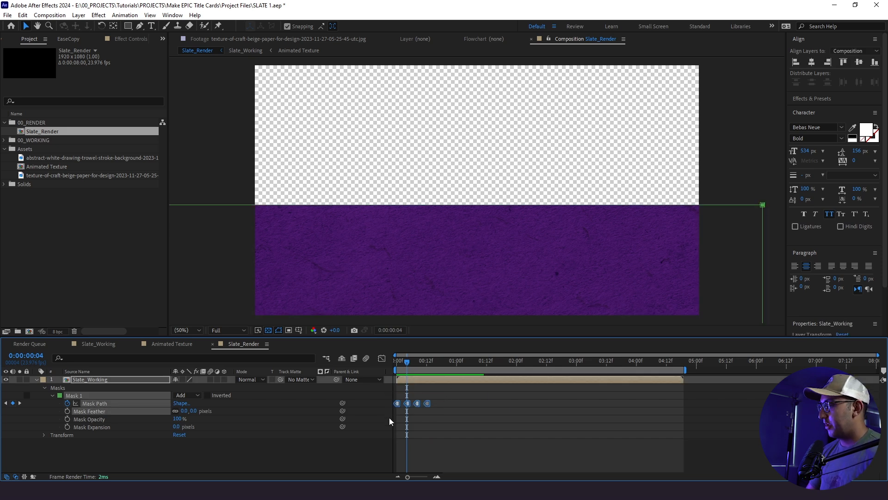
click(645, 365)
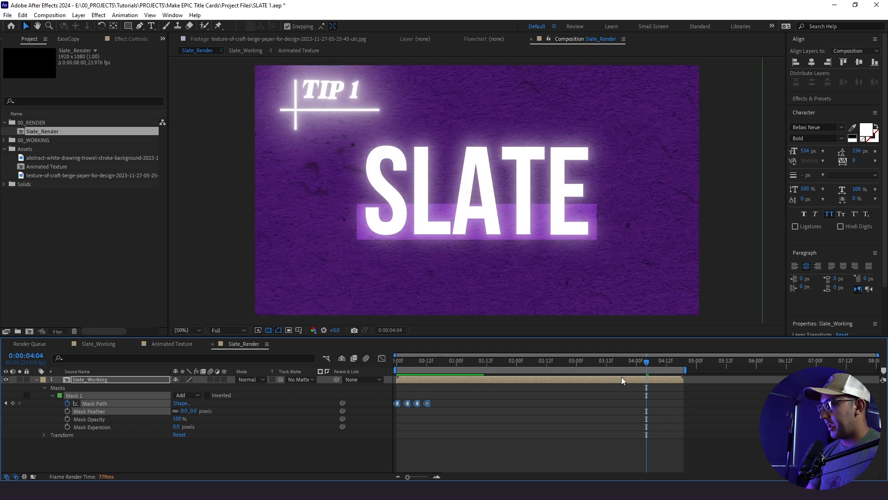
key(ctrl+v)
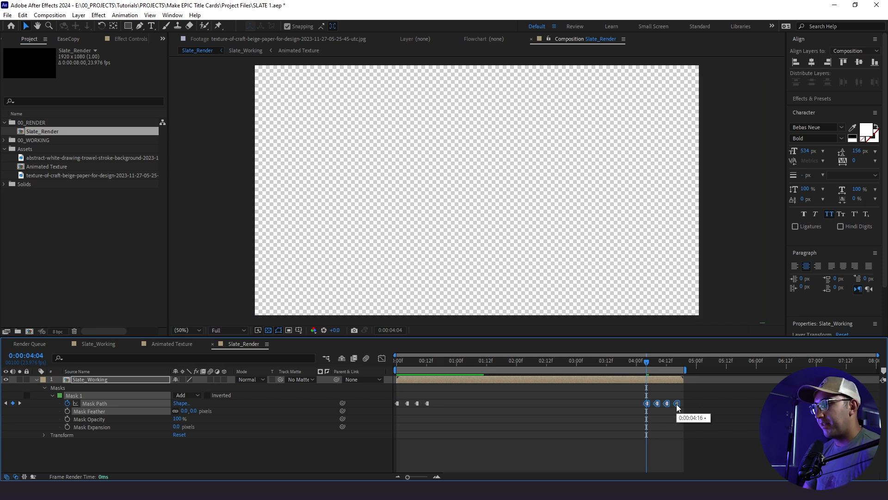
Step: Open the Keyframe Assistant options for the four pasted Mask Path keyframes
right_click(676, 403)
mouse_move(683, 401)
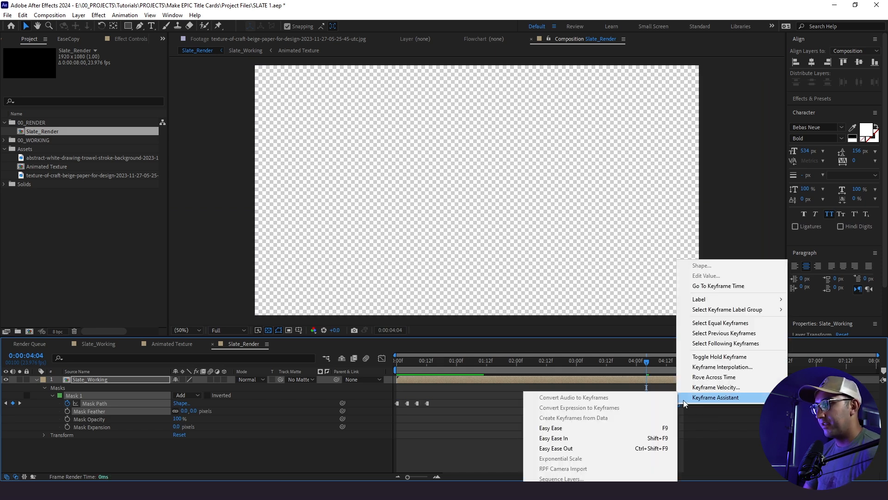
Step: Time-reverse the selected closing Mask Path keyframes and toggle the first of them to a hold keyframe
click(583, 489)
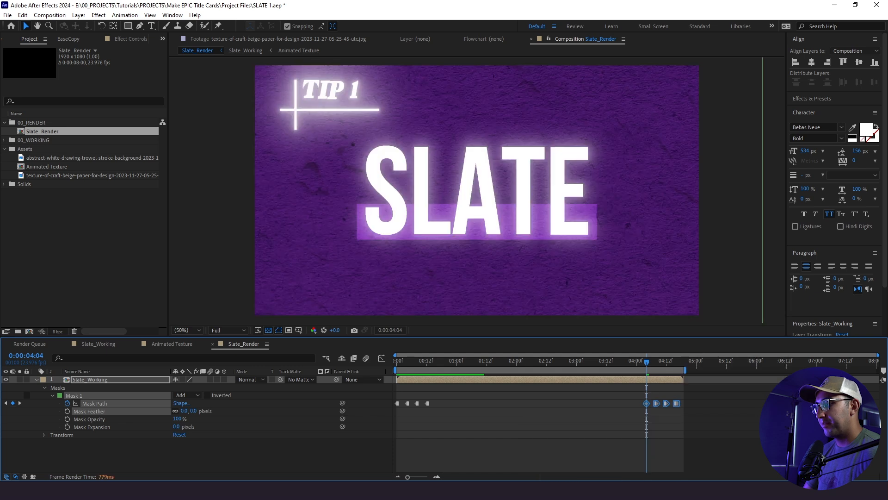
click(626, 431)
right_click(646, 403)
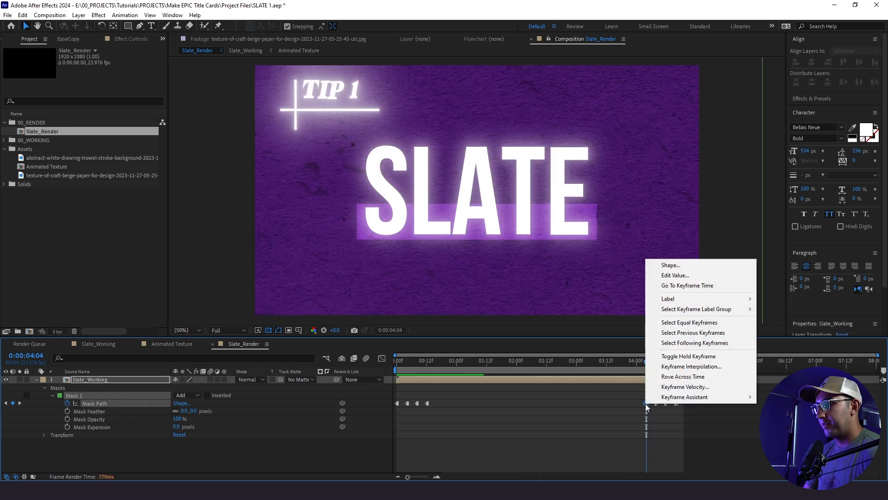
click(665, 357)
Step: Shift the closing group of Mask Path keyframes slightly later so they finish at the end of the Slate_Working layer
click(642, 435)
click(632, 363)
mouse_move(693, 399)
mouse_down()
mouse_move(642, 407)
mouse_move(681, 404)
mouse_up()
click(701, 407)
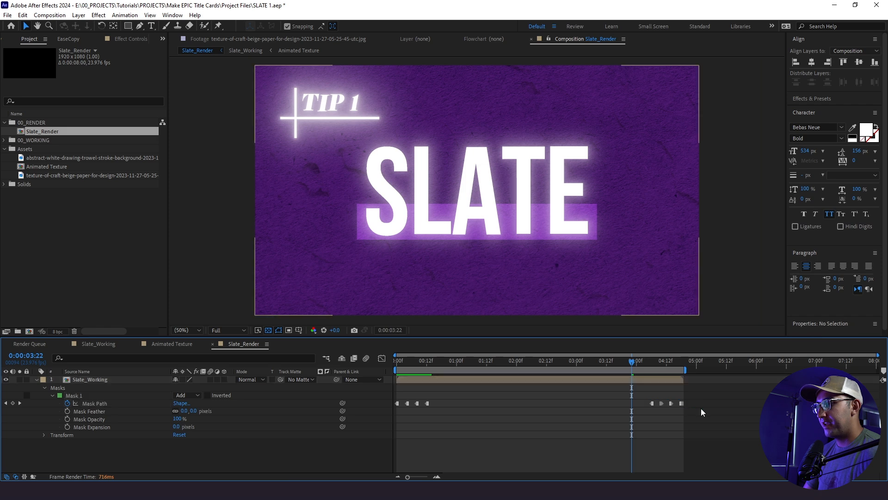
Step: Play back the slate animation from the start to check the mask reveal and exit, and return to the first frames
click(581, 370)
key(Home)
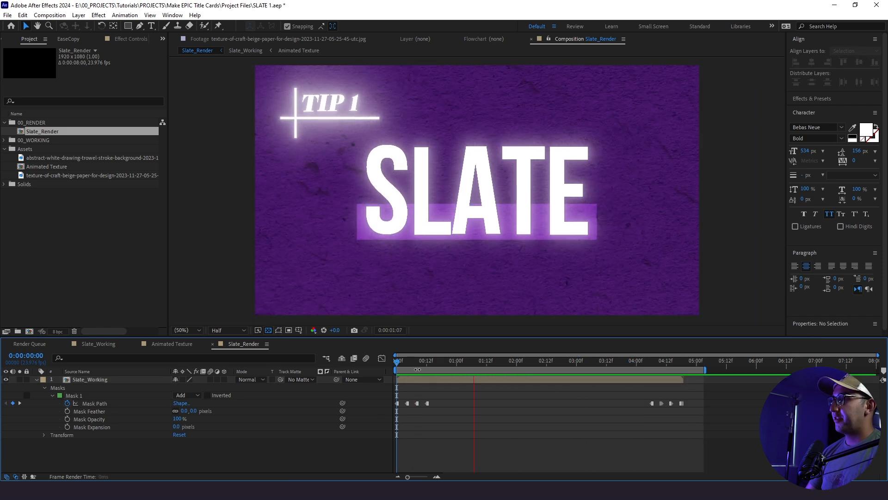
key(space)
drag(409, 364, 383, 371)
key(space)
key(space)
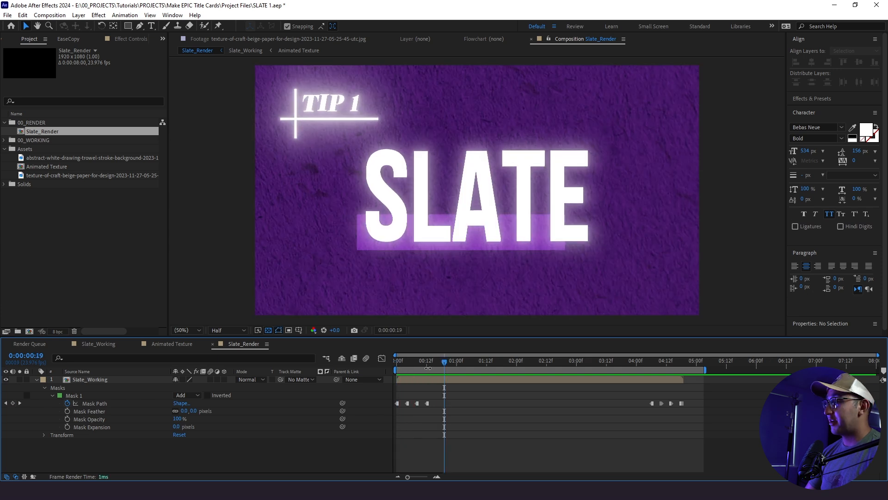
key(Home)
key(space)
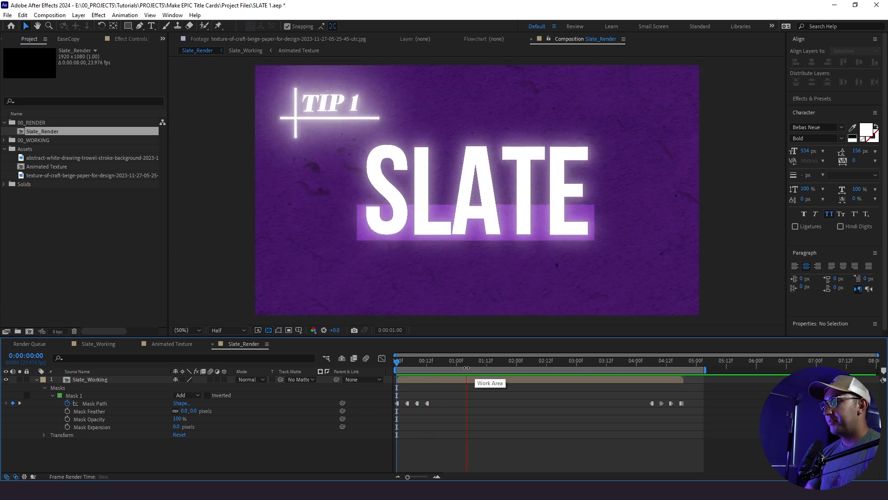
key(space)
key(space)
click(639, 364)
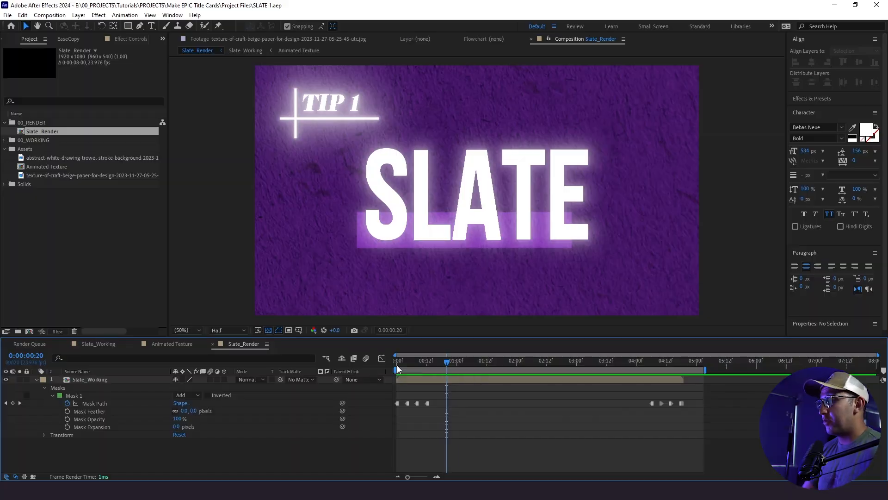
click(401, 361)
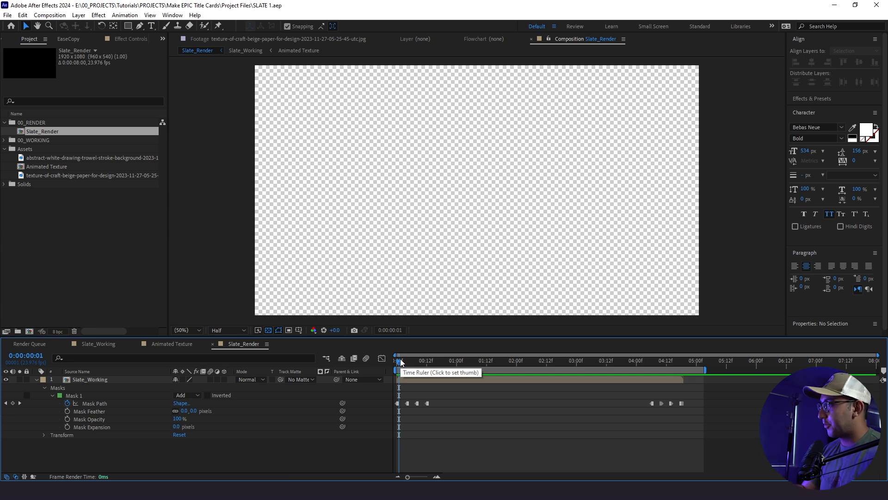
Step: Add the Slate_Render composition to the render queue and set its output module format to QuickTime
click(50, 15)
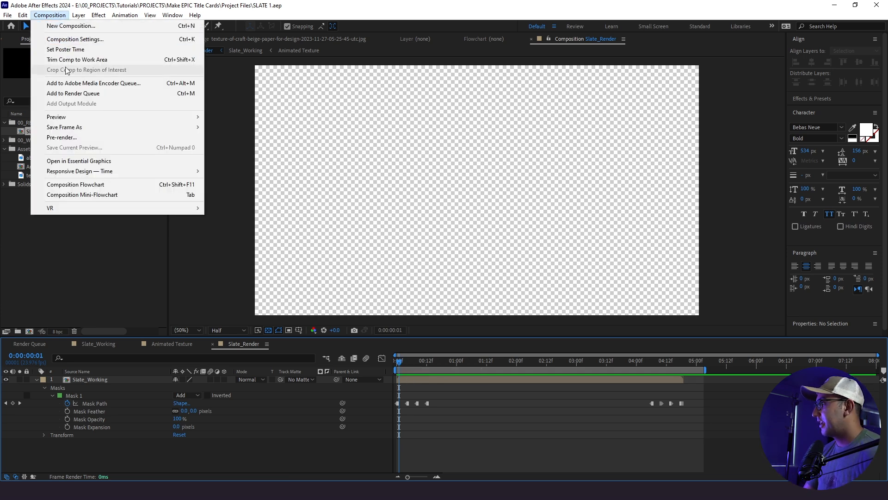
click(78, 93)
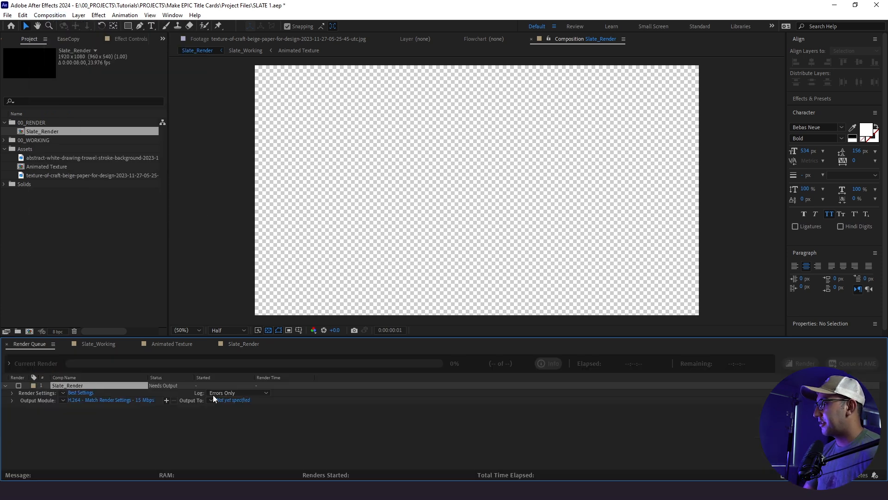
click(123, 400)
click(359, 126)
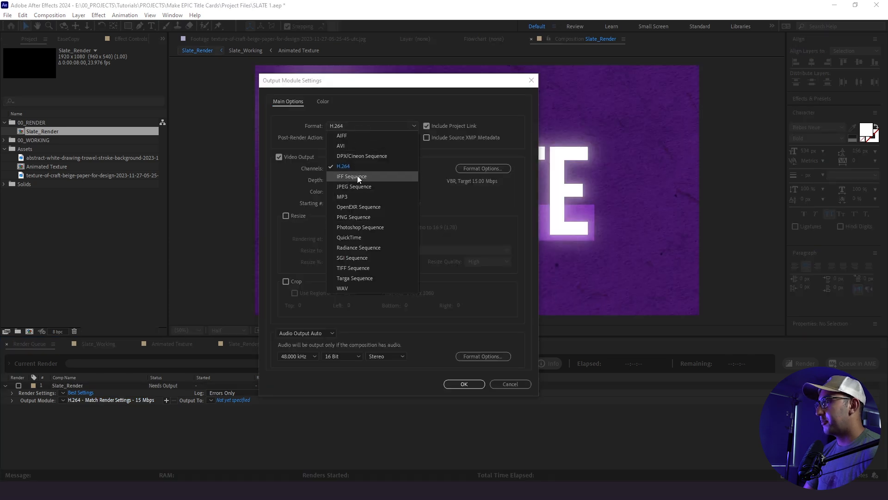
click(350, 236)
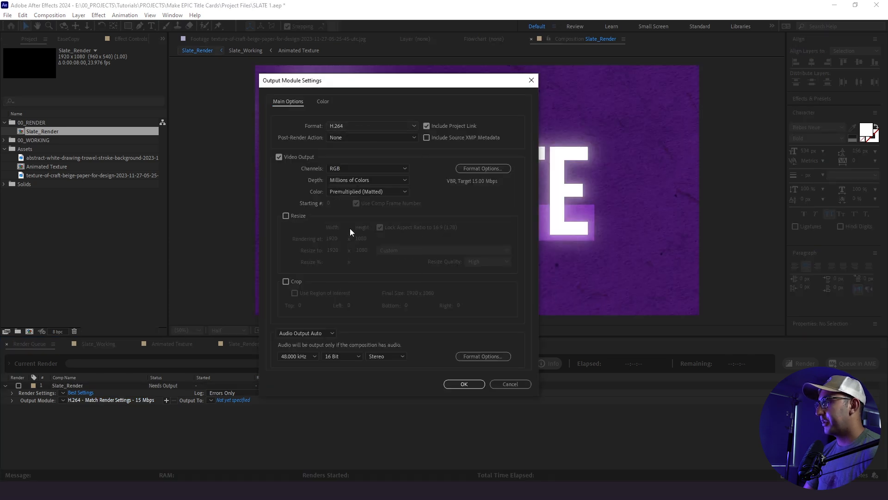
Step: Set the output channels to RGB + Alpha and check the video codec choice, Apple ProRes 4444, in the format options
click(342, 169)
click(351, 198)
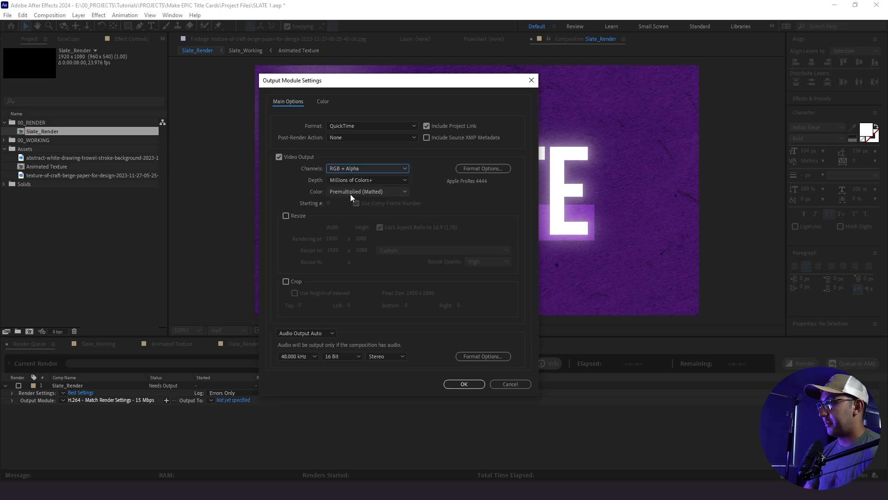
click(350, 169)
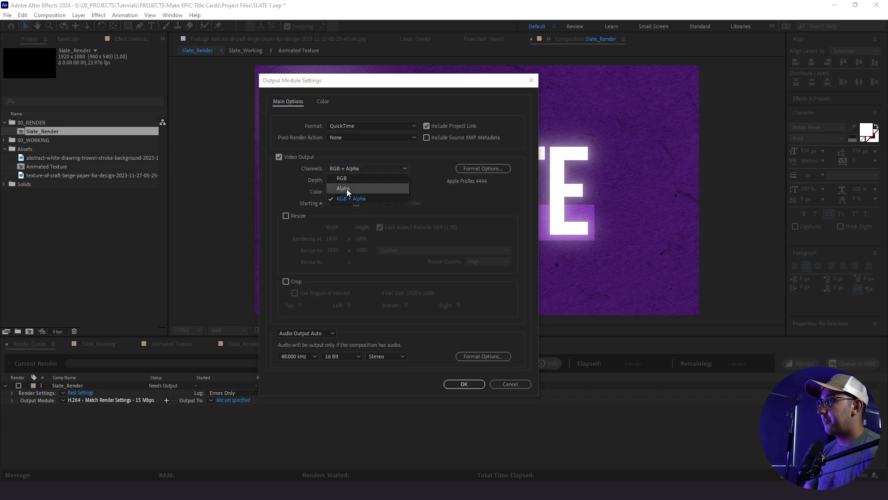
click(376, 199)
click(483, 168)
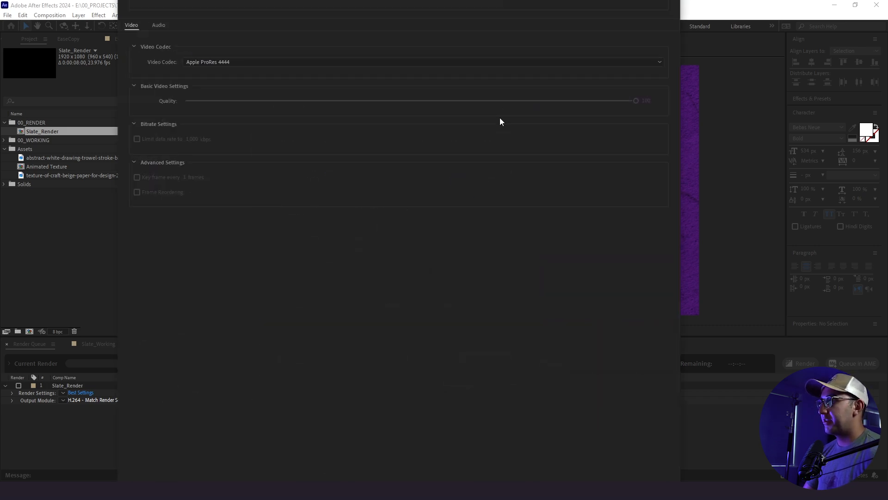
click(233, 62)
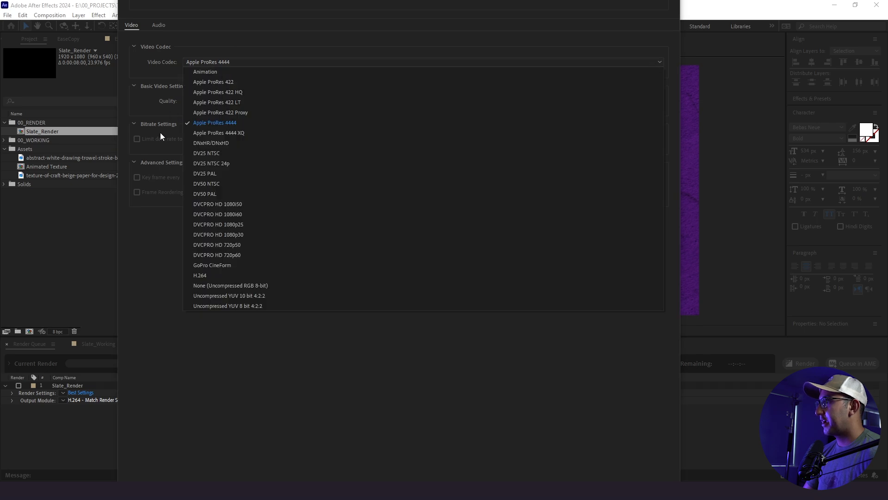
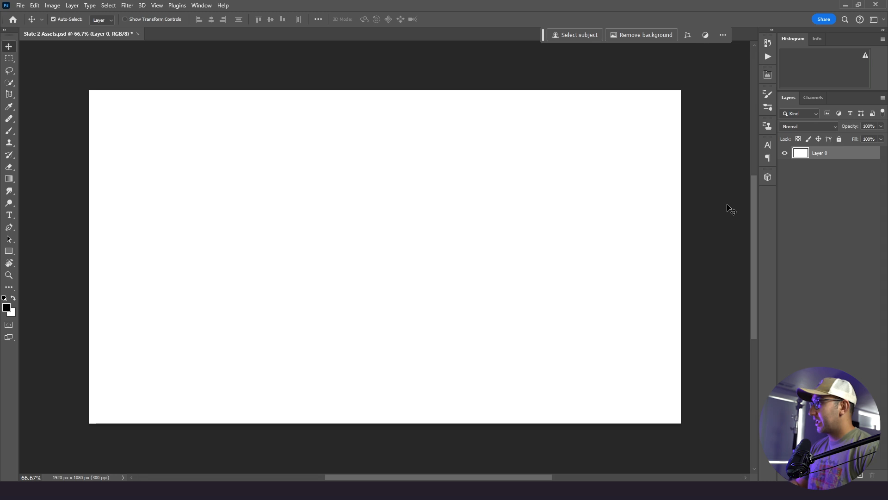
Step: In Photoshop's Slate 2 Assets.psd, add a two-line title reading "WORKING" and "ON OUR DESIGN" in Bodoni MT Bold, 18 pt
click(10, 215)
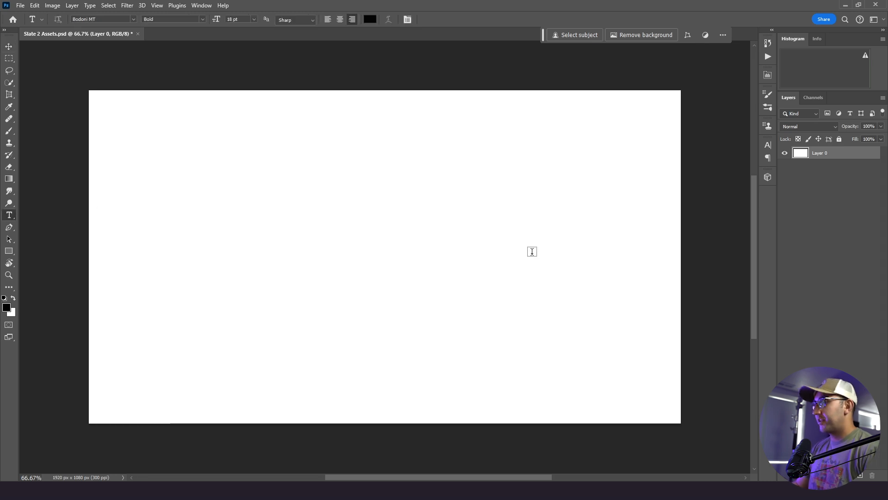
click(416, 185)
text(WORKING ON)
key(BackSpace)
key(BackSpace)
key(BackSpace)
key(Return)
text(ON OUR DESIGN)
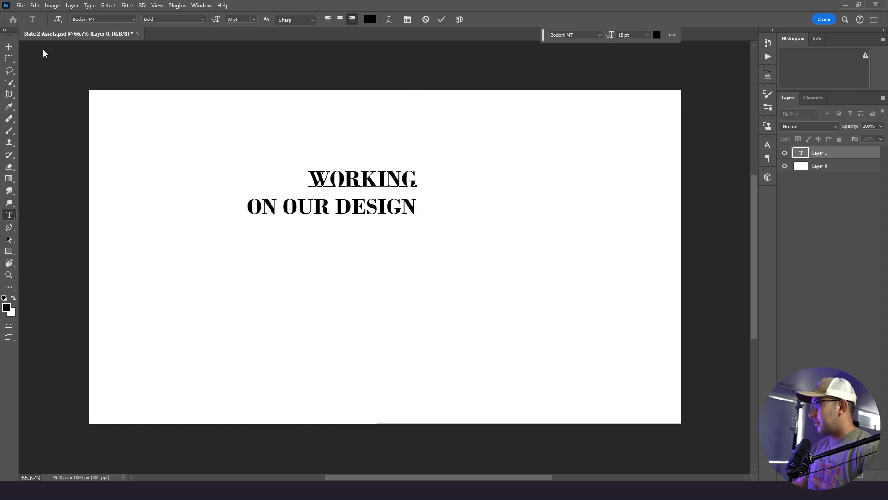
click(8, 47)
Step: Scale the title text to about 156% and move it to the right half of the canvas, vertically centred
key(ctrl+t)
drag(411, 217, 509, 252)
drag(462, 234, 582, 283)
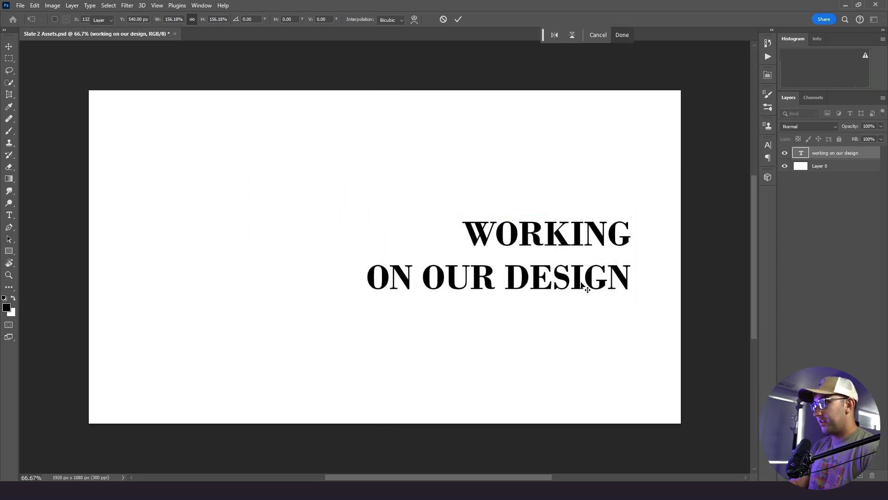
key(Return)
Step: Add a separate text layer reading "2" in Bodoni MT Bold, 18 pt, on the left half of the canvas
click(9, 215)
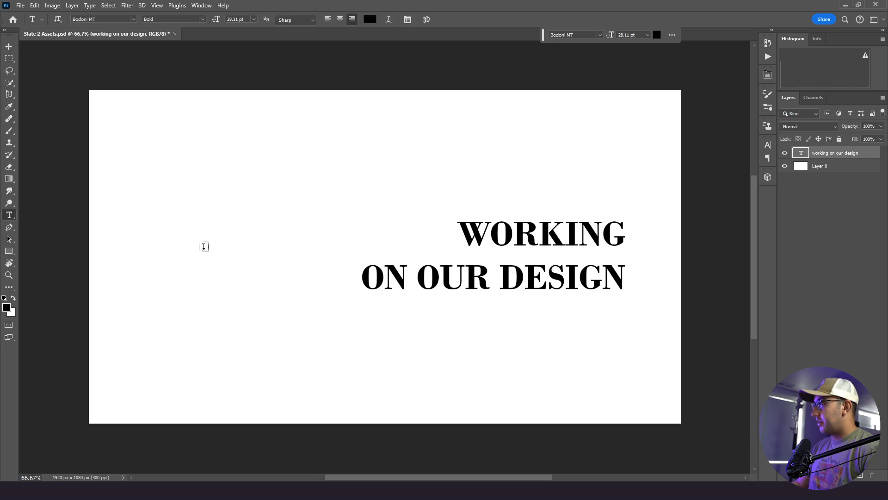
click(204, 249)
text(2)
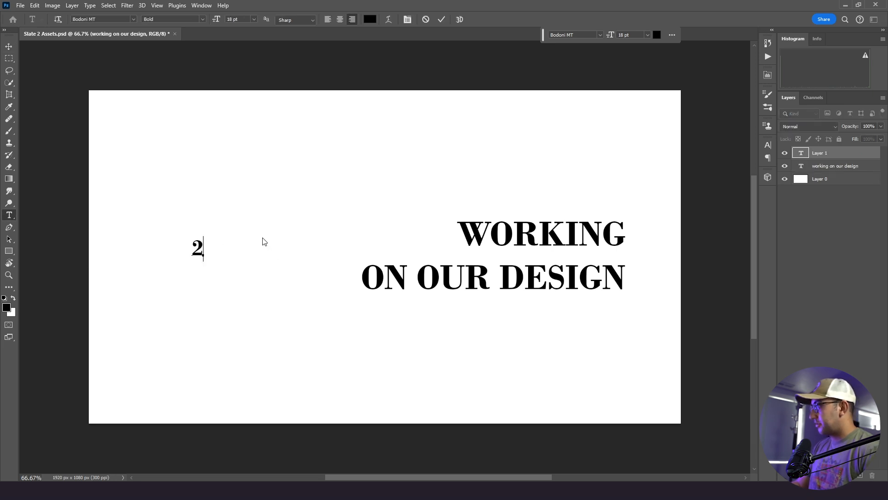
click(9, 46)
Step: Enlarge the "2" to about 75 pt, centre it vertically beside the title, and deselect the layer
key(ctrl+t)
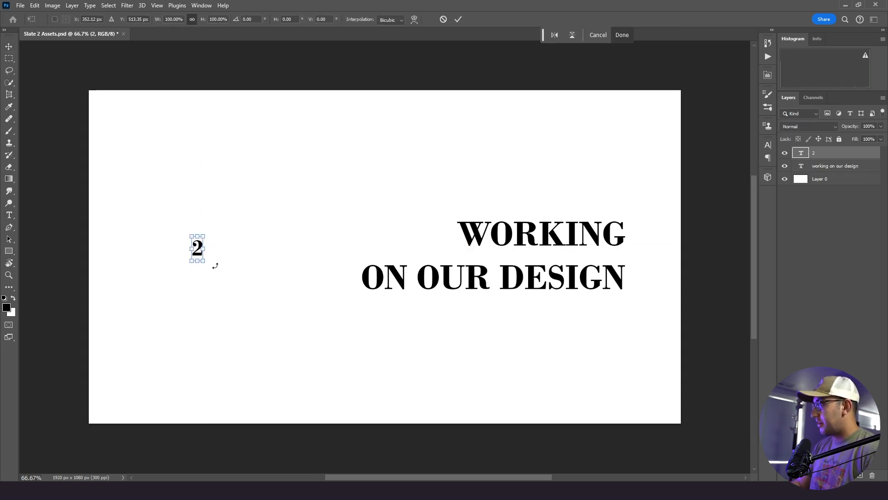
mouse_move(205, 264)
mouse_down()
mouse_move(272, 303)
mouse_move(233, 329)
mouse_move(214, 284)
mouse_move(219, 273)
mouse_up()
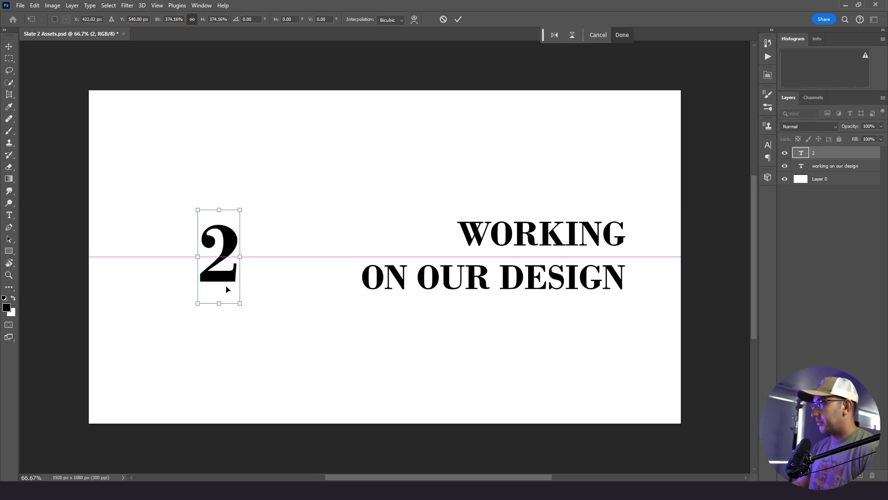
mouse_move(240, 303)
mouse_down()
mouse_move(250, 309)
mouse_move(226, 290)
mouse_move(242, 286)
mouse_up()
key(Return)
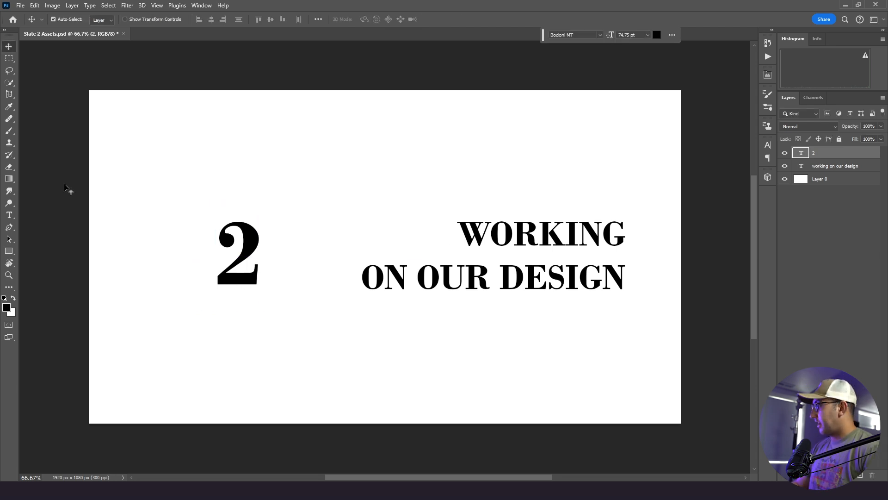
click(801, 221)
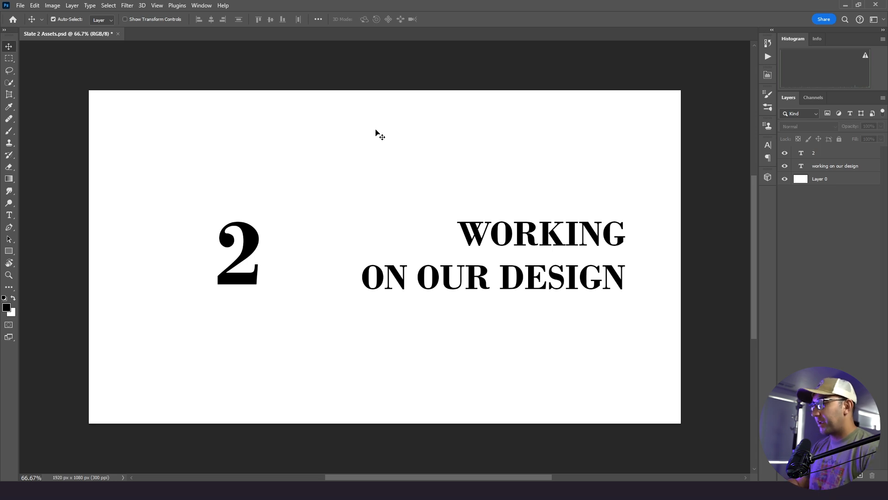
Step: Set the Rectangle tool's fill to the yellow FBF854
scroll(76, 164, up, 1)
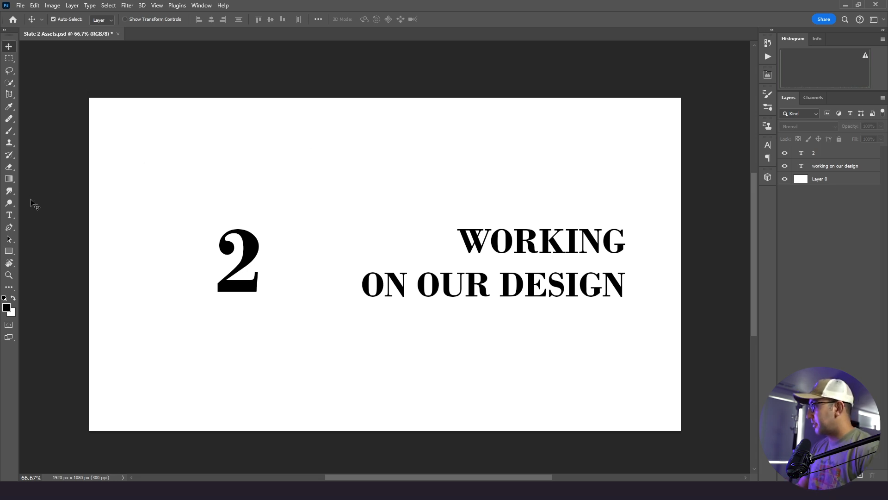
click(9, 251)
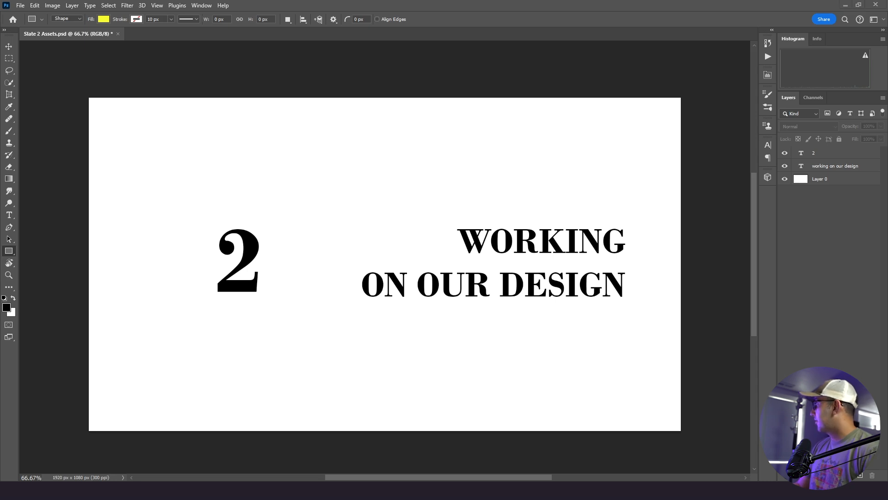
click(102, 20)
click(161, 36)
text(FBF854)
click(852, 216)
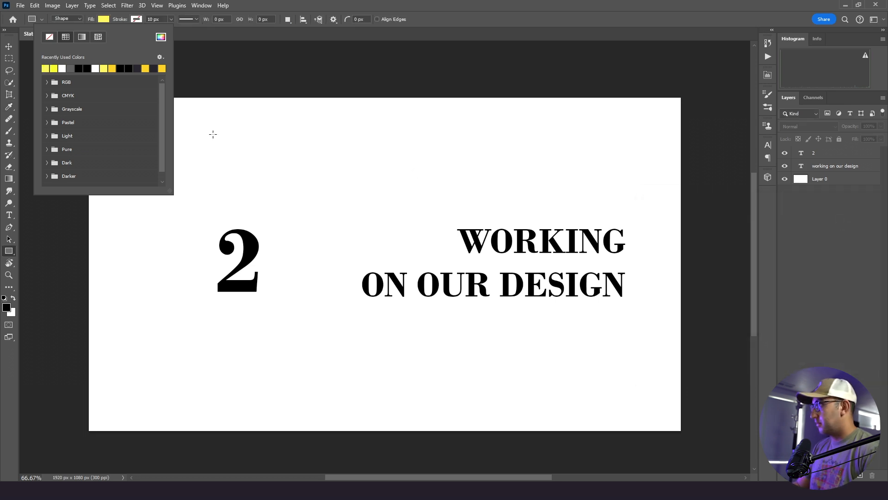
Step: Draw a yellow square around the "2", place its layer beneath the numeral, and name it 2 Background
drag(283, 216, 196, 302)
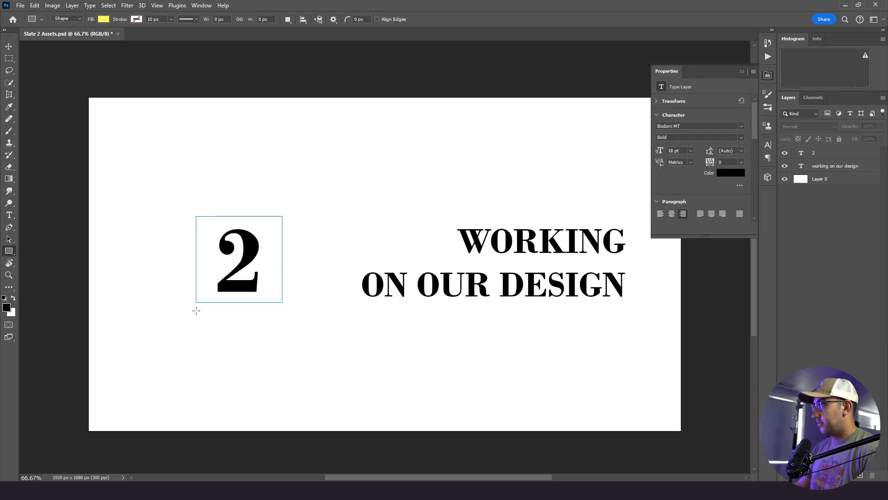
drag(841, 154, 831, 170)
click(744, 72)
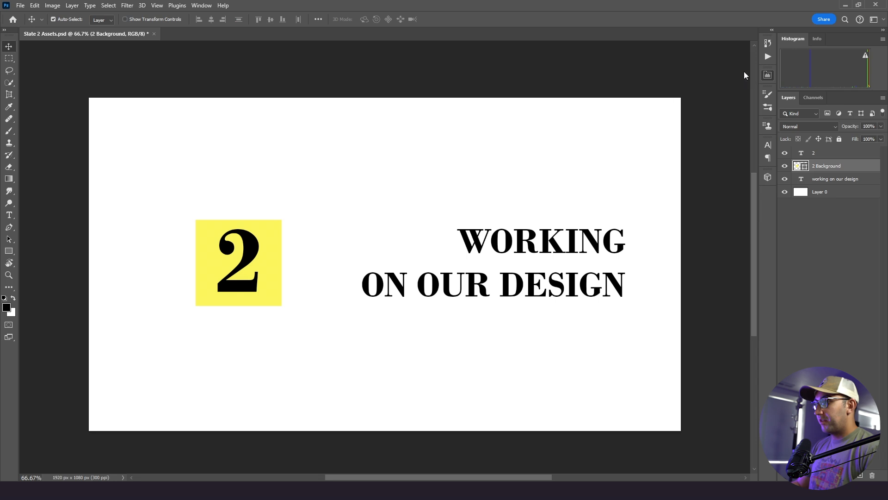
click(872, 238)
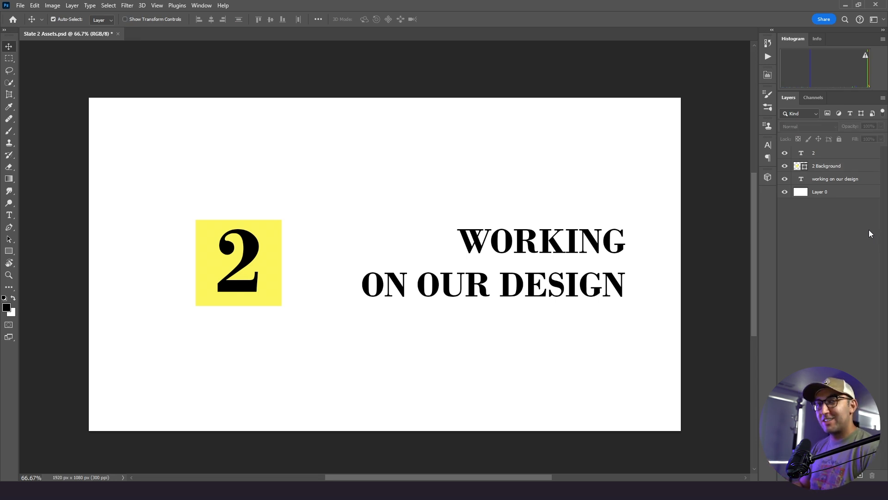
Step: Rename the white base layer Background and add a new empty layer directly above it
key(ctrl+z)
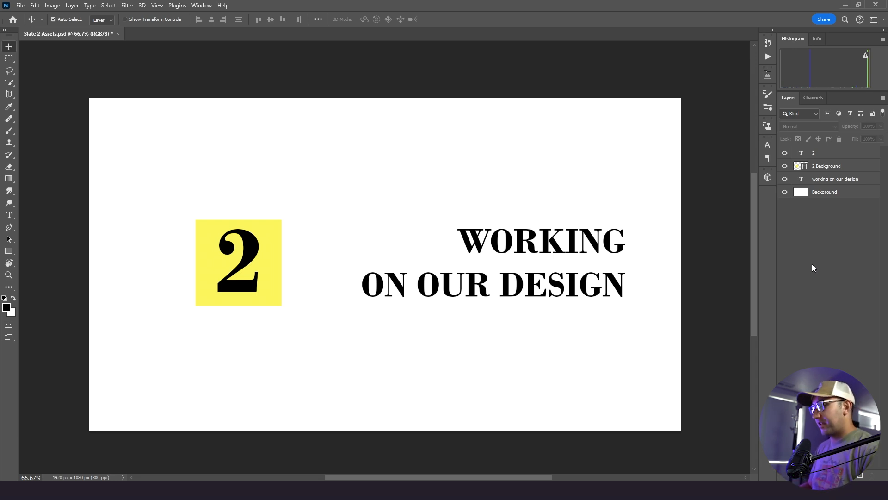
click(815, 197)
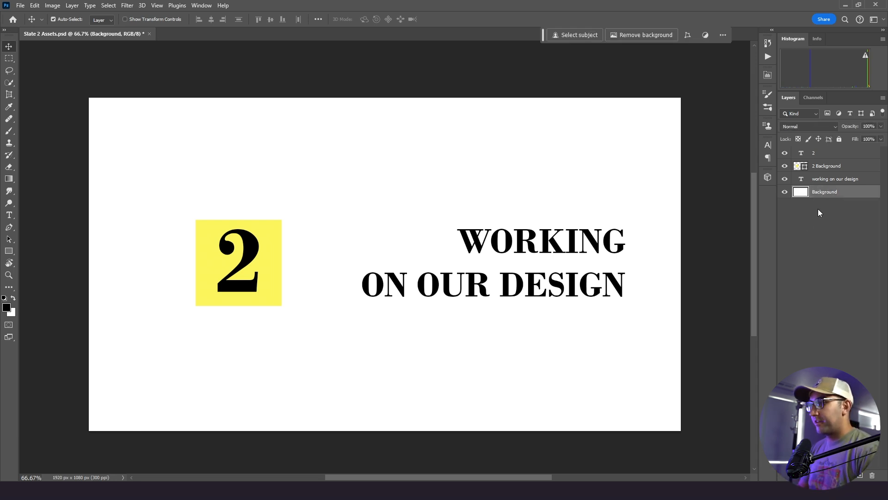
click(860, 476)
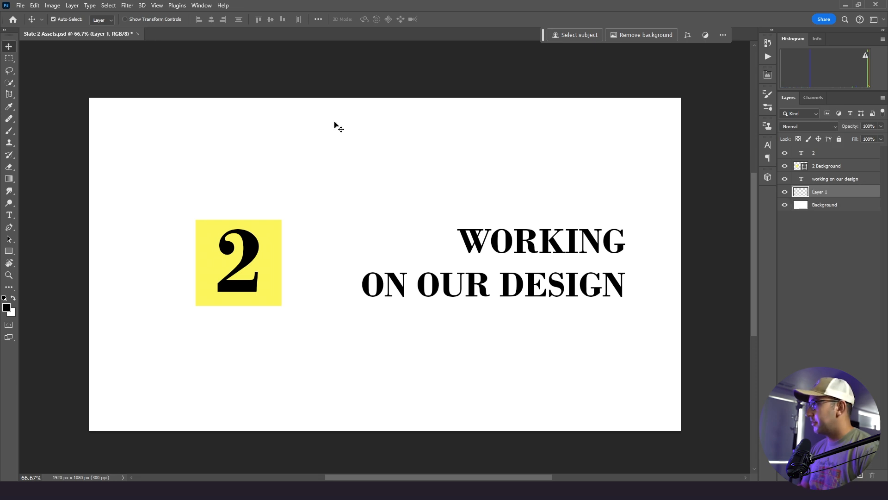
Step: Choose the Brush tool with the 32 px Kyle's Dry Media preset, try test strokes on the empty layer, and undo them
click(9, 131)
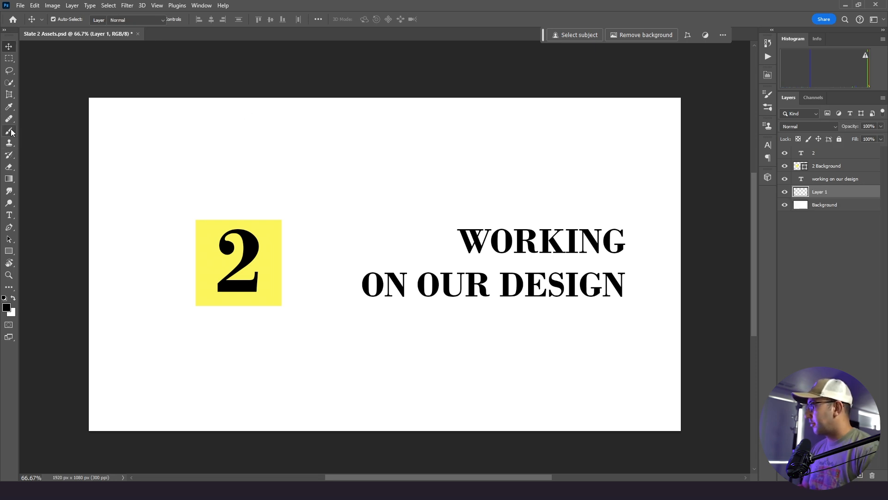
click(63, 20)
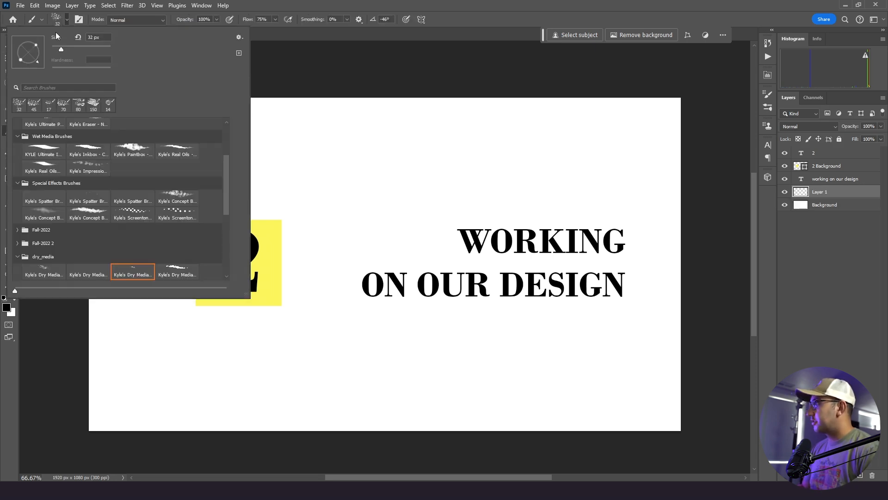
drag(225, 193, 227, 233)
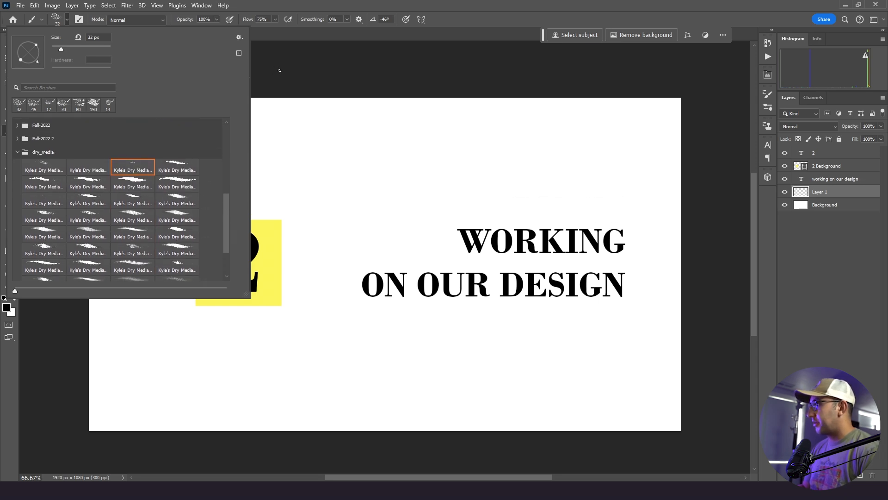
click(279, 70)
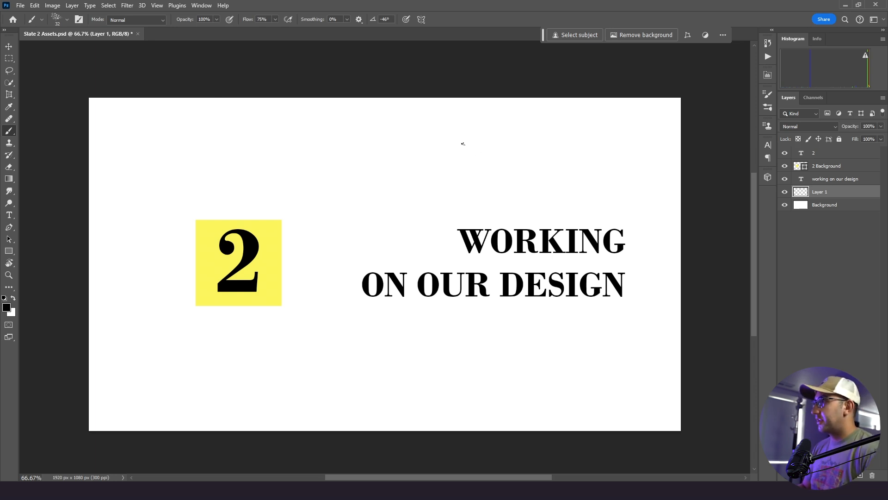
drag(470, 145, 417, 171)
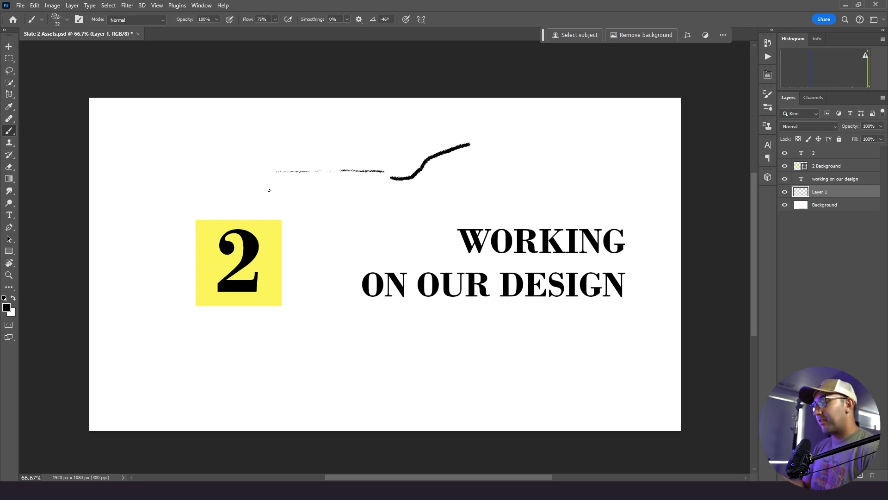
key(ctrl+z)
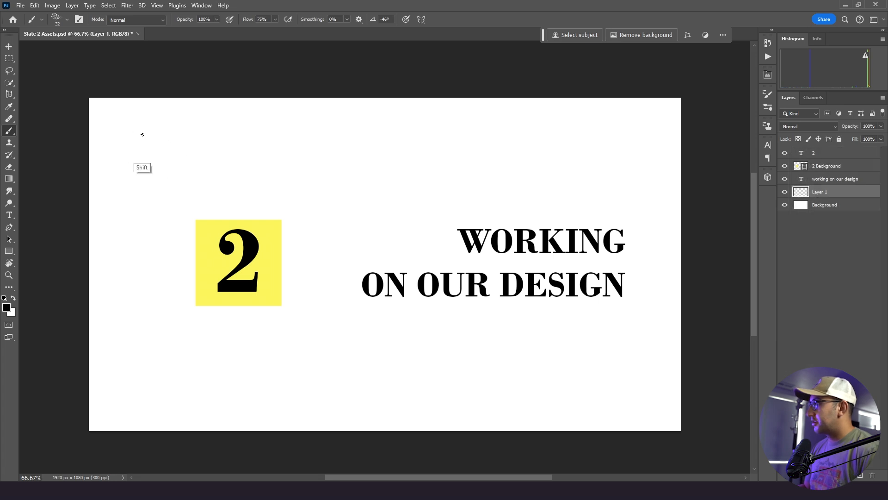
Step: Paint eight straight vertical dry-brush lines of varying lengths, scattered across the canvas on the layer above Background
drag(155, 163, 156, 387)
drag(223, 178, 226, 230)
drag(278, 256, 278, 402)
drag(332, 161, 332, 347)
drag(400, 193, 400, 246)
drag(529, 222, 530, 120)
drag(617, 368, 616, 172)
drag(426, 389, 426, 303)
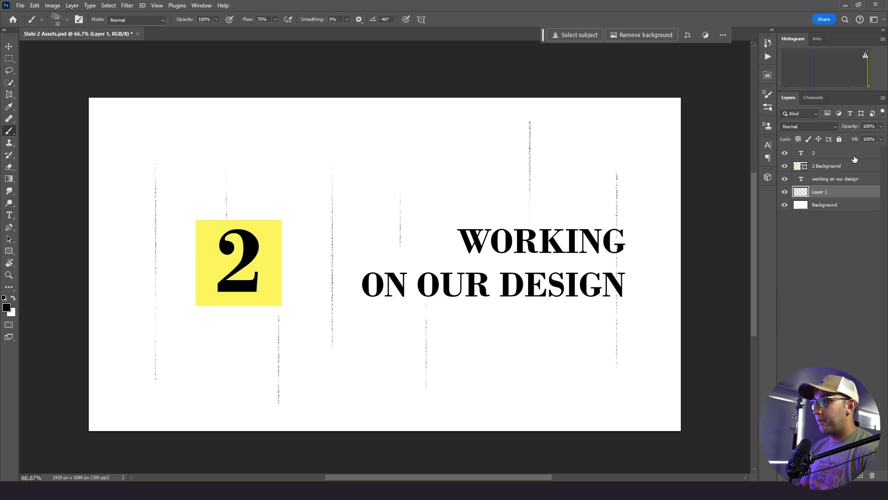
Step: Add a new layer and paint seven straight horizontal dry-brush lines of varying lengths scattered across the canvas
click(851, 342)
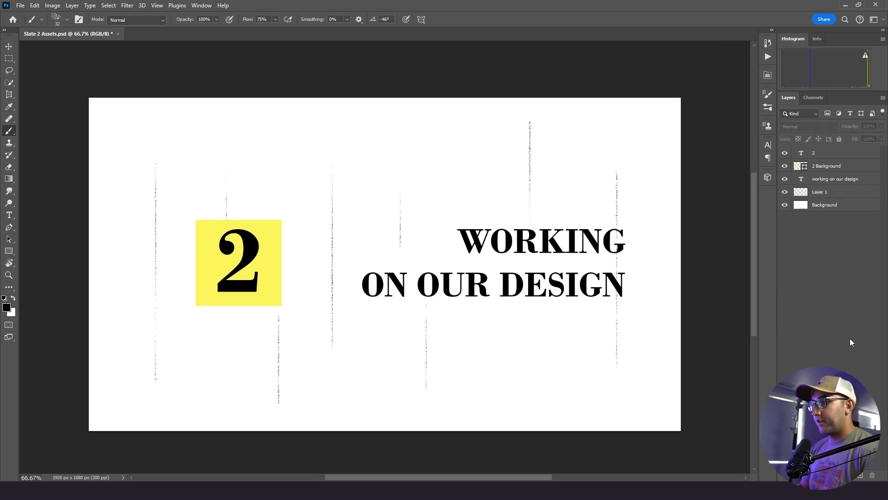
click(861, 476)
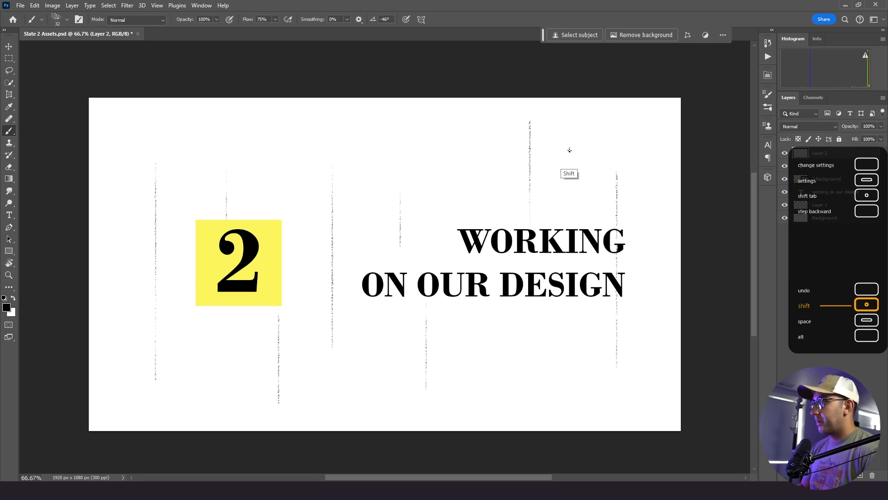
drag(364, 155, 149, 155)
drag(229, 322, 91, 323)
drag(542, 228, 379, 228)
mouse_move(501, 330)
mouse_down()
mouse_move(618, 318)
mouse_move(672, 330)
mouse_up()
drag(341, 385, 599, 384)
drag(565, 172, 464, 194)
drag(412, 125, 315, 125)
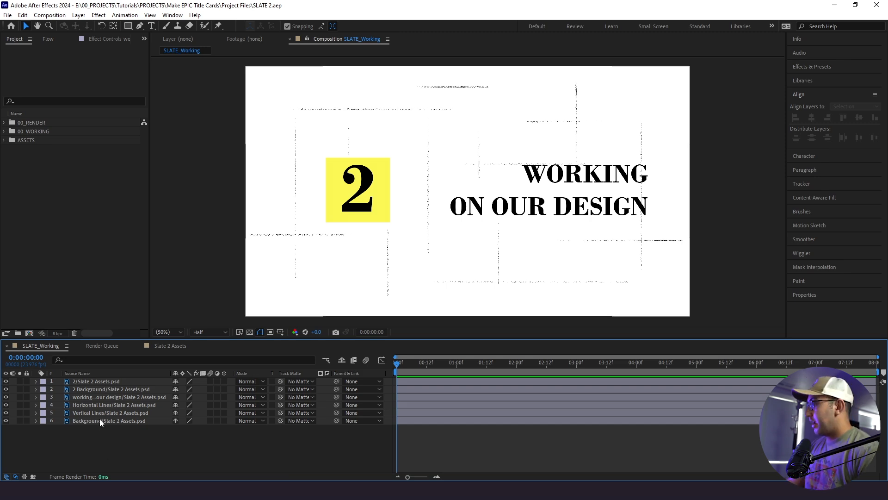
Step: In After Effects, convert the "working on our design" Photoshop layer in SLATE_Working to editable text and deselect it
click(89, 396)
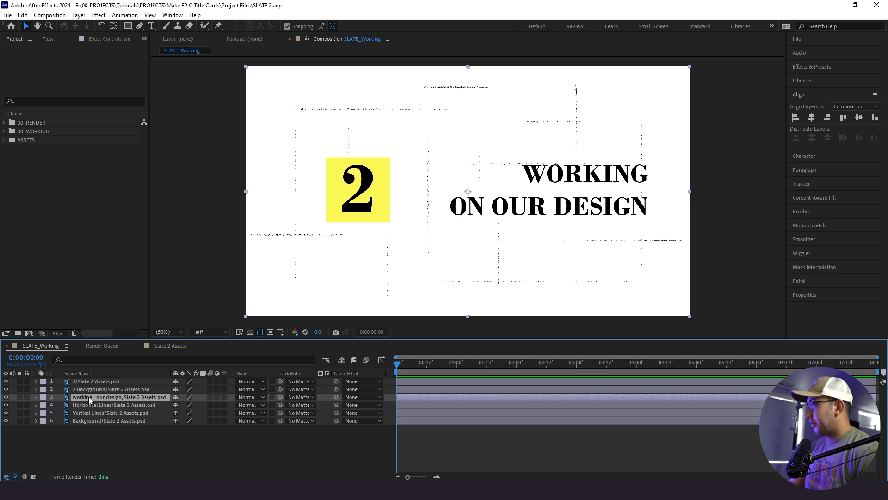
right_click(87, 396)
mouse_move(181, 312)
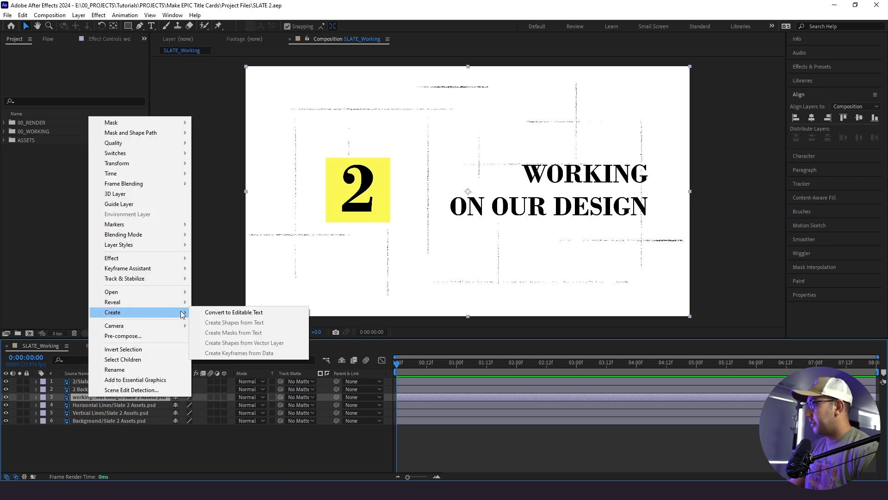
click(210, 313)
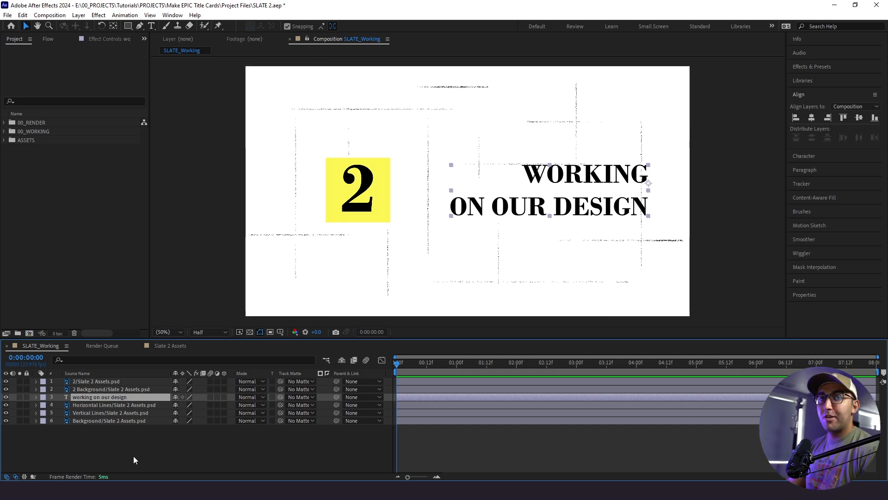
click(122, 434)
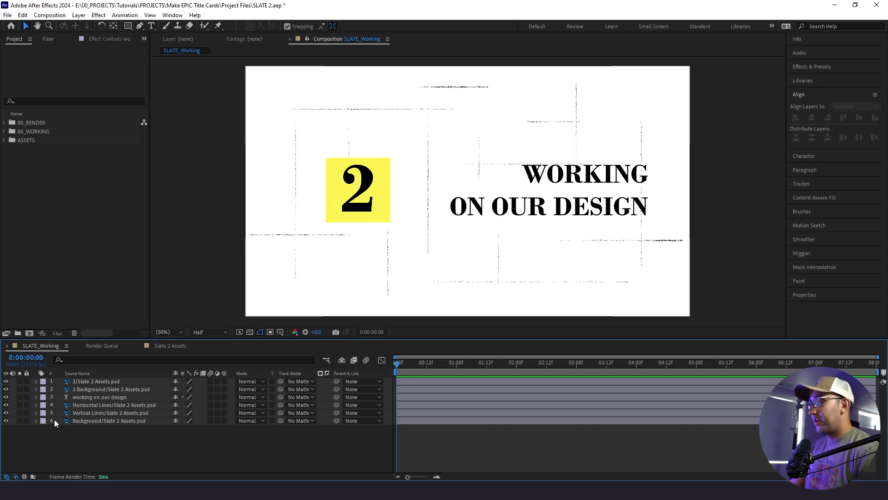
Step: Add an Opacity animator and a separate Blur animator to the "working on our design" text layer
click(35, 397)
click(228, 404)
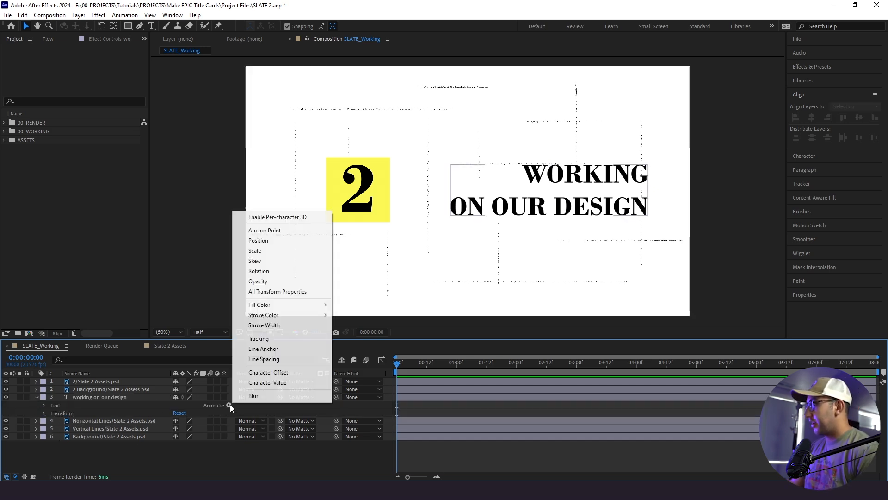
click(268, 279)
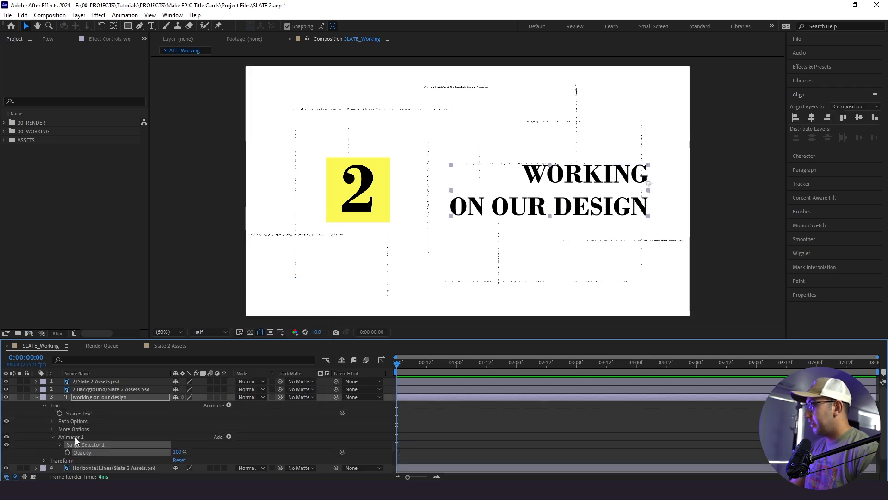
click(114, 395)
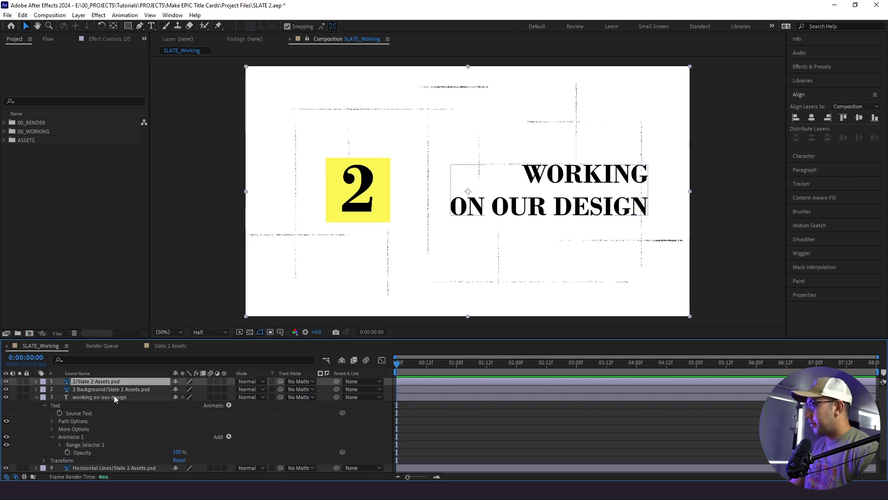
click(229, 404)
click(240, 397)
scroll(171, 419, down, 2)
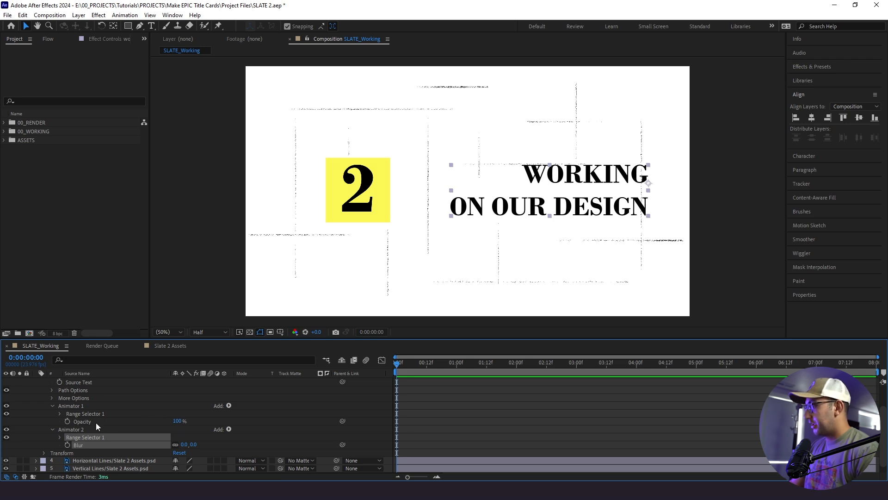
Step: Set the first text animator's Opacity to 0% and the second animator's Blur to 50
click(176, 421)
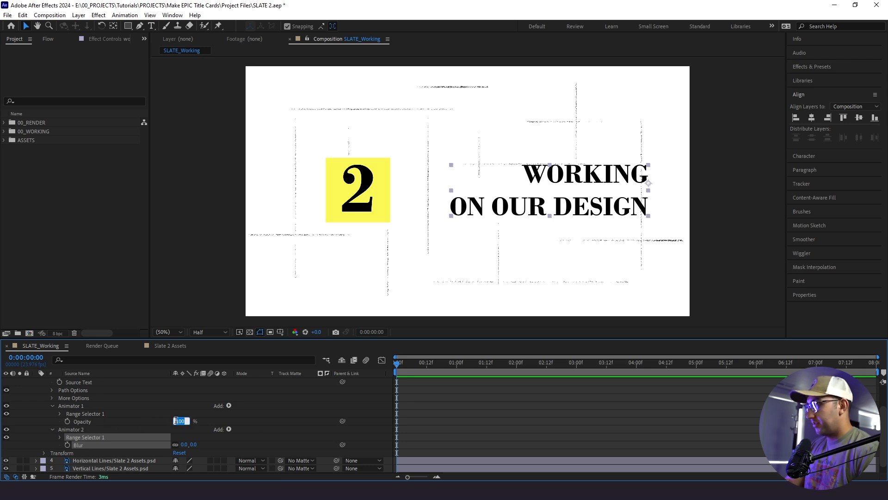
text(0)
key(Return)
click(197, 445)
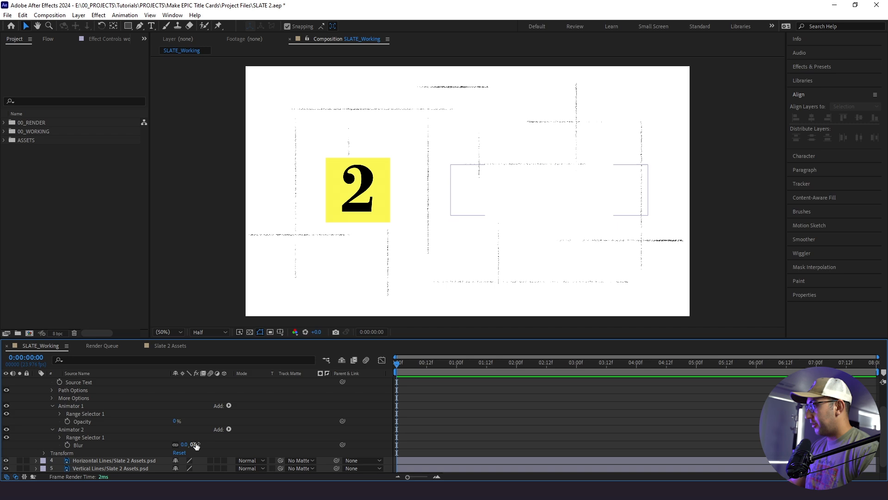
text(50)
key(Return)
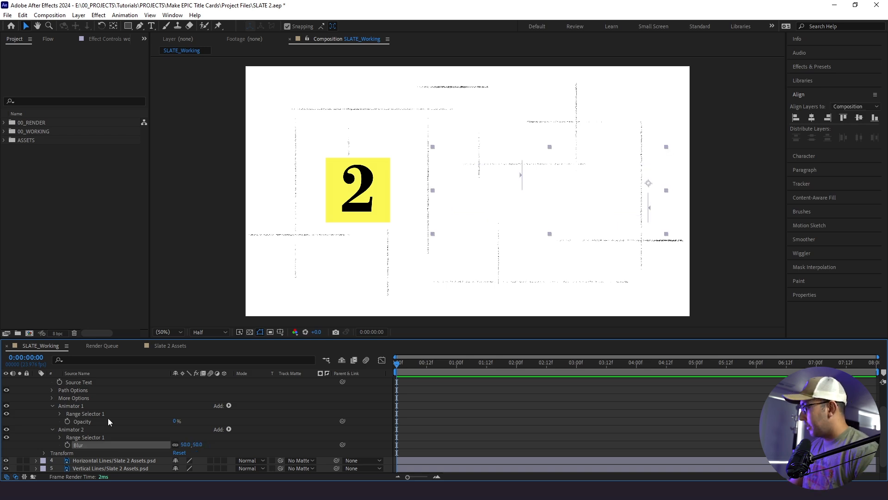
Step: Expand both range selectors and keyframe the Opacity animator's Start from 0% at 0 seconds to 100% at 1 second
click(60, 413)
scroll(60, 430, down, 1)
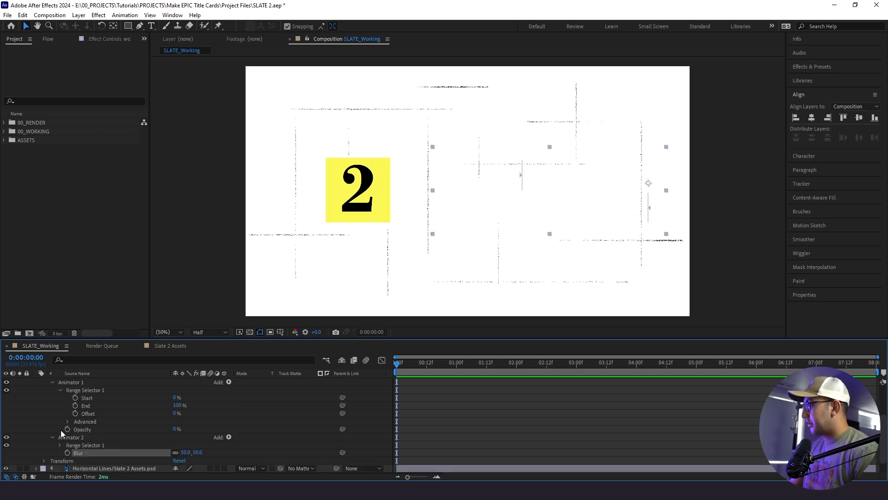
click(60, 444)
drag(308, 340, 307, 287)
scroll(157, 395, up, 1)
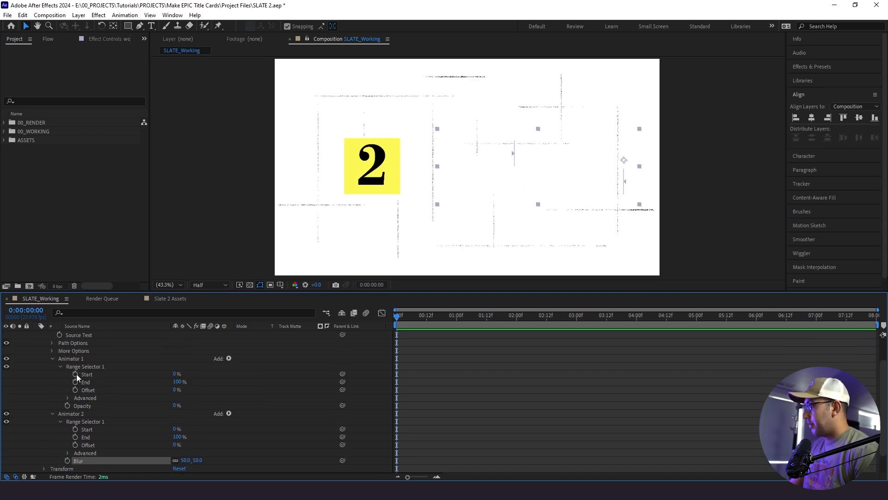
click(75, 373)
drag(428, 321, 456, 323)
drag(175, 375, 203, 375)
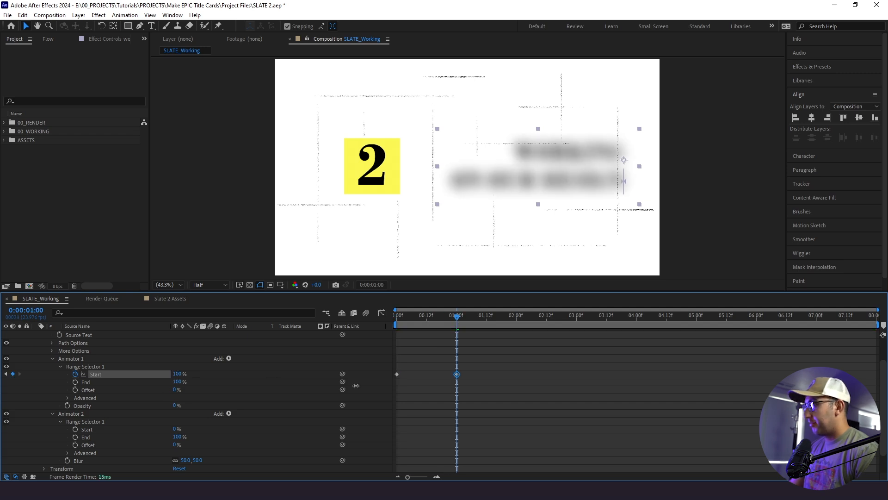
click(504, 401)
Step: Keyframe the Blur animator's range selector Start from 0% at 0 seconds to 100% at 1 second
click(409, 324)
drag(409, 324, 385, 329)
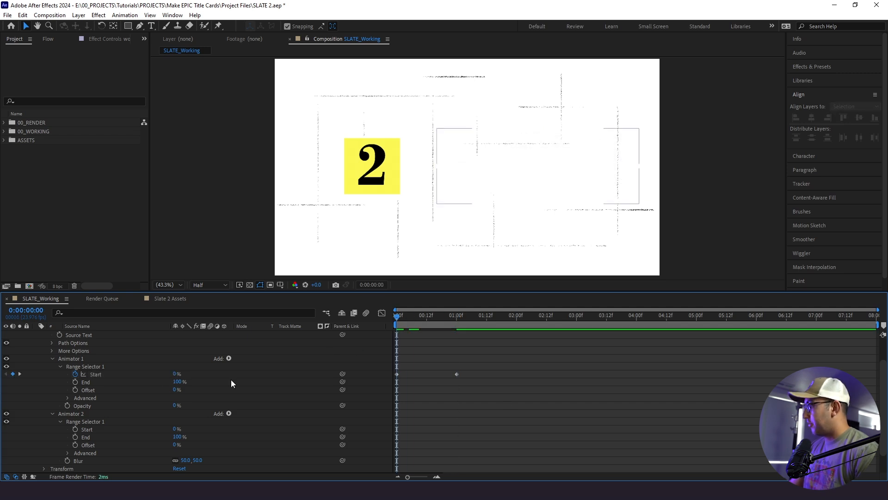
click(76, 429)
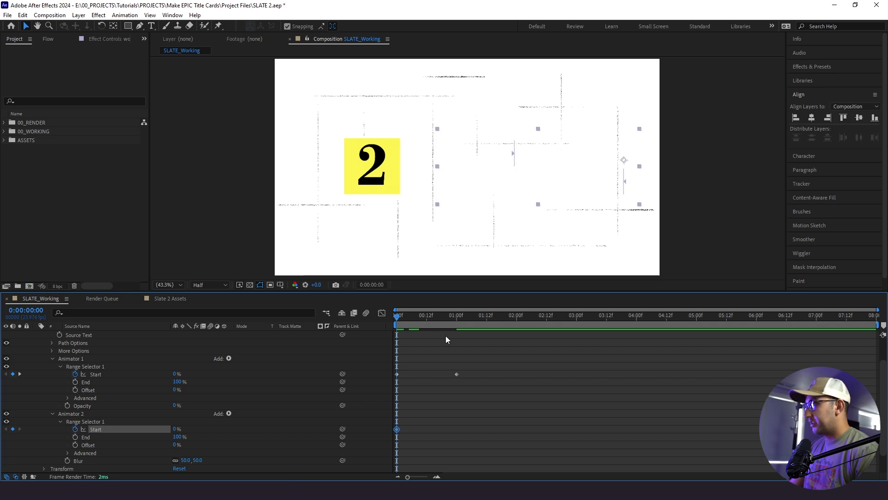
drag(429, 317, 464, 328)
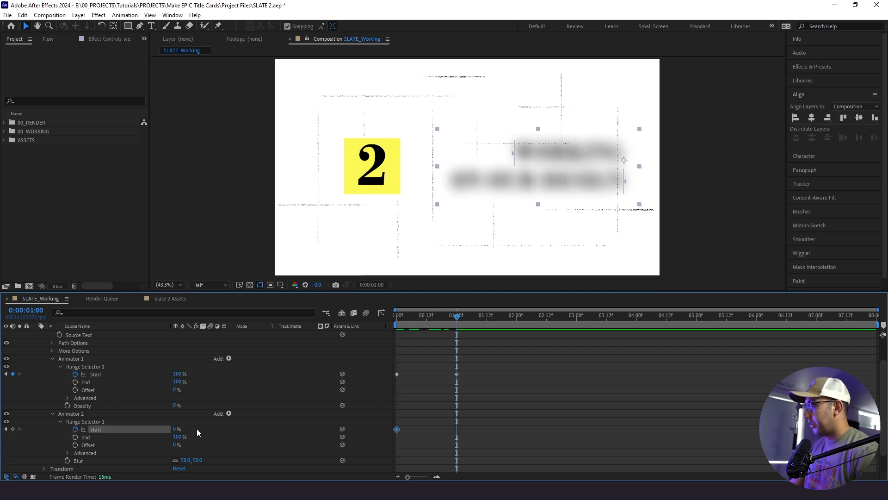
drag(175, 432, 148, 431)
click(569, 430)
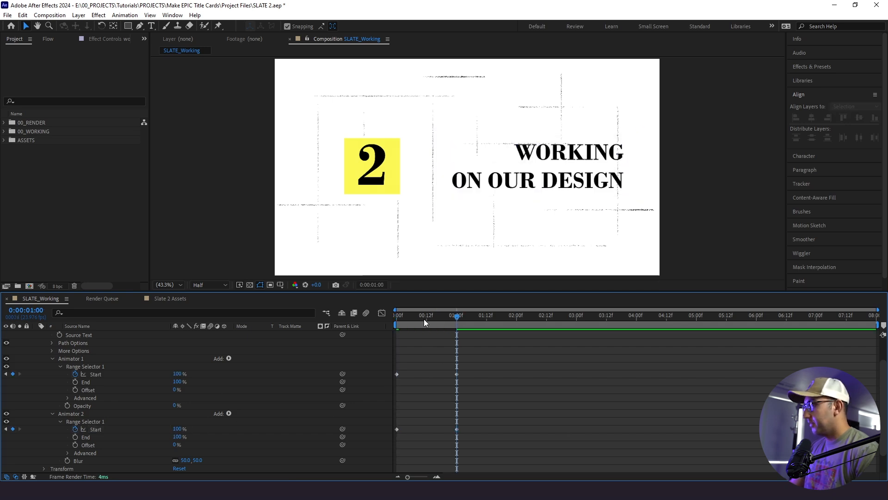
Step: Return to the first frame and rename the two range selectors Opacity Selector and Blur Selector
drag(423, 320, 396, 320)
click(96, 368)
key(Return)
text(Opacity)
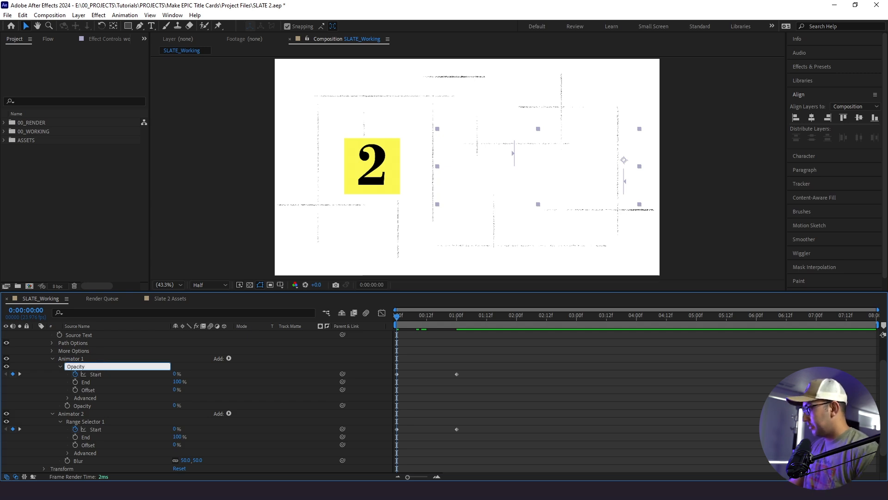
text( Selector)
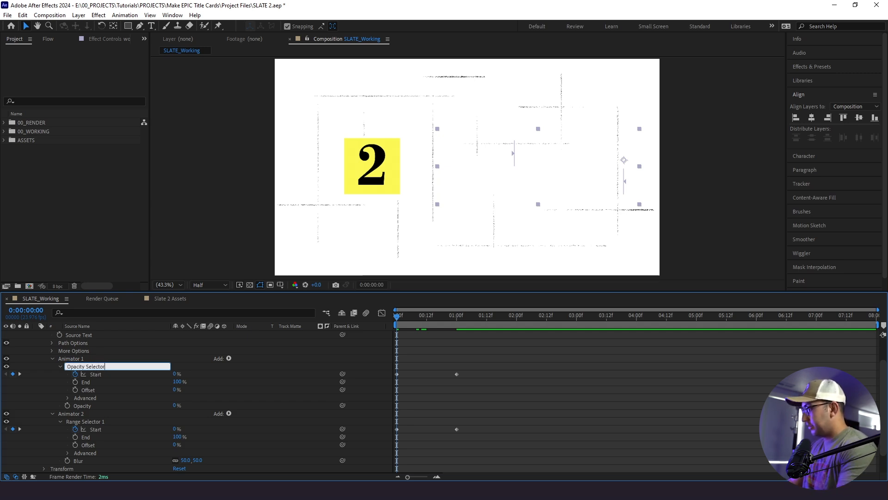
key(Return)
click(74, 421)
key(Return)
text(Blur Selec)
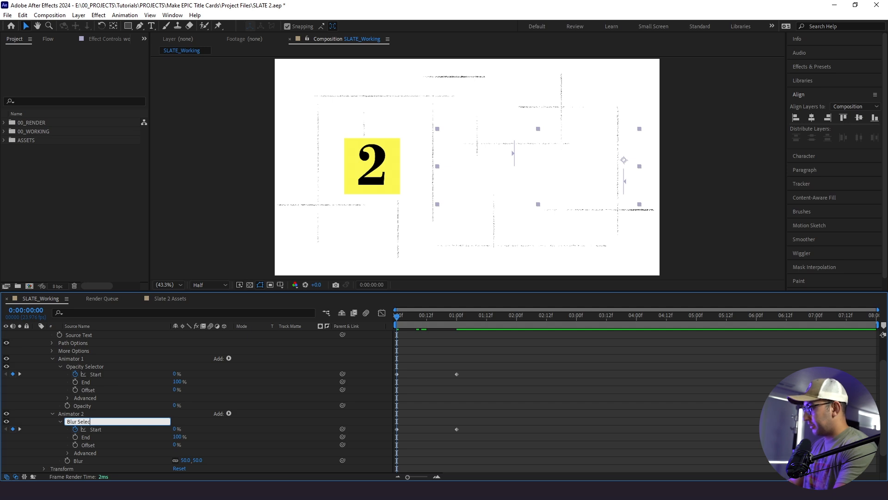
text(tor)
click(512, 388)
Step: Preview the title's text reveal from the start, and step through its opening frames to examine the blur
key(space)
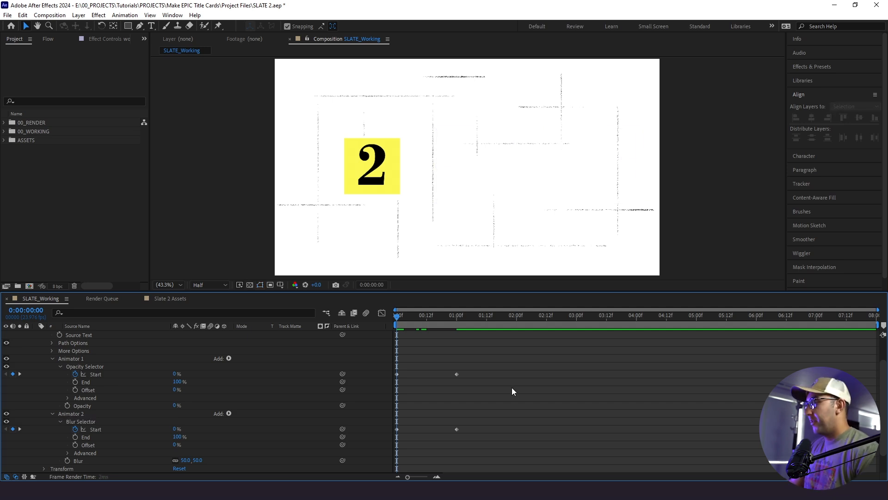
drag(437, 315, 397, 343)
key(space)
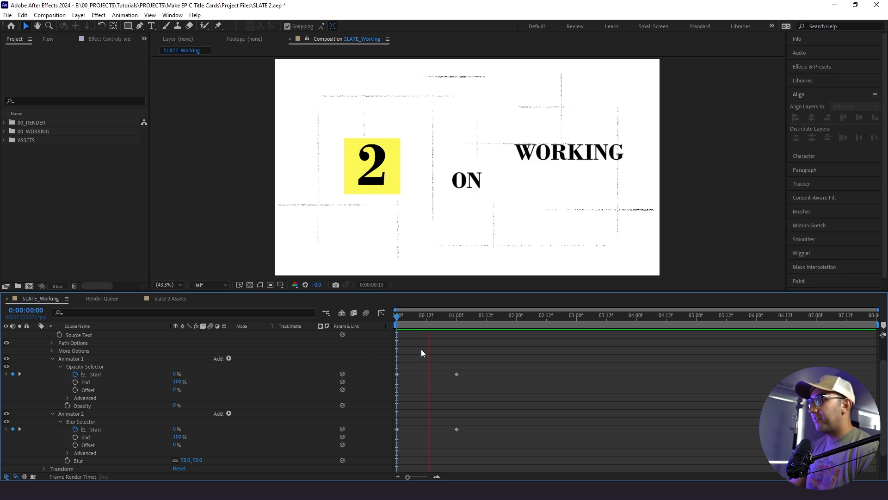
key(space)
key(space)
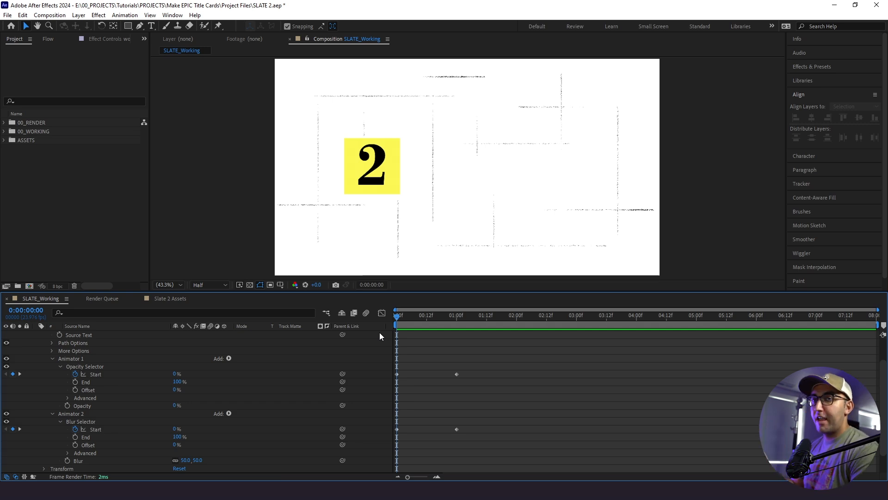
key(Page_Down)
key(Page_Down)
key(Page_Down)
key(Page_Down)
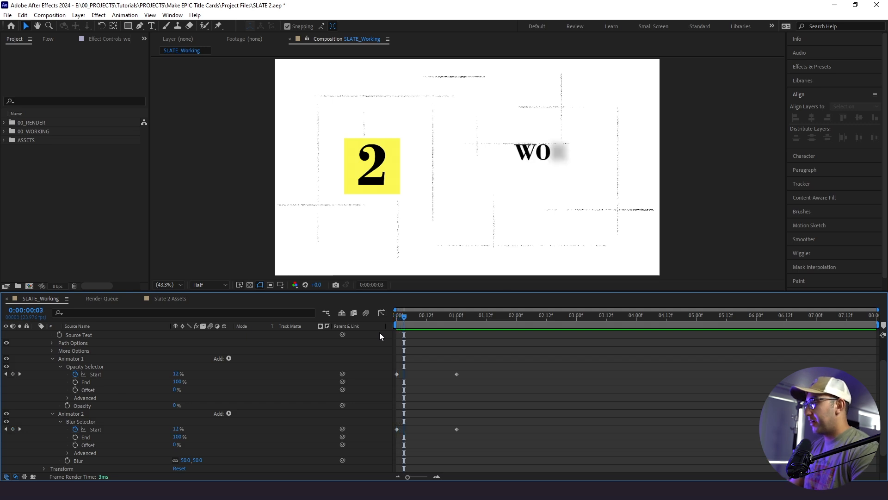
Step: Shift both of the Blur Selector's Start keyframes four frames later and preview the text reveal from the first frame
drag(495, 414, 406, 429)
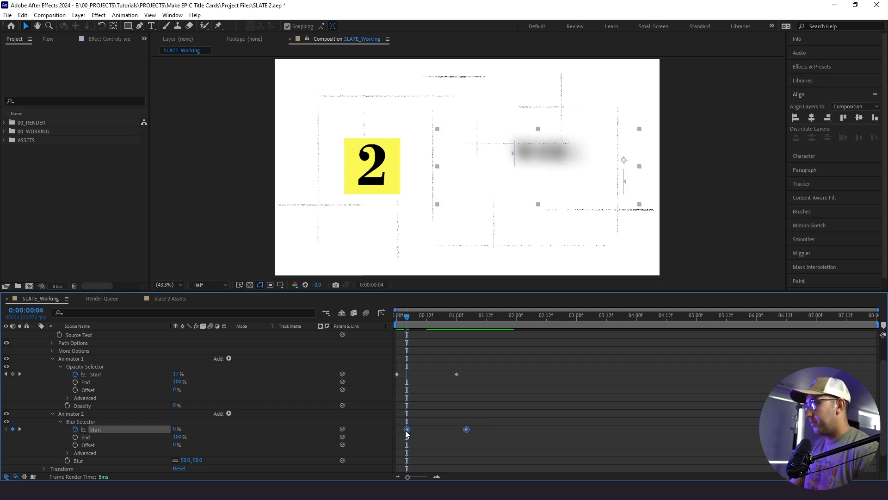
click(440, 346)
key(Page_Up)
key(Page_Up)
key(Page_Up)
key(Home)
key(space)
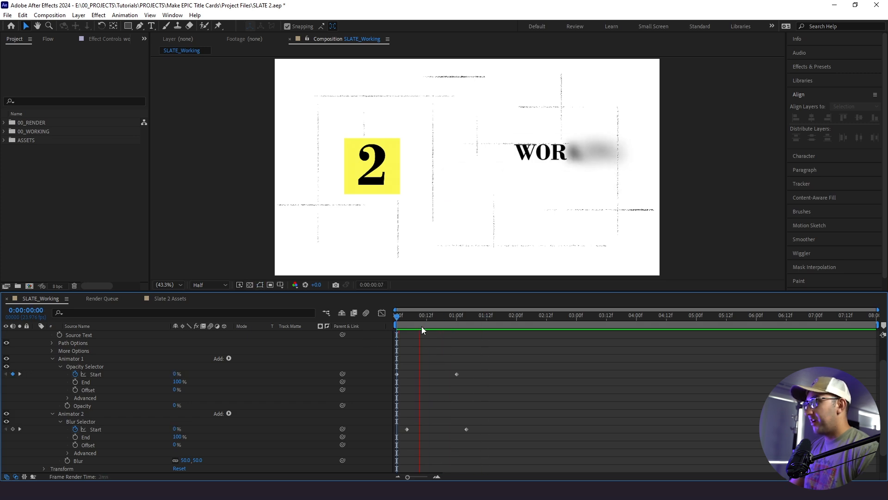
key(space)
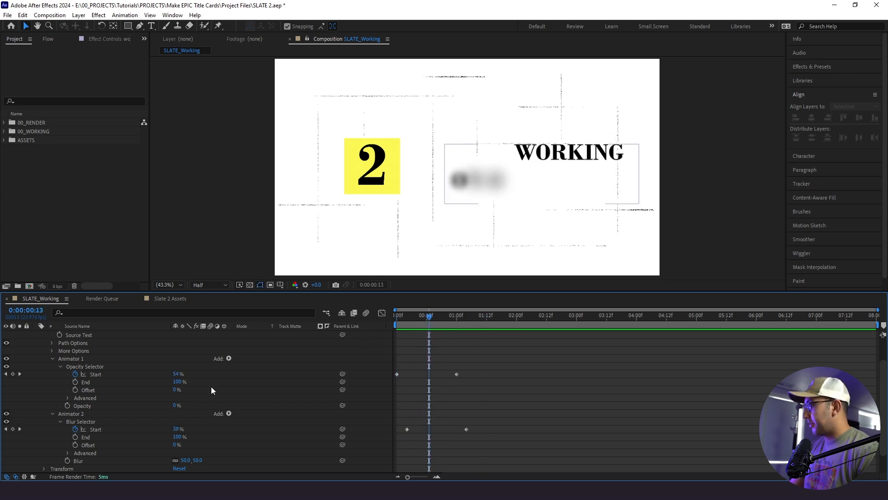
Step: Try a Blur value of 20 on the title's Blur animator
click(199, 459)
text(20)
key(Return)
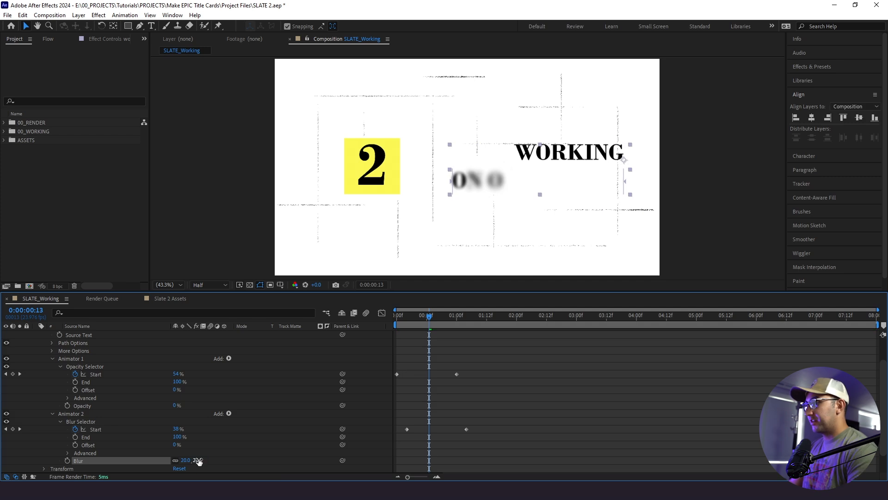
Step: Set the Blur animator's Blur to 10 and preview the title reveal
click(198, 459)
text(10)
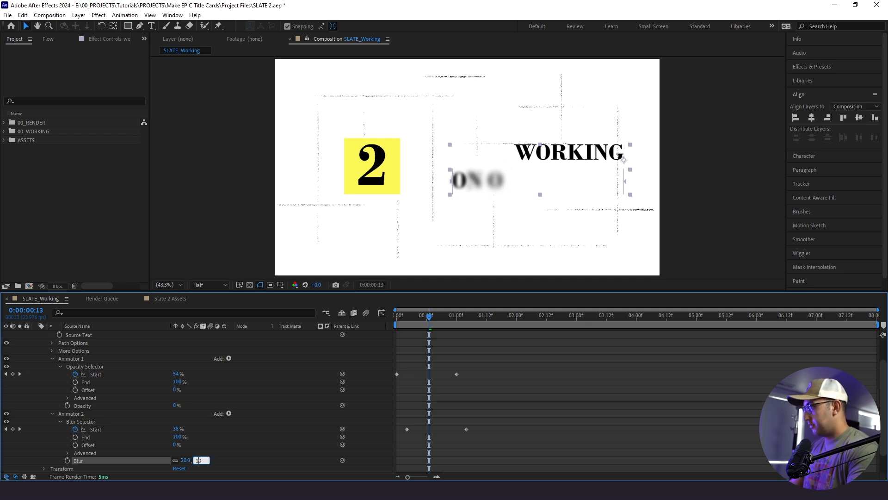
key(Return)
click(463, 347)
drag(429, 317, 419, 323)
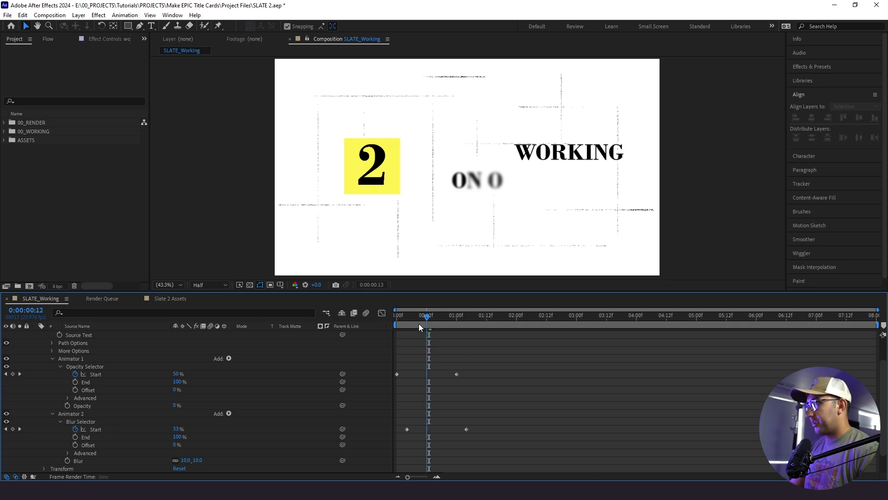
key(space)
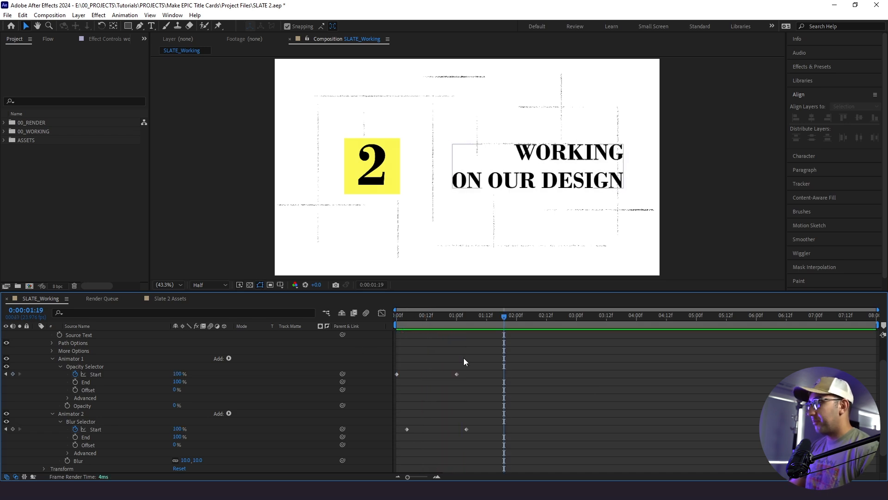
Step: Apply Easy Ease to all Start keyframes of the Opacity Selector and the Blur Selector
drag(483, 360, 375, 450)
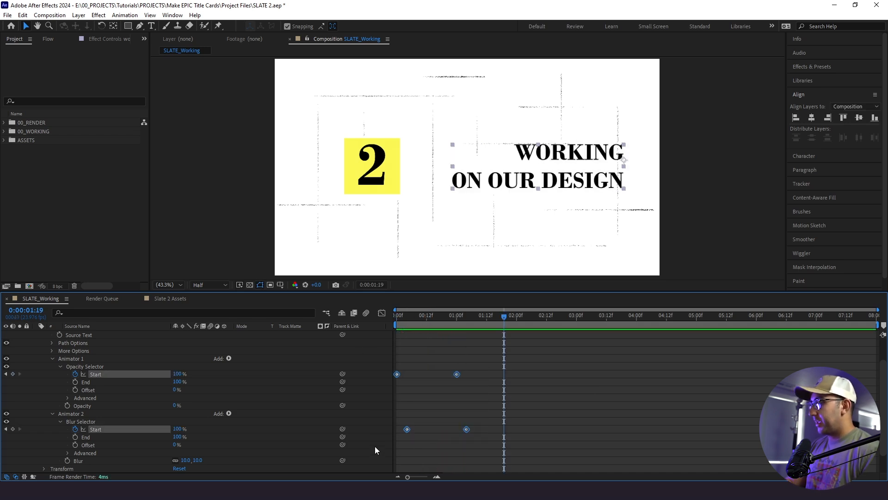
key(F9)
click(474, 365)
Step: Shape the Opacity Selector's Start speed graph to peak early and slow gradually into its 1-second keyframe
drag(471, 318, 456, 326)
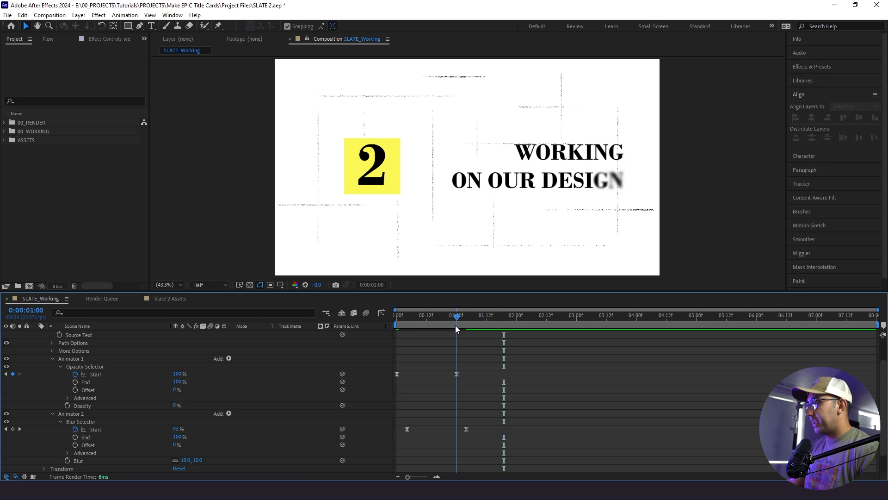
click(457, 374)
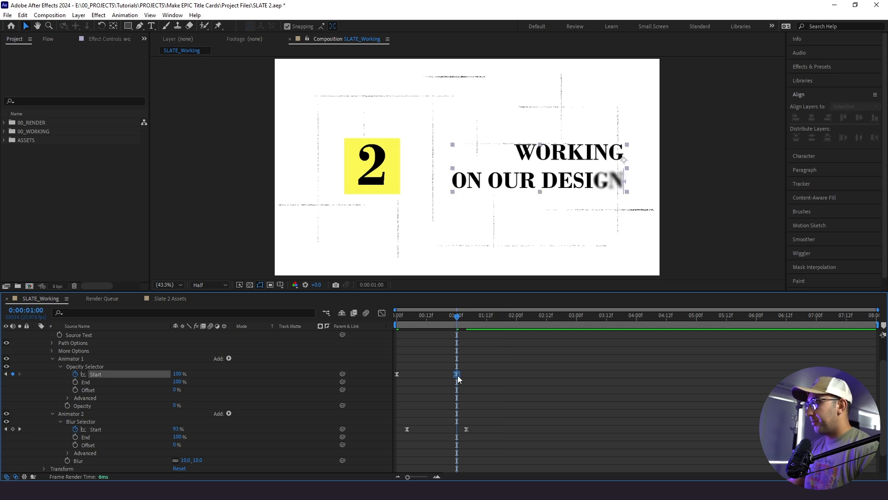
click(384, 313)
drag(447, 450, 407, 450)
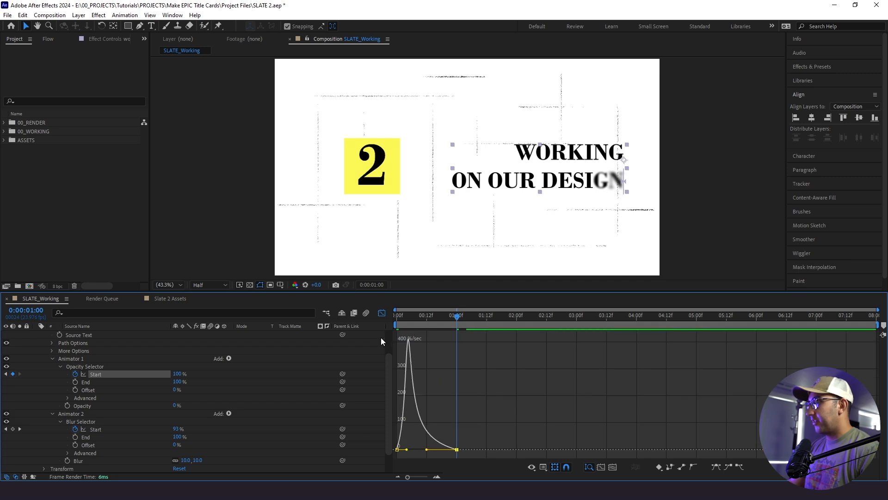
click(381, 313)
Step: Give the Blur Selector's Start keyframes the same early-peaking speed curve and preview the text reveal
click(466, 326)
click(466, 429)
click(382, 313)
drag(466, 317, 416, 316)
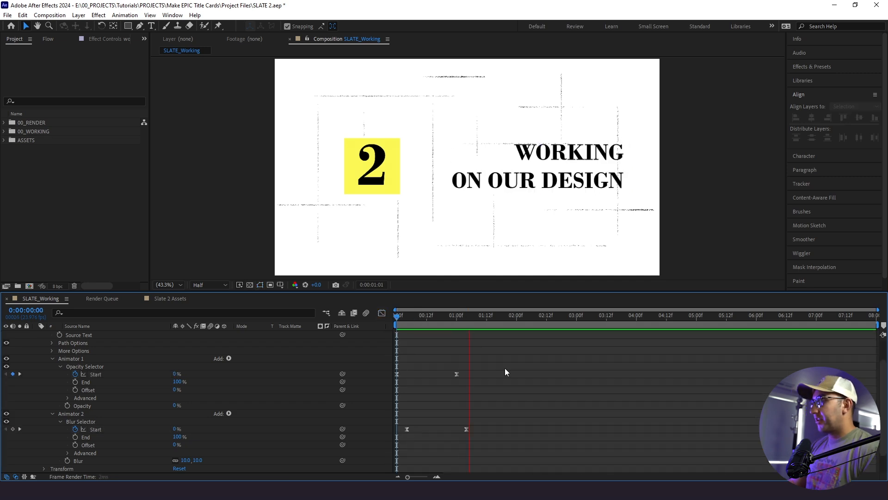
key(space)
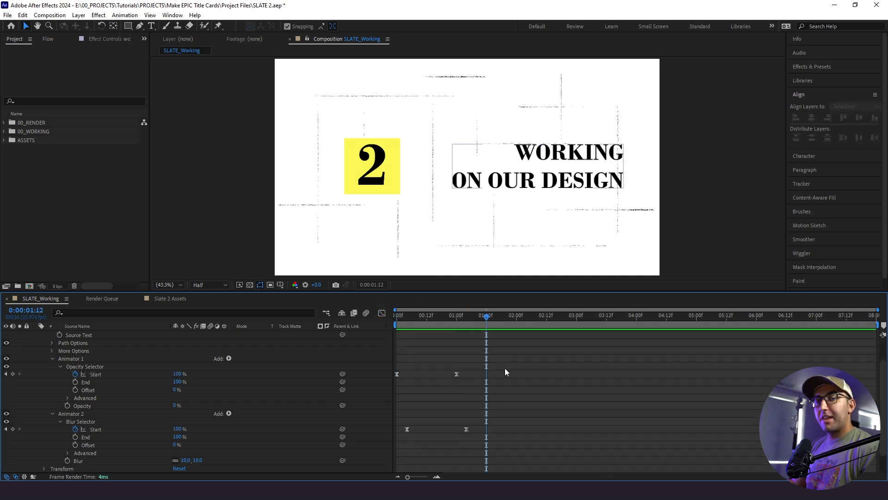
Step: Duplicate the title text layer and rename the copy "working on our design - stroke"
scroll(504, 368, up, 3)
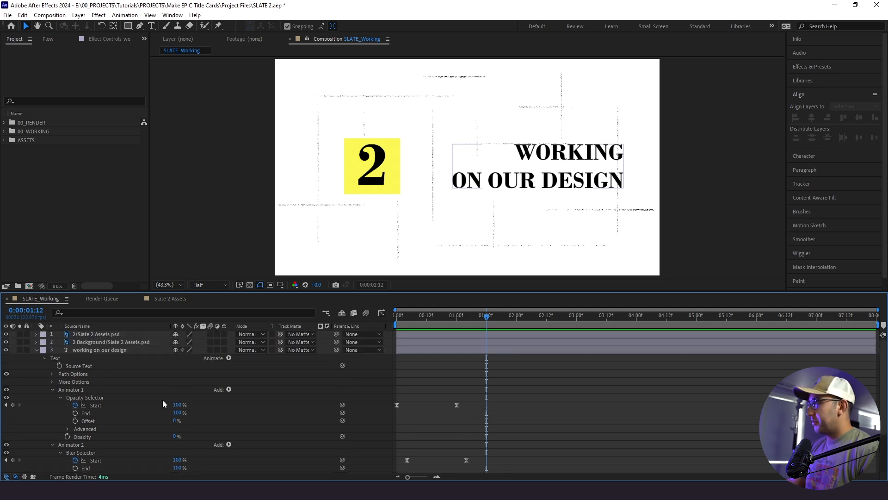
click(86, 350)
key(ctrl+d)
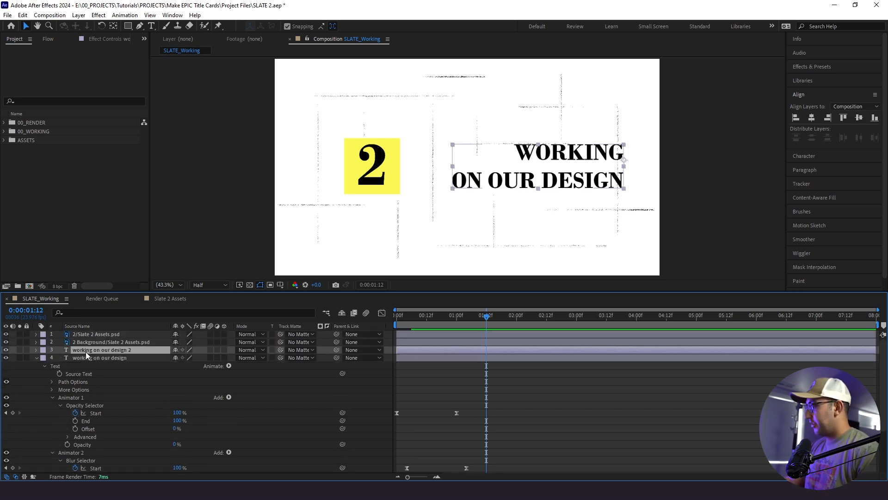
key(Return)
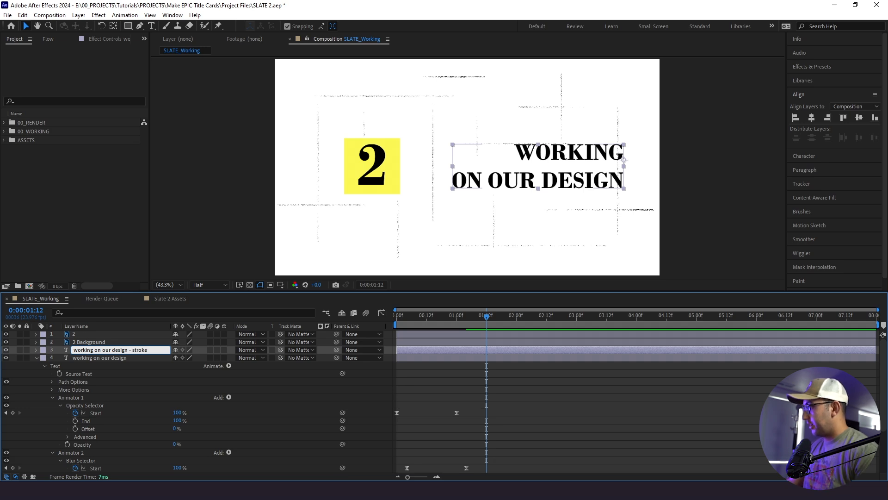
text(- stroke)
Step: Rename the original title text layer "working on our design - fill" and hide it
click(91, 359)
key(Return)
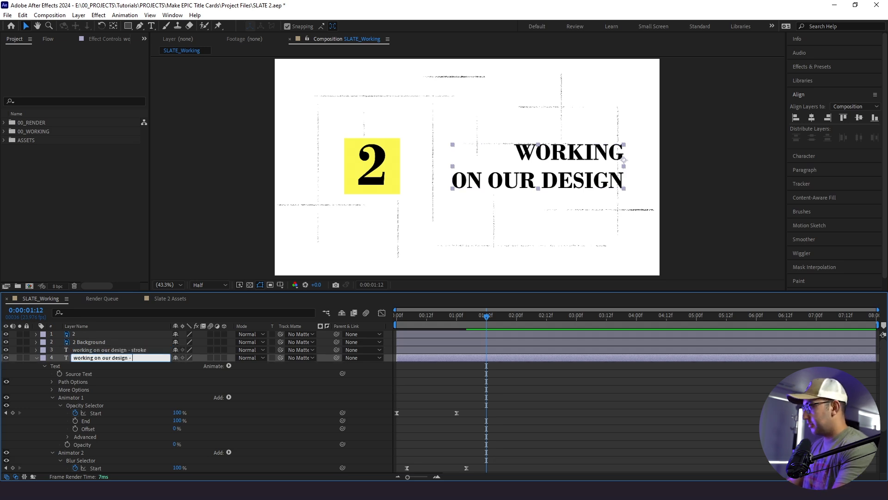
text(- fill)
key(Return)
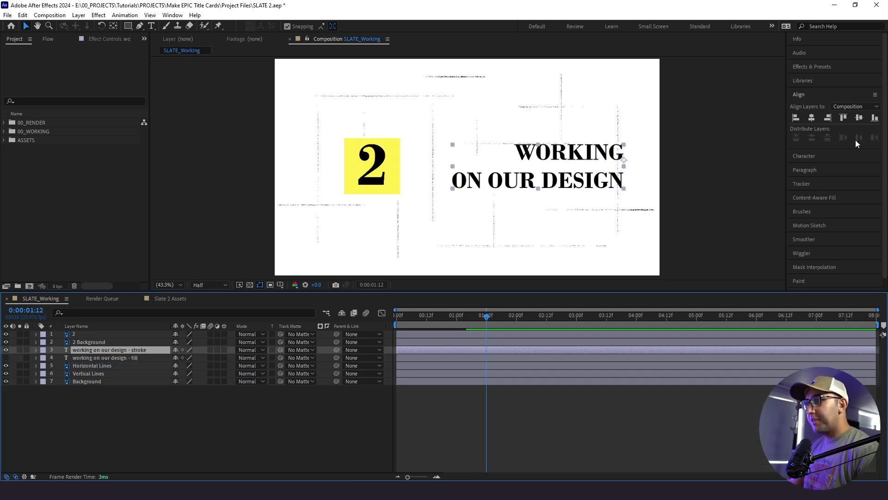
Step: Swap fill and stroke on the stroke text layer to leave only an outline, and set its stroke width to 2 px
click(823, 156)
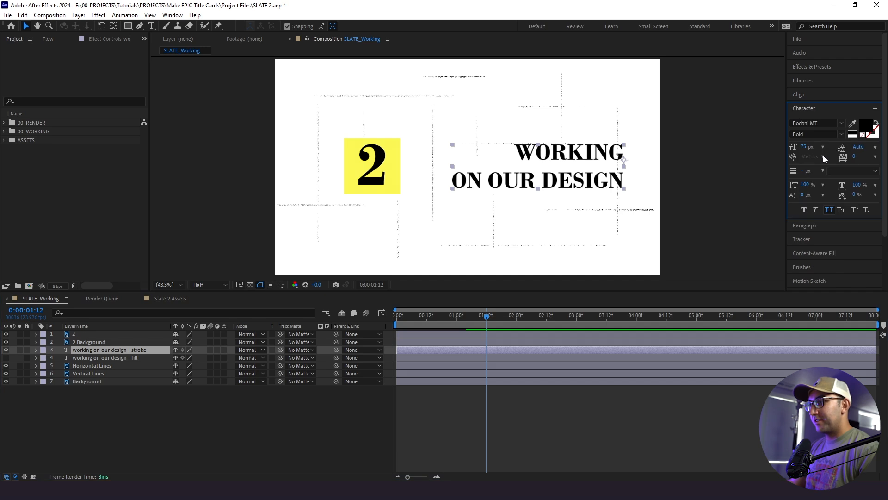
click(876, 122)
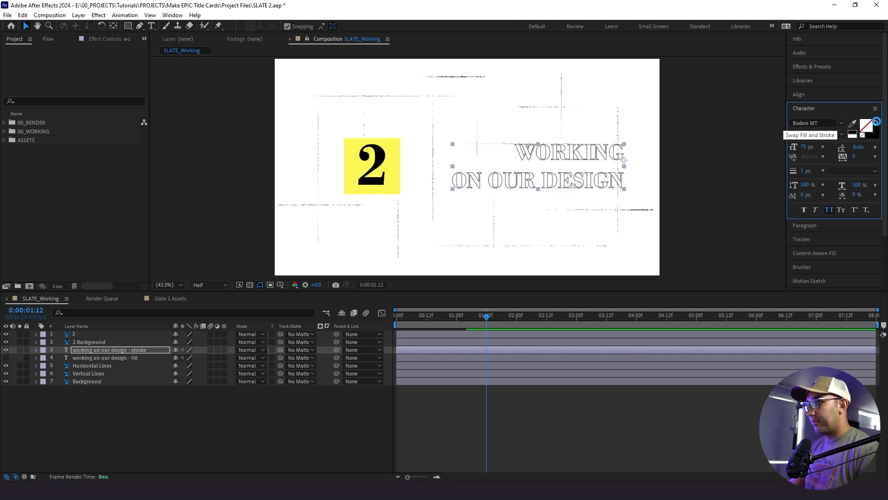
click(808, 171)
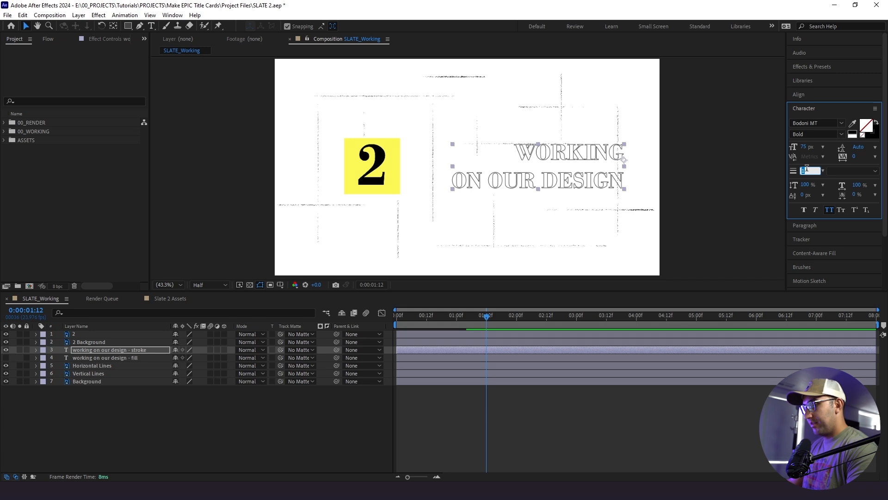
key(Up)
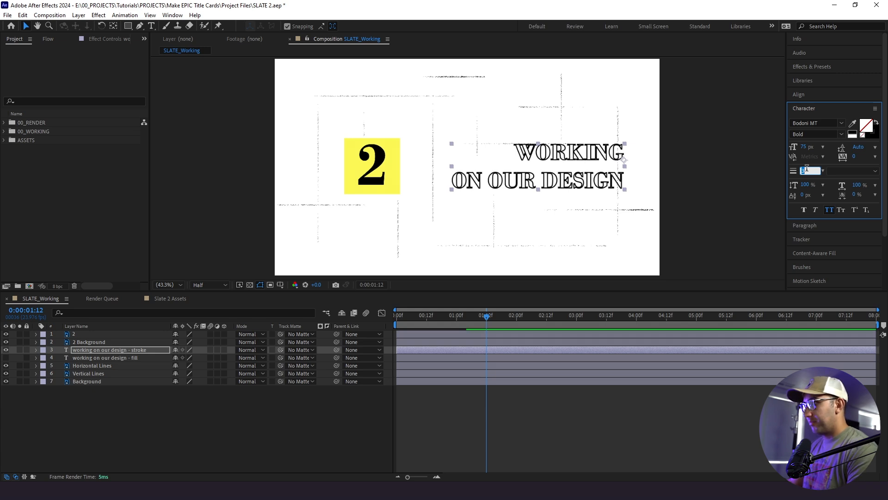
Step: Move the fill text layer above the stroke layer and make it start at frame 4
click(87, 358)
key(Home)
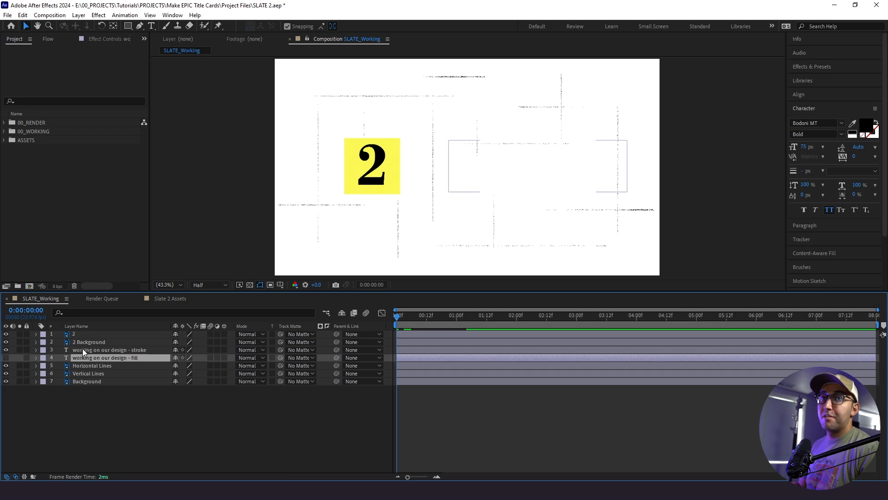
drag(98, 360, 101, 348)
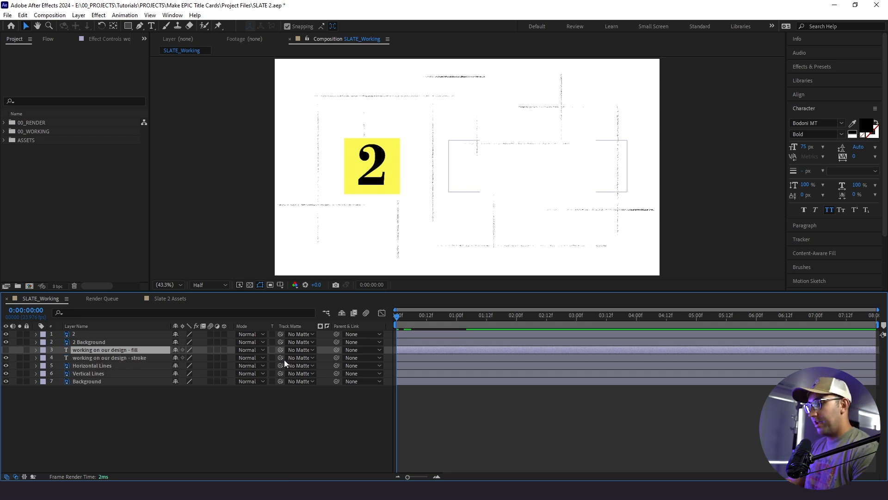
key(Page_Down)
key(Page_Down)
key(Page_Down)
key(Page_Down)
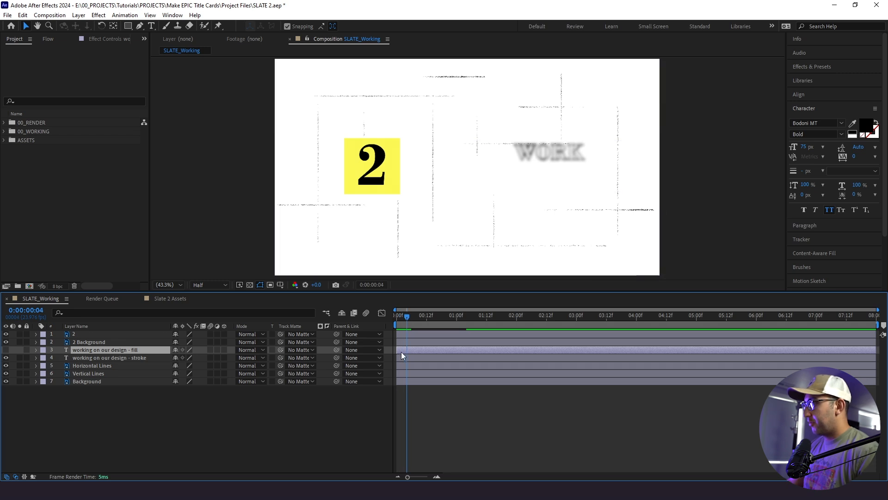
key(alt+bracketleft)
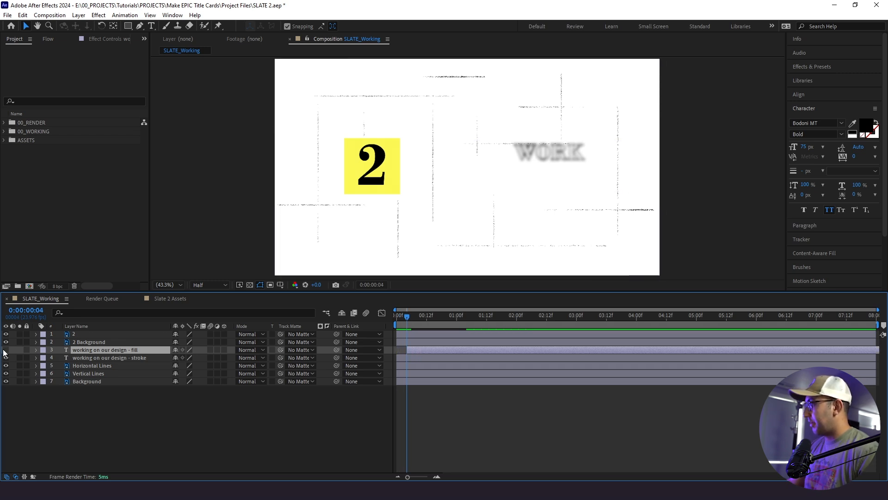
Step: Show the fill text layer again and preview the combined stroke and fill reveal at Full resolution
click(139, 433)
key(Home)
key(space)
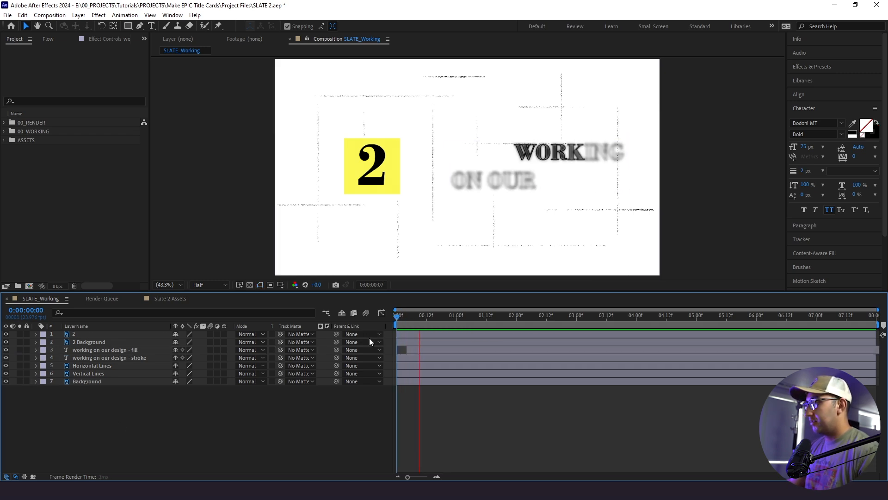
key(space)
key(space)
key(space)
key(space)
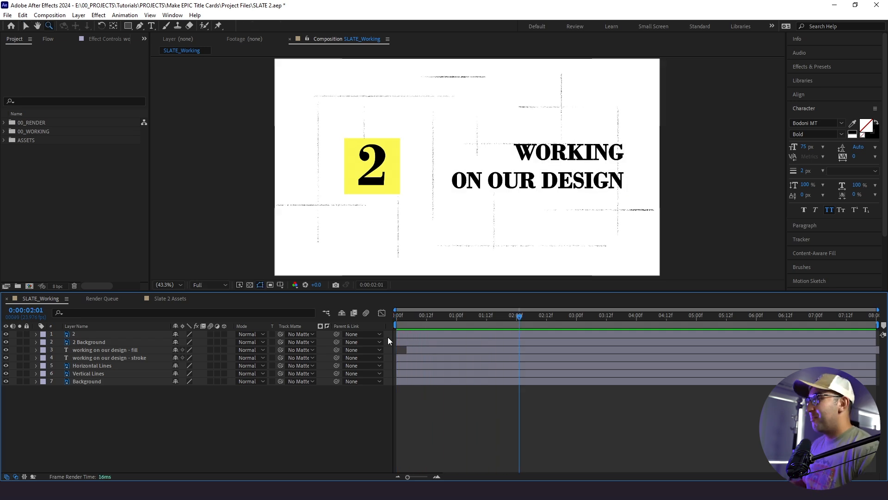
Step: Add a Position expression to the fill text layer with posterizeTime(6) and wiggle(222,3) on separate lines
click(98, 350)
key(p)
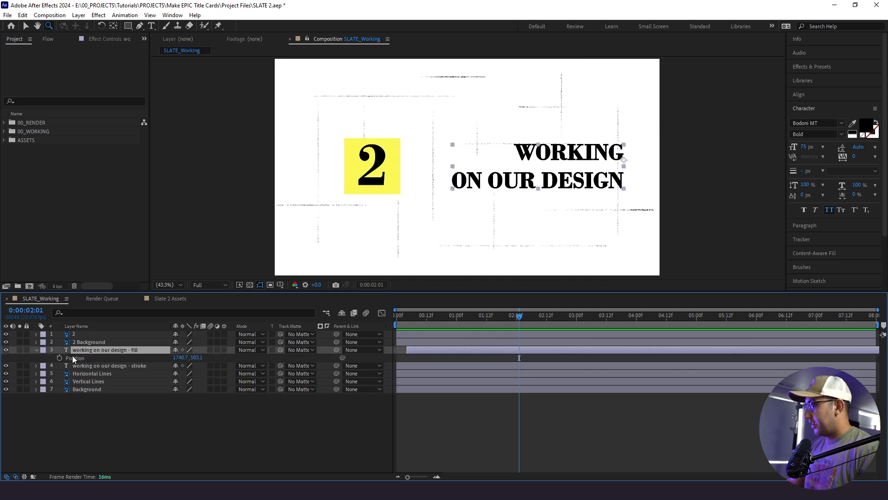
alt+click(59, 357)
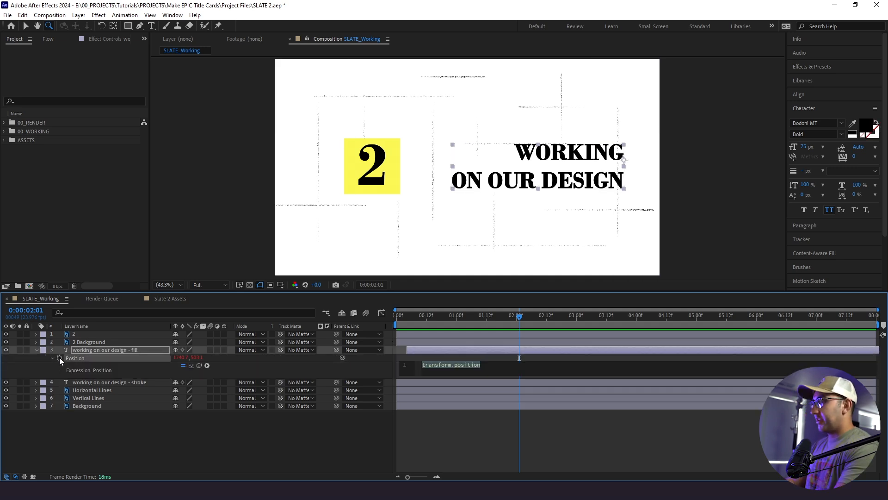
text(posterizeTime())
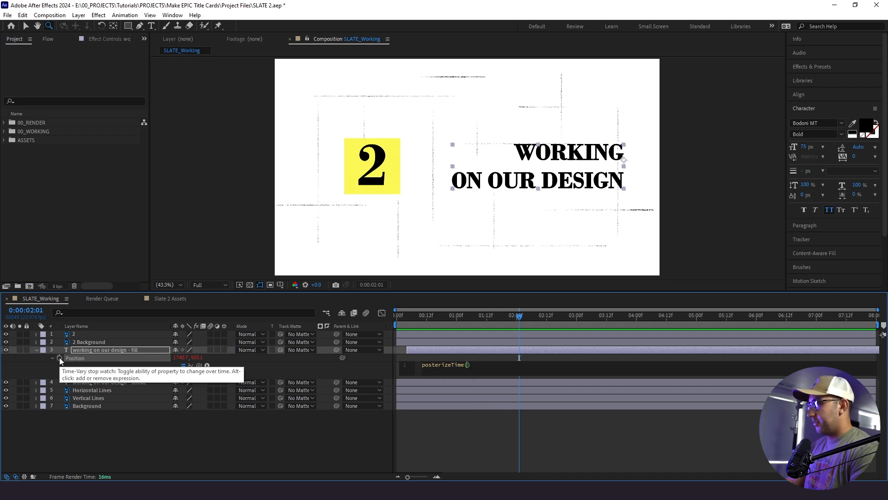
text(wigg)
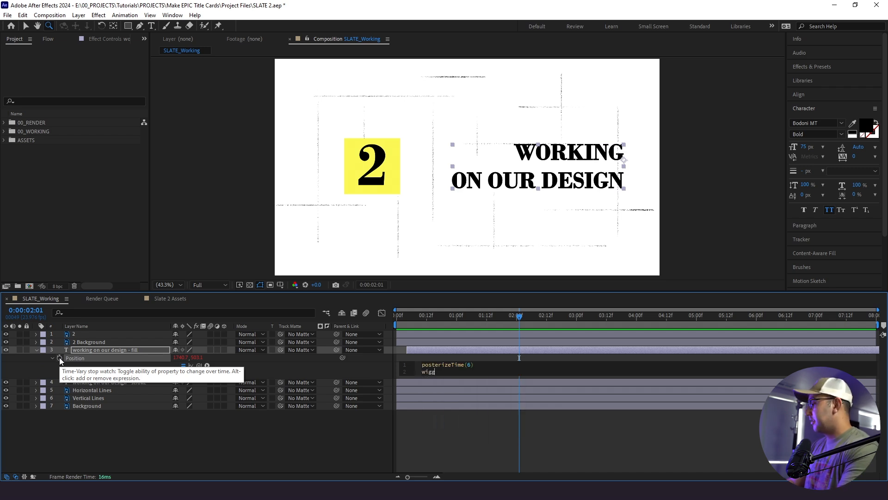
text(le()222,3)
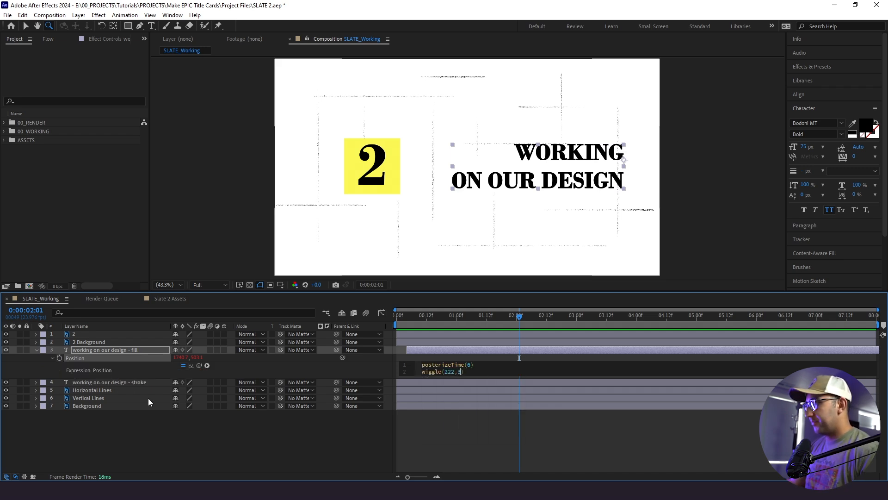
click(132, 392)
Step: Copy only the Position expression from the fill text layer and paste it onto the stroke text layer
right_click(85, 356)
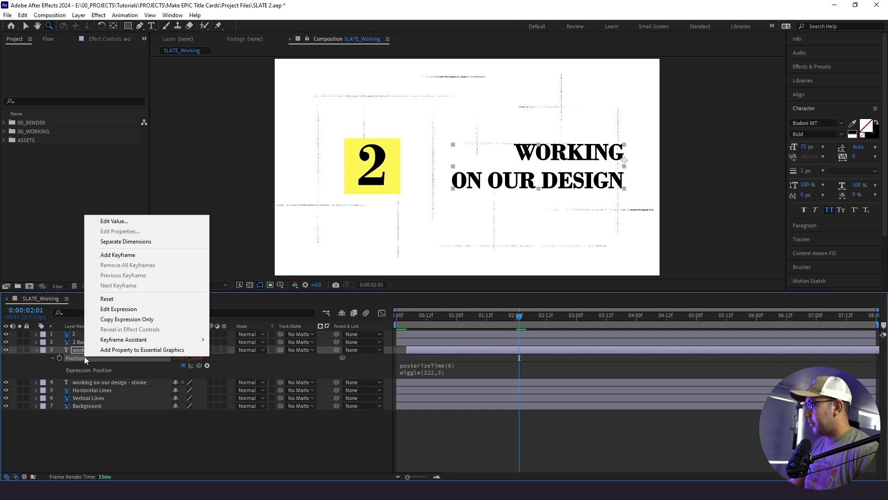
click(111, 318)
click(98, 381)
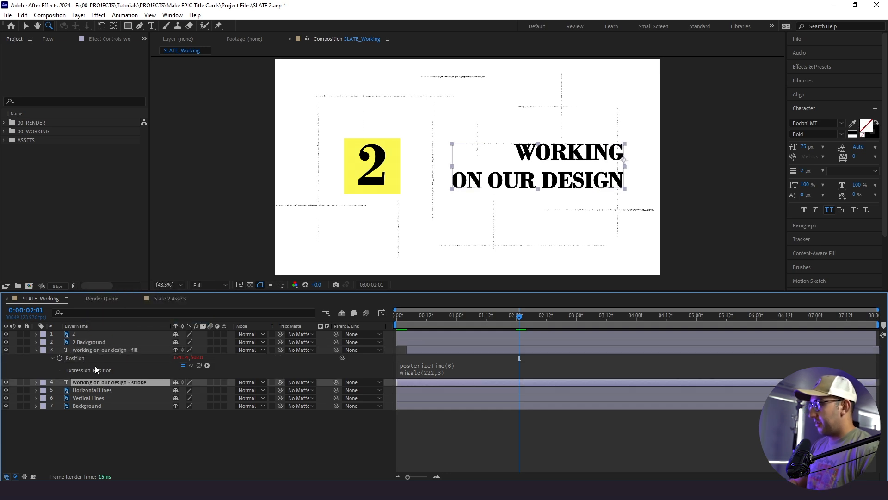
key(ctrl+v)
Step: Preview the wiggling fill and stroke text from the start of the composition
drag(423, 320, 334, 341)
key(space)
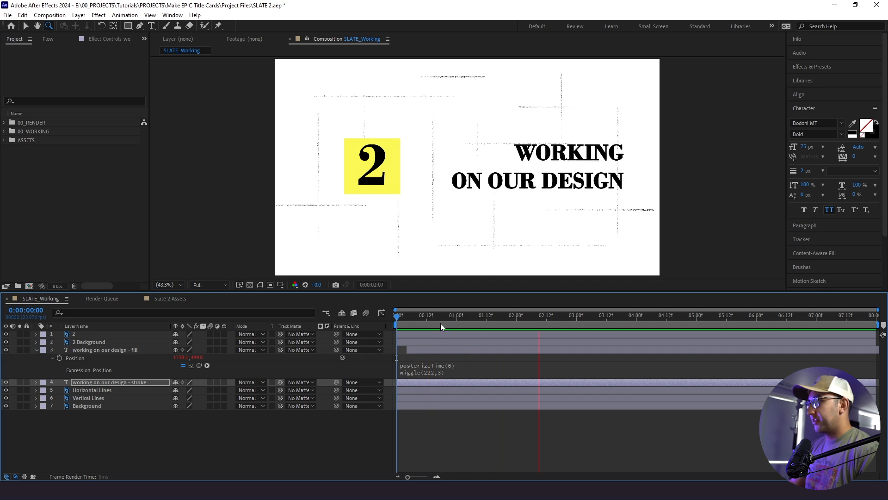
drag(434, 320, 349, 333)
key(space)
key(F2)
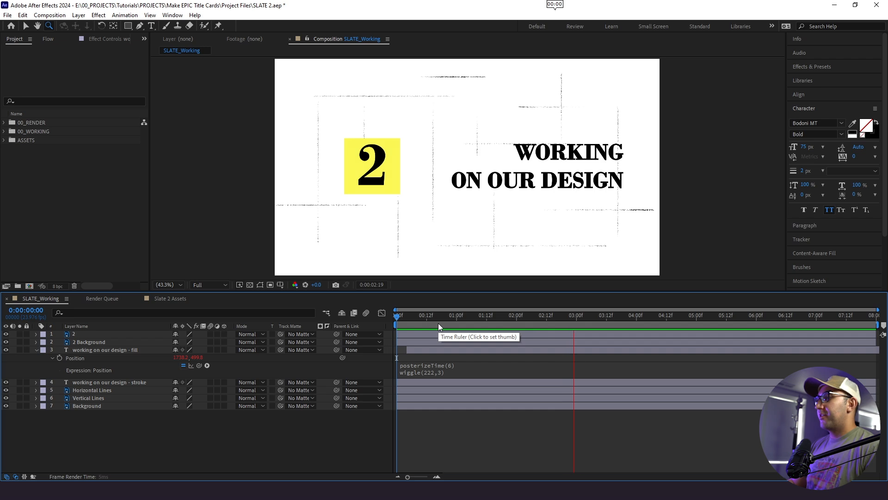
key(space)
key(space)
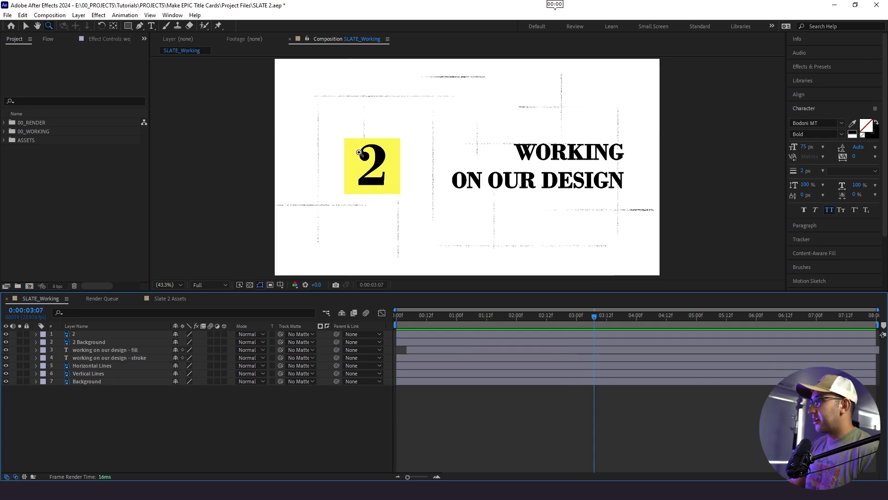
Step: Move the 2 Background layer's anchor point to the lower-right corner of the yellow square
key(v)
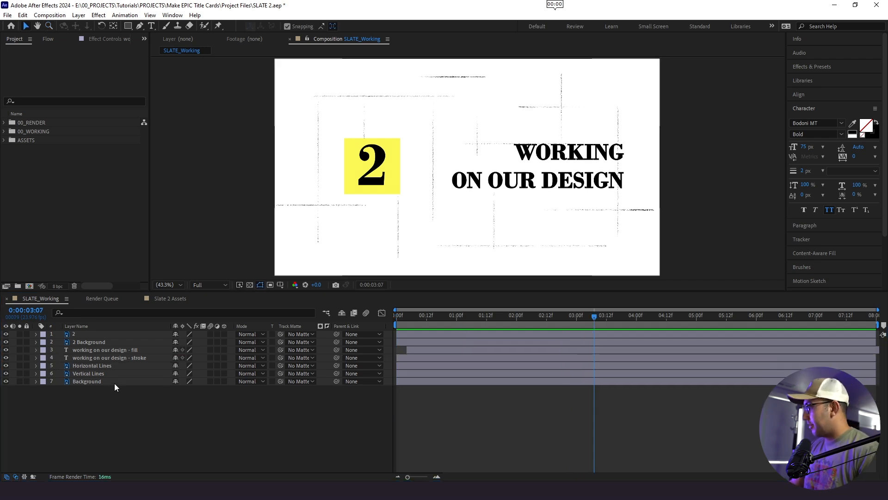
click(88, 343)
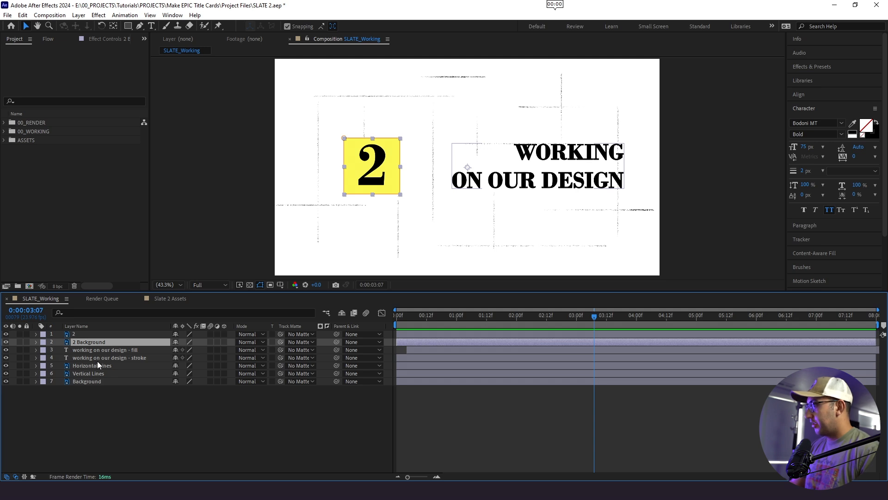
key(y)
drag(466, 170, 402, 195)
Step: Start Position, Scale and Rotation keyframes on the 2 Background layer at 0:00:01:00
key(Home)
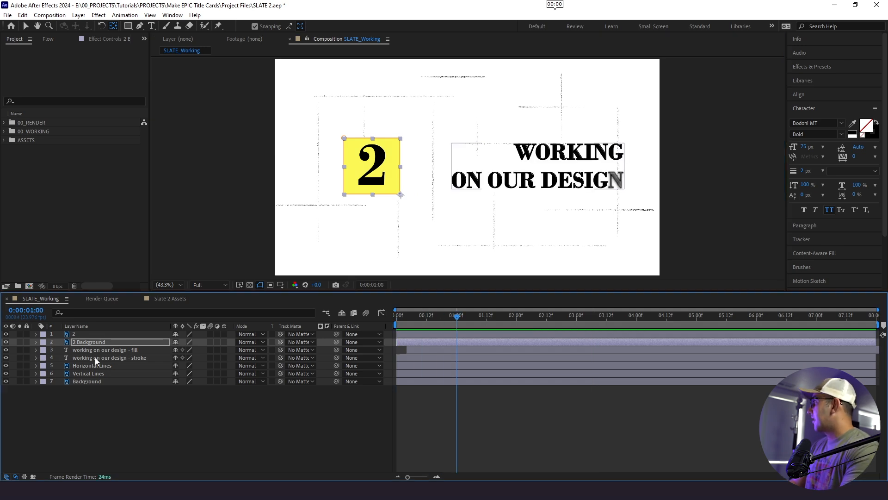
key(p)
key(shift+s)
key(shift+r)
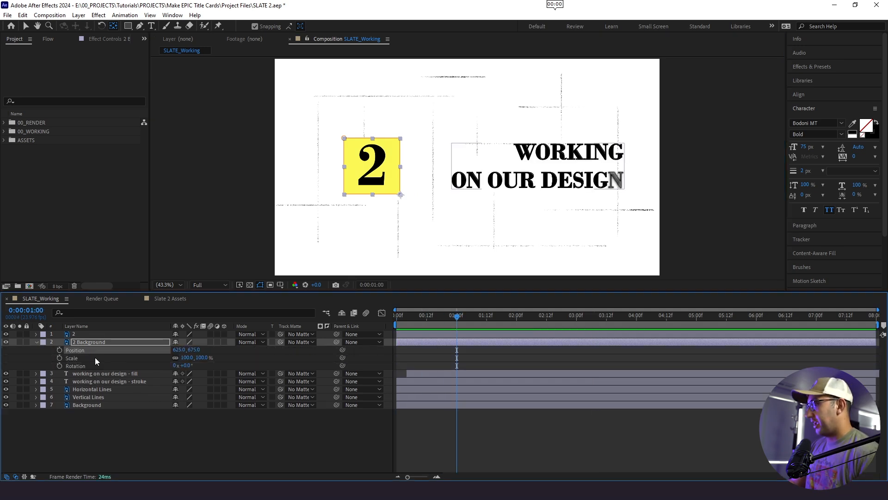
click(60, 350)
click(59, 357)
click(59, 365)
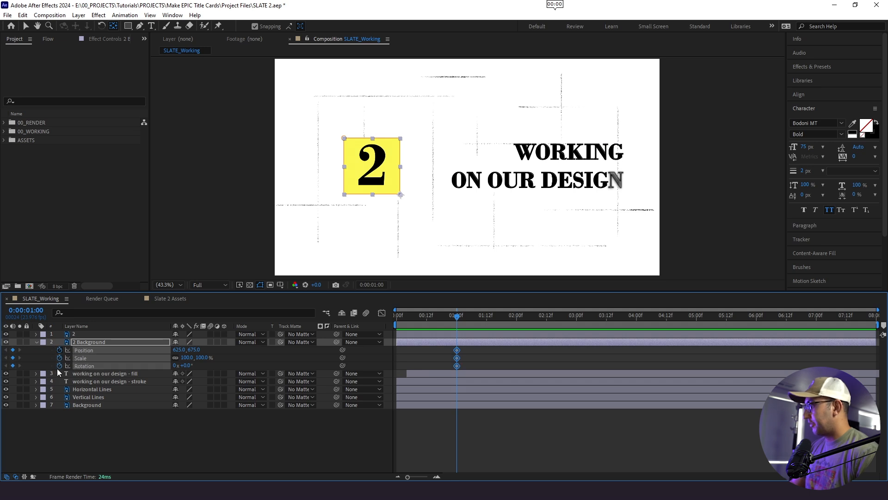
Step: Add Position, Scale and Rotation keyframes with the same resting values to the 2 Background layer at 0:00:01:12
drag(474, 318, 486, 322)
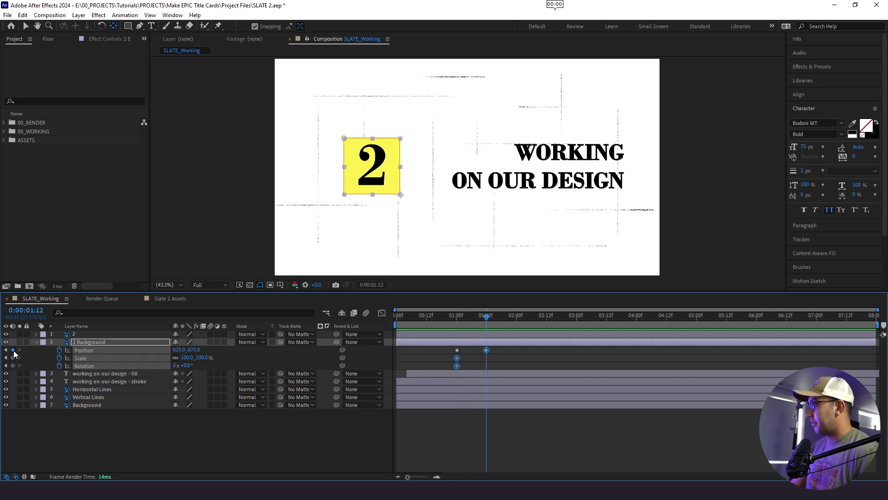
drag(477, 315, 461, 329)
click(520, 430)
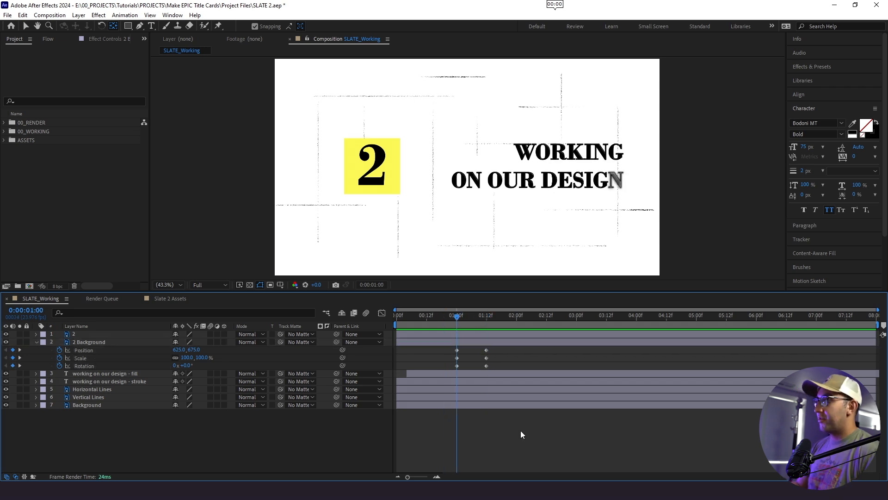
Step: At 0:00:01:00, set the 2 Background layer's Rotation to 90°, Position to 625, 734 and Scale to 0%
click(170, 369)
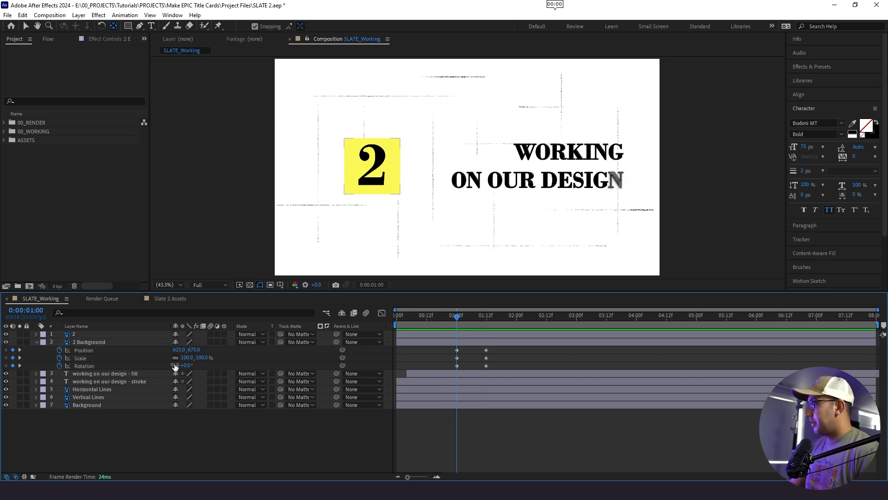
drag(187, 365, 207, 370)
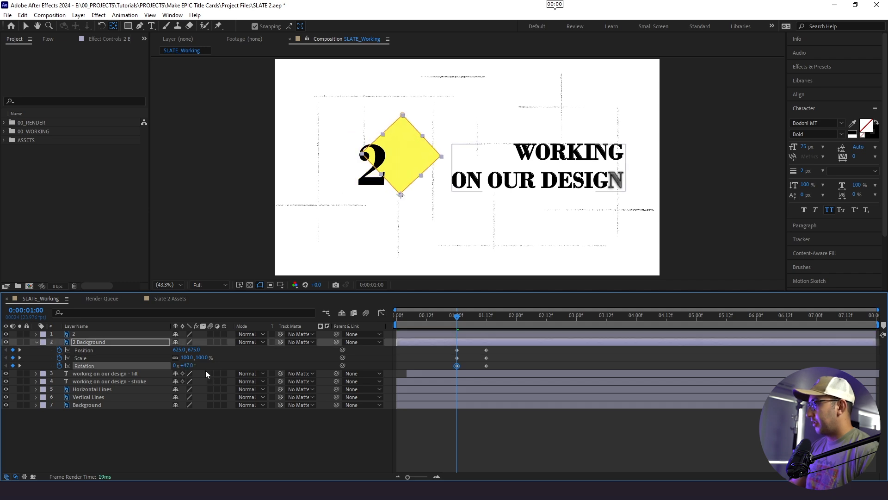
click(189, 366)
key(Return)
drag(193, 352, 206, 365)
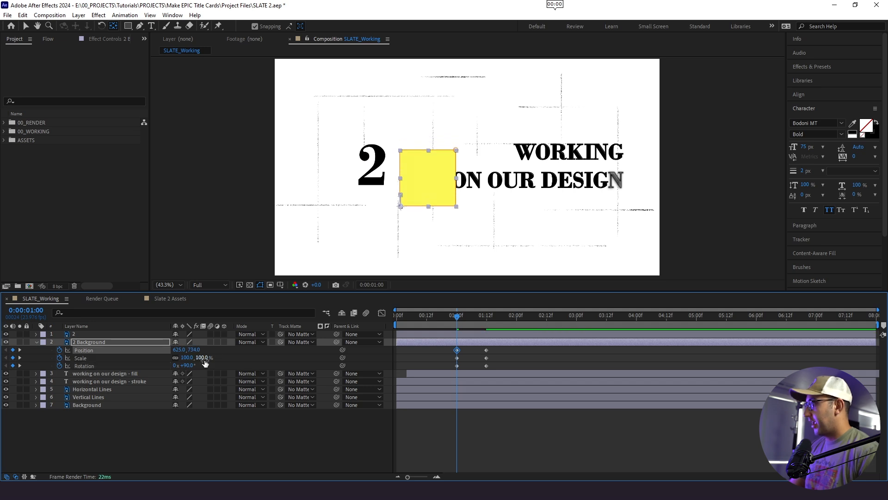
text(0)
key(Return)
Step: Preview the yellow square's entrance from just before 0:00:01:00
key(space)
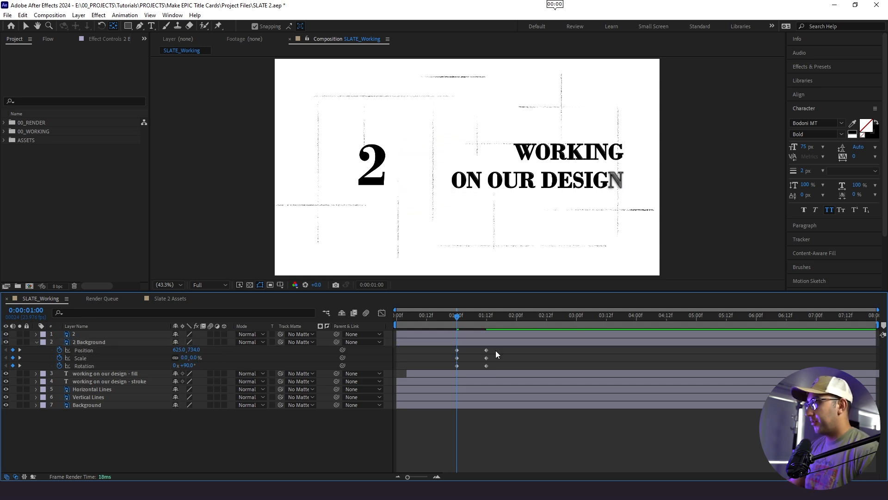
click(445, 322)
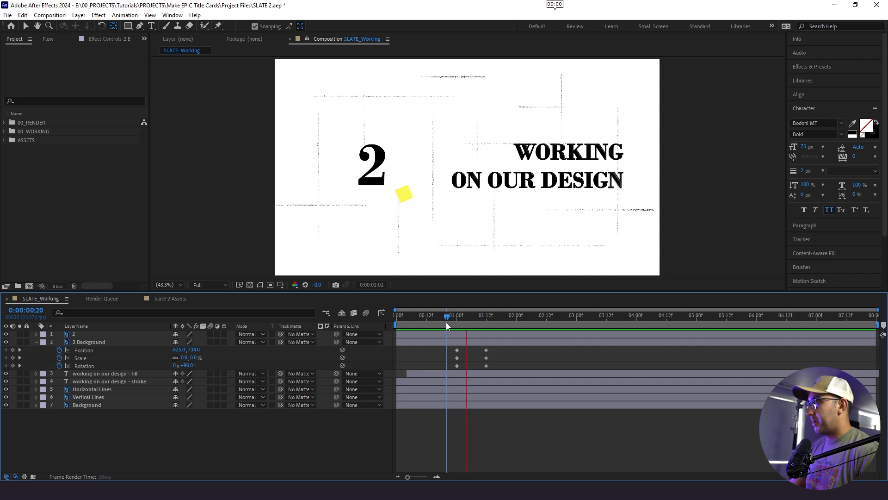
click(451, 319)
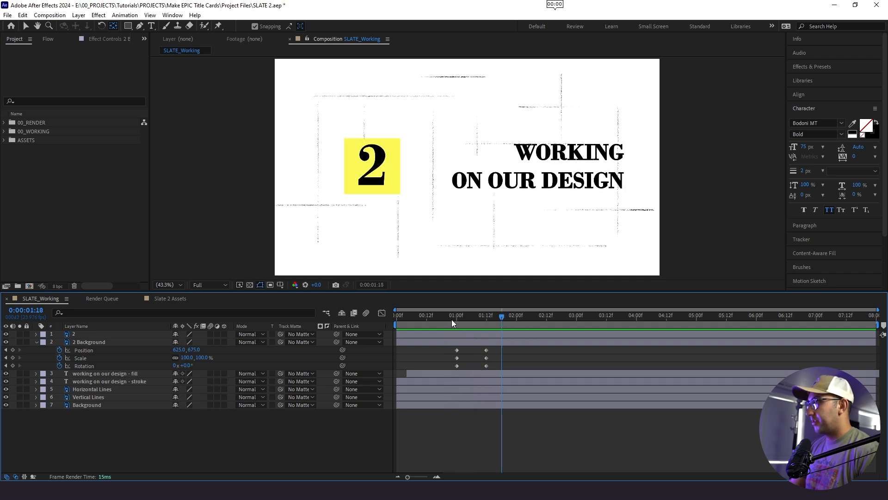
Step: Easy-ease all Position, Scale and Rotation keyframes on the 2 Background layer and reshape their curves in the Graph Editor
drag(495, 351, 447, 372)
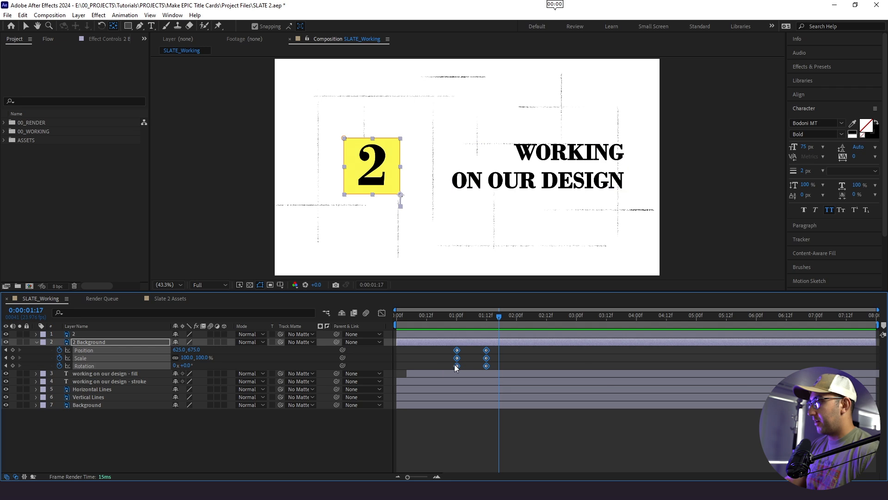
click(491, 322)
key(shift+F3)
click(381, 313)
drag(482, 449, 468, 451)
click(486, 357)
click(381, 313)
click(382, 313)
click(487, 365)
click(382, 313)
Step: Preview the yellow square's eased entrance from 0:00:00:19
key(space)
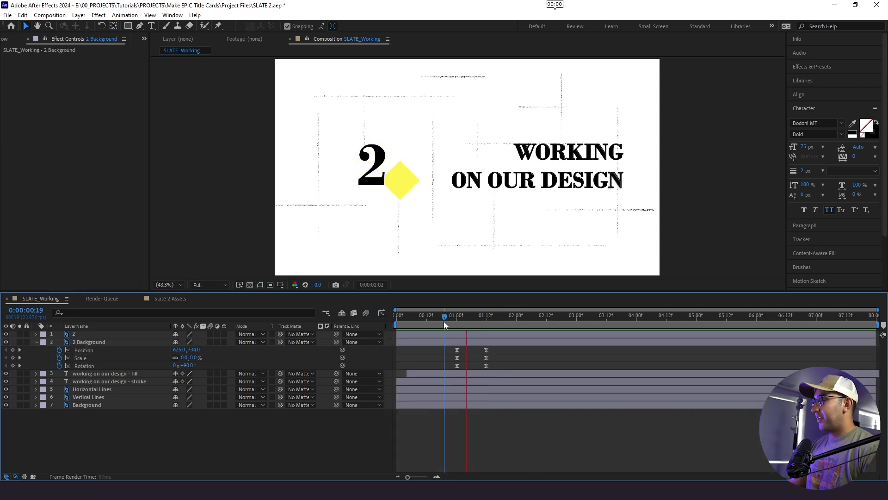
key(space)
key(space)
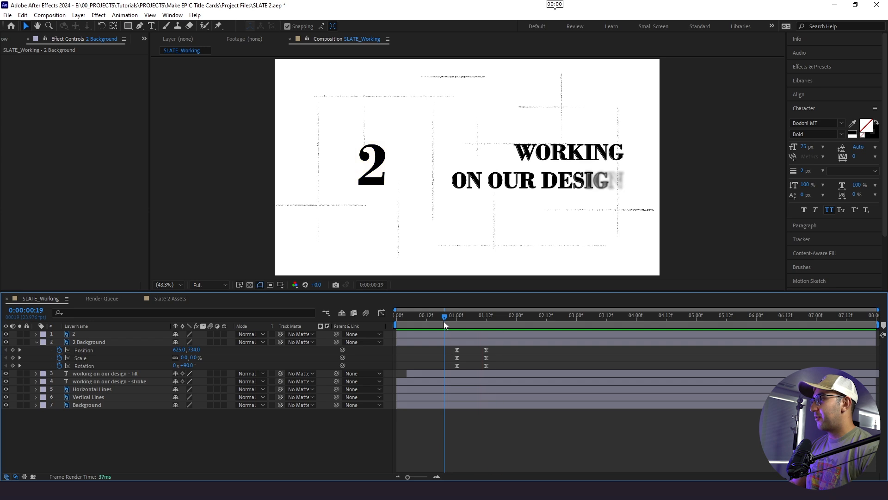
key(space)
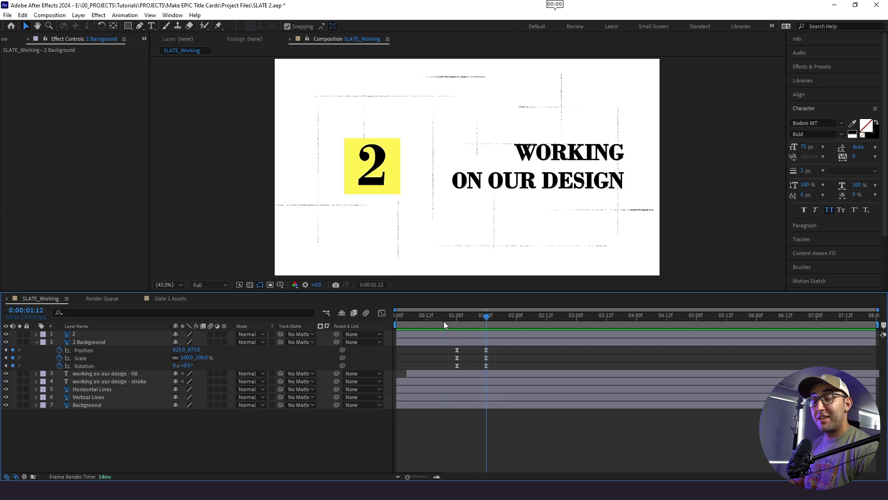
Step: Apply the Roughen Edges effect to the 2 Background layer and set its Border to 100
click(108, 342)
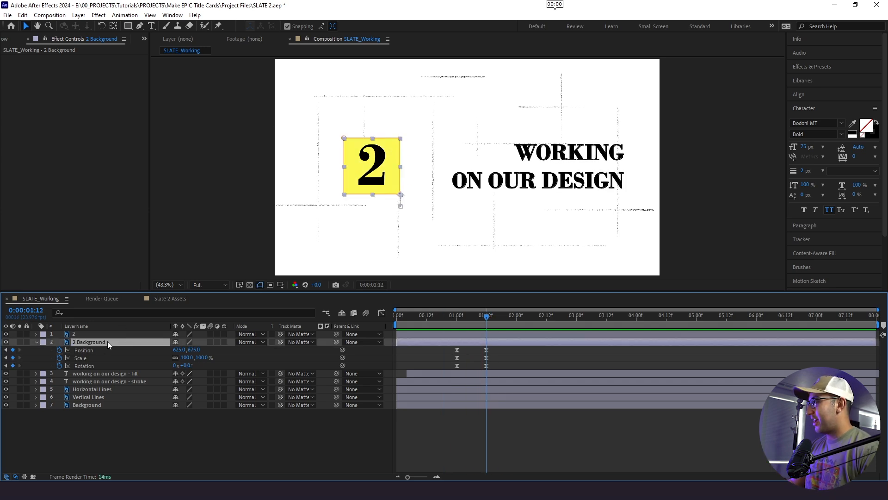
key(ctrl+space)
text(rou)
key(Return)
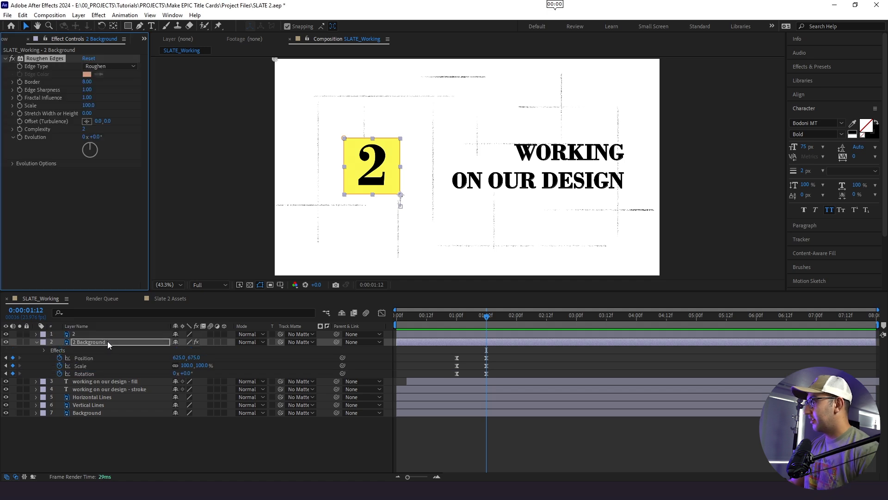
click(87, 82)
text(100)
key(Return)
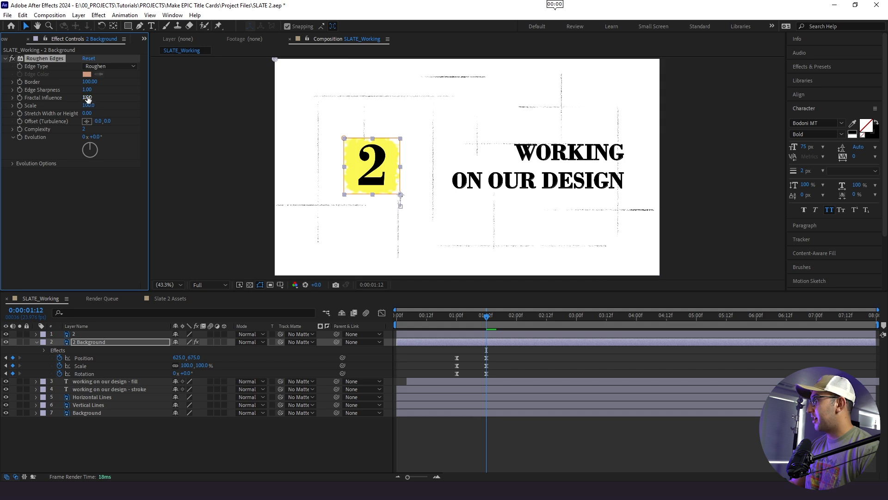
Step: Set the Roughen Edges effect's Edge Sharpness to 5 and Scale to 12
text(5)
key(Return)
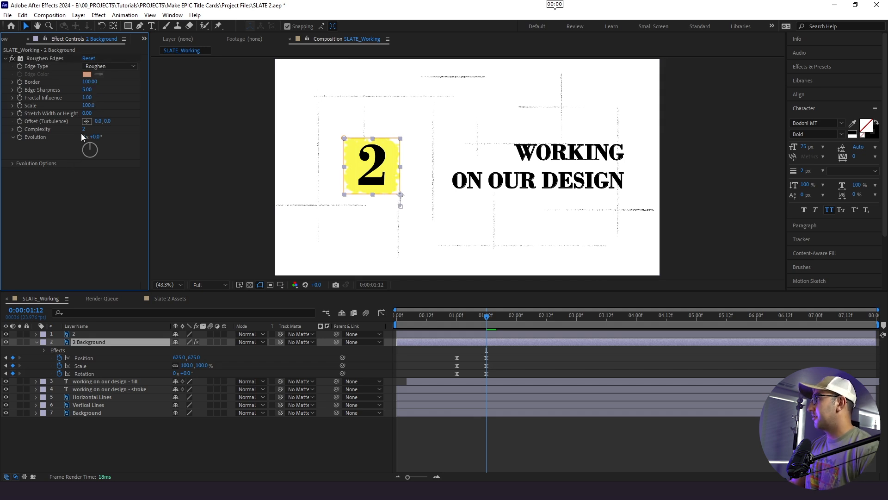
click(86, 105)
text(12)
key(Return)
Step: Preview the roughened yellow square's entrance from 0:00:01:00
click(460, 316)
key(space)
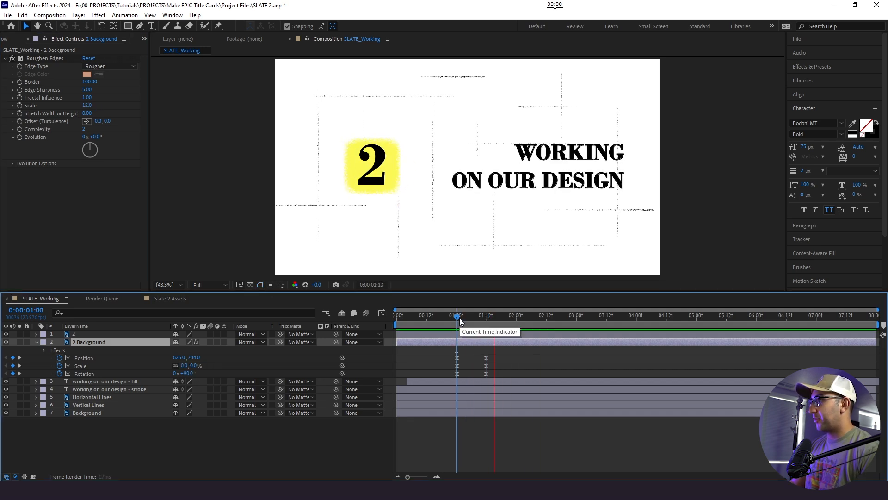
click(454, 323)
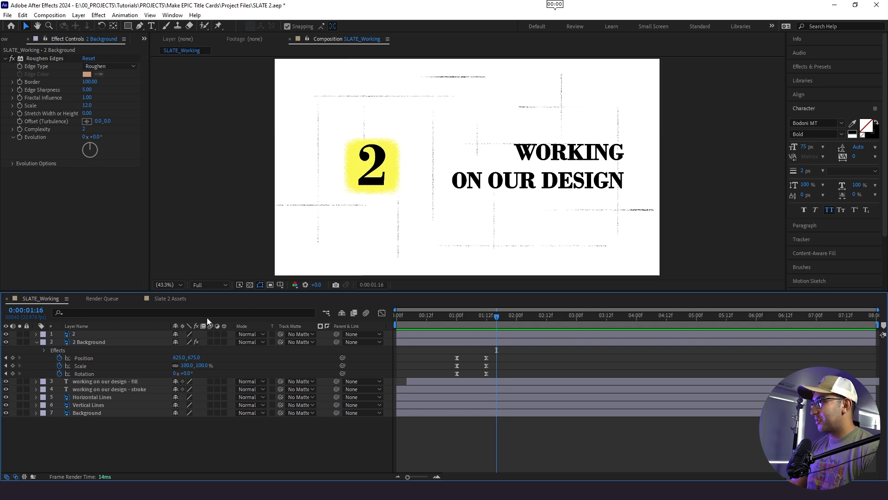
Step: Convert the imported layer named 2 to editable text
click(129, 335)
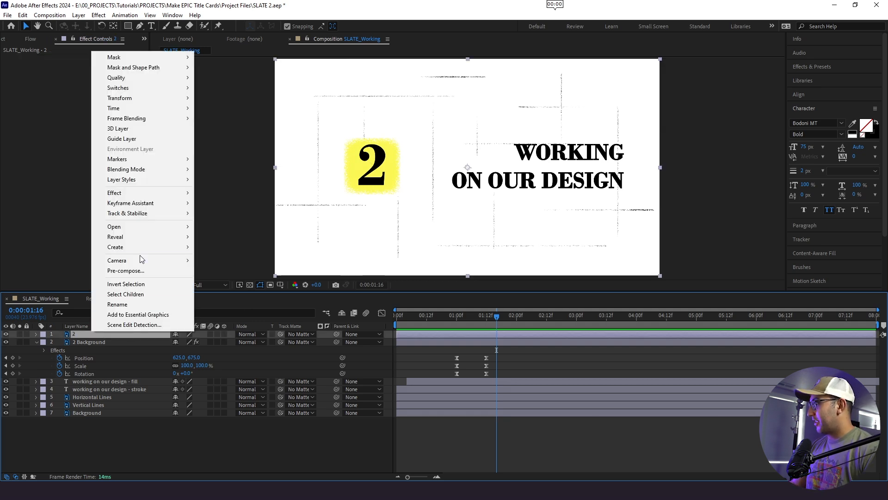
mouse_move(144, 247)
click(236, 246)
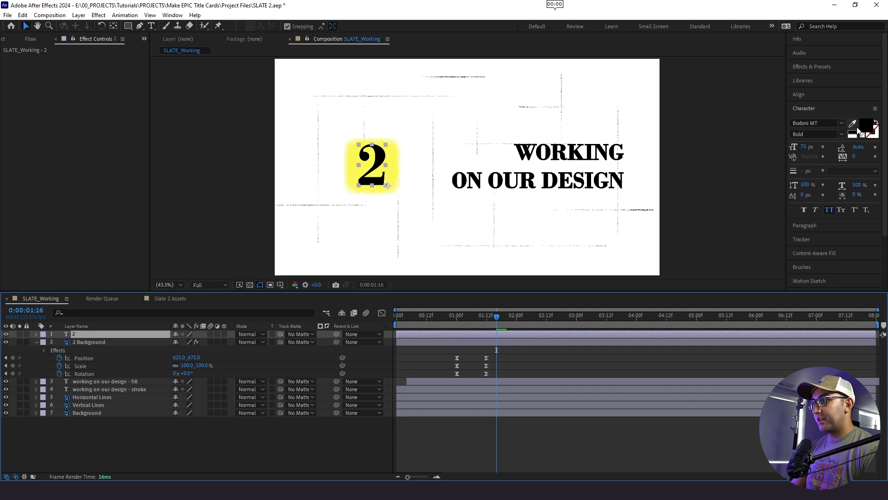
Step: Swap fill and stroke on the number 2 text, set its stroke width to 2 px, and preview the outline
click(876, 123)
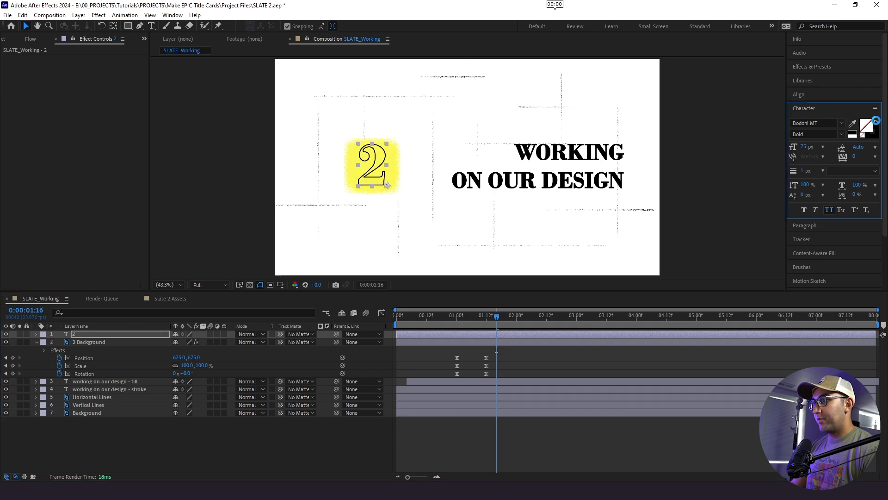
click(806, 171)
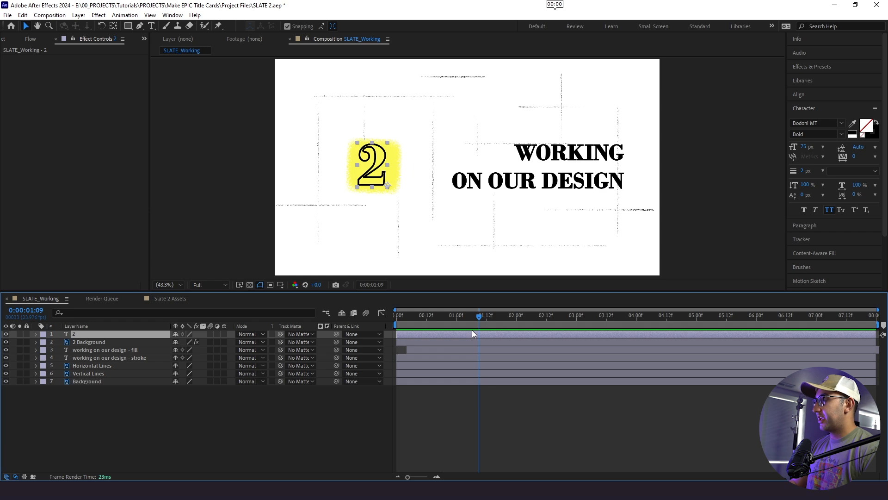
key(space)
key(space)
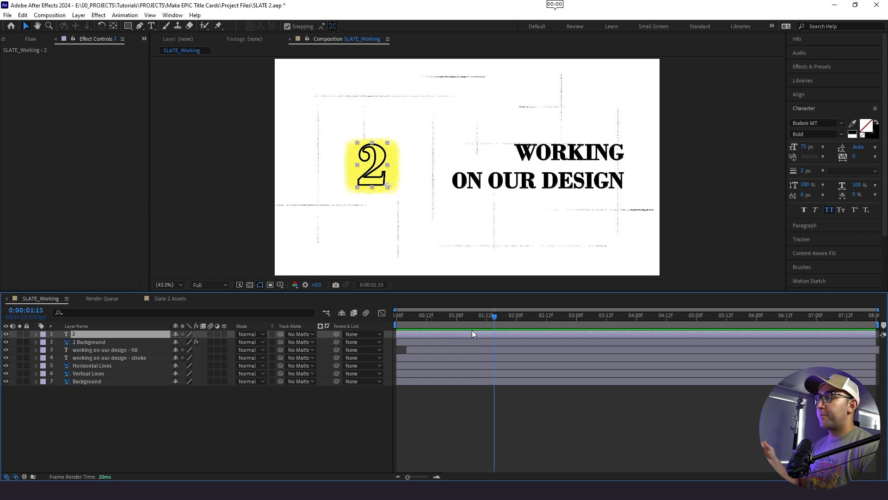
Step: Add a Position keyframe to the number 2 text layer at 0:00:01:12 and return to the composition's start
key(p)
click(484, 322)
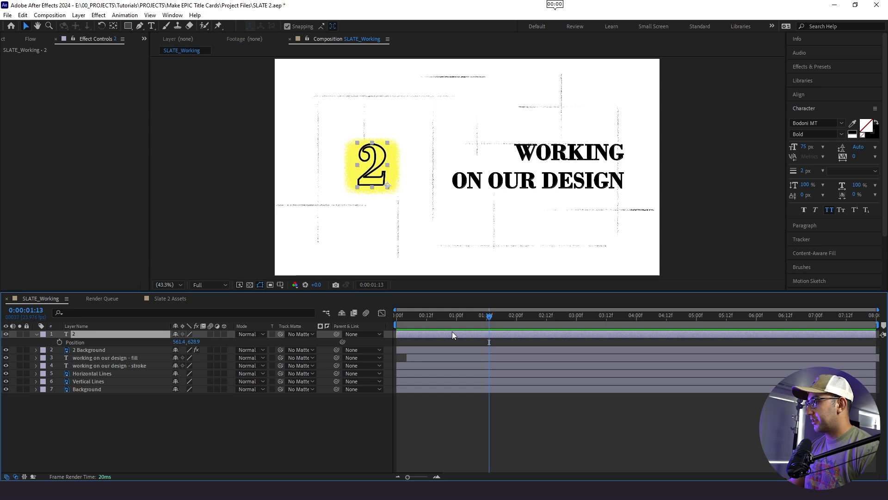
click(59, 341)
key(Home)
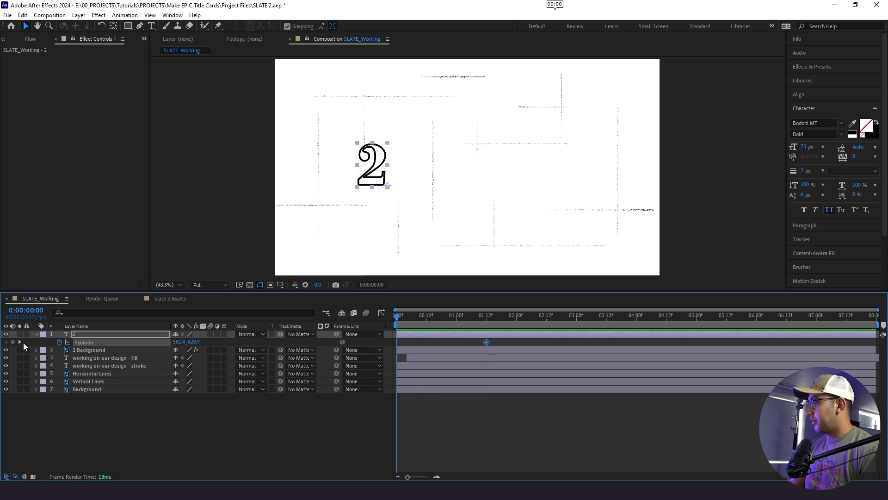
Step: Keyframe the number 2 layer's Position at 0:00:00:00 and shift it horizontally off the canvas to X -78.6
click(13, 342)
click(480, 414)
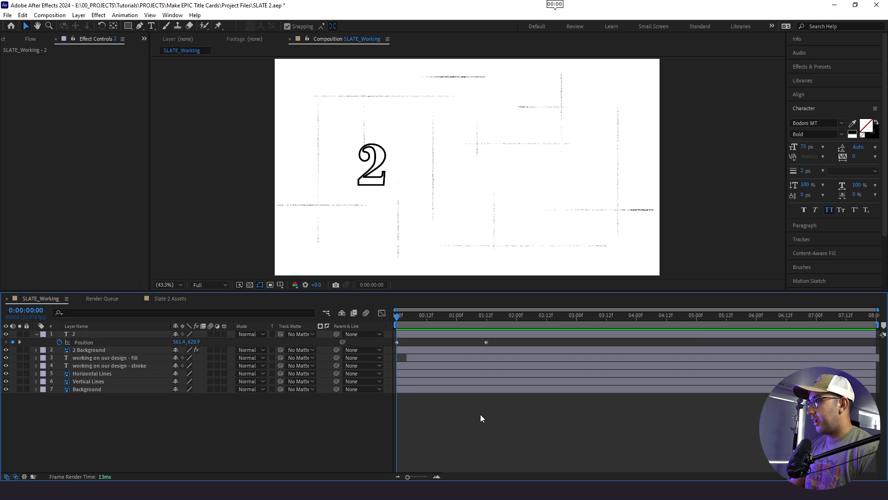
click(421, 334)
key(shift+Left)
key(shift+Left)
key(shift+Left)
key(shift+Left)
key(shift+Left)
key(shift+Left)
key(shift+Left)
key(shift+Left)
key(shift+Left)
key(shift+Left)
key(shift+Left)
key(shift+Left)
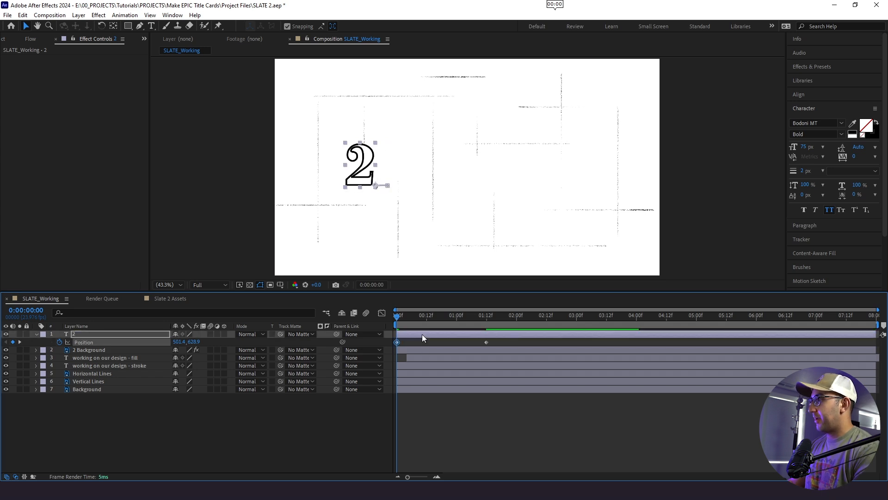
key(shift+Left)
key(shift+Left)
key(shift+Left)
key(shift+Left)
key(shift+Left)
key(shift+Left)
key(shift+Left)
key(shift+Left)
key(shift+Left)
key(shift+Left)
key(shift+Left)
key(shift+Left)
key(shift+Left)
key(shift+Left)
key(shift+Left)
key(shift+Left)
key(shift+Left)
key(shift+Left)
key(shift+Left)
key(shift+Left)
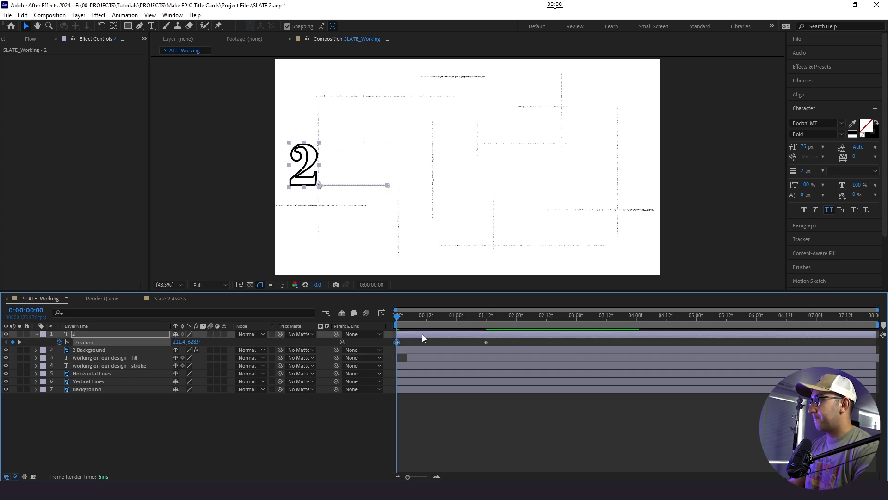
key(shift+Left)
key(shift+Left)
key(shift+Left)
key(shift+Left)
key(shift+Left)
key(shift+Left)
key(shift+Left)
key(shift+Left)
key(shift+Left)
key(shift+Left)
key(shift+Left)
key(shift+Left)
key(shift+Left)
key(shift+Left)
key(shift+Left)
key(shift+Left)
key(shift+Left)
key(shift+Left)
key(shift+Left)
key(shift+Left)
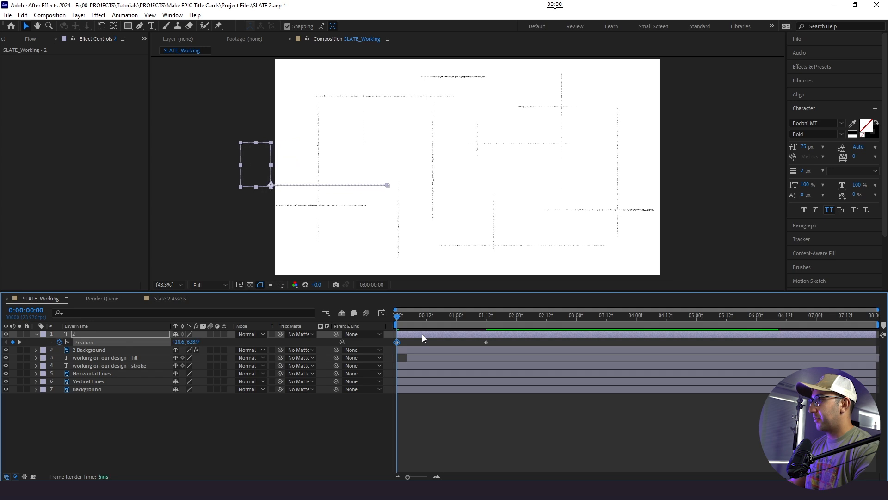
Step: Easy-ease both Position keyframes of the number 2 and extend the last keyframe's incoming influence far toward the start in the speed graph
drag(515, 340, 342, 350)
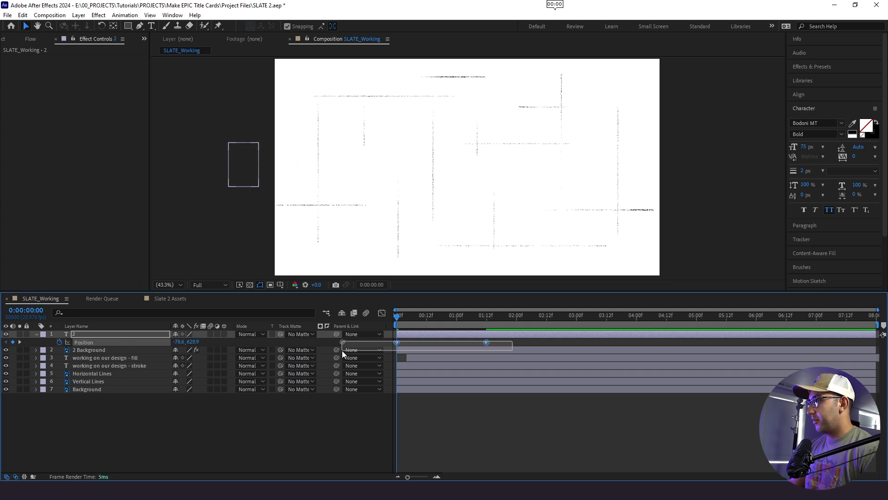
key(F9)
click(519, 423)
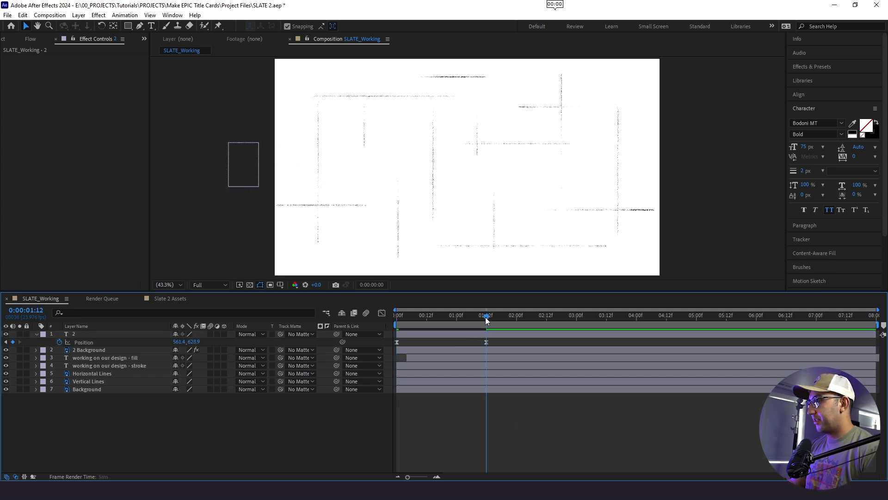
click(484, 316)
click(486, 342)
click(382, 314)
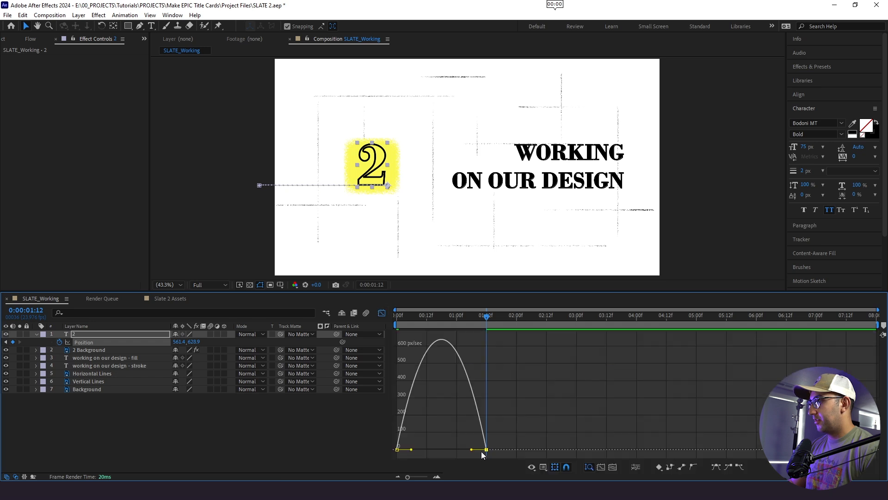
drag(471, 449, 414, 450)
Step: Shift the number 2's Position keyframes to 0:00:00:12 and 0:00:02:00 and preview the slide-in
click(383, 314)
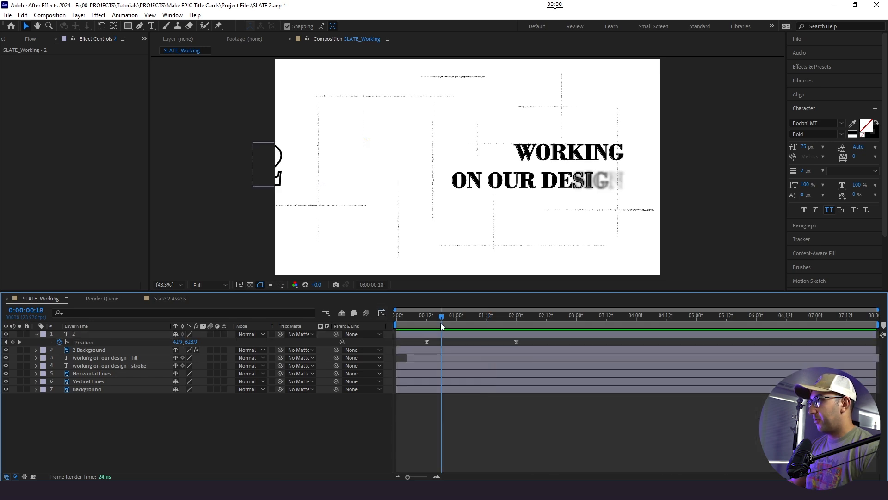
key(space)
key(space)
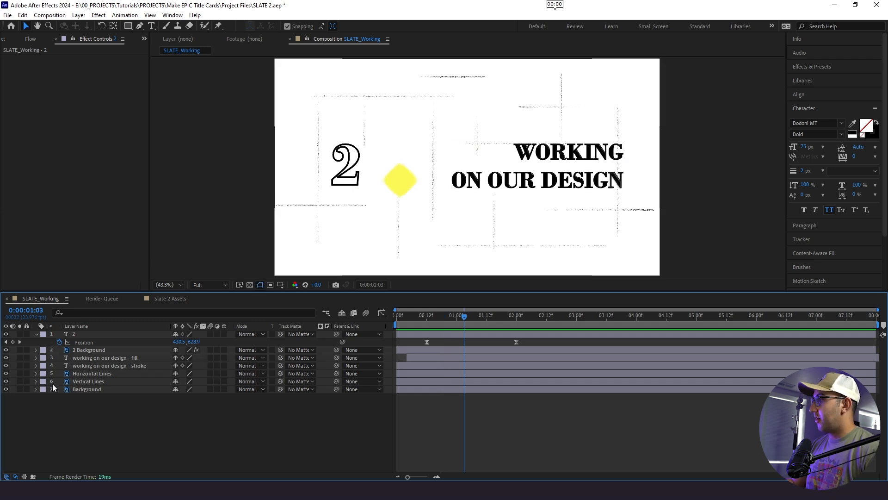
Step: Copy the Position expression from the "working on our design - stroke" layer onto the number 2's Position and preview the motion
click(75, 365)
key(p)
right_click(75, 372)
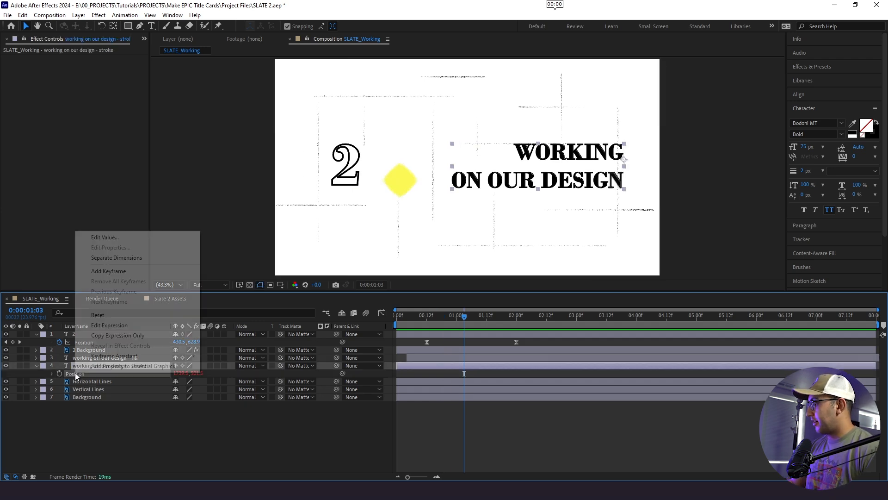
click(93, 337)
click(83, 342)
key(ctrl+v)
drag(425, 318, 401, 326)
key(space)
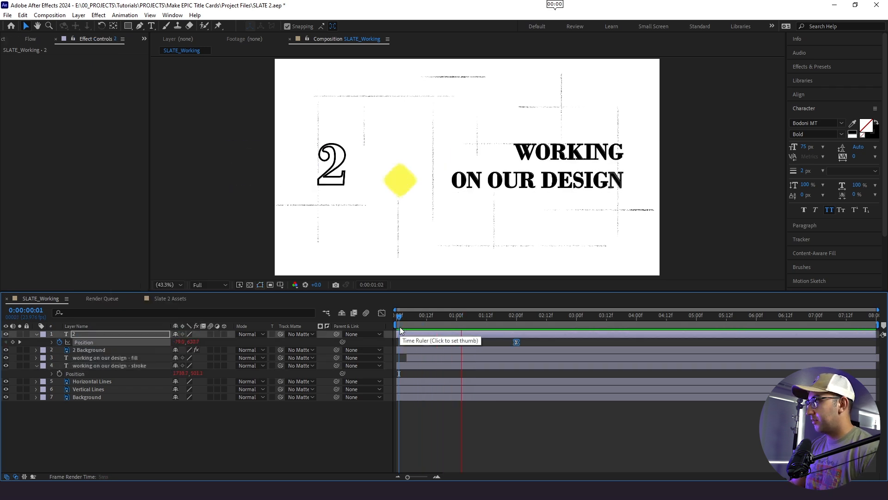
click(429, 323)
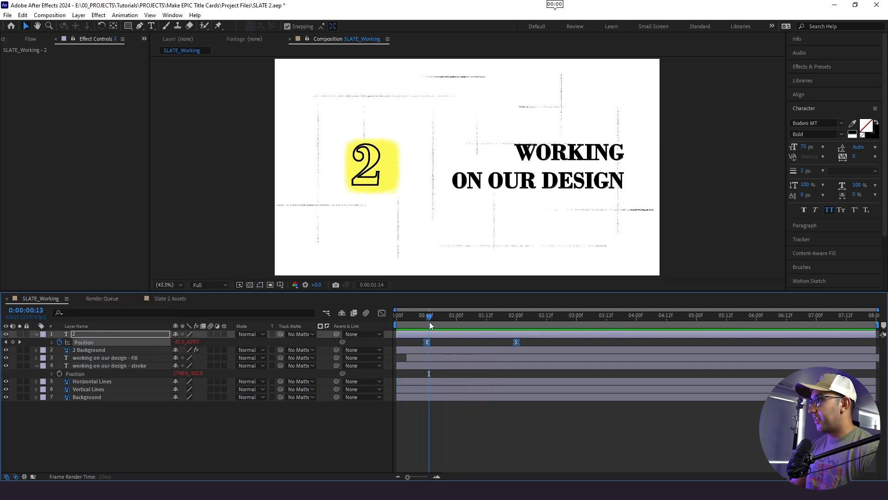
drag(429, 321, 468, 326)
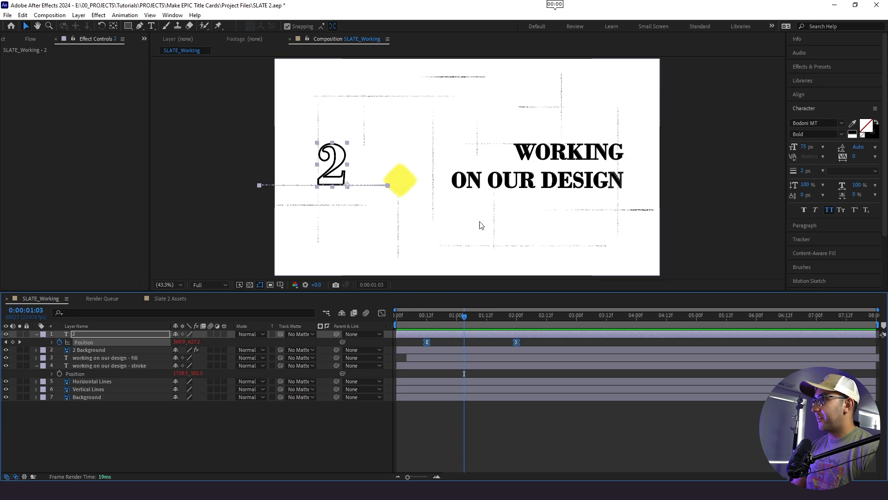
click(478, 311)
mouse_move(478, 311)
mouse_down()
mouse_move(497, 312)
mouse_move(469, 326)
mouse_up()
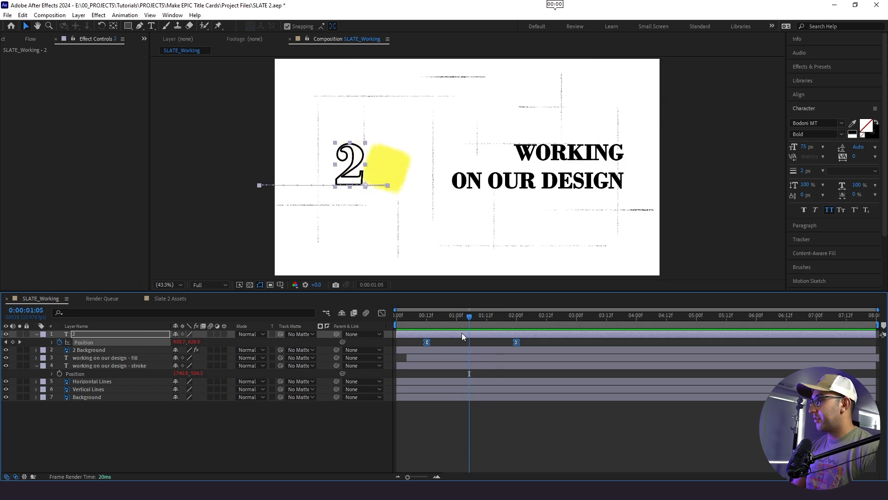
Step: Use 2 Background as the number 2 layer's track matte, keep 2 Background visible, and preview the reveal
click(479, 319)
click(94, 337)
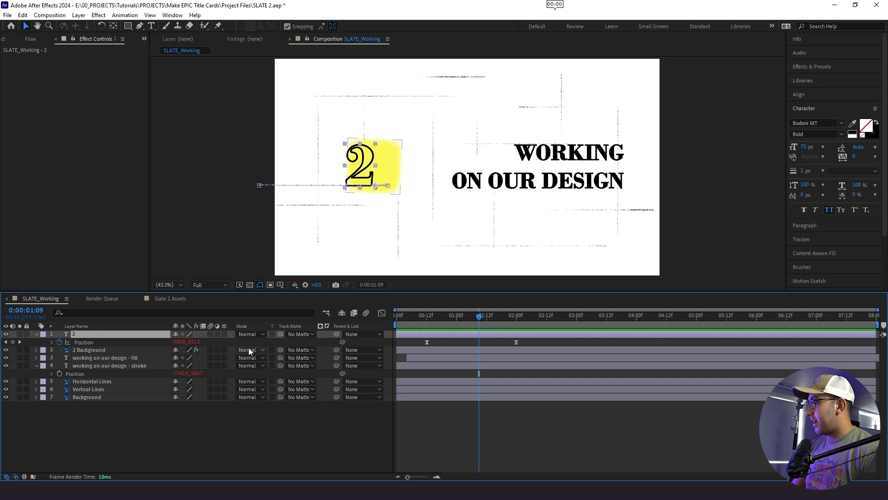
drag(279, 335, 134, 351)
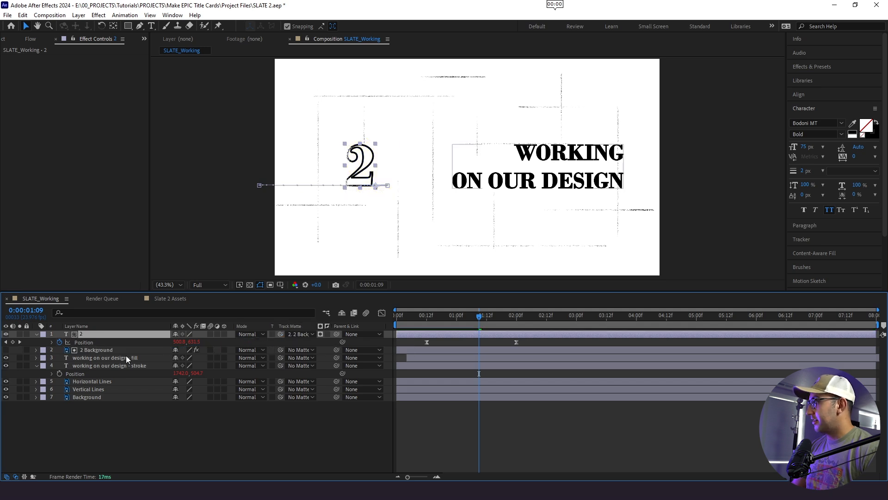
click(6, 350)
drag(479, 318, 420, 327)
click(422, 327)
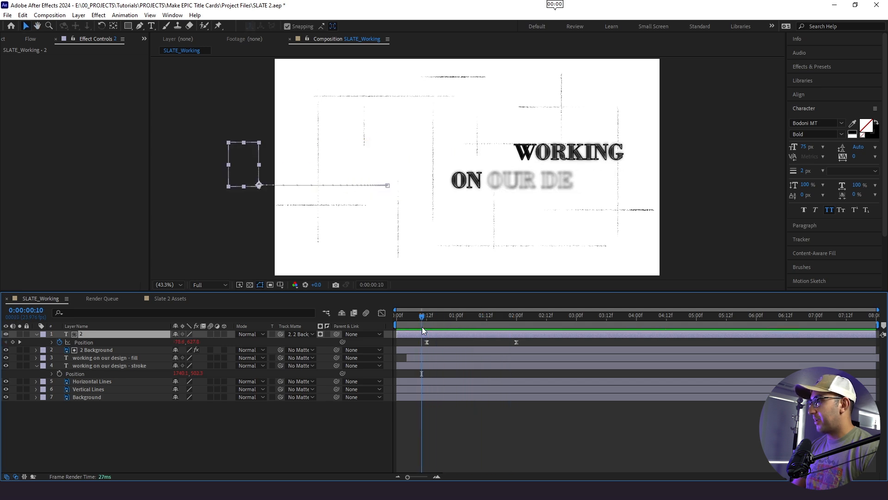
drag(422, 327, 440, 321)
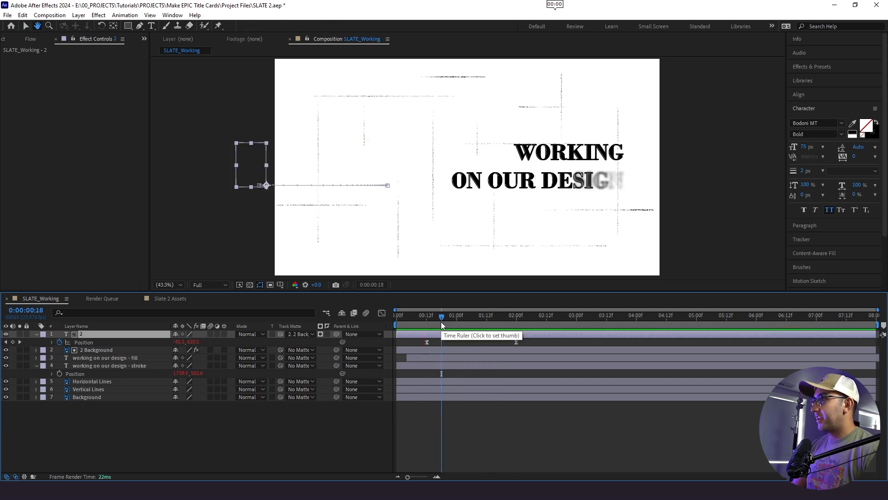
key(space)
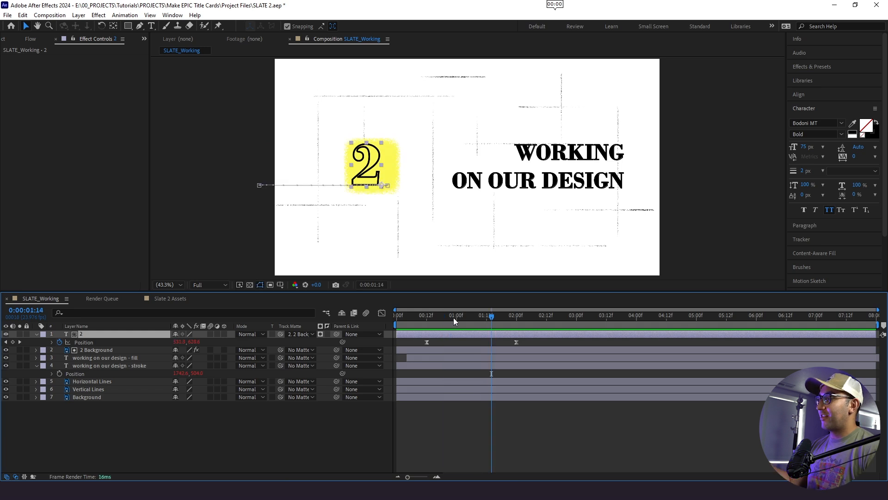
Step: Duplicate the number 2 layer, then rename the original "2 stroke" and the copy "2 fill"
click(470, 432)
click(103, 333)
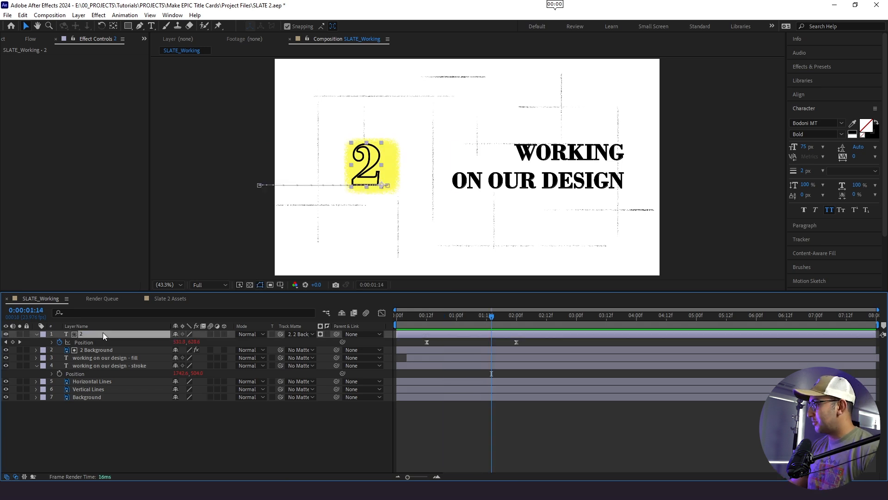
key(ctrl+d)
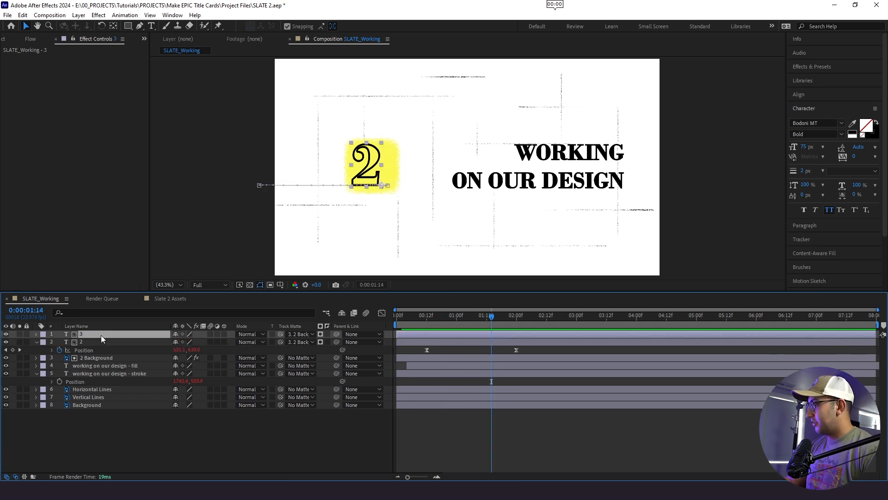
click(97, 340)
key(Return)
text(stroke)
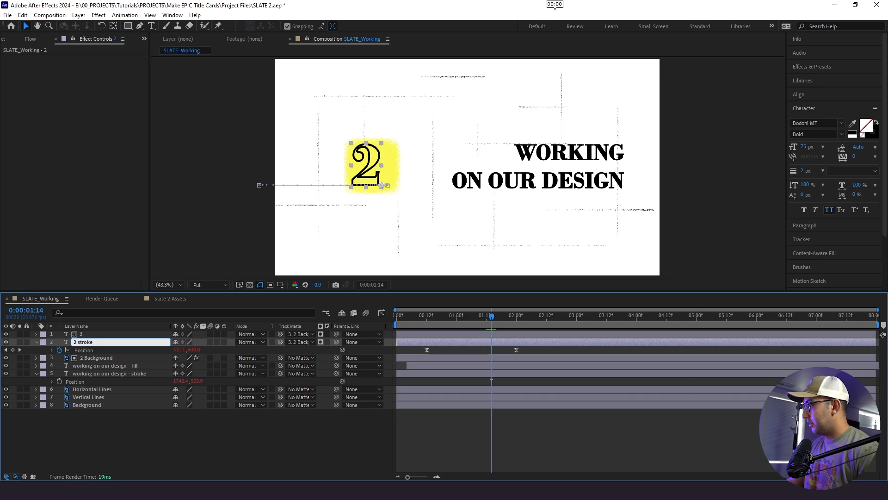
click(95, 334)
key(Return)
text(2)
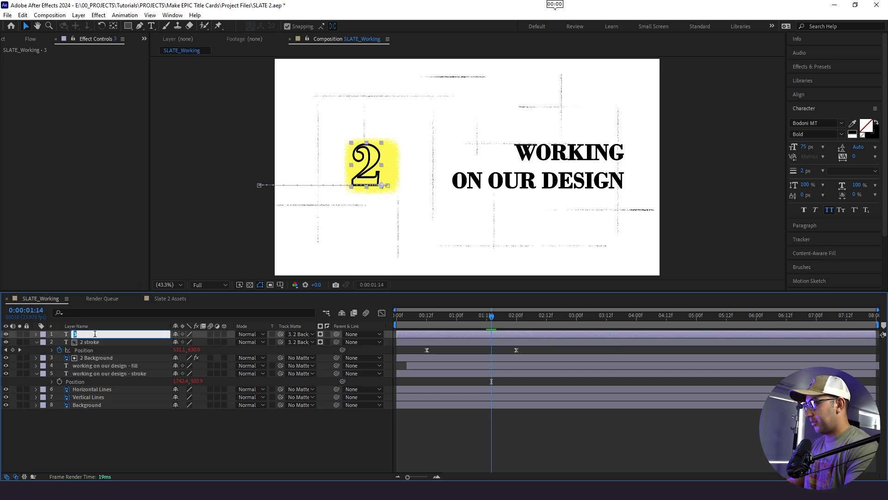
text( fill)
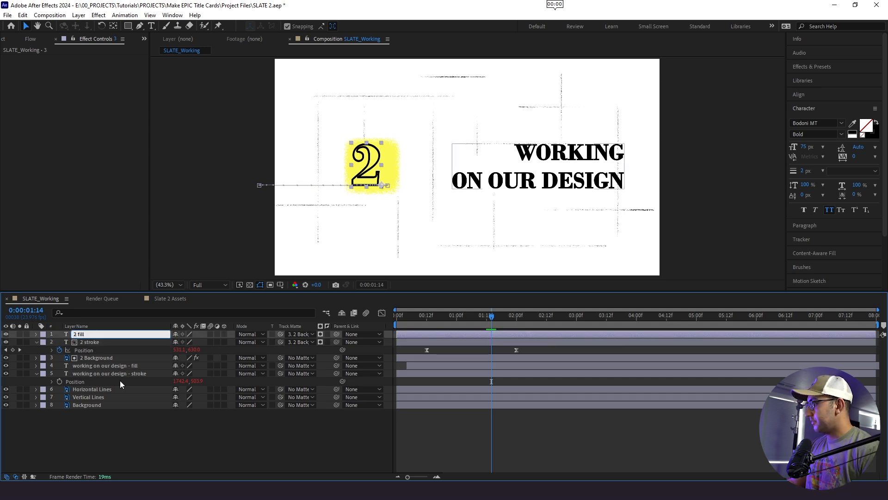
click(116, 433)
Step: Invert the 2 fill layer's track matte, swap its fill and stroke colours, and preview from near the start
click(139, 334)
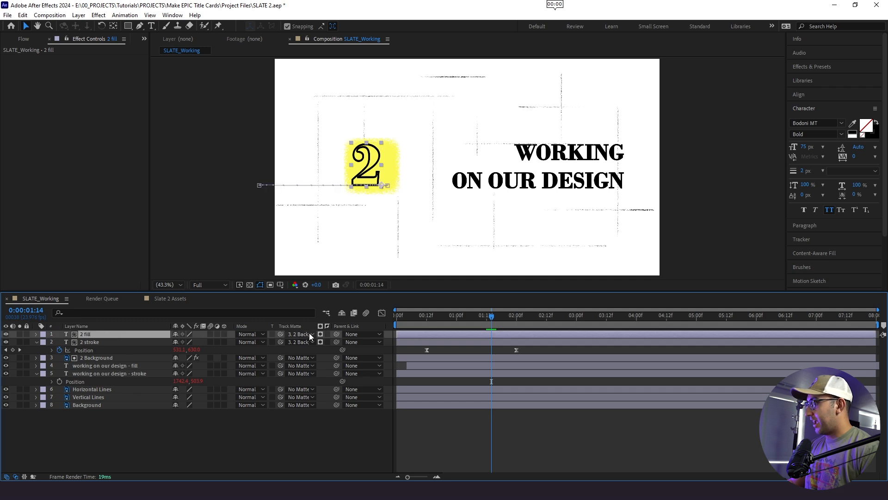
click(432, 318)
drag(430, 320, 457, 321)
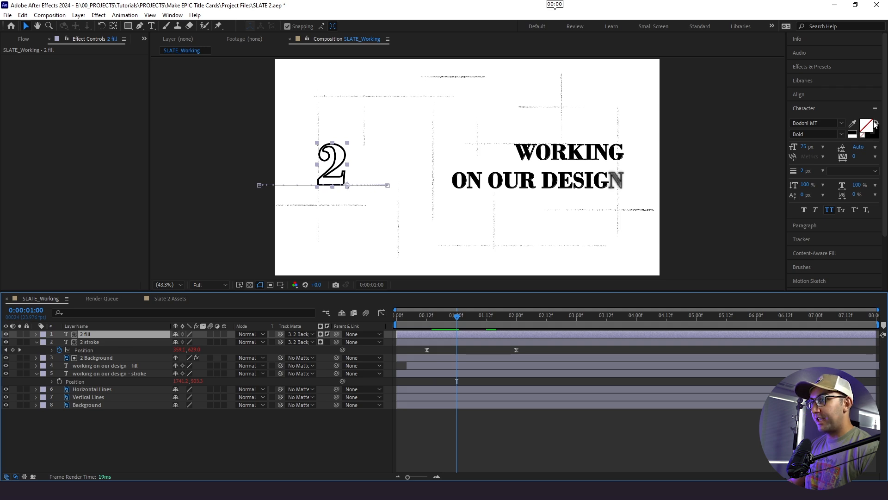
click(876, 123)
click(403, 320)
key(space)
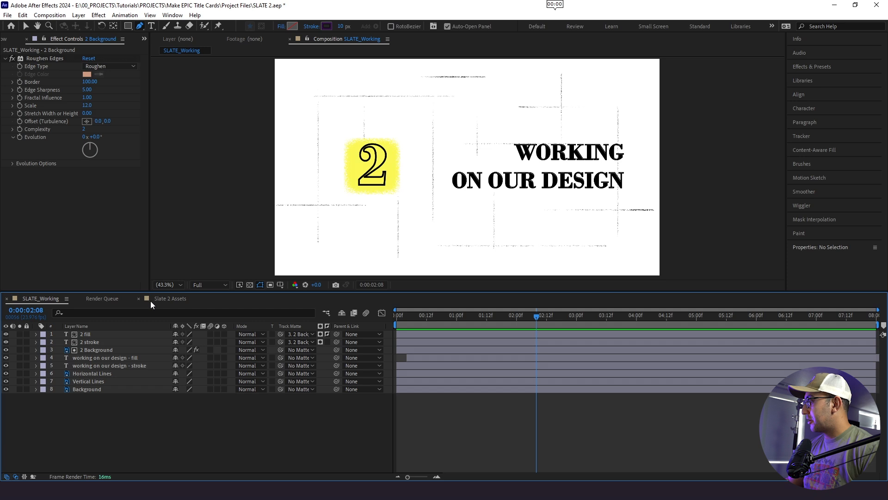
Step: Hide all layers except Horizontal Lines and Background, and trace the upper-left horizontal line with a 22 px Pen tool stroke
click(6, 375)
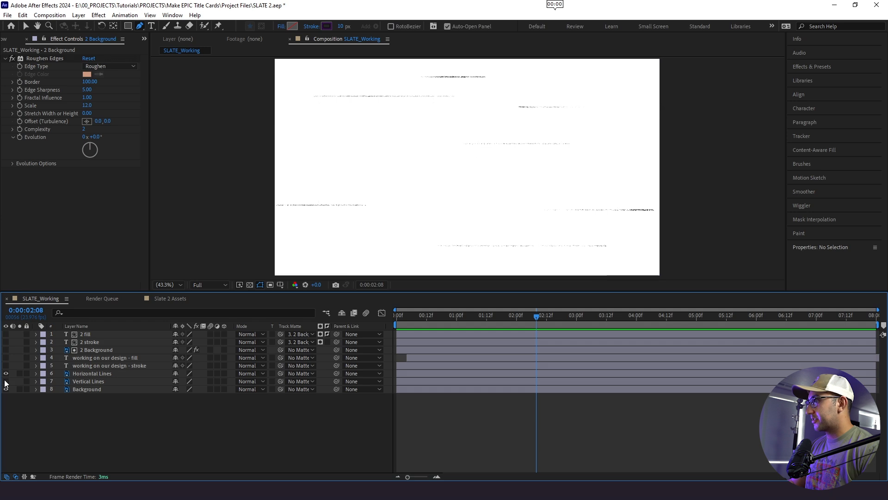
click(6, 382)
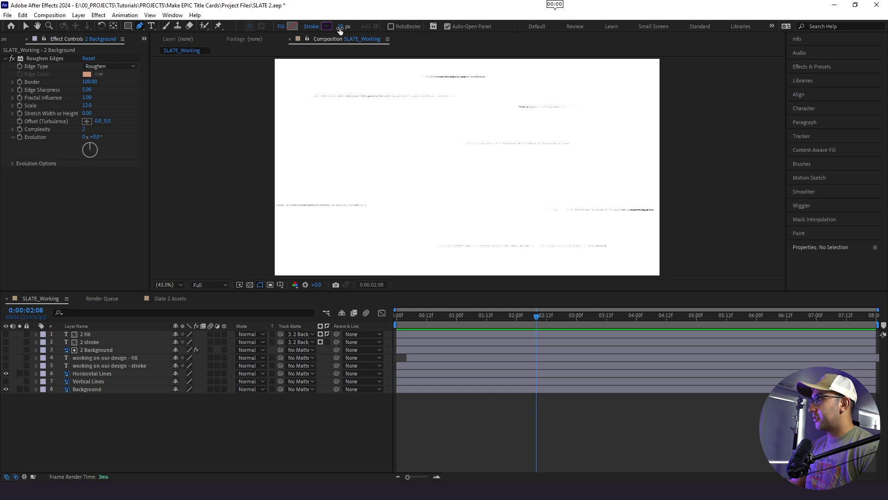
click(306, 96)
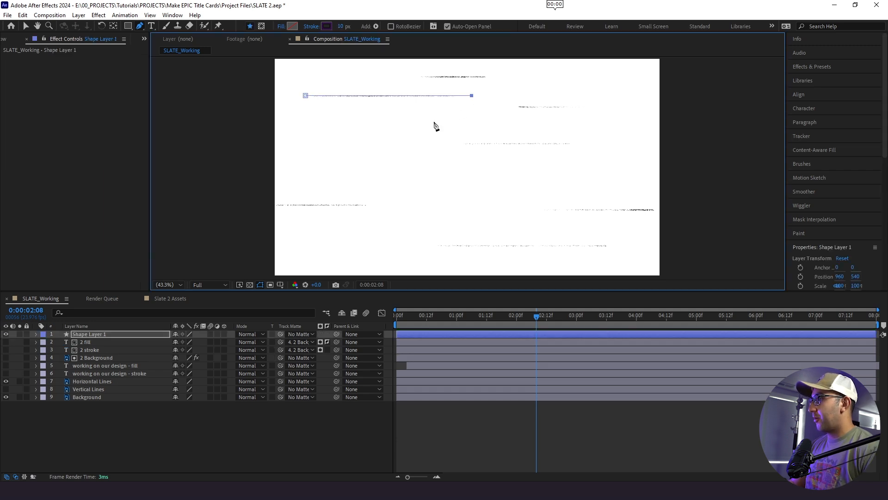
drag(341, 26, 347, 26)
click(165, 431)
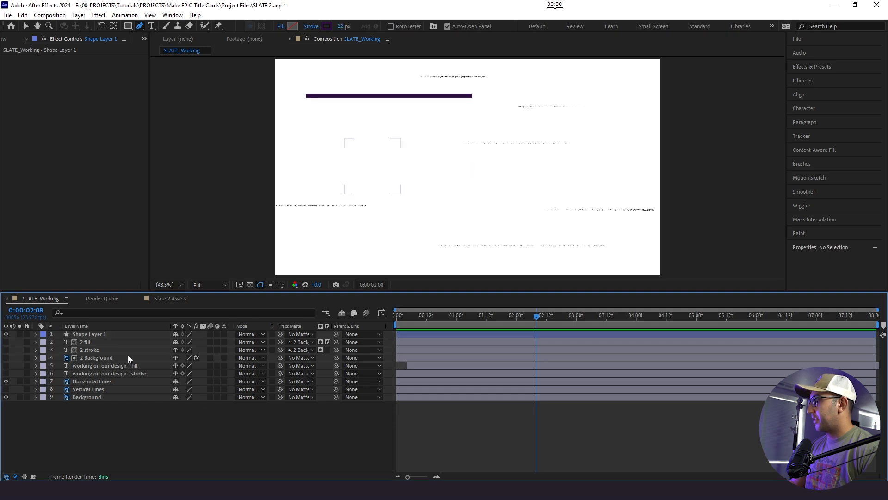
Step: Trace the topmost horizontal line within Shape Layer 1, and the short upper-right line on a new shape layer
click(120, 337)
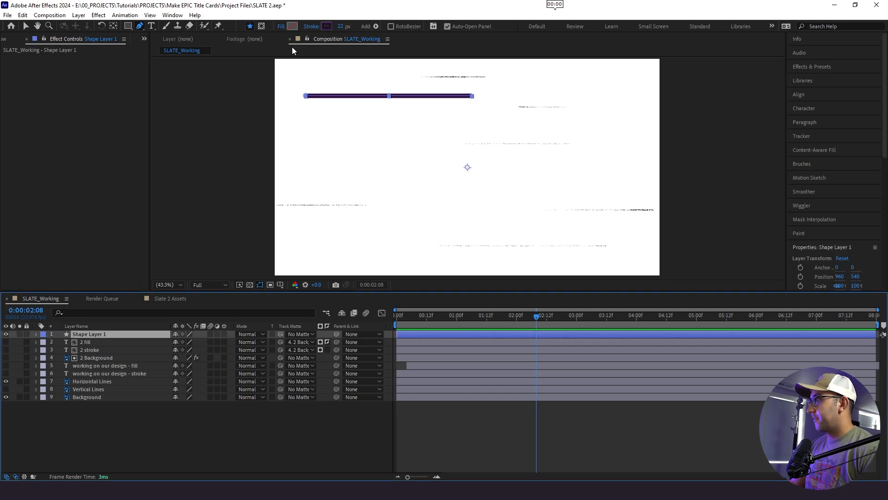
click(402, 75)
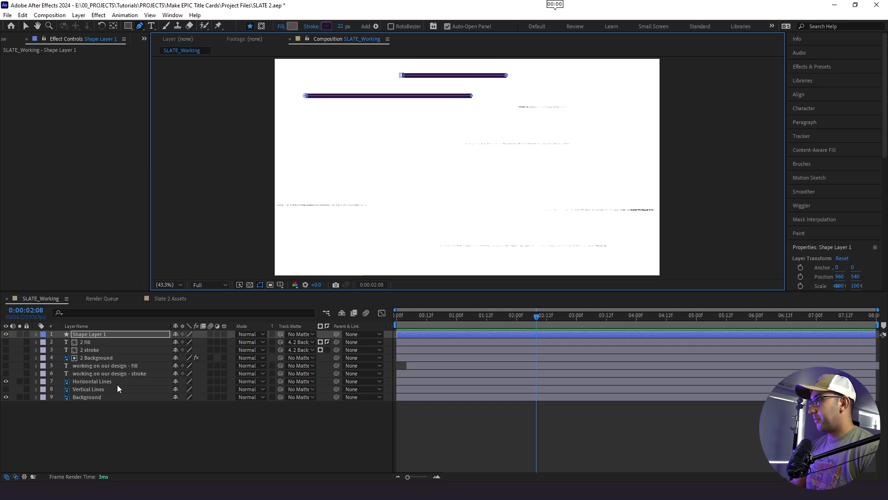
click(120, 416)
click(507, 109)
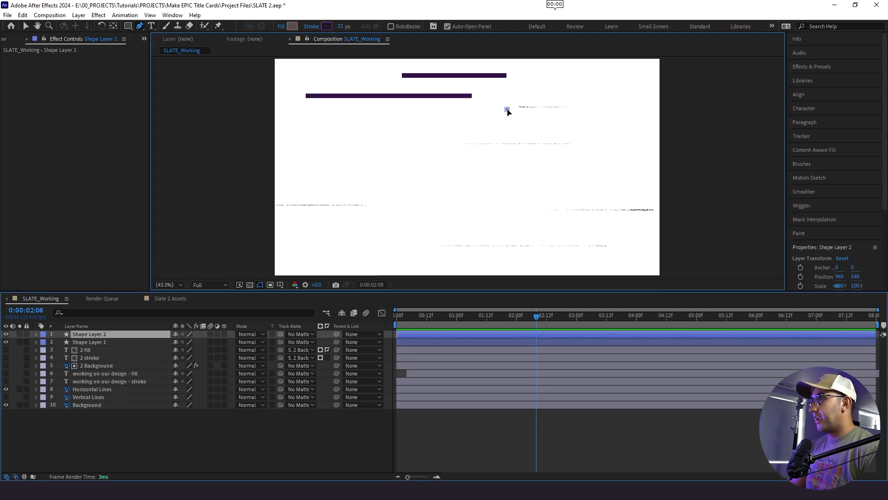
click(591, 109)
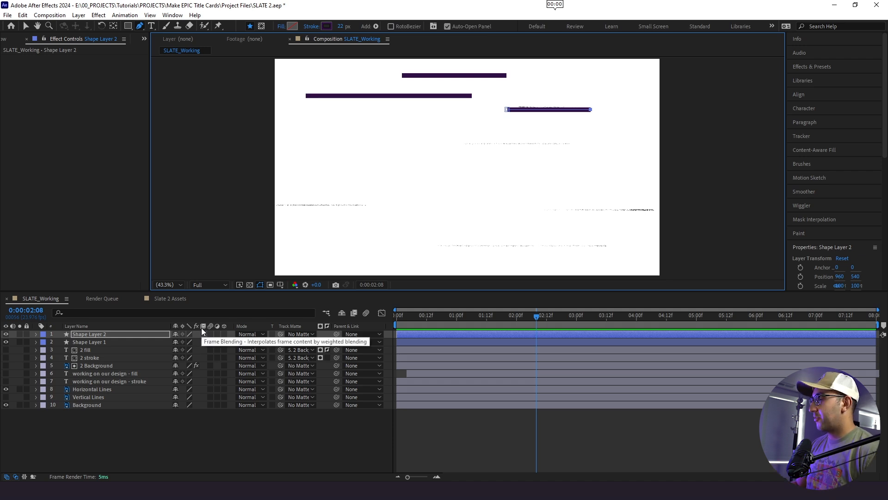
Step: Undo the separate Shape Layer 2 and redraw the short upper-right line within Shape Layer 1
key(ctrl+z)
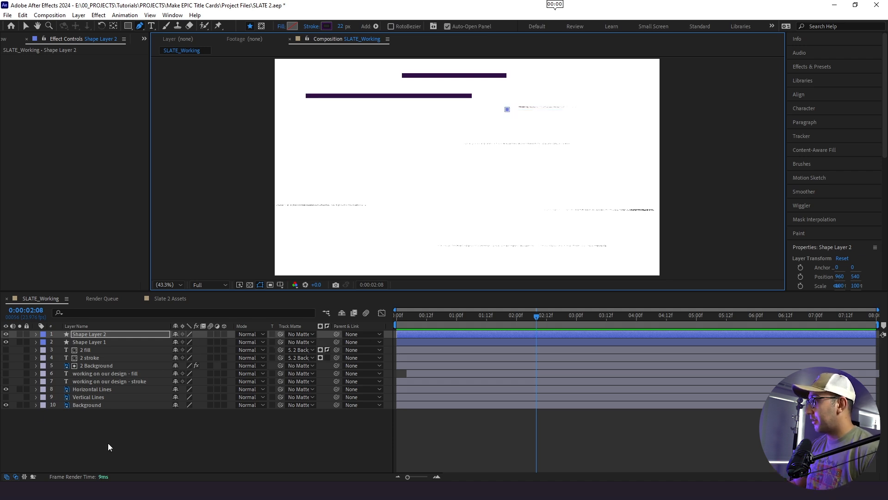
key(ctrl+z)
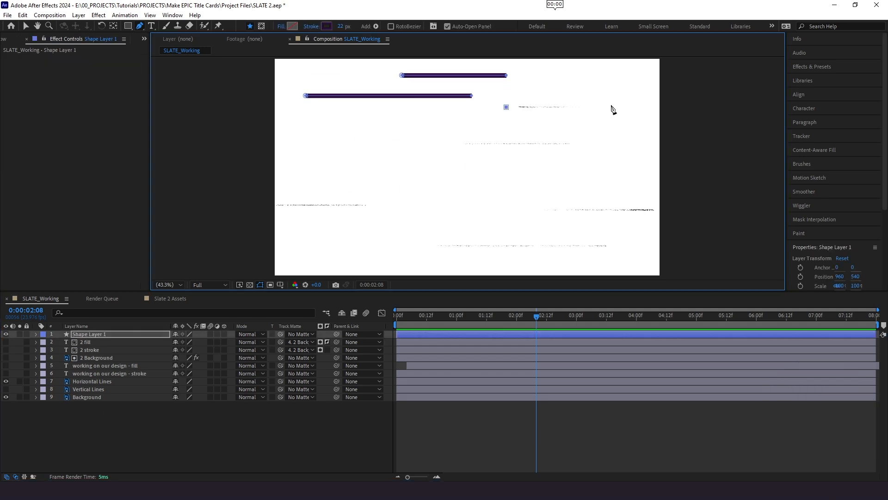
shift+click(611, 107)
Step: Trace the middle horizontal line and the lower line running off the left edge of the frame within Shape Layer 1
click(190, 421)
click(444, 143)
shift+click(588, 143)
click(199, 421)
click(245, 203)
shift+click(395, 204)
Step: Trace the lowest horizontal line and the one running off the right edge, each from right to left, within Shape Layer 1
click(181, 421)
click(615, 246)
shift+click(372, 246)
click(145, 335)
click(663, 210)
shift+click(482, 210)
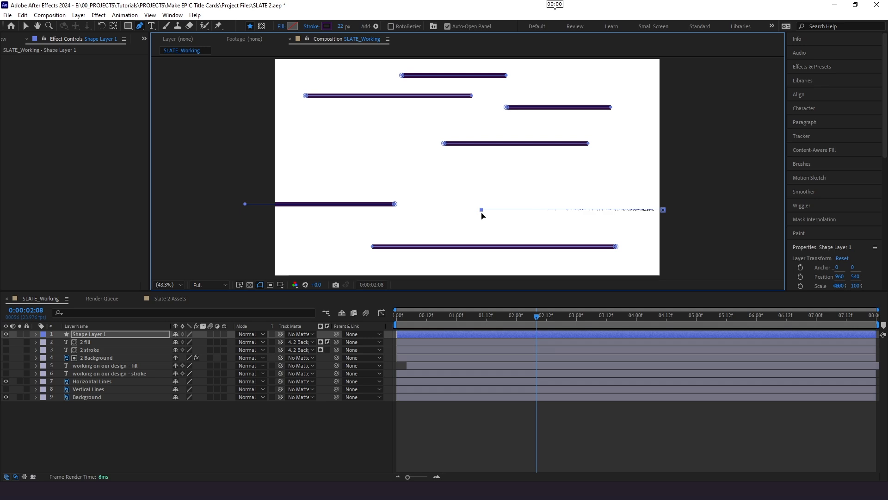
Step: Return to the first frame, add Trim Paths to the whole contents of Shape Layer 1, and expand its properties
key(Home)
click(36, 334)
click(44, 342)
click(67, 397)
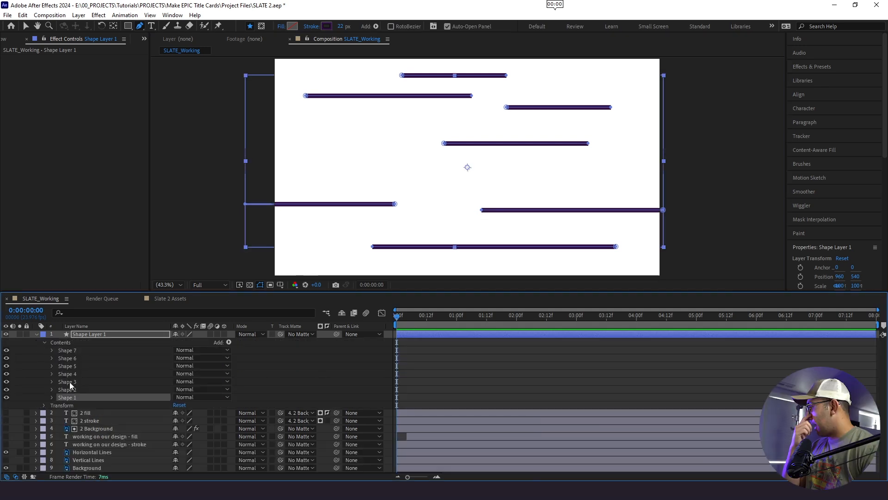
click(96, 340)
click(97, 334)
click(109, 328)
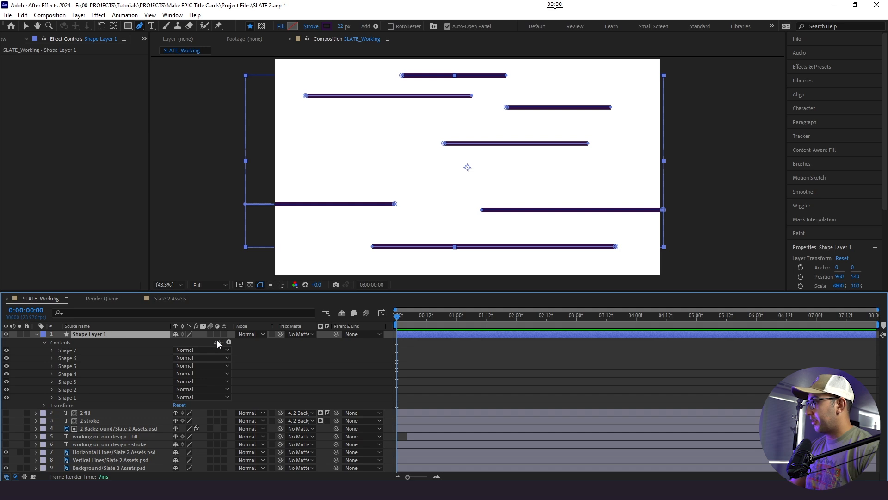
click(228, 342)
click(262, 293)
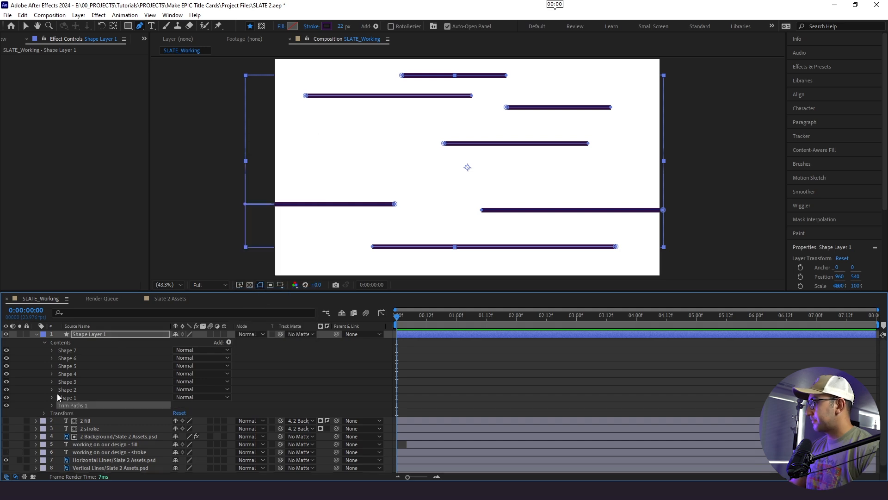
click(52, 405)
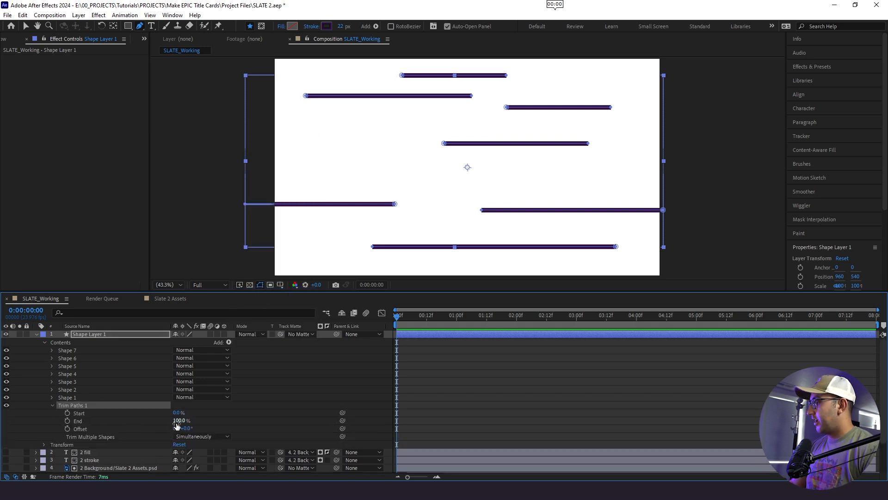
Step: Keyframe Trim Paths End from 0% at the first frame to 100% at 1 second, and preview the line reveal
mouse_move(179, 421)
mouse_down()
mouse_move(141, 433)
mouse_move(151, 431)
mouse_move(109, 428)
mouse_up()
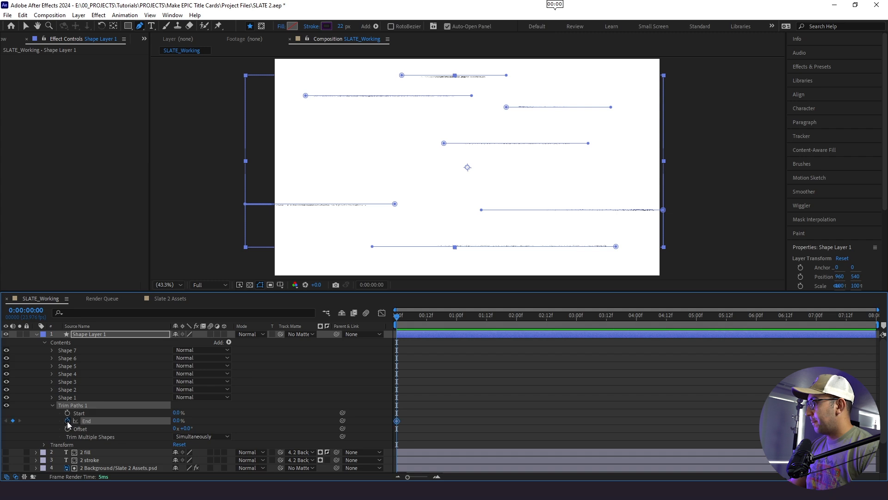
drag(406, 323, 457, 323)
drag(178, 420, 320, 419)
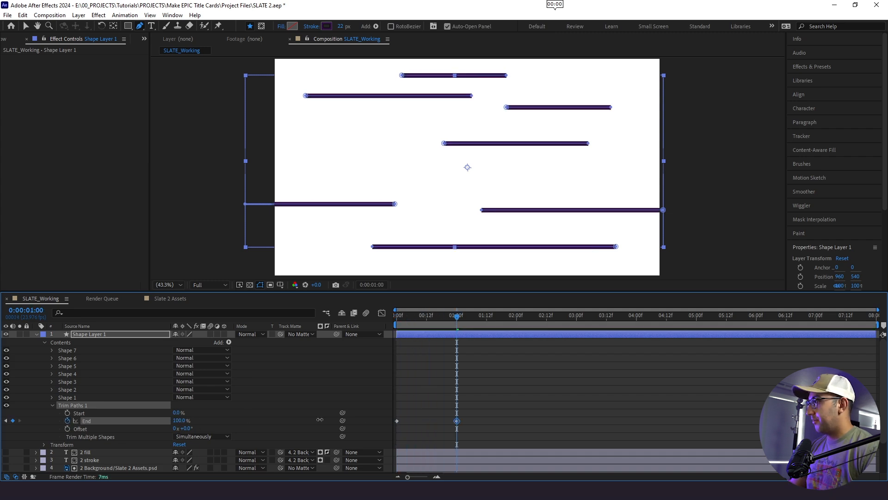
click(495, 389)
key(Home)
key(space)
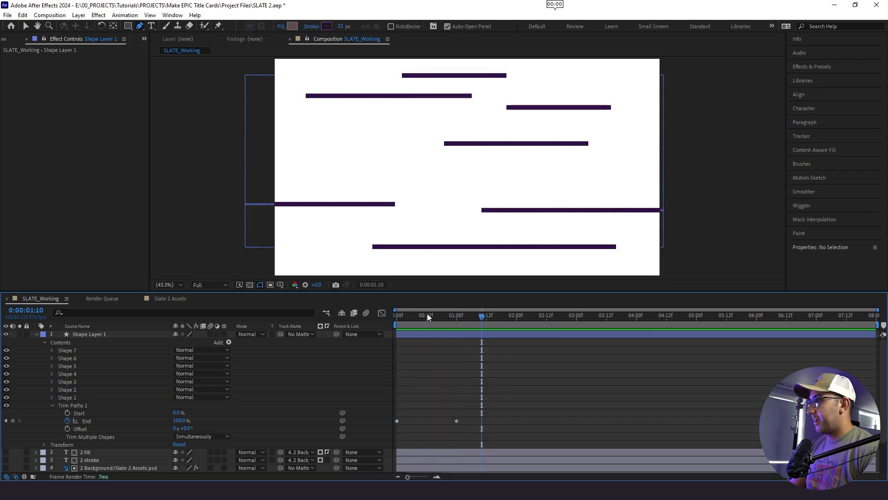
key(space)
key(space)
Step: Apply Easy Ease to the End keyframes, extend the last keyframe's influence far back in the speed graph, and preview
drag(501, 403, 387, 436)
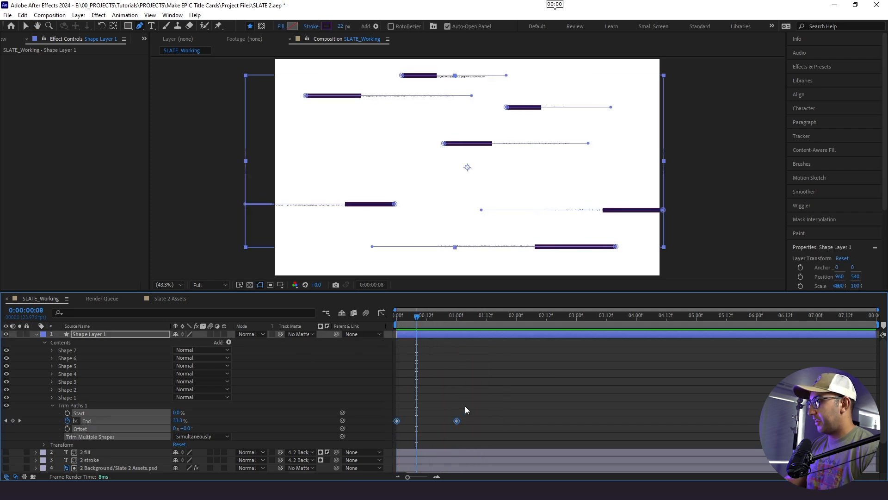
key(F9)
click(481, 362)
click(456, 316)
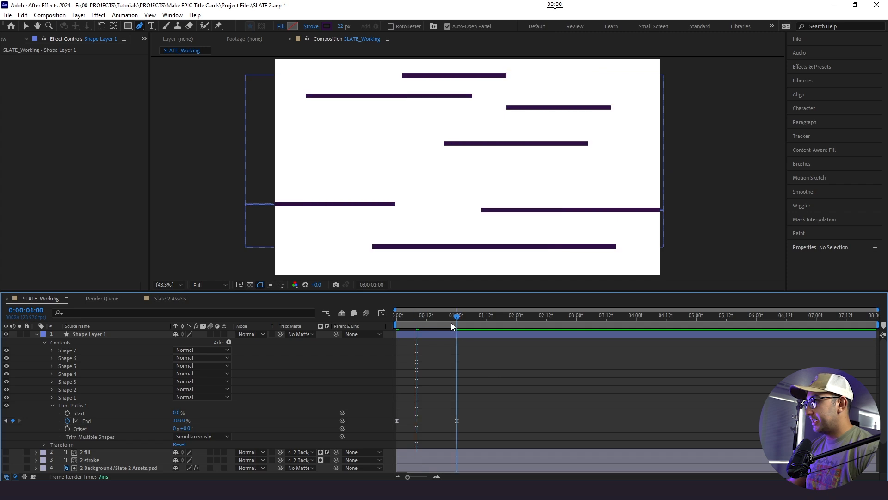
click(456, 420)
click(381, 314)
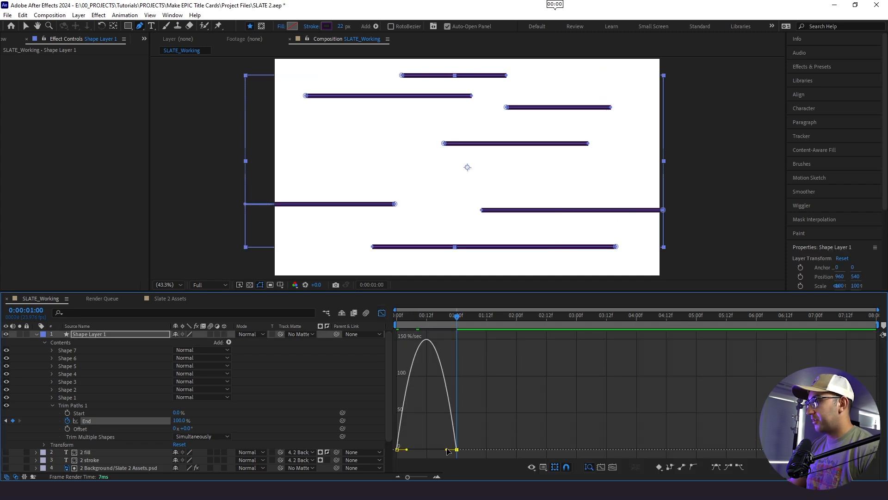
drag(448, 449, 402, 435)
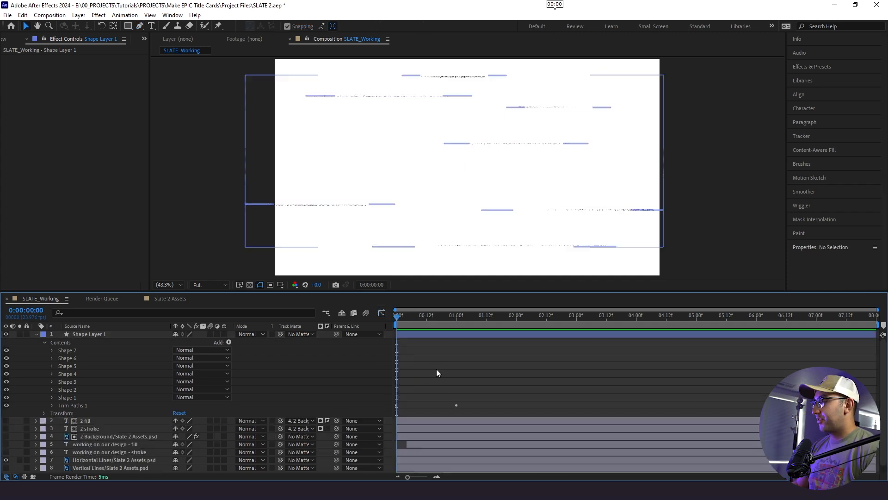
key(space)
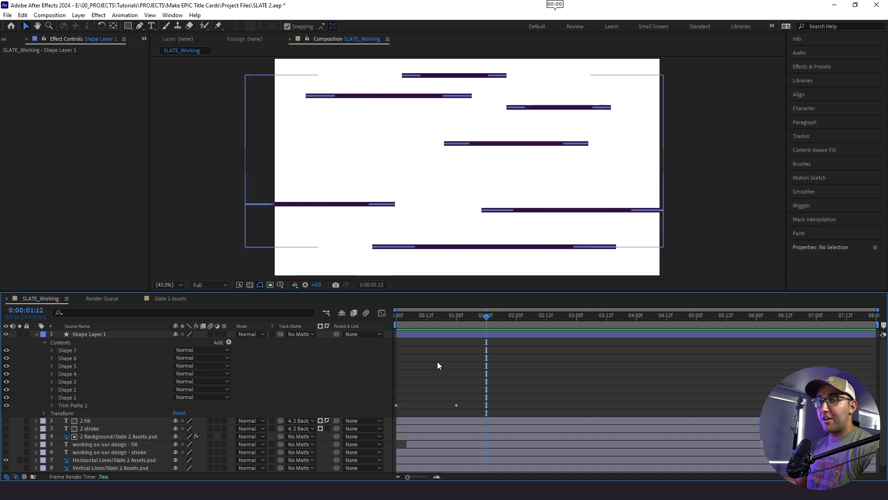
key(space)
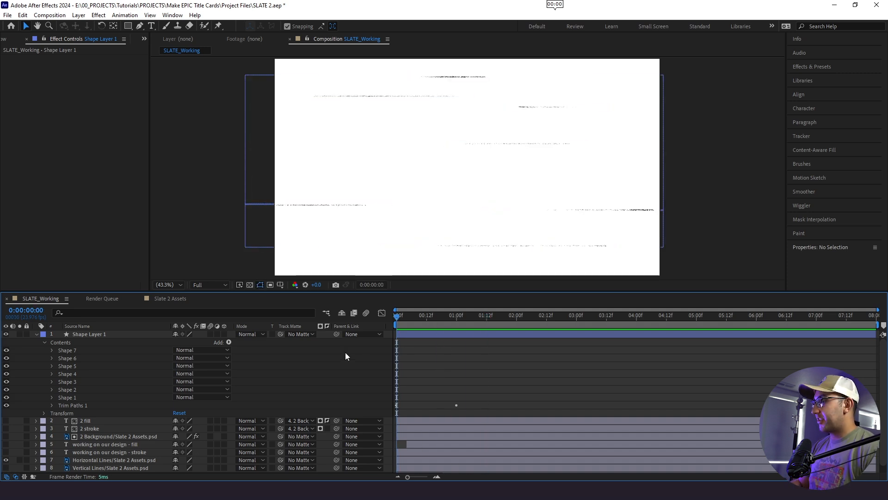
Step: Copy the keyframed Trim Paths 1, disable the original, and paste the copy into Shape 1 at the first frame
click(68, 404)
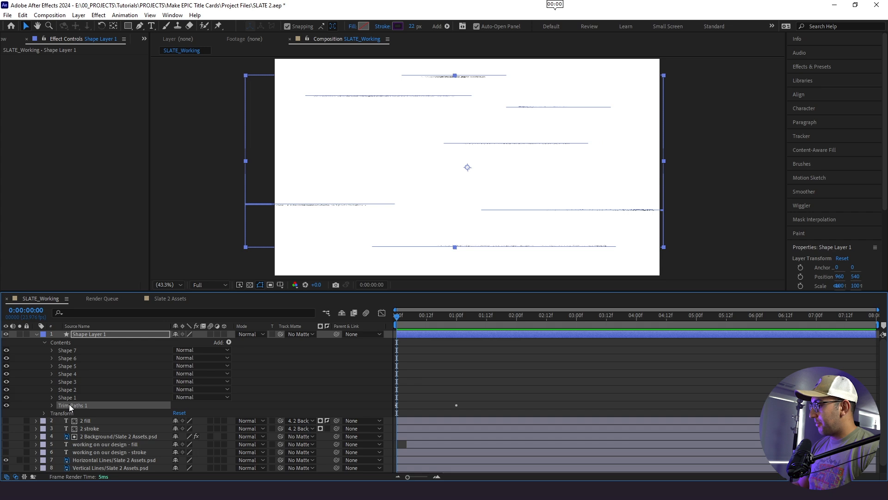
click(7, 405)
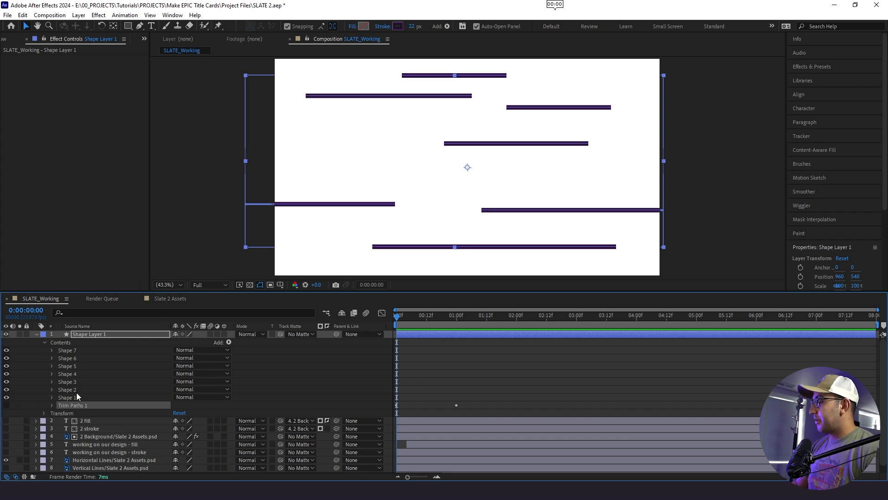
click(84, 397)
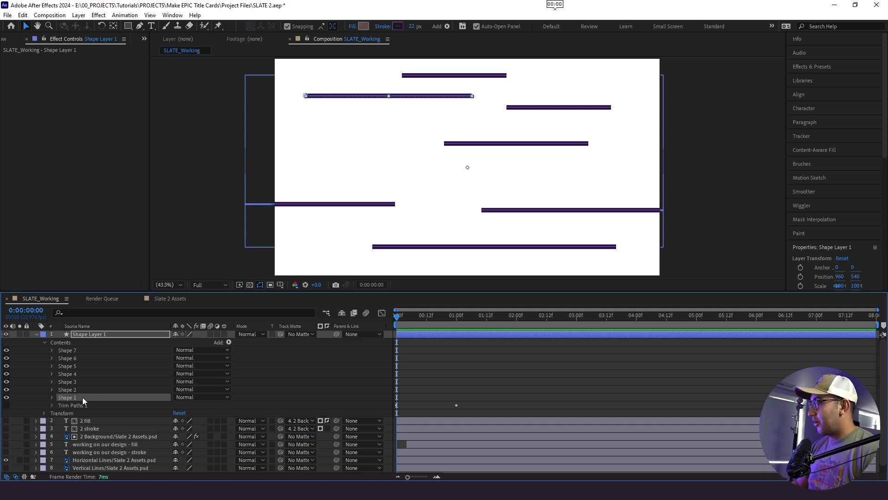
key(ctrl+v)
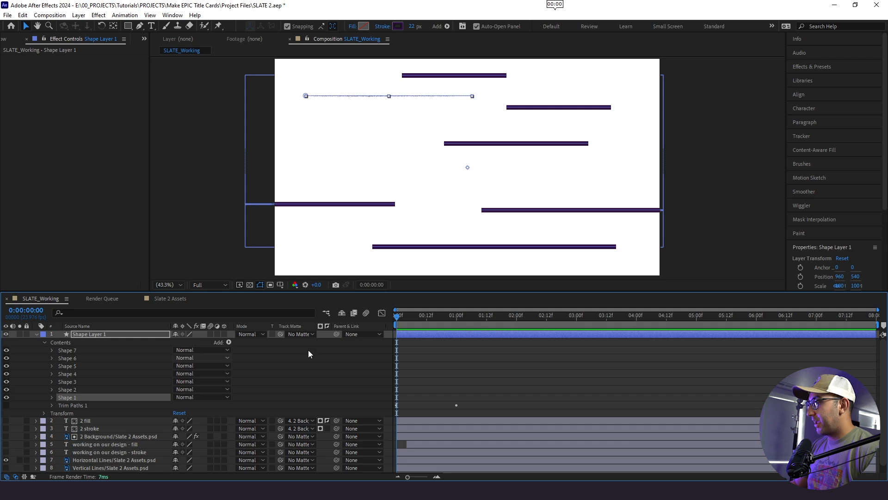
Step: Paste the copied Trim Paths into Shape 2 at frame 2 and Shape 3 at frame 4
key(Page_Down)
key(Page_Down)
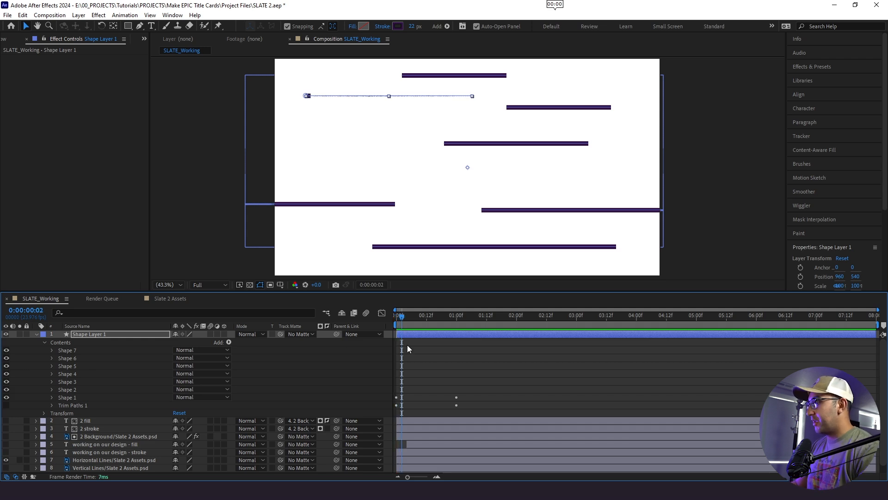
click(109, 390)
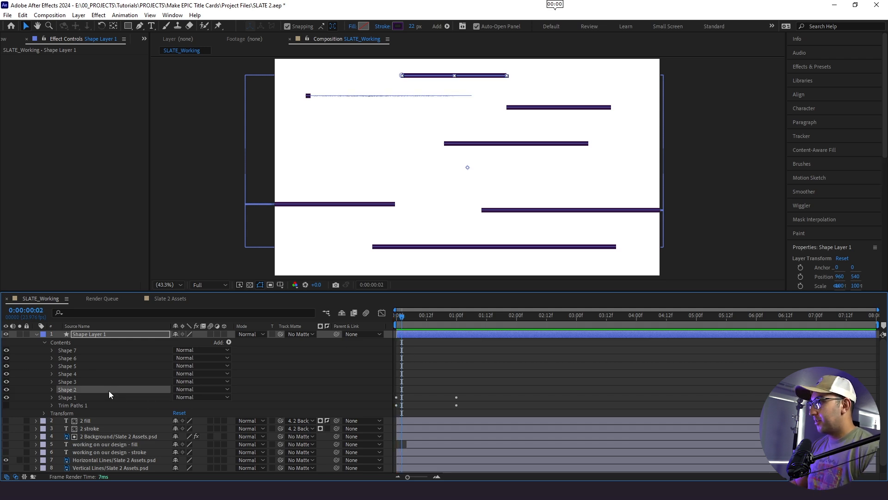
key(ctrl+v)
key(Page_Down)
key(Page_Down)
click(105, 382)
key(ctrl+v)
Step: Paste the copied Trim Paths into Shape 4 at frame 8 and Shape 5 at frame 10
key(Page_Down)
key(Page_Down)
key(Page_Down)
key(Page_Down)
click(101, 374)
key(ctrl+v)
key(Page_Down)
key(Page_Down)
click(91, 359)
click(90, 365)
key(ctrl+v)
Step: Paste the copied Trim Paths into Shape 6 at frame 14 and Shape 7 at frame 16
key(Page_Down)
key(Page_Down)
key(Page_Down)
key(Page_Down)
click(87, 360)
key(ctrl+v)
key(Page_Down)
key(Page_Down)
click(86, 351)
key(ctrl+v)
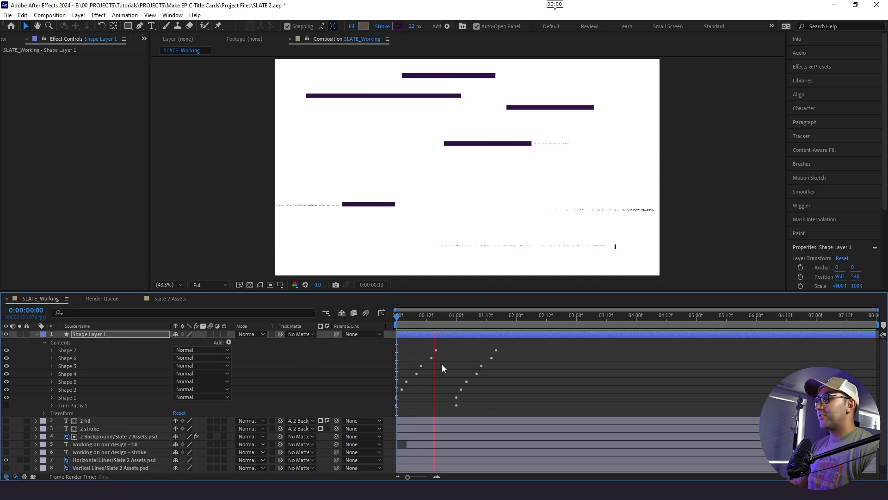
Step: Preview the staggered reveal of the horizontal lines from the beginning
key(space)
key(Home)
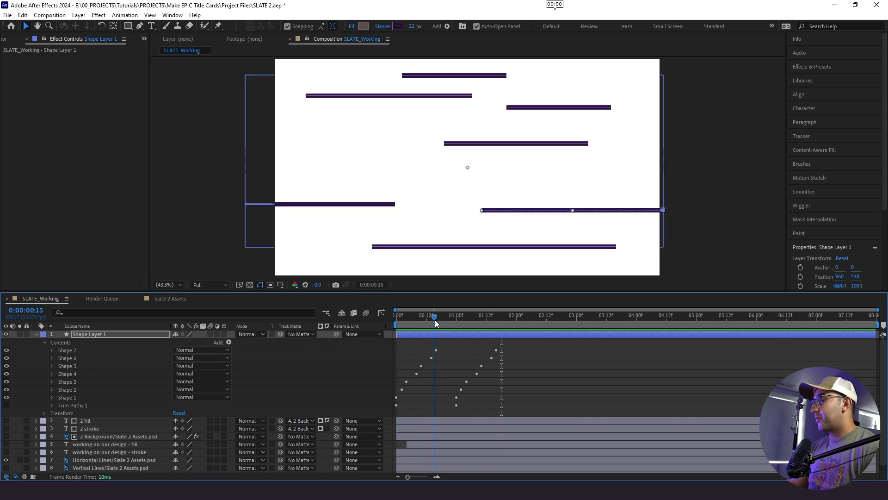
key(space)
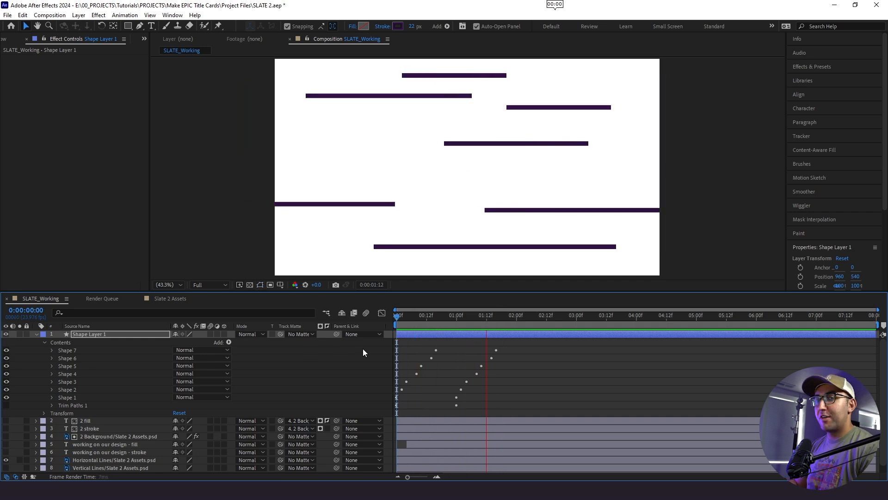
key(space)
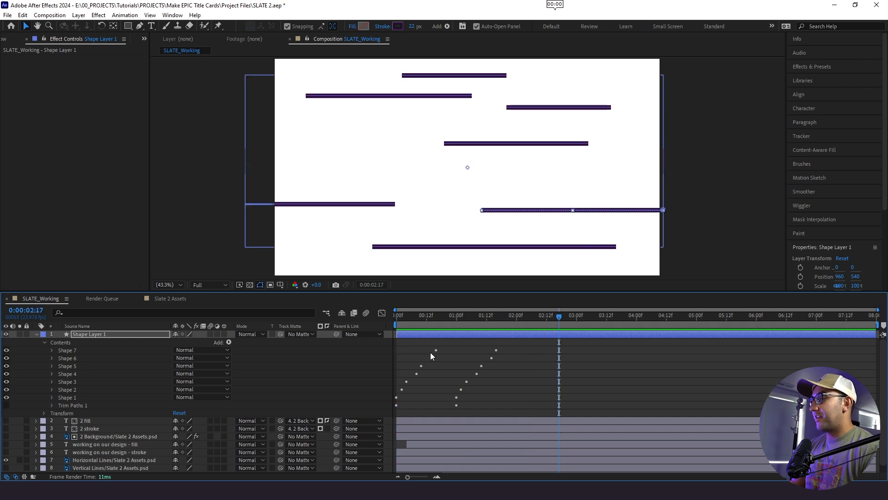
key(space)
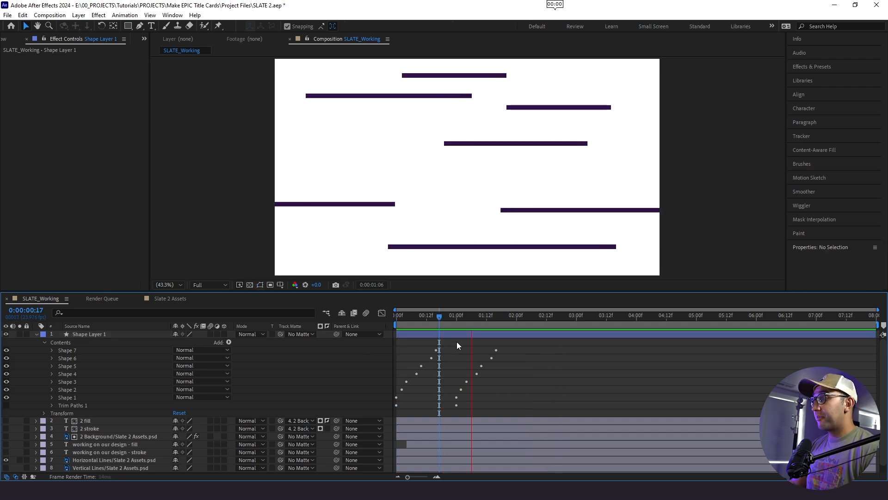
key(space)
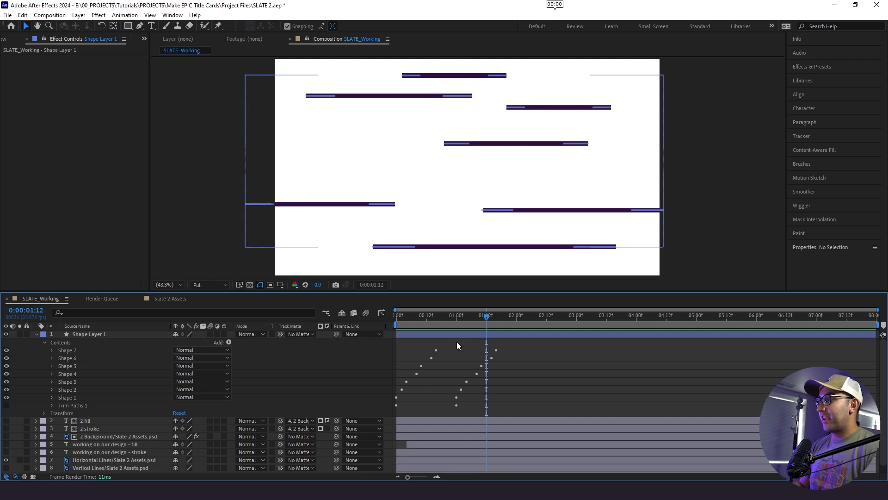
Step: Apply the Roughen Edges effect to Shape Layer 1 and set its Scale to 12
scroll(479, 196, down, 2)
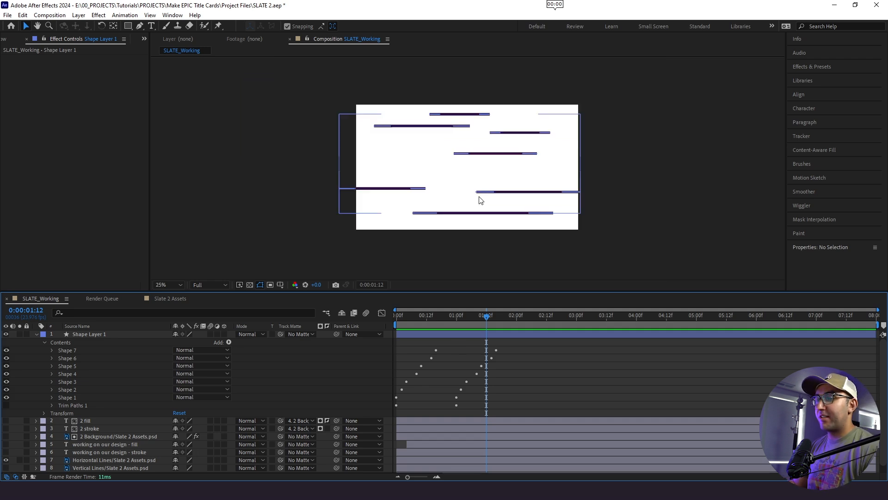
scroll(447, 176, up, 3)
click(515, 335)
key(ctrl+space)
text(rough)
key(Return)
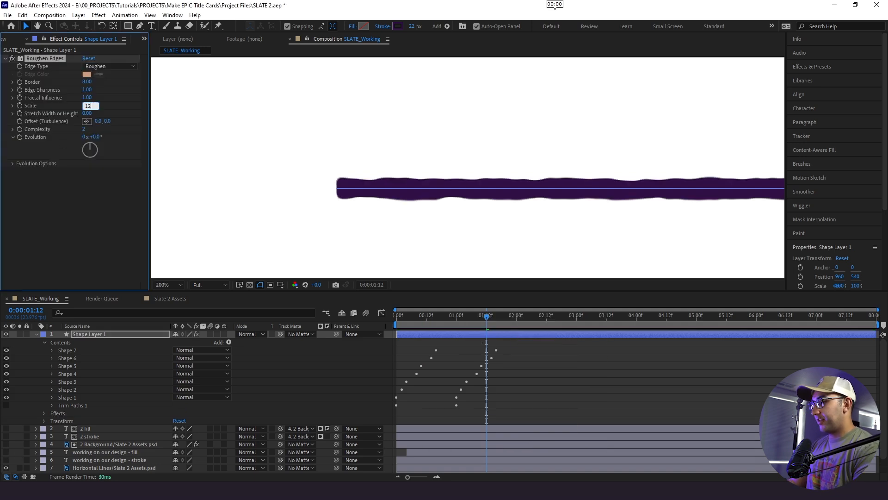
text(12)
key(Return)
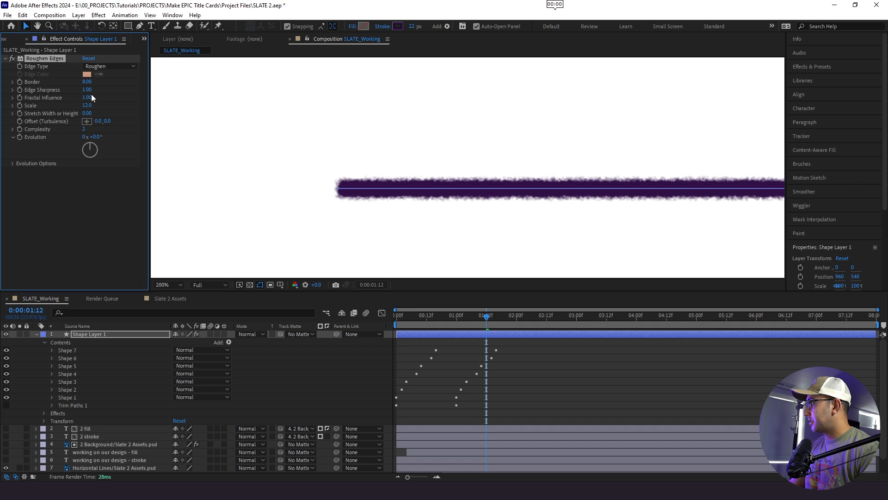
Step: Set the Roughen Edges Edge Sharpness to 3.00 and Border to 22
drag(98, 93, 147, 98)
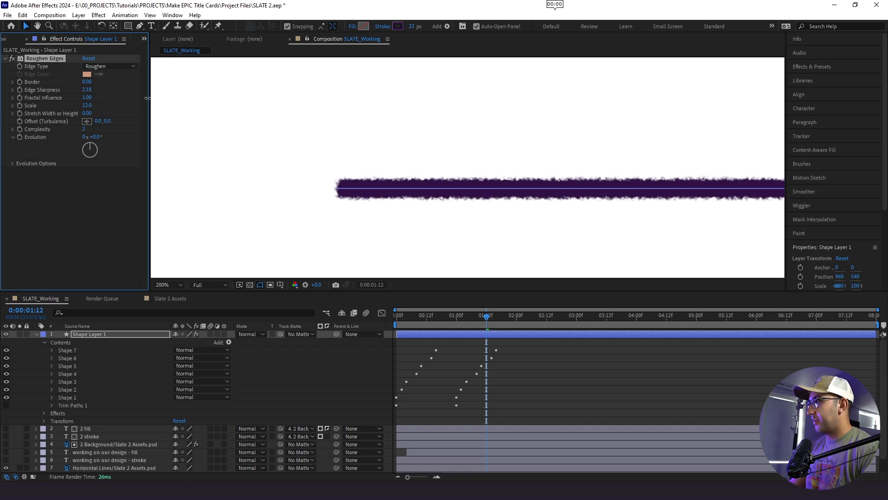
click(574, 375)
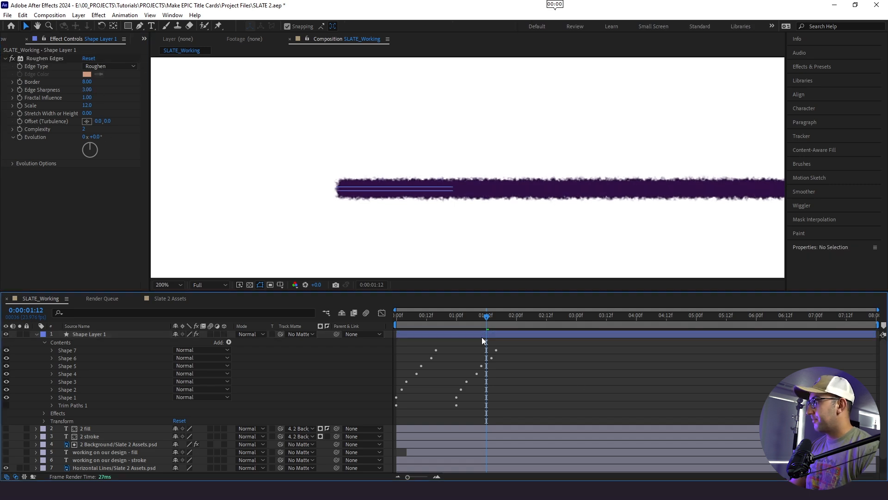
mouse_move(87, 86)
mouse_down()
mouse_move(196, 90)
mouse_move(166, 92)
mouse_up()
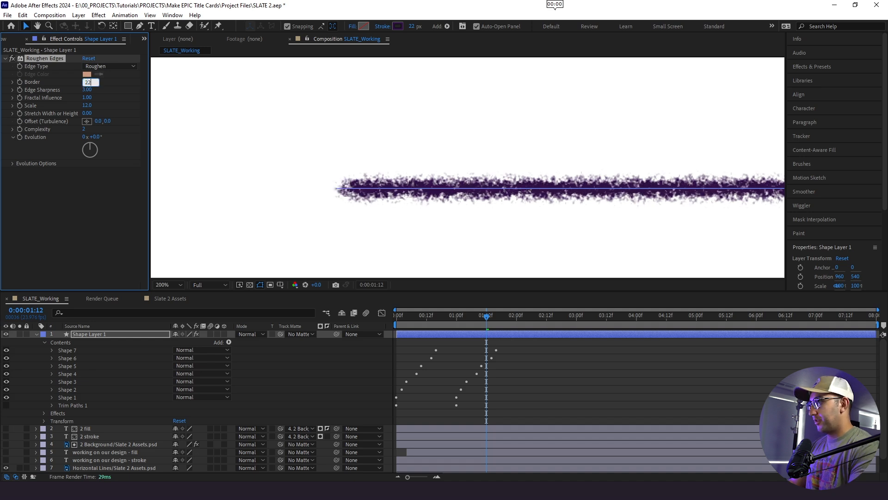
key(Return)
click(519, 381)
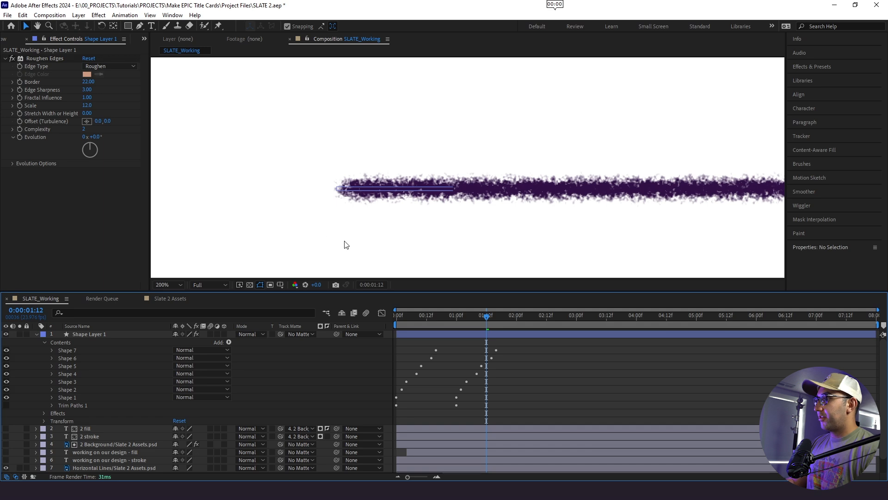
Step: Preview the roughened horizontal line drawing on across the first second of the timeline
mouse_move(441, 330)
mouse_down()
mouse_move(413, 337)
mouse_move(430, 339)
mouse_up()
key(space)
click(434, 328)
drag(428, 329, 431, 337)
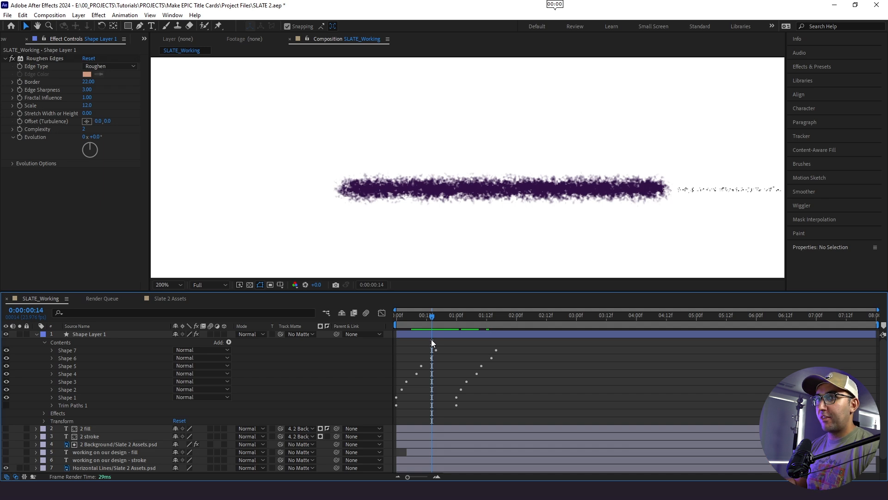
mouse_move(431, 340)
mouse_down()
mouse_move(431, 332)
mouse_move(441, 337)
mouse_up()
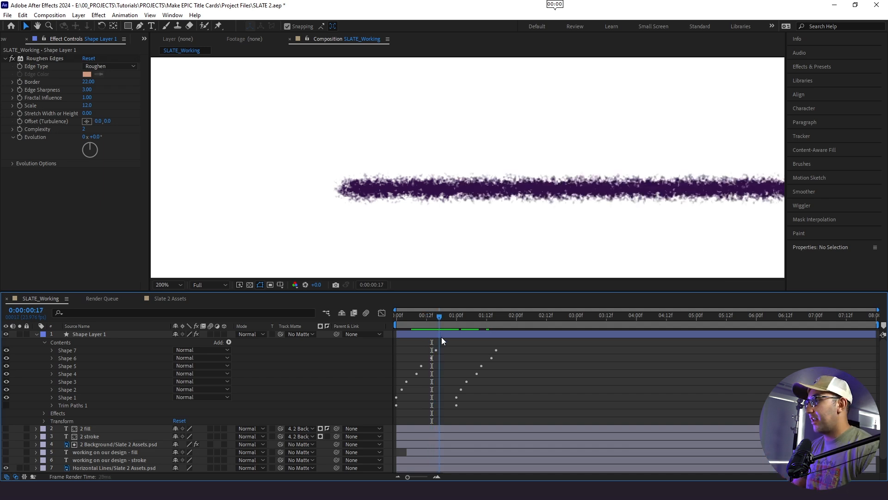
Step: Rename Shape Layer 1 as Horizontal Lines Matte and fit the whole composition in the viewer
click(85, 334)
key(Return)
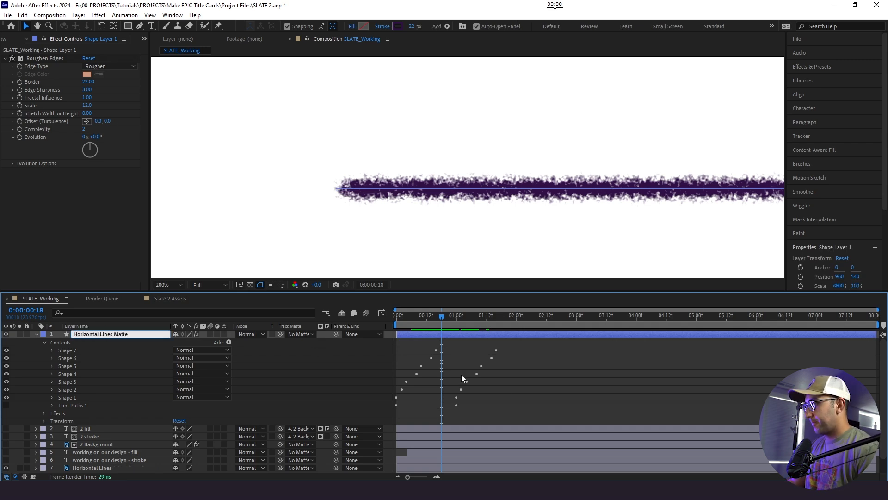
key(Return)
click(168, 285)
click(182, 293)
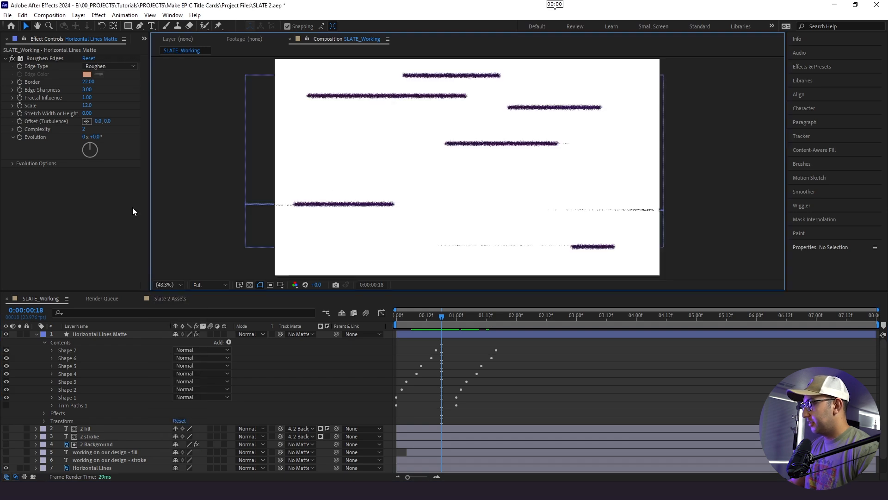
click(26, 28)
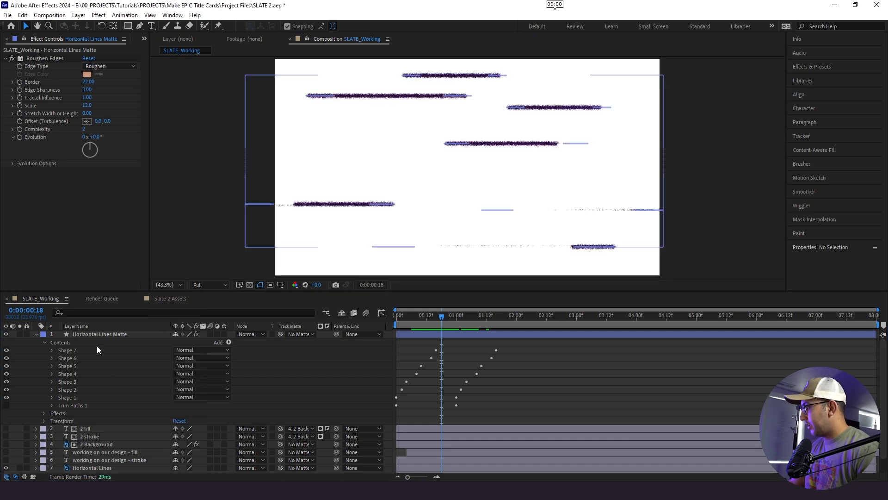
Step: Place the Horizontal Lines Matte layer directly above Horizontal Lines and assign it as that layer's alpha track matte
drag(96, 335, 102, 463)
scroll(83, 407, down, 1)
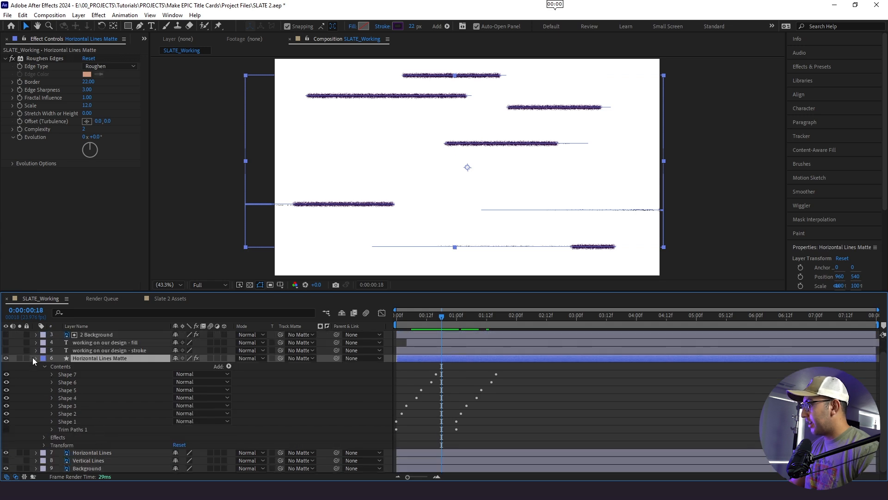
click(34, 357)
click(79, 382)
drag(281, 380, 107, 373)
click(478, 462)
Step: Preview the matted horizontal lines drawing on from the first frame
drag(430, 324, 390, 324)
key(space)
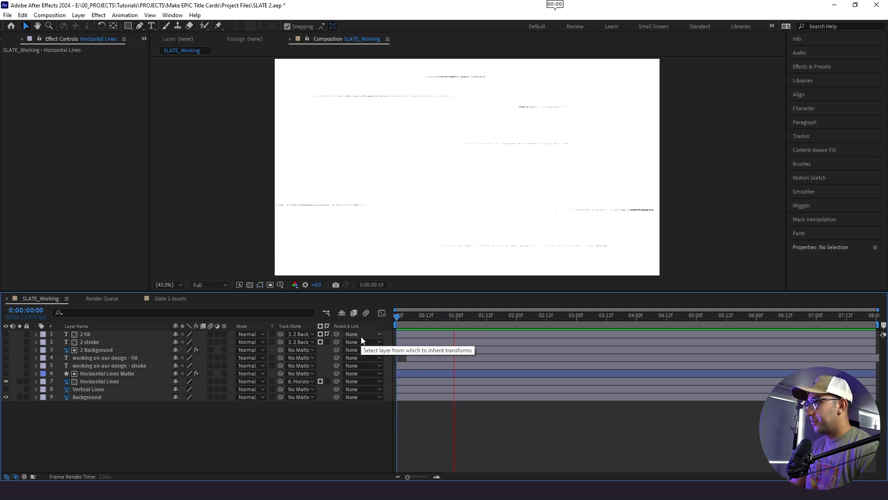
drag(414, 314, 391, 318)
key(space)
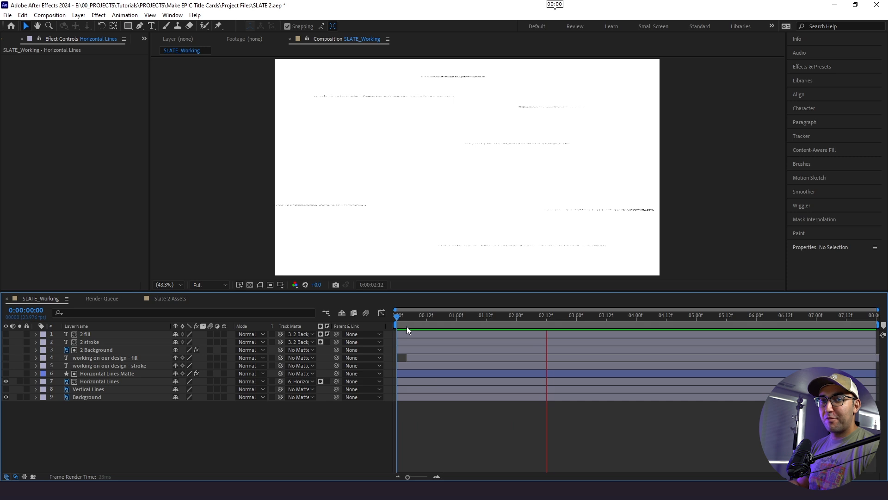
Step: Show the Vertical Lines layer without the horizontal ones and trace each vertical line with a straight Pen tool stroke on a new shape layer
click(6, 389)
click(6, 397)
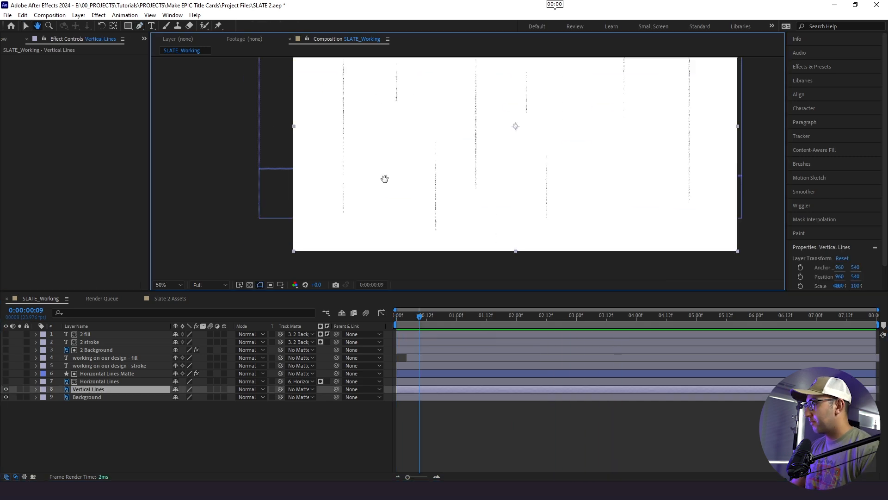
key(g)
click(317, 255)
click(318, 82)
click(364, 86)
click(364, 168)
click(397, 186)
click(396, 270)
click(433, 92)
click(434, 226)
click(478, 109)
click(477, 169)
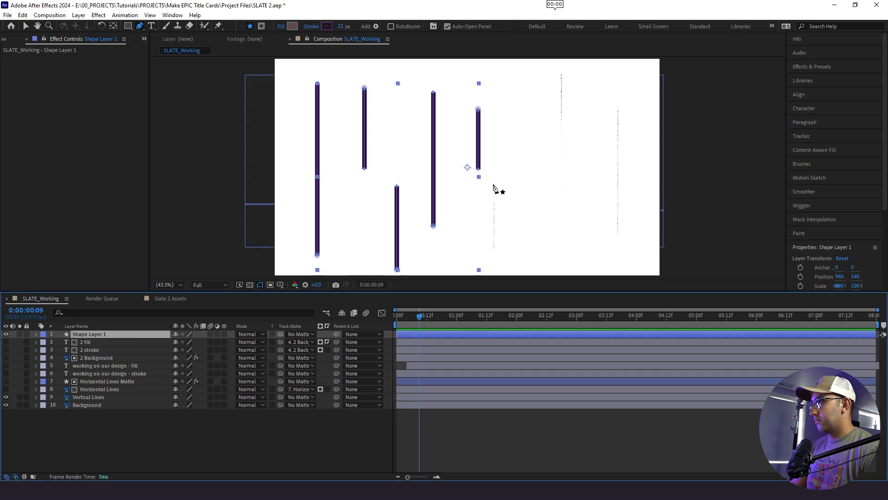
click(495, 182)
click(494, 257)
click(561, 175)
click(561, 64)
click(618, 250)
click(618, 85)
Step: Copy the Trim Paths from Horizontal Lines Matte and rename the new shape layer as Vertical Lines Matte
click(35, 381)
click(44, 389)
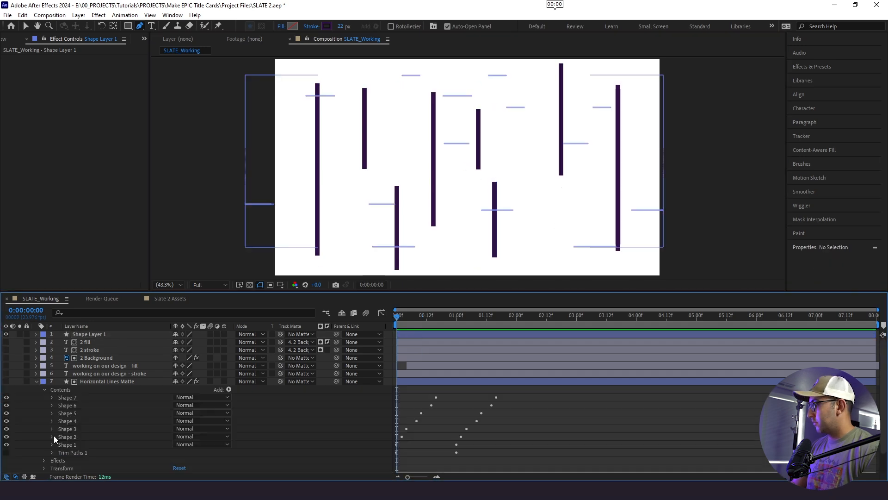
click(35, 381)
click(89, 334)
key(Return)
text(Vertical Lines Matte)
Step: Paste the copied Trim Paths into Shapes 1 to 8 of Vertical Lines Matte with staggered start frames
click(45, 342)
click(92, 398)
key(ctrl+v)
click(84, 390)
key(ctrl+v)
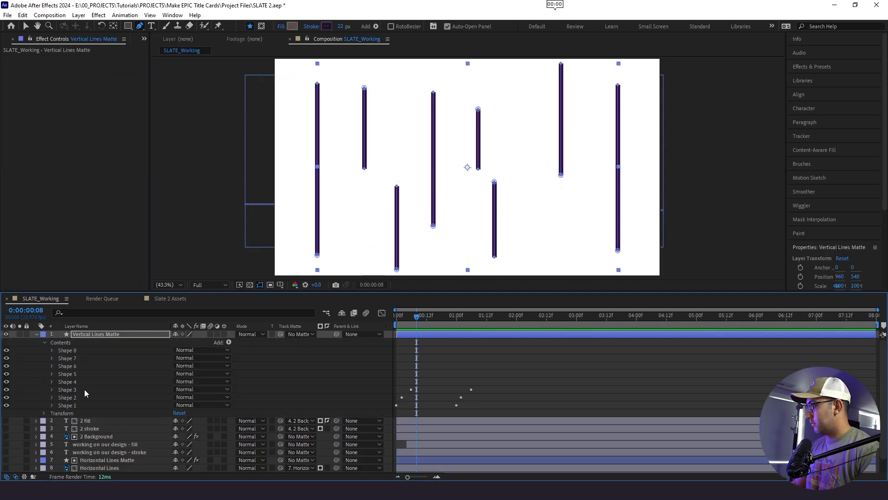
click(72, 382)
key(ctrl+v)
click(65, 373)
click(67, 351)
click(70, 358)
click(72, 350)
key(ctrl+v)
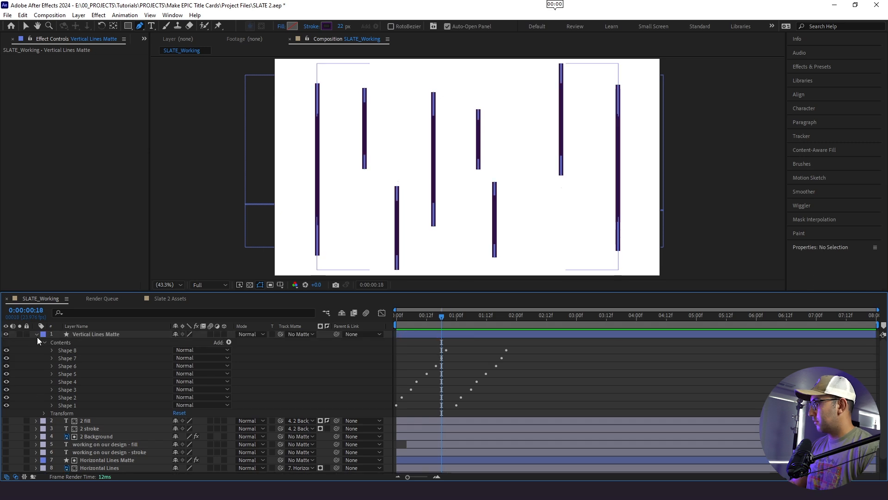
Step: Check the vertical line reveal and undo the pasted Trim Paths, the layer rename and the last traced line
click(37, 334)
click(19, 334)
click(20, 334)
click(37, 334)
key(u)
key(space)
key(u)
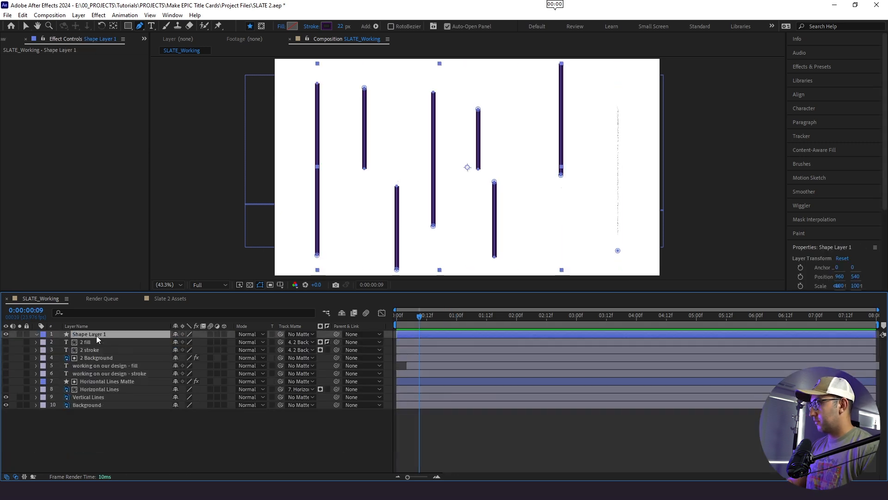
Step: Redraw the stroke over the last vertical line and rename the shape layer as Vertical Lines Matte
key(Home)
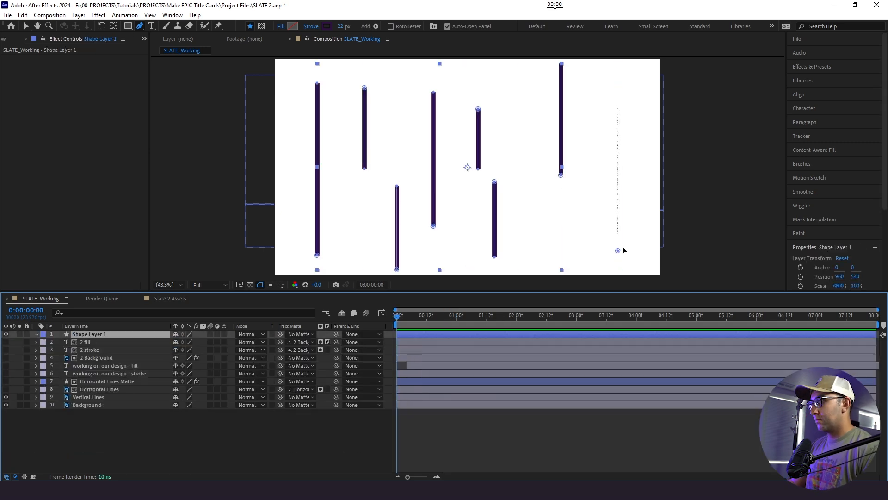
click(618, 241)
click(617, 94)
key(Return)
text(Vertical Lines Matte)
key(Return)
Step: Add Trim Paths to Vertical Lines Matte and keyframe End from 0% at frame 0 to 100% at one second with Easy Ease
click(228, 342)
click(53, 358)
click(178, 373)
text(0)
click(67, 374)
drag(396, 316, 457, 315)
text(100)
key(F9)
click(381, 313)
click(382, 313)
Step: Turn off the layer-level Trim Paths and paste copies into Shape 1, Shape 2 and Shape 3 with staggered start frames
click(44, 342)
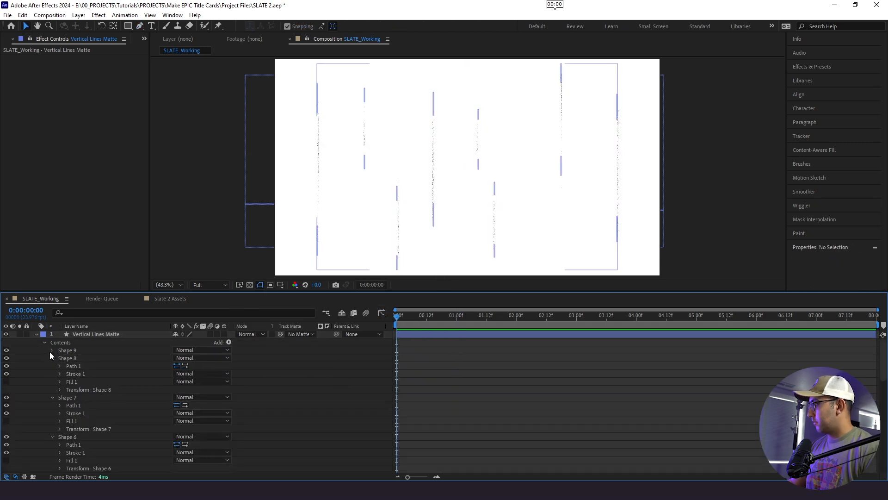
click(52, 413)
click(72, 420)
click(6, 421)
click(68, 413)
key(Page_Down)
key(Page_Down)
click(67, 405)
key(ctrl+v)
click(77, 397)
key(ctrl+v)
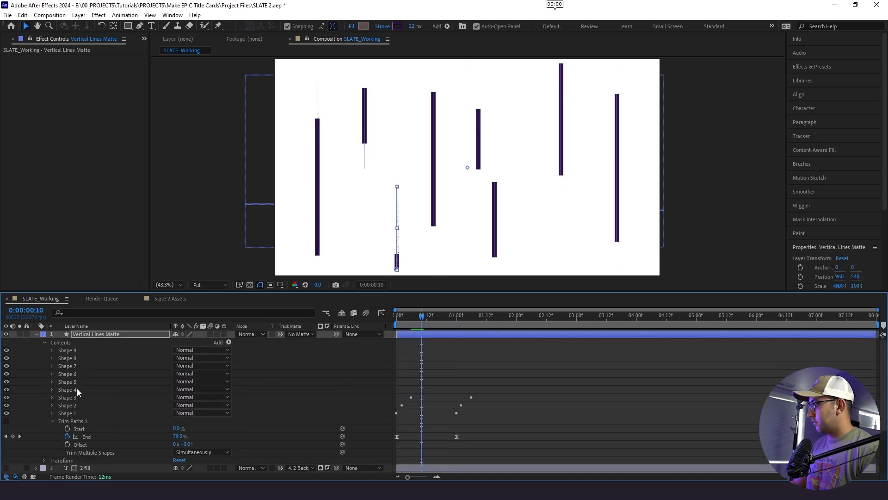
Step: Paste the Trim Paths into Shapes 4 to 9, staggered from frame 10 to one second, and preview the reveal
click(76, 389)
click(76, 382)
click(74, 374)
click(69, 366)
click(67, 359)
key(space)
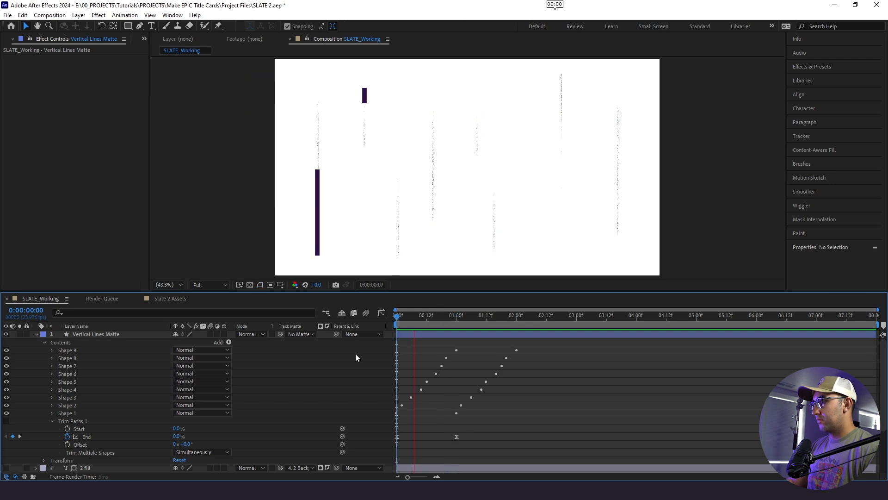
Step: Copy the Roughen Edges effect from Horizontal Lines Matte onto Vertical Lines Matte
click(36, 334)
click(97, 381)
key(ctrl+c)
click(95, 335)
key(ctrl+v)
Step: Place Vertical Lines Matte above Vertical Lines, assign it as that layer's track matte, and preview both sets of lines
drag(91, 335, 91, 393)
click(88, 436)
key(space)
key(space)
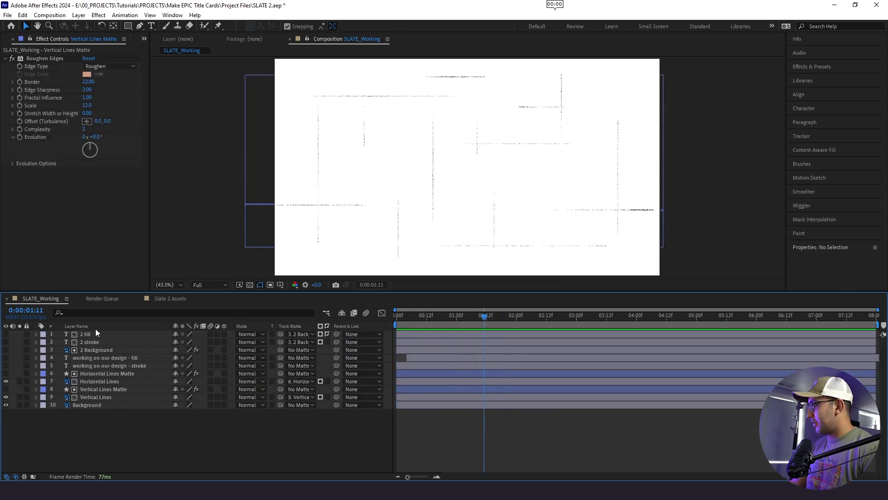
Step: Make the five layers from 2 fill to working on our design - stroke visible again and preview the full animation
click(93, 334)
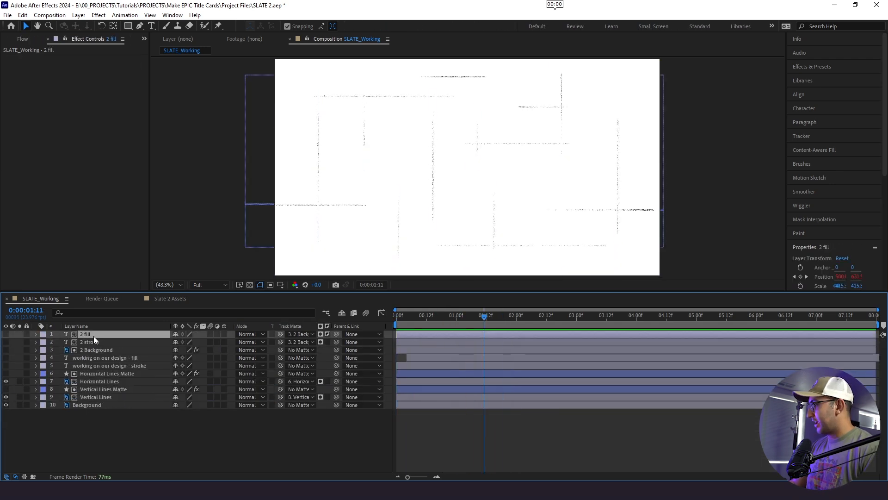
shift+click(101, 366)
click(6, 366)
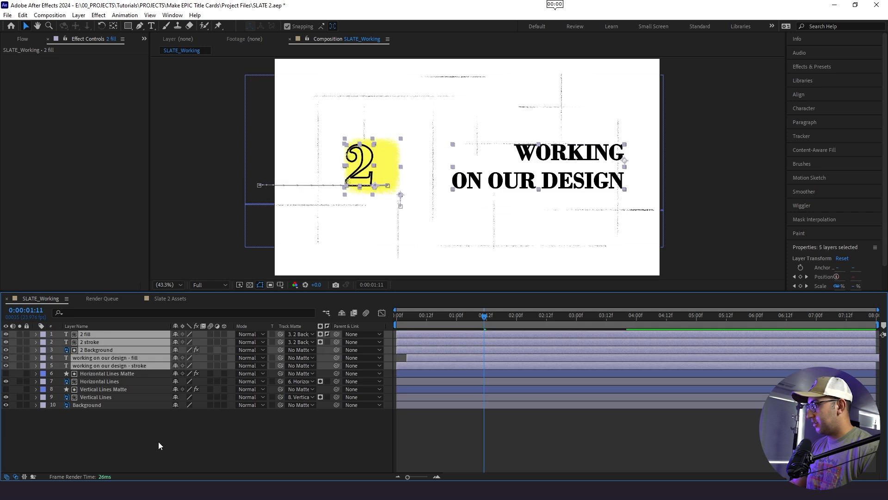
click(155, 440)
drag(441, 318, 356, 335)
key(space)
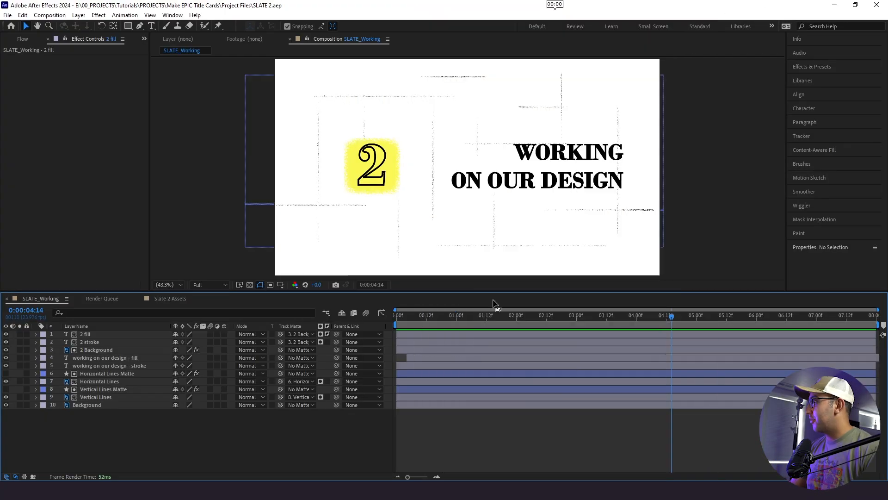
Step: Add the texture image from the ASSETS folder just above the Background layer and scale it to 33%
click(144, 39)
click(150, 49)
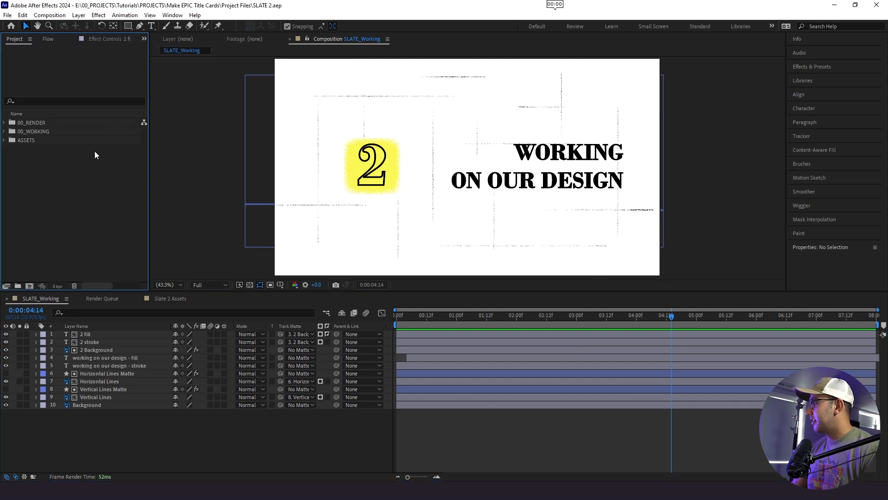
drag(46, 166, 103, 404)
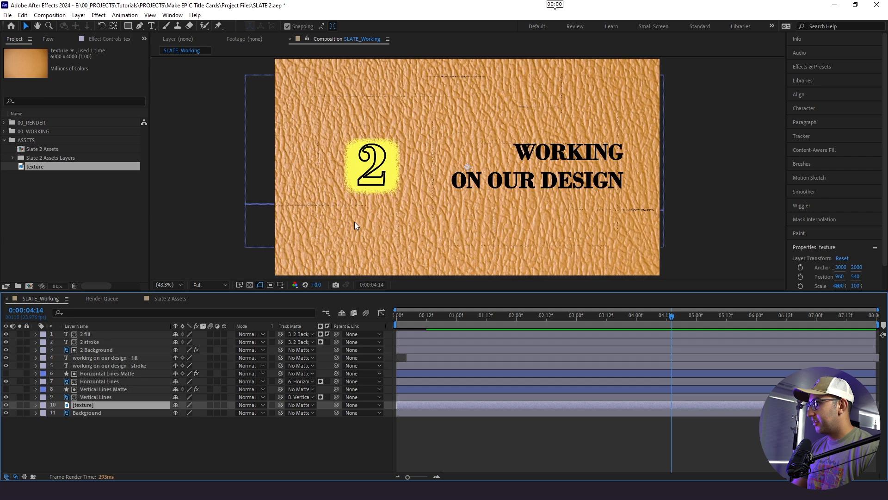
key(s)
drag(186, 412, 165, 424)
click(118, 442)
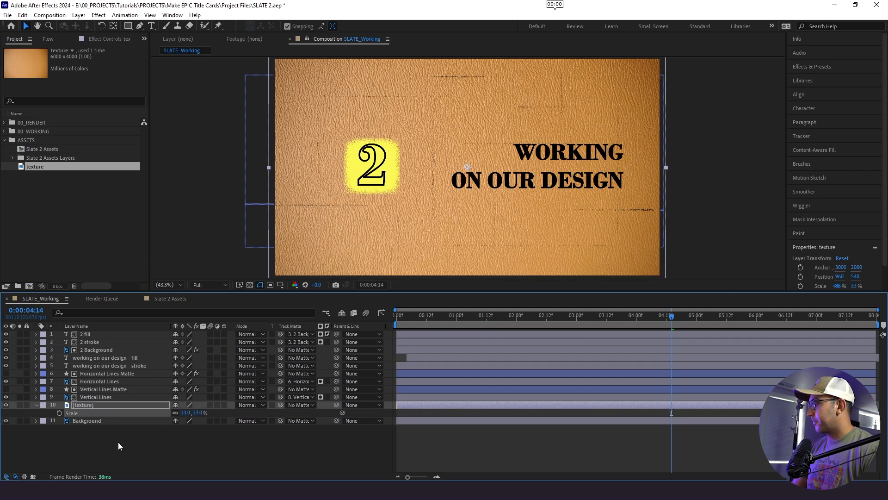
Step: Apply the Tint effect to the texture layer to turn it black and white
click(96, 404)
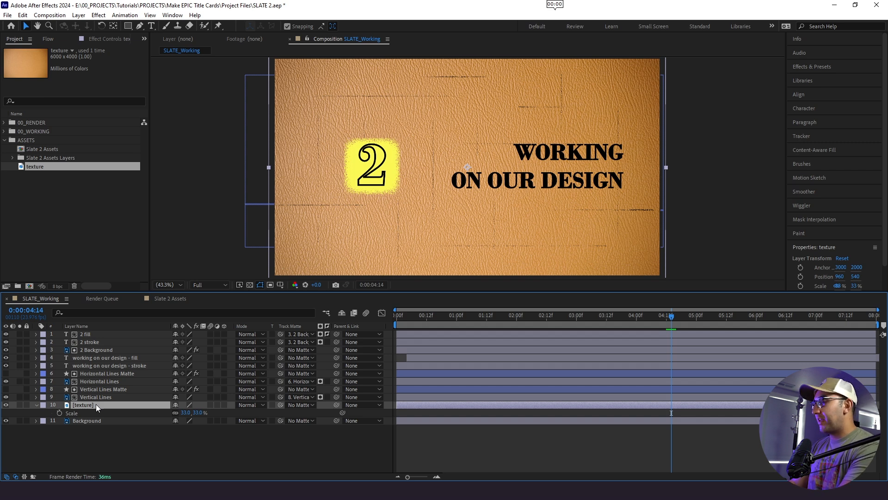
key(ctrl+space)
text(tint)
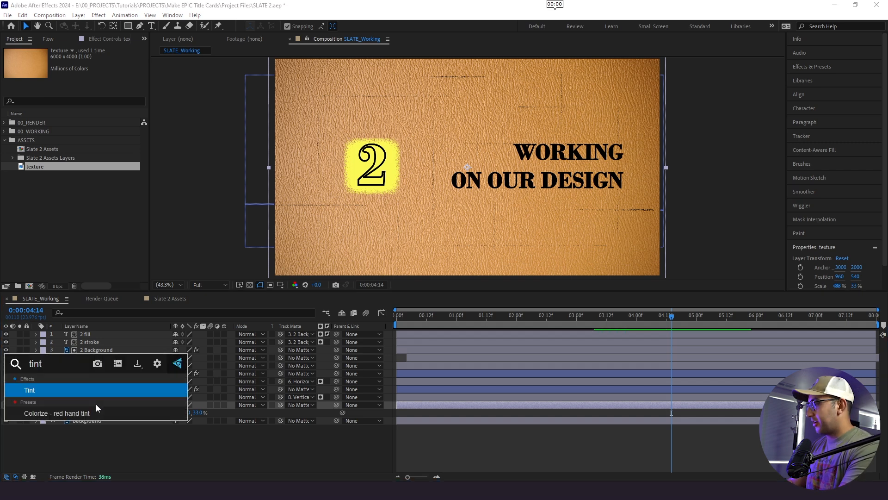
key(Return)
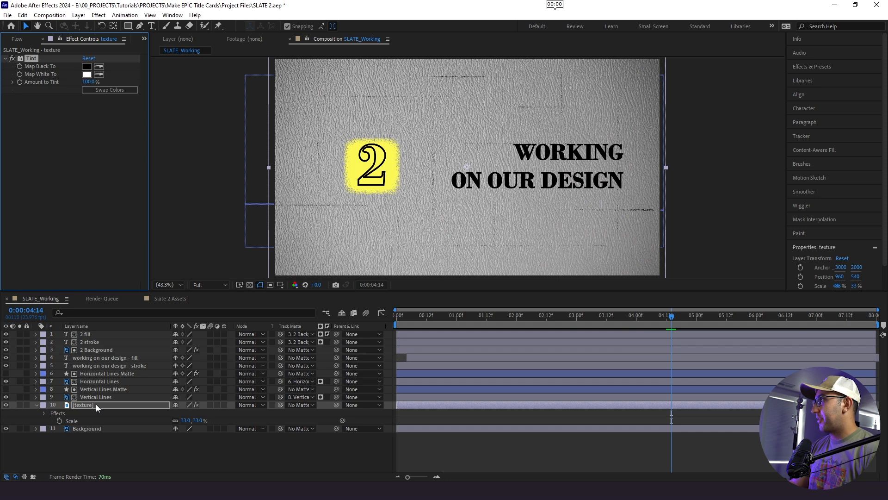
Step: Apply the Levels effect to the texture layer and set Input White to 151
key(ctrl+space)
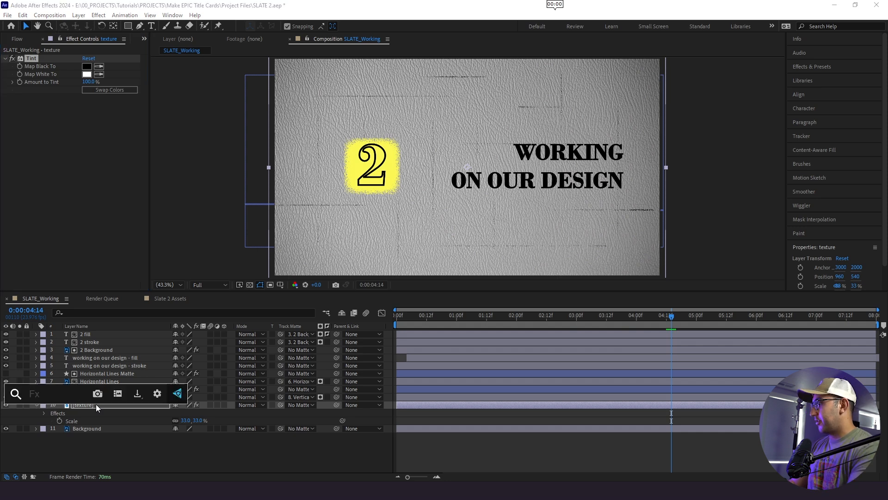
text(levels)
key(Return)
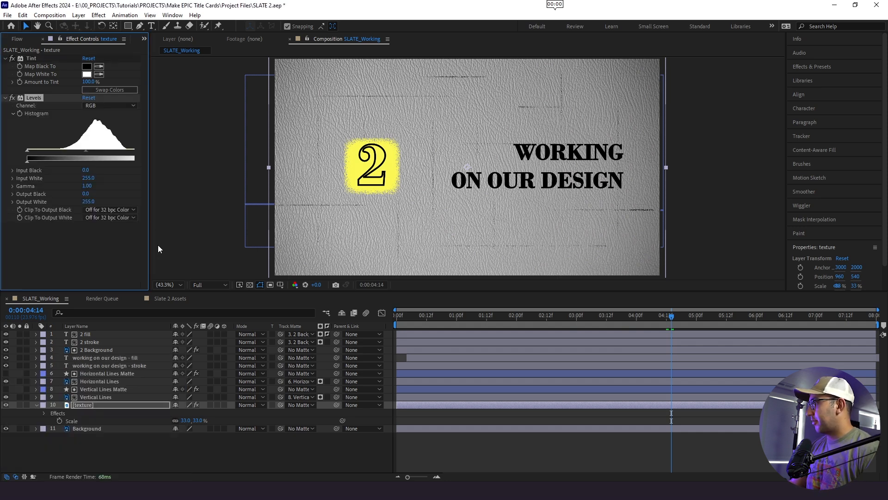
drag(150, 209, 172, 208)
drag(146, 158, 97, 159)
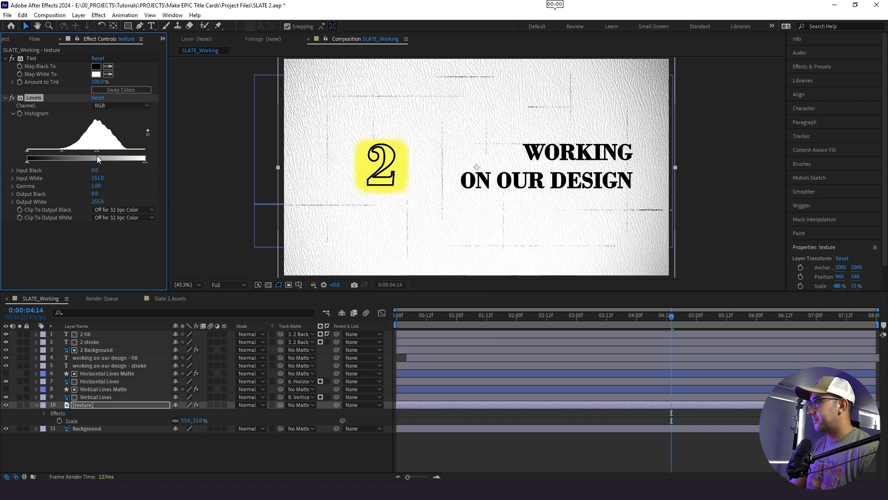
click(87, 454)
Step: Draw a closed, irregular curved mask on the texture layer around the number 2 and the title text
click(100, 402)
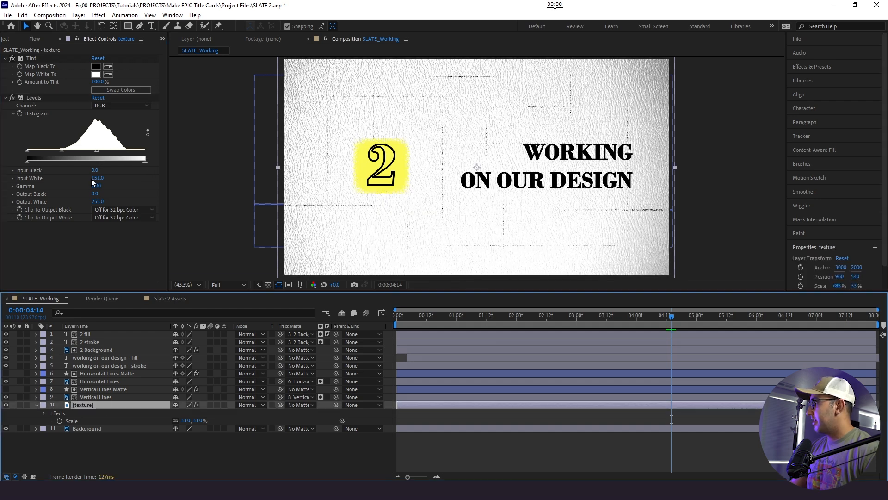
click(140, 27)
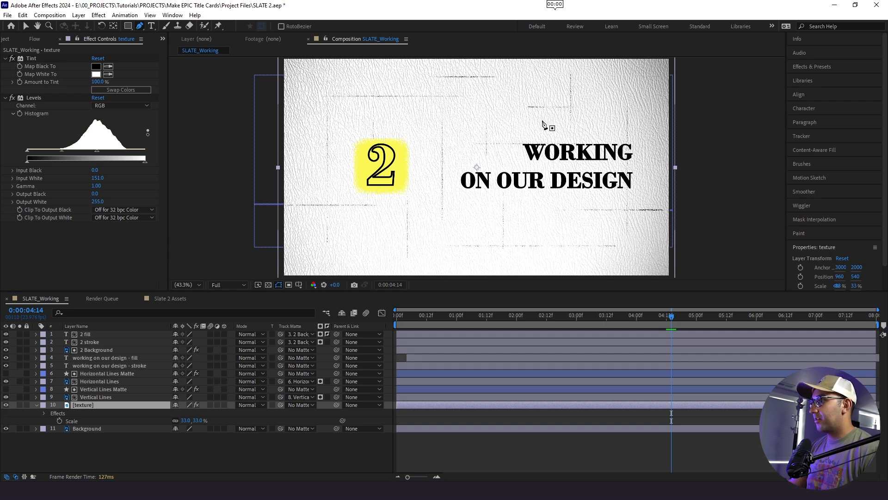
drag(547, 127, 561, 131)
click(467, 121)
click(421, 135)
click(369, 118)
click(356, 205)
drag(398, 226, 419, 218)
drag(491, 231, 556, 217)
drag(595, 213, 607, 178)
drag(574, 169, 566, 162)
drag(599, 141, 602, 134)
click(546, 128)
Step: Reshape the upper and right-hand points of the texture mask into a smoother wavy outline
drag(369, 118, 357, 125)
drag(421, 135, 420, 114)
drag(467, 120, 480, 125)
drag(547, 127, 551, 117)
drag(575, 170, 586, 172)
Step: Set the texture layer's Mask Feather to 629 pixels
click(88, 407)
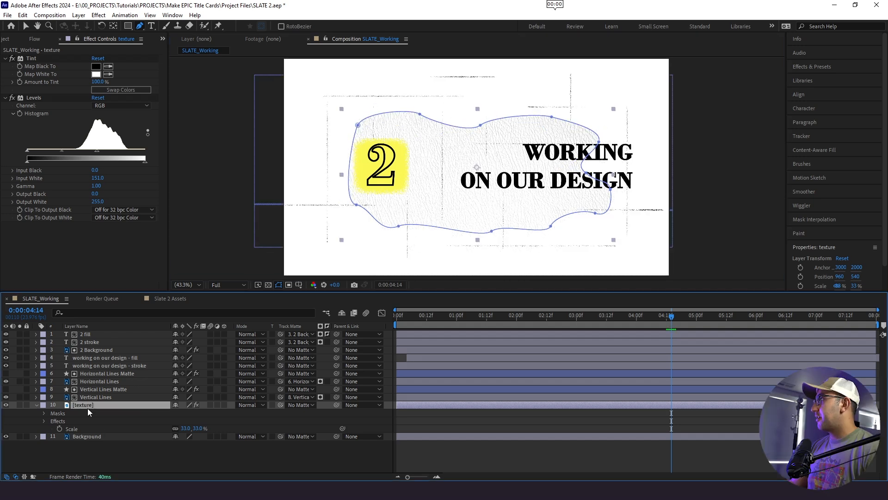
key(f)
click(184, 420)
text(500)
key(Return)
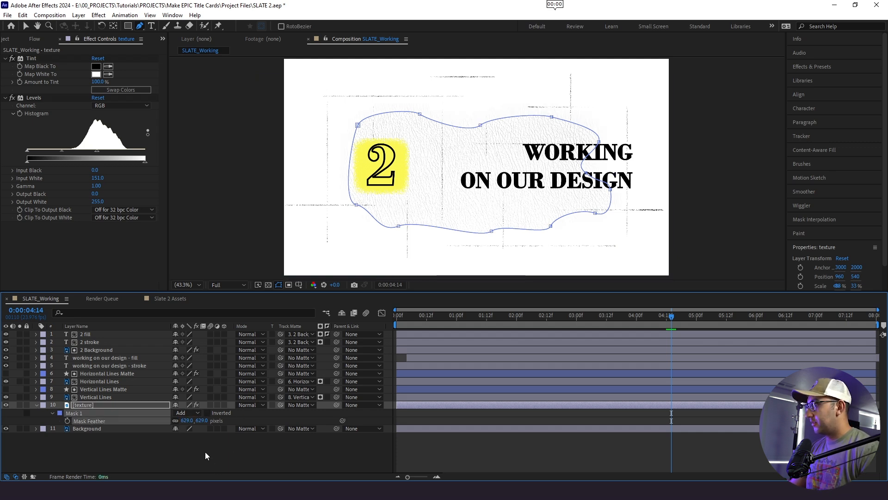
Step: Set the texture layer's Opacity to 32% so it sits faintly behind the title
click(247, 405)
click(284, 119)
click(248, 405)
click(272, 177)
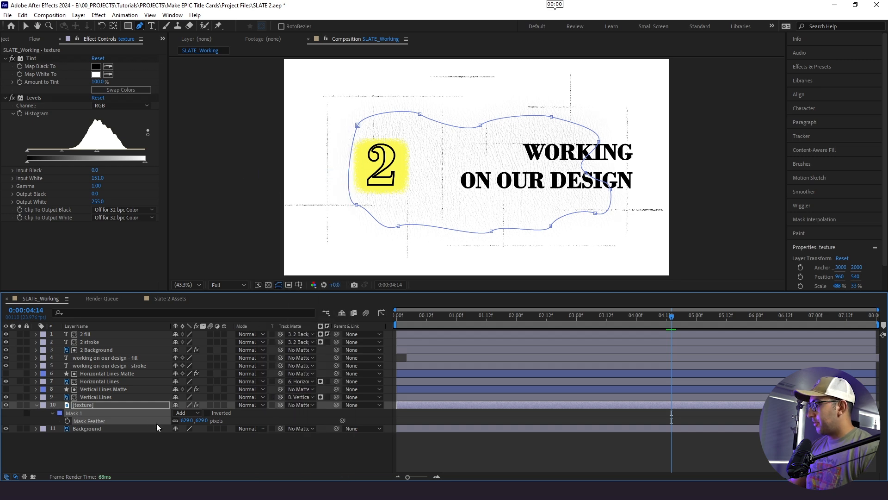
key(t)
drag(178, 413, 166, 414)
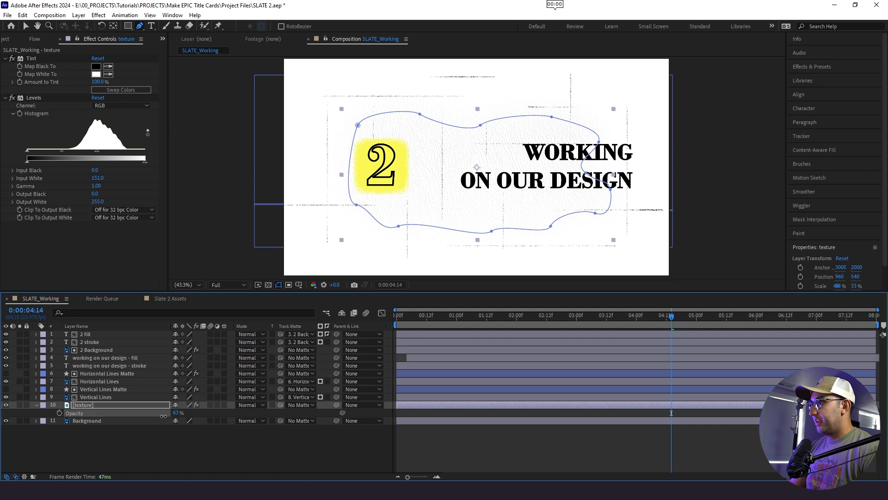
drag(164, 416, 159, 416)
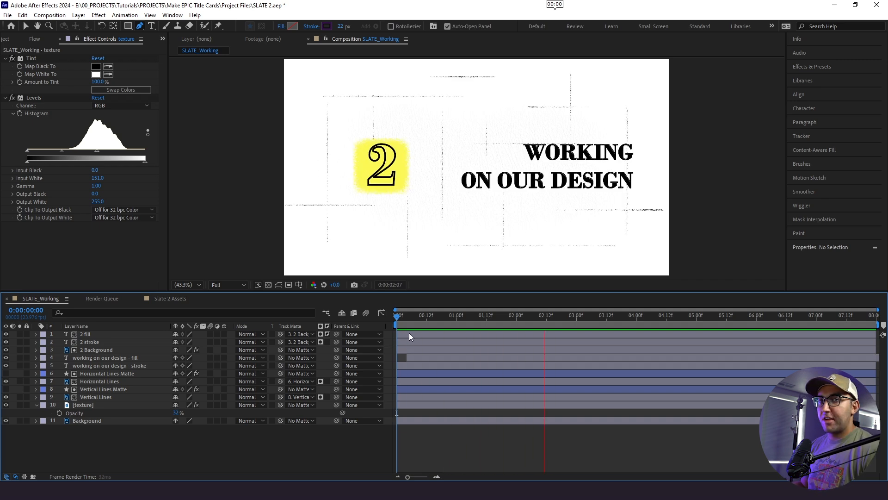
Step: Keyframe the Position of both title text layers at 3:12 and 4:12, shifting the text right toward the frame edge to about x 1879
click(411, 315)
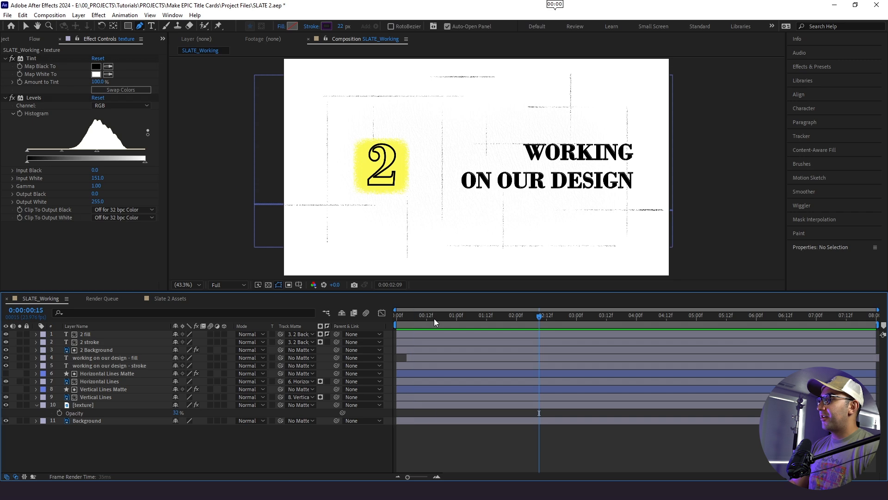
click(434, 319)
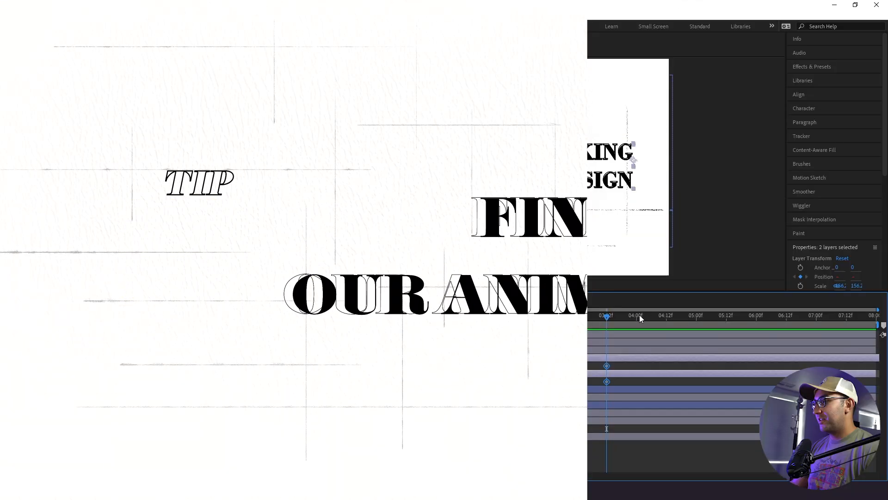
drag(639, 314, 667, 319)
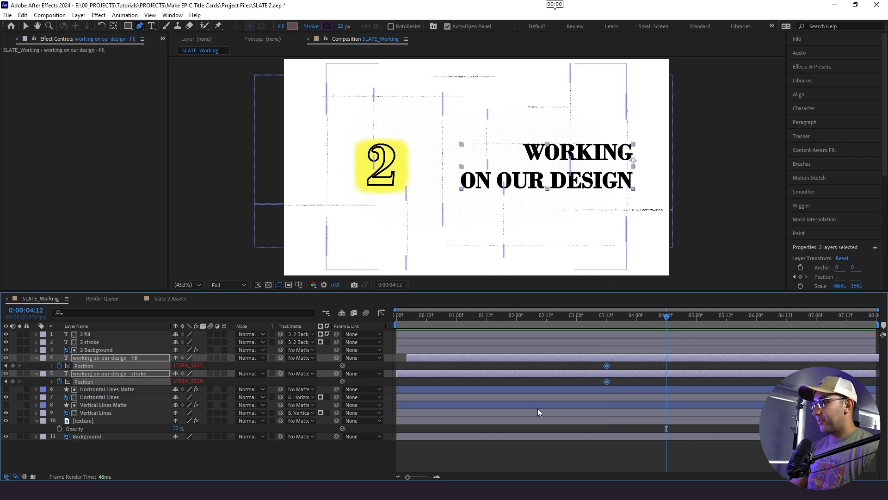
key(shift+Right)
key(shift+Right)
key(shift+Right)
key(shift+Right)
key(shift+Right)
key(shift+Right)
key(shift+Right)
key(shift+Right)
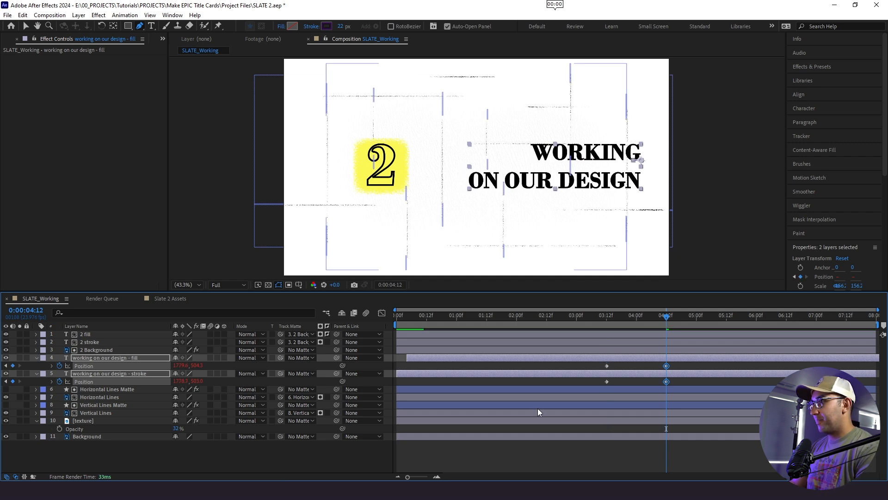
key(shift+Right)
key(shift+Right)
key(shift+Right)
key(shift+Right)
key(shift+Right)
key(shift+Right)
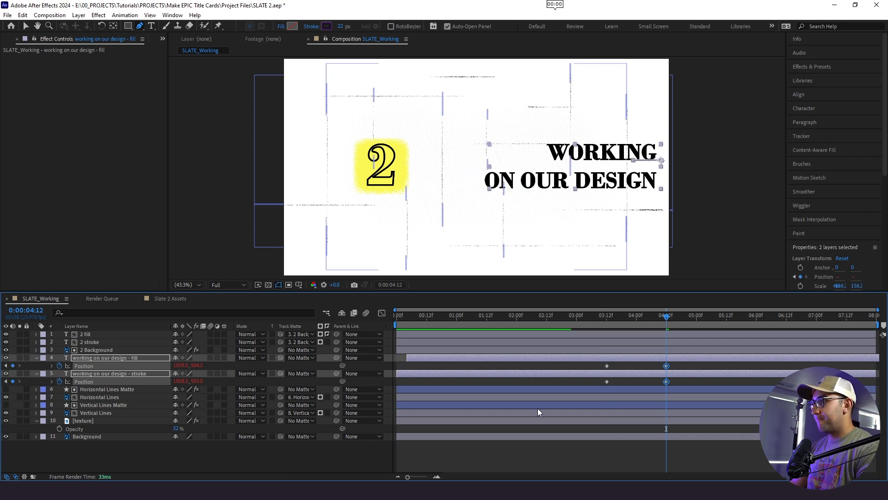
Step: Apply Easy Ease to both title layers' Position keyframes and lengthen the ending influence in the speed graph for a fast start and slow finish
drag(679, 384, 593, 365)
key(F9)
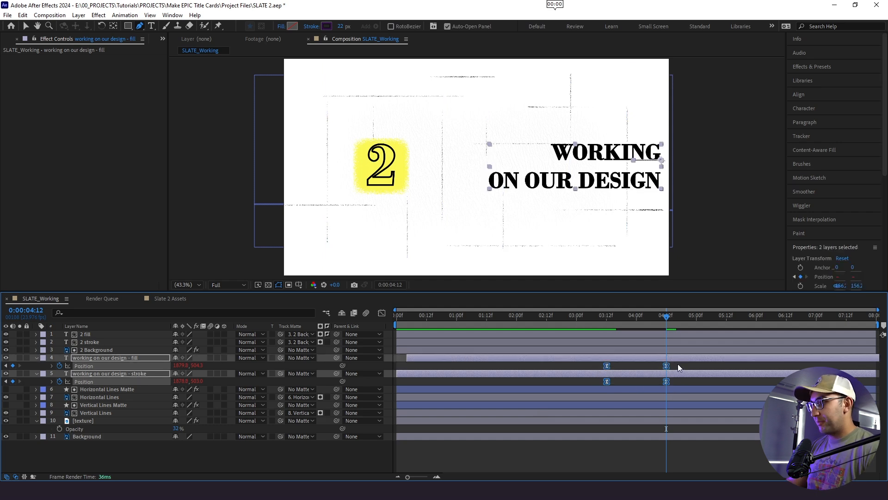
click(666, 366)
click(381, 313)
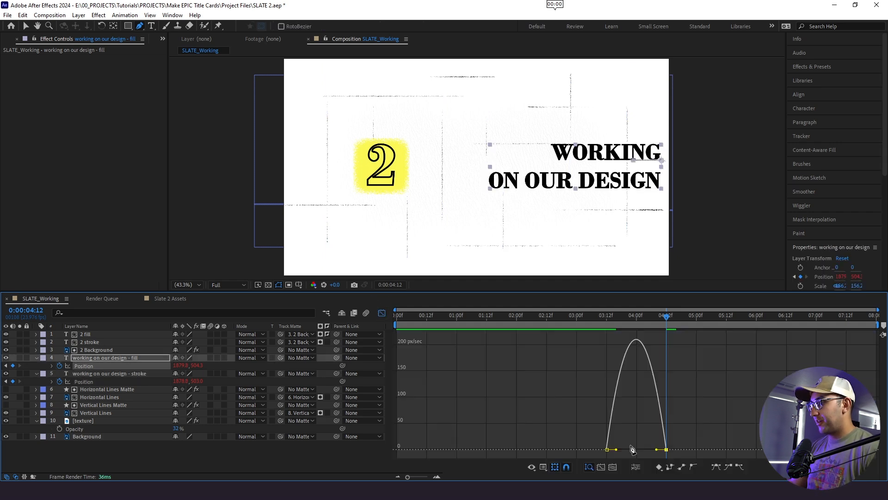
drag(657, 449, 617, 451)
drag(666, 318, 606, 323)
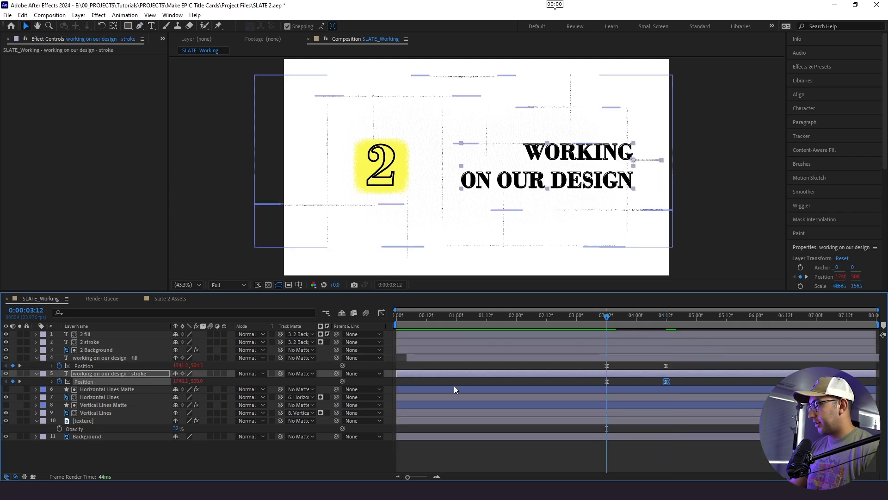
Step: Delay the title fill layer's two Position keyframes to 3:18 and 4:18, offset from the stroke layer, and preview the move
click(681, 365)
key(space)
click(686, 364)
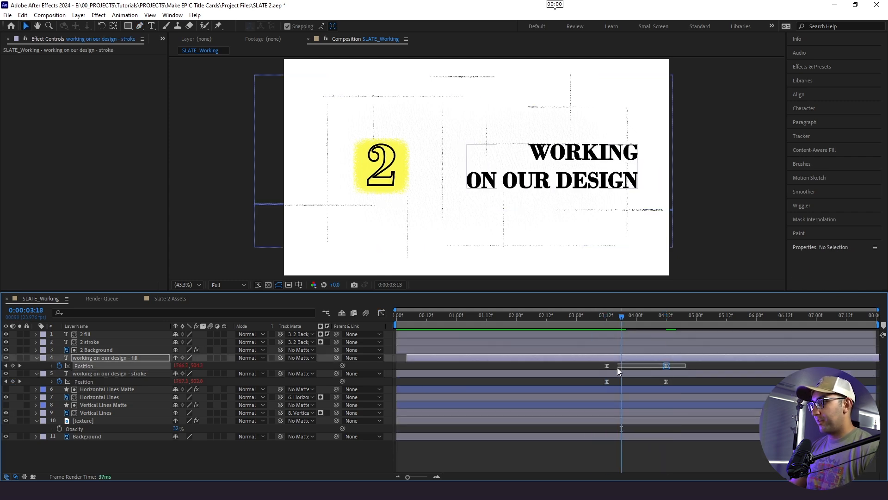
click(602, 365)
drag(603, 366, 663, 369)
drag(604, 367, 632, 369)
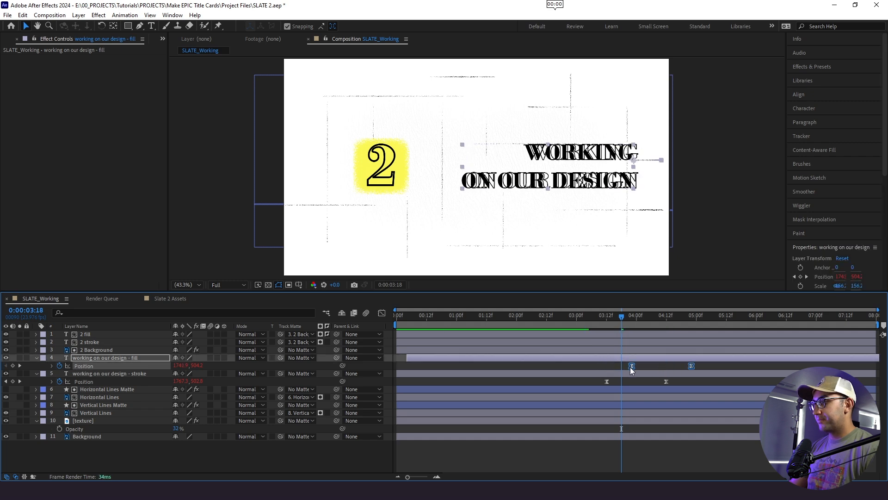
click(595, 317)
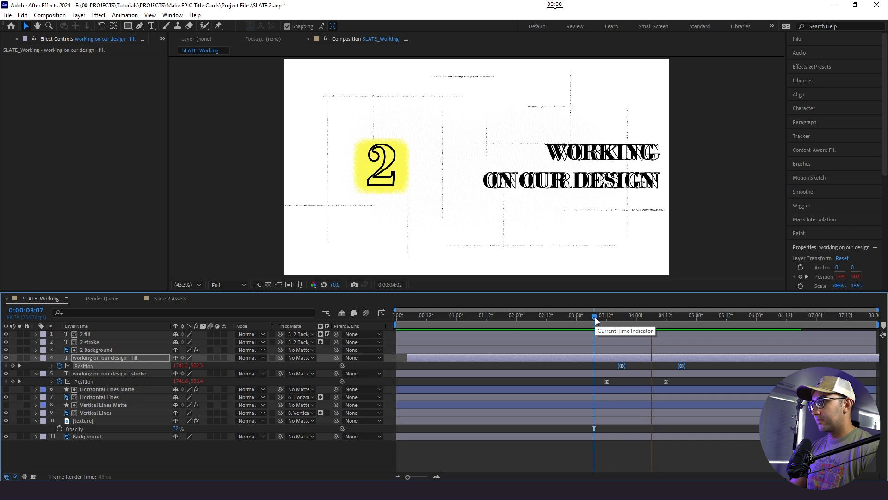
key(space)
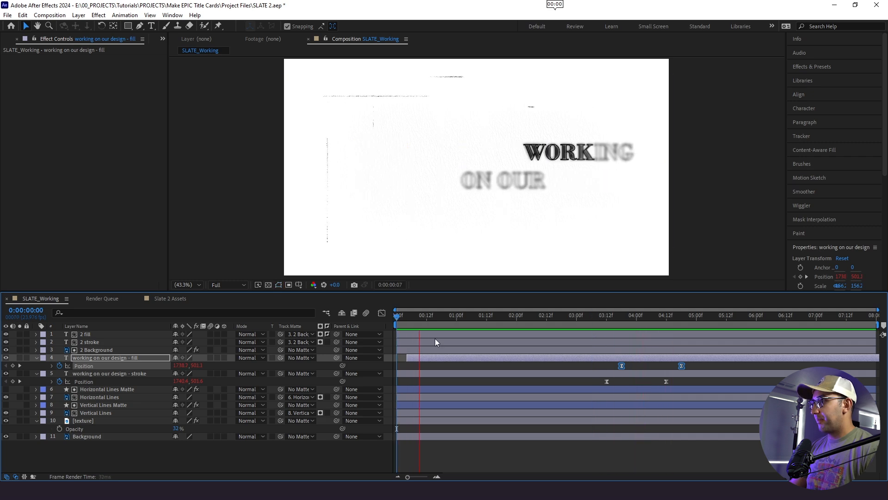
Step: Keyframe the Position of the 2 fill and 2 stroke layers at 3:00 and 4:00, moving the number right toward the title text
click(582, 342)
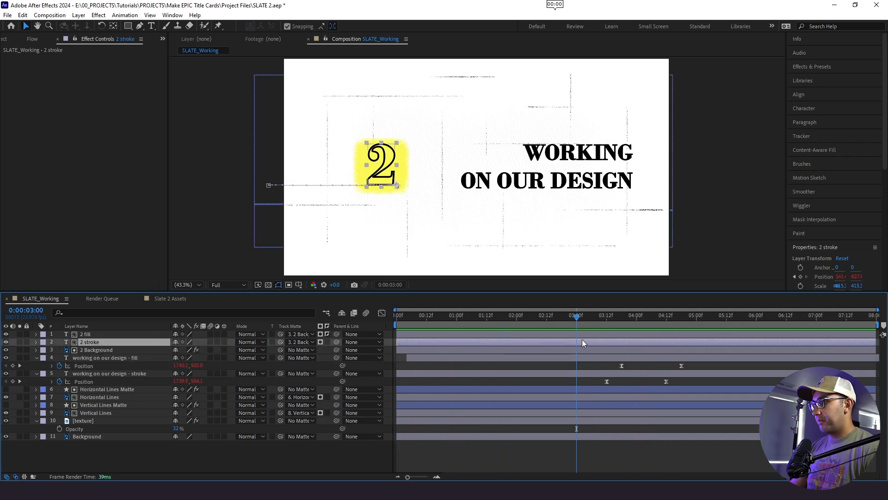
ctrl+click(122, 334)
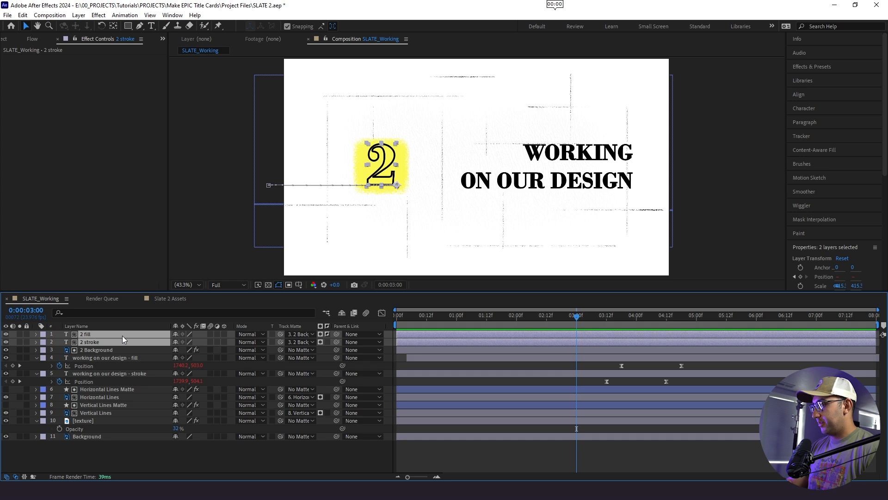
key(p)
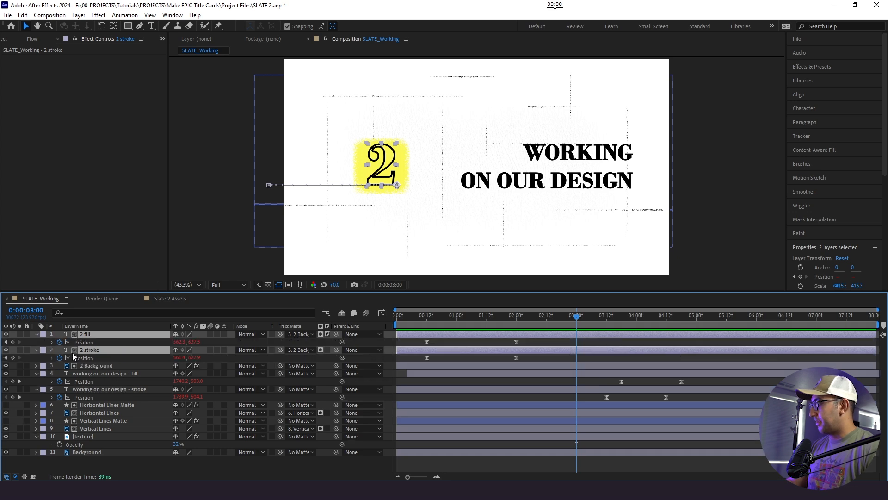
click(13, 342)
drag(592, 319, 635, 323)
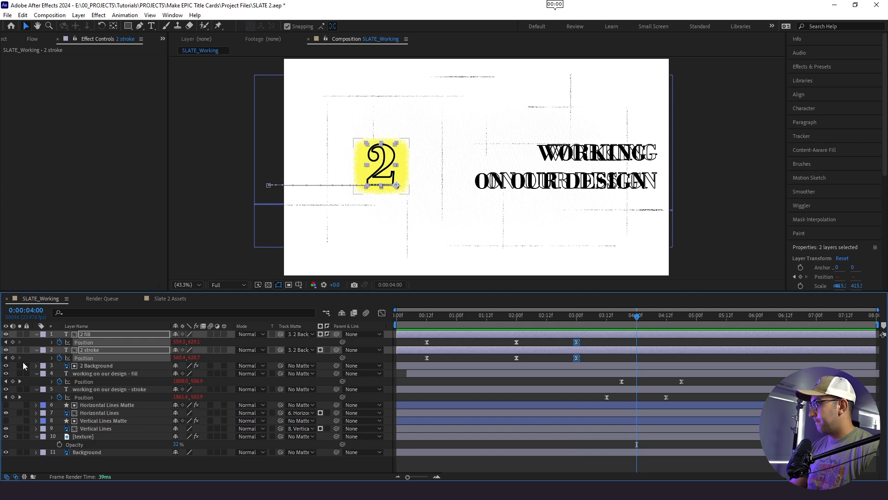
click(13, 342)
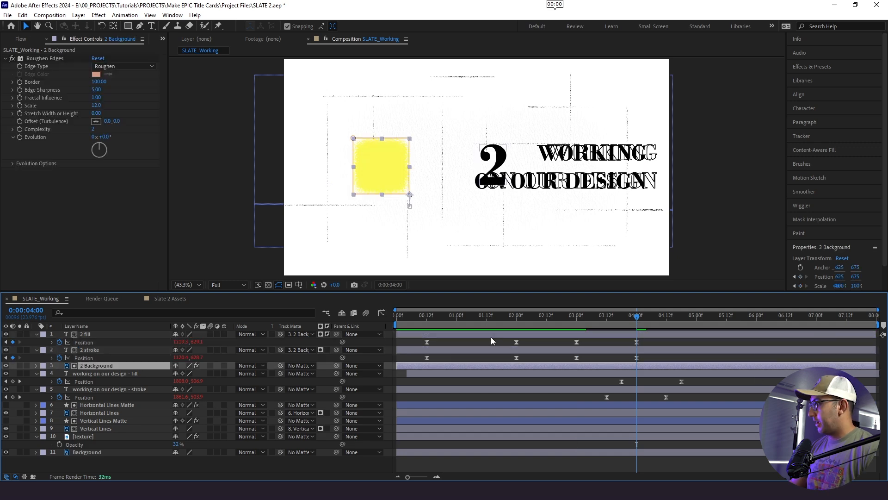
Step: Shift the 2 fill layer's last two Position keyframes to 3:04 and 4:04 and play back the offset against the stroke
click(576, 323)
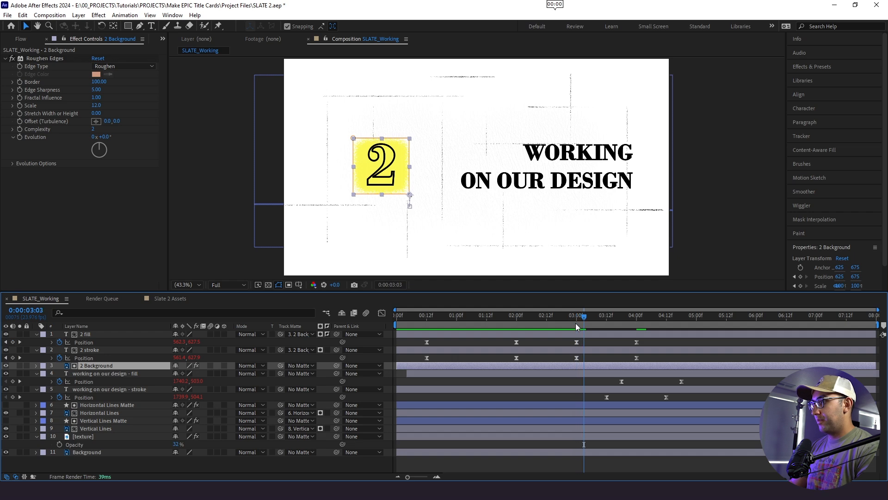
key(Page_Down)
key(Page_Down)
key(Page_Down)
key(Page_Down)
drag(647, 336, 588, 343)
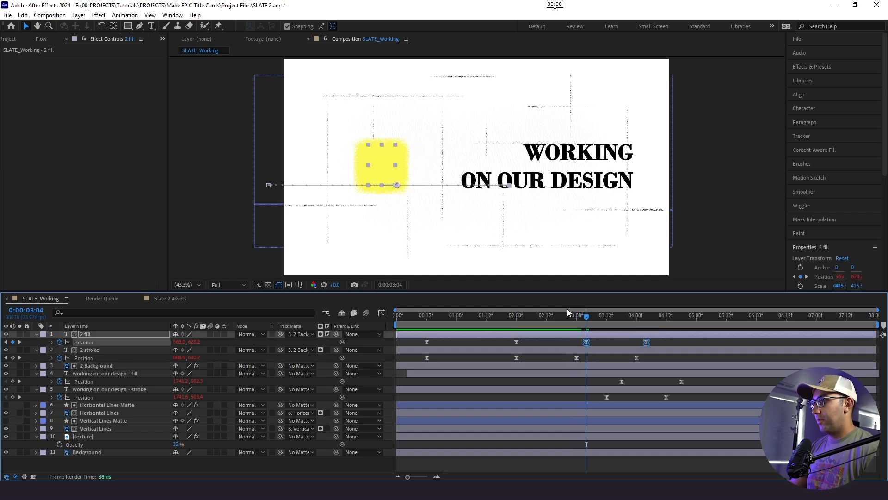
drag(560, 315, 529, 320)
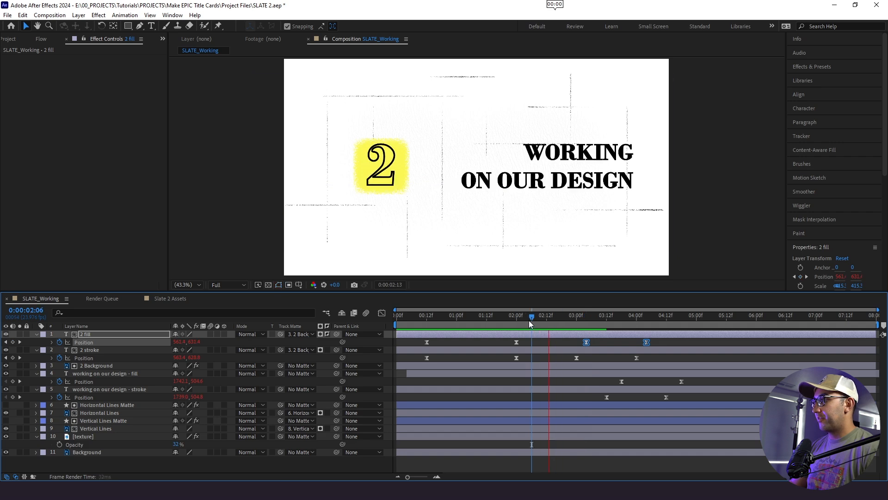
drag(529, 321, 564, 317)
key(space)
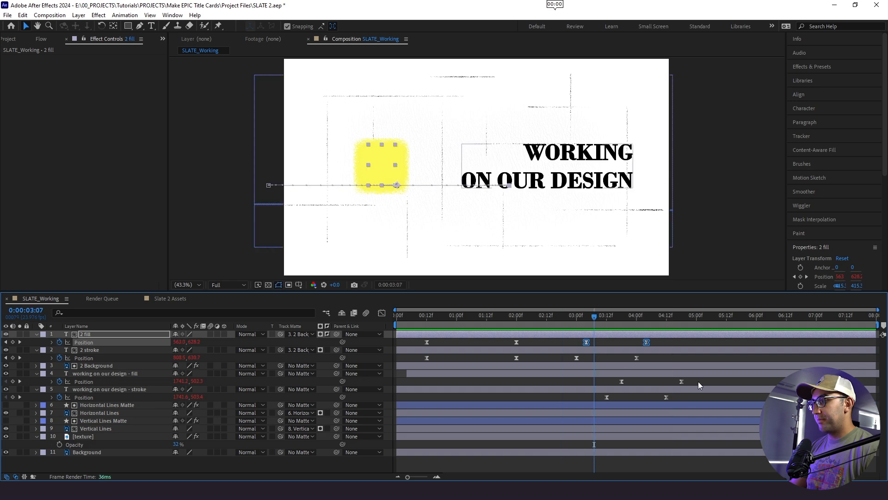
Step: Retime the closing Position keyframes of the title and number layers so their moves start staggered between about 3:10 and 3:18
drag(698, 377, 609, 385)
drag(675, 398, 598, 384)
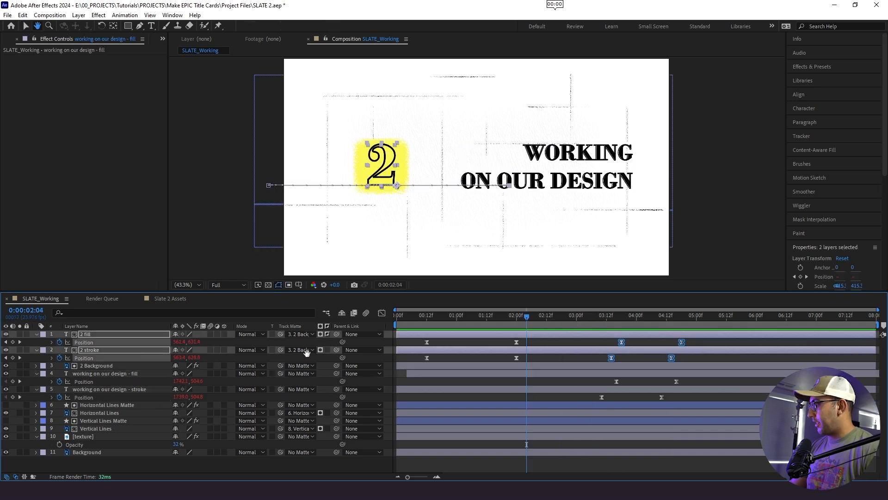
click(25, 27)
Step: Add closing Position keyframes to the 2 Background layer, moving the yellow square right together with the number
click(98, 365)
key(p)
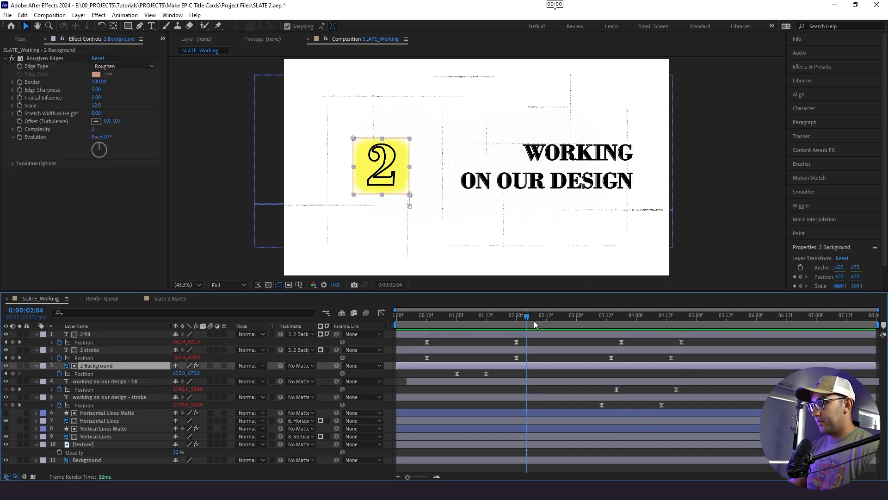
click(611, 373)
click(96, 367)
key(shift+Right)
key(shift+Right)
key(shift+Right)
key(shift+Right)
key(shift+Right)
key(shift+Right)
key(shift+Right)
key(shift+Right)
Step: Offset the 2 Background layer's closing keyframes to about 3:21 and 4:21, just behind the number's, and preview the exit
drag(685, 370, 628, 373)
click(546, 319)
drag(546, 318, 561, 327)
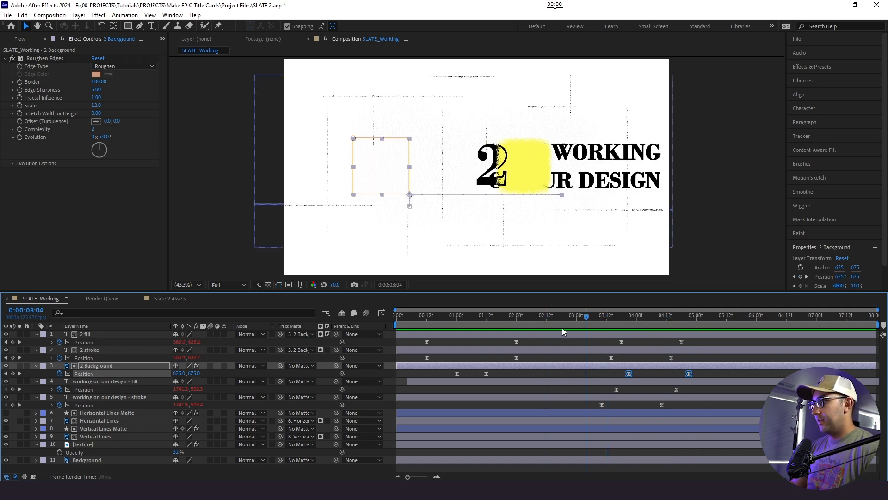
key(space)
click(555, 387)
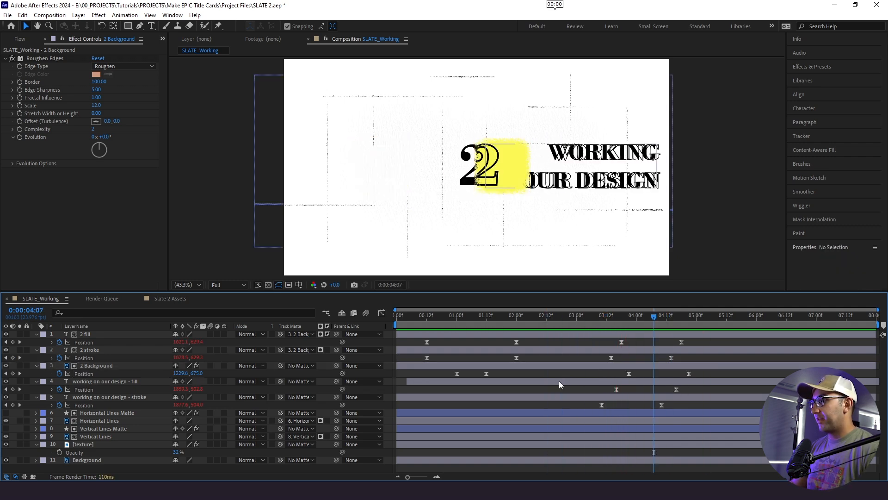
Step: Copy only the expression from the 2 stroke layer's Position to the 2 Background layer's Position and play it back
right_click(88, 358)
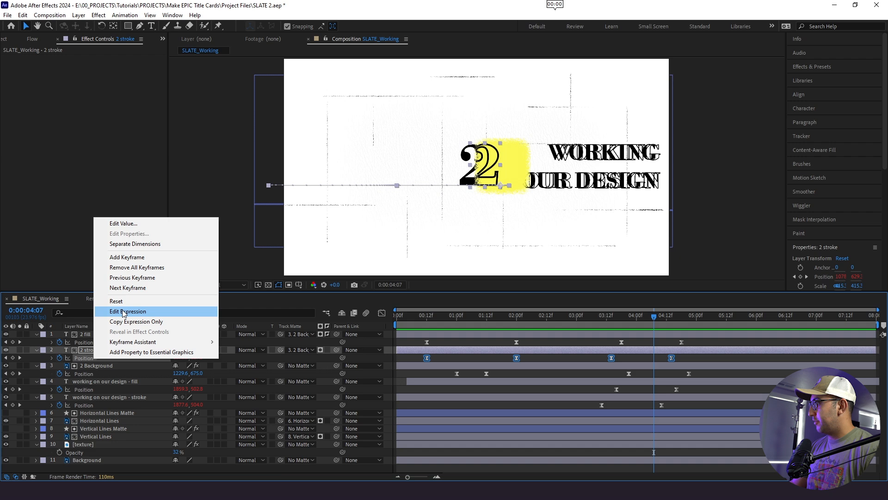
click(122, 323)
click(99, 374)
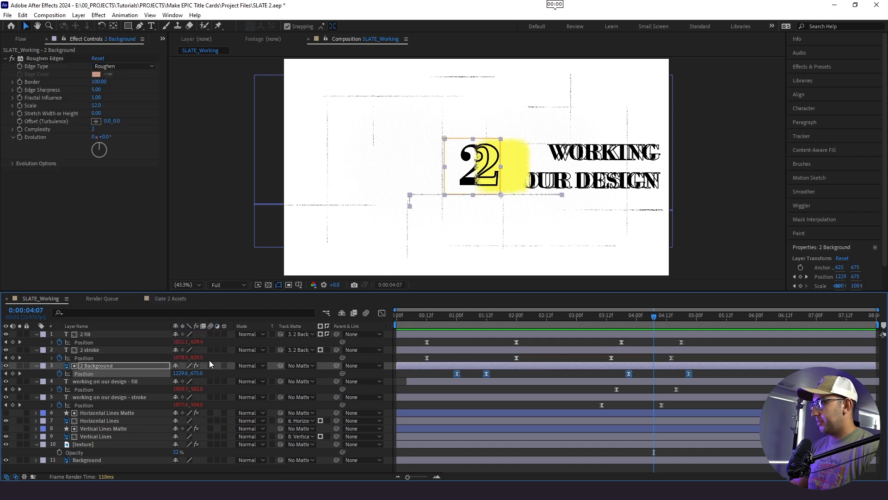
key(ctrl+v)
click(446, 320)
key(space)
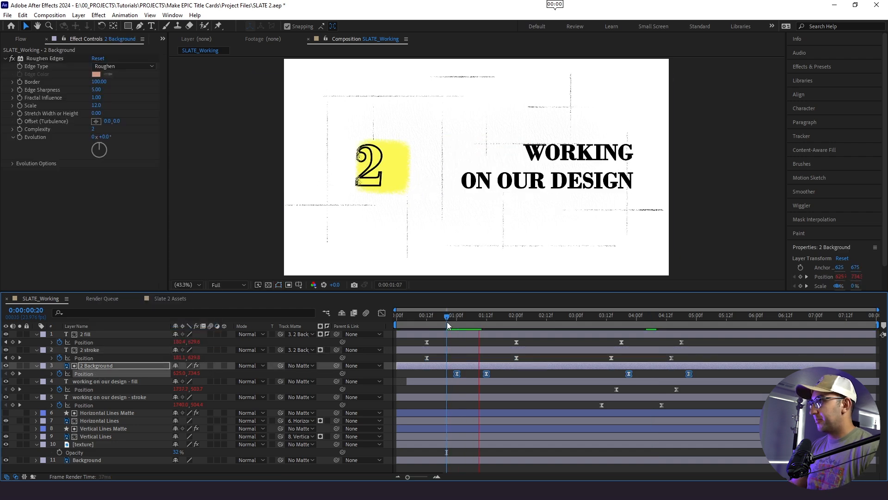
Step: End the work area at 4:12 and trim the SLATE_Working composition to it
drag(663, 320, 665, 320)
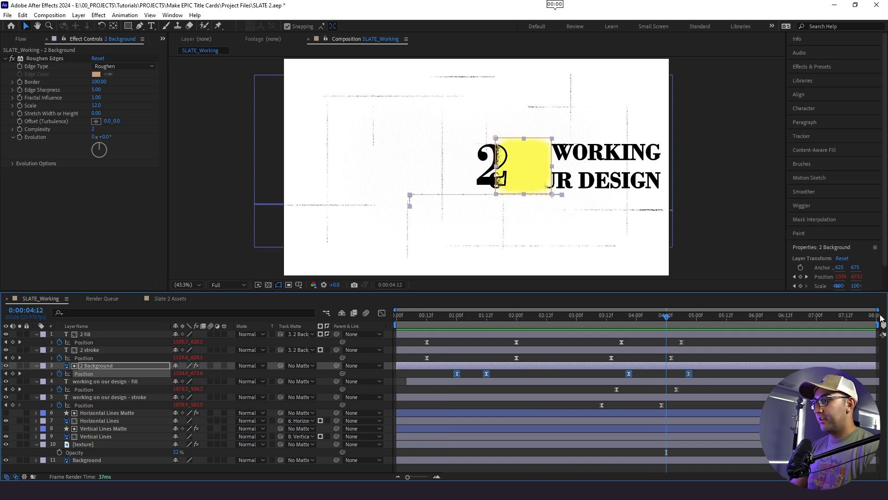
drag(881, 324, 666, 341)
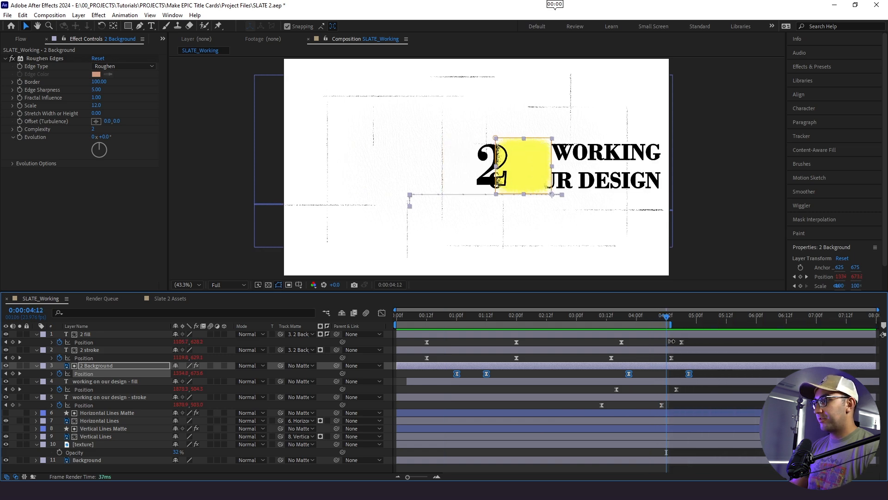
right_click(635, 325)
click(620, 349)
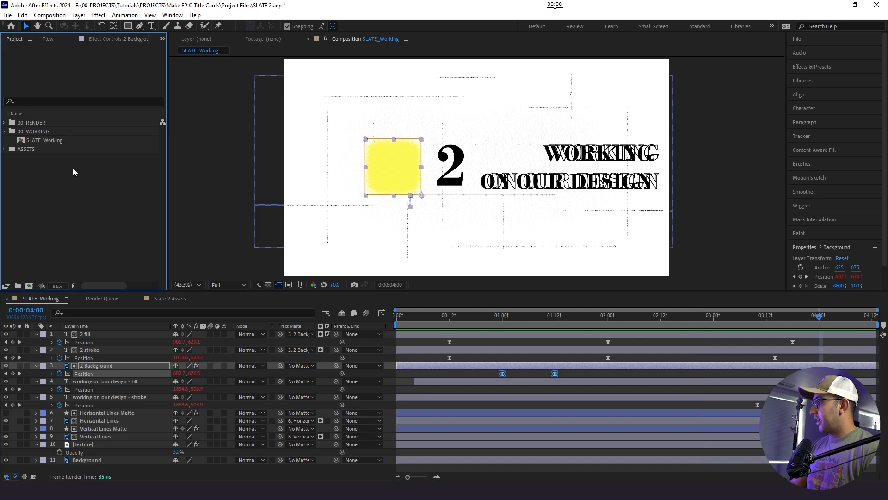
Step: Create a new composition from SLATE_Working and name it SLATE_Render
click(44, 143)
drag(42, 138, 29, 286)
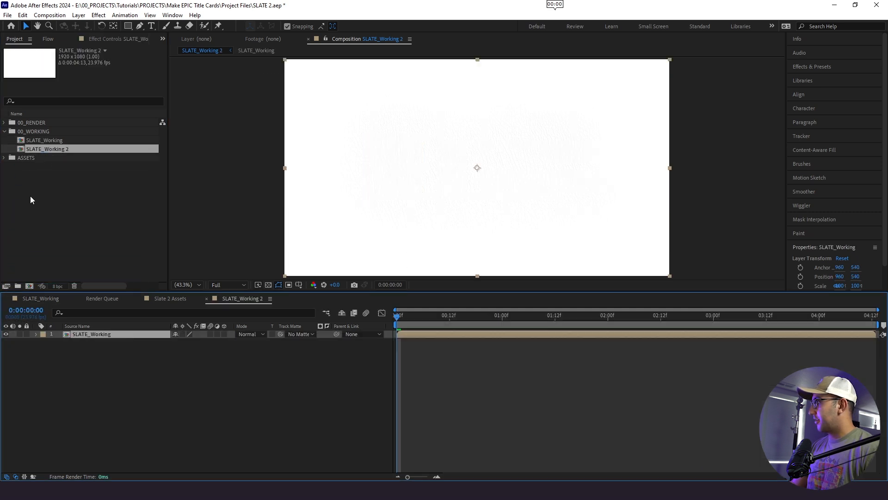
key(Return)
key(End)
key(BackSpace)
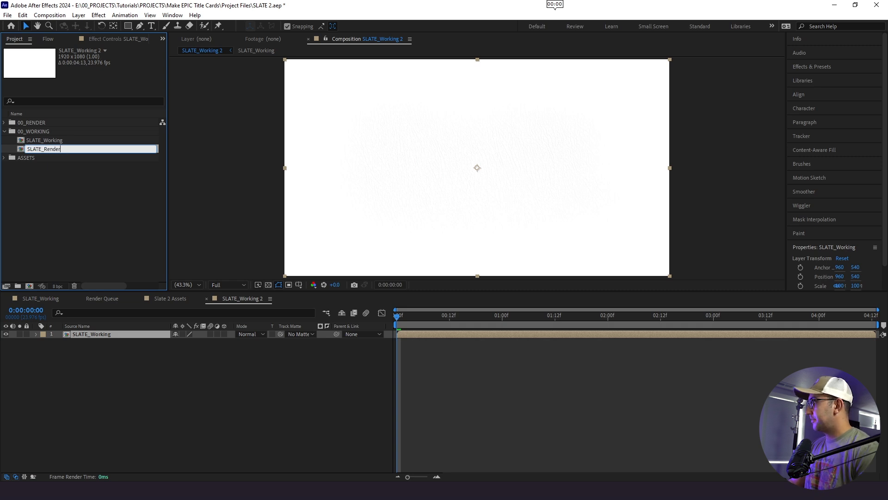
click(112, 178)
Step: Move SLATE_Render into the 00_RENDER folder and expand that folder
drag(53, 140, 42, 124)
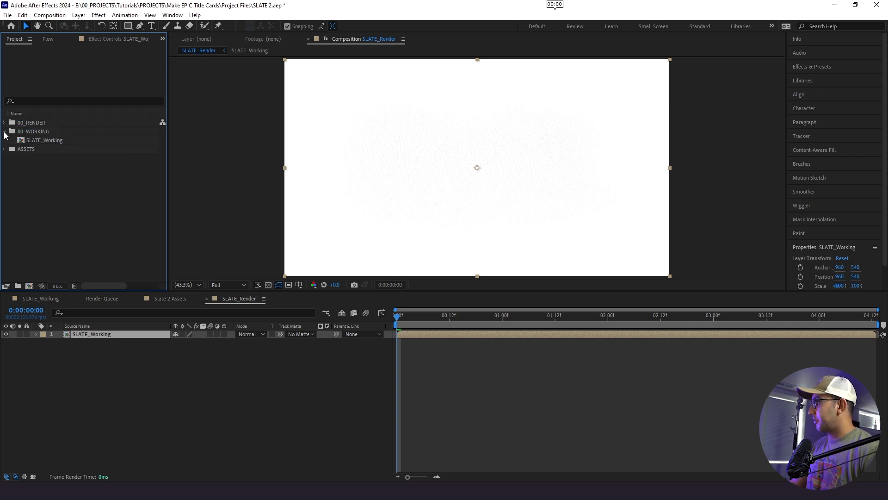
click(3, 123)
click(369, 346)
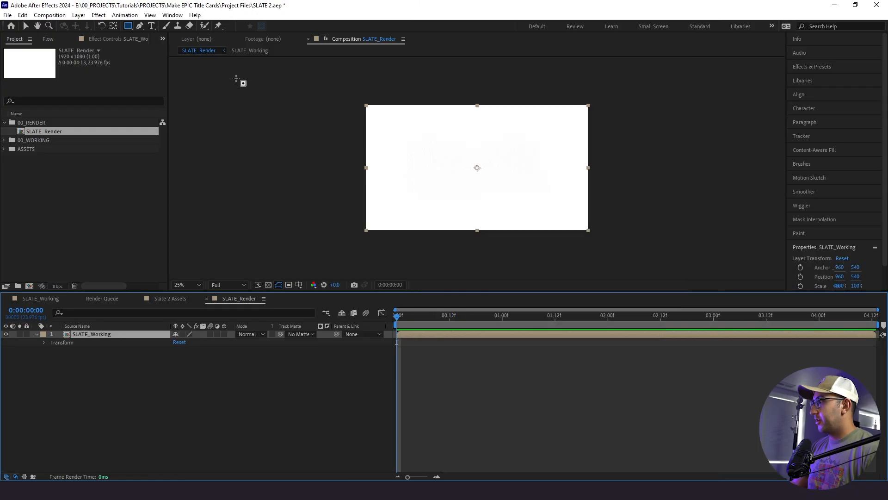
Step: Draw a tall rectangular mask off the left of the SLATE_Working layer and keyframe its path at frames 0 and 2, moving it over the centre
drag(237, 78, 339, 250)
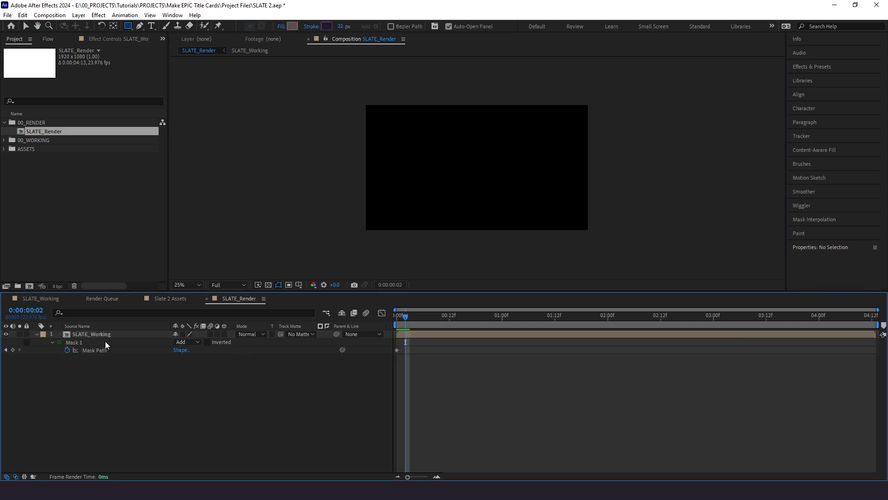
click(104, 341)
click(86, 343)
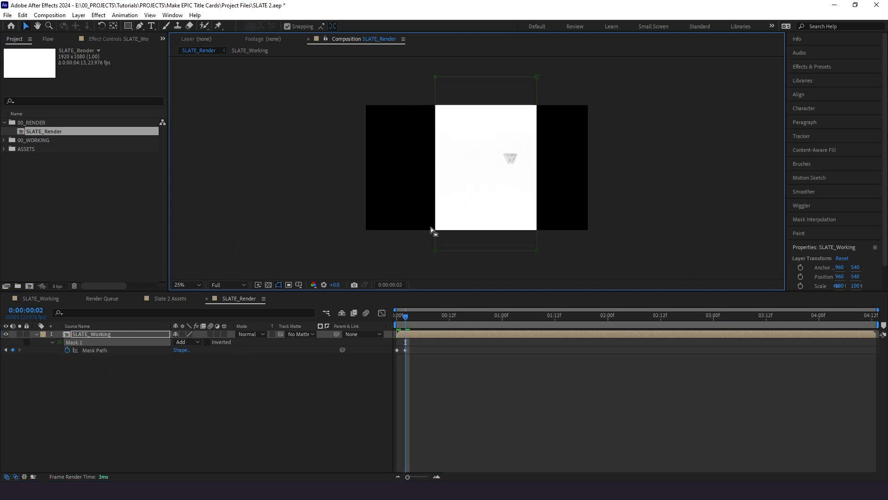
Step: Narrow the SLATE_Working mask to a slim vertical strip at frame 2, and shift it to the frame's left part at frame 4, widening it
drag(434, 251, 451, 251)
drag(537, 251, 513, 252)
key(Page_Down)
key(Page_Down)
click(74, 343)
key(ctrl+t)
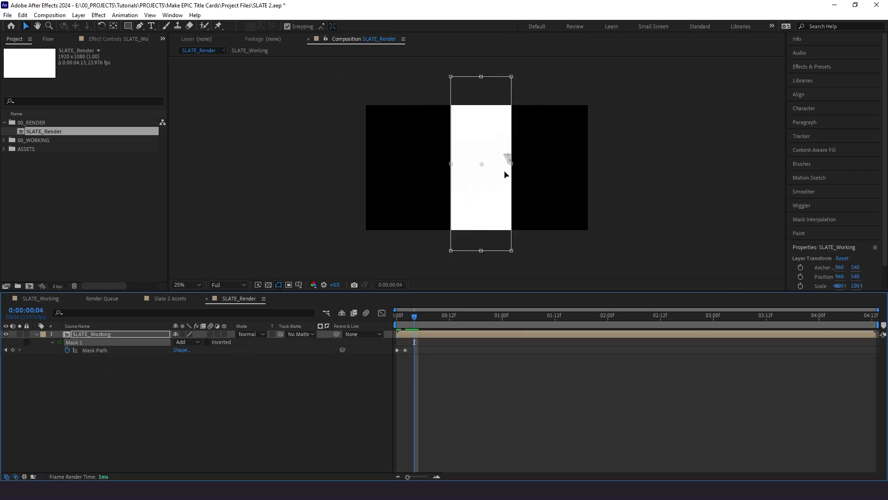
drag(503, 172, 412, 172)
drag(422, 251, 463, 251)
Step: Expand the mask to cover the whole frame at frame 6 and convert the mask path keyframes to hold keyframes
click(455, 380)
key(Page_Down)
key(Page_Down)
drag(432, 214, 557, 214)
click(329, 259)
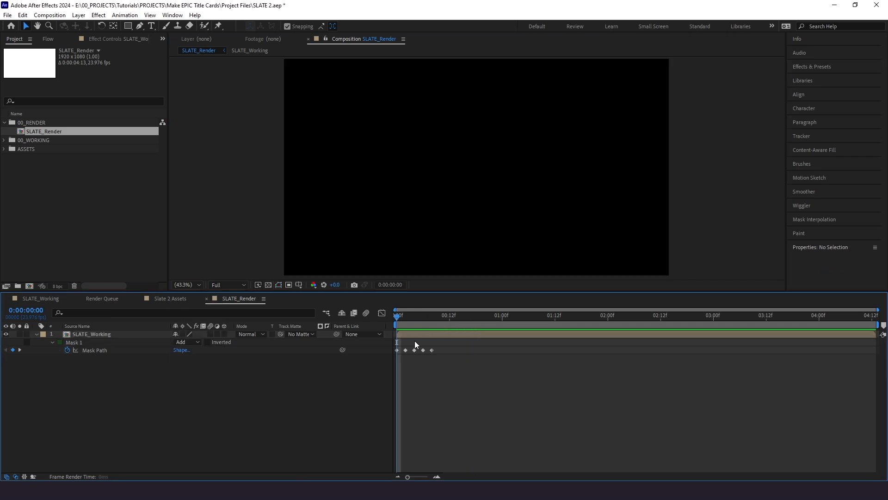
right_click(430, 351)
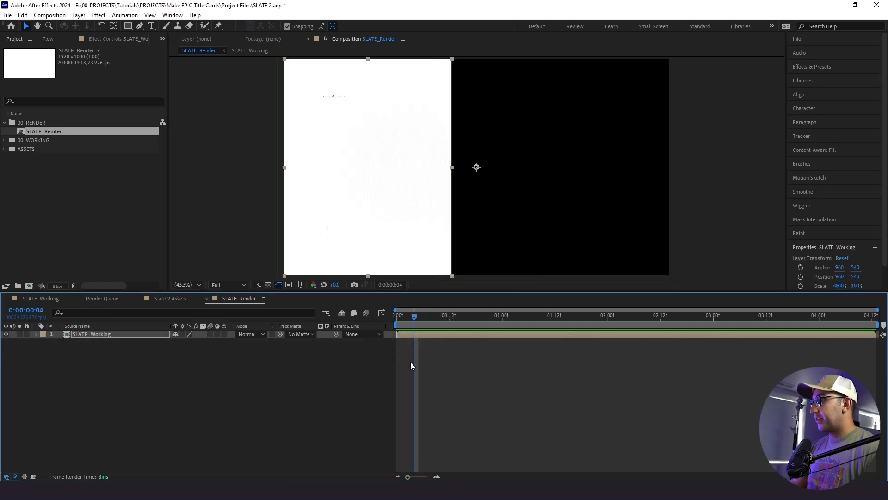
Step: Keyframe the SLATE_Working layer's scale at 261% on frame 4 and 100% on frame 6
key(s)
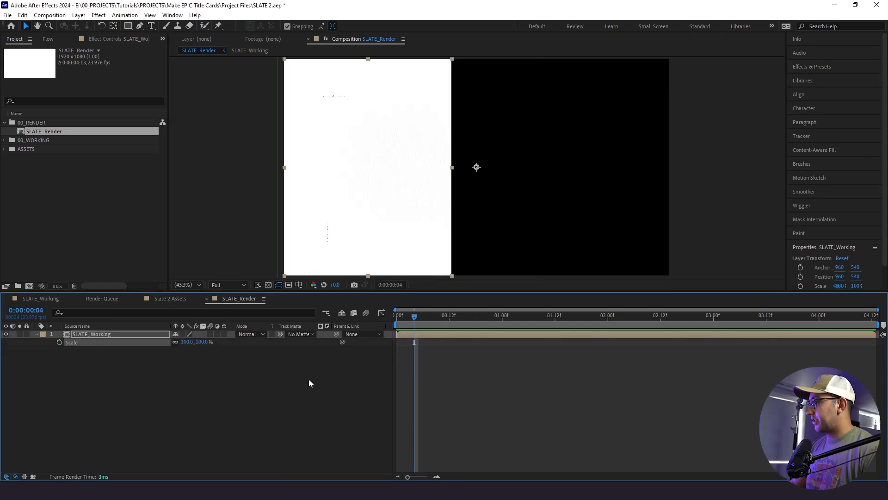
key(shift+m)
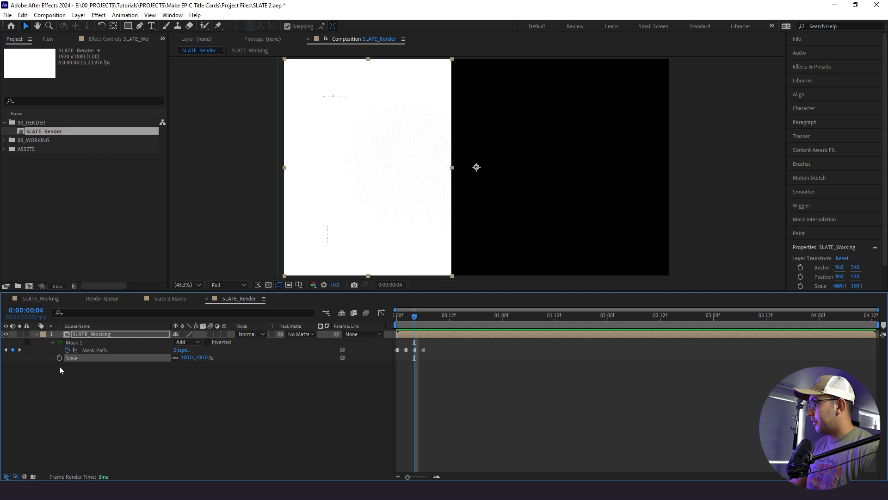
drag(410, 325, 424, 324)
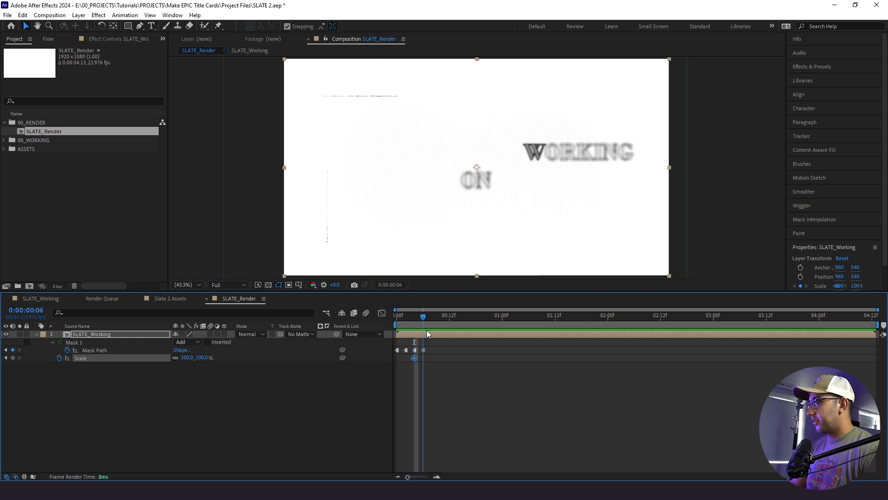
click(10, 364)
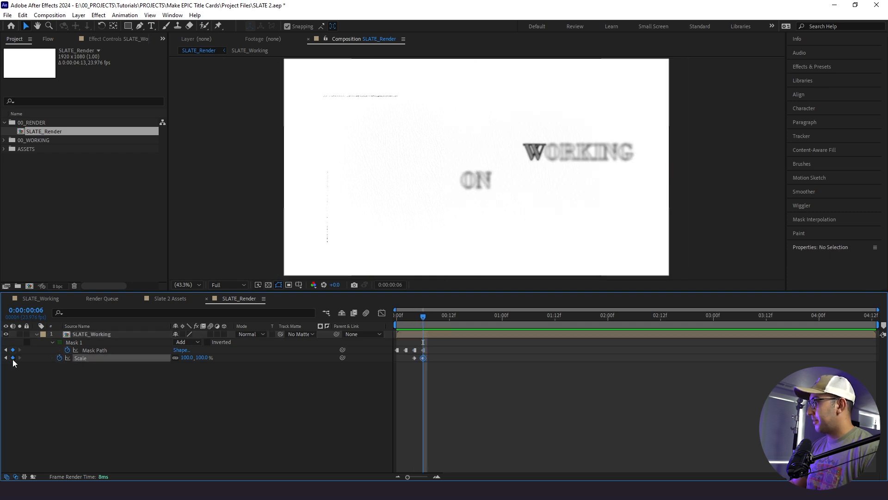
click(5, 358)
click(439, 395)
drag(198, 359, 417, 357)
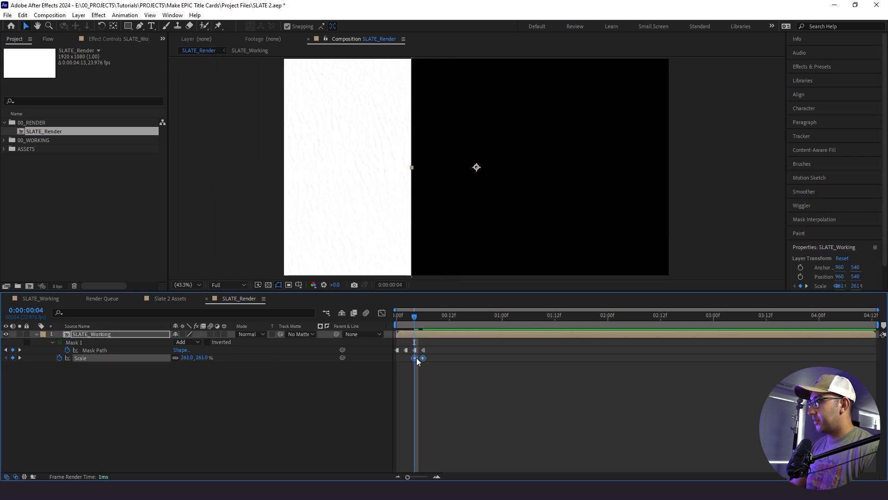
Step: Convert the two scale keyframes to hold keyframes
right_click(414, 358)
click(458, 311)
click(459, 387)
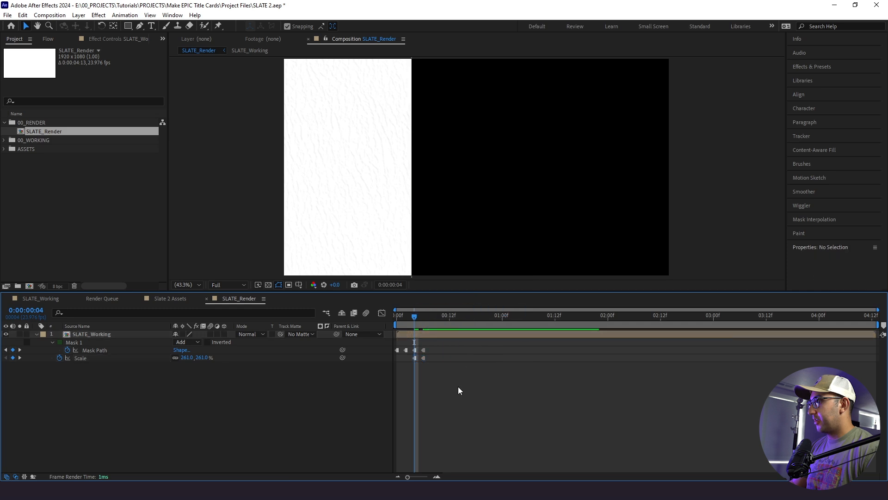
Step: Preview the opening animation from the start and turn on the transparency grid for the composition view
drag(413, 319, 384, 339)
key(space)
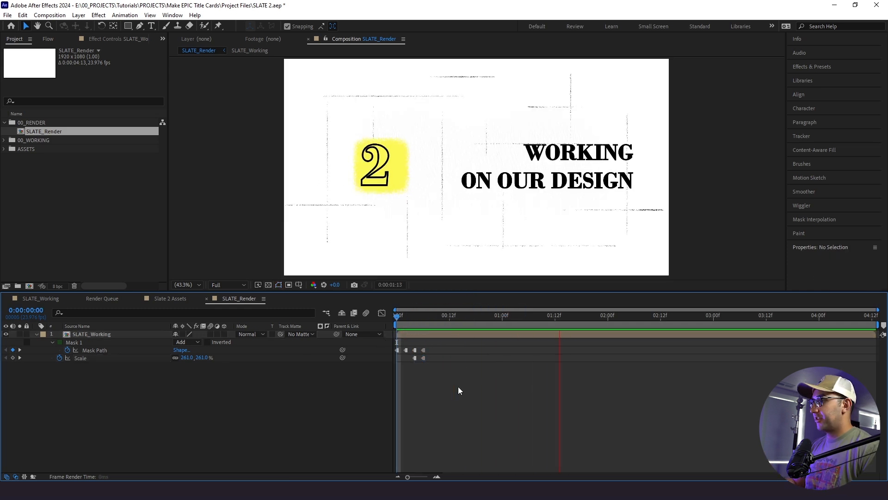
key(space)
click(278, 285)
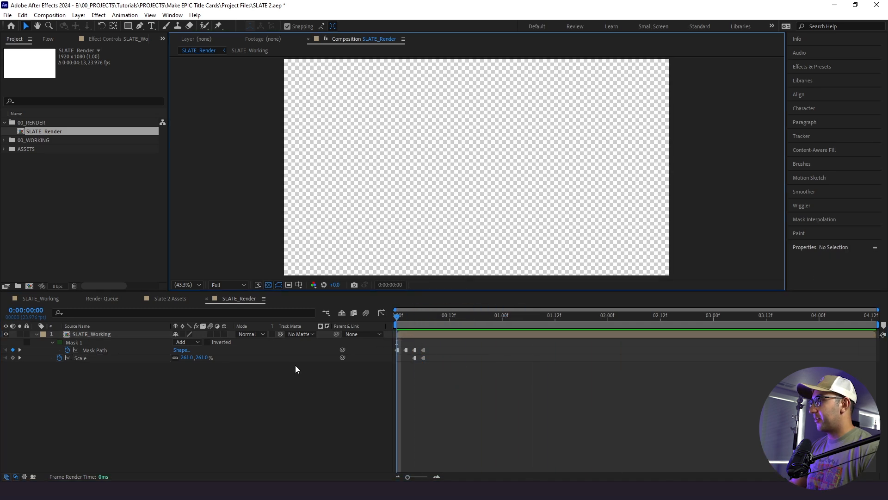
key(space)
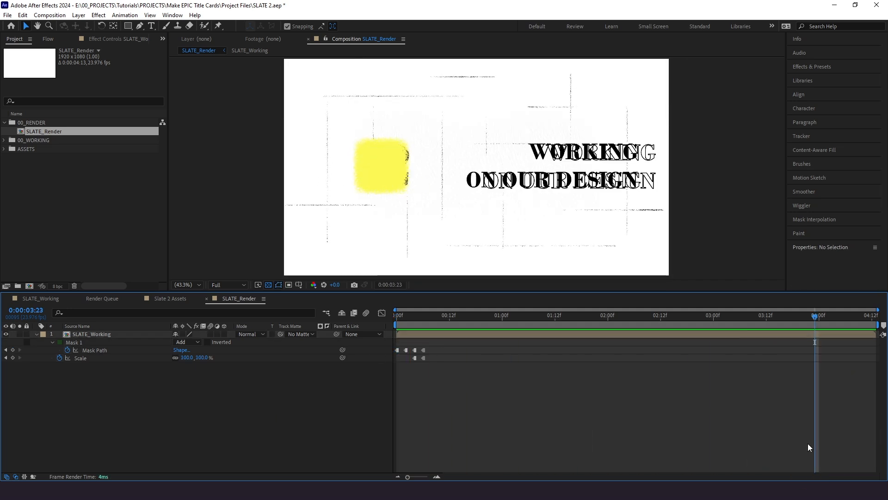
Step: Paste the mask path keyframes at 0:00:03:23, time-reverse them, and preview the closing animation from 0:00:03:20
key(ctrl+v)
right_click(815, 350)
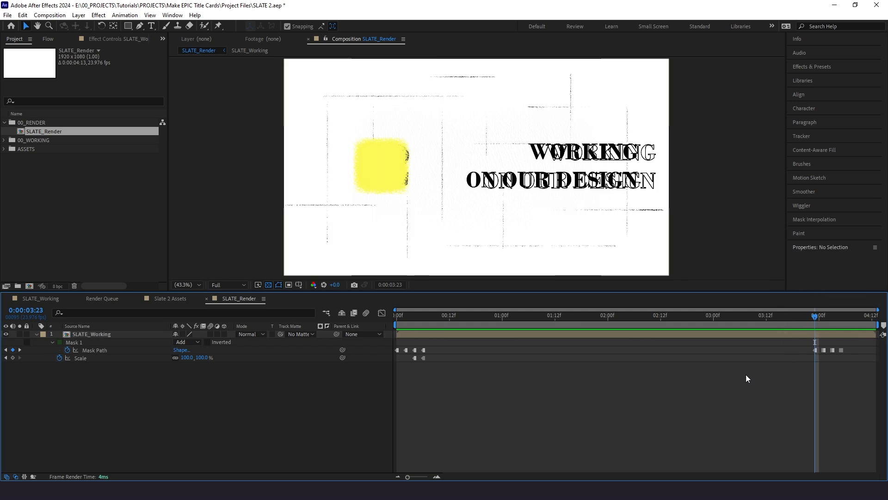
drag(187, 357, 193, 368)
click(802, 320)
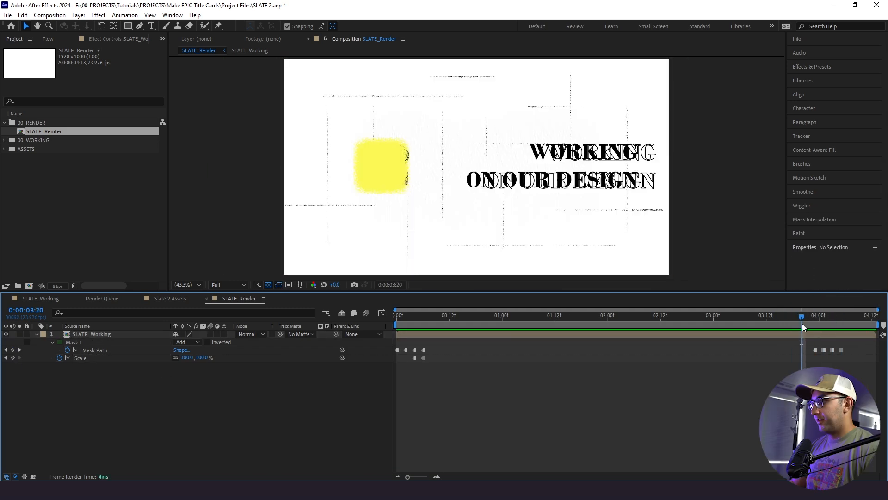
key(space)
Step: Keyframe the layer's scale at 100% on 0:00:03:23 and 223% on 0:00:04:03, and preview the ending
click(815, 324)
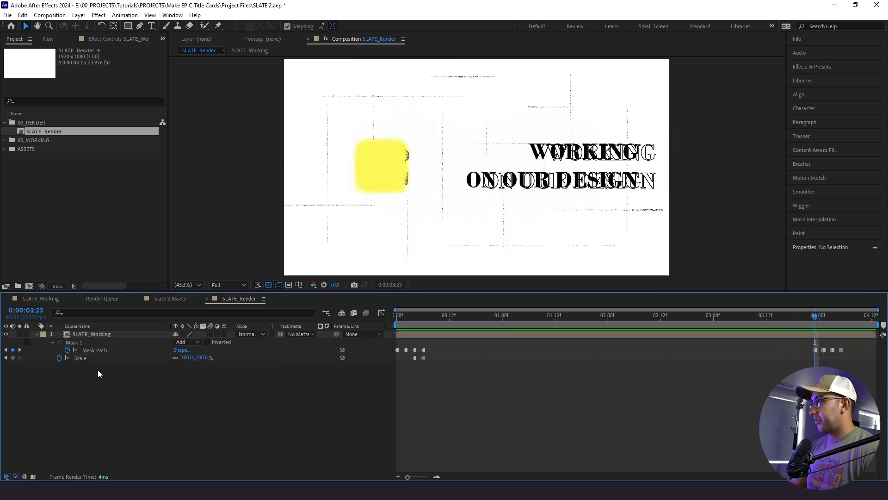
click(12, 358)
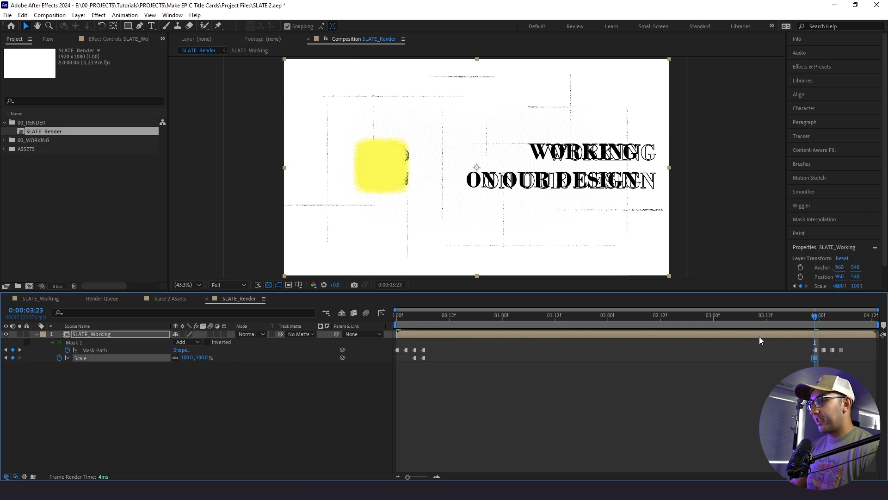
drag(819, 316, 832, 326)
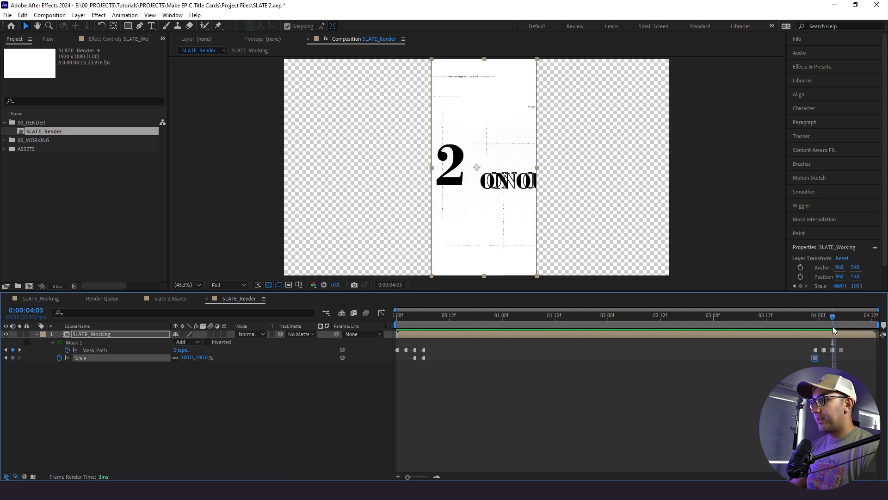
drag(187, 358, 245, 363)
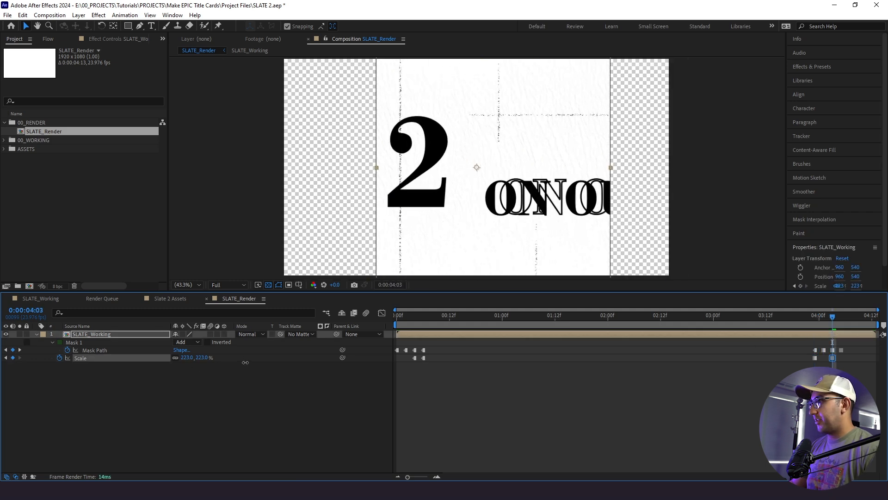
click(724, 397)
key(space)
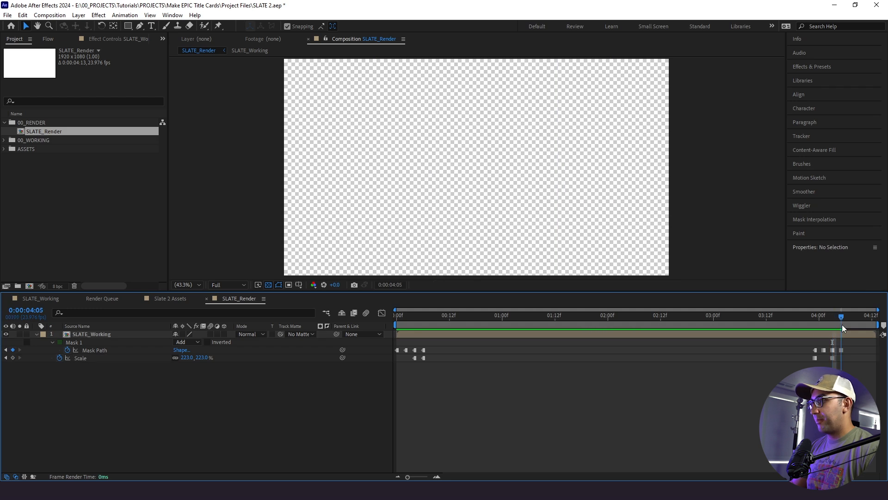
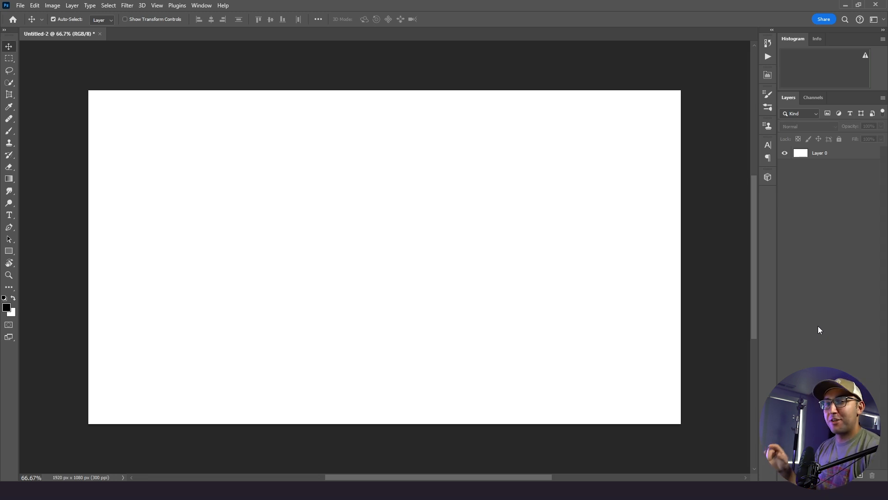
Step: Switch to Photoshop, show the Timeline, and add a new blank layer above Layer 0
click(201, 5)
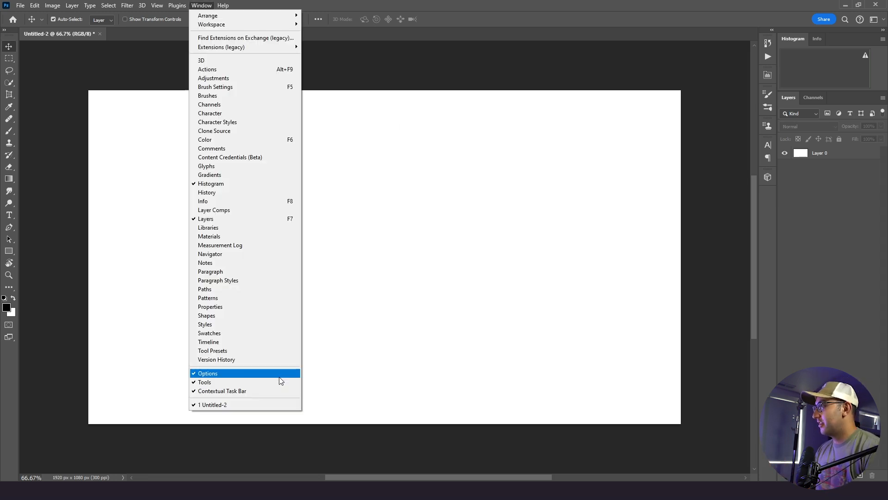
click(267, 342)
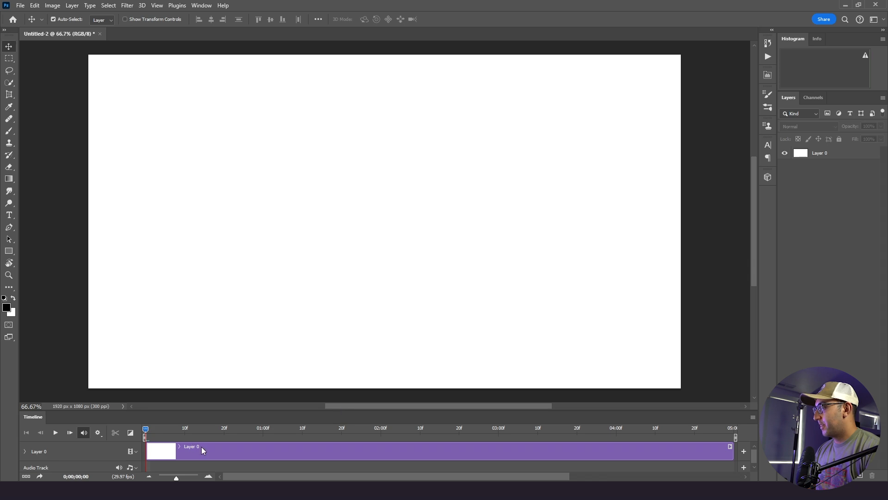
click(862, 475)
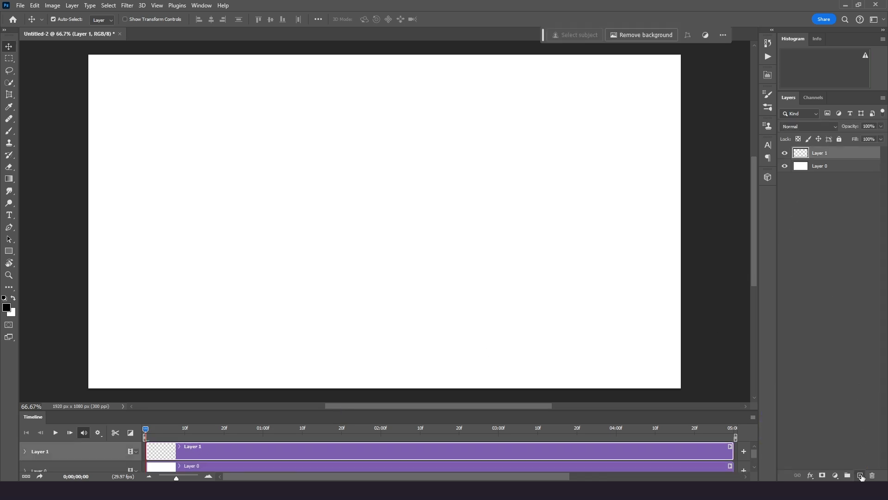
Step: Activate the Brush tool and choose the 01.psd brush from the Torn Paper Brushes 2 set
click(10, 131)
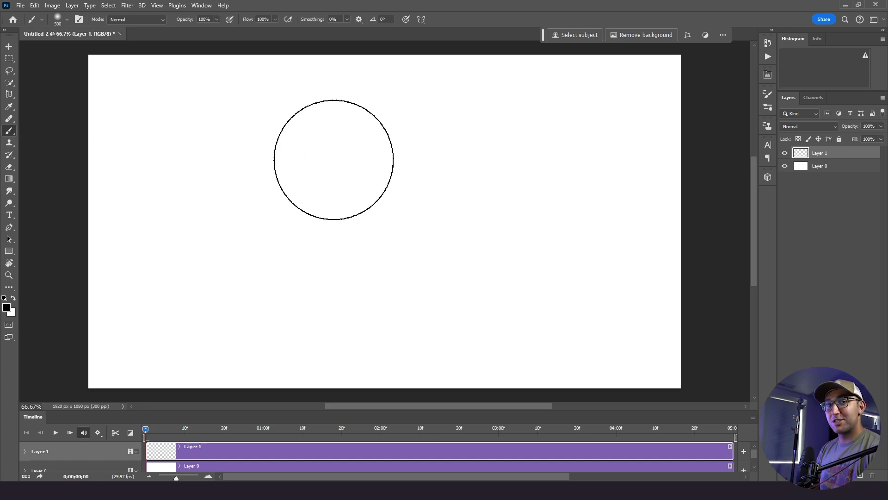
click(41, 20)
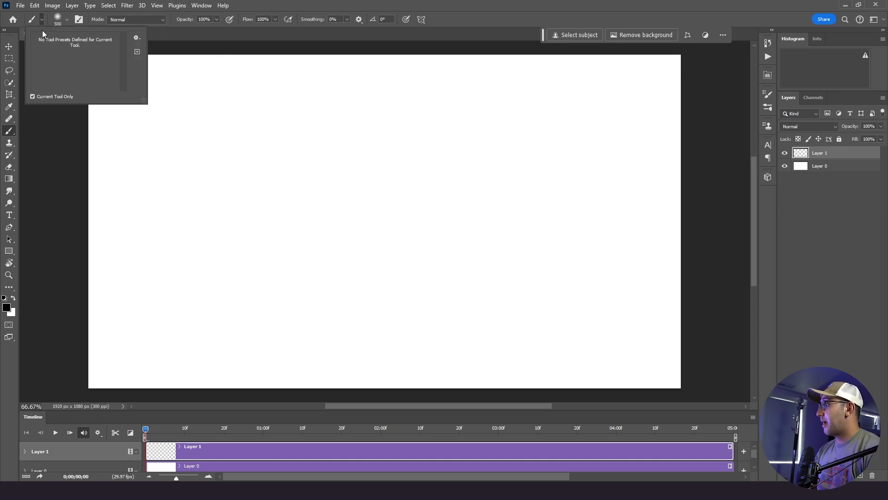
click(57, 19)
click(51, 228)
scroll(51, 228, down, 1)
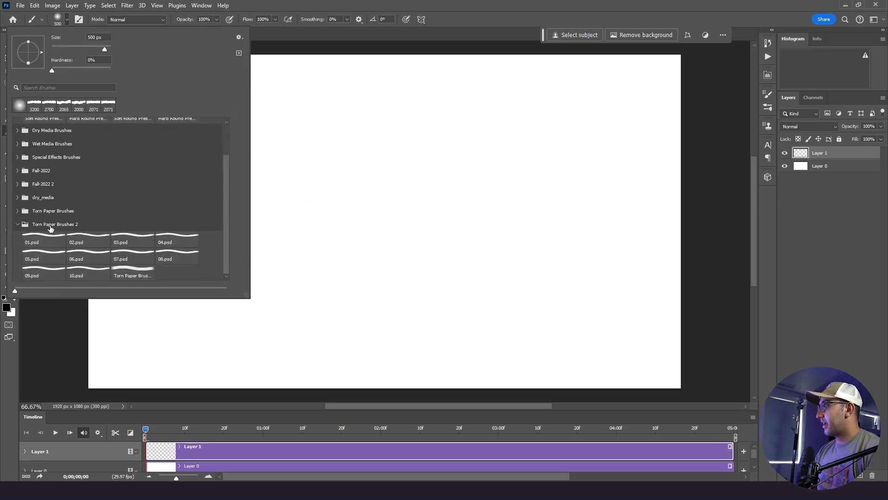
click(42, 212)
click(47, 224)
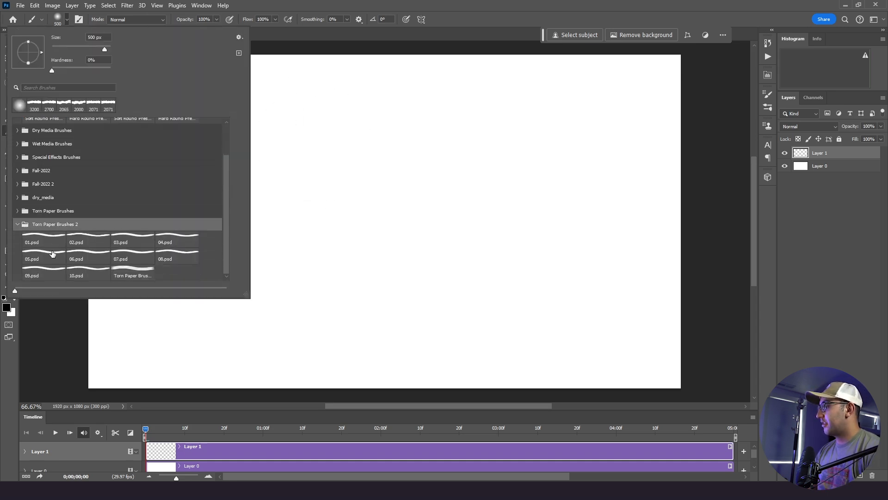
click(45, 241)
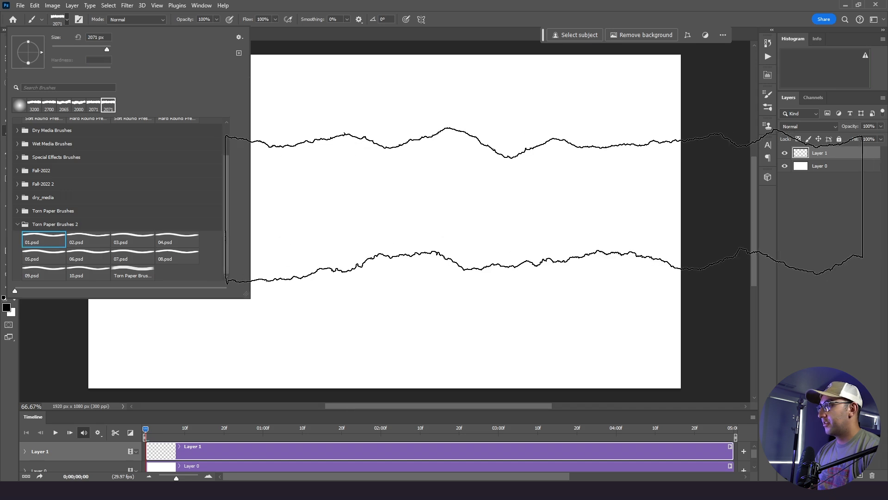
click(319, 194)
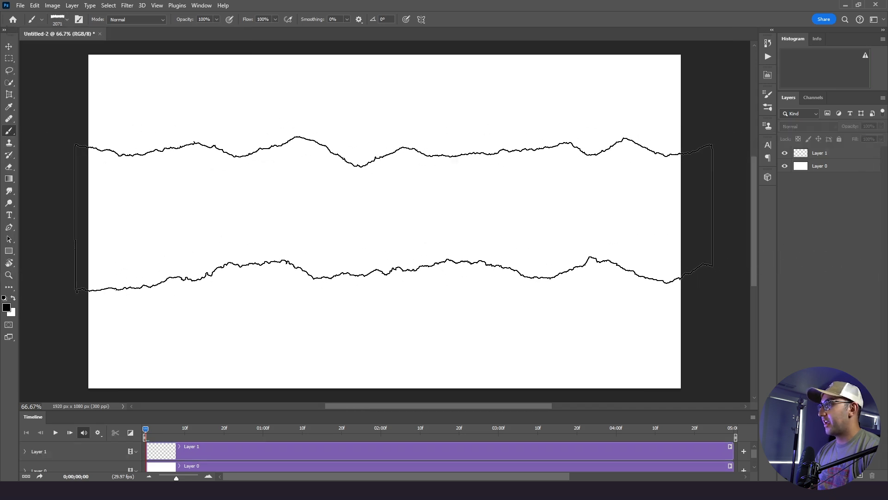
key(ctrl+shift+alt+n)
click(384, 217)
key(Delete)
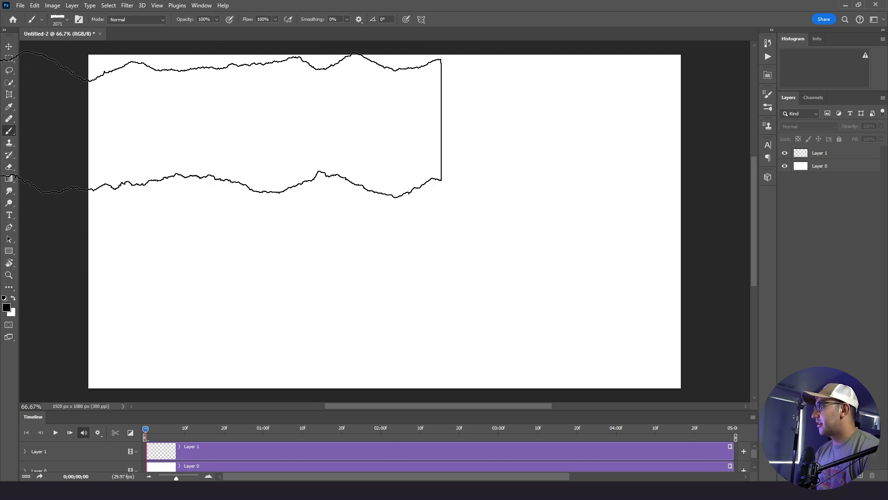
Step: Switch to the 03.psd torn paper brush, set its size to 2000 px, and select Layer 1 for painting
click(67, 20)
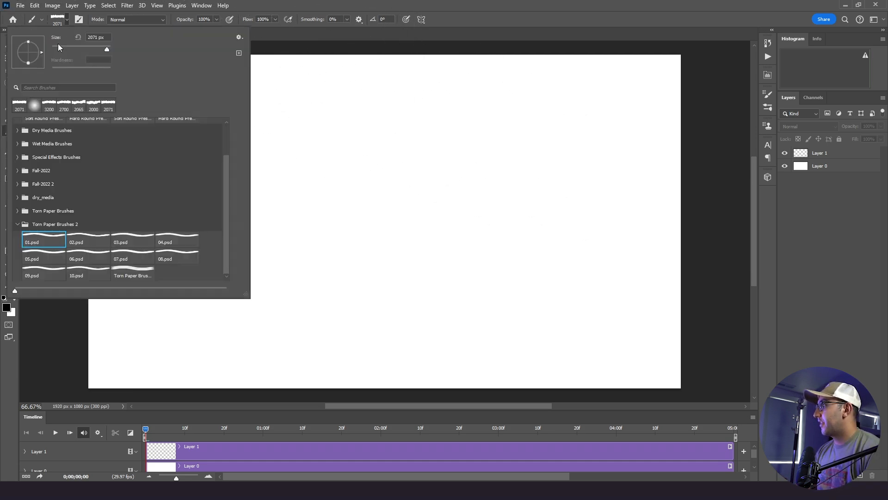
drag(42, 56, 28, 34)
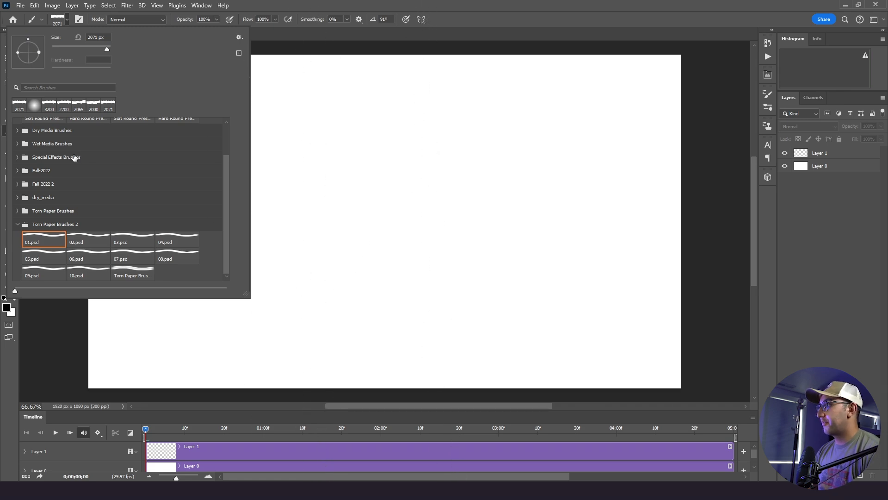
click(87, 240)
click(132, 240)
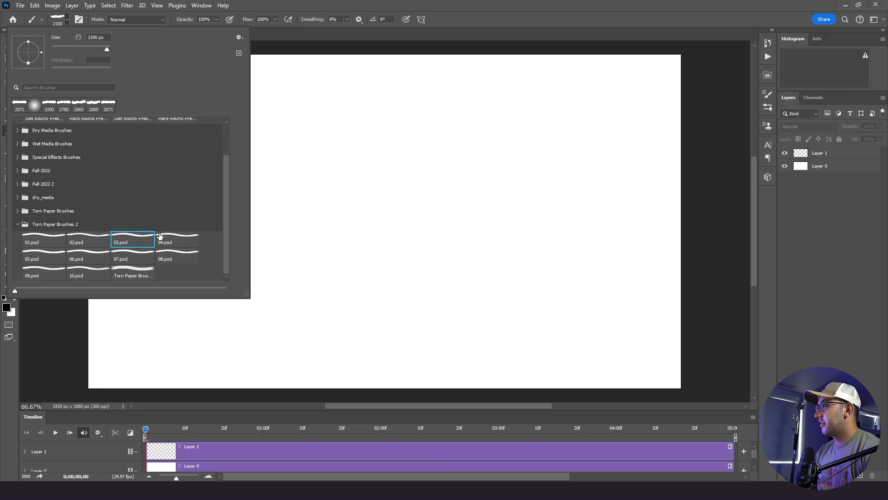
click(396, 218)
key(bracketleft)
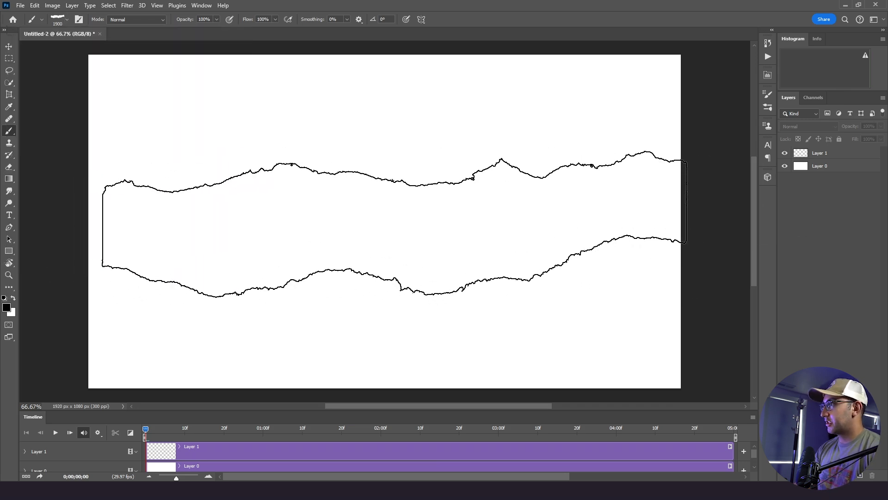
key(alt+bracketright)
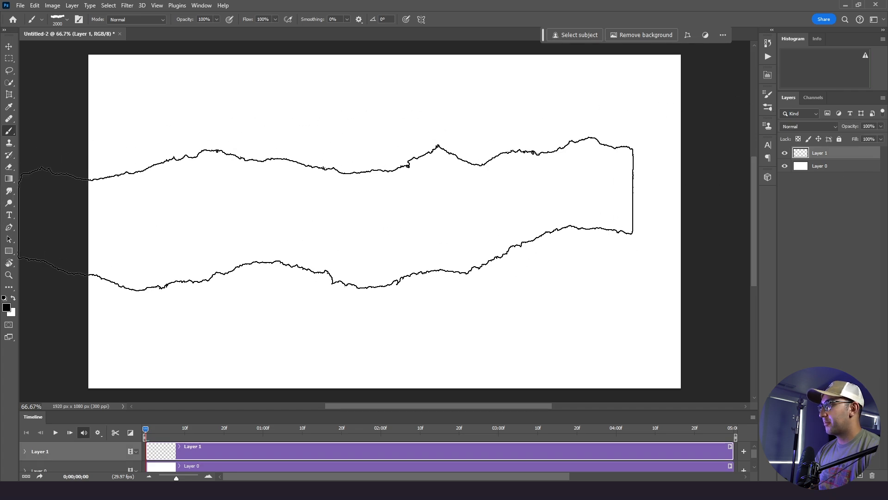
Step: Stamp a black torn-paper strip across the middle of Layer 1, and duplicate the layer with the original hidden
click(380, 221)
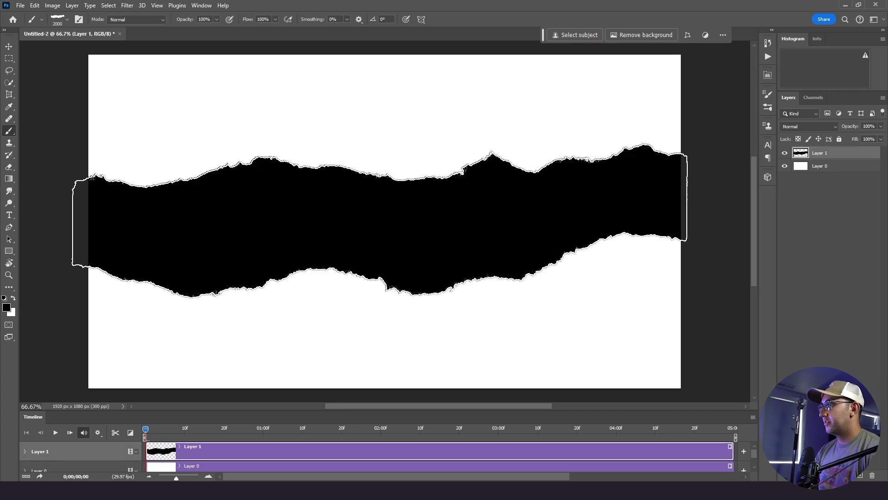
right_click(807, 157)
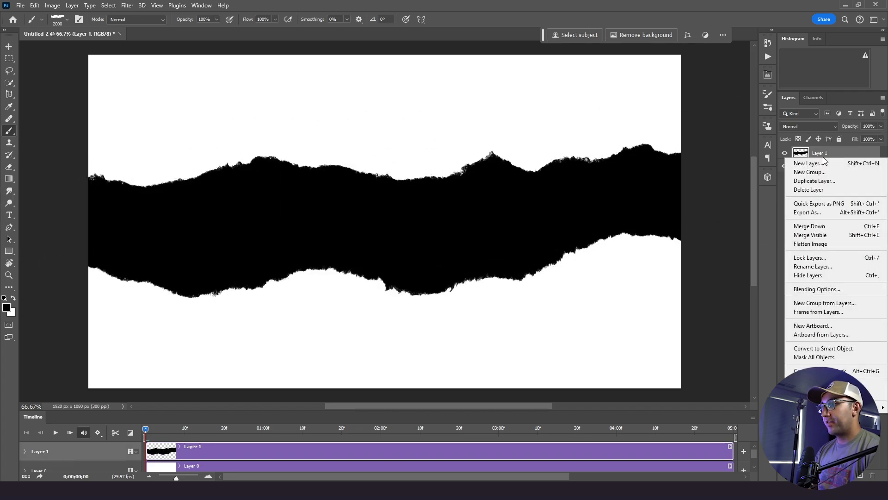
click(816, 174)
click(863, 117)
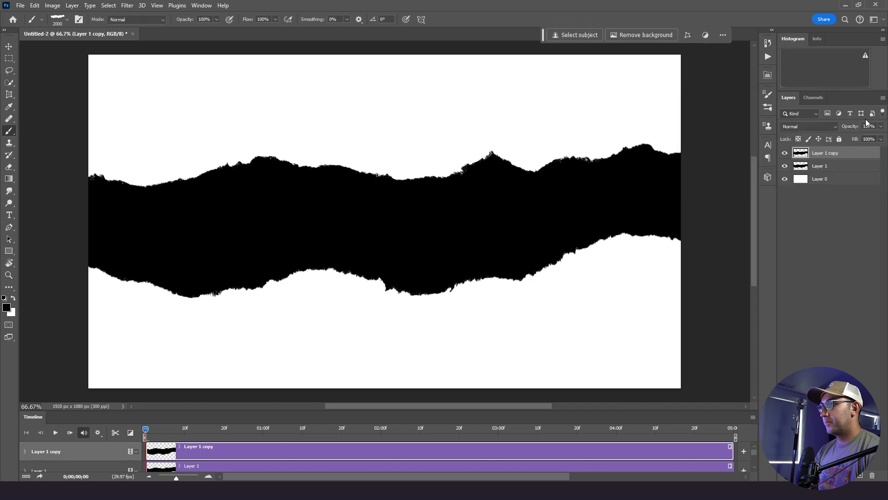
click(785, 166)
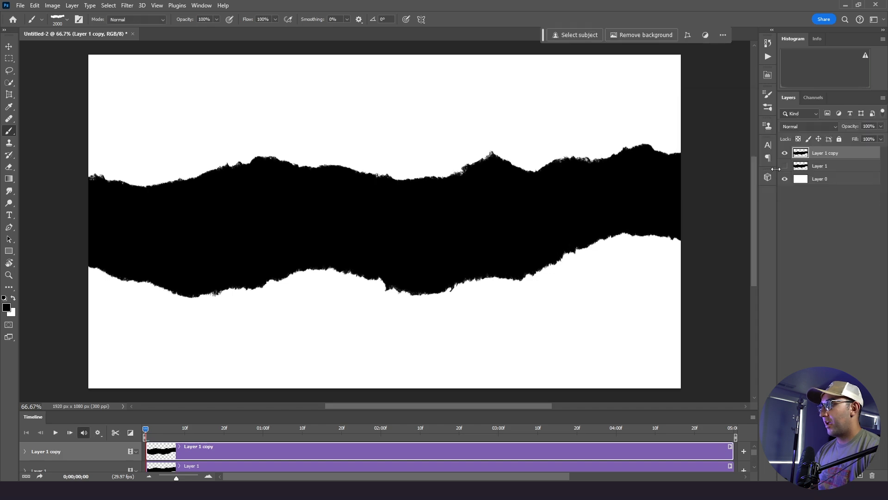
Step: Stamp the 05.psd torn brush above and below the strip on Layer 1 copy to widen the black area
click(66, 20)
click(168, 242)
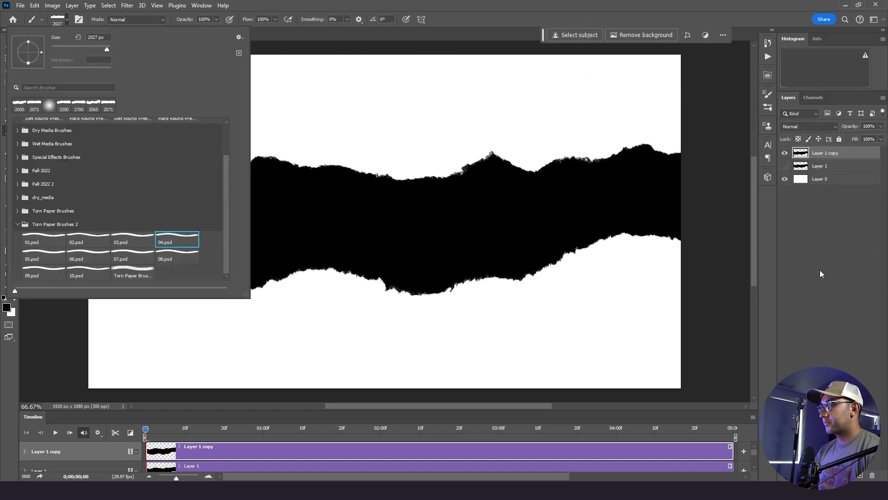
click(46, 256)
key(Return)
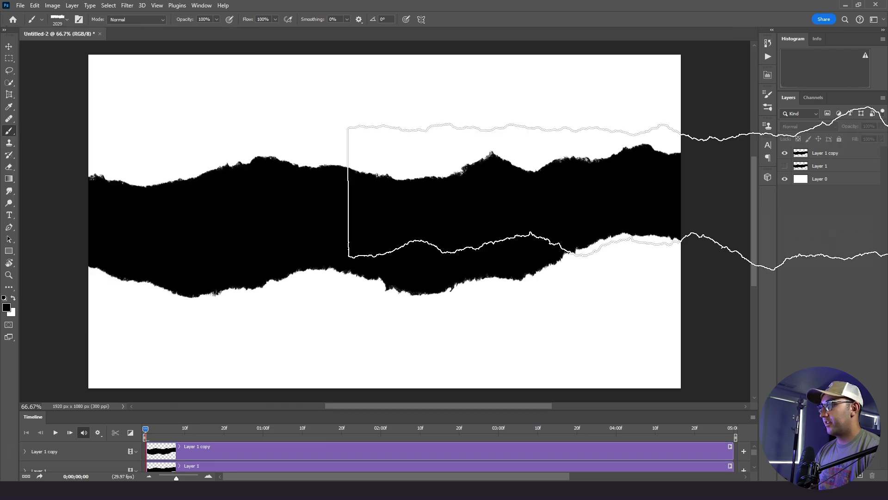
click(402, 154)
click(386, 144)
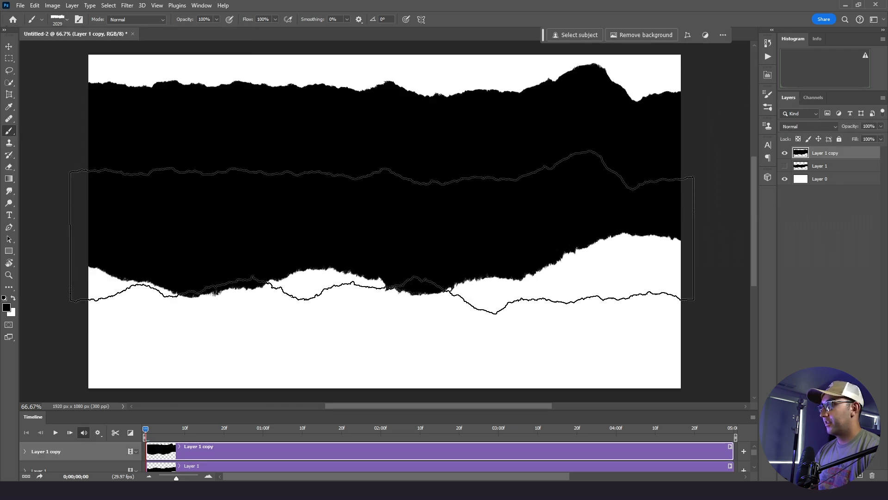
click(383, 272)
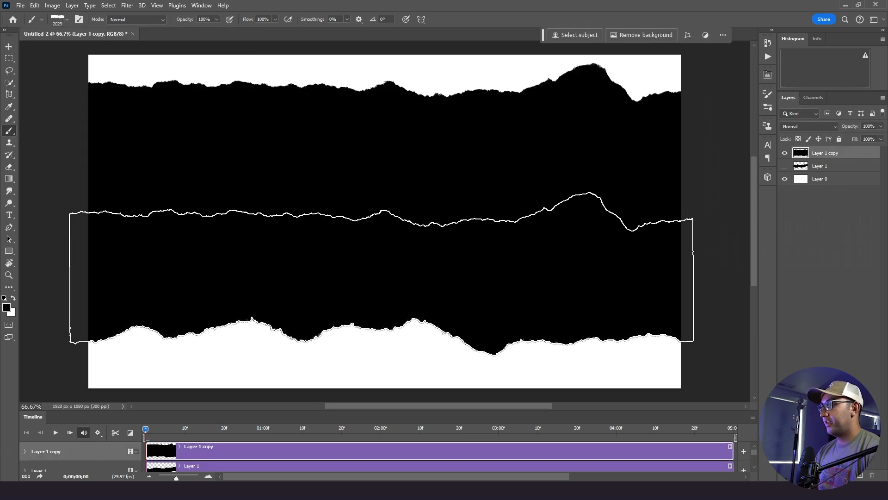
Step: Duplicate Layer 1 copy as Layer 1 copy 2 and hide Layer 1 copy
right_click(845, 159)
click(846, 170)
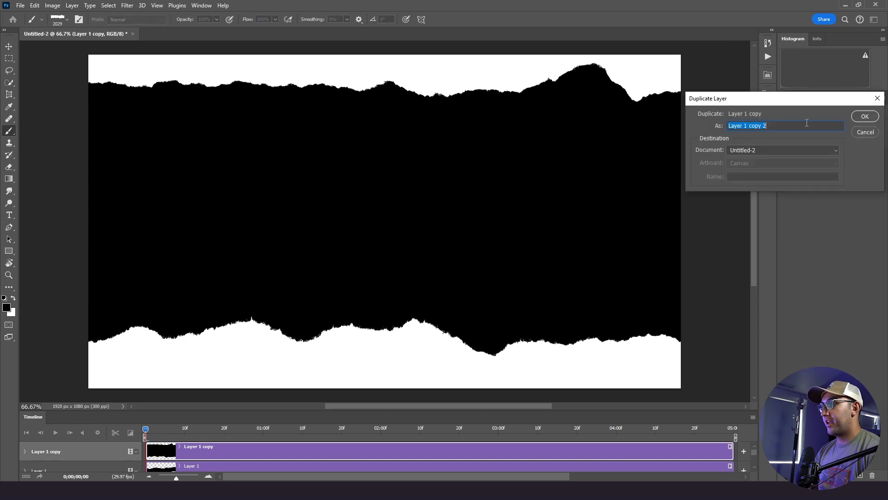
click(863, 117)
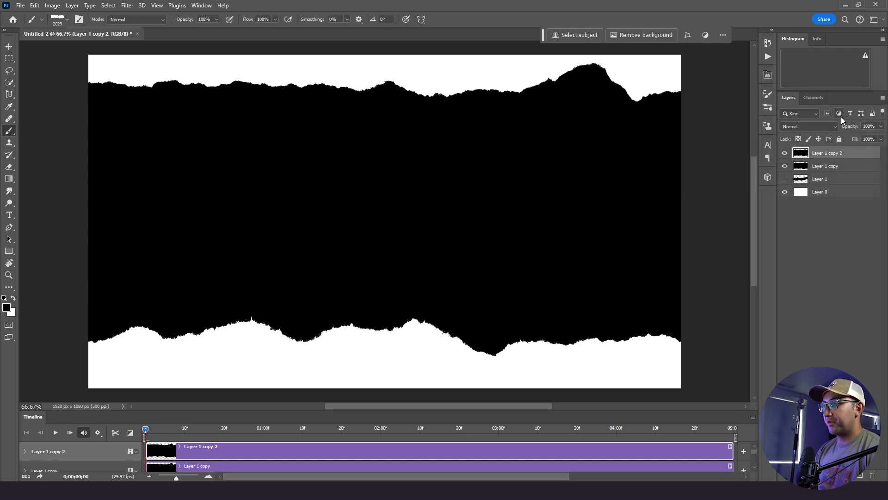
click(785, 167)
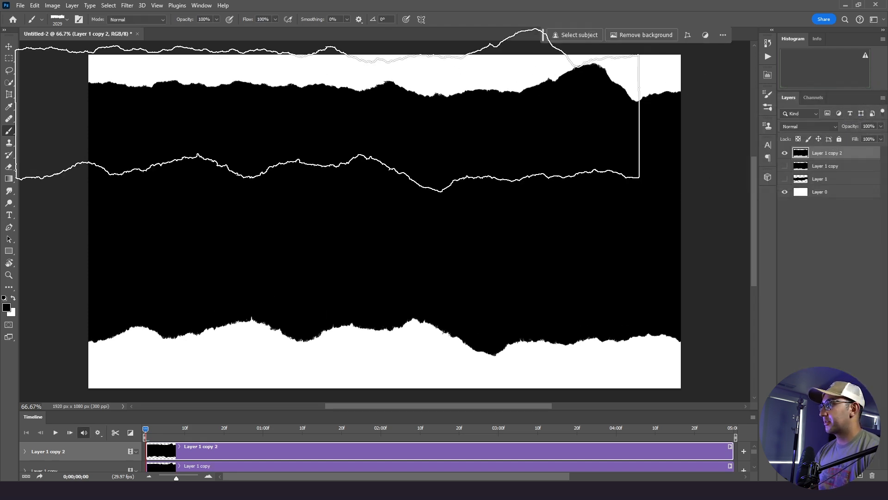
Step: Enlarge the brush to 2400 px and stamp near the top and bottom of Layer 1 copy 2 to fill the canvas black
key(bracketright)
key(bracketright)
key(bracketright)
key(bracketright)
click(396, 92)
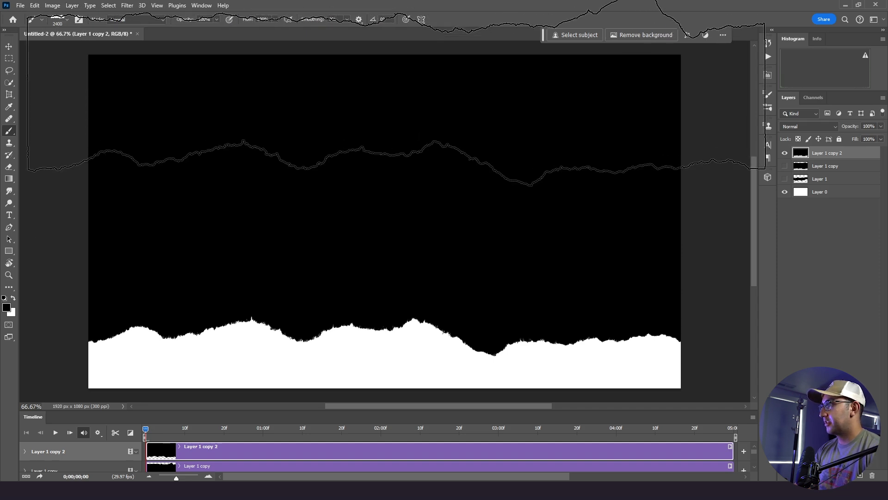
click(398, 356)
Step: Toggle the visibility of the three torn layers in sequence to preview the tear growing, ending with all three hidden
click(784, 153)
click(785, 178)
click(785, 165)
click(784, 152)
click(785, 152)
click(785, 166)
click(785, 179)
click(785, 179)
click(785, 166)
click(785, 153)
drag(785, 153, 785, 179)
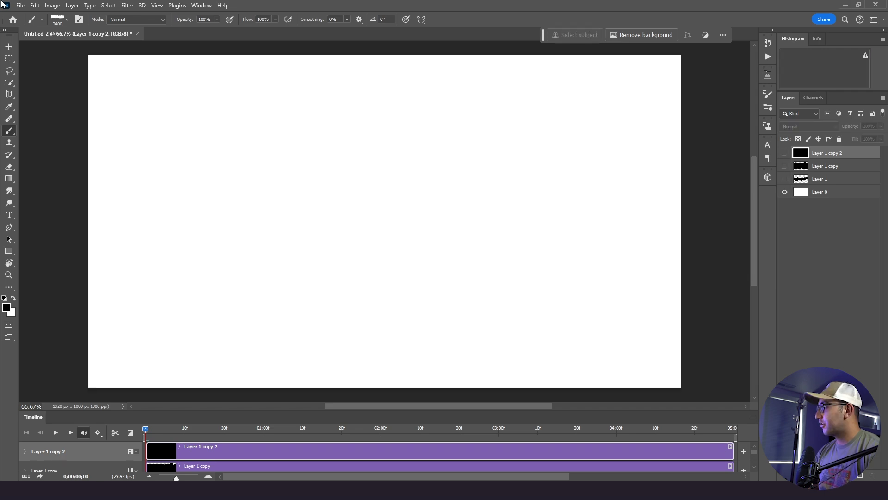
Step: Enlarge the Timeline to show every track and delete the white Layer 0
key(v)
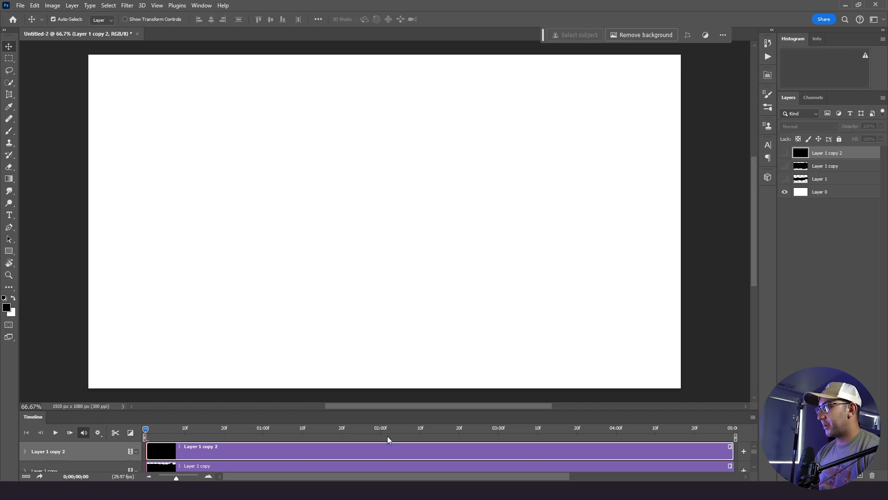
drag(389, 410, 389, 313)
click(784, 226)
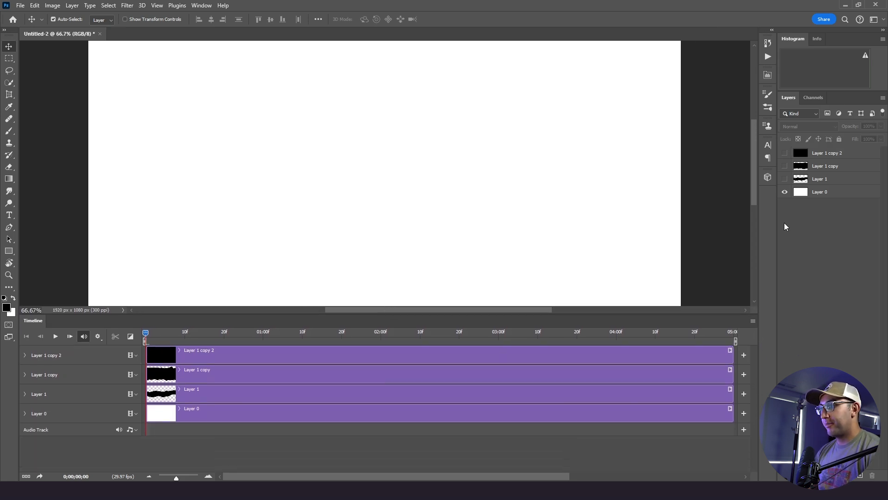
click(823, 192)
key(Delete)
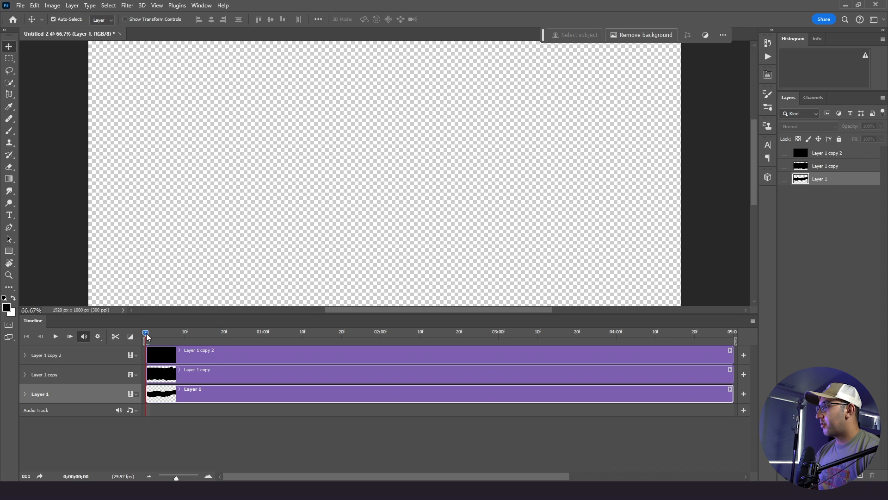
Step: Make all three torn layers visible and shift their clips to start at 0;00;00;02
drag(146, 333, 154, 336)
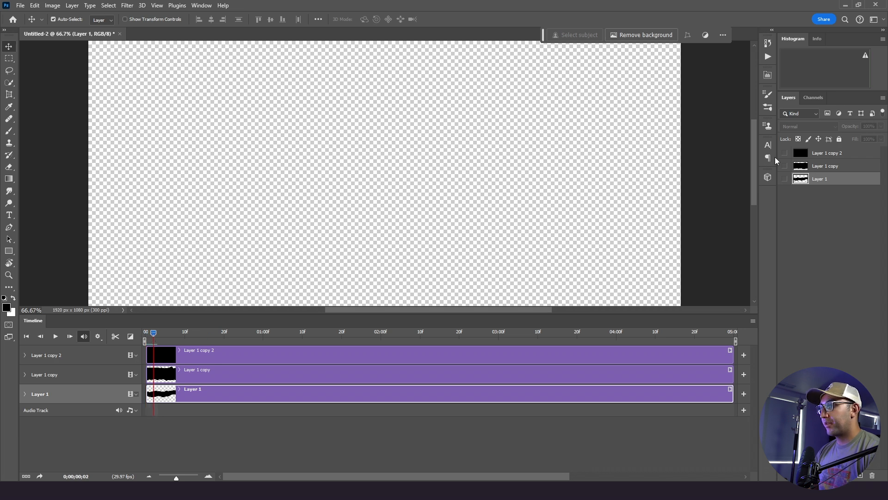
drag(785, 158, 785, 180)
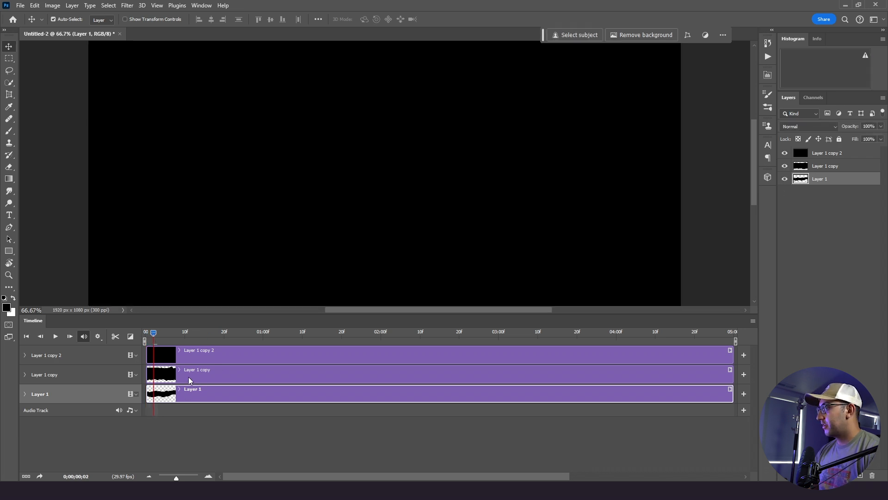
shift+click(203, 354)
drag(184, 373, 193, 374)
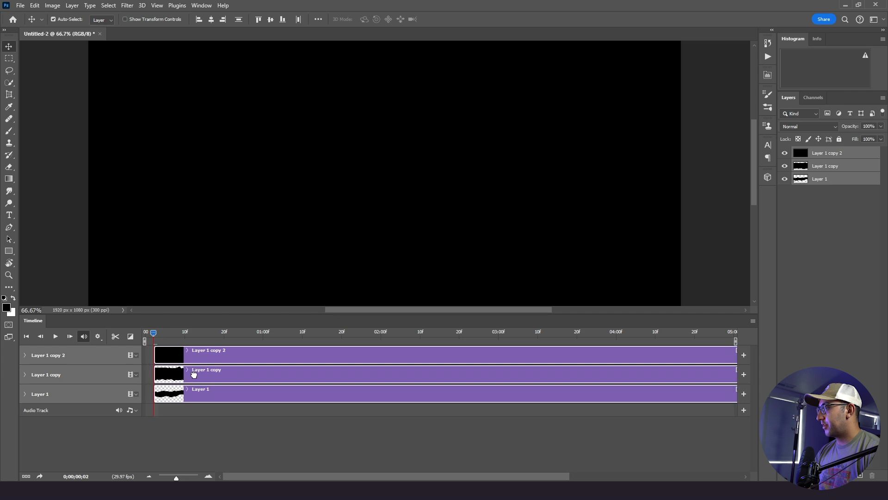
Step: Stagger the clips so Layer 1 copy and Layer 1 copy 2 each start two frames after the layer below
click(197, 430)
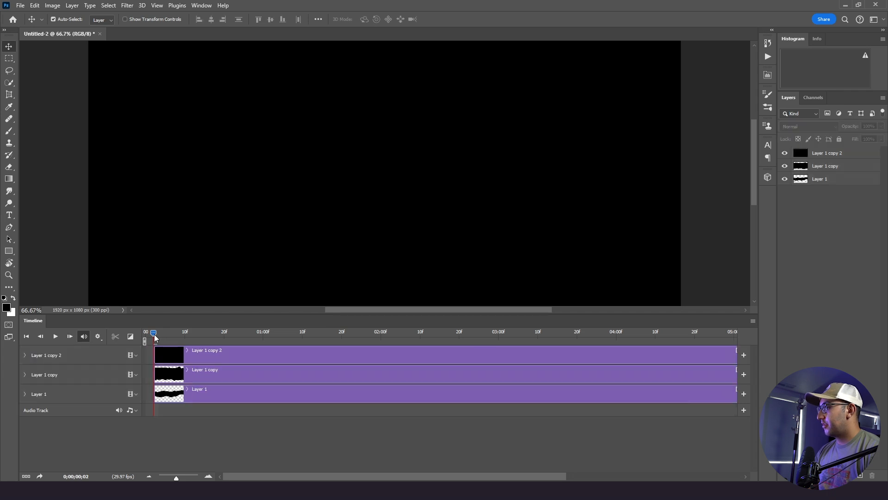
drag(155, 338, 157, 340)
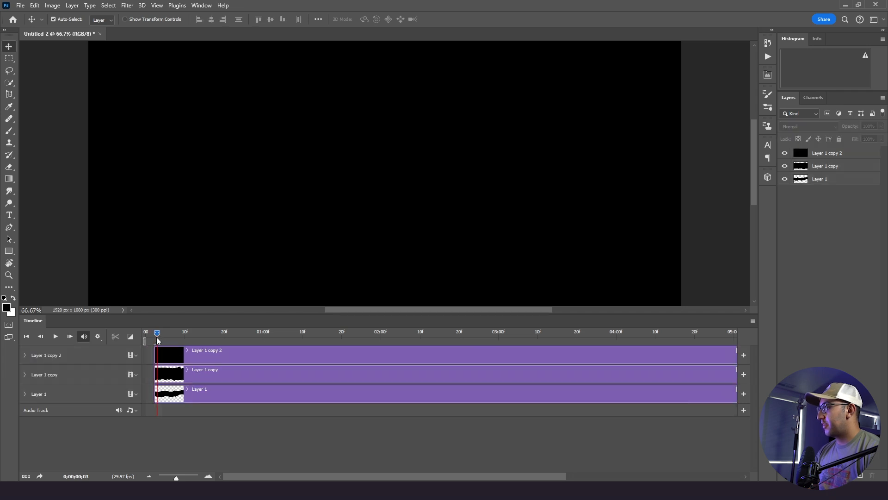
click(180, 377)
shift+click(179, 362)
drag(171, 362, 132, 346)
click(181, 361)
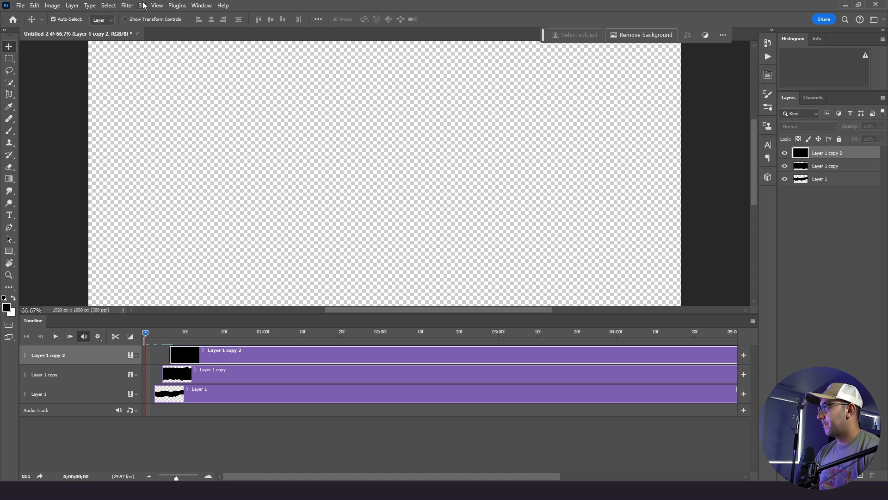
Step: Fit the whole canvas on screen and play the staggered torn paper animation from the first frame
click(156, 6)
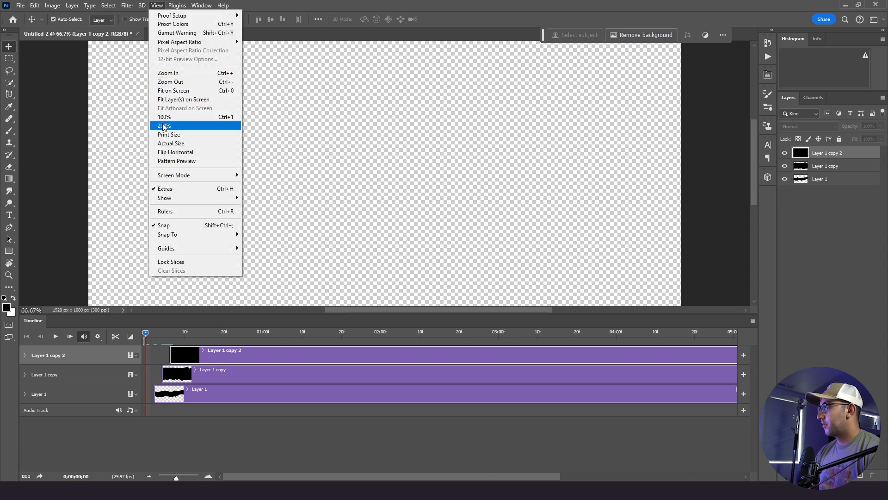
click(167, 92)
key(space)
key(space)
drag(170, 333, 142, 341)
key(space)
key(space)
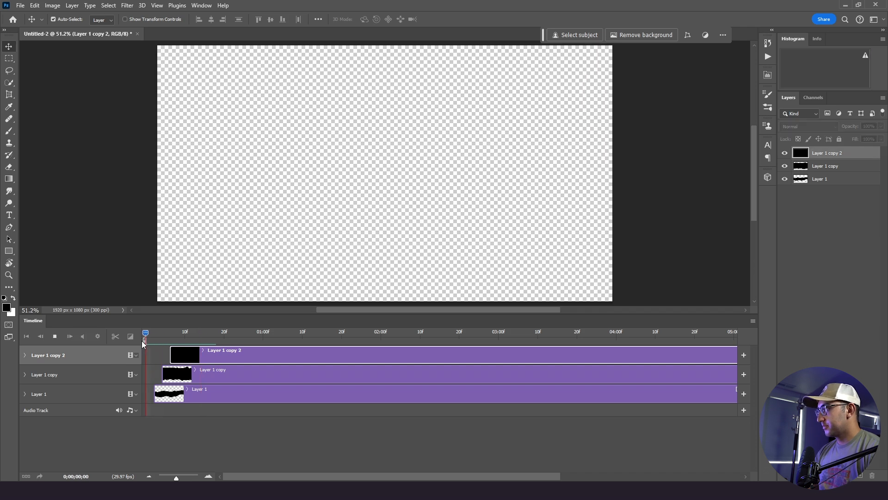
key(space)
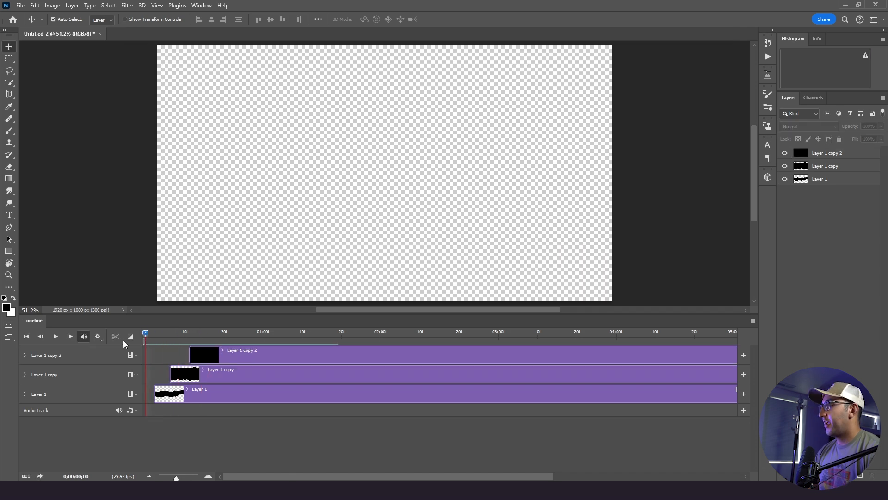
Step: Replay the retimed torn paper animation several times from the first frame to check the pacing of the tear
key(space)
key(space)
key(space)
drag(193, 334, 145, 341)
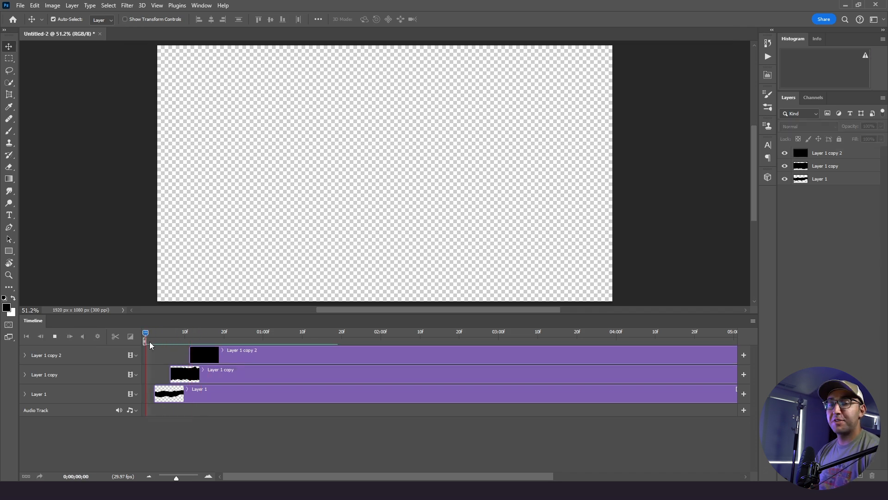
key(space)
key(space)
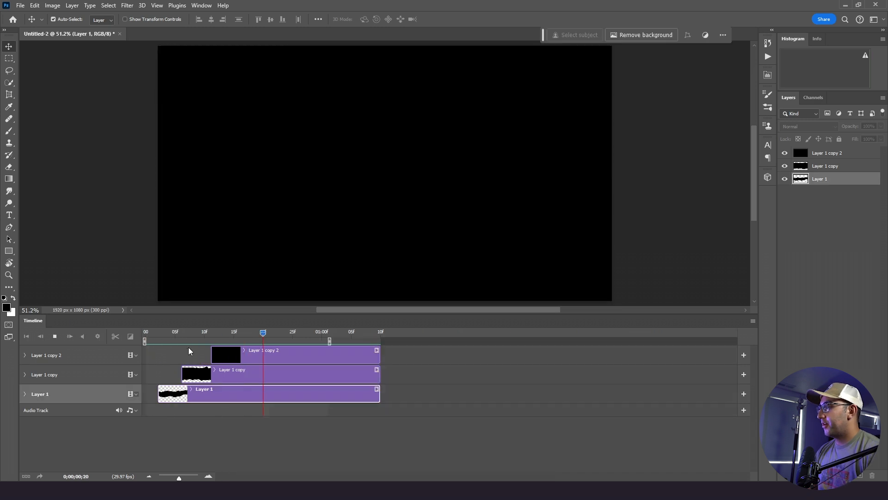
key(space)
click(206, 334)
drag(206, 334, 144, 341)
key(space)
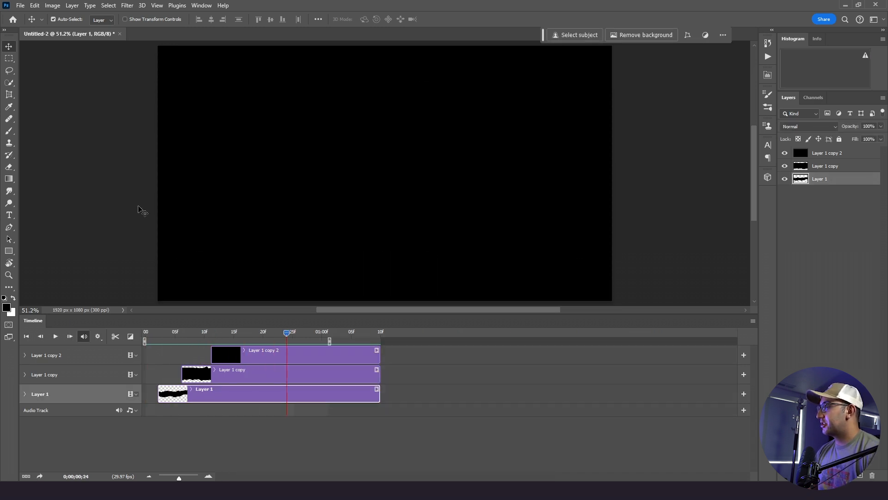
Step: Open the Render Video settings, keeping Photoshop Image Sequence as the output and Straight - Unmatted as the alpha channel
click(22, 6)
mouse_move(73, 167)
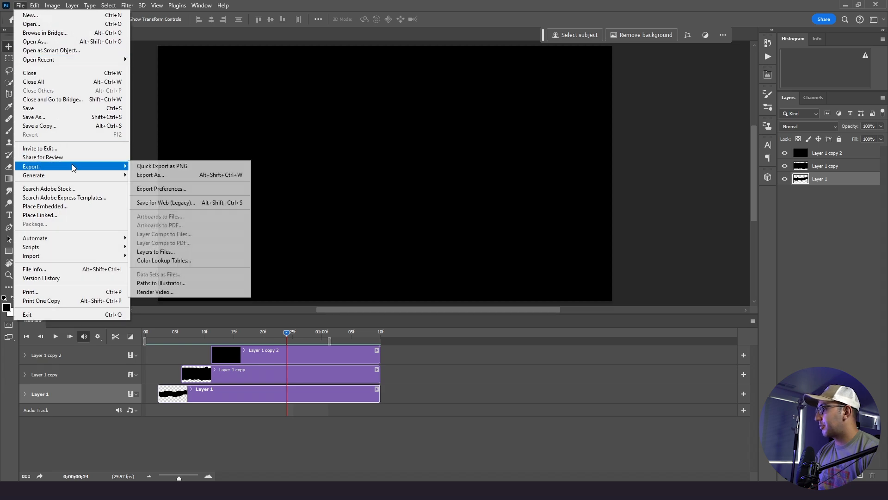
click(171, 291)
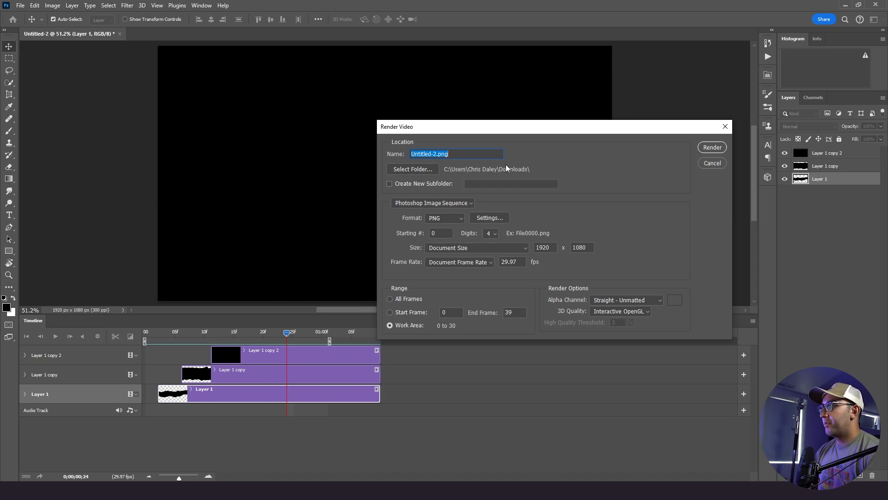
click(415, 206)
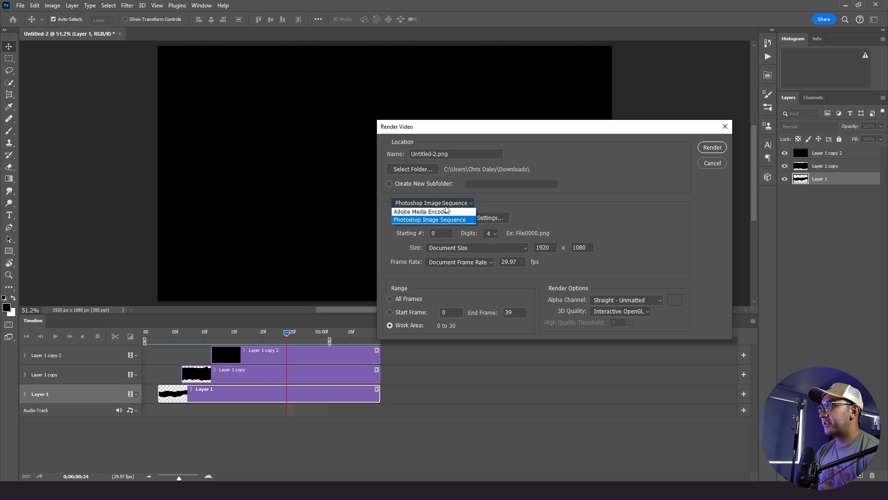
click(511, 205)
click(625, 301)
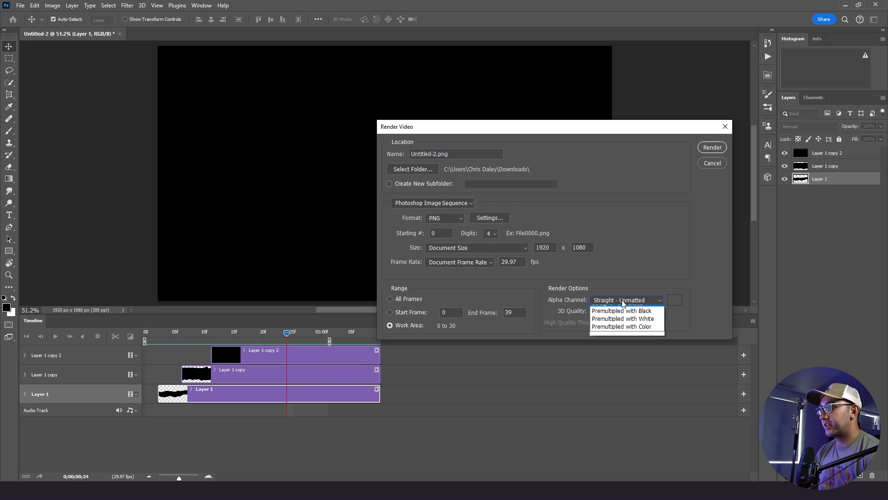
click(570, 298)
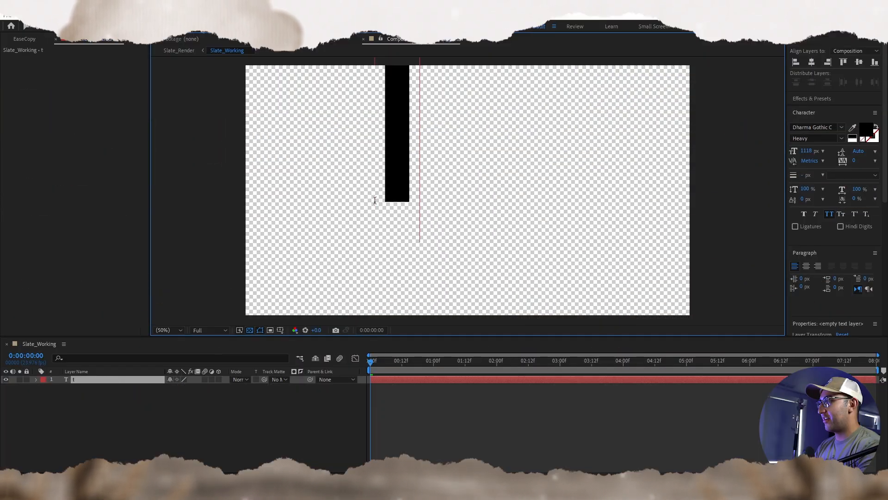
Step: Switch to After Effects, complete the text layer in Slate_Working to read "tip 3", and select that layer
text(ip 3)
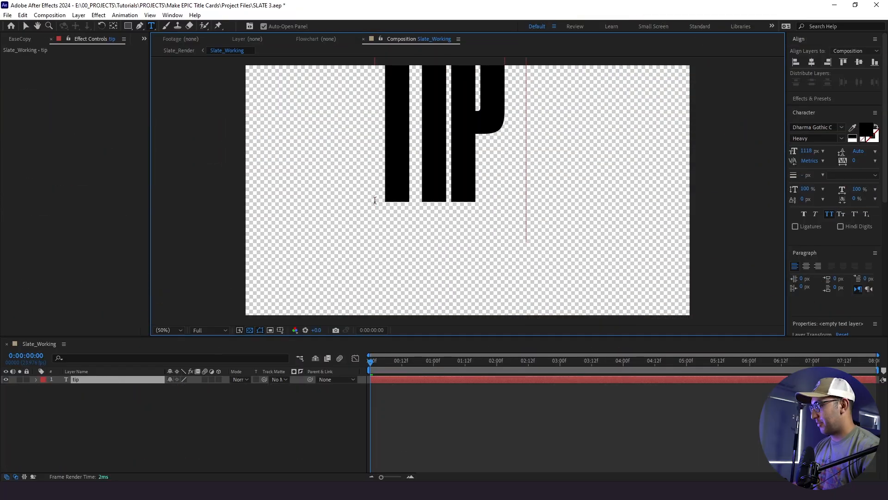
click(160, 388)
click(151, 380)
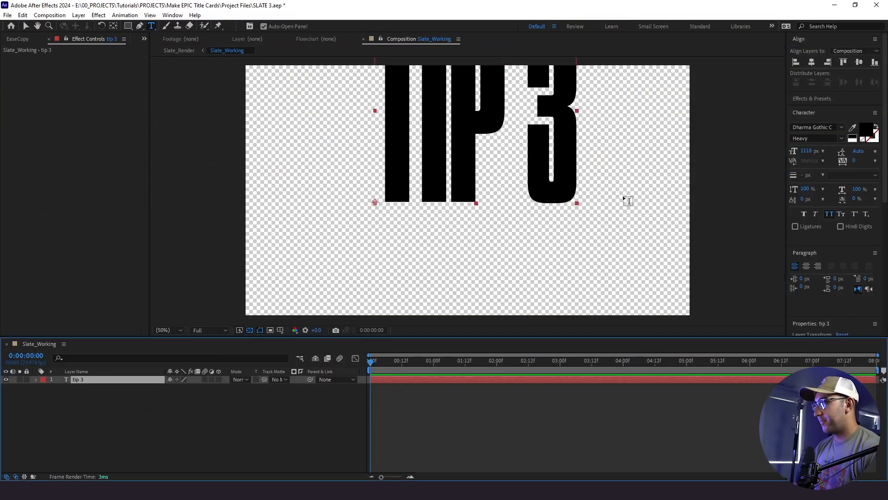
Step: Center the tip 3 text horizontally and vertically in the composition, and duplicate its layer with the original hidden
click(811, 62)
click(859, 62)
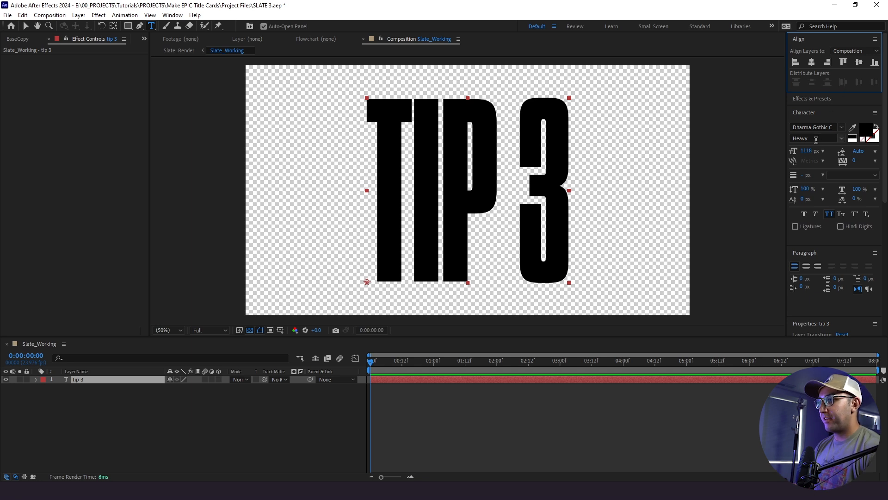
click(89, 418)
click(92, 379)
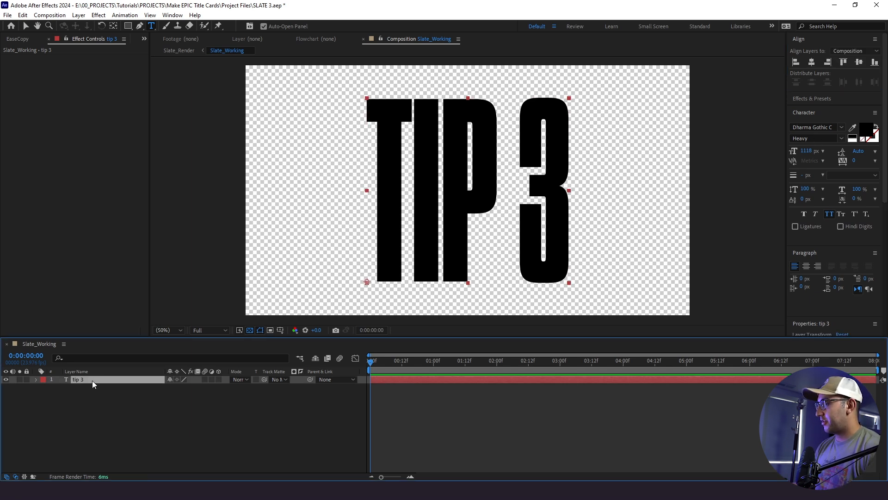
key(ctrl+d)
click(6, 388)
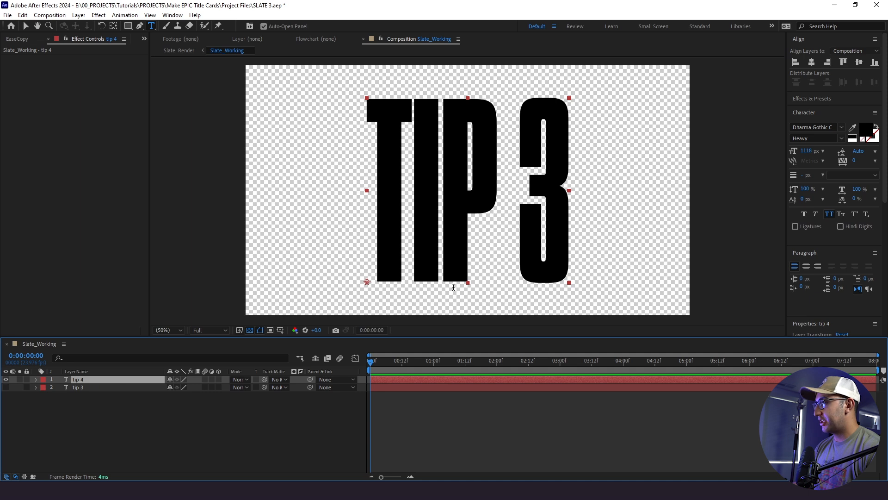
Step: Set the duplicated tip 4 text to the Thin font style and show the original tip 3 layer again
click(841, 139)
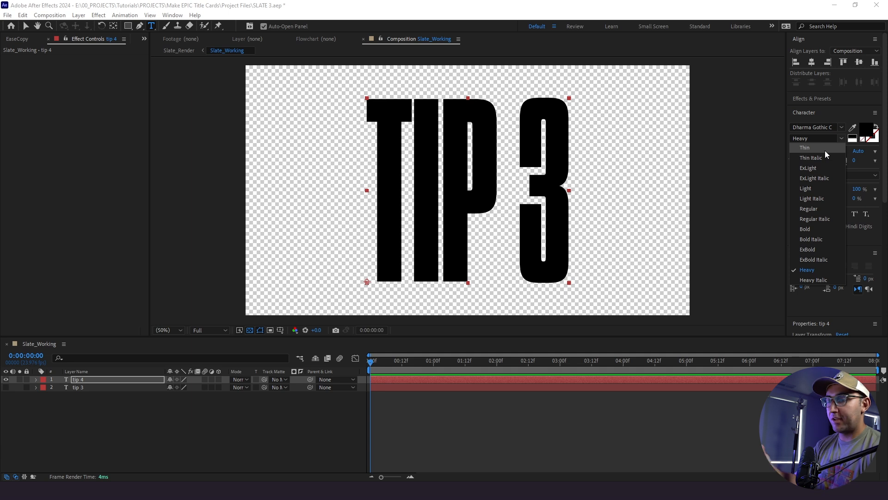
click(825, 149)
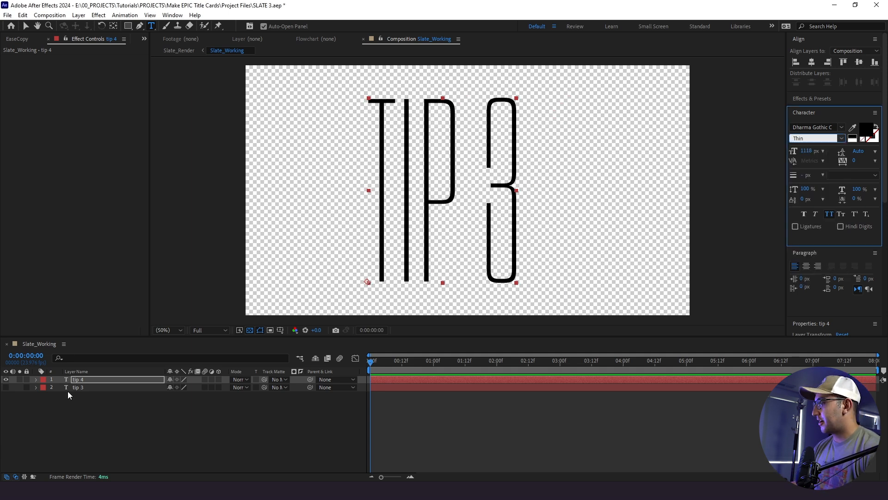
click(5, 387)
Step: Apply a Fill effect to the thin tip 4 text layer
click(82, 392)
click(82, 378)
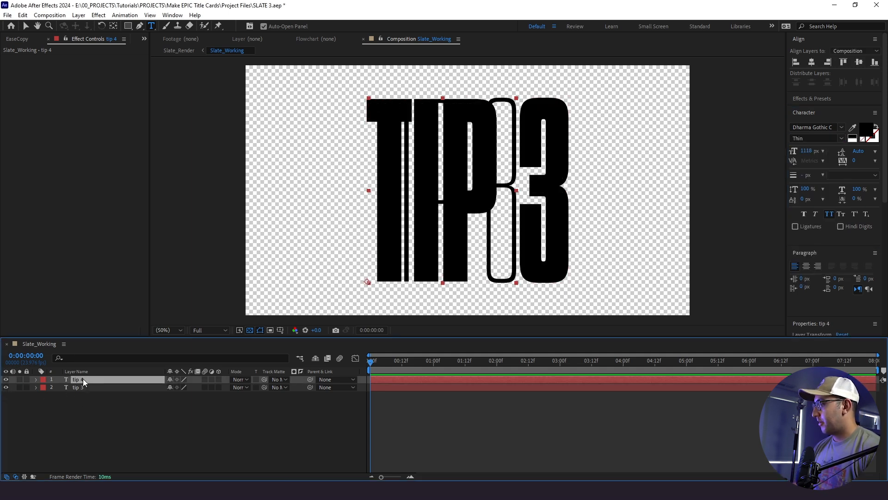
key(ctrl+space)
text(fill)
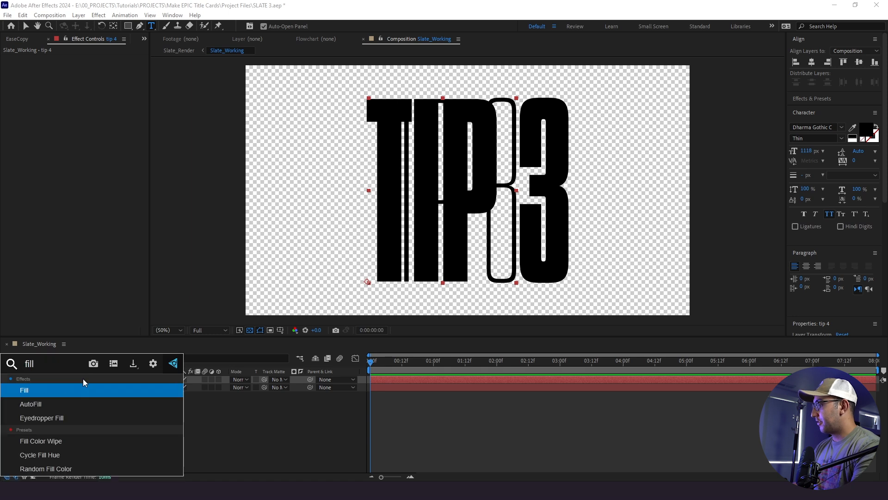
key(Return)
key(v)
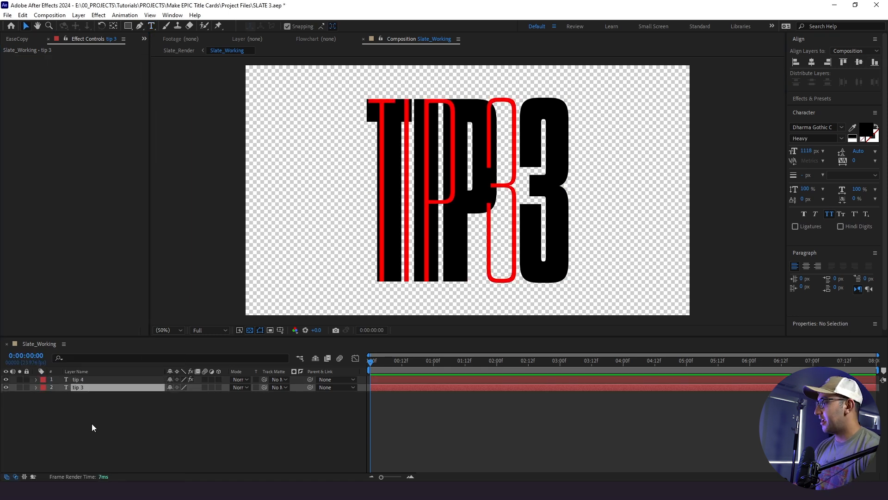
Step: Shift the thin tip 4 text slightly rightward and set its tracking to 35 to fit it inside the heavy letters
click(92, 424)
click(92, 379)
drag(855, 163, 880, 164)
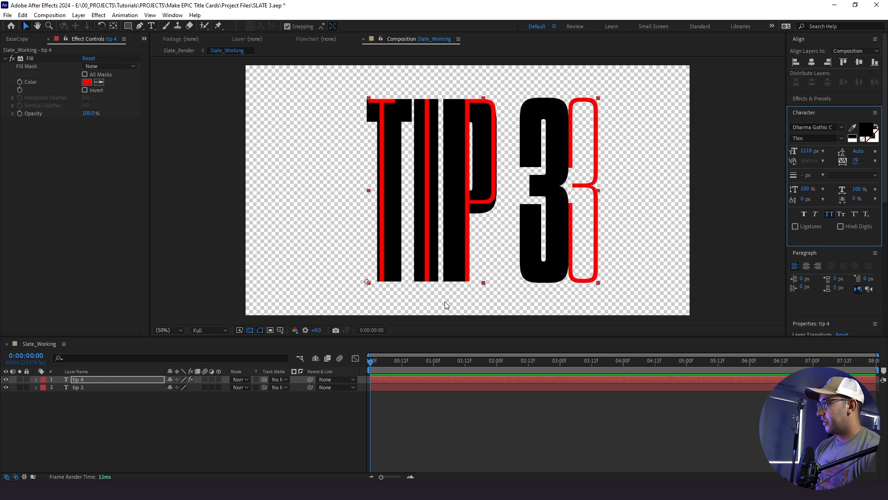
click(85, 381)
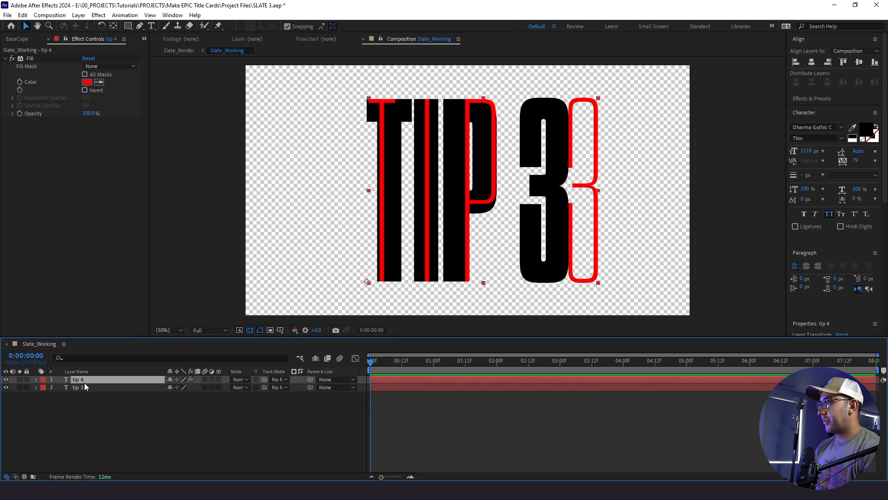
key(shift+Right)
key(shift+Right)
key(Right)
key(Right)
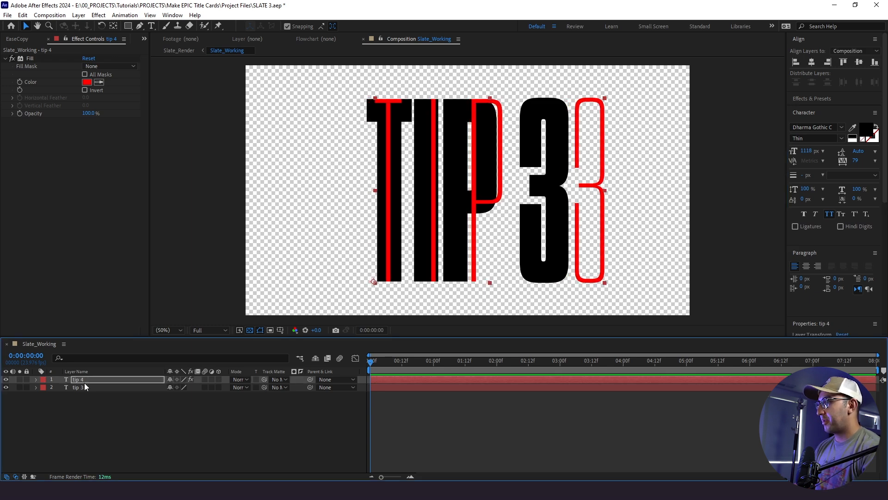
drag(855, 163, 838, 164)
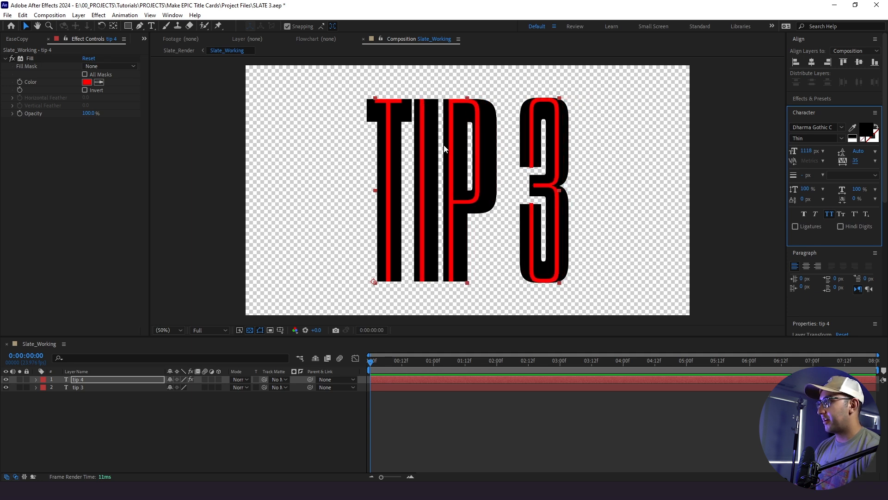
Step: Create shapes from the tip 4 text and hide the resulting outlines layer
click(91, 418)
click(90, 380)
right_click(90, 379)
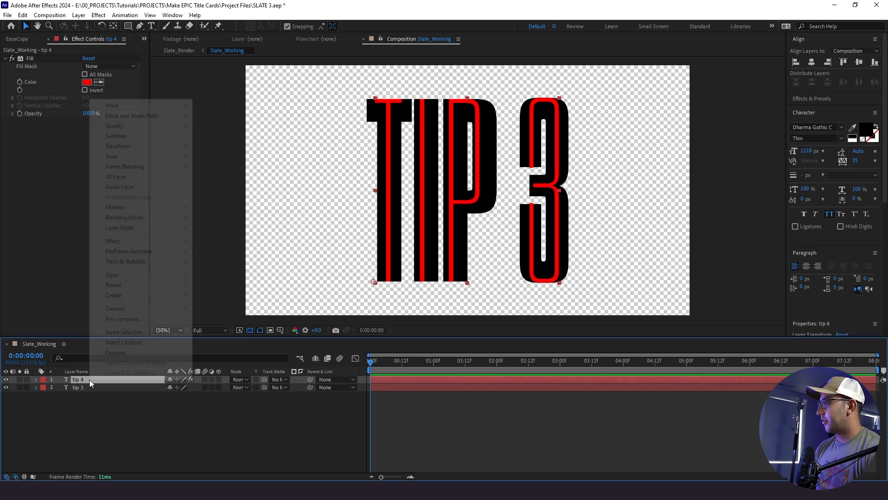
mouse_move(146, 298)
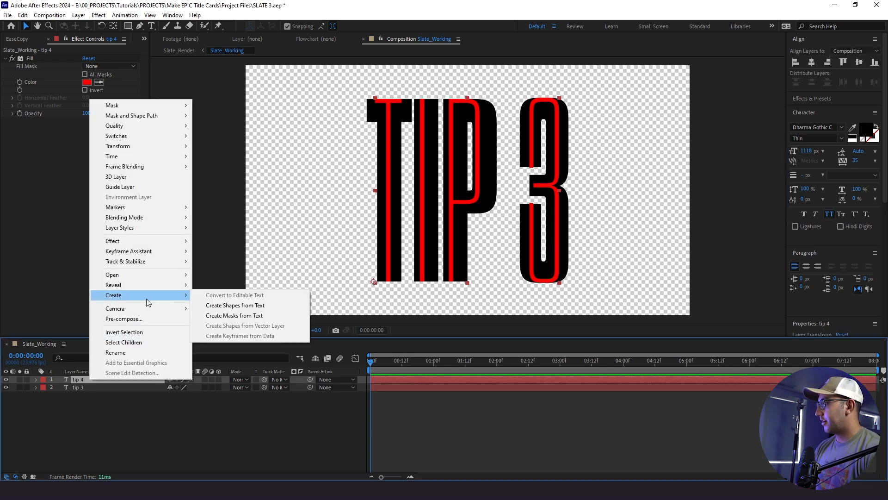
click(214, 306)
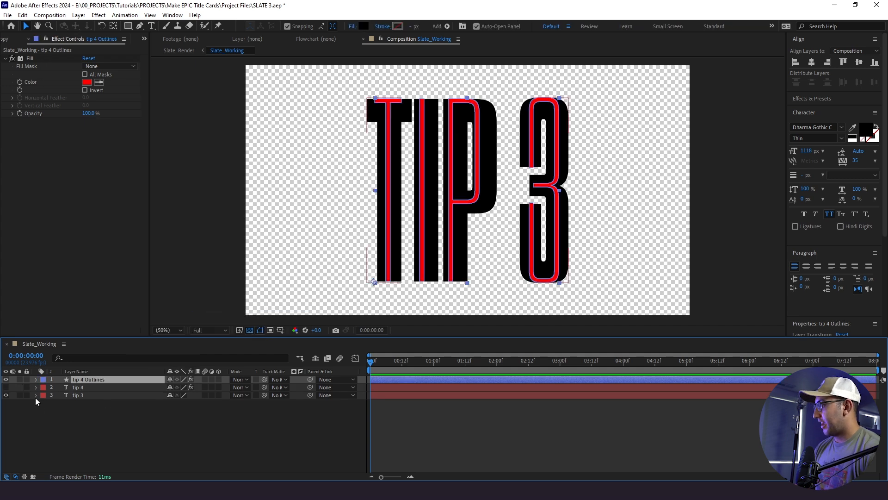
click(6, 379)
Step: Create shapes from the tip 3 text and place its outlines layer directly below tip 4 Outlines
click(78, 395)
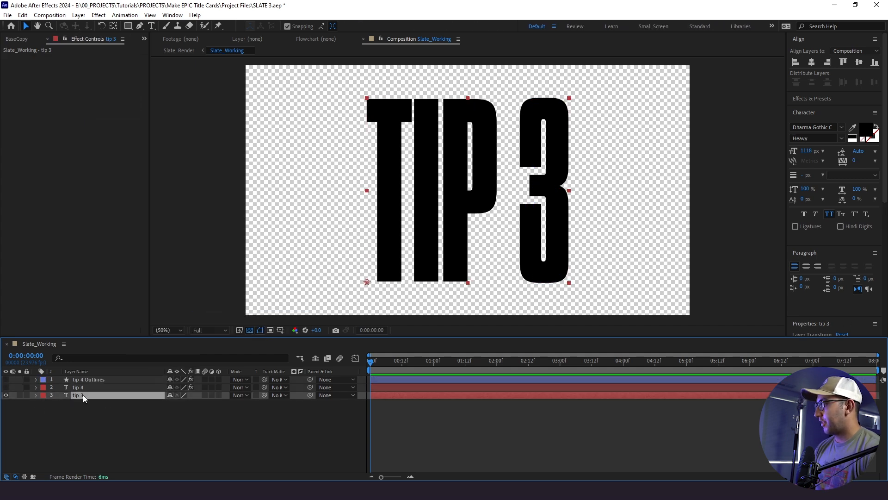
right_click(83, 395)
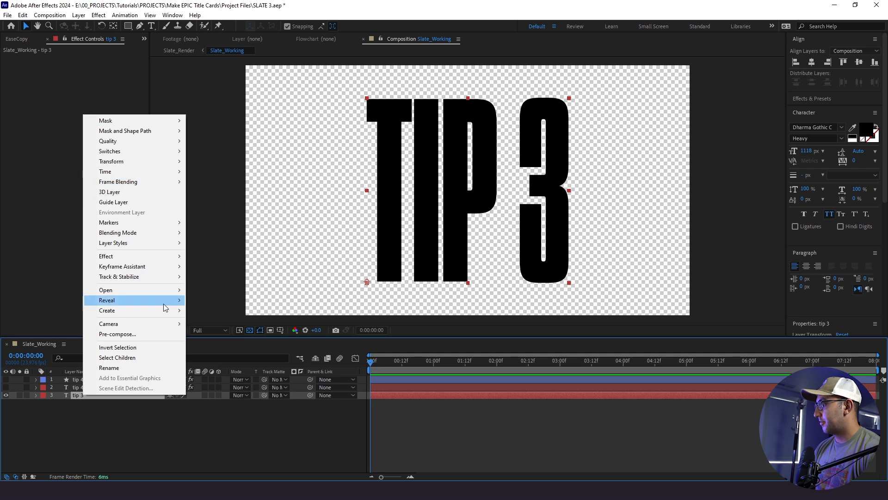
mouse_move(171, 310)
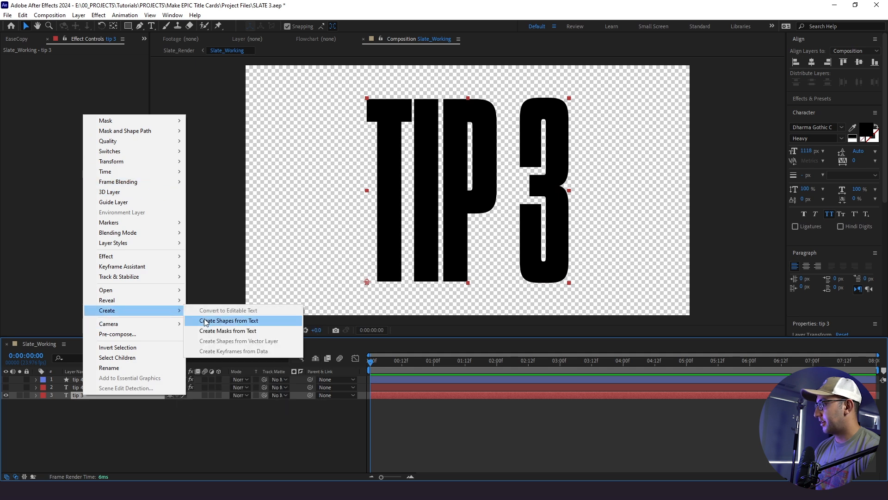
click(206, 319)
drag(79, 395, 84, 384)
Step: Rename the two outlines layers as "tip 3 thin" and "tip 3 bold"
click(89, 378)
key(Return)
text(thin)
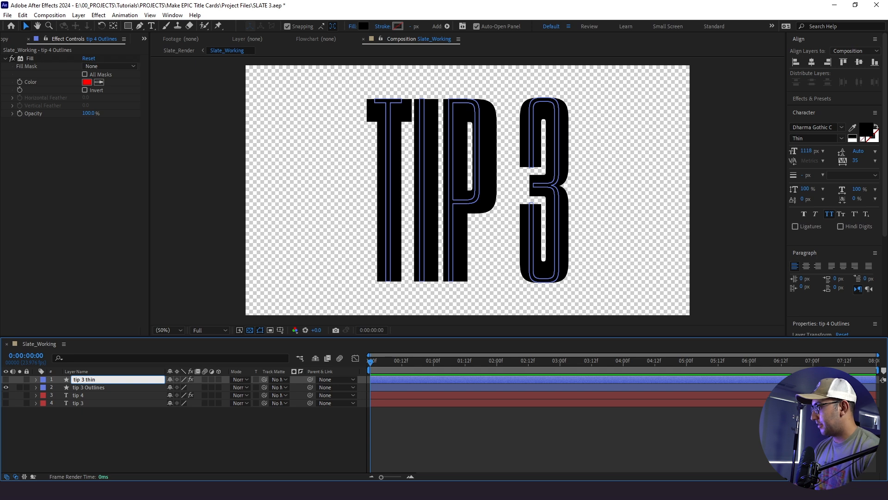
click(77, 387)
key(Return)
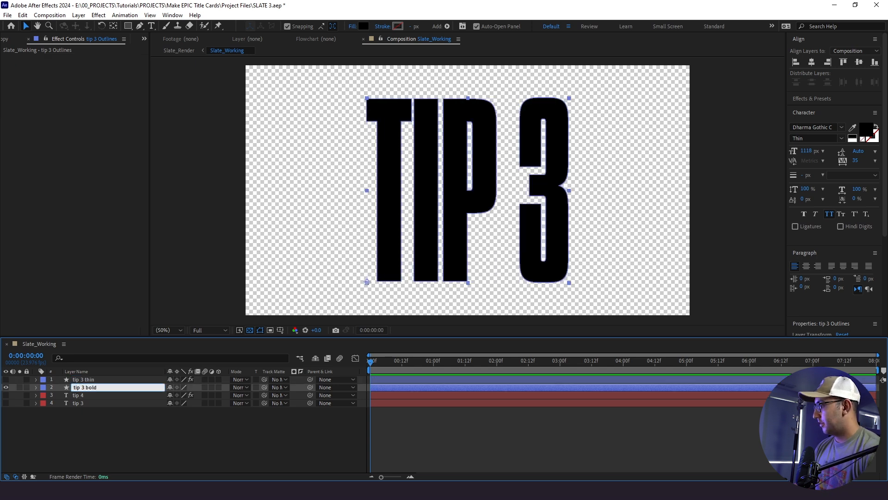
text(tip 3 bold)
click(121, 402)
Step: Show the tip 3 thin layer, expand its contents and nudge the letter i rightward to the middle of the bold I
click(6, 379)
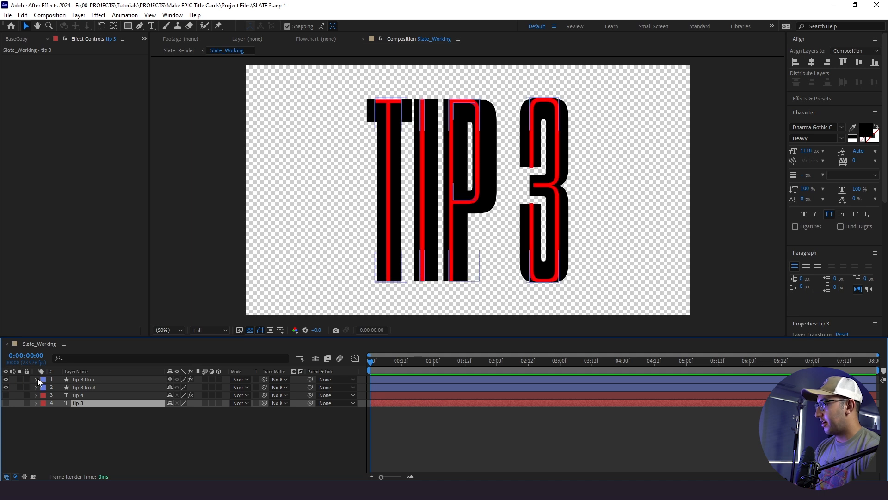
click(36, 380)
click(43, 387)
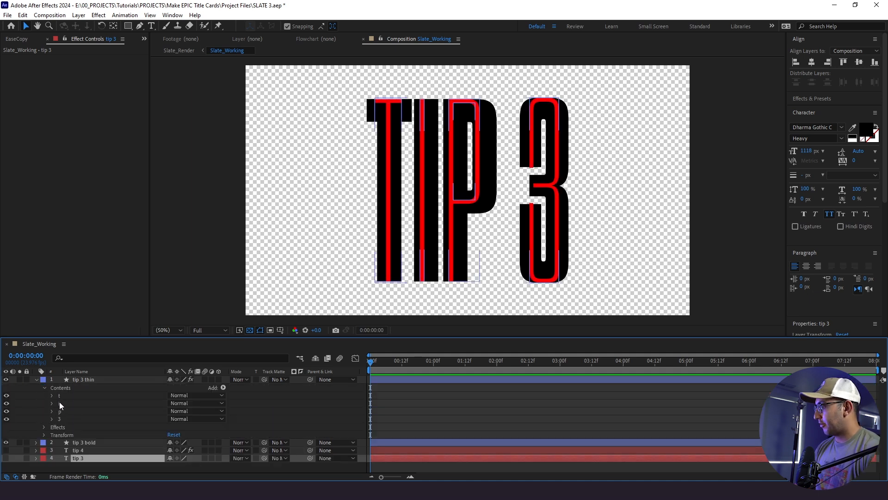
click(59, 401)
key(Right)
key(Right)
key(Right)
key(Right)
key(Right)
key(Right)
key(Right)
key(Right)
key(Right)
key(Right)
key(Right)
key(Right)
key(Right)
key(Right)
key(Right)
key(Right)
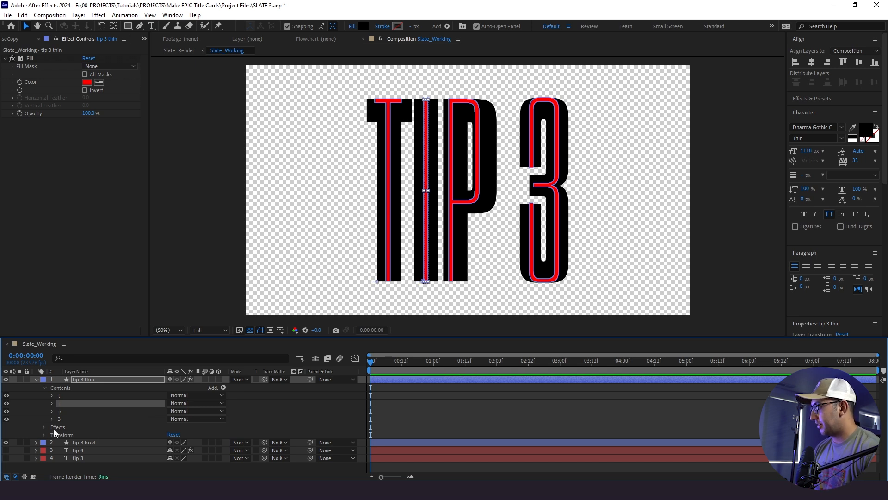
Step: Nudge the thin letter p rightward until its stem is centered in the bold P
click(65, 412)
key(Right)
key(Right)
key(Right)
key(Right)
key(Right)
key(Right)
key(Right)
key(Right)
key(Right)
key(Right)
key(Right)
key(Right)
key(Right)
key(Right)
key(Right)
key(Right)
key(Right)
key(Right)
key(Right)
key(Right)
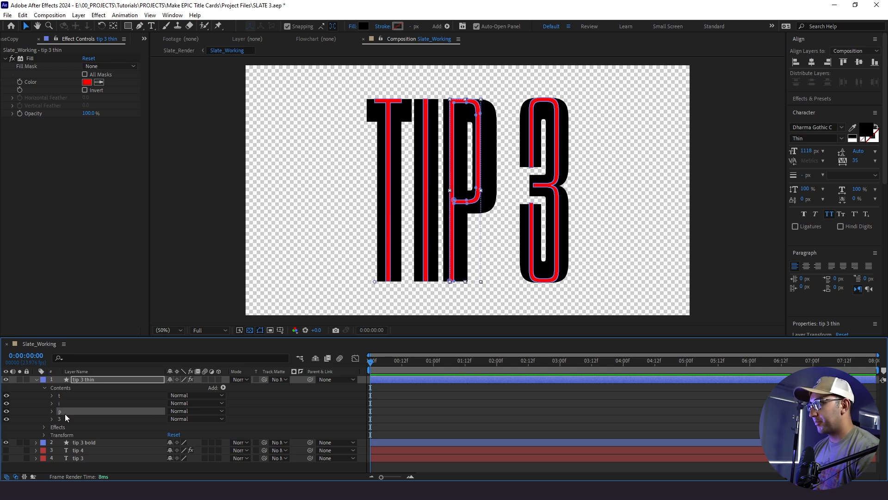
key(Right)
key(Right)
key(Right)
key(Right)
key(Right)
key(Right)
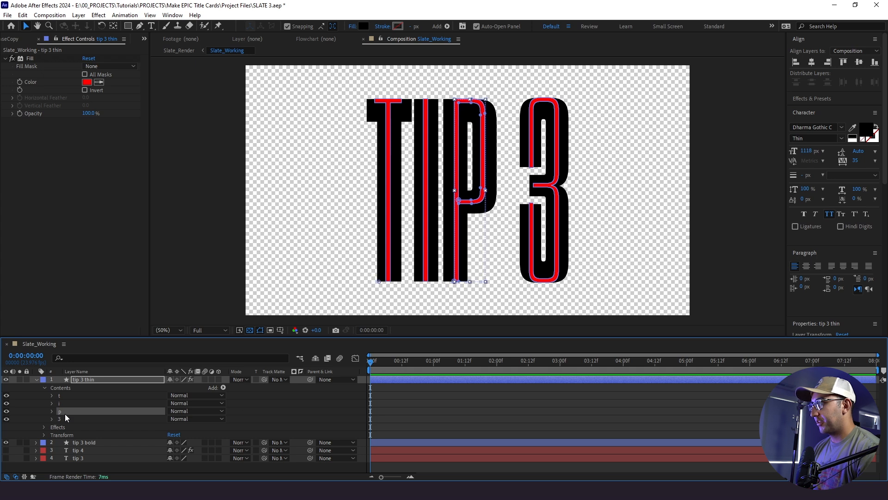
key(Right)
key(Right)
key(Right)
key(Right)
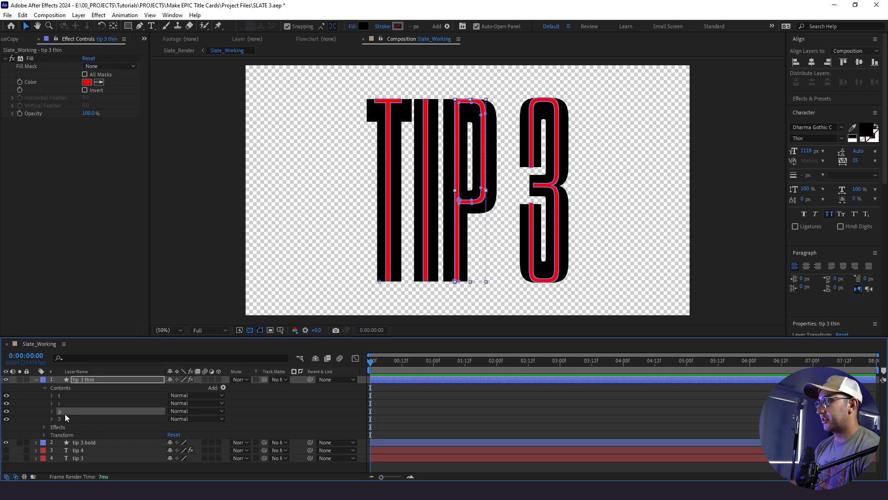
Step: Nudge the thin letter t slightly rightward to center it in the bold T, and deselect it
click(60, 395)
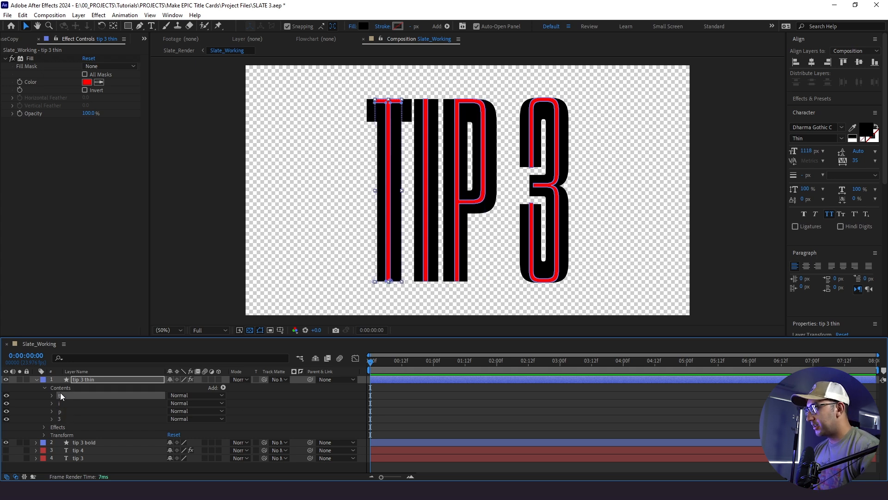
key(Right)
key(Right)
key(Right)
key(Right)
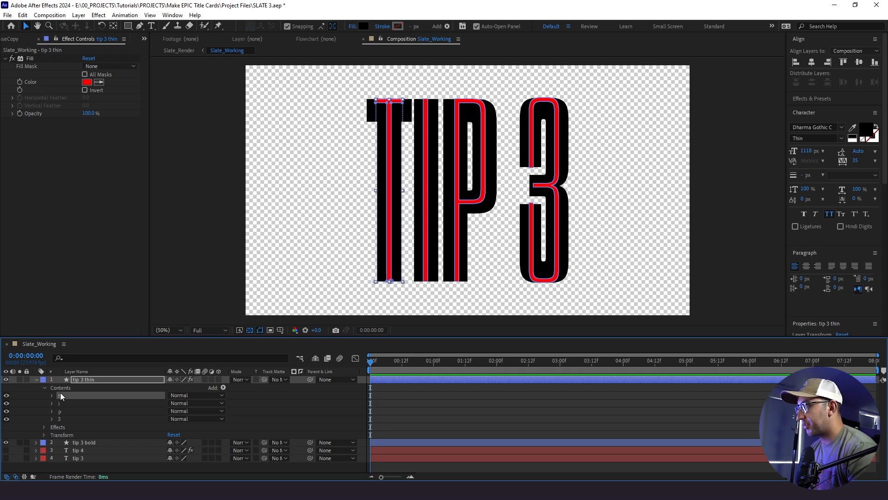
click(232, 394)
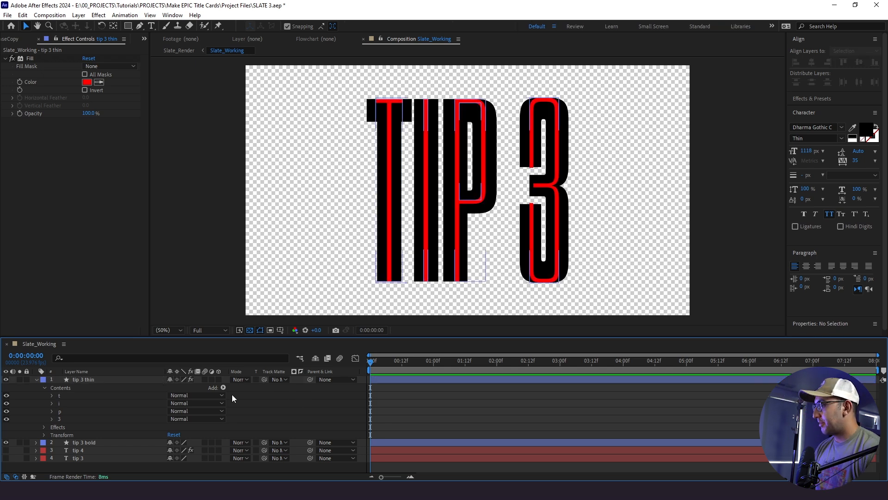
Step: Filter the layer properties by "path" and add first-frame Path keyframes to all letters of tip 3 thin
click(98, 361)
text(path)
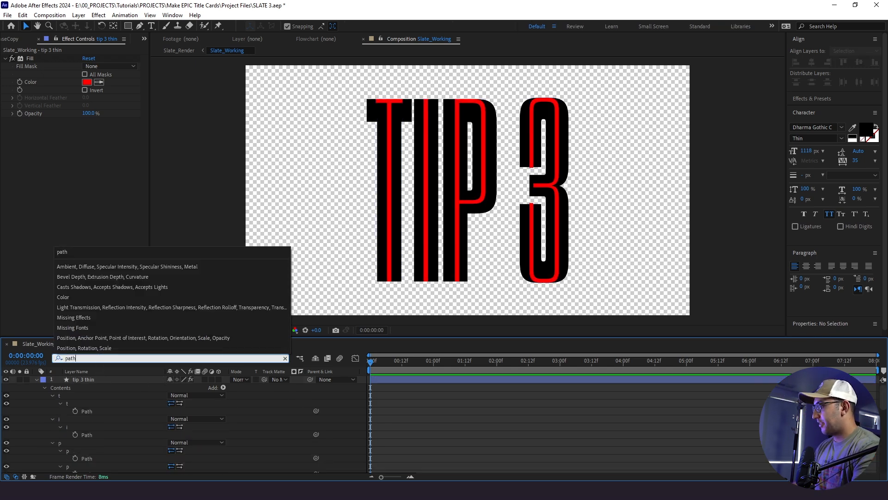
click(75, 411)
click(75, 434)
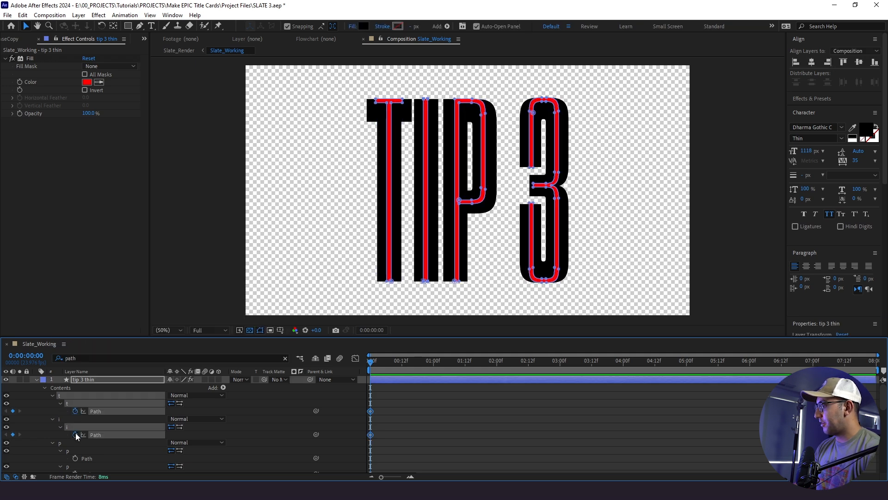
scroll(132, 432, down, 1)
click(75, 435)
click(75, 450)
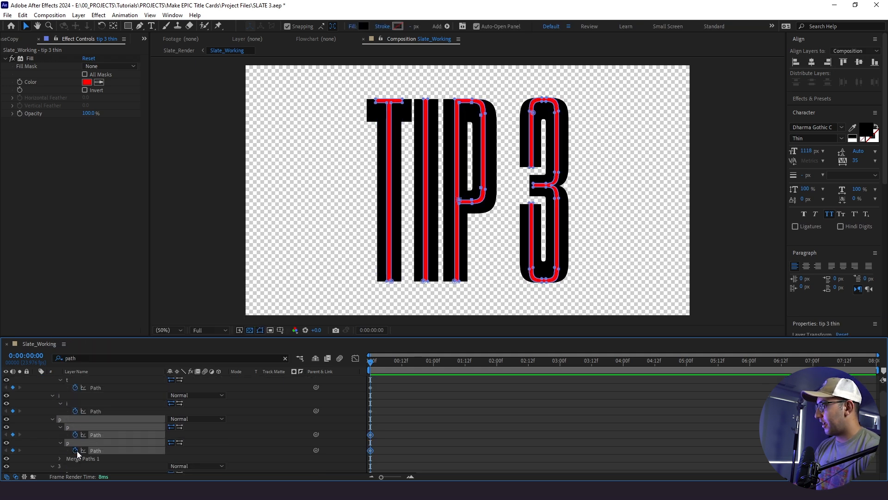
scroll(111, 435, down, 1)
click(76, 434)
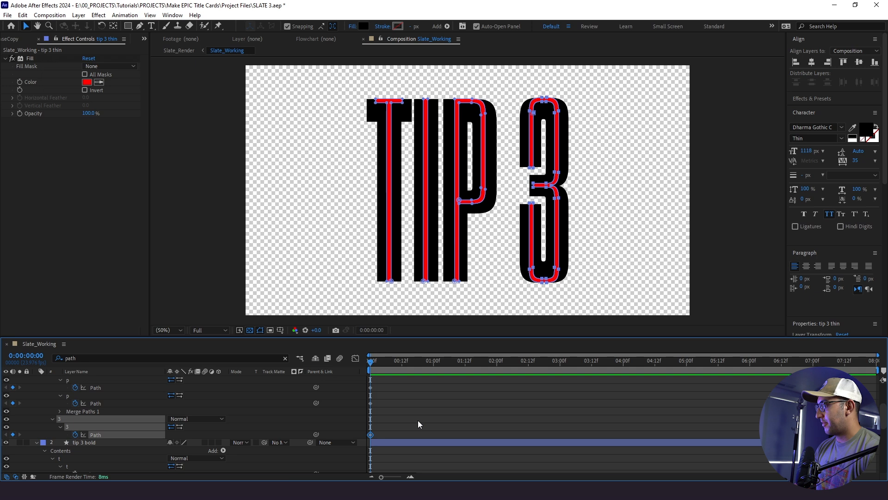
Step: Add first-frame Path keyframes to all letters of the tip 3 bold layer
scroll(418, 420, down, 1)
scroll(404, 423, down, 1)
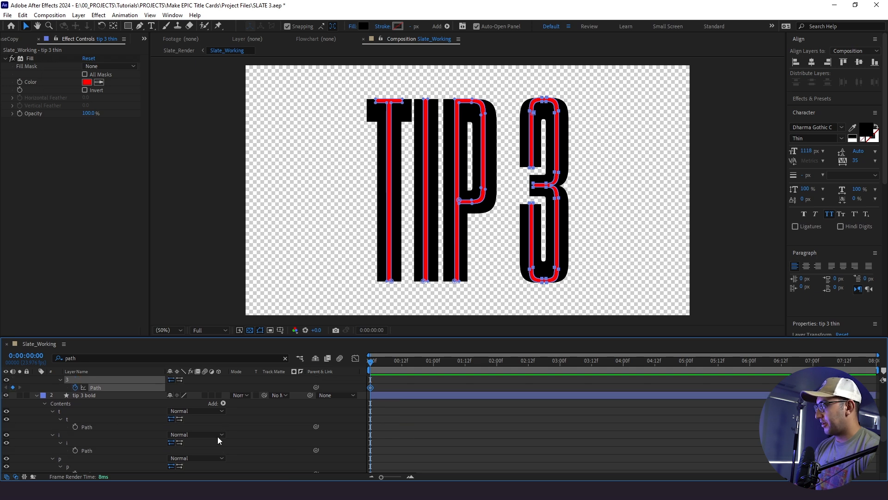
click(76, 427)
click(75, 450)
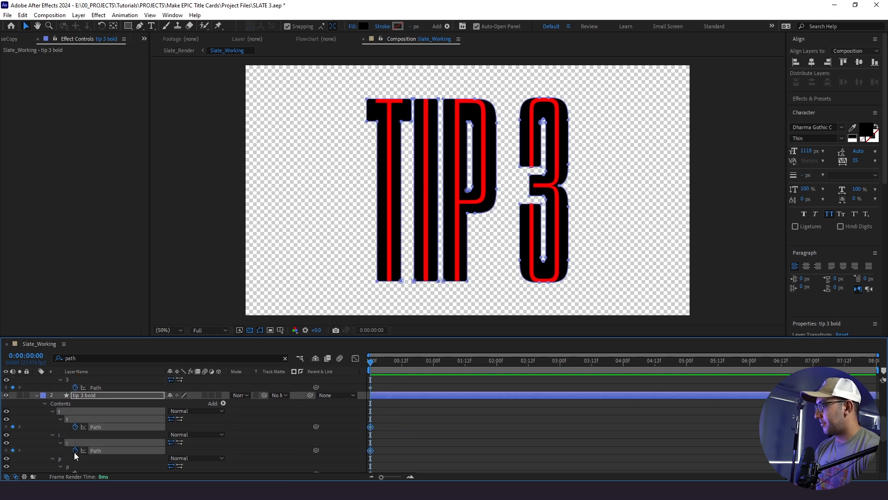
scroll(74, 451, down, 1)
click(76, 451)
scroll(76, 448, down, 1)
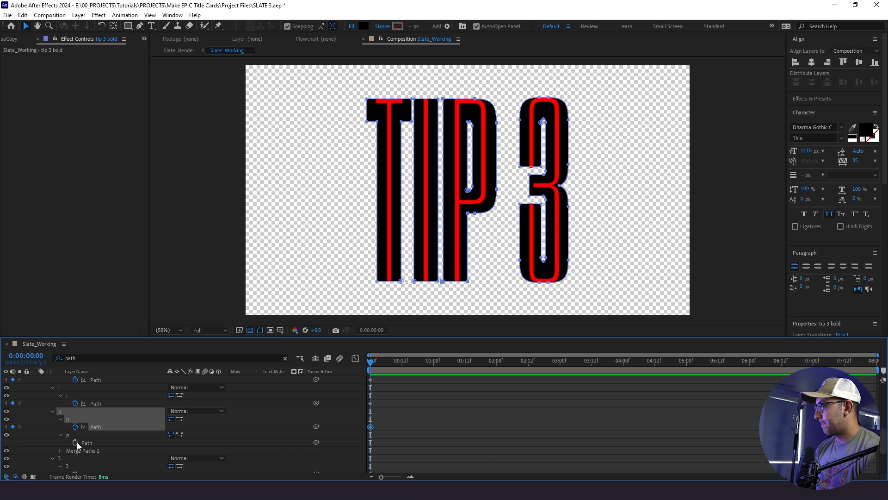
click(76, 443)
scroll(77, 442, down, 2)
click(76, 443)
scroll(85, 442, up, 1)
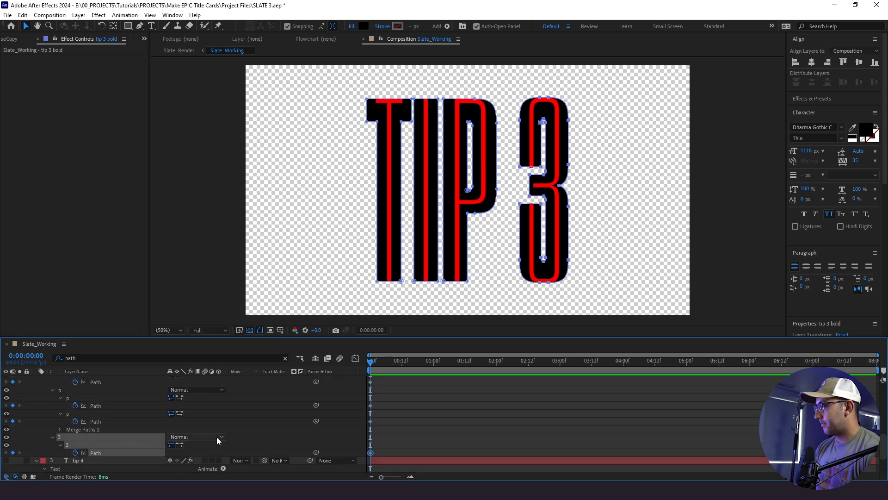
Step: Show only the keyframed properties of all layers and copy the bold t's path onto the thin t at 0:00:00:12
key(ctrl+a)
key(u)
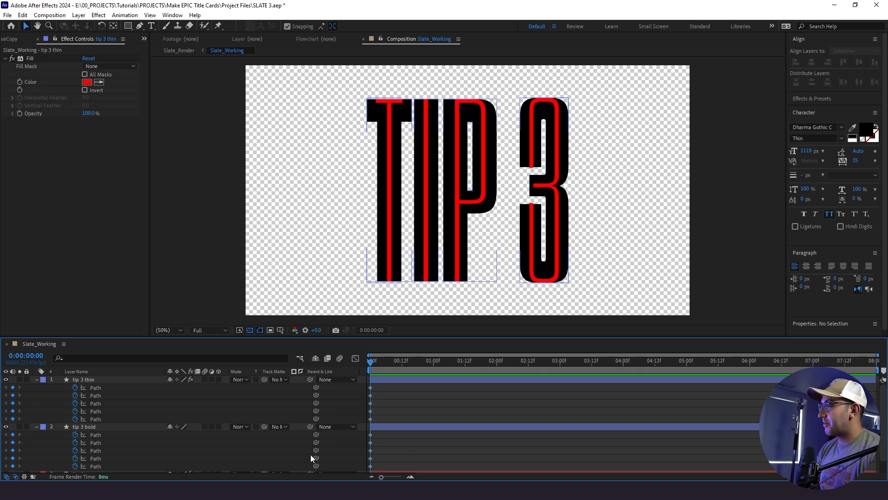
click(370, 435)
drag(374, 368, 401, 361)
click(98, 390)
key(ctrl+v)
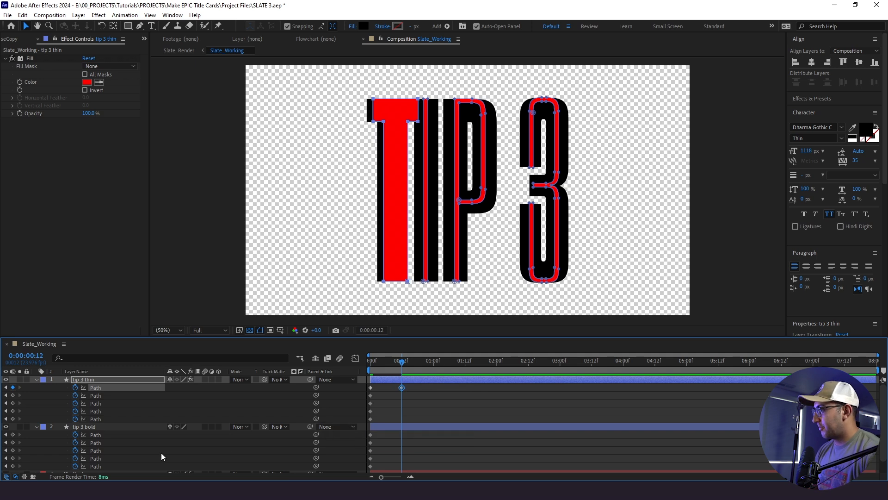
Step: Copy the bold i's path keyframe onto the thin i at 0:00:00:12
click(101, 441)
key(ctrl+c)
click(90, 396)
key(ctrl+v)
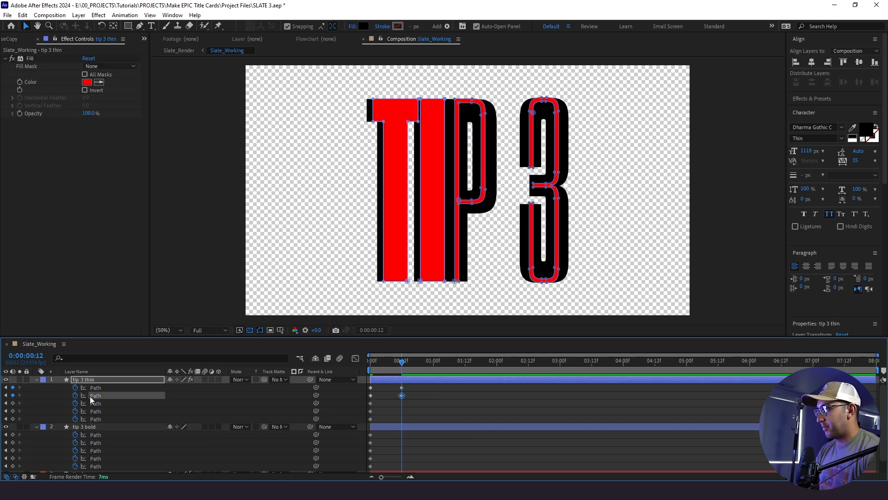
Step: Copy both bold p paths and the bold 3's path onto the matching tip 3 thin paths at 0:00:00:12
click(100, 450)
key(ctrl+c)
click(101, 404)
key(ctrl+v)
click(99, 458)
key(ctrl+c)
click(99, 411)
key(ctrl+v)
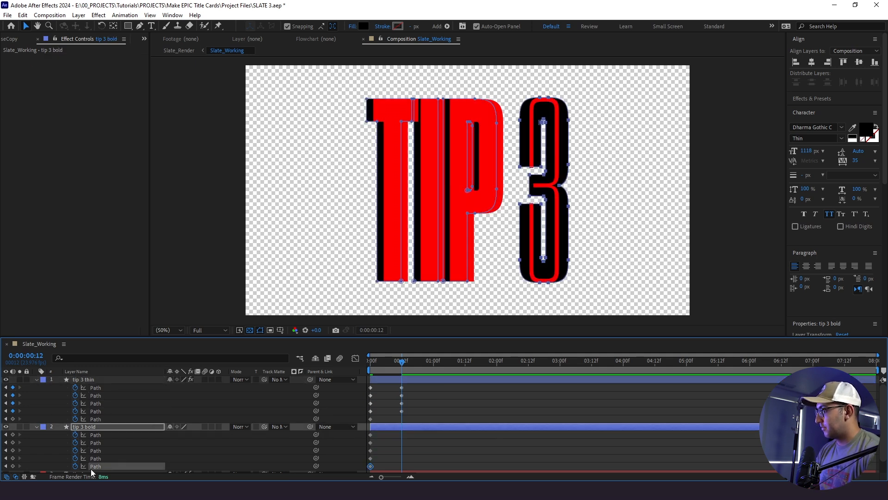
click(418, 407)
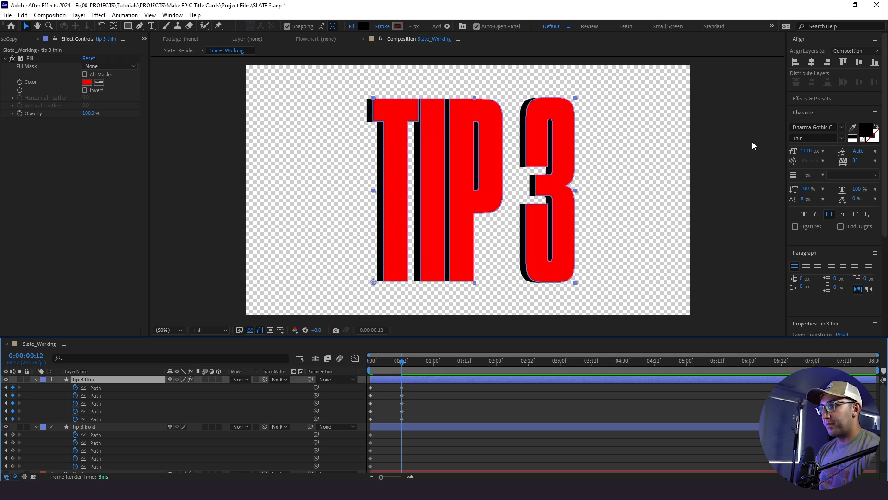
Step: Center the tip 3 thin layer horizontally in the composition and scrub through the thin-to-bold morph
click(811, 63)
click(433, 402)
drag(420, 361, 351, 378)
Step: Delete the tip 3 bold, tip 4 and tip 3 layers, keeping only tip 3 thin
click(85, 427)
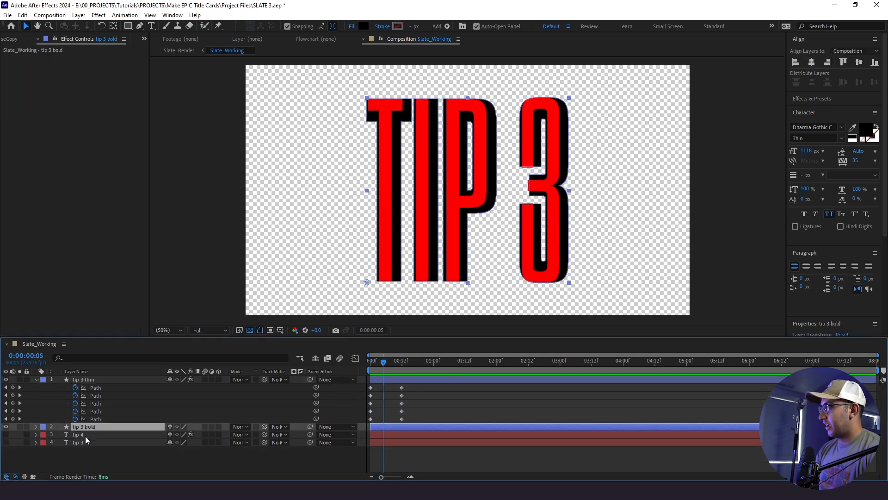
shift+click(86, 440)
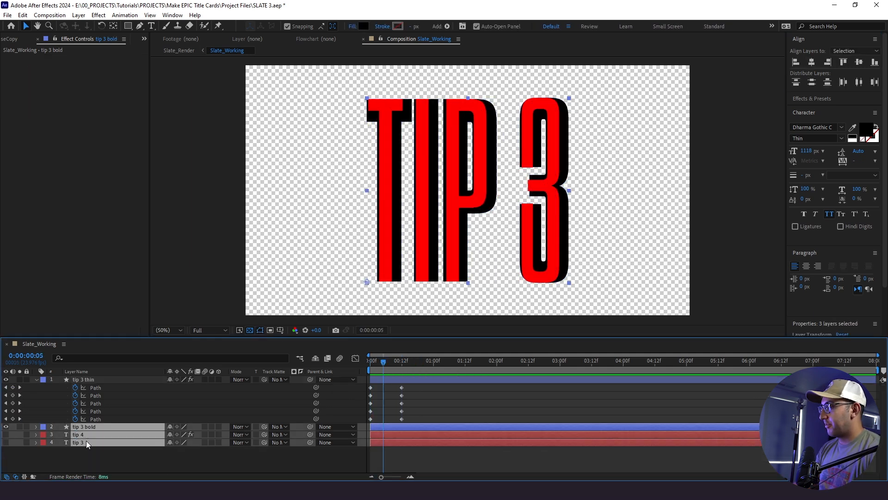
key(Delete)
Step: Remove the red Fill effect from tip 3 thin and play back the letter morph from the start
click(91, 379)
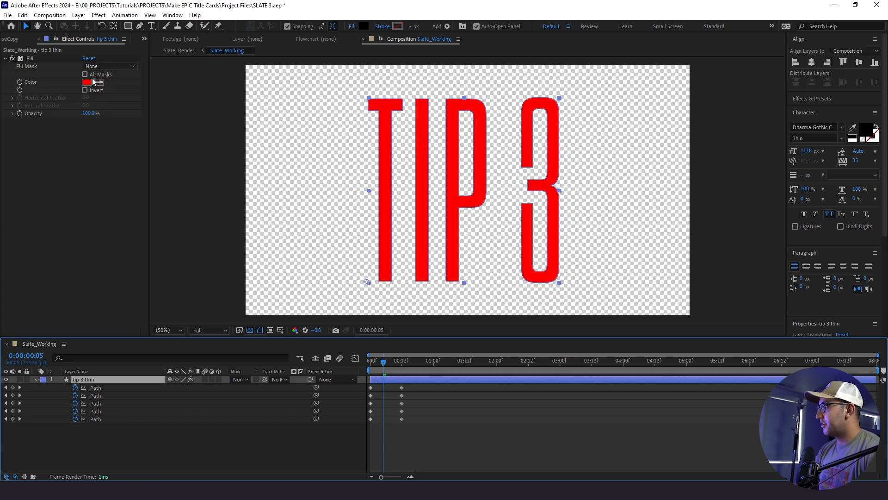
click(48, 59)
key(Delete)
key(space)
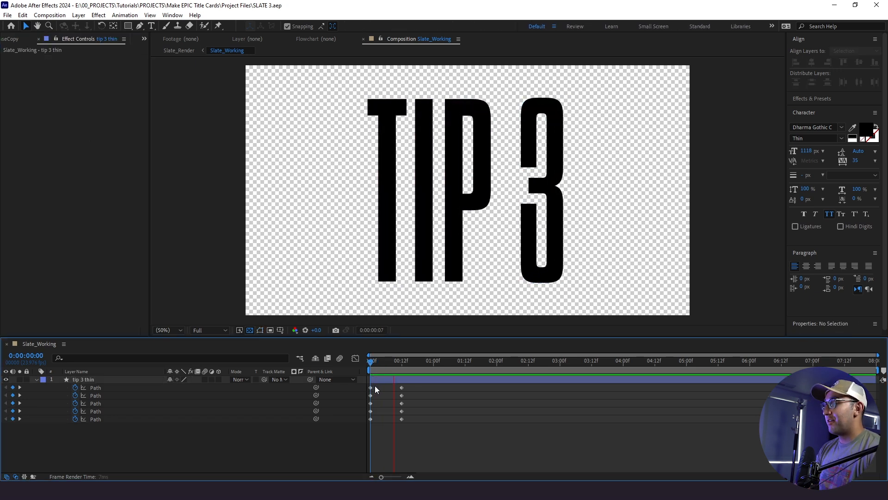
key(space)
key(space)
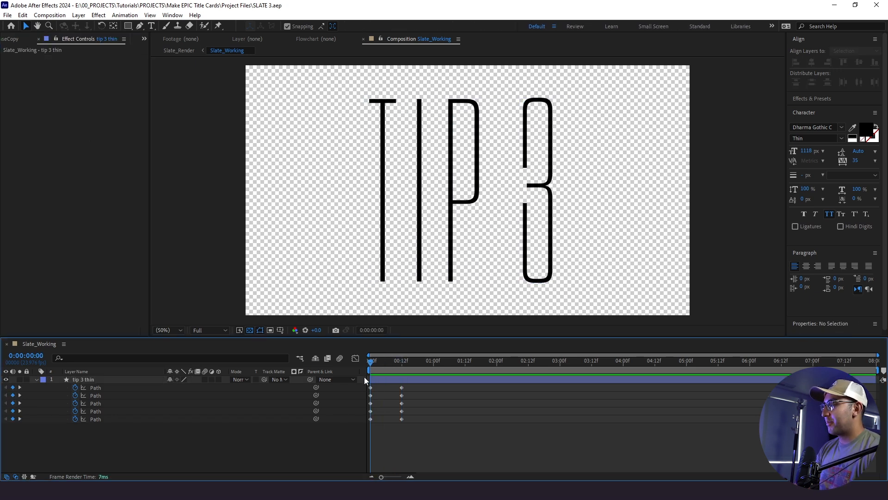
key(space)
Step: Apply the Flow circ easing curve (0.88, 0.14, 0.12, 0.86) to all Path keyframes and preview the animation
drag(408, 439, 340, 387)
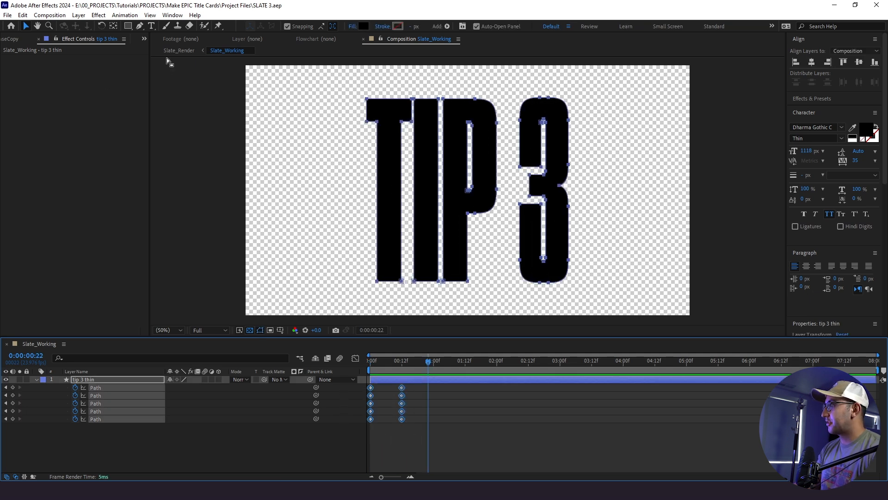
click(146, 38)
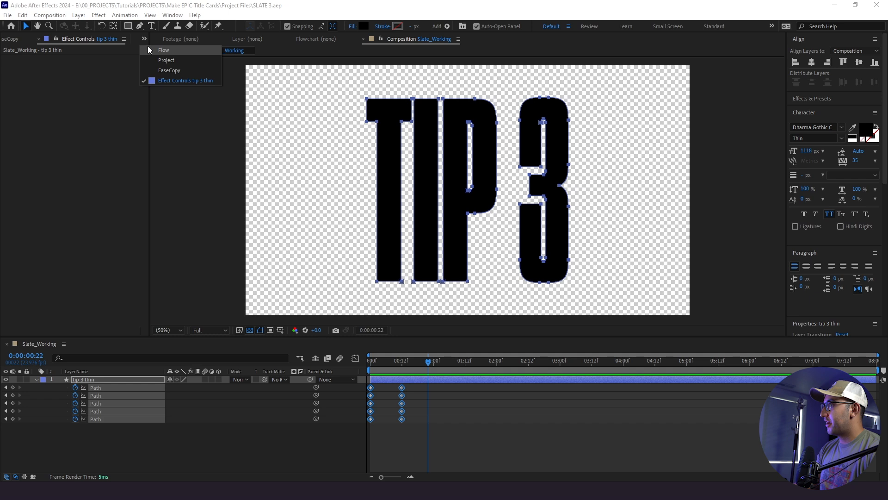
click(149, 49)
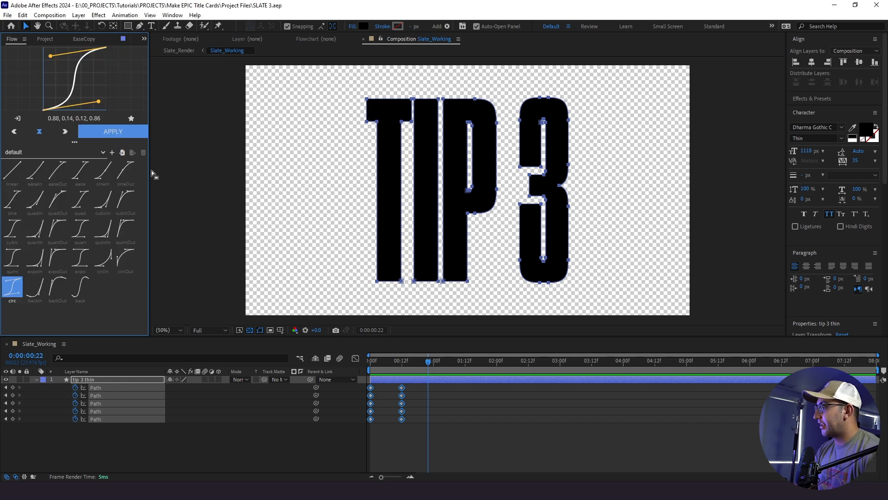
click(116, 133)
click(435, 459)
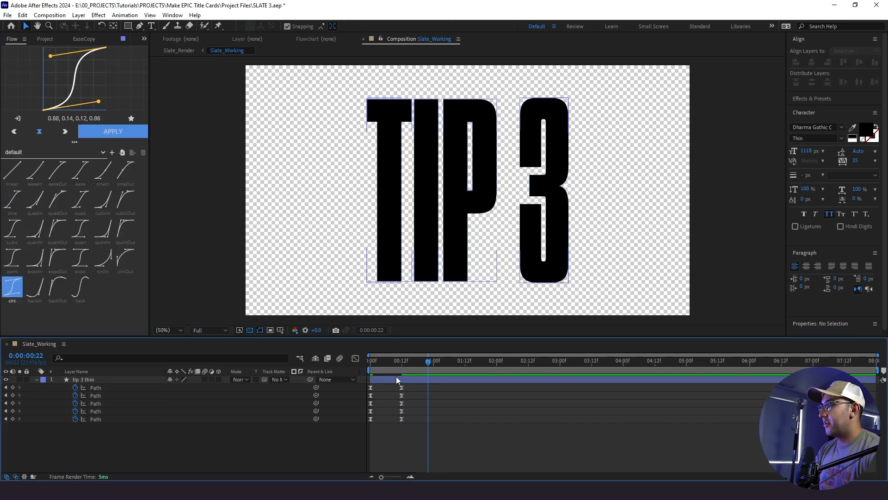
key(Home)
key(space)
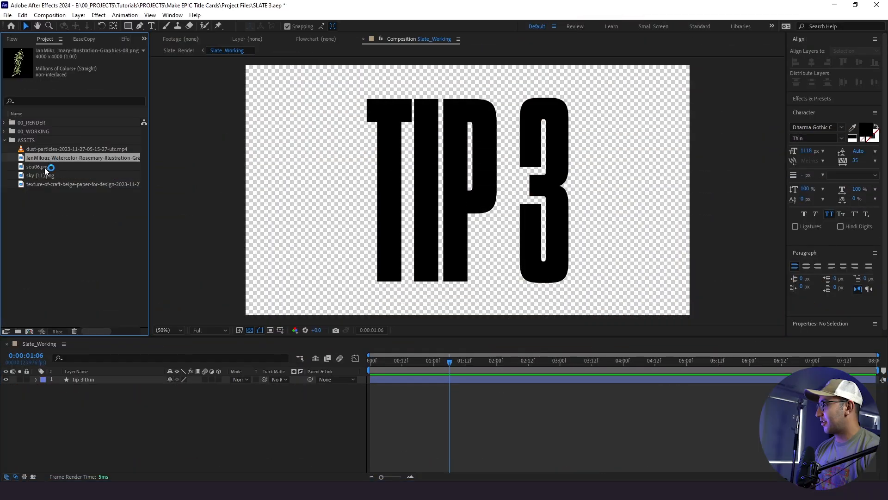
Step: Add all five files from the ASSETS folder to Slate_Working beneath the tip 3 thin layer
click(52, 149)
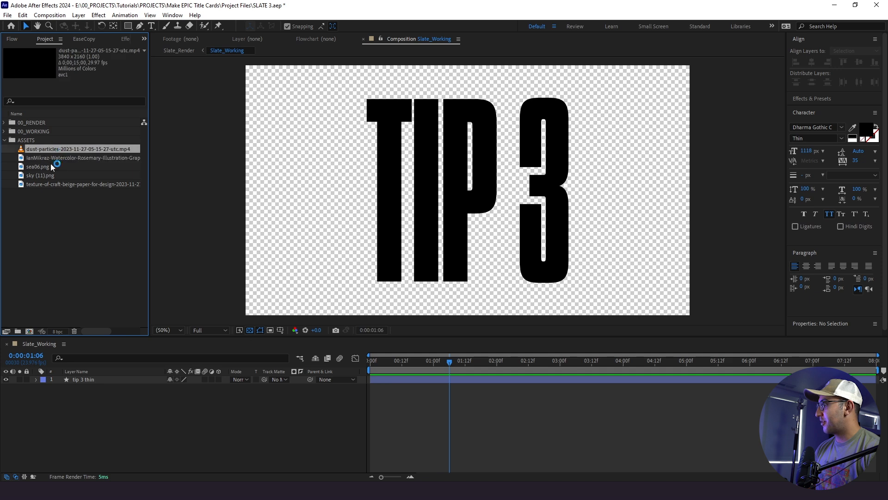
shift+click(45, 184)
drag(45, 184, 117, 426)
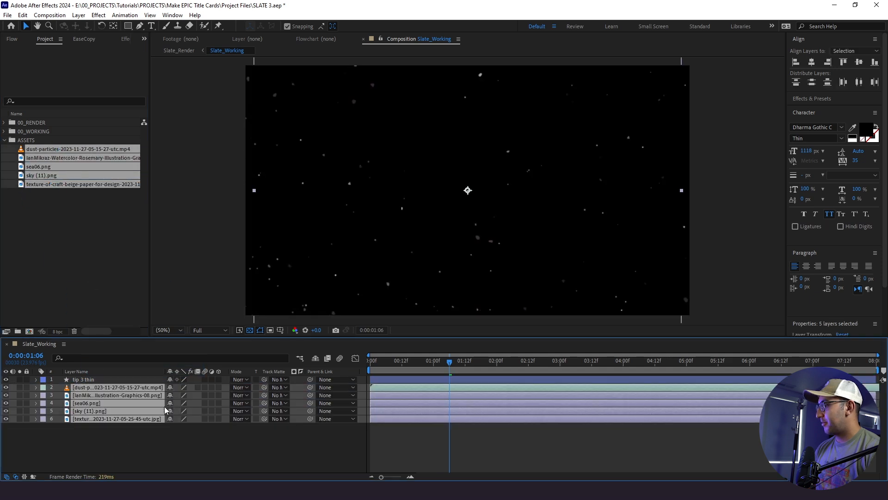
Step: Make all six layers 3D and hide the dust-particles video layer
drag(218, 378, 218, 418)
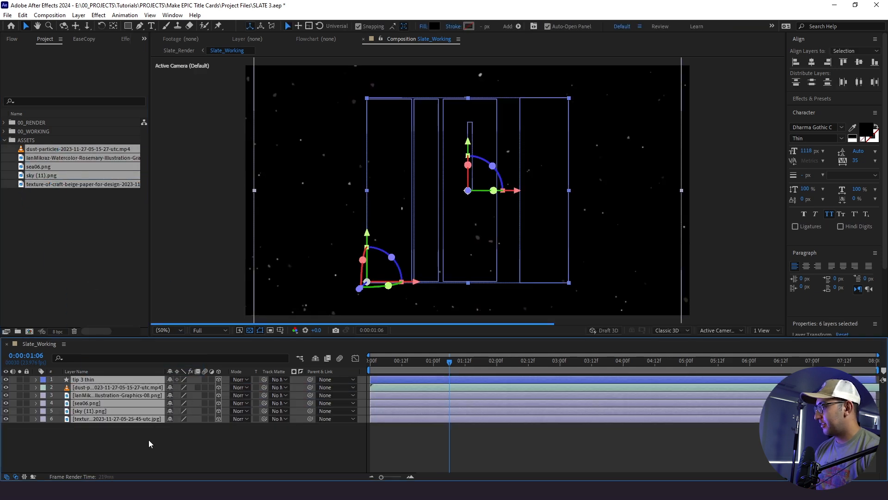
click(148, 439)
click(107, 390)
click(6, 387)
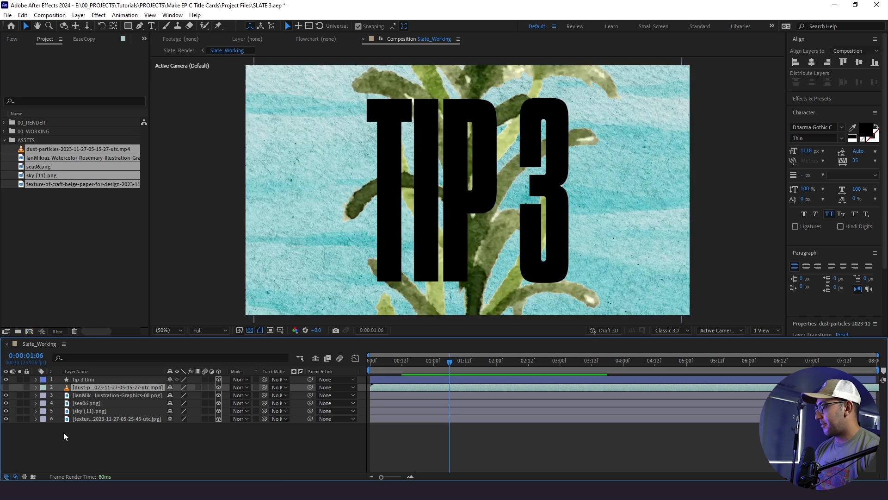
Step: Add a two-node camera to the composition with the default Camera 1 settings
click(78, 445)
click(79, 15)
mouse_move(107, 26)
click(241, 56)
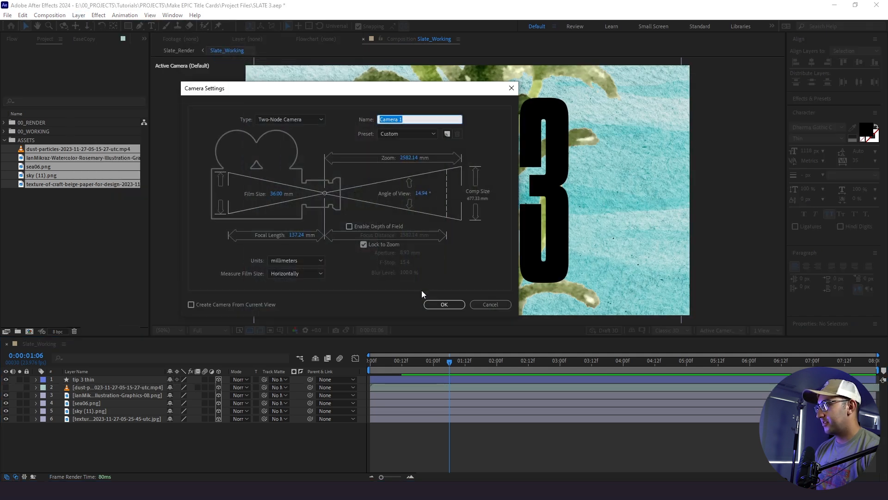
click(456, 304)
click(89, 435)
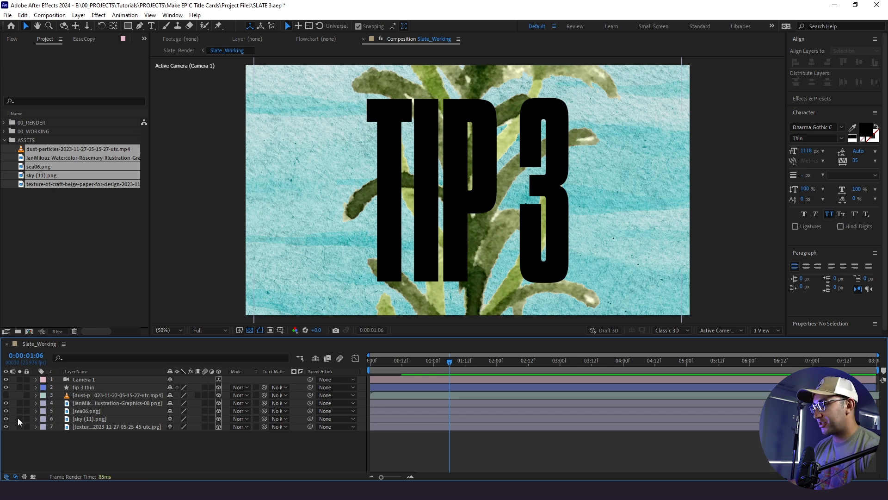
Step: Split the viewer into two views and set the active camera view's magnification to 33.3%
click(766, 328)
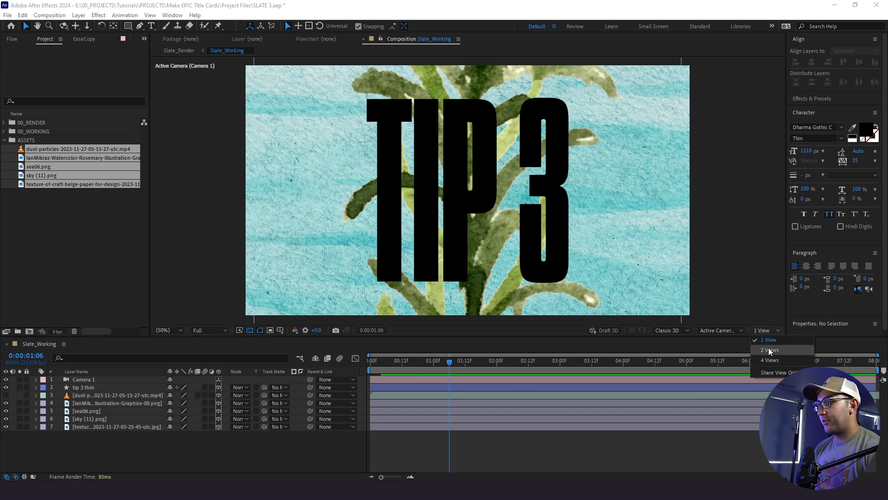
click(768, 348)
key(comma)
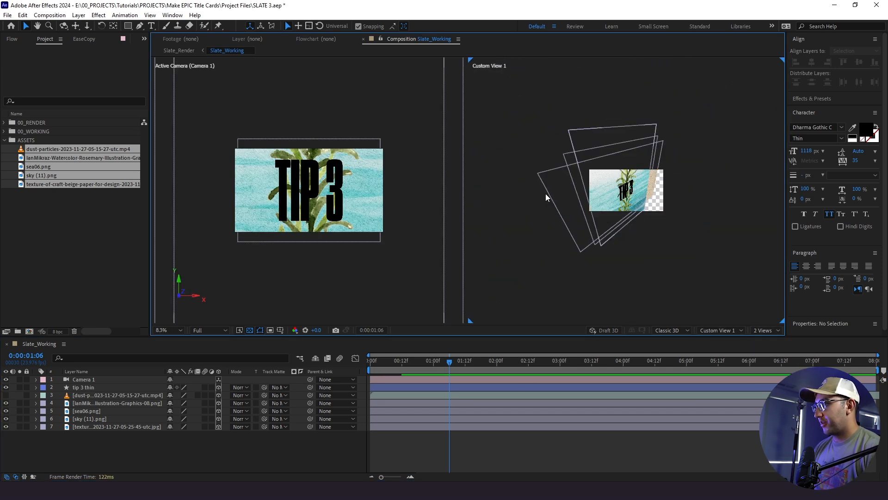
click(351, 222)
click(167, 329)
click(184, 167)
click(139, 446)
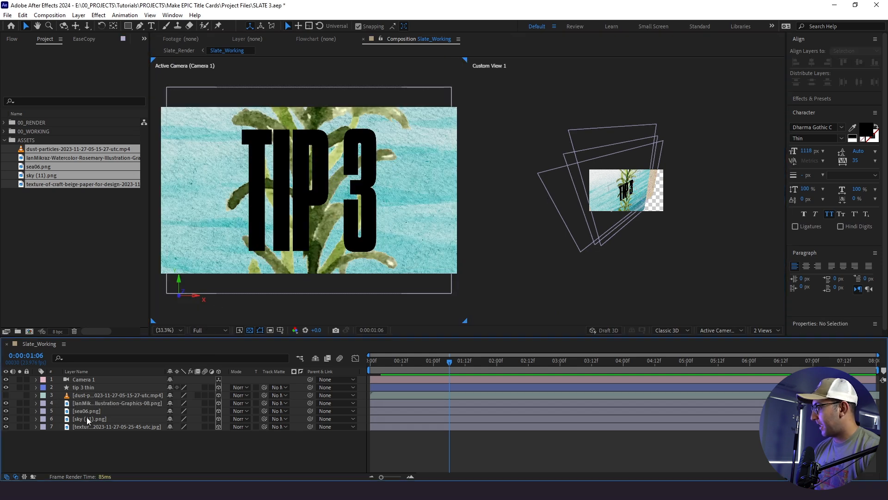
Step: Hide the rosemary, sky and paper texture layers and move sea06.png to the bottom of the layer stack
drag(6, 403, 6, 426)
click(6, 411)
mouse_move(96, 412)
mouse_down()
mouse_move(97, 437)
mouse_move(98, 427)
mouse_up()
Step: Set the Z position of the sea06.png layer to 25000
key(p)
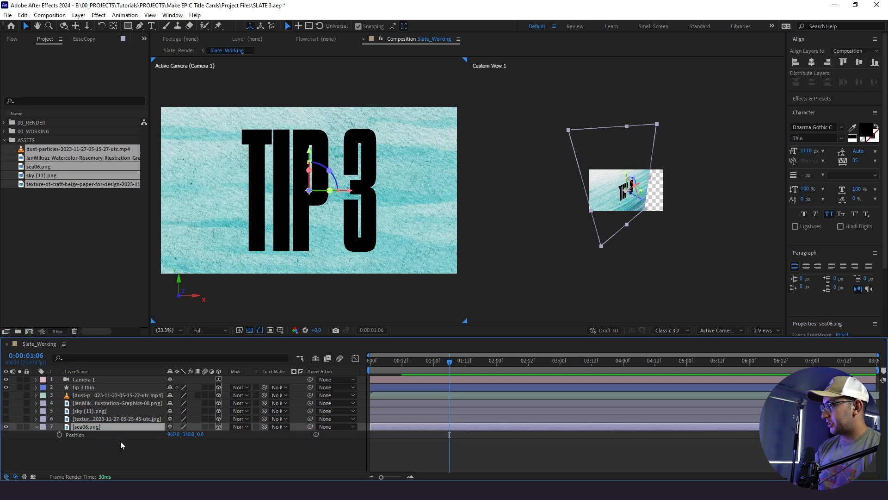
click(204, 435)
text(25000)
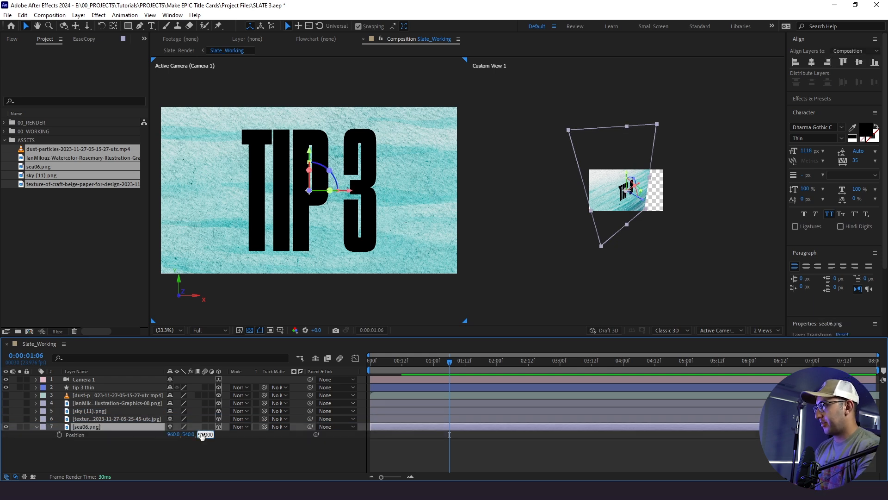
key(Return)
Step: Apply the CC RepeTile effect to the sea06.png layer
click(158, 438)
click(131, 425)
key(ctrl+space)
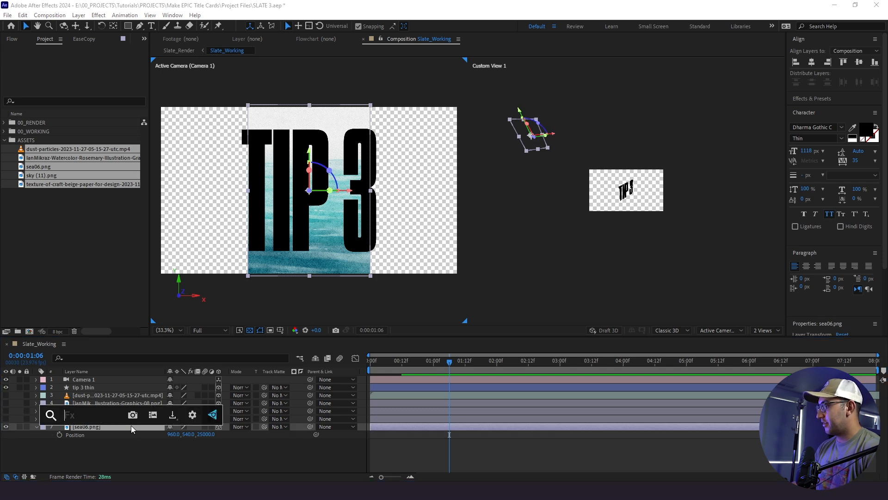
text(cc re)
key(Return)
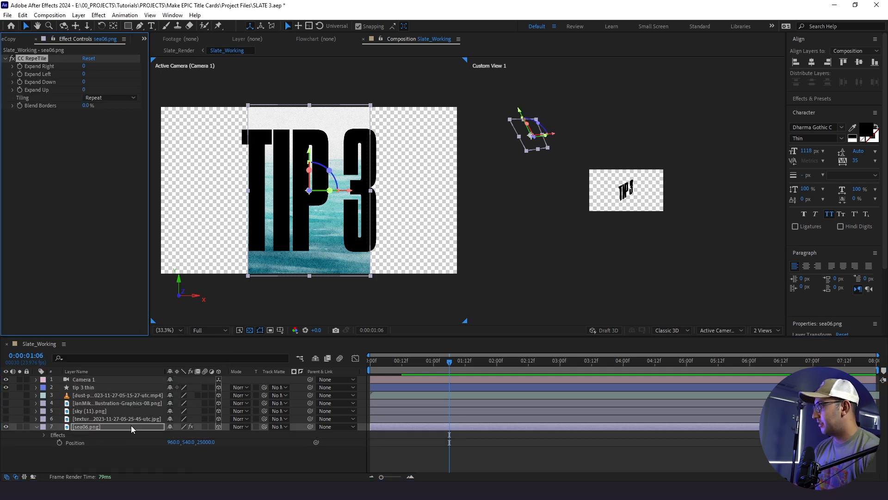
Step: Set both Expand Left and Expand Right of the CC RepeTile effect on the sea layer to 3213
drag(84, 74, 148, 82)
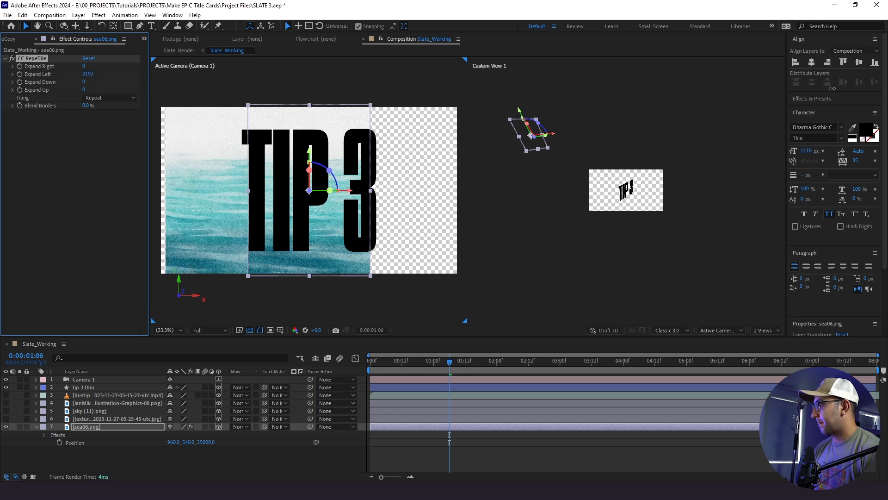
click(84, 74)
key(ctrl+c)
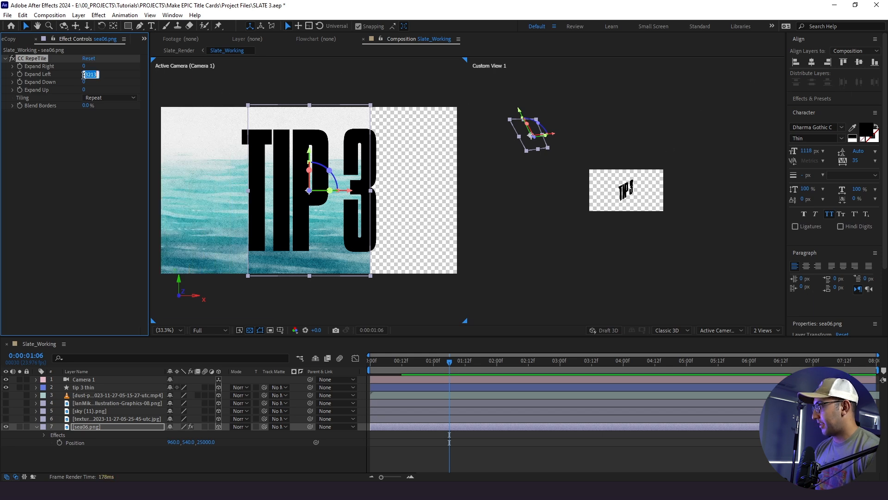
click(83, 65)
key(ctrl+v)
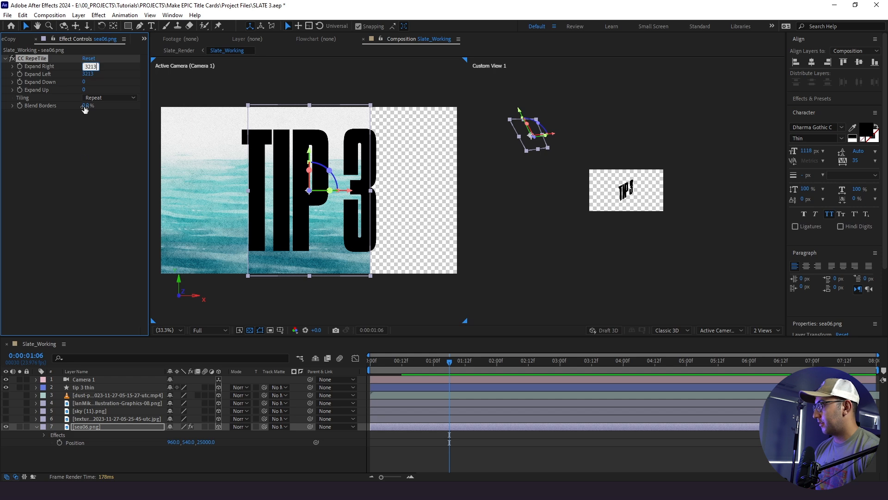
click(79, 165)
Step: Hide the tip 3 thin text layer and set the sea layer's CC RepeTile tiling to Unfold
click(6, 388)
click(416, 454)
click(93, 426)
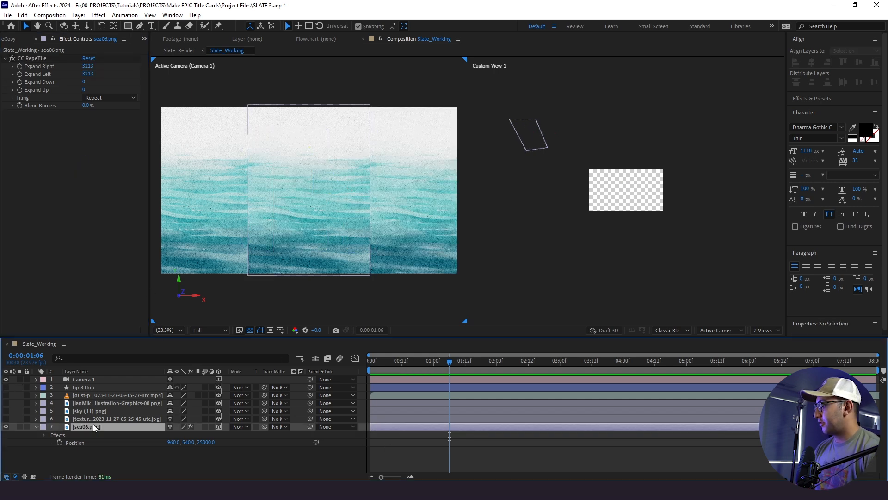
click(114, 98)
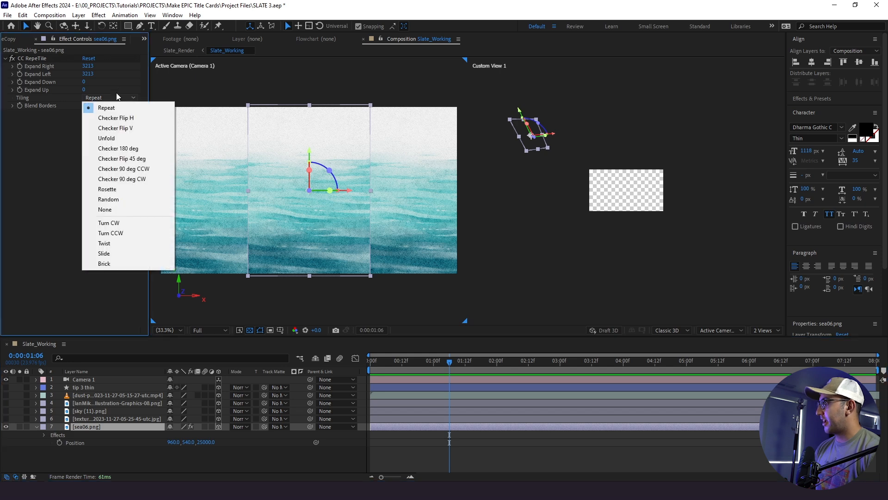
click(106, 139)
Step: Preview the composition from the first frame to check the seamless sea tiling
click(463, 461)
key(space)
key(space)
drag(407, 361, 323, 368)
key(space)
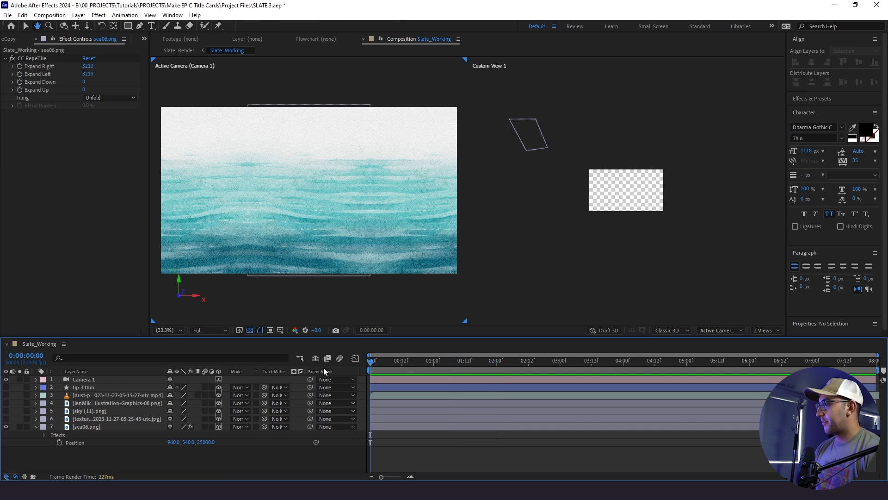
key(space)
key(space)
key(space)
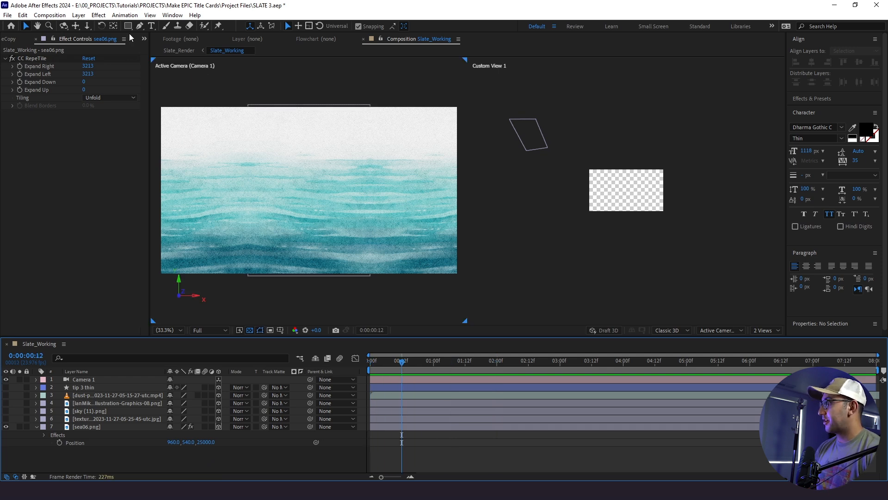
Step: Show the sky (11).png layer and set its Z position to 8000
click(143, 39)
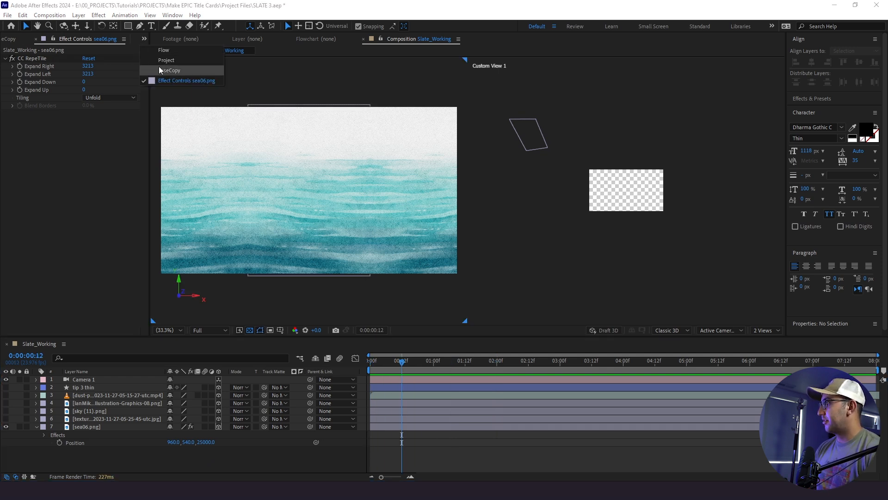
click(159, 66)
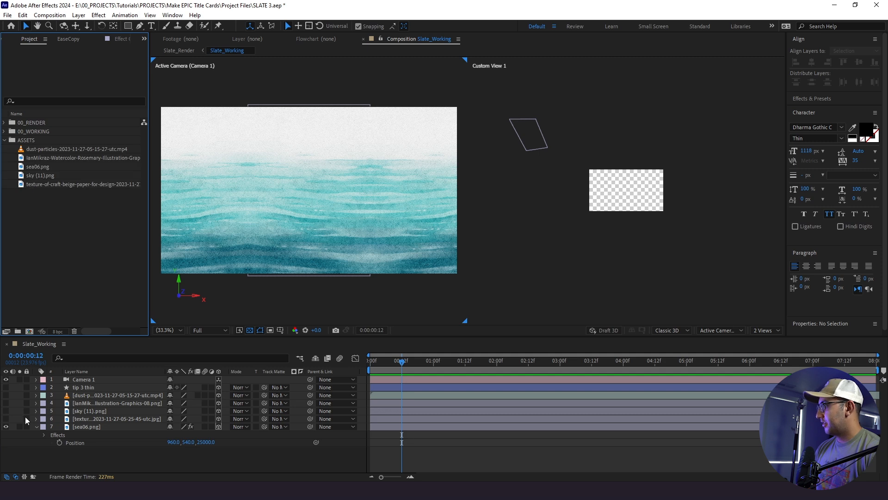
click(6, 410)
click(115, 408)
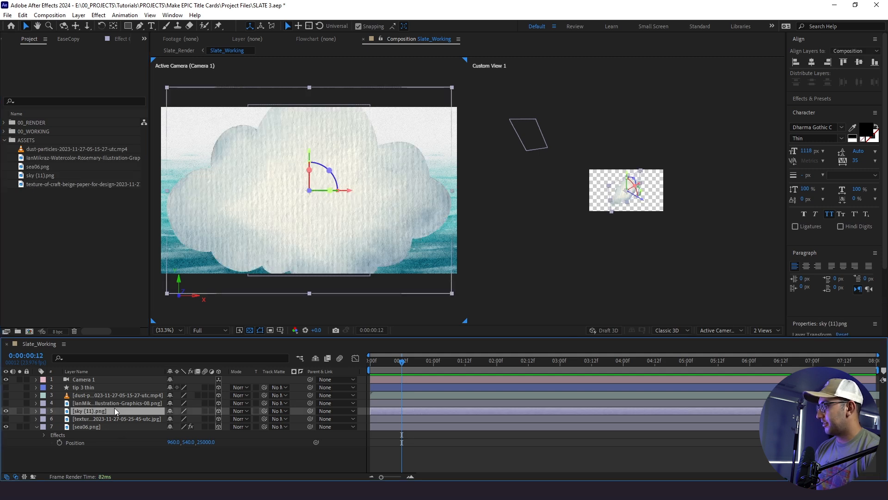
key(p)
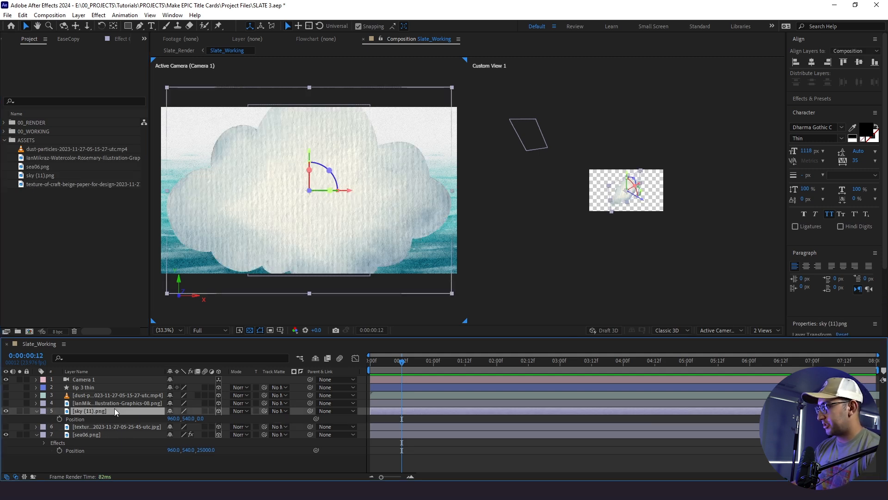
click(201, 418)
text(8000)
key(Return)
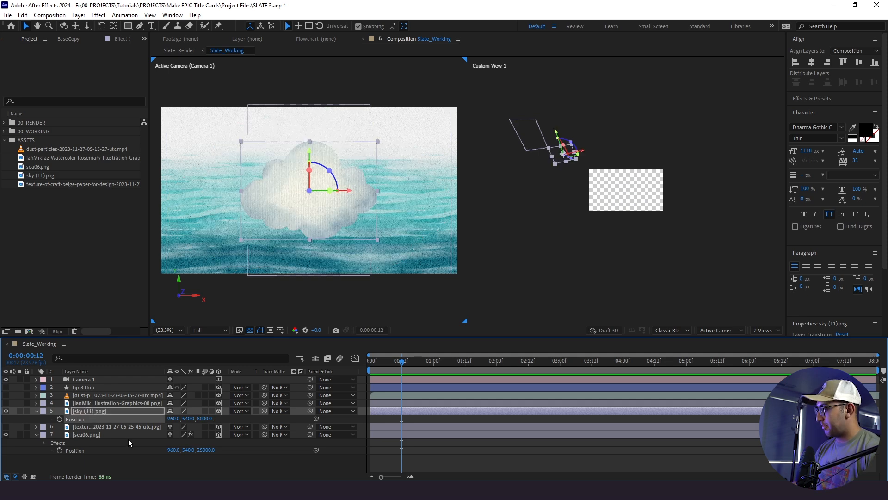
Step: Scale the sky (11).png cloud to 53% and move it to the upper left, near the horizon
key(s)
drag(182, 419, 160, 420)
click(138, 440)
click(134, 412)
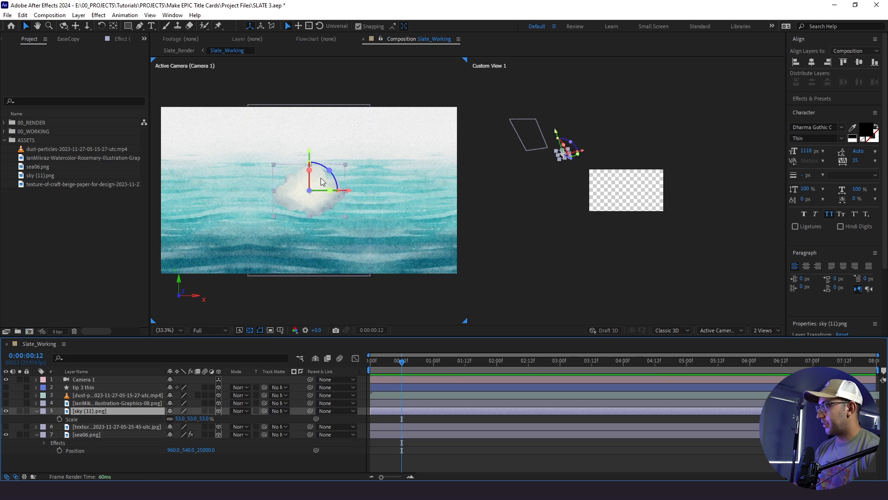
drag(347, 191, 271, 207)
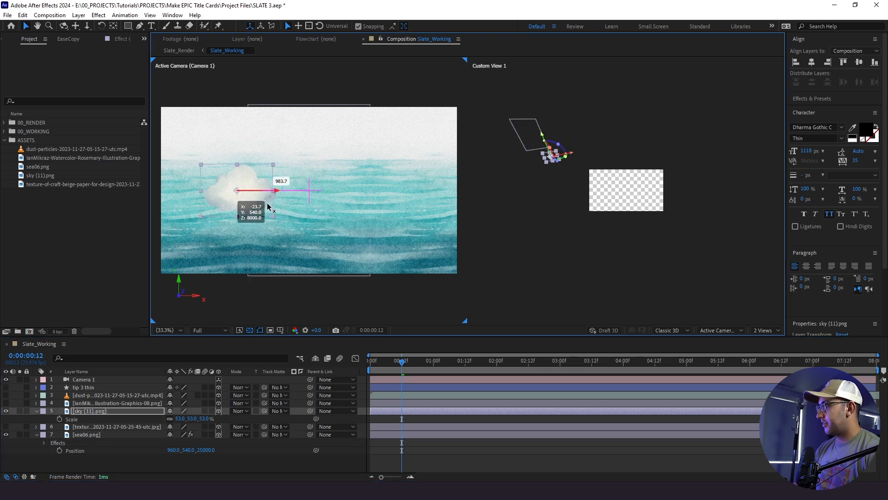
drag(236, 167, 235, 146)
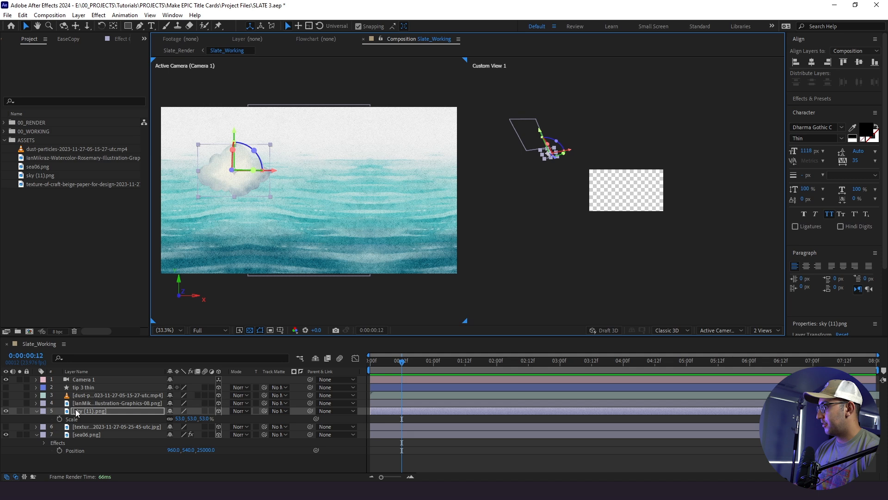
Step: Nudge the sea06.png layer down to a Y position of 549
click(76, 435)
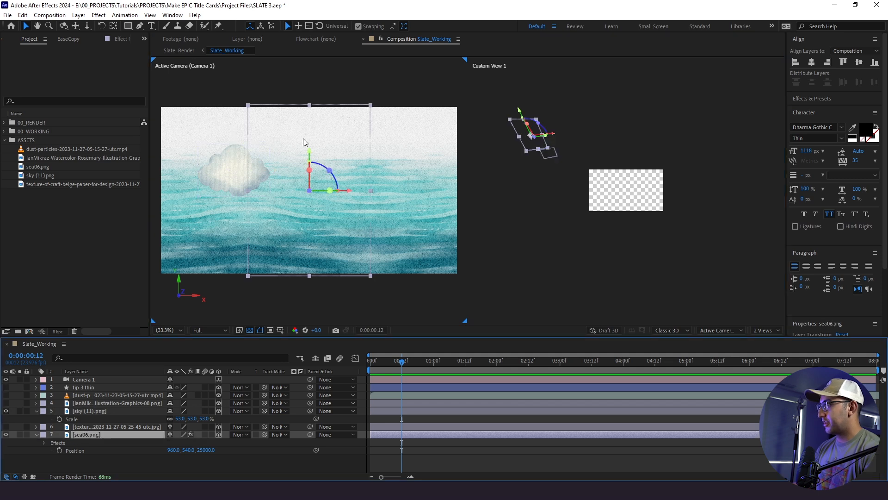
key(Down)
key(Down)
key(Down)
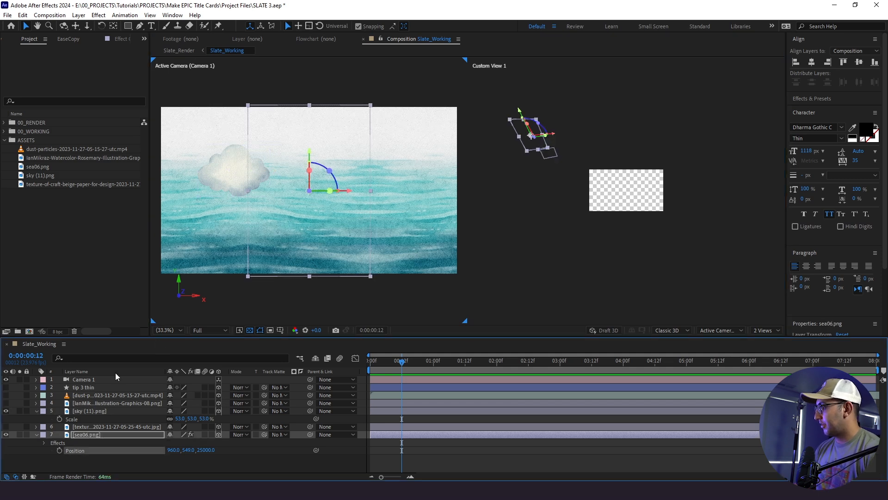
Step: Shift the cloud slightly further up and left, then duplicate it and place the copy on the right at about X 1670, Y 289
click(76, 412)
click(88, 425)
click(90, 411)
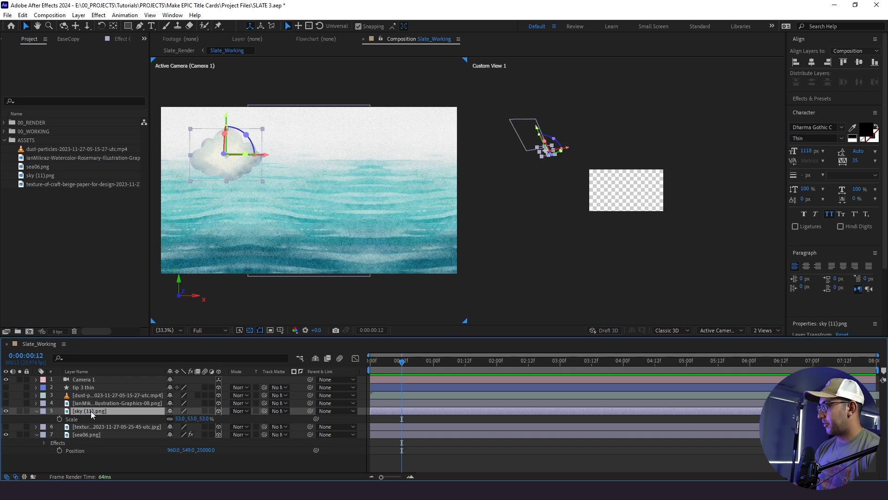
key(ctrl+d)
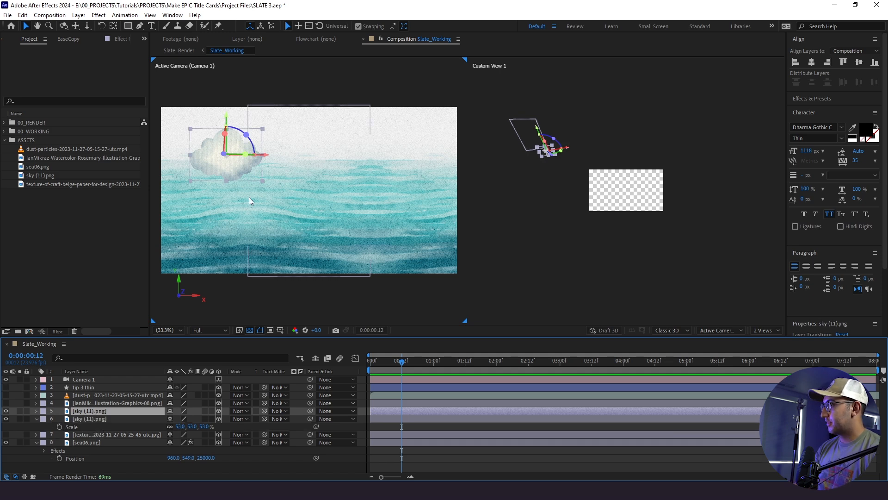
drag(262, 160, 384, 161)
drag(349, 119, 348, 134)
drag(391, 171, 403, 172)
drag(364, 138, 364, 138)
Step: Parent the original cloud layer to its duplicate and add a Position keyframe to the duplicate at the first frame
click(80, 418)
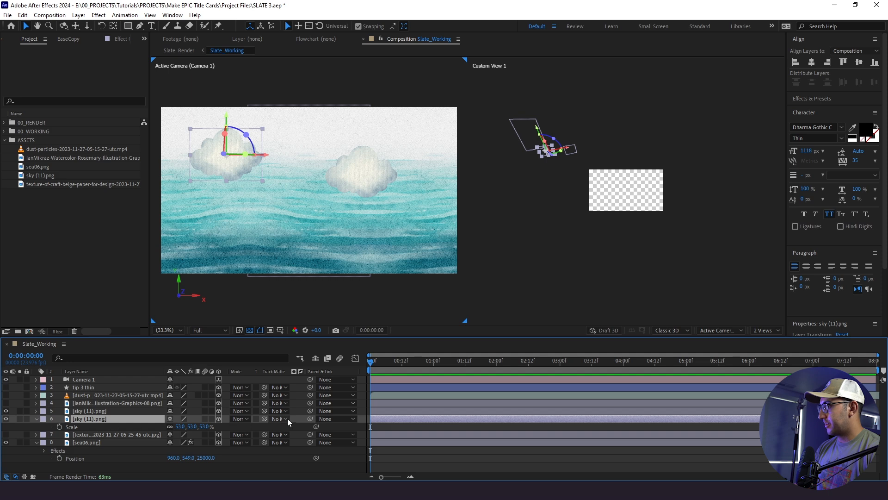
drag(310, 418, 99, 410)
click(99, 410)
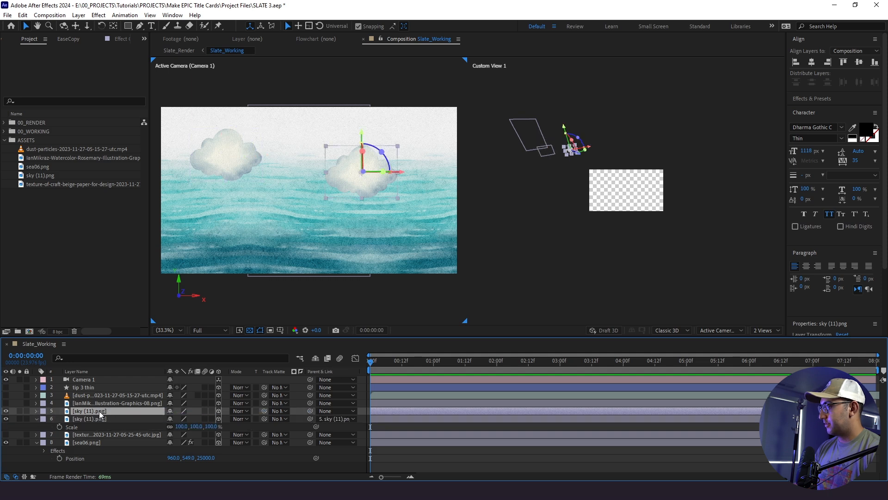
key(p)
click(59, 419)
Step: Create a second Position keyframe at 0:00:01:19 with the duplicate cloud moved right to X 1789.5
click(409, 361)
key(shift+Right)
key(shift+Right)
key(shift+Right)
key(shift+Right)
key(shift+Right)
key(shift+Right)
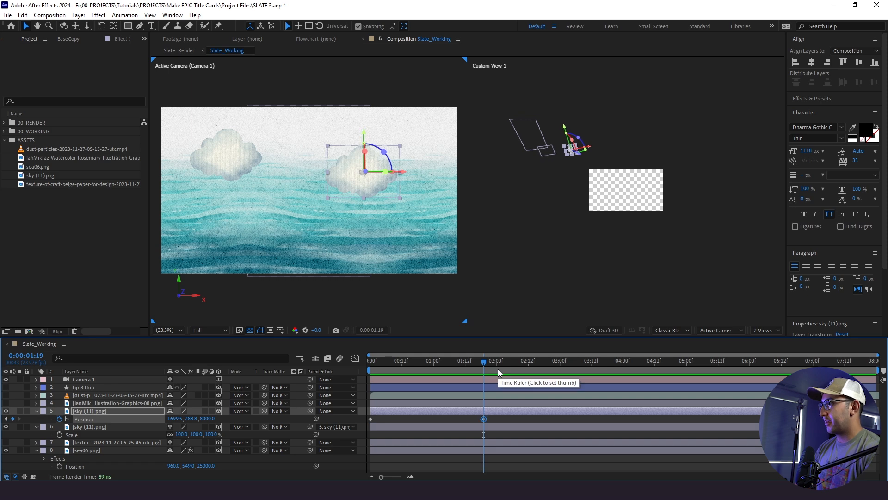
key(shift+Right)
key(shift+Right)
key(shift+Right)
key(shift+Right)
key(shift+Right)
key(shift+Right)
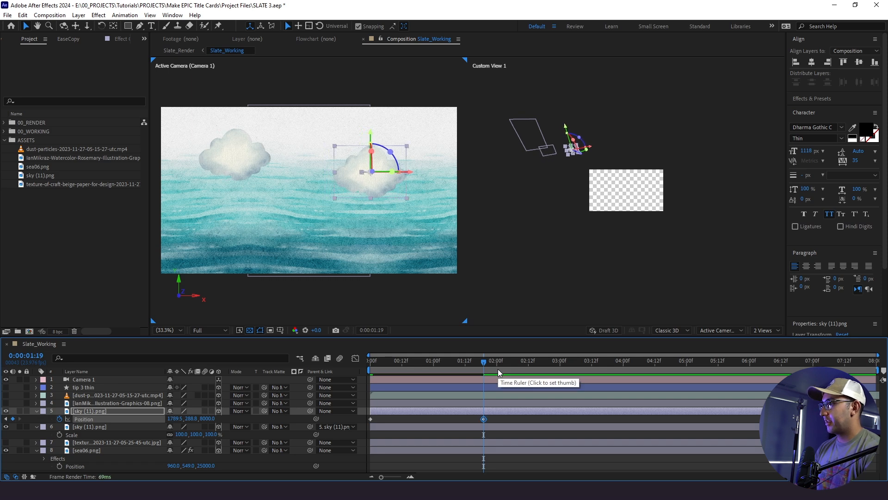
Step: Move the duplicate cloud's second Position keyframe to the end of the composition and preview the drift
click(515, 422)
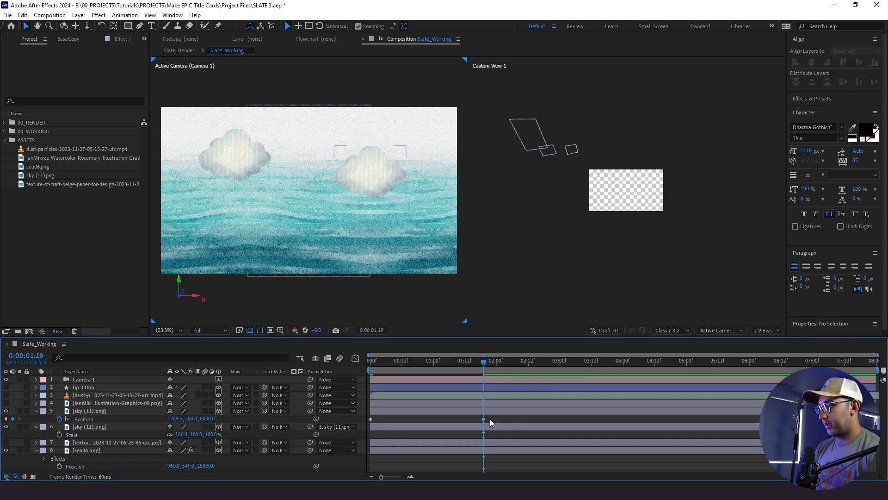
click(484, 419)
key(Delete)
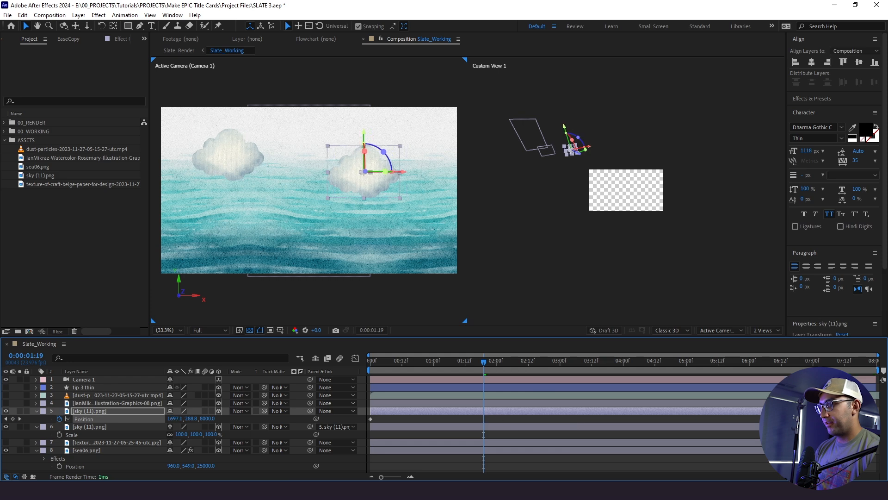
key(Home)
key(space)
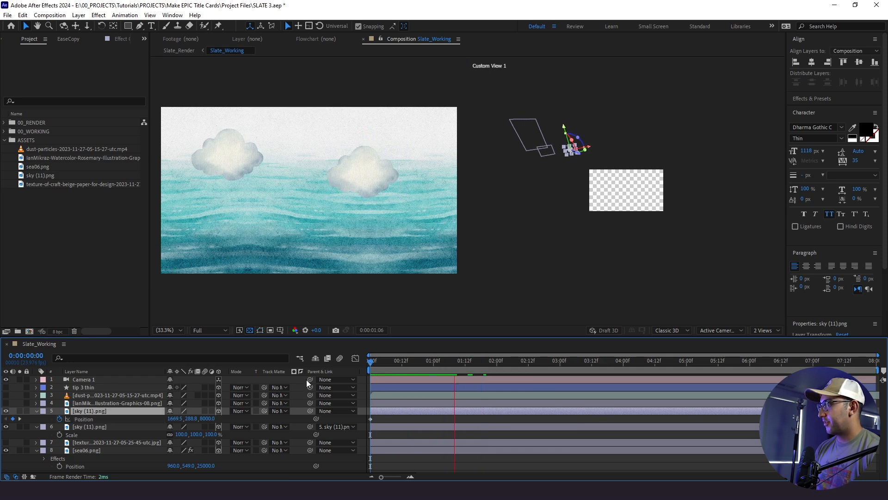
key(space)
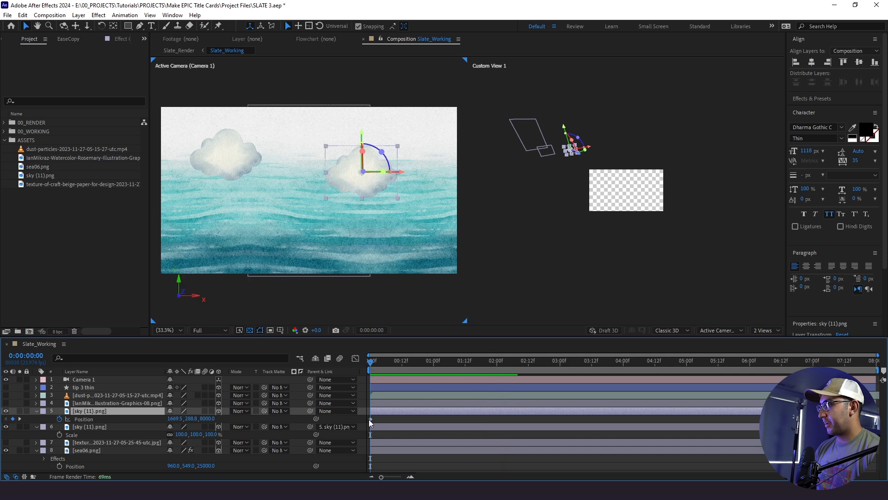
Step: Move the duplicate cloud's starting Position keyframe left to X 1459.5 and preview the faster drift
click(370, 418)
key(shift+Left)
key(shift+Left)
key(shift+Left)
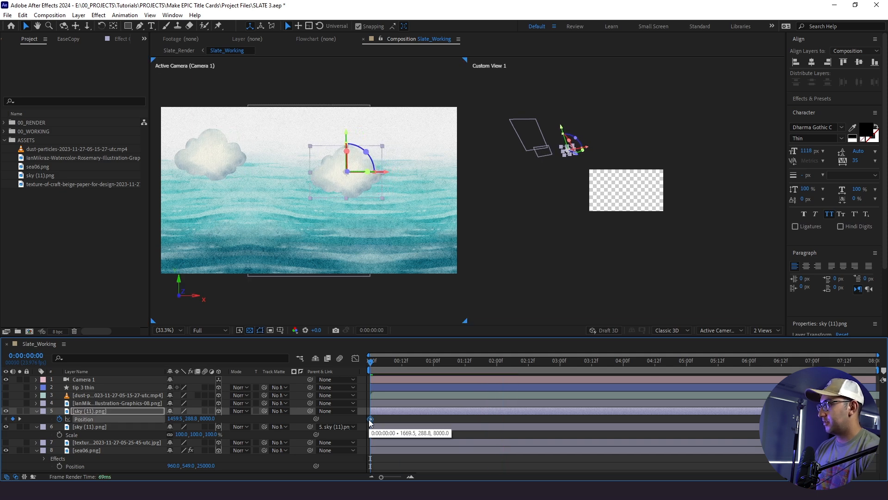
click(438, 420)
key(space)
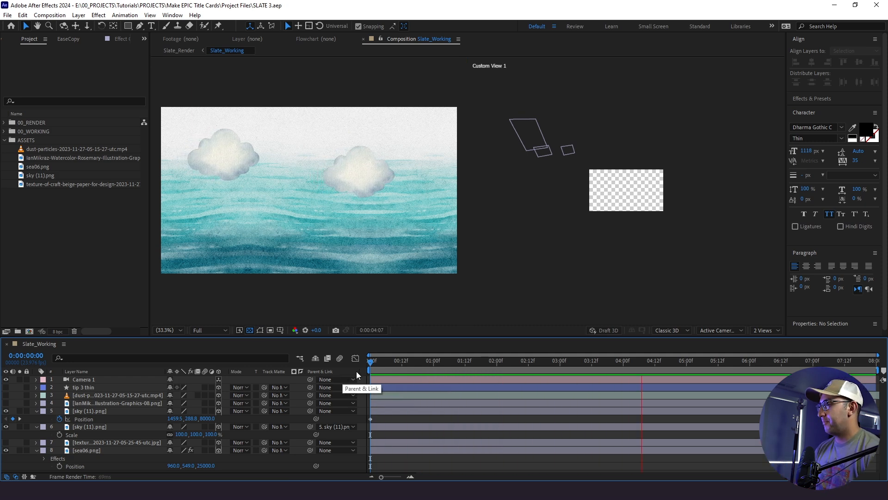
key(space)
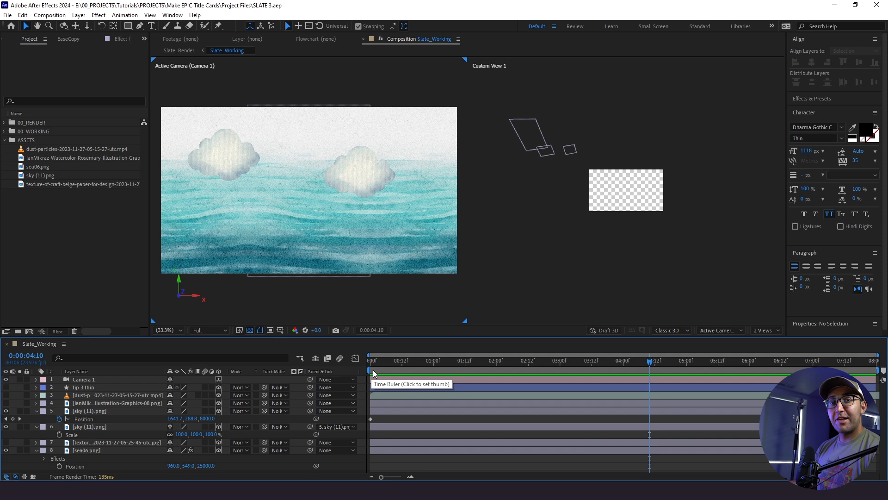
Step: Show the dust-particles video layer, set its Z position to 2000 and its blending mode to Screen
click(5, 395)
click(95, 397)
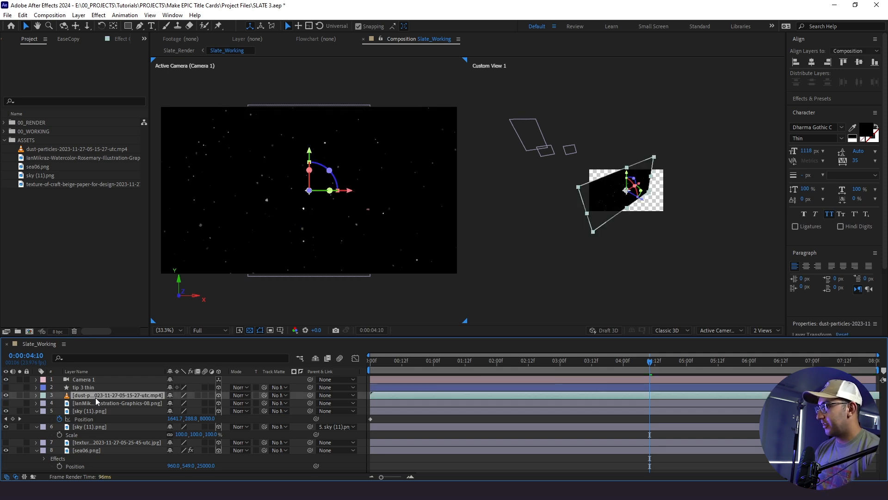
key(p)
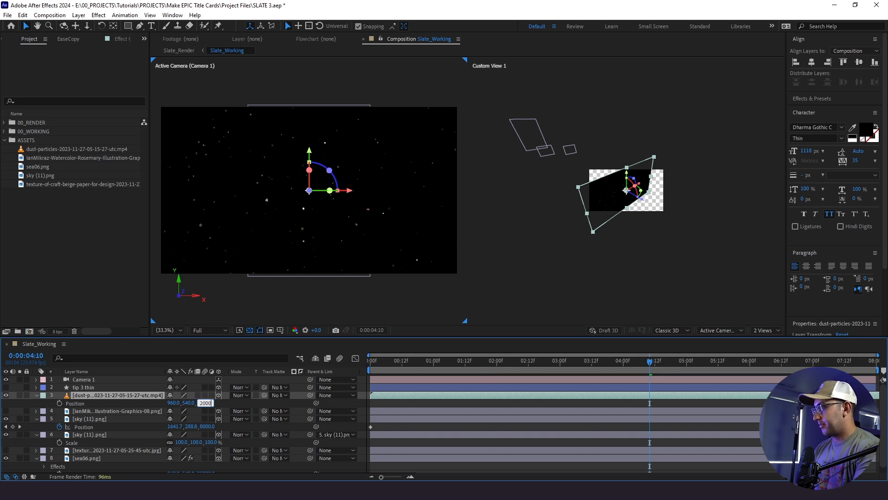
key(Return)
click(239, 395)
click(294, 194)
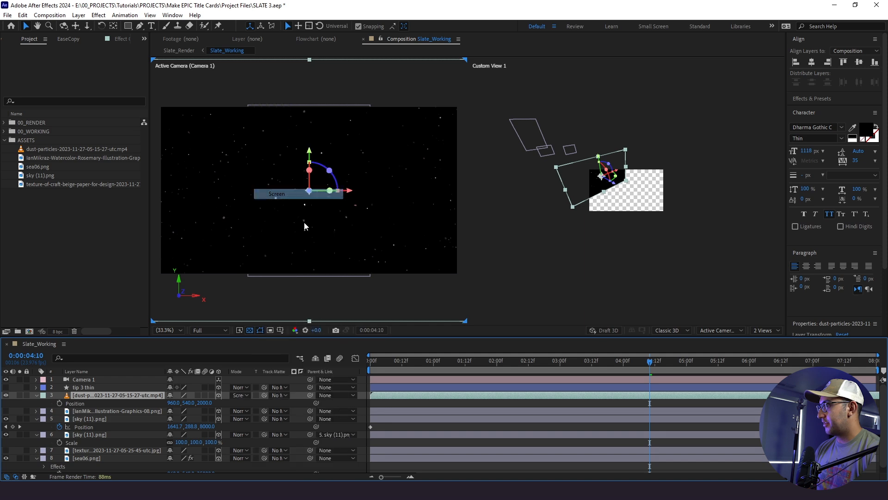
Step: Apply the Deep Glow effect to the dust-particles layer and return to the first frame
key(ctrl+space)
text(deep)
key(Return)
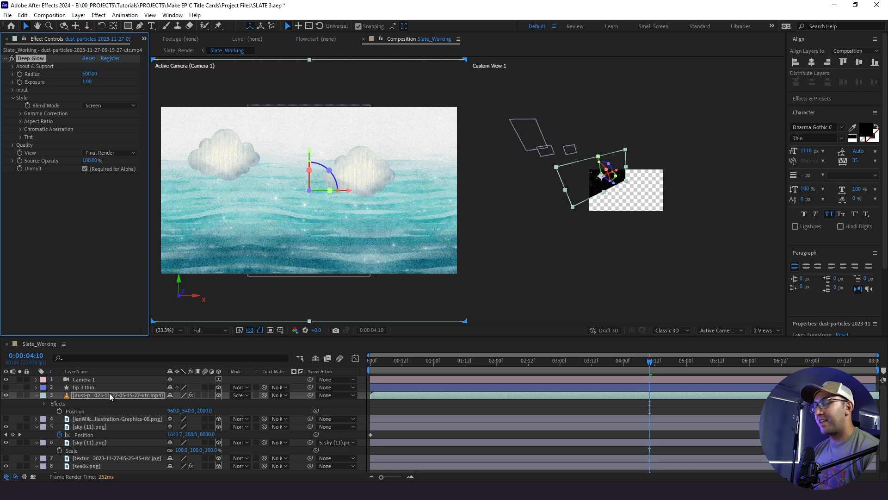
click(56, 426)
key(Home)
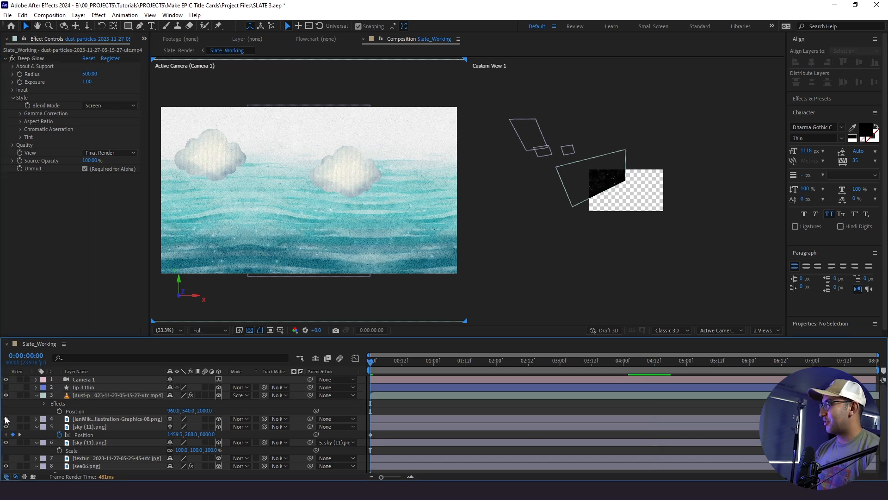
Step: Show the watercolor rosemary illustration layer and scale it down to 33%
click(6, 418)
click(95, 418)
key(s)
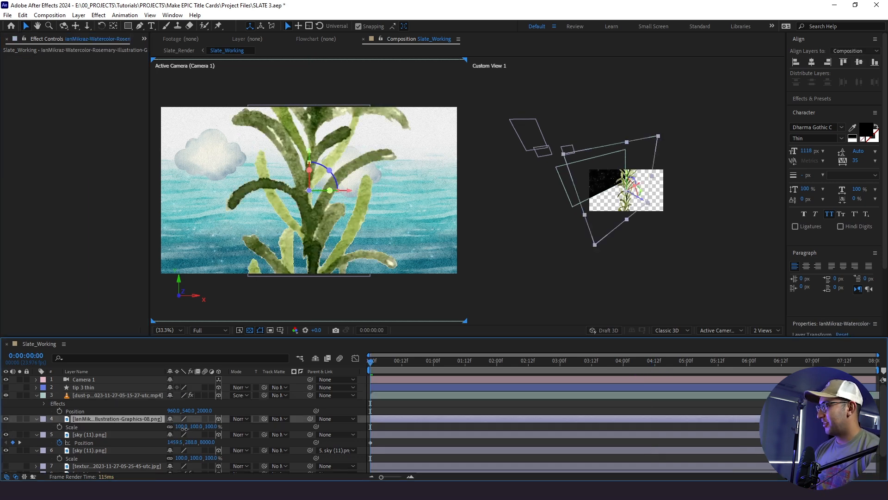
mouse_move(181, 426)
mouse_down()
mouse_move(154, 435)
mouse_move(166, 433)
mouse_up()
Step: Set the rosemary layer's Z position to -1000 and raise it until the base of its stem is in frame
click(141, 421)
key(p)
click(199, 426)
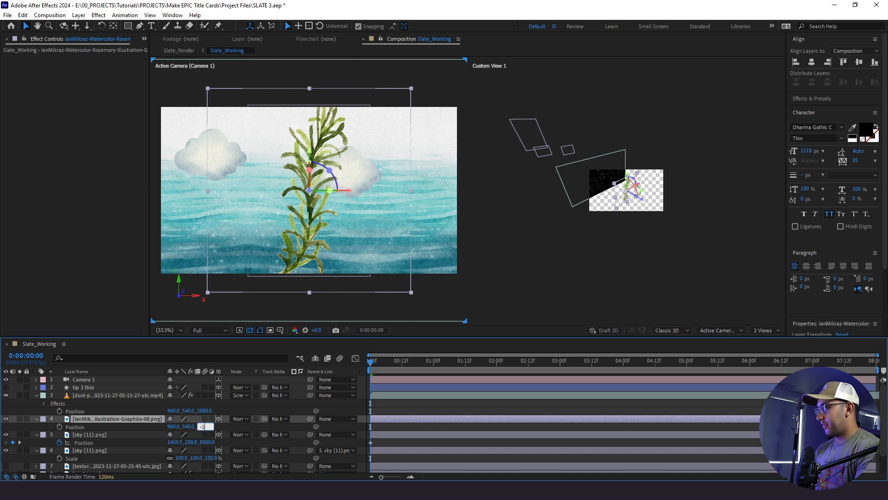
text(-1000)
key(Return)
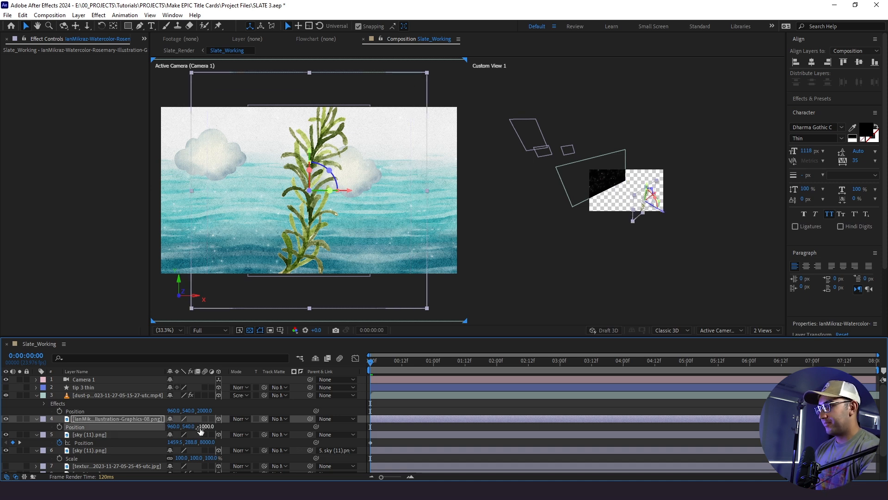
click(88, 418)
key(shift+Up)
key(shift+Up)
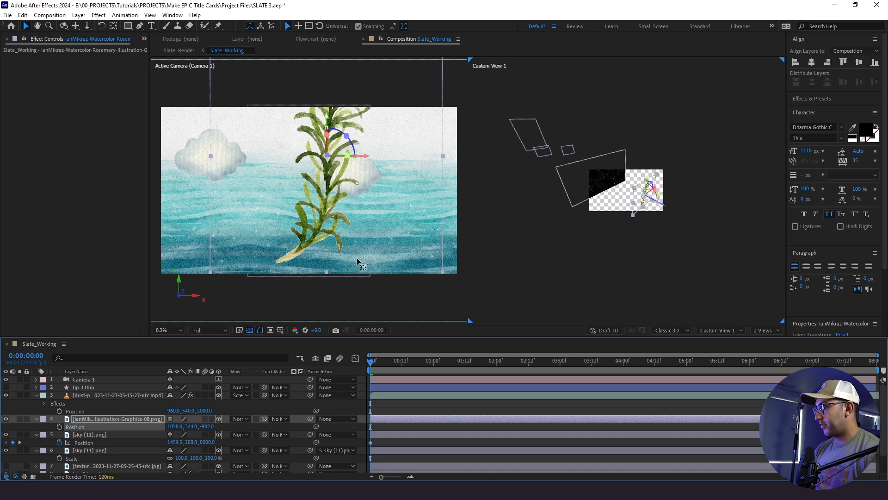
Step: Move the rosemary layer's anchor point to the base of its stem and test its Z orientation
key(y)
drag(329, 127, 316, 266)
click(120, 422)
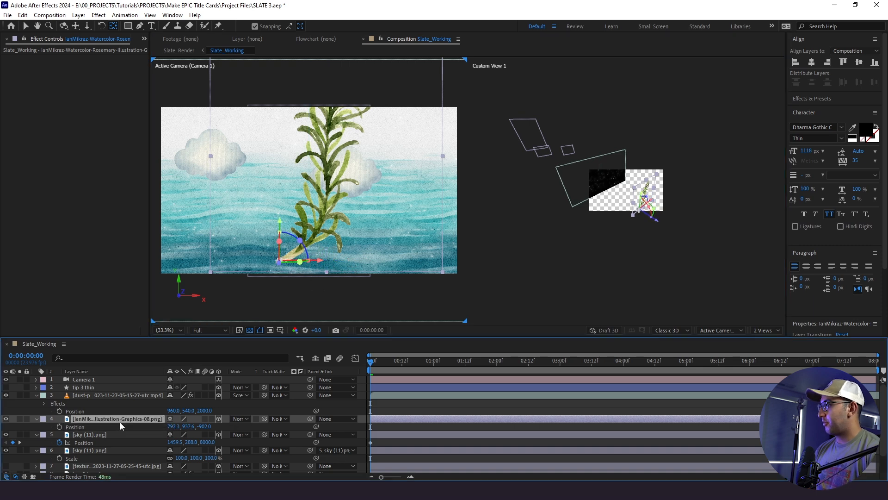
key(r)
drag(191, 426, 199, 430)
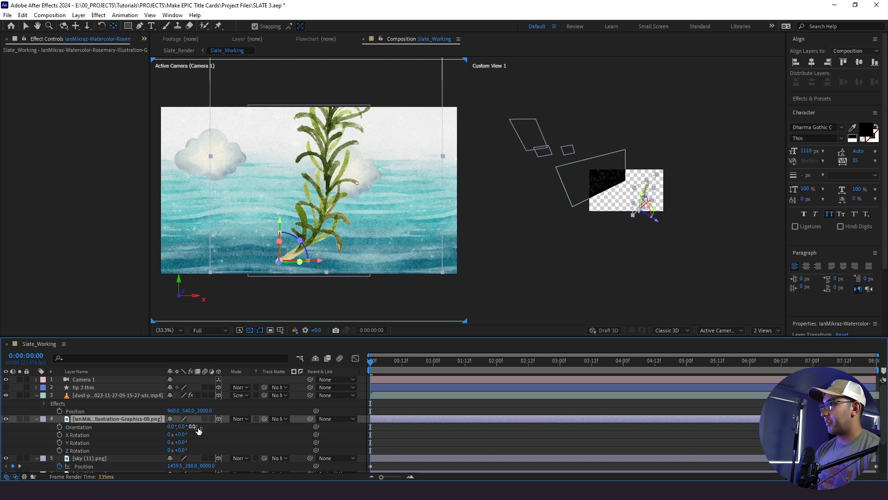
Step: Move the rosemary plant down and to the left so its stem base sits below the frame's lower-left edge
key(v)
click(118, 419)
key(shift+Down)
key(shift+Down)
key(shift+Down)
key(shift+Down)
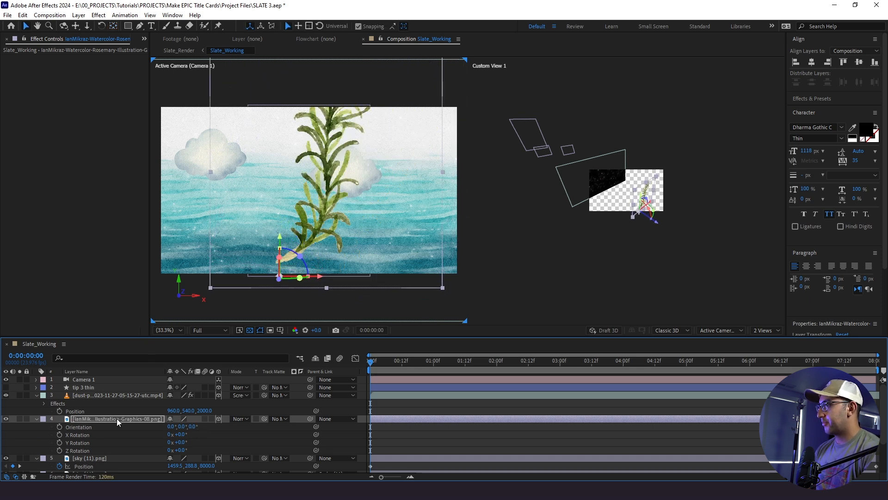
key(shift+Left)
key(shift+Left)
key(shift+Left)
key(shift+Left)
key(shift+Left)
key(shift+Left)
key(shift+Left)
key(shift+Left)
key(shift+Left)
key(shift+Left)
key(shift+Left)
key(shift+Left)
key(shift+Left)
key(shift+Left)
key(shift+Left)
key(shift+Left)
key(shift+Left)
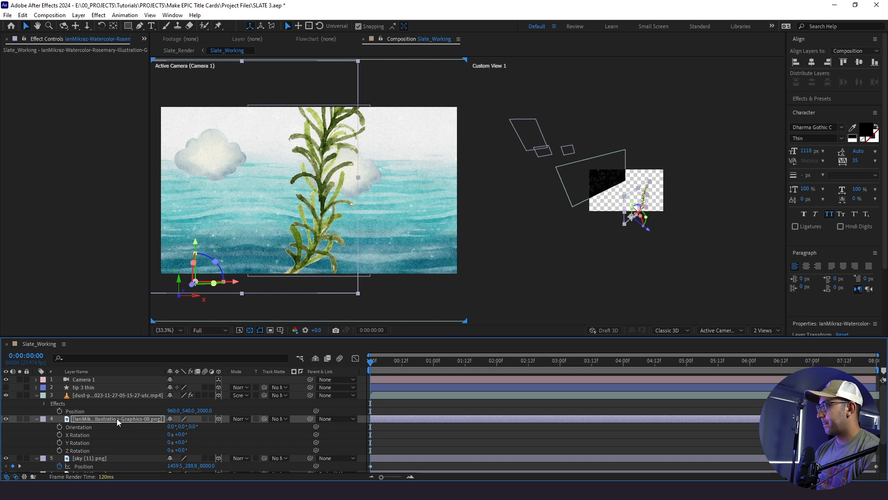
Step: Reduce the rosemary layer's scale to 23%
key(s)
click(183, 426)
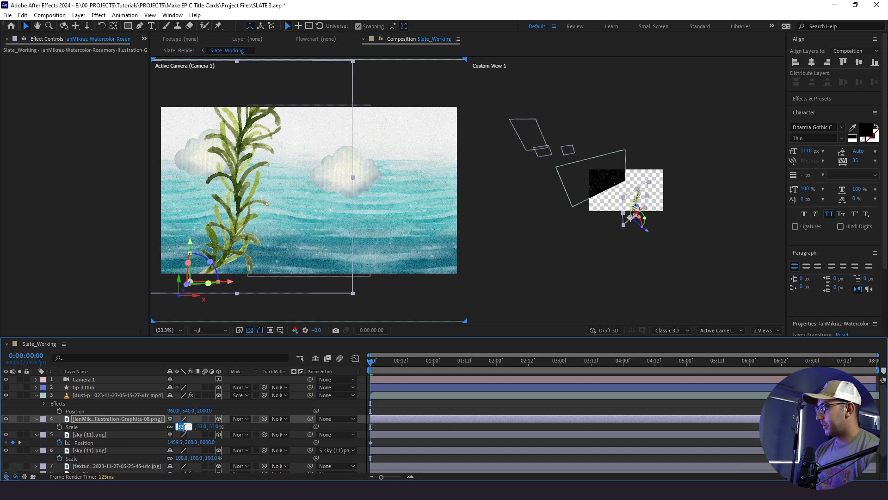
key(Down)
key(Down)
key(Down)
key(Down)
key(Down)
key(Down)
key(Down)
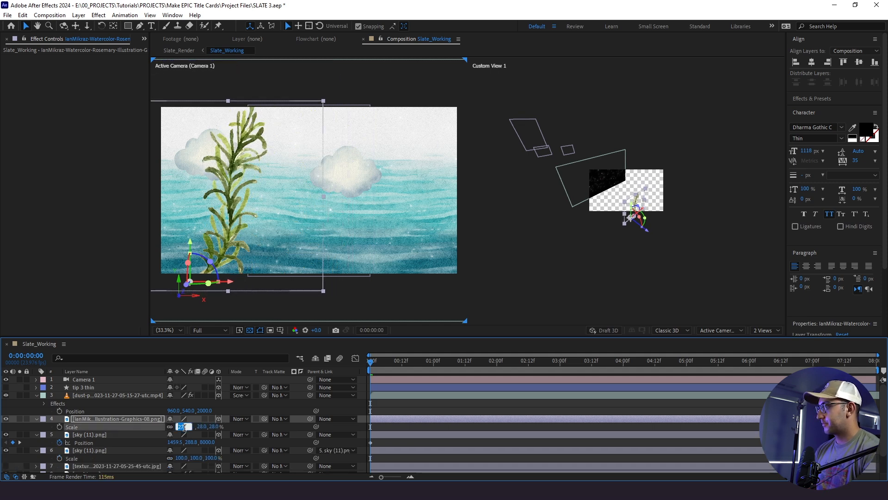
key(Down)
key(Down)
key(Down)
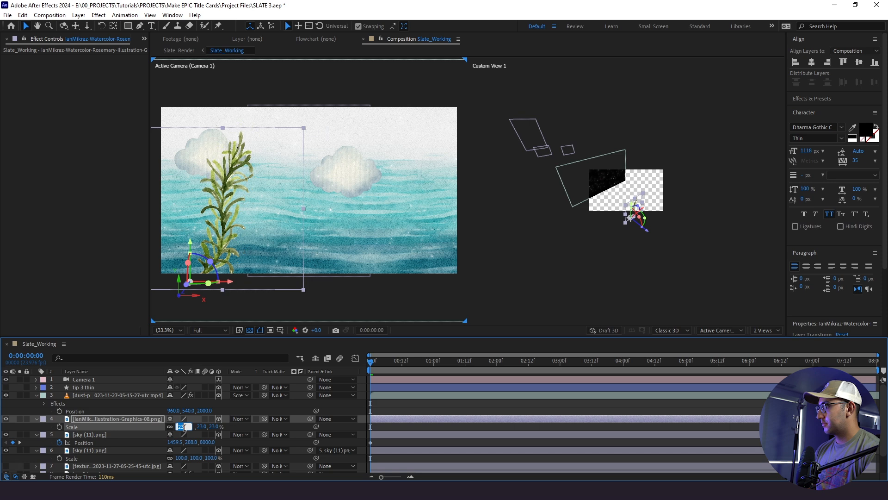
key(Return)
Step: Keyframe the rosemary layer's Orientation at the first frame and set its Z orientation to 10° at 1:00
key(r)
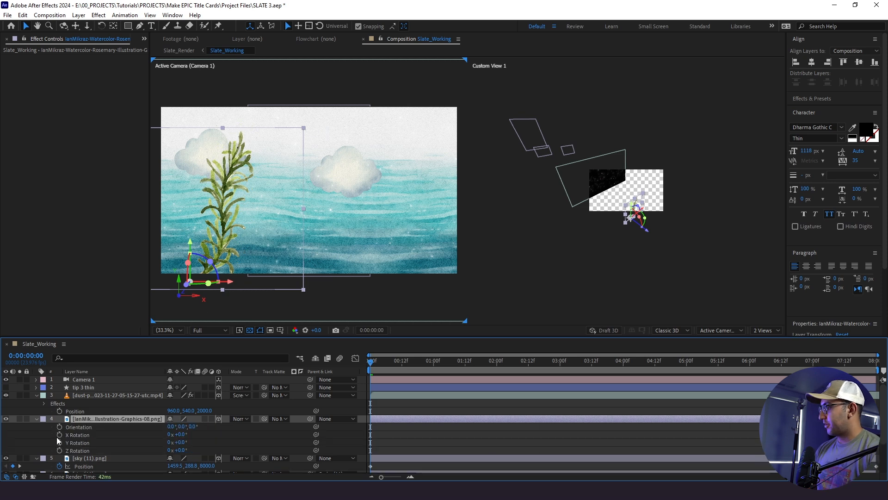
click(57, 427)
drag(389, 362, 431, 370)
drag(195, 426, 199, 426)
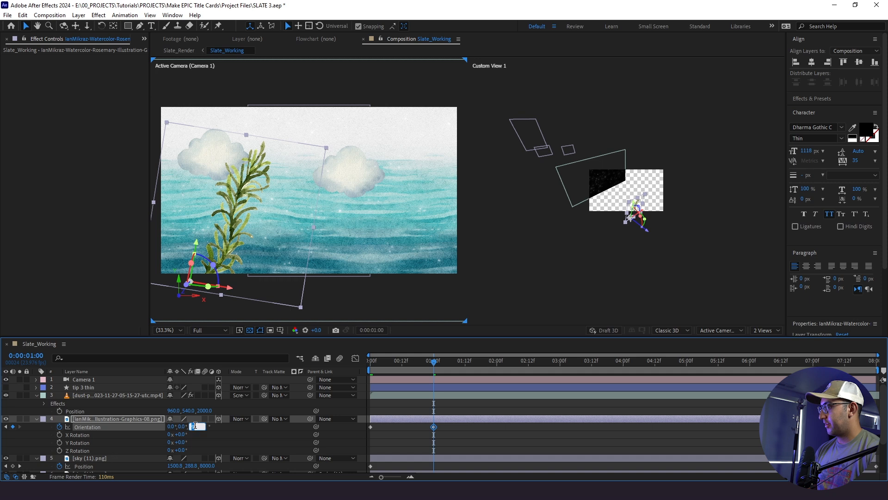
key(Up)
click(535, 427)
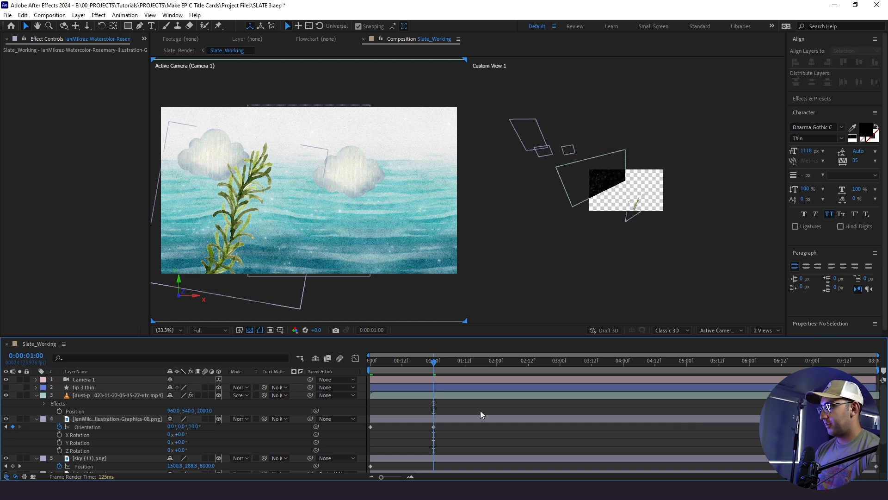
Step: Repeat the rosemary layer's starting Orientation keyframe at 2:00 and preview the sway
drag(476, 368, 496, 373)
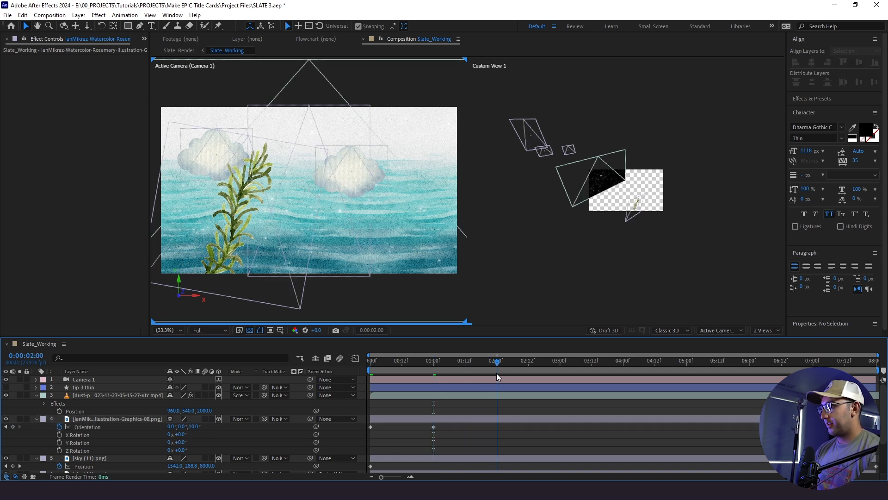
key(space)
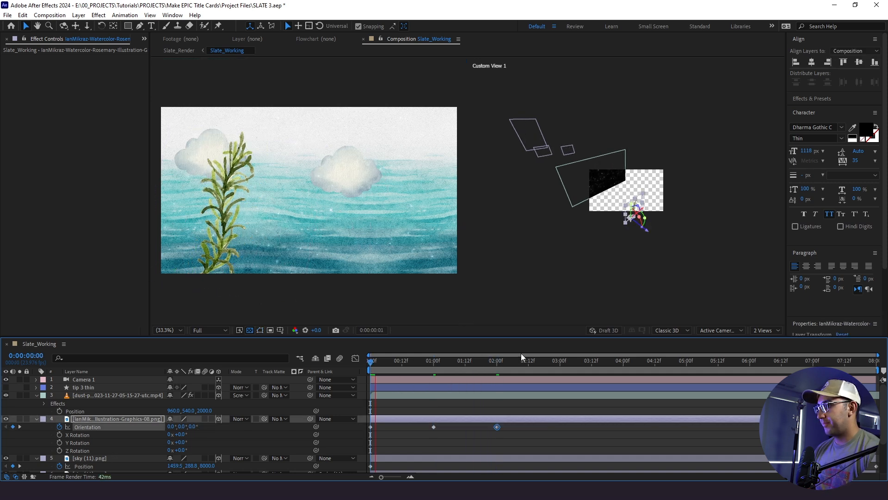
click(459, 426)
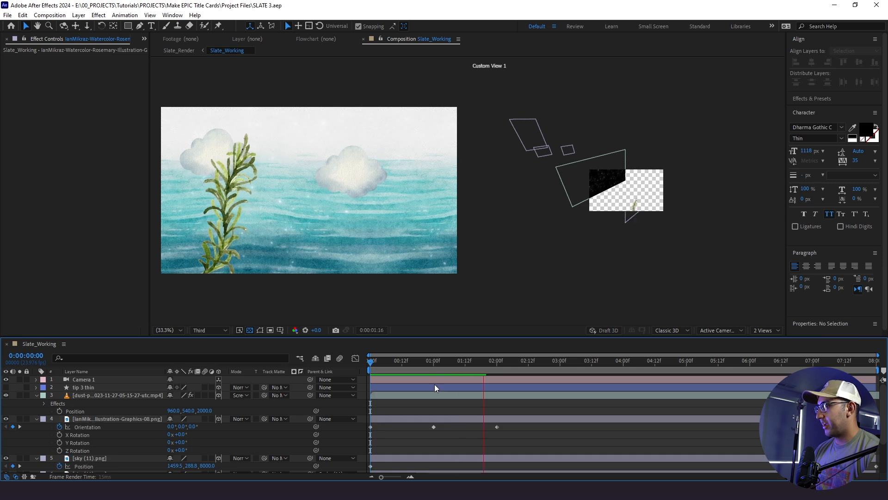
Step: Stretch the rosemary layer's three Orientation keyframes proportionally so the last falls at 3:22, and apply Easy Ease to them
drag(517, 433, 354, 426)
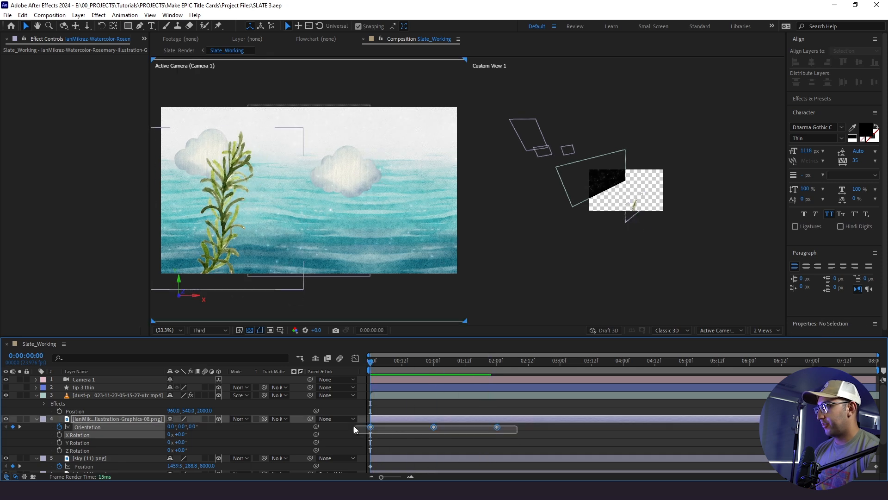
drag(499, 429, 591, 432)
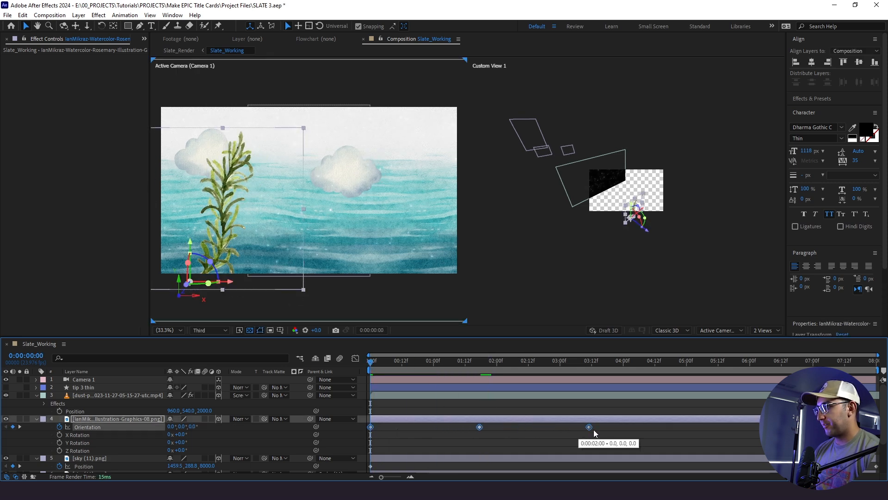
key(F9)
click(463, 439)
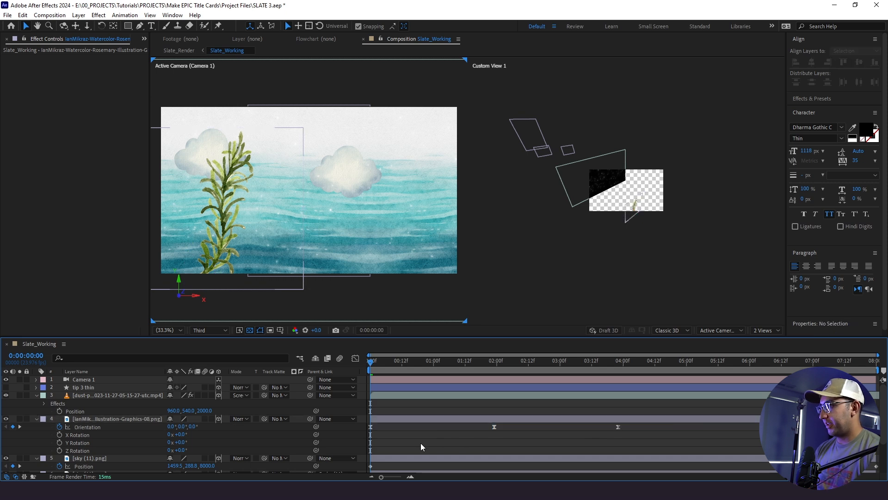
Step: Add a loopOut() expression to the rosemary layer's Orientation and preview the looping sway
alt+click(62, 429)
text(loop)
key(Down)
key(Down)
key(Return)
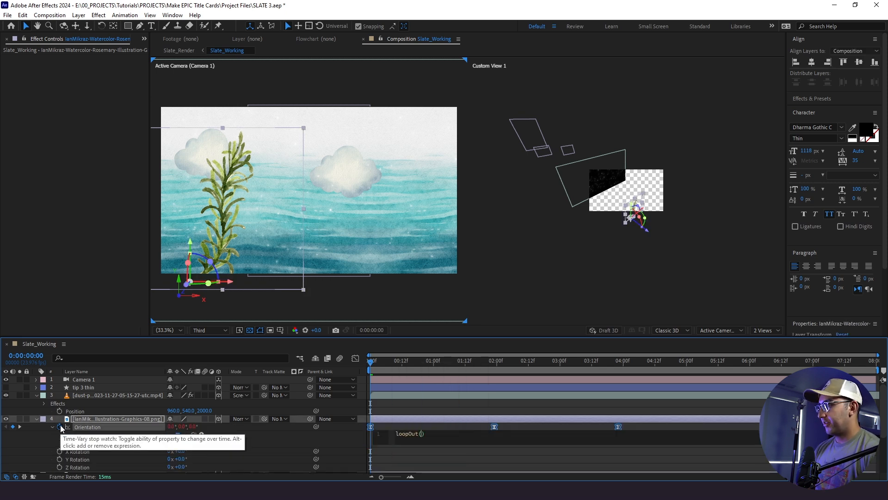
click(416, 407)
key(space)
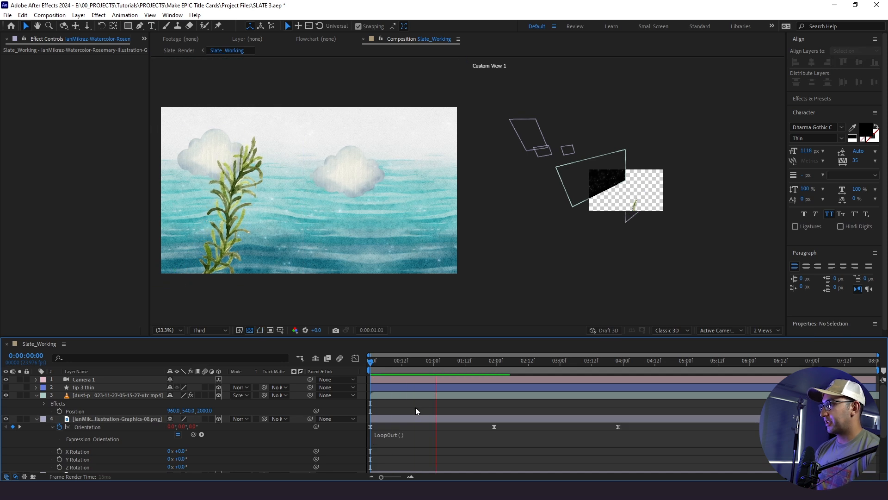
Step: Duplicate the rosemary layer and move the copy to the right side of the scene
click(95, 418)
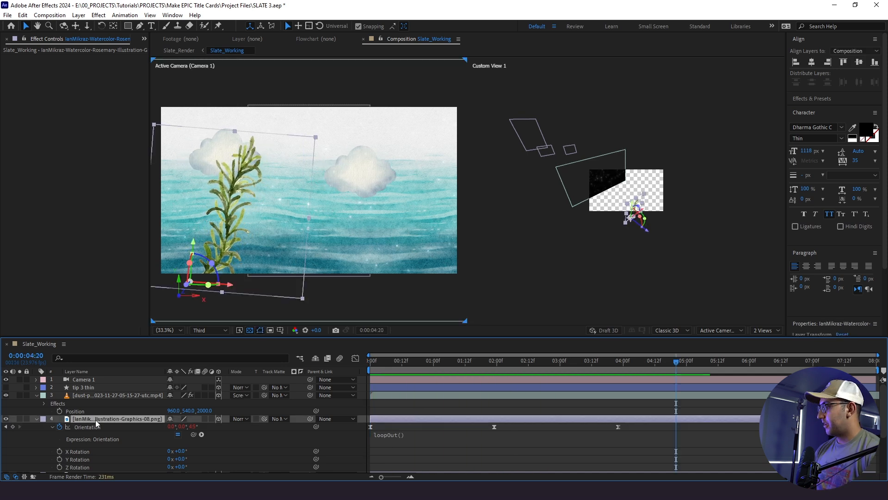
key(ctrl+d)
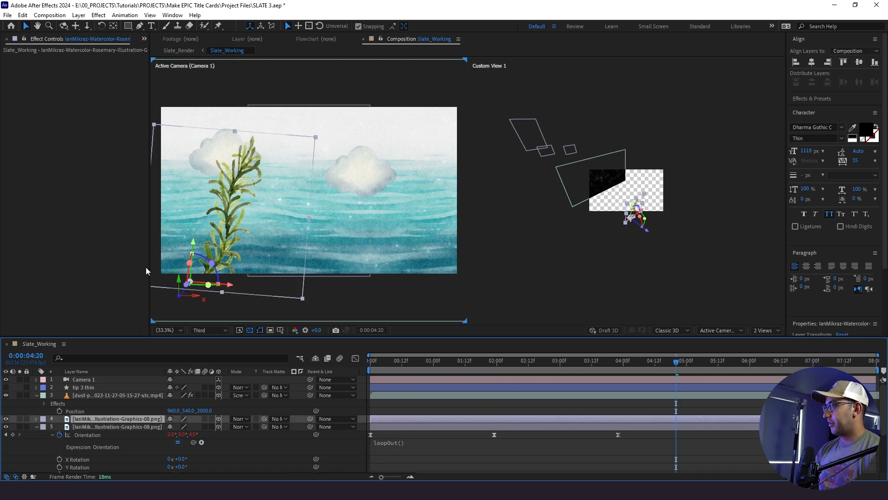
drag(234, 288, 407, 296)
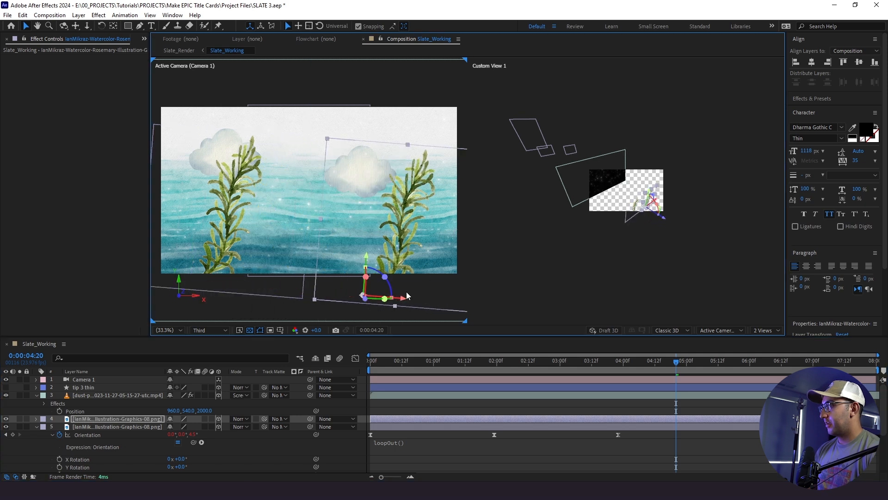
Step: Flip the duplicate rosemary horizontally and reposition it further right and slightly higher in the frame
right_click(92, 421)
mouse_move(126, 186)
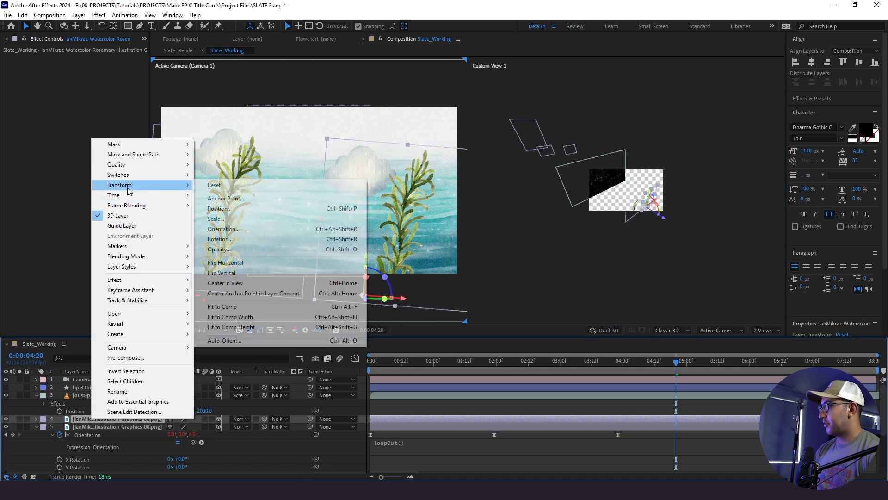
click(237, 273)
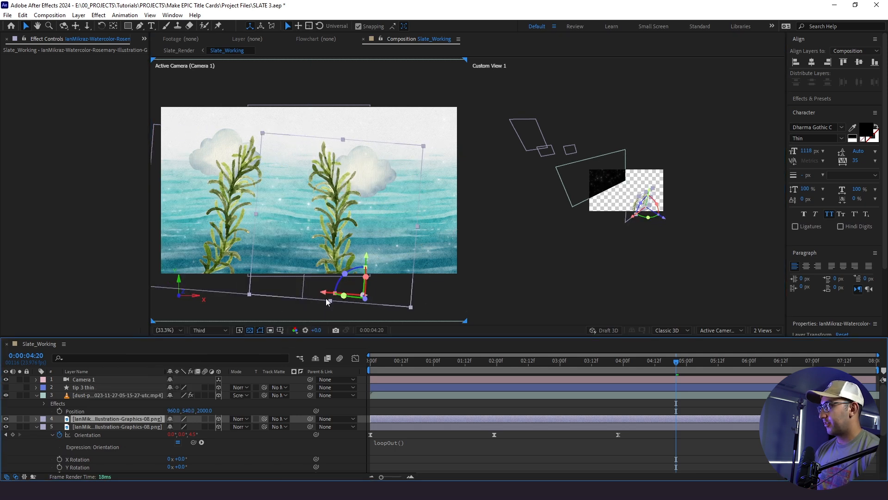
drag(328, 294, 427, 295)
drag(437, 250, 437, 250)
Step: Time-reverse the duplicate rosemary's first two Orientation keyframes
mouse_move(405, 419)
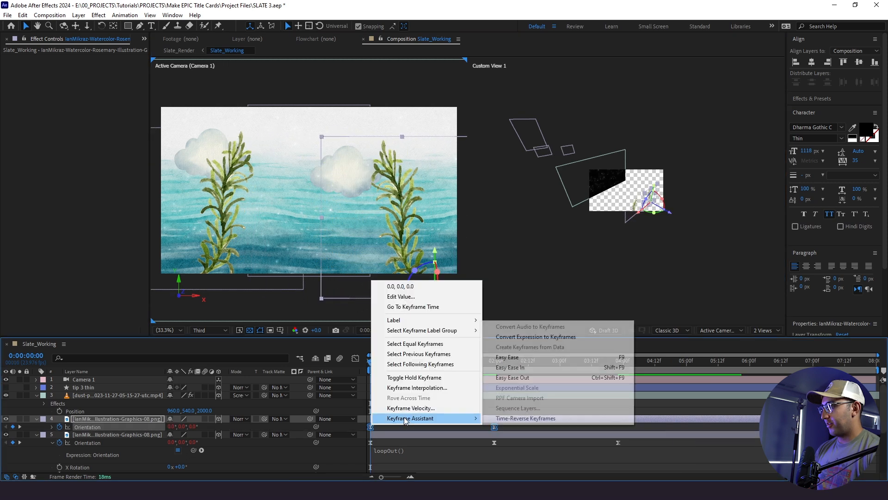
click(505, 418)
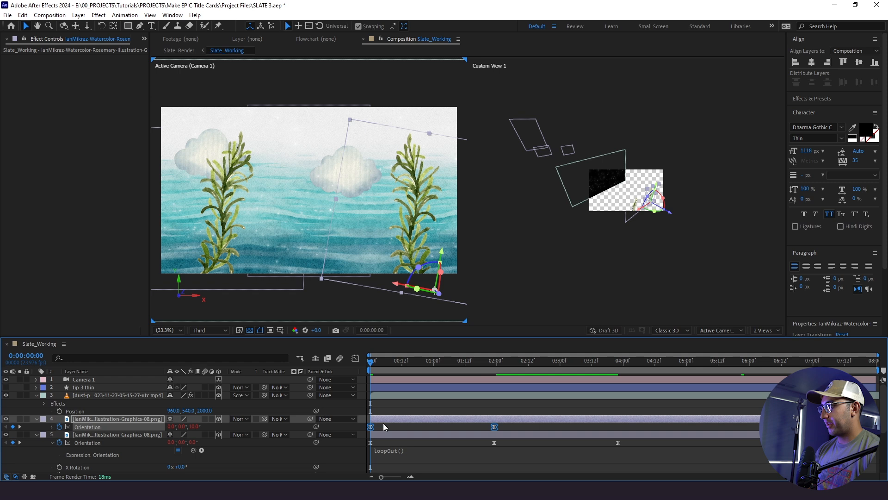
click(394, 443)
Step: Copy the duplicate rosemary's first Orientation keyframe to 3:22 and preview both plants swaying from the first frame
click(370, 427)
key(ctrl+c)
drag(567, 368, 617, 384)
key(ctrl+v)
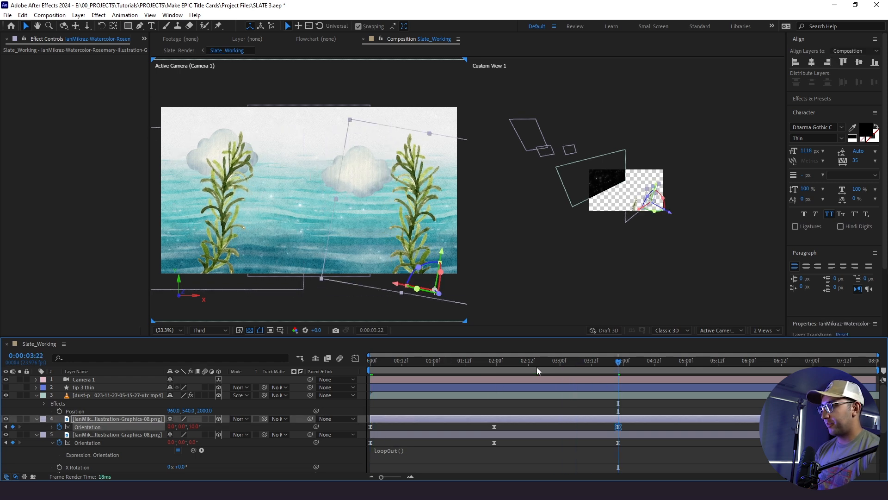
key(Home)
key(space)
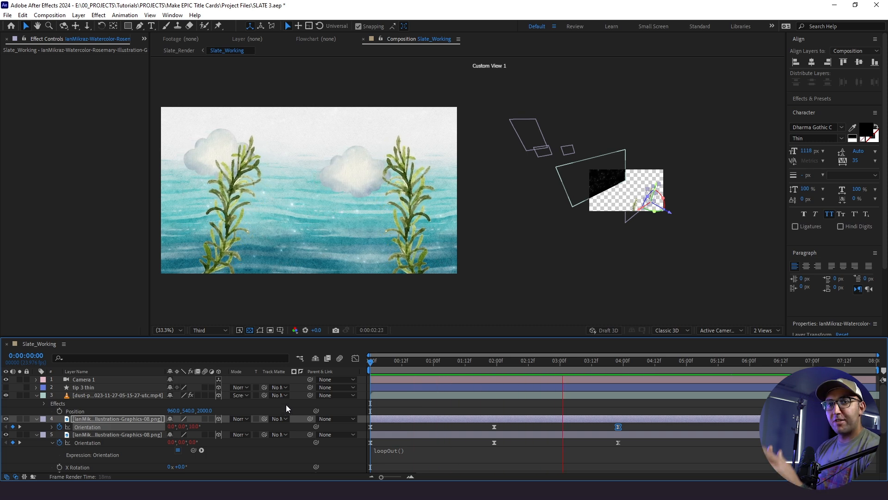
key(space)
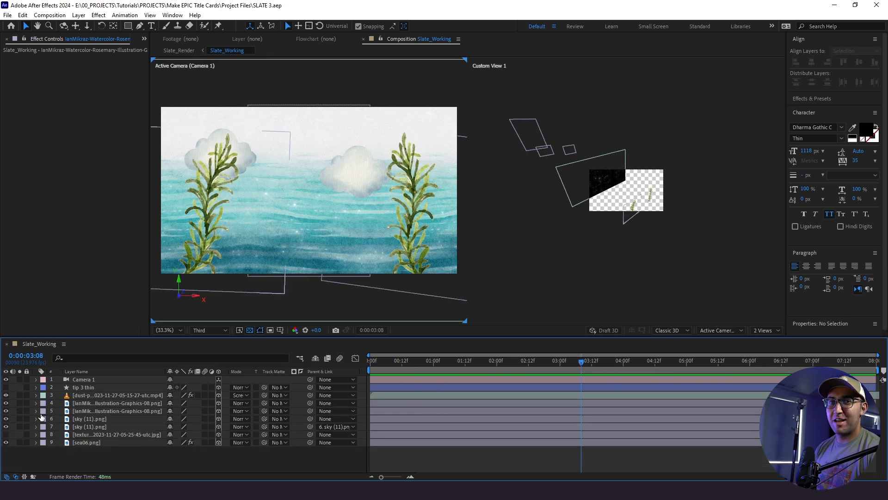
Step: Show the "tip 3 thin" layer and delay it so its Path morph starts at 2:00, extending its start back to the first frame
click(5, 387)
click(76, 388)
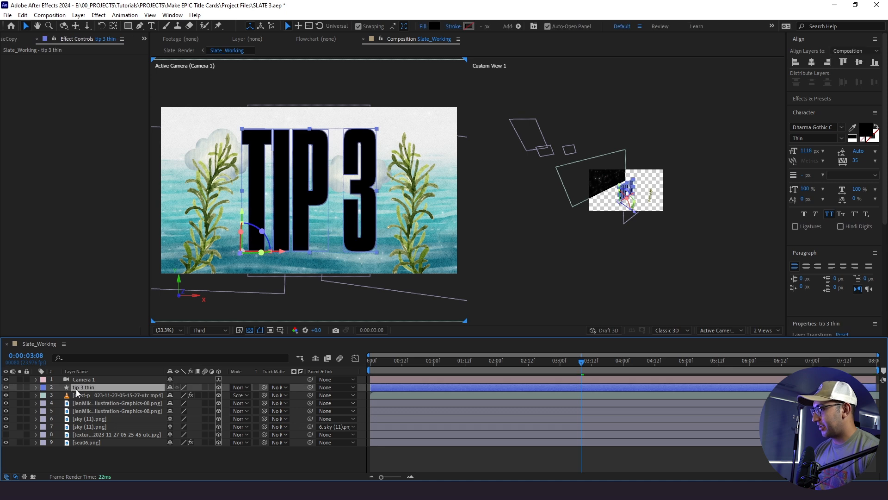
key(u)
drag(385, 388, 446, 388)
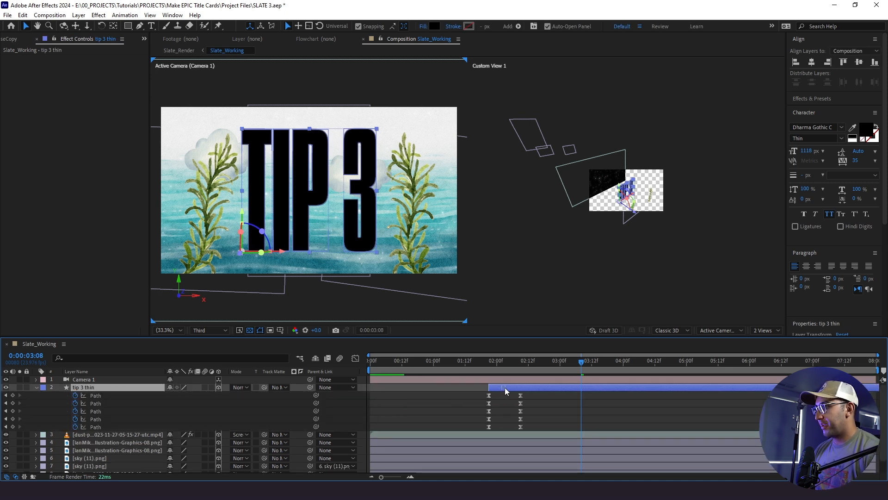
drag(509, 391, 400, 396)
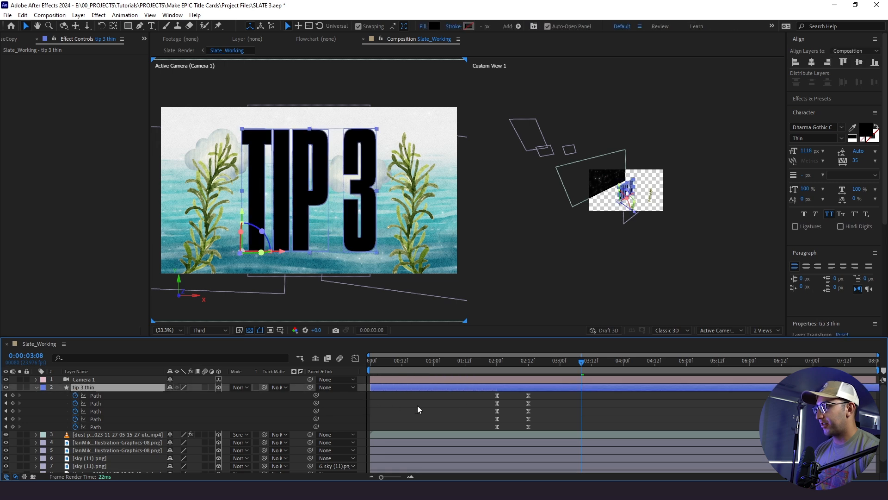
Step: Push the "tip 3 thin" layer back to a Z position of 4000 and scale it to 132%
click(417, 405)
click(457, 365)
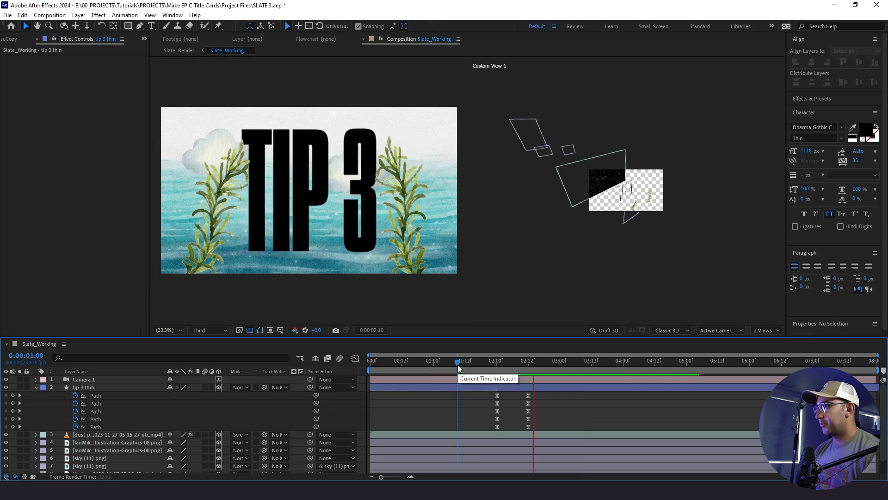
click(151, 387)
key(p)
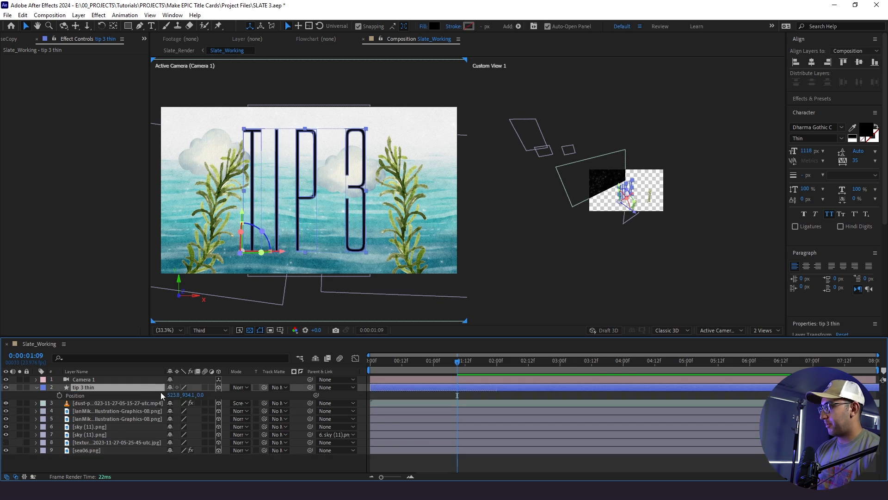
click(200, 395)
text(4000)
key(Return)
key(s)
drag(184, 396, 198, 396)
Step: Move the "tip 3 thin" layer's anchor point to the title's centre and reposition the title between the two plants
key(y)
drag(301, 235, 316, 148)
key(v)
drag(353, 179, 349, 180)
drag(315, 140, 315, 154)
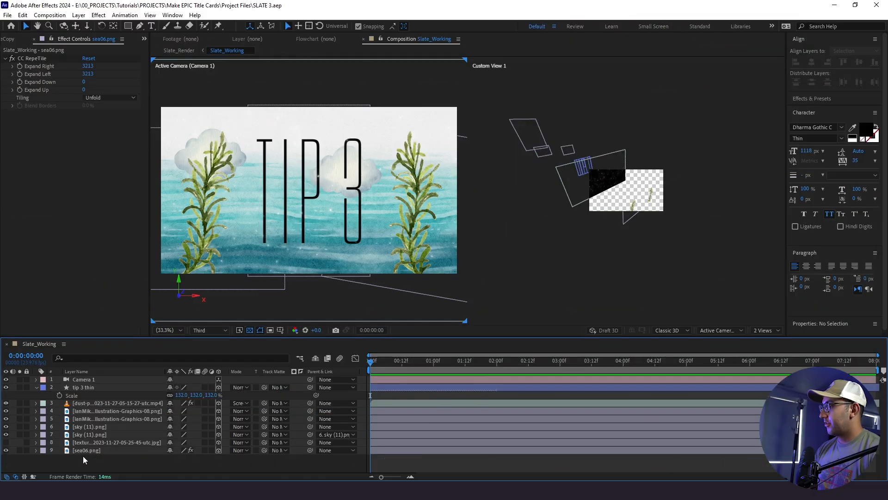
Step: Apply the Tritone effect to the sea06.png layer
click(90, 449)
key(ctrl+space)
text(tri)
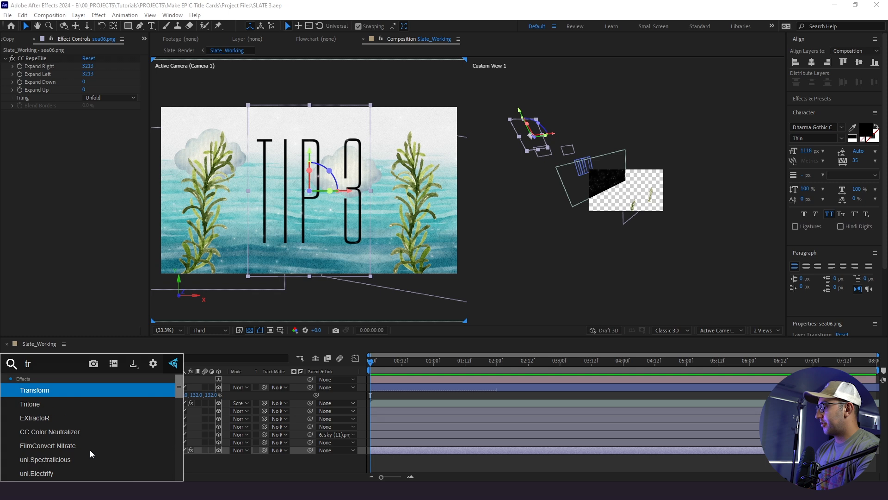
key(Return)
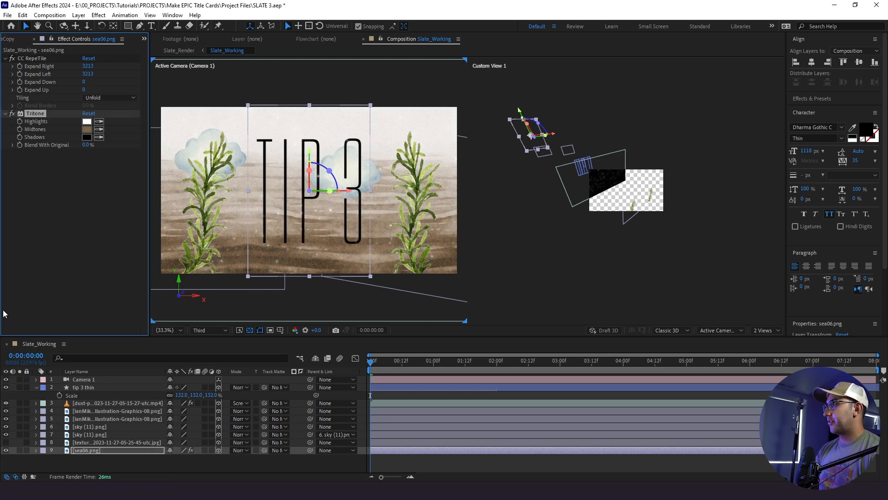
Step: Set the sea layer's Tritone midtones to the light beige B09E89
click(87, 129)
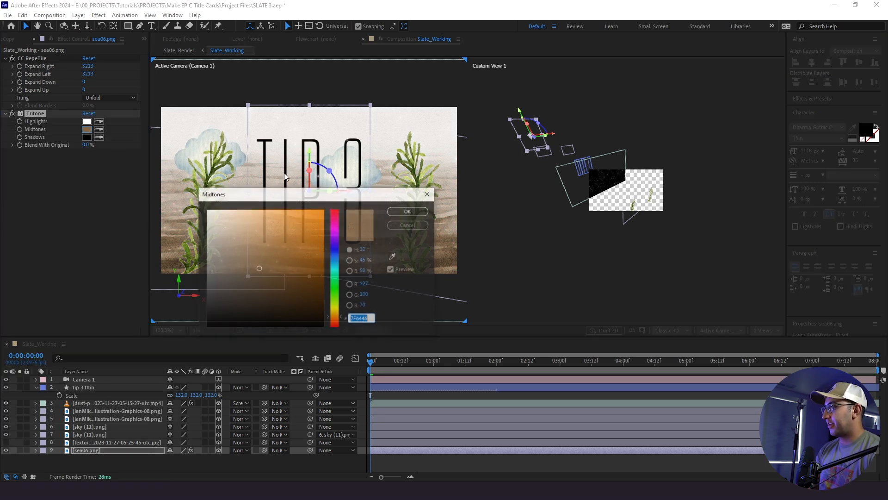
drag(480, 250, 470, 245)
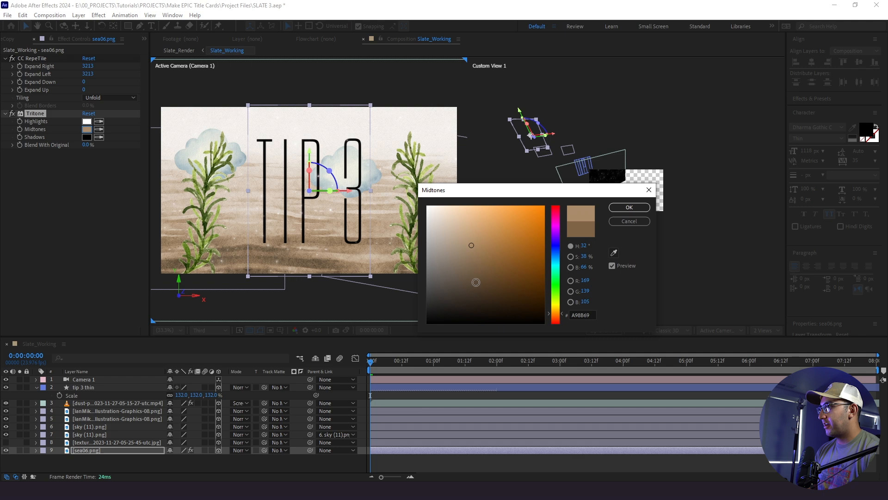
click(476, 281)
click(459, 255)
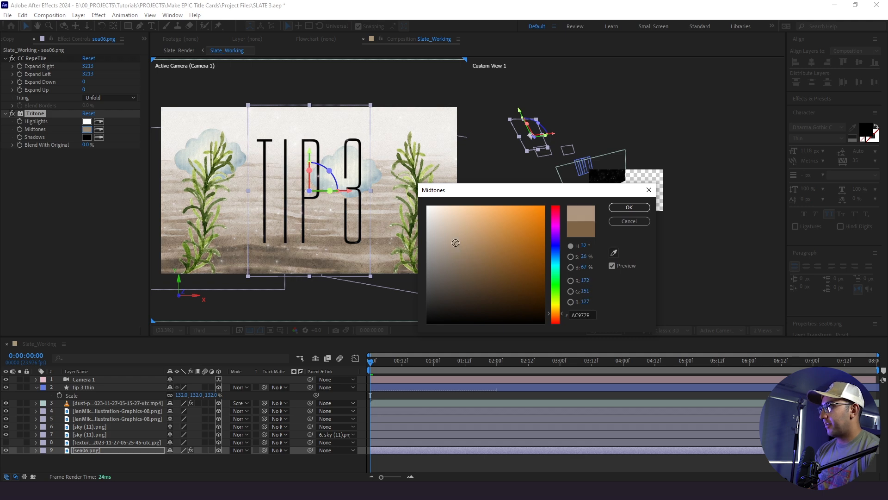
drag(457, 246, 452, 241)
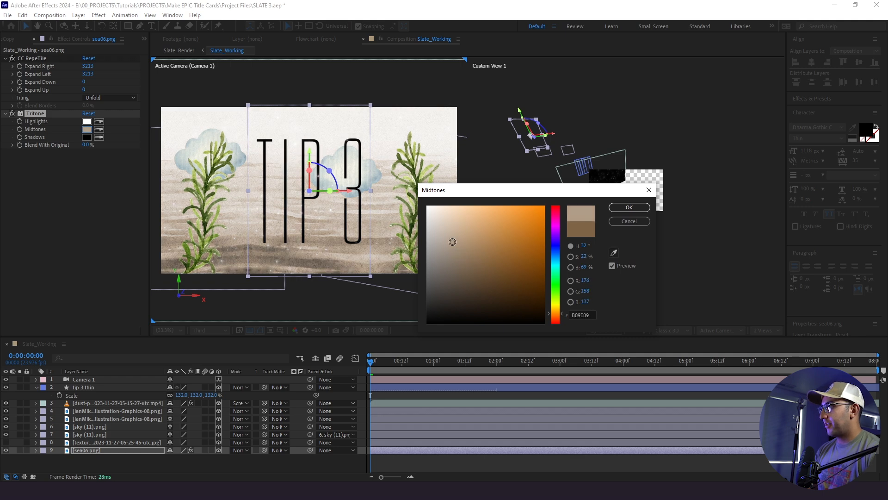
click(629, 207)
Step: Set the sea layer's Tritone highlights to the light grey E7E7E7
click(86, 121)
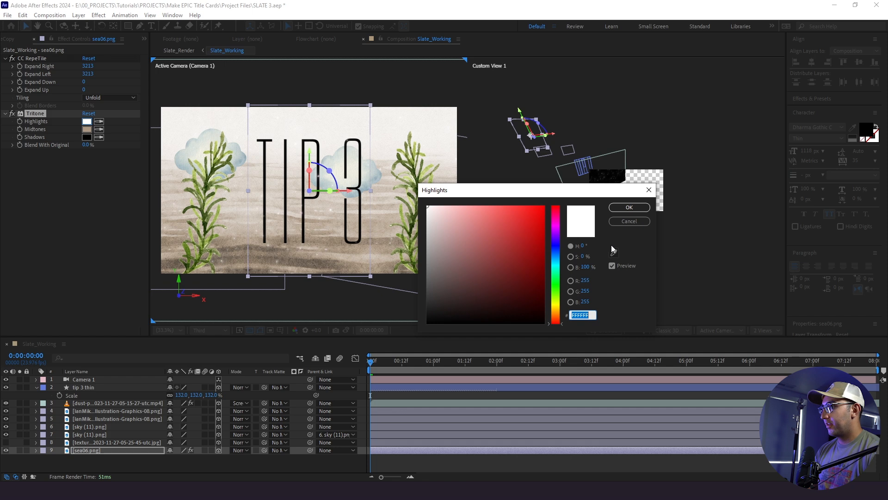
click(614, 252)
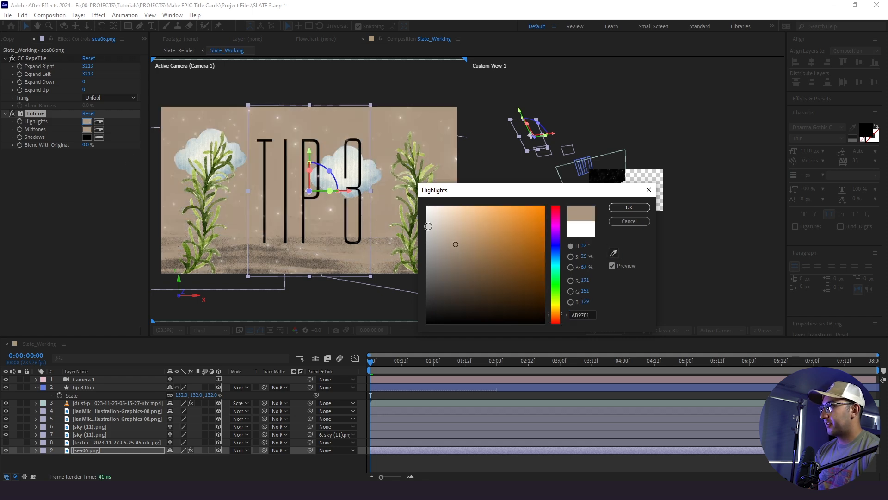
click(435, 229)
drag(432, 223, 428, 219)
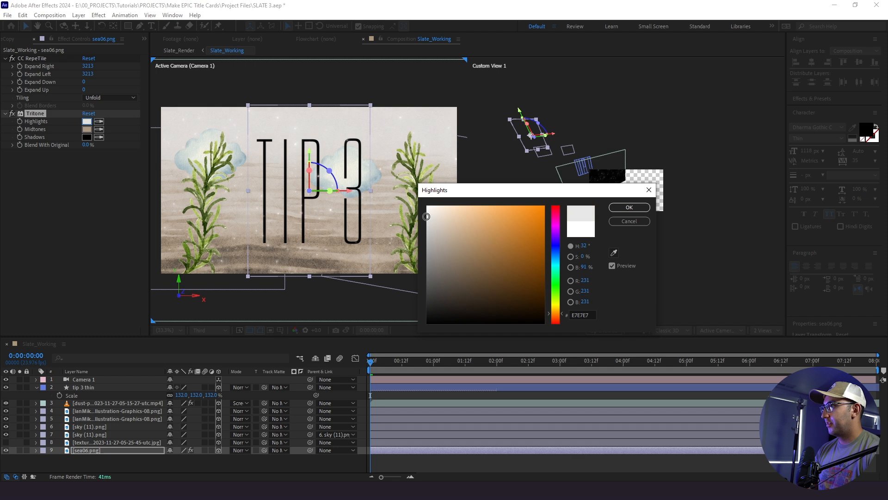
click(630, 209)
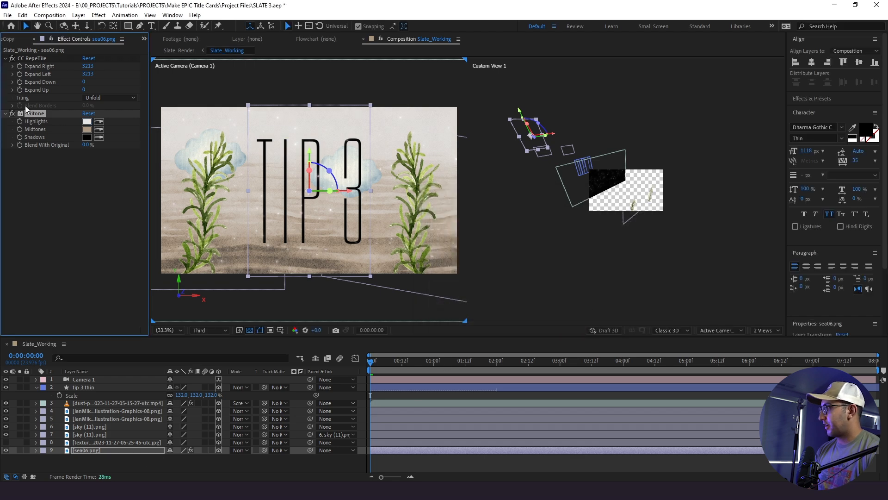
Step: Copy the sea layer's Tritone effect onto both sky (11).png cloud layers
click(85, 434)
shift+click(82, 427)
key(ctrl+v)
Step: Darken the Tritone midtones of the upper sky (11).png layer to 493928
click(90, 418)
click(90, 427)
click(87, 74)
drag(474, 279, 480, 289)
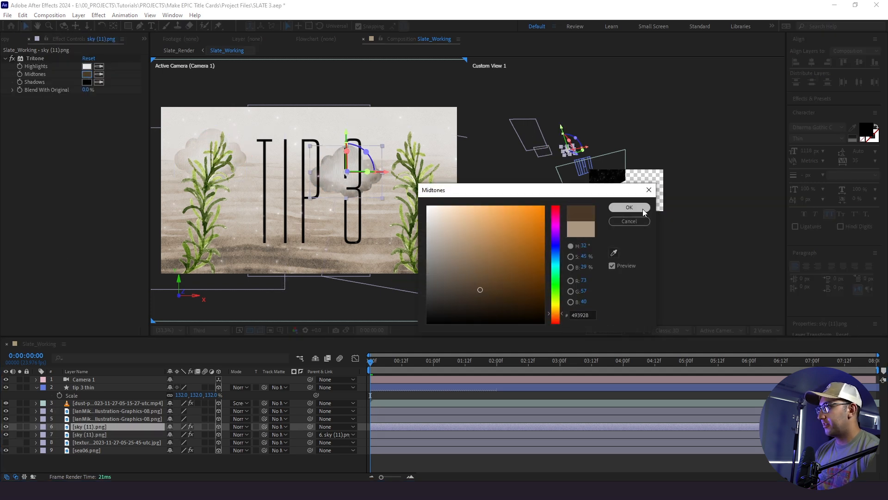
click(629, 208)
Step: Replace the other sky (11).png layer's Tritone with a copy of the darkened version
click(86, 434)
click(39, 61)
key(ctrl+v)
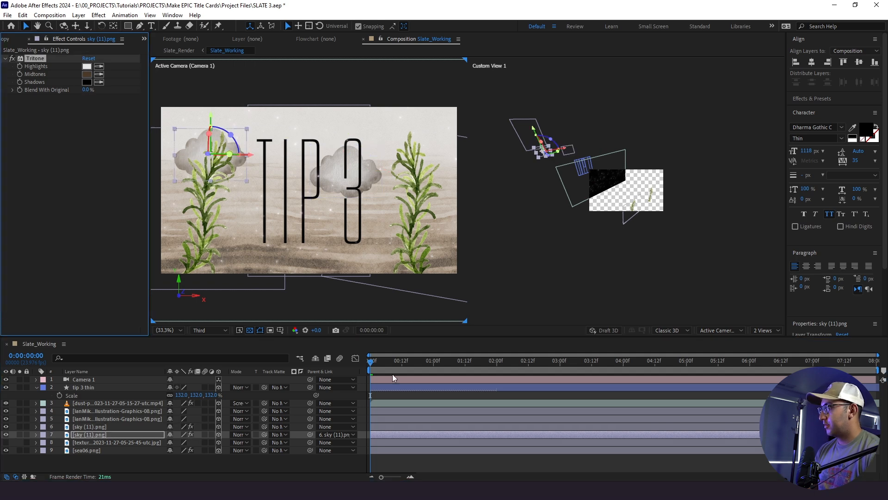
Step: Apply the Tritone effect with its default colors to both rosemary layers and preview the scene
click(93, 418)
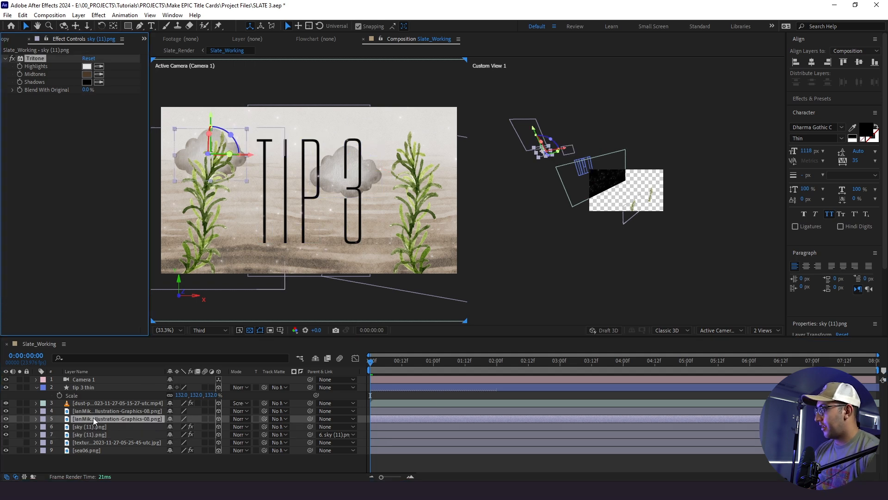
key(ctrl+space)
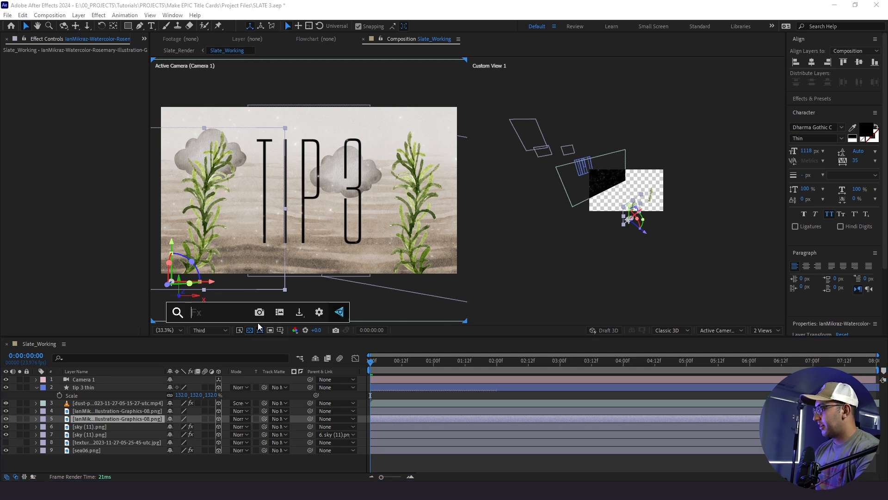
text(tri)
key(Return)
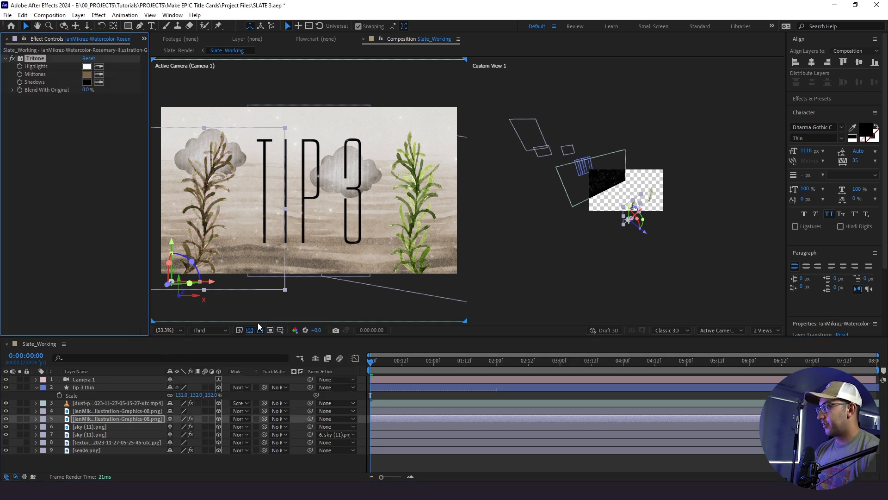
click(95, 411)
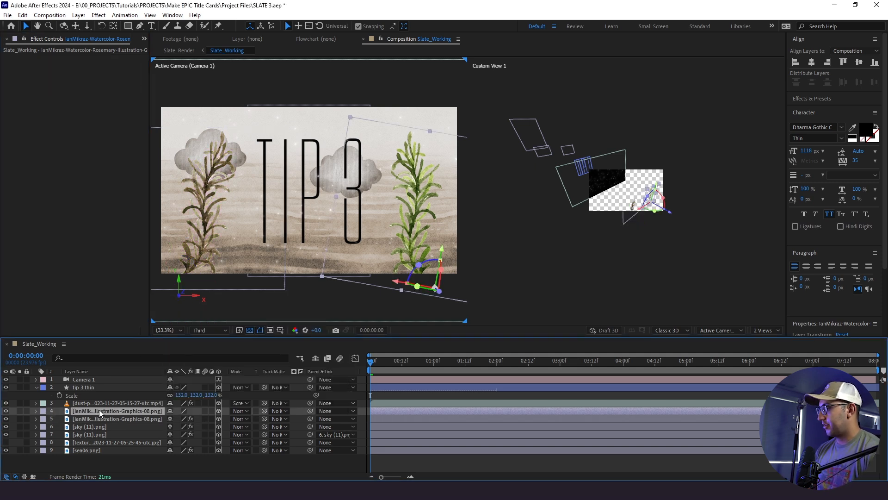
key(ctrl+space)
text(tri)
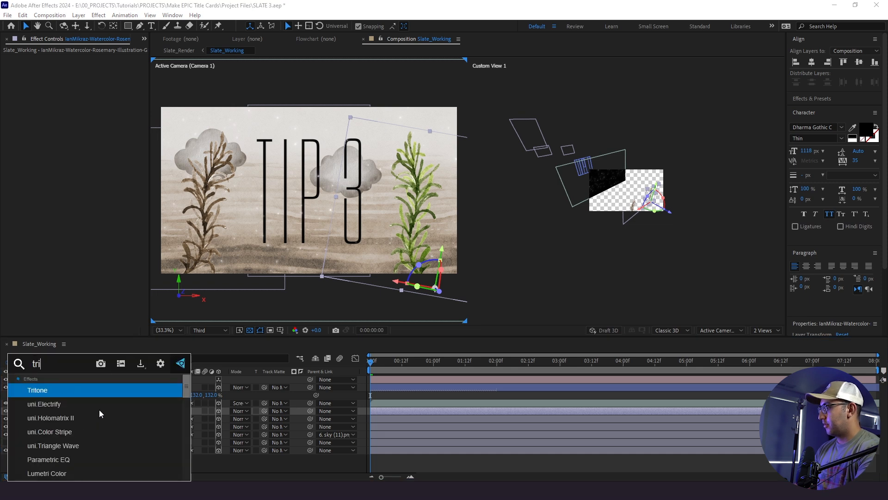
key(Return)
key(space)
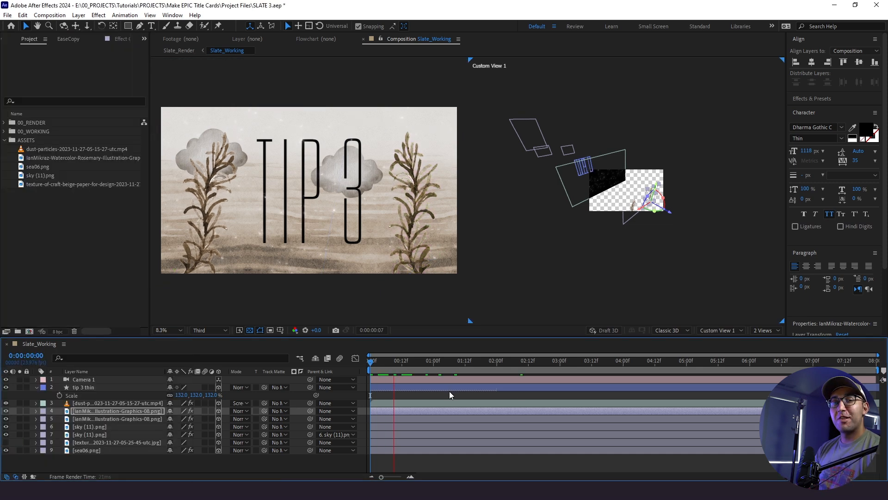
key(space)
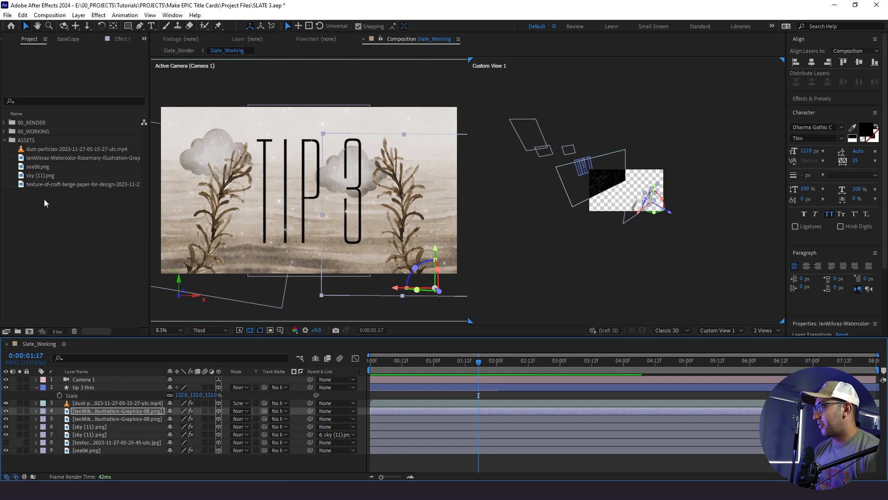
Step: In an "Animated Texture" comp, keyframe the paper's Position, Scale and Rotation as holds every 8 frames up to 1:00, and trim the comp to one second
click(49, 184)
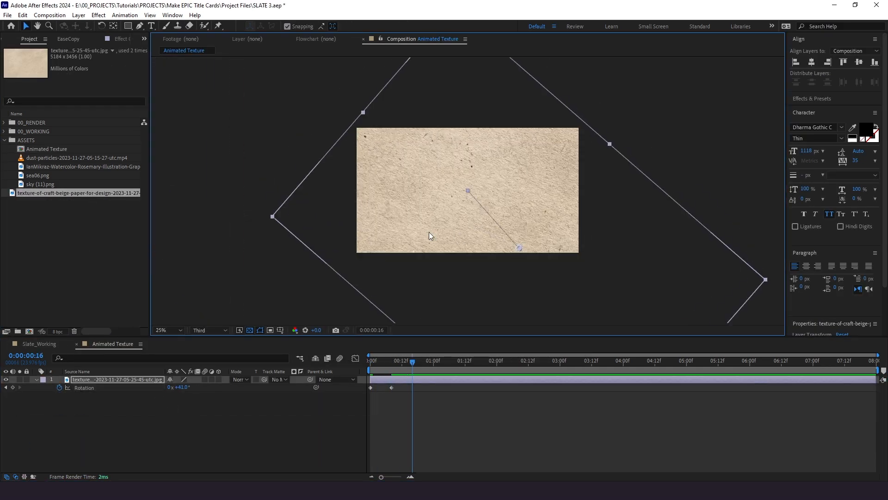
key(shift+s)
key(Page_Down)
key(Page_Down)
key(Page_Down)
key(Page_Down)
key(Page_Down)
key(Page_Down)
key(Page_Down)
key(Page_Down)
drag(462, 417, 354, 383)
key(space)
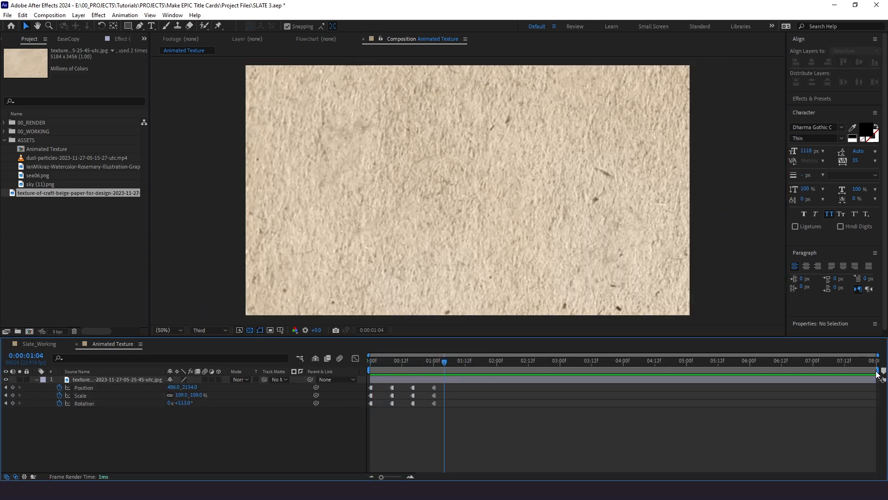
right_click(368, 355)
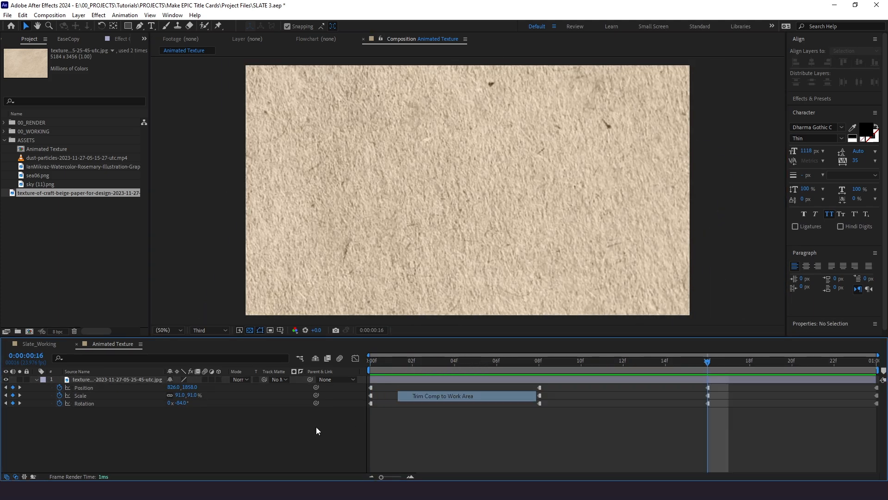
Step: Loop the Animated Texture layer's Time Remap with loopOut() from a last keyframe at 0:23, extend the layer to the comp's end, and save
key(Delete)
alt+click(52, 395)
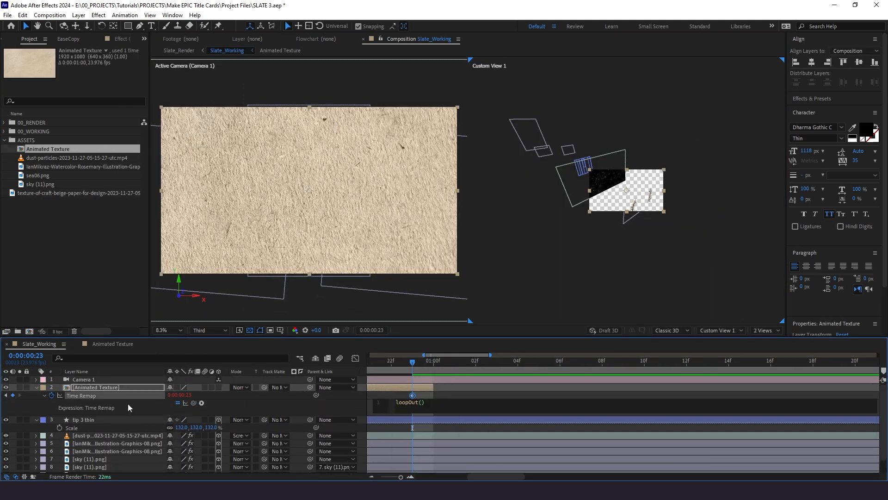
text(loopOut())
key(semicolon)
drag(433, 387, 877, 387)
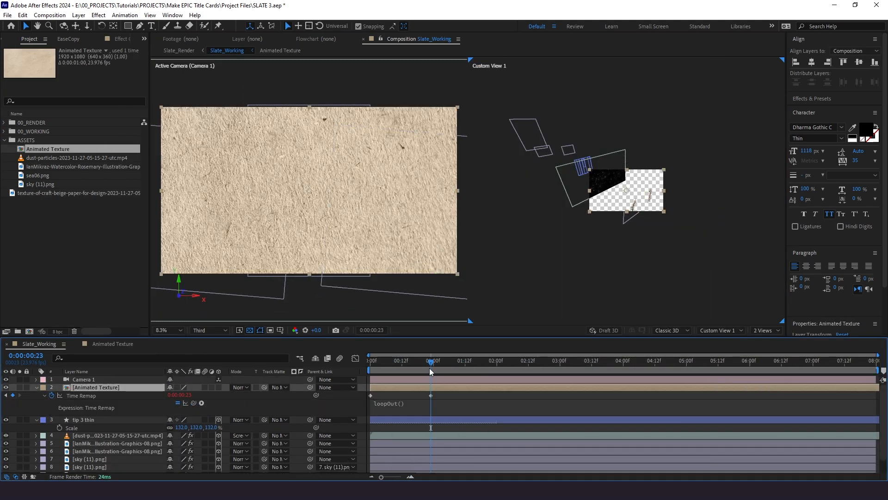
drag(431, 366, 506, 366)
key(ctrl+s)
key(space)
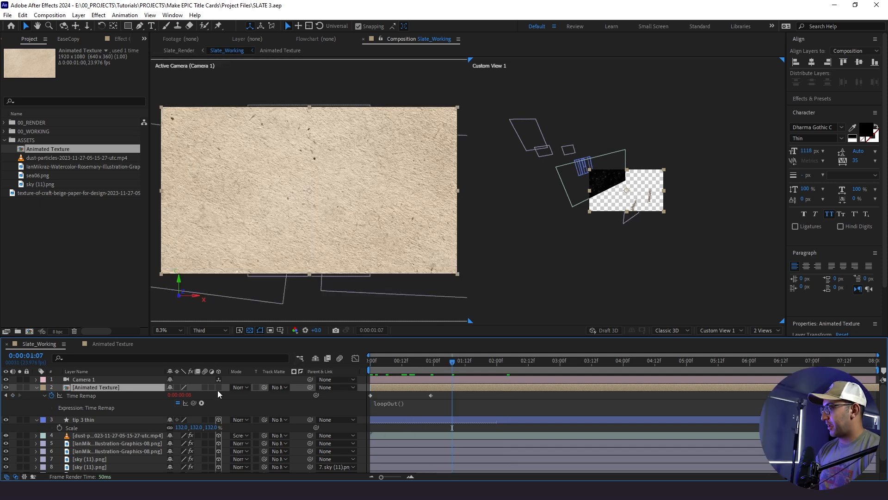
Step: Place the Animated Texture layer in 3D at a Z position of 5000 and scale it to 186%
key(p)
click(200, 395)
text(5000)
key(Return)
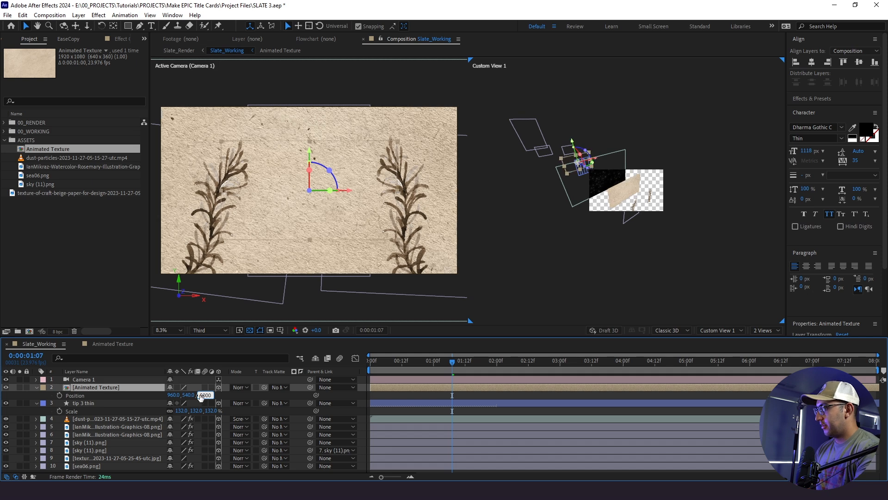
key(s)
drag(184, 393, 153, 390)
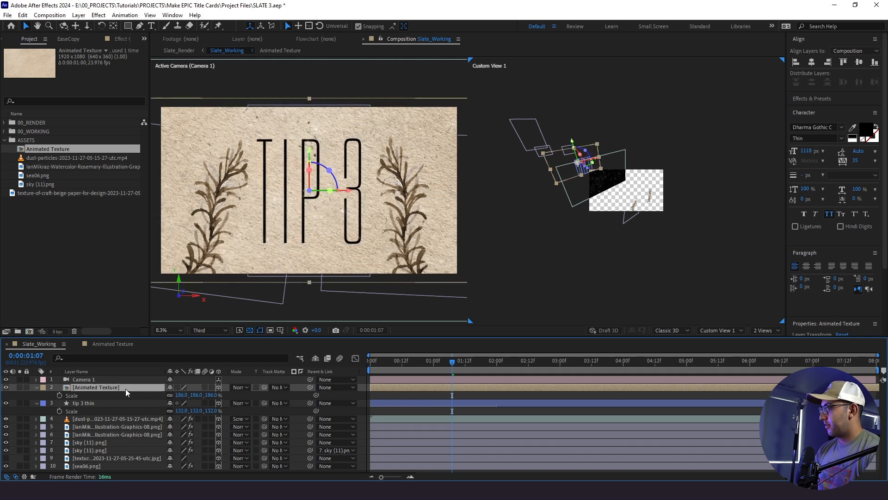
Step: Set the Animated Texture layer's blending mode to Hard Light and apply the Levels effect to it
click(238, 388)
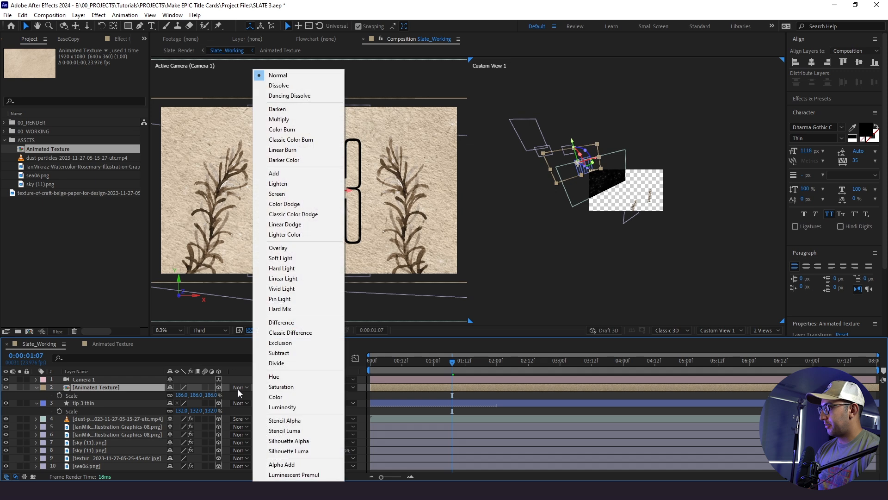
click(282, 268)
key(ctrl+space)
text(levels)
key(Return)
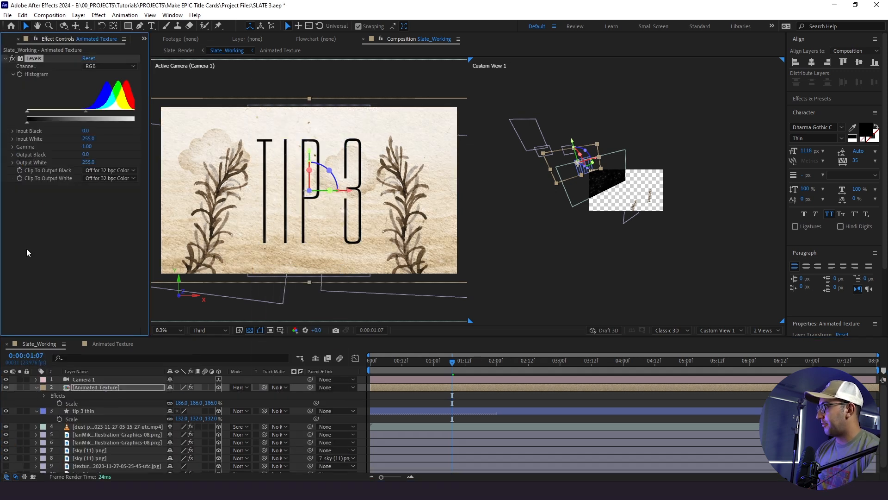
Step: Set the texture's Levels output black to 61 and output white to 184, and preview from the first frame
drag(149, 208, 178, 208)
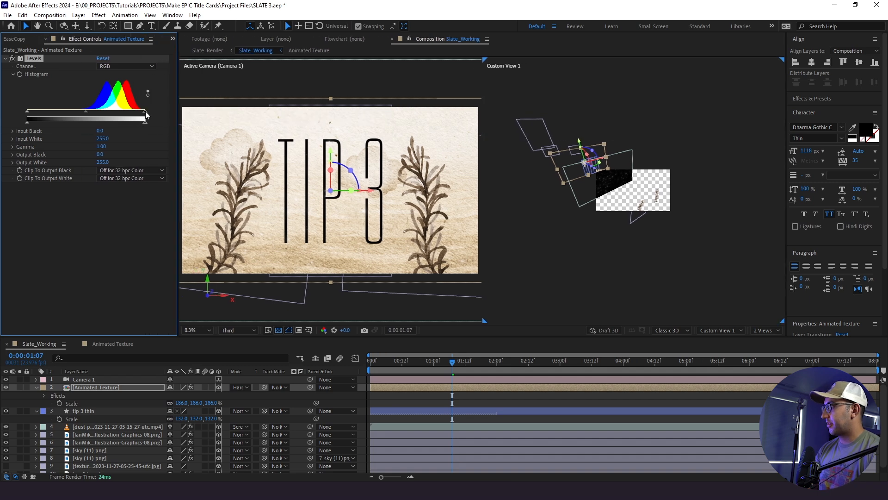
mouse_move(119, 114)
mouse_down()
mouse_move(128, 123)
mouse_move(101, 126)
mouse_move(112, 126)
mouse_up()
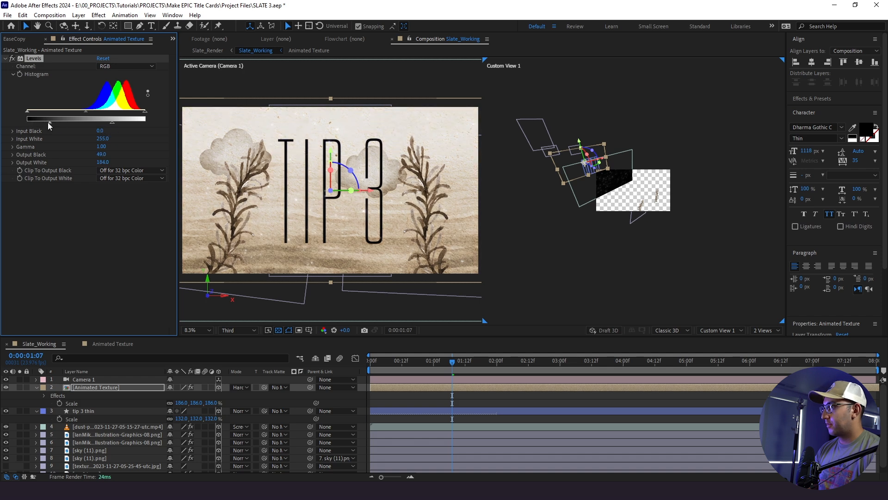
key(space)
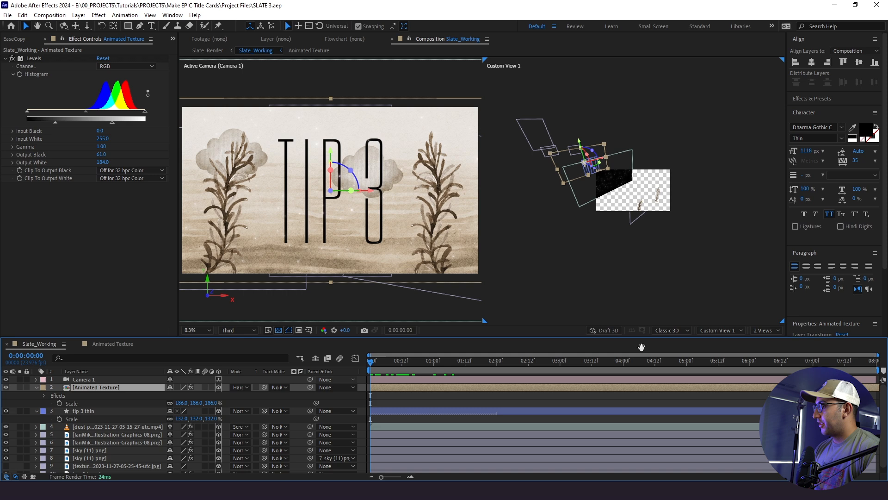
Step: Switch the Slate_Working comp viewer to a single Active Camera view at 50% magnification
click(765, 330)
click(768, 358)
click(197, 329)
click(198, 162)
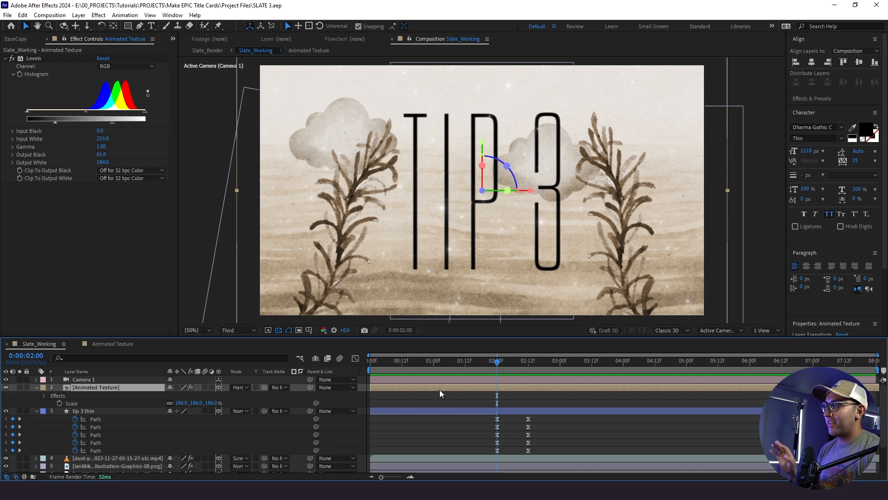
Step: Keyframe Camera 1's Position at 0:00:02:00, and push it in to a Z of -5059.4 at 0:00:02:12
click(444, 380)
key(p)
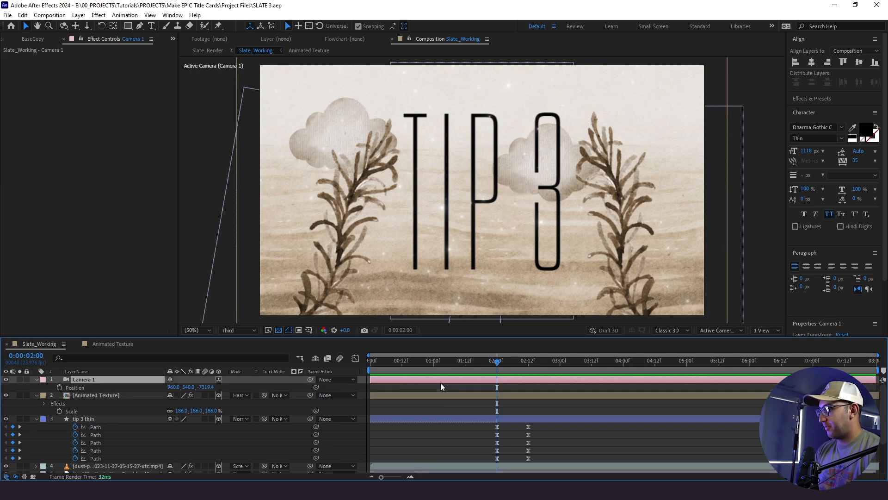
click(59, 386)
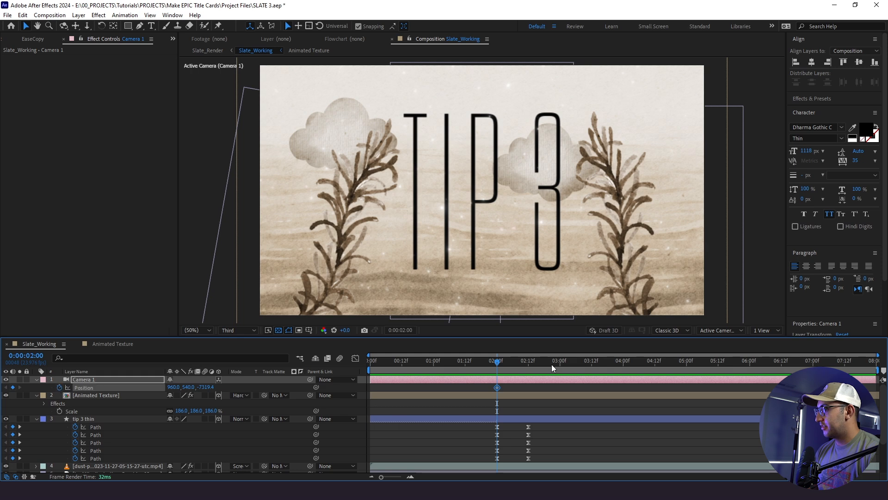
drag(515, 364, 525, 368)
drag(206, 387, 827, 365)
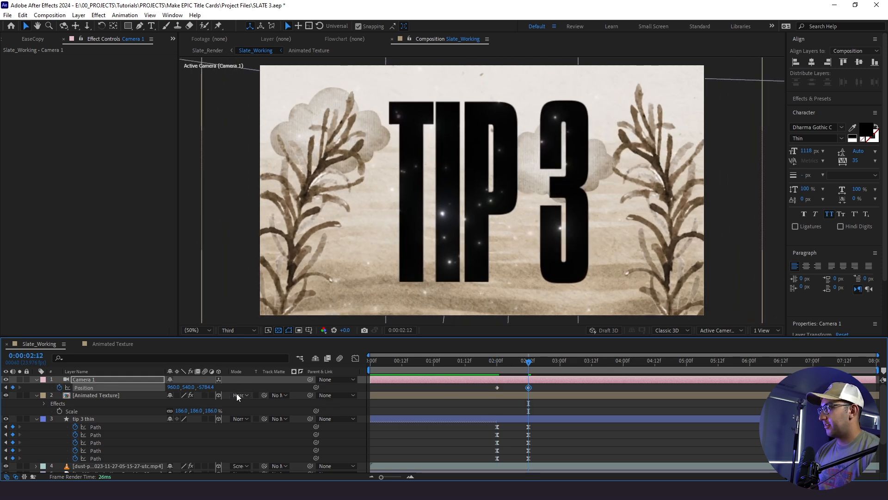
drag(206, 387, 466, 391)
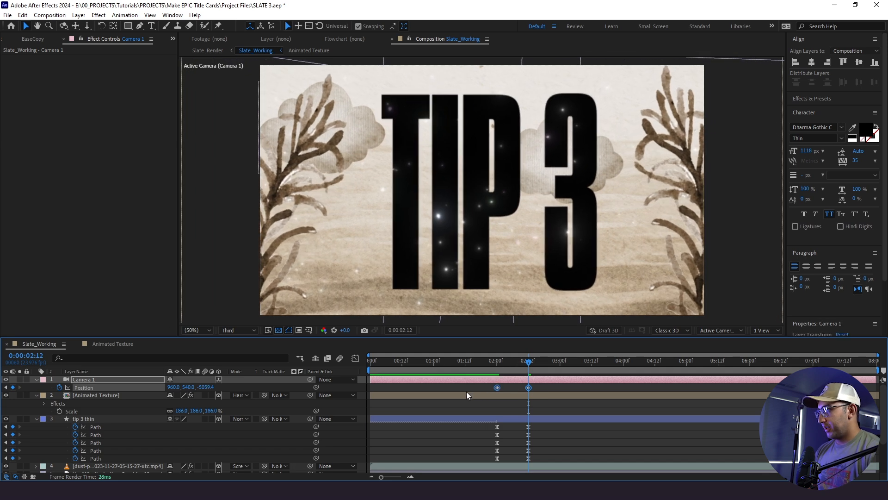
Step: Ease the camera's Position keyframes with the Flow curve 0.88, 0.14, 0.12, 0.86 and preview the push-in
click(173, 39)
click(192, 50)
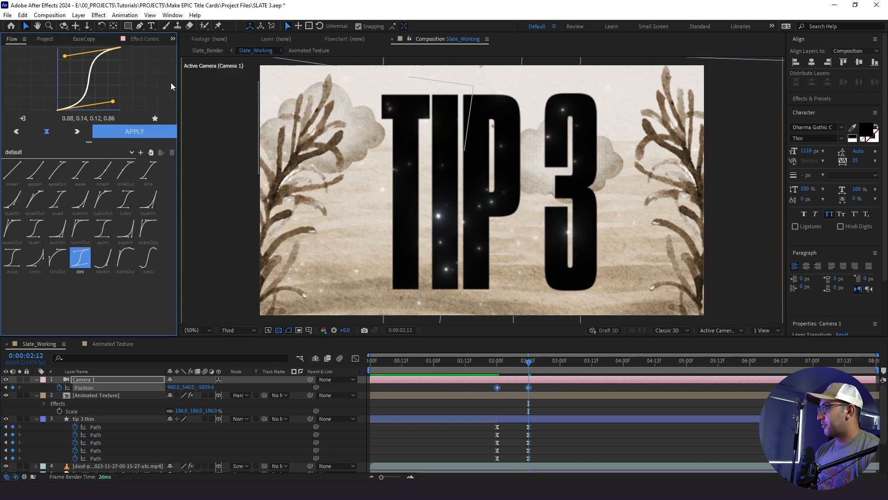
click(451, 370)
key(space)
click(477, 365)
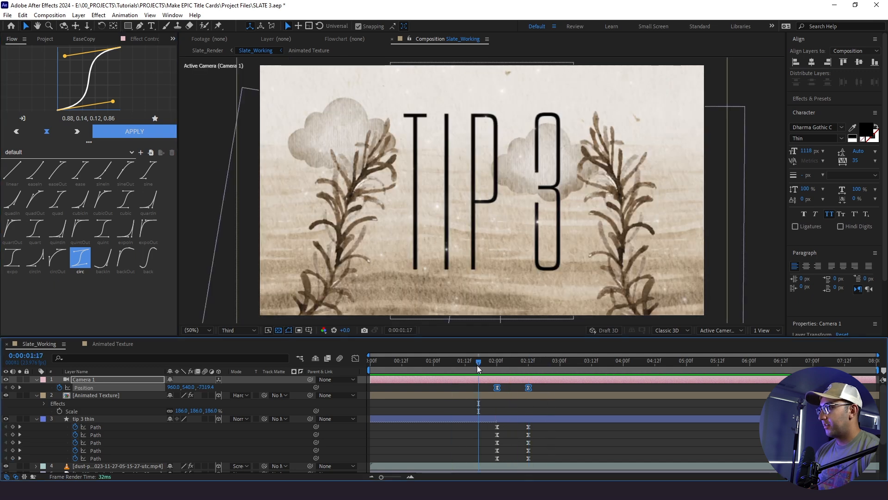
click(466, 365)
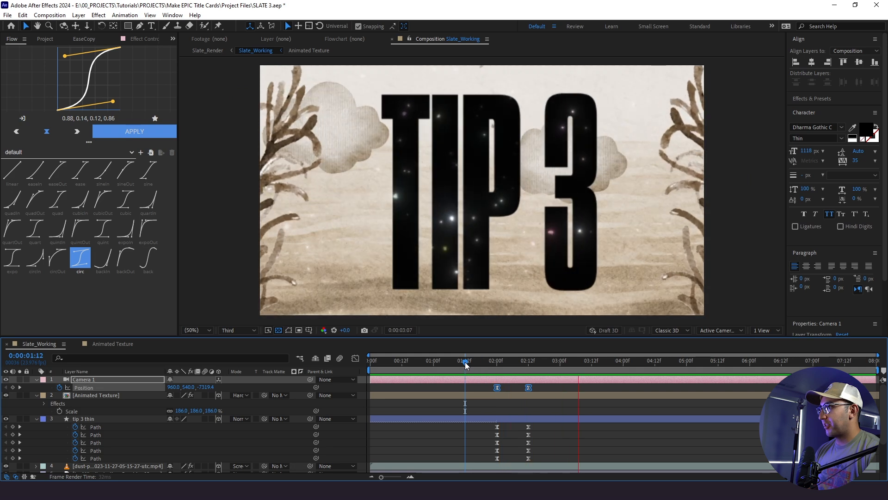
click(465, 365)
key(space)
Step: Collapse all layer properties and scale the layer 7 sky (11).png cloud to 42%
key(ctrl+a)
click(38, 395)
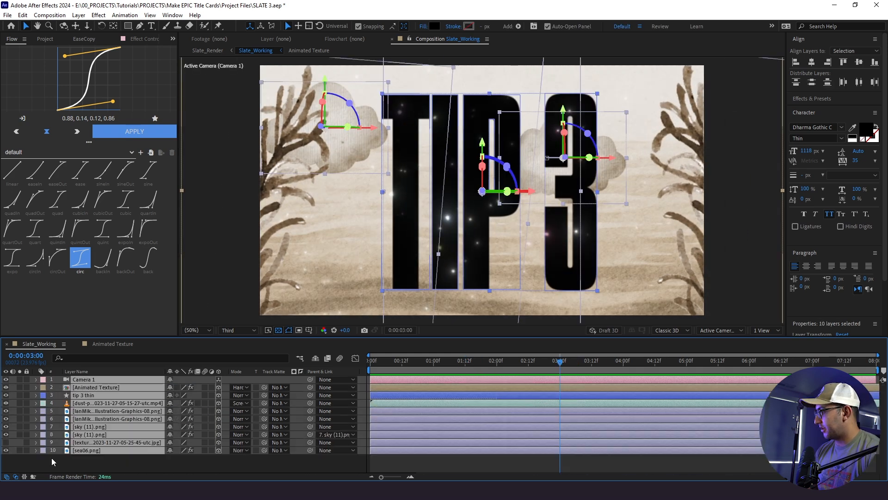
click(67, 457)
click(84, 426)
key(s)
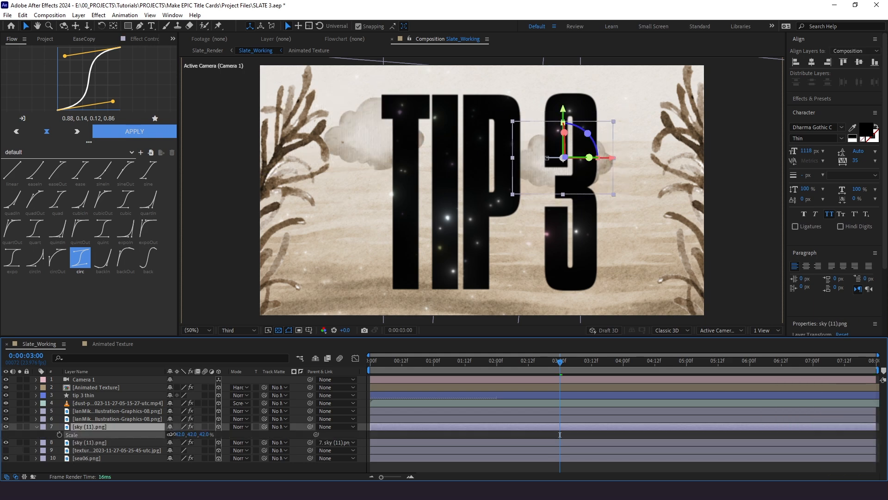
Step: Bring both rosemary plant layers closer to the title and preview the animation from the first frame
click(89, 417)
click(100, 403)
click(101, 410)
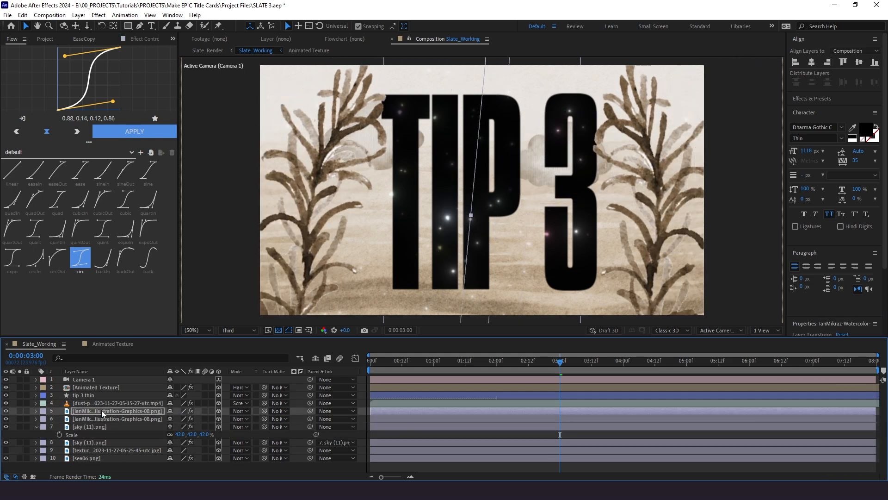
key(Home)
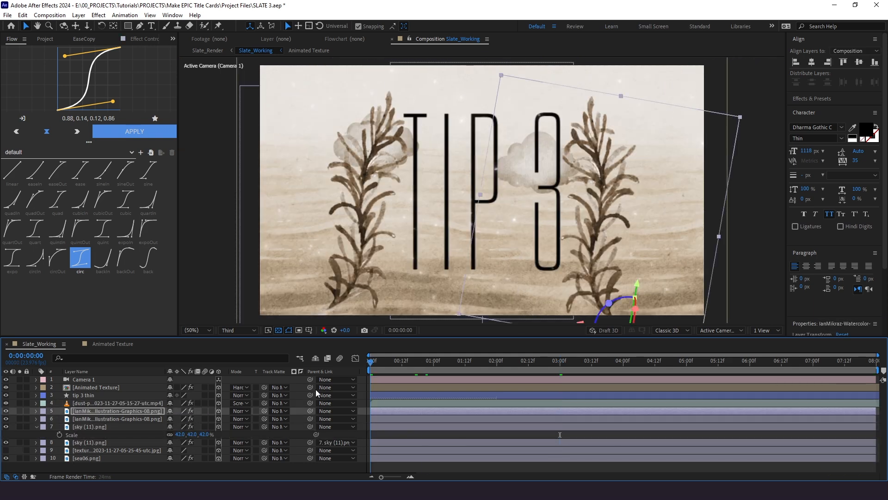
key(space)
key(space)
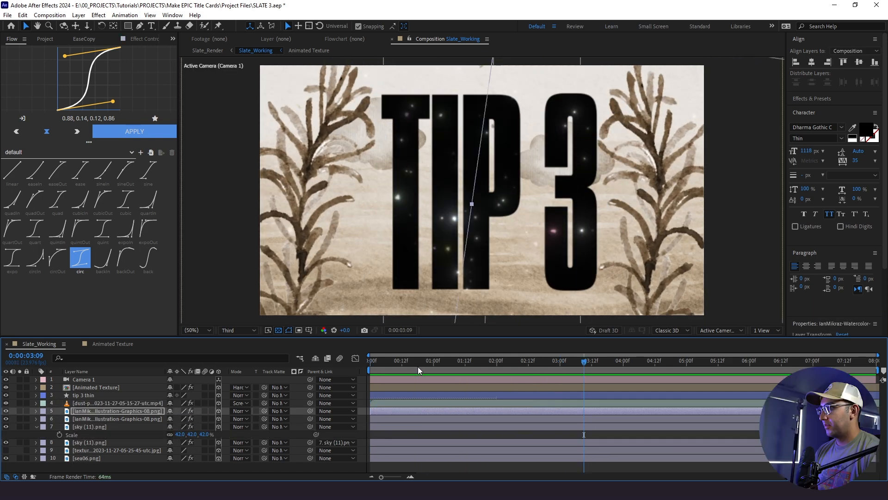
Step: Start the work area at 0:00:01:12 and trim the Slate_Working comp to it
drag(417, 366, 465, 371)
drag(365, 368, 458, 374)
right_click(479, 371)
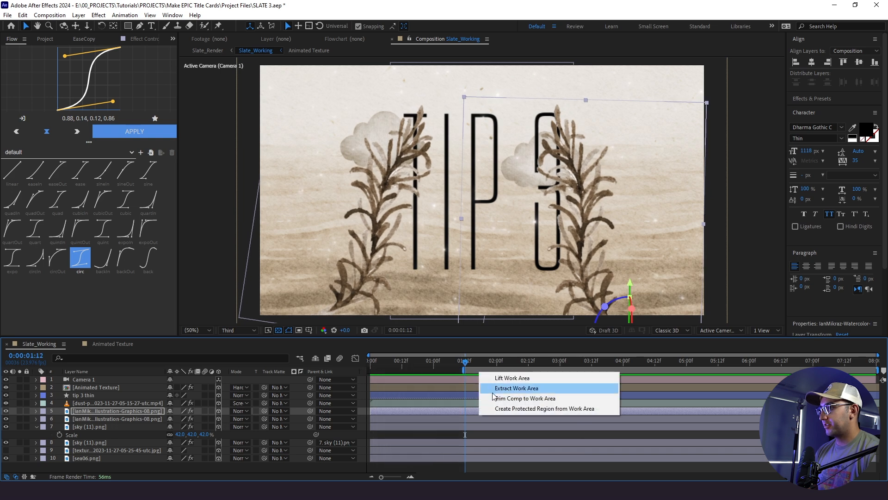
click(488, 392)
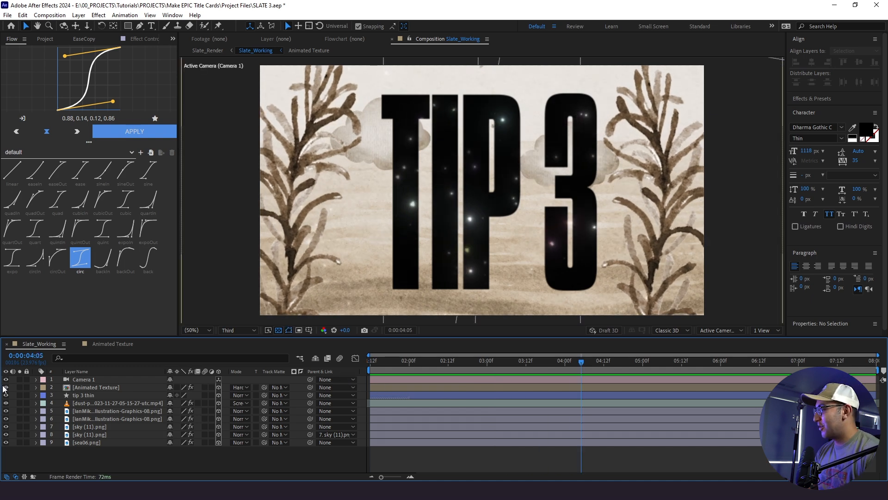
Step: Turn on Camera 1's Depth of Field and set its Aperture to 299.3 pixels
click(36, 378)
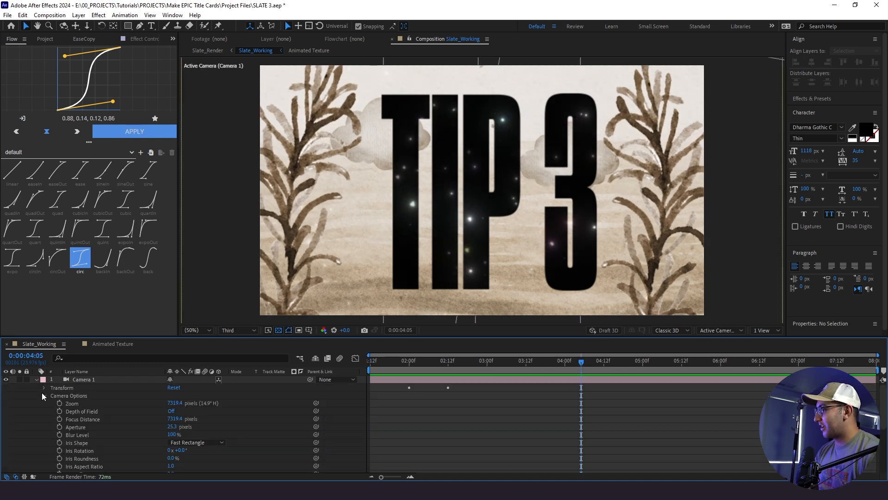
click(173, 411)
drag(168, 426, 179, 429)
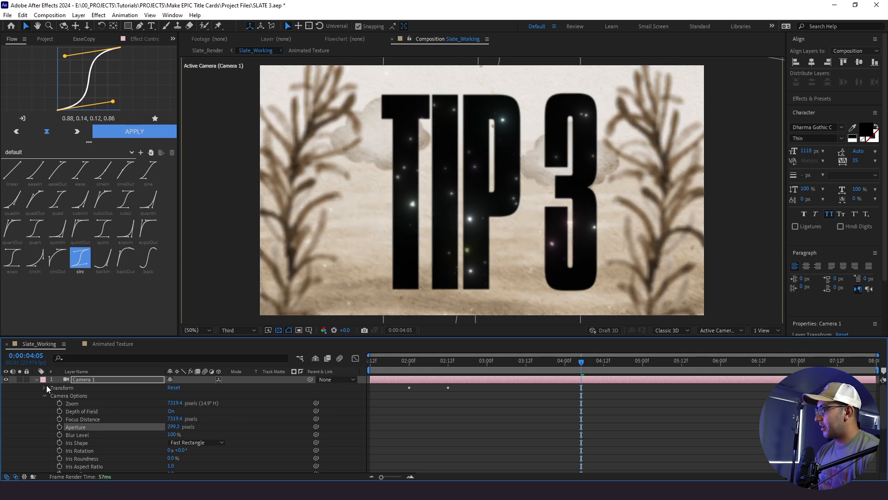
Step: Link Camera 1's focus distance to the tip 3 thin layer
click(79, 382)
scroll(115, 401, down, 5)
ctrl+click(96, 421)
scroll(97, 423, up, 5)
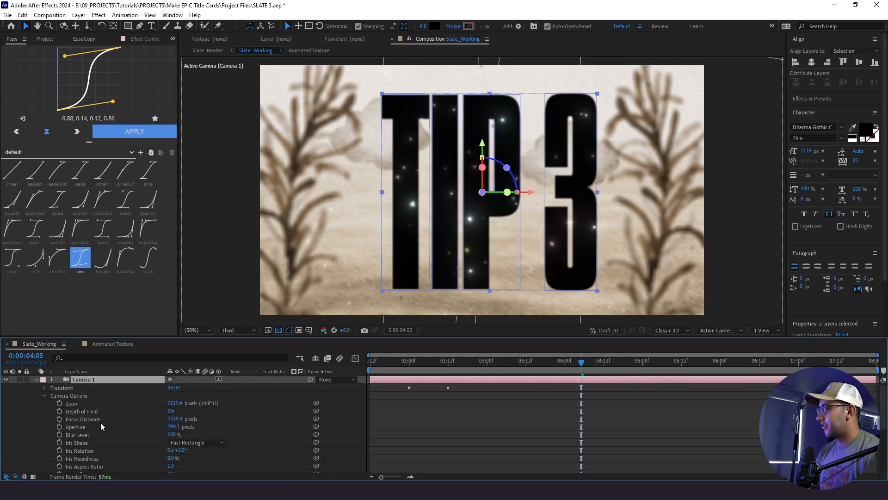
click(83, 17)
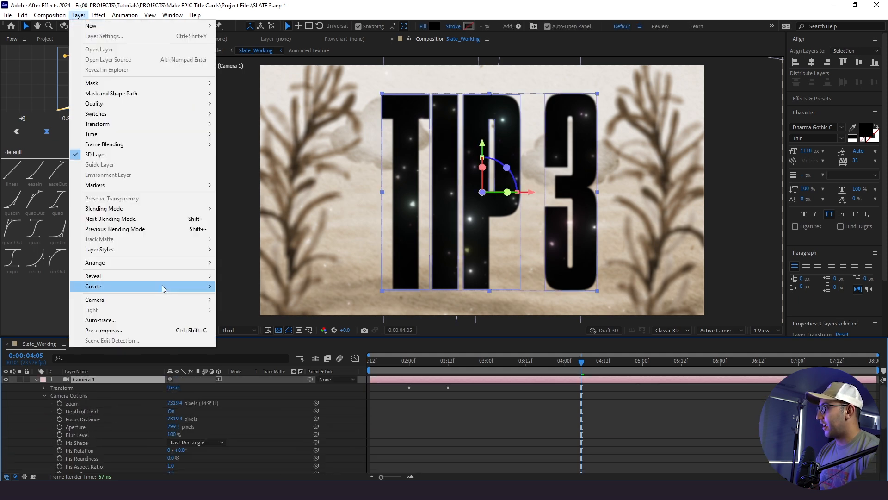
mouse_move(164, 299)
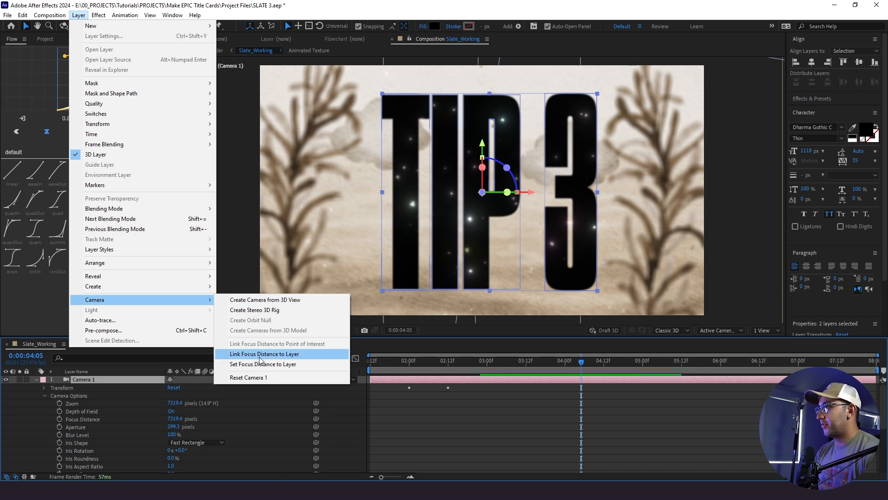
click(260, 356)
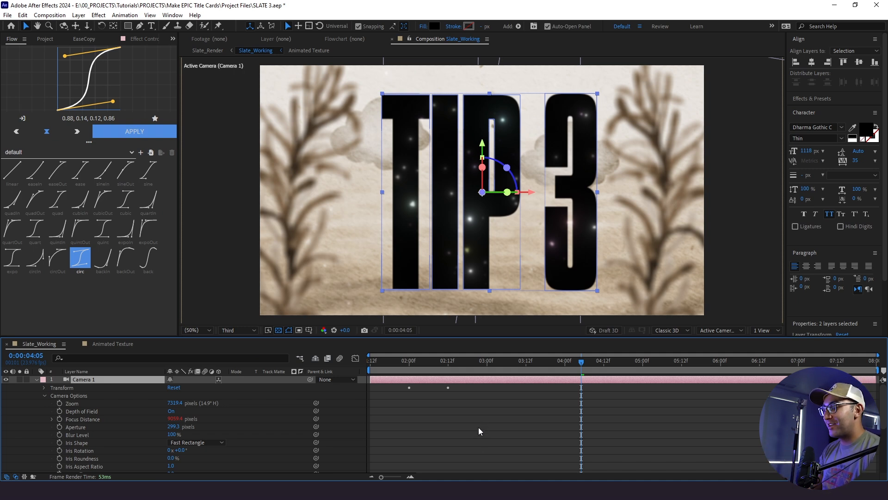
click(473, 417)
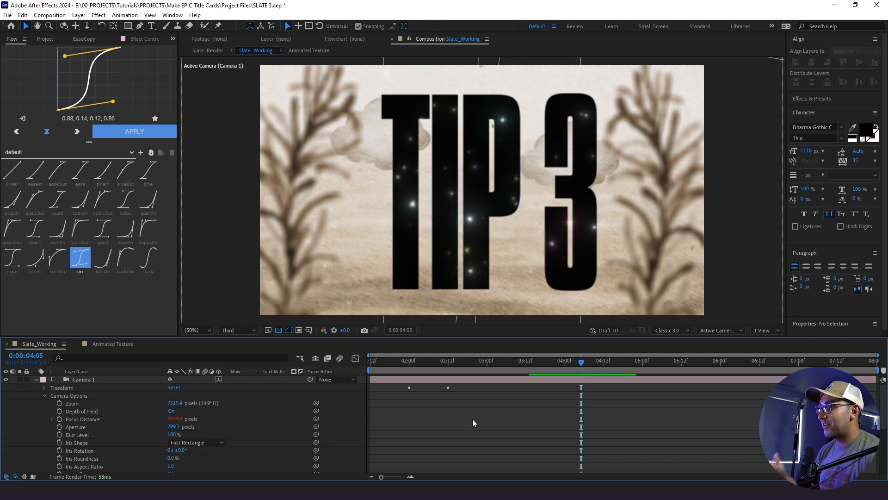
Step: Preview the depth of field, set Camera 1's Aperture to 458.3 pixels, and replay from the comp's start
click(379, 368)
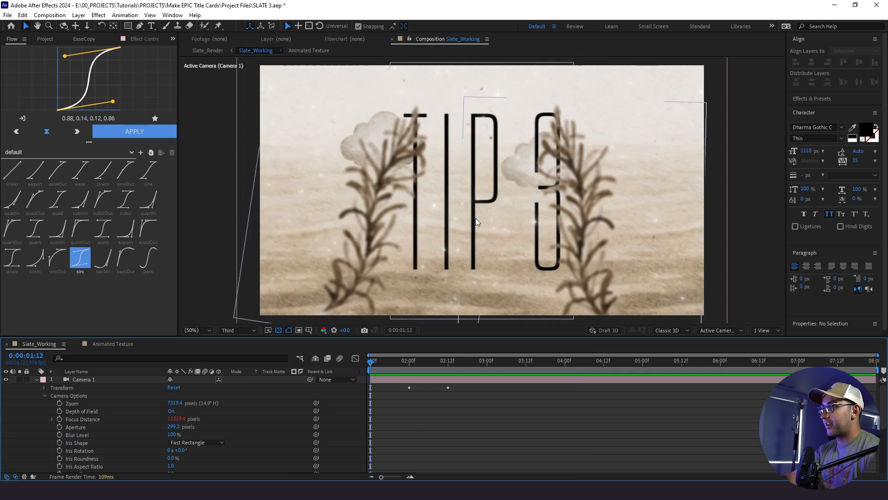
key(space)
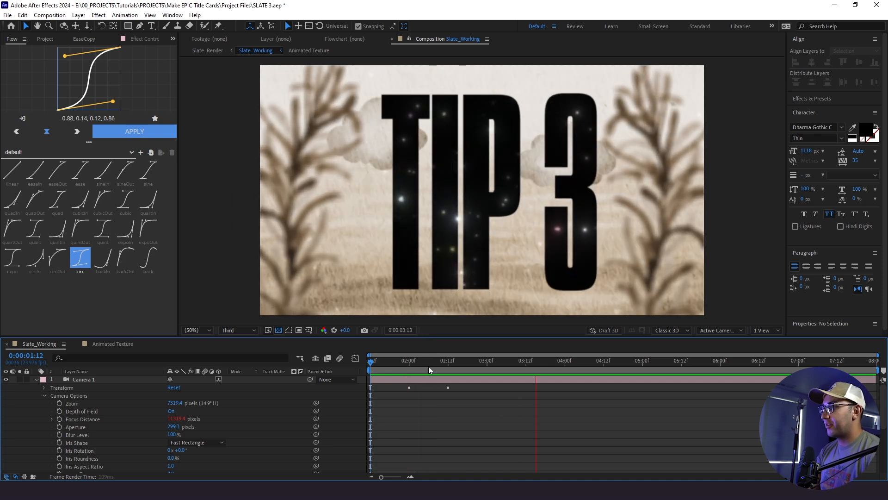
key(space)
drag(172, 429, 285, 416)
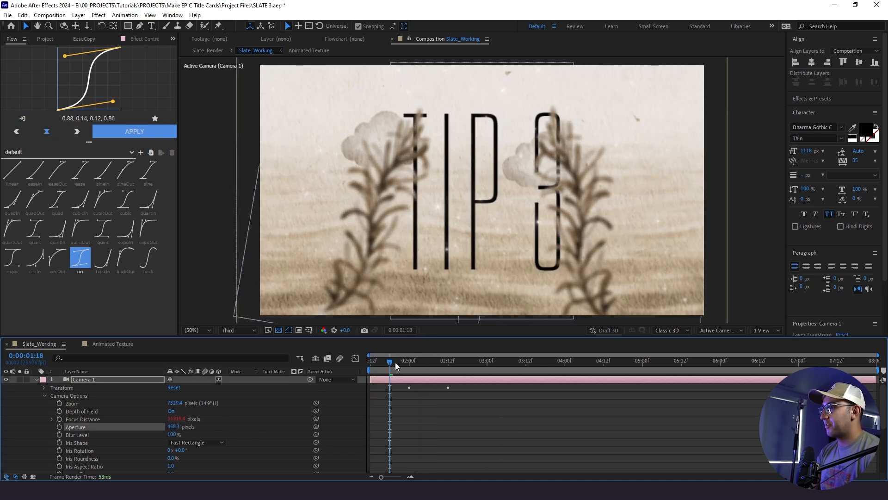
drag(392, 362, 355, 371)
key(space)
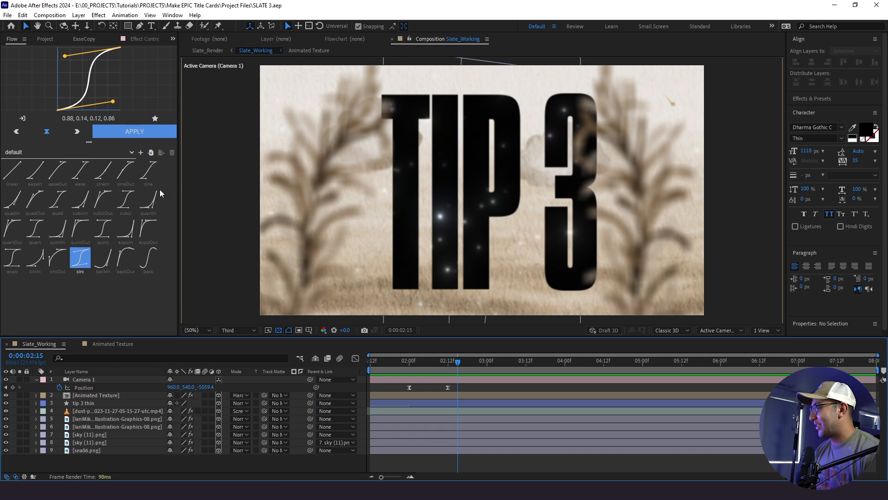
Step: Import the Paper Rip From Middle PNG sequence from the Paper from Middle folder into the project's ASSETS folder
click(45, 39)
click(59, 214)
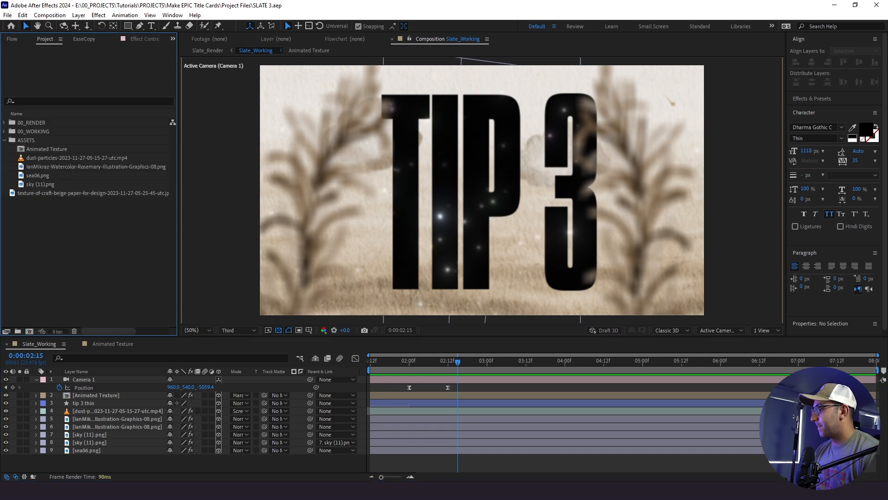
mouse_move(240, 491)
click(180, 472)
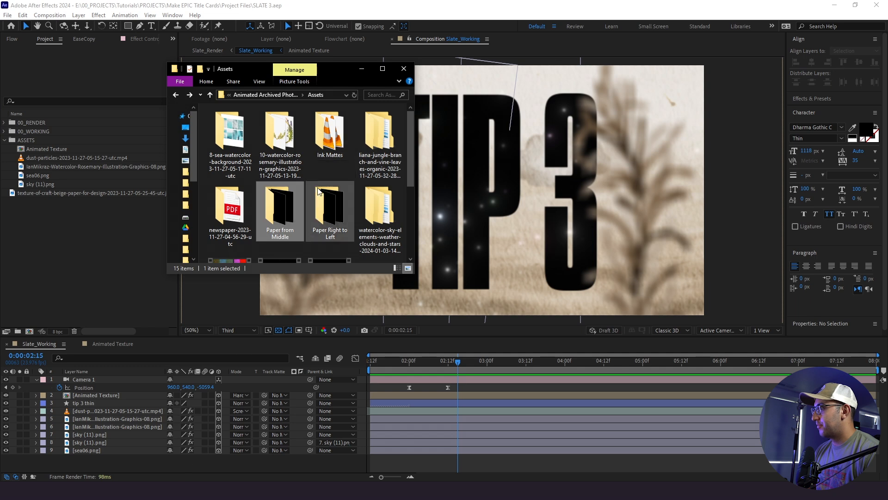
drag(286, 210, 48, 254)
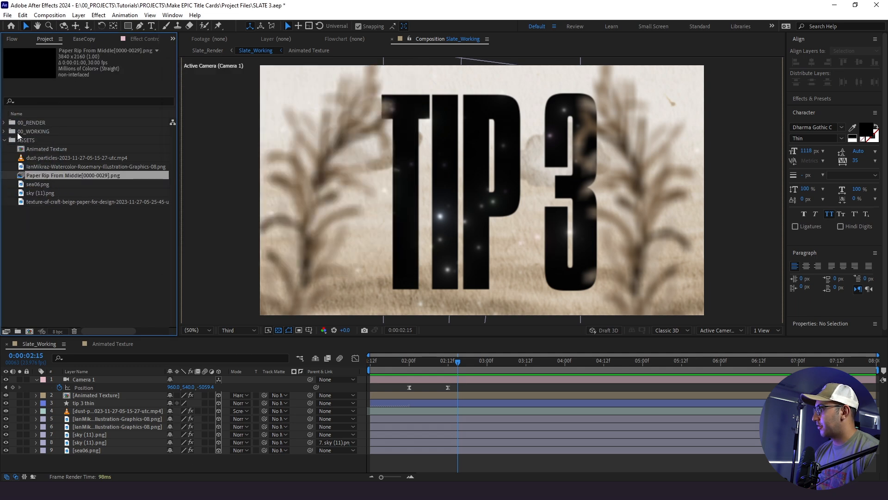
Step: Open the Slate_Render comp and add the Paper Rip From Middle sequence above the Slate_Working layer
click(4, 122)
double_click(31, 132)
drag(70, 184, 380, 366)
Step: Rotate the paper rip layer by 90° and scale it to 91% so it spans the frame horizontally
click(383, 377)
key(r)
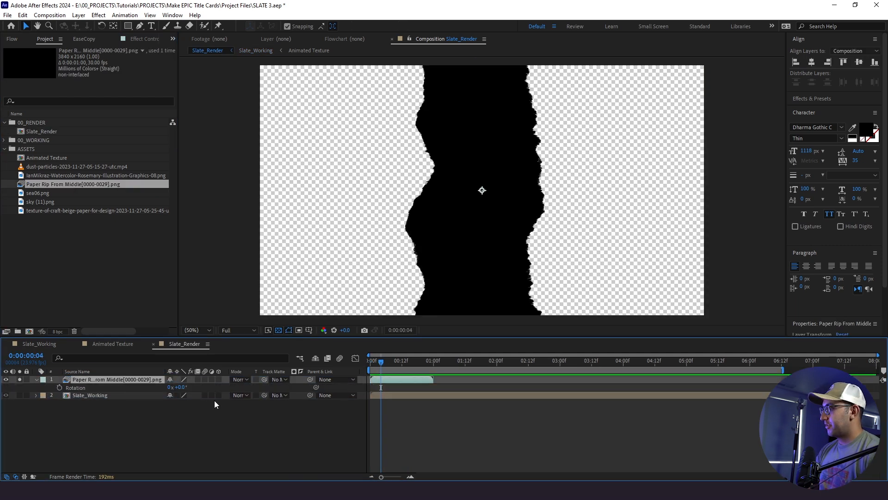
key(Return)
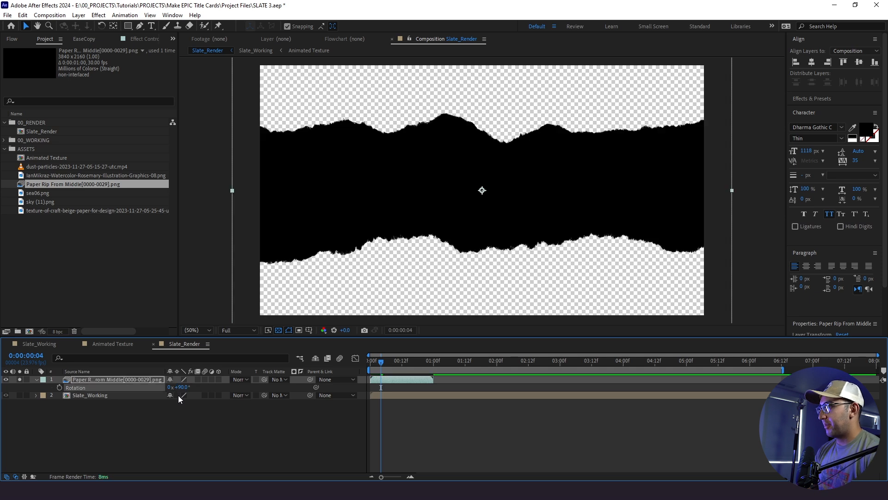
key(s)
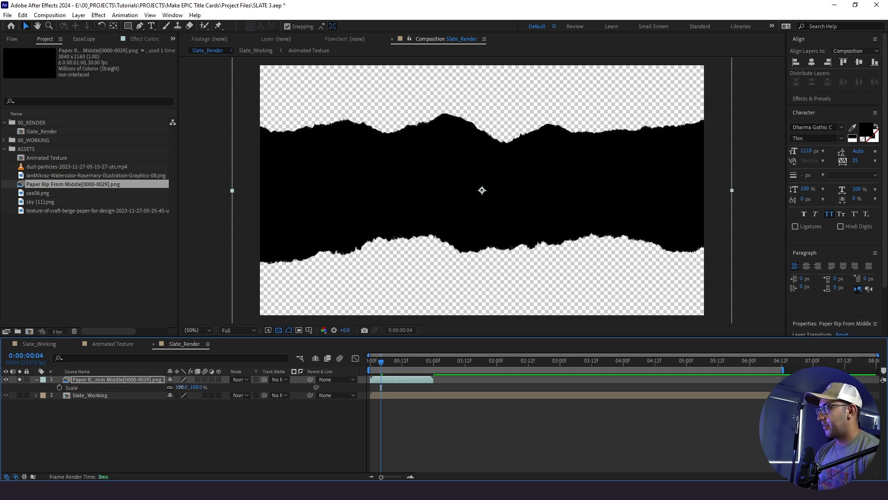
drag(180, 386, 179, 387)
click(277, 420)
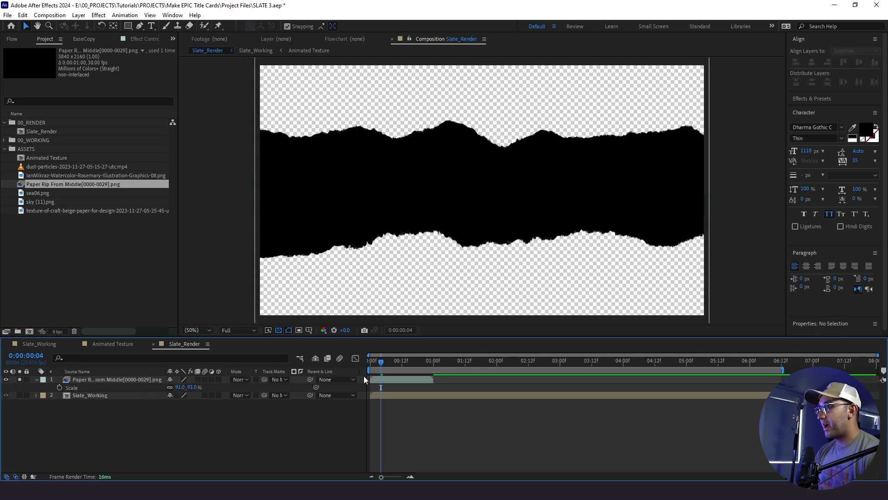
Step: Preview the soloed paper rip animation in Slate_Render from the first frame
mouse_move(377, 369)
mouse_down()
mouse_move(337, 377)
mouse_move(376, 363)
mouse_move(368, 362)
mouse_up()
key(space)
key(space)
key(comma)
key(comma)
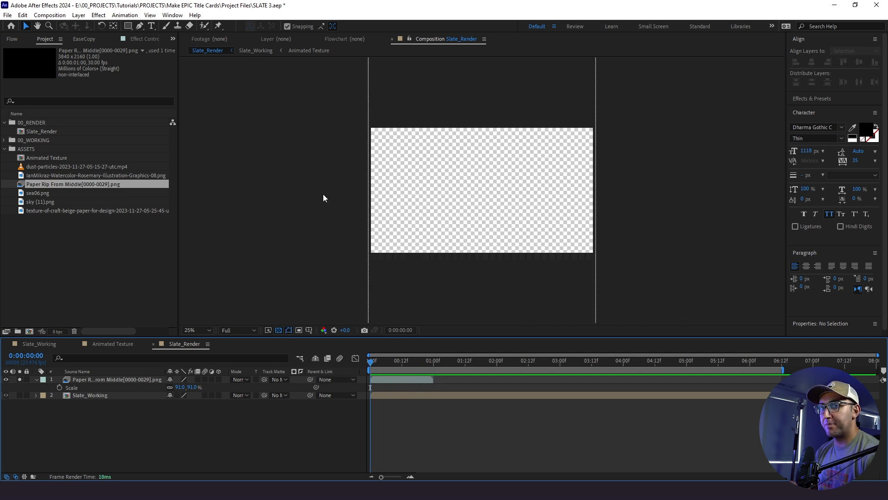
key(period)
key(space)
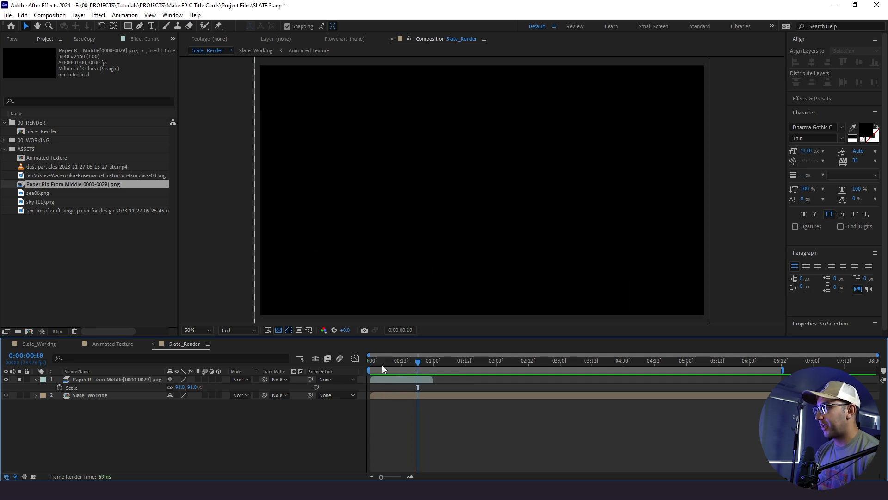
Step: Set the paper rip layer as the track matte of the Slate_Working layer and preview the reveal in Slate_Render
key(space)
click(283, 396)
drag(264, 395, 130, 381)
key(space)
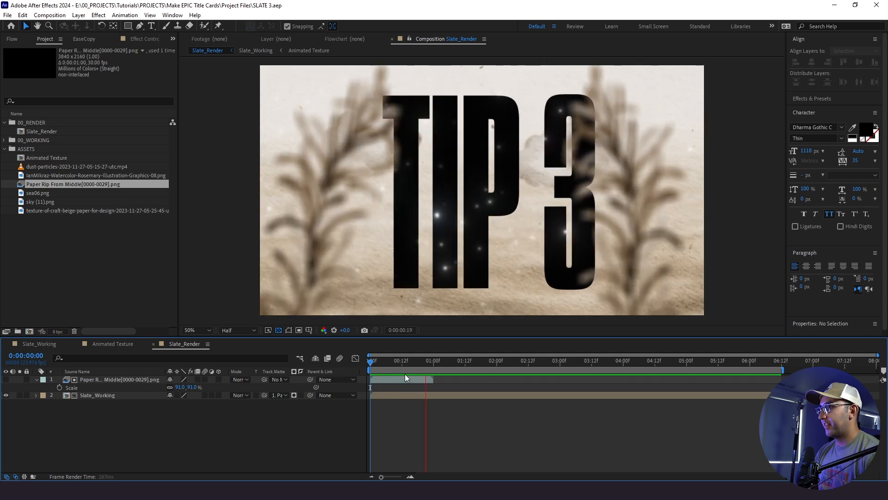
click(405, 362)
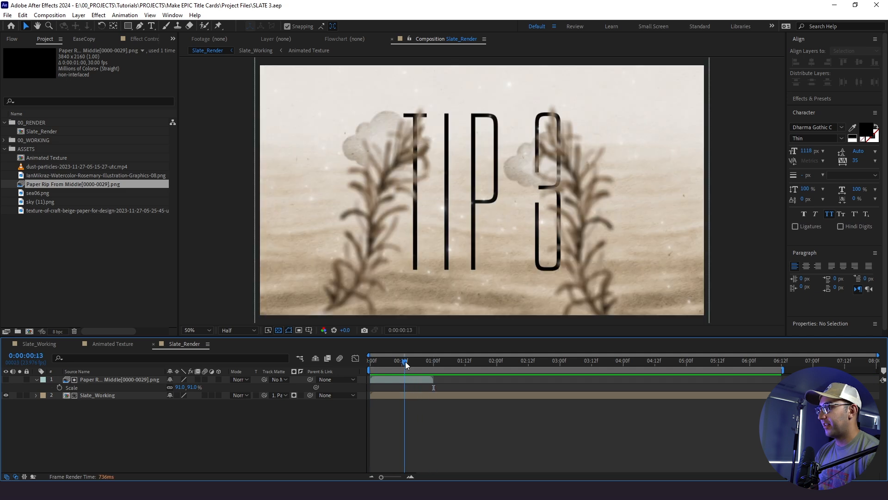
Step: Freeze the paper rip layer on its last frame so it holds past its end, and preview the reveal
right_click(424, 382)
mouse_move(462, 156)
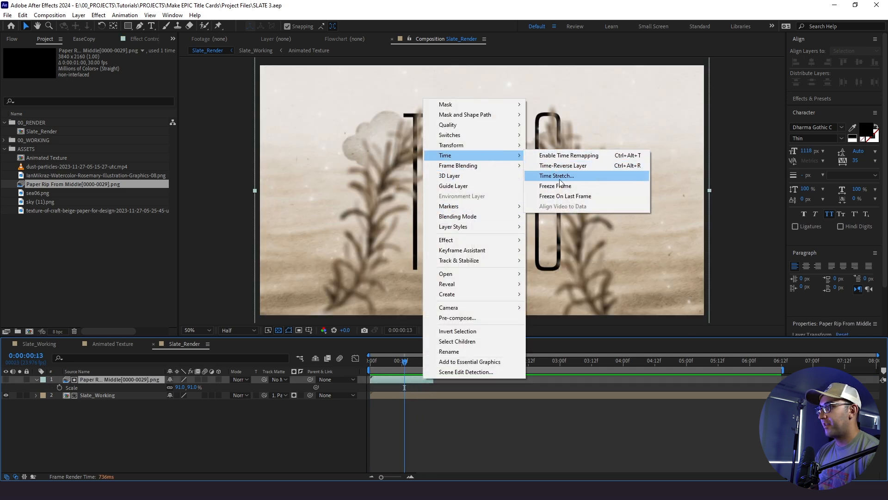
click(564, 196)
key(space)
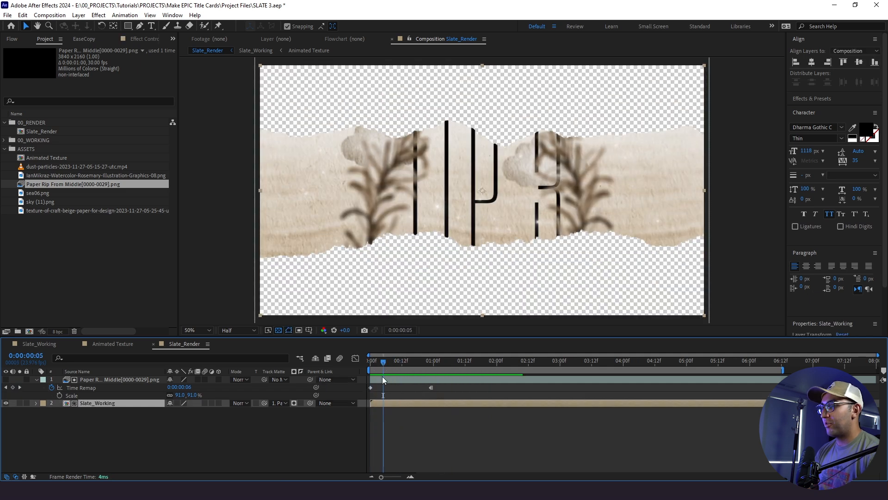
key(space)
key(space)
Step: Open the Slate_Working comp and enable motion blur on all of its visual layers
double_click(404, 404)
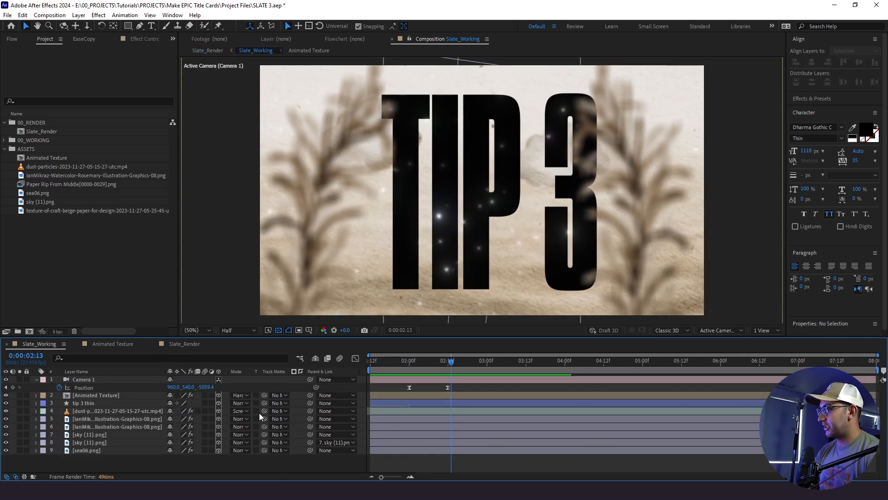
key(ctrl+a)
click(204, 395)
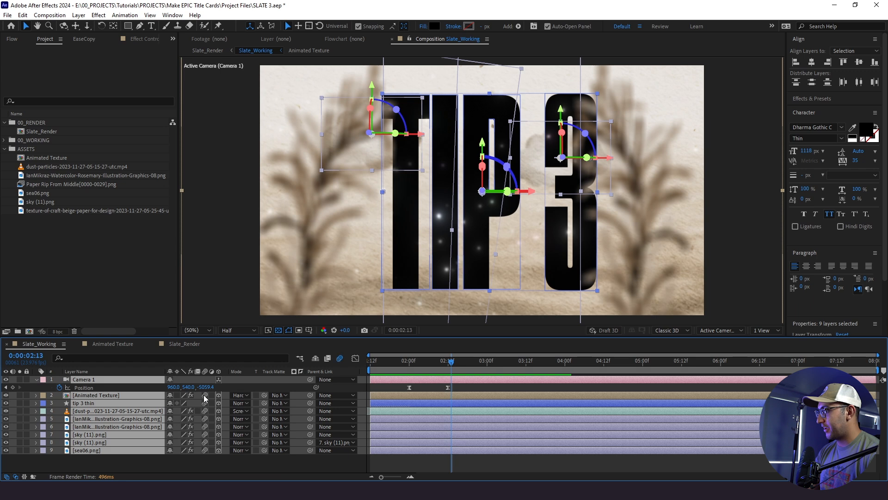
Step: Return to the Slate_Render comp and preview the paper-rip reveal from the first frame
click(181, 346)
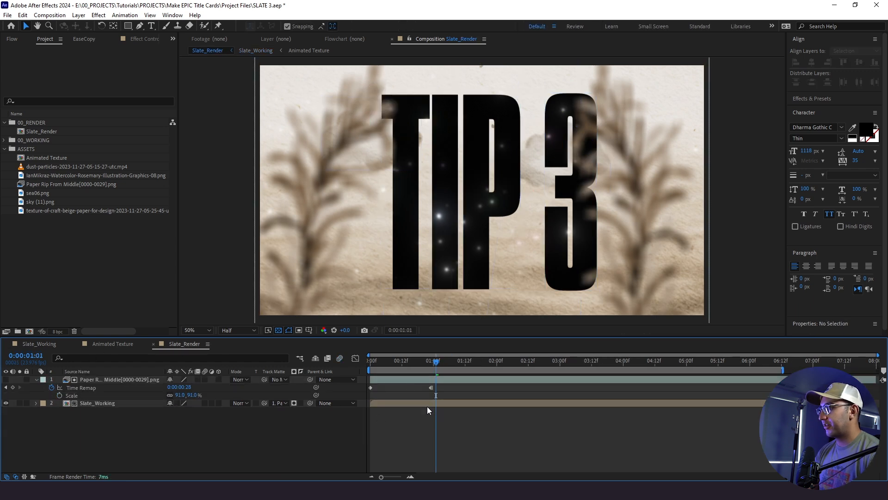
key(Home)
key(space)
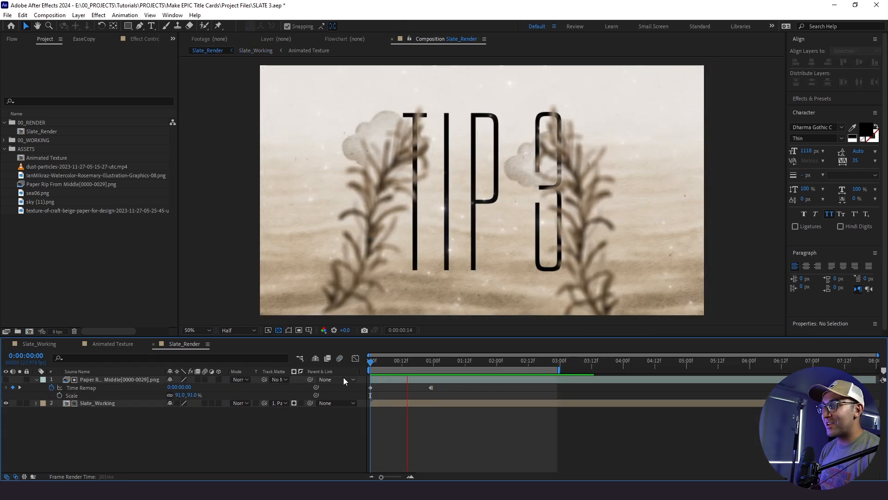